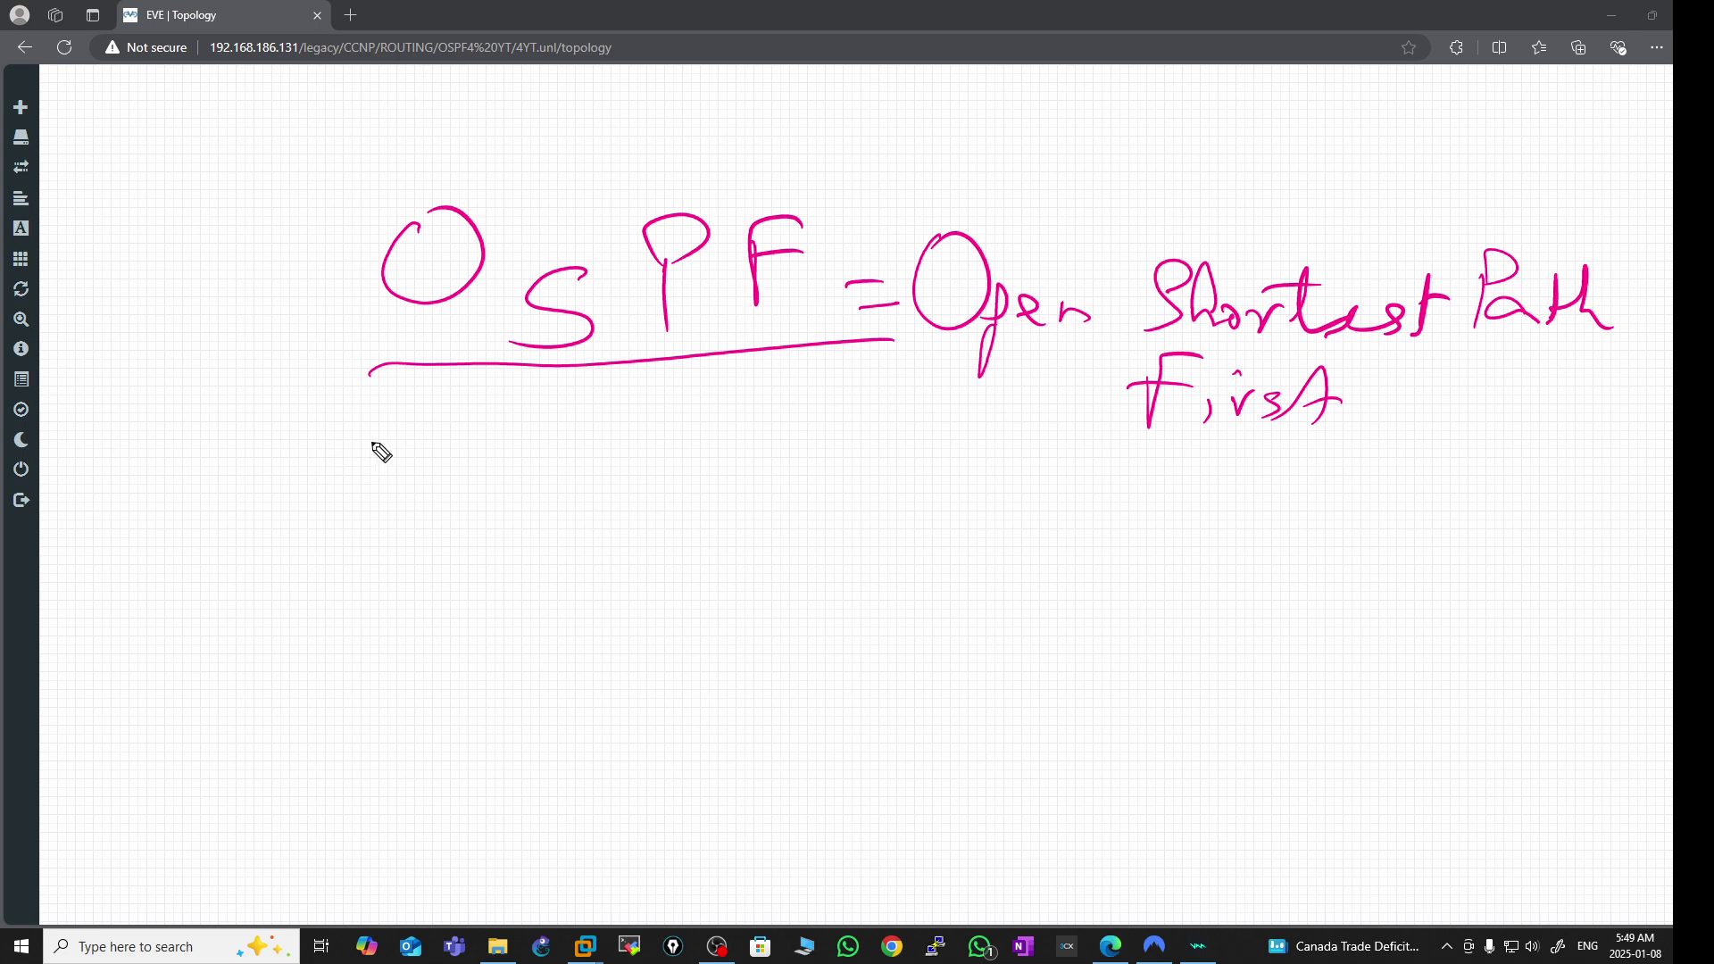
# - Draw three touching circles labelled A0, A1 and A2 below the OSPF title, and underline and circle the A0 label
pyautogui.moveTo(304, 446)
pyautogui.mouseDown()
pyautogui.moveTo(279, 469)
pyautogui.moveTo(479, 640)
pyautogui.moveTo(332, 448)
pyautogui.mouseUp()
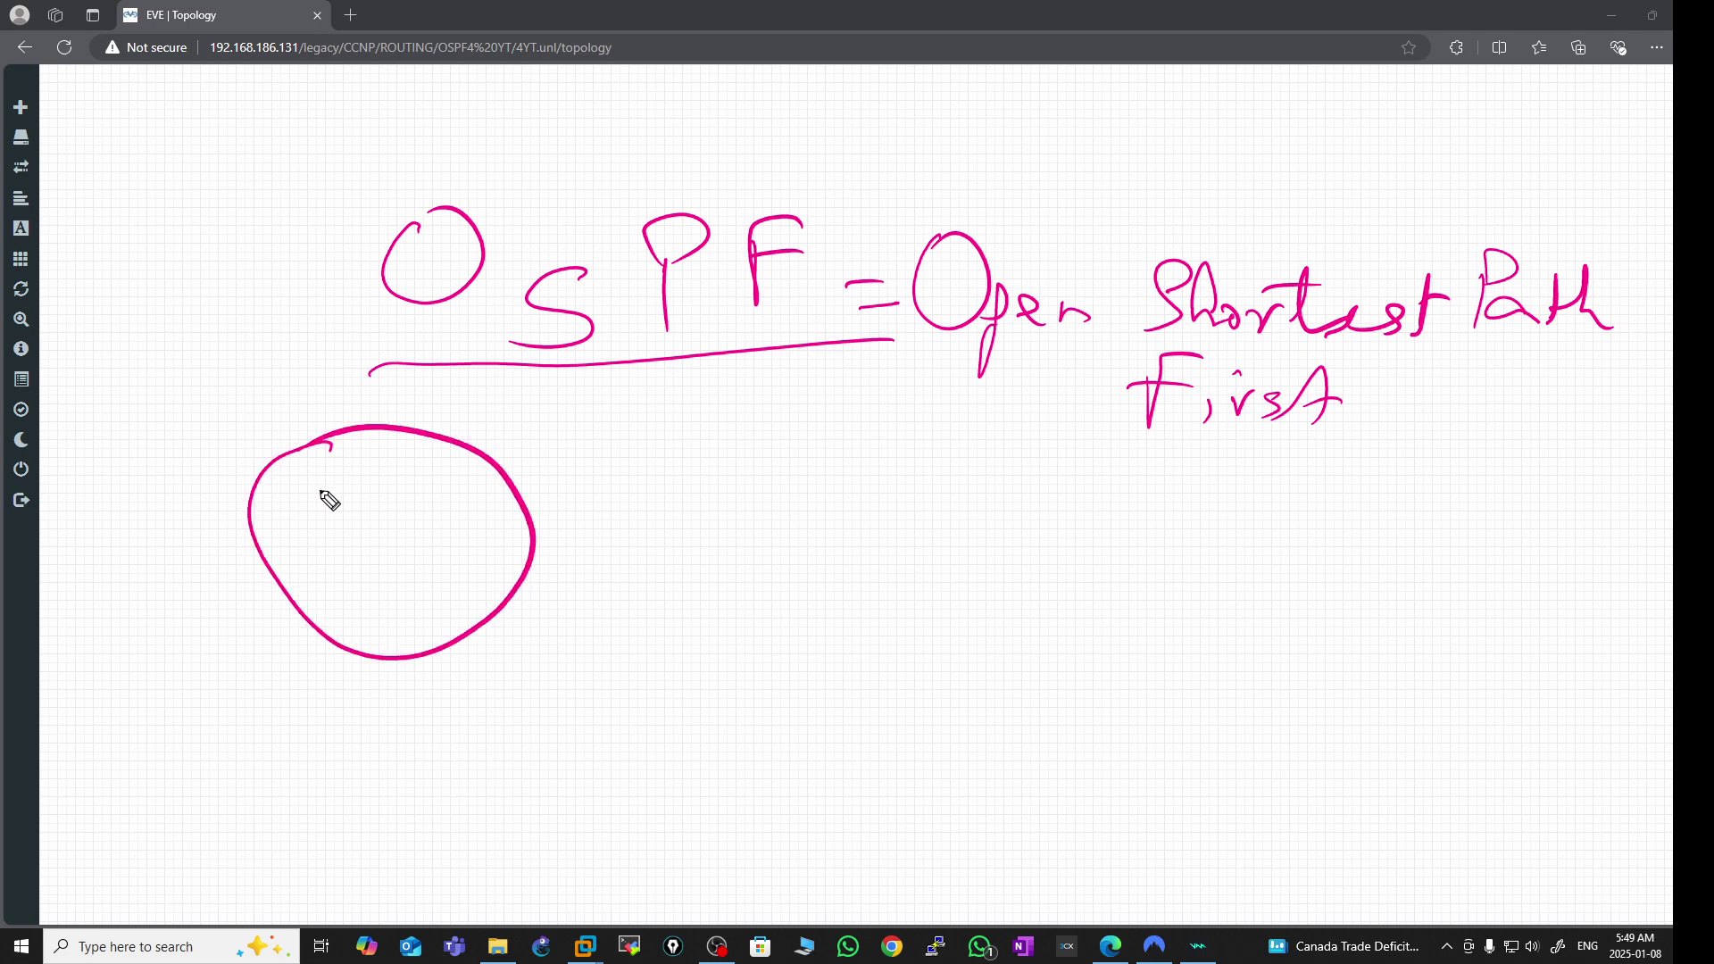
pyautogui.moveTo(354, 518)
pyautogui.mouseDown()
pyautogui.moveTo(350, 577)
pyautogui.moveTo(364, 547)
pyautogui.moveTo(406, 560)
pyautogui.mouseUp()
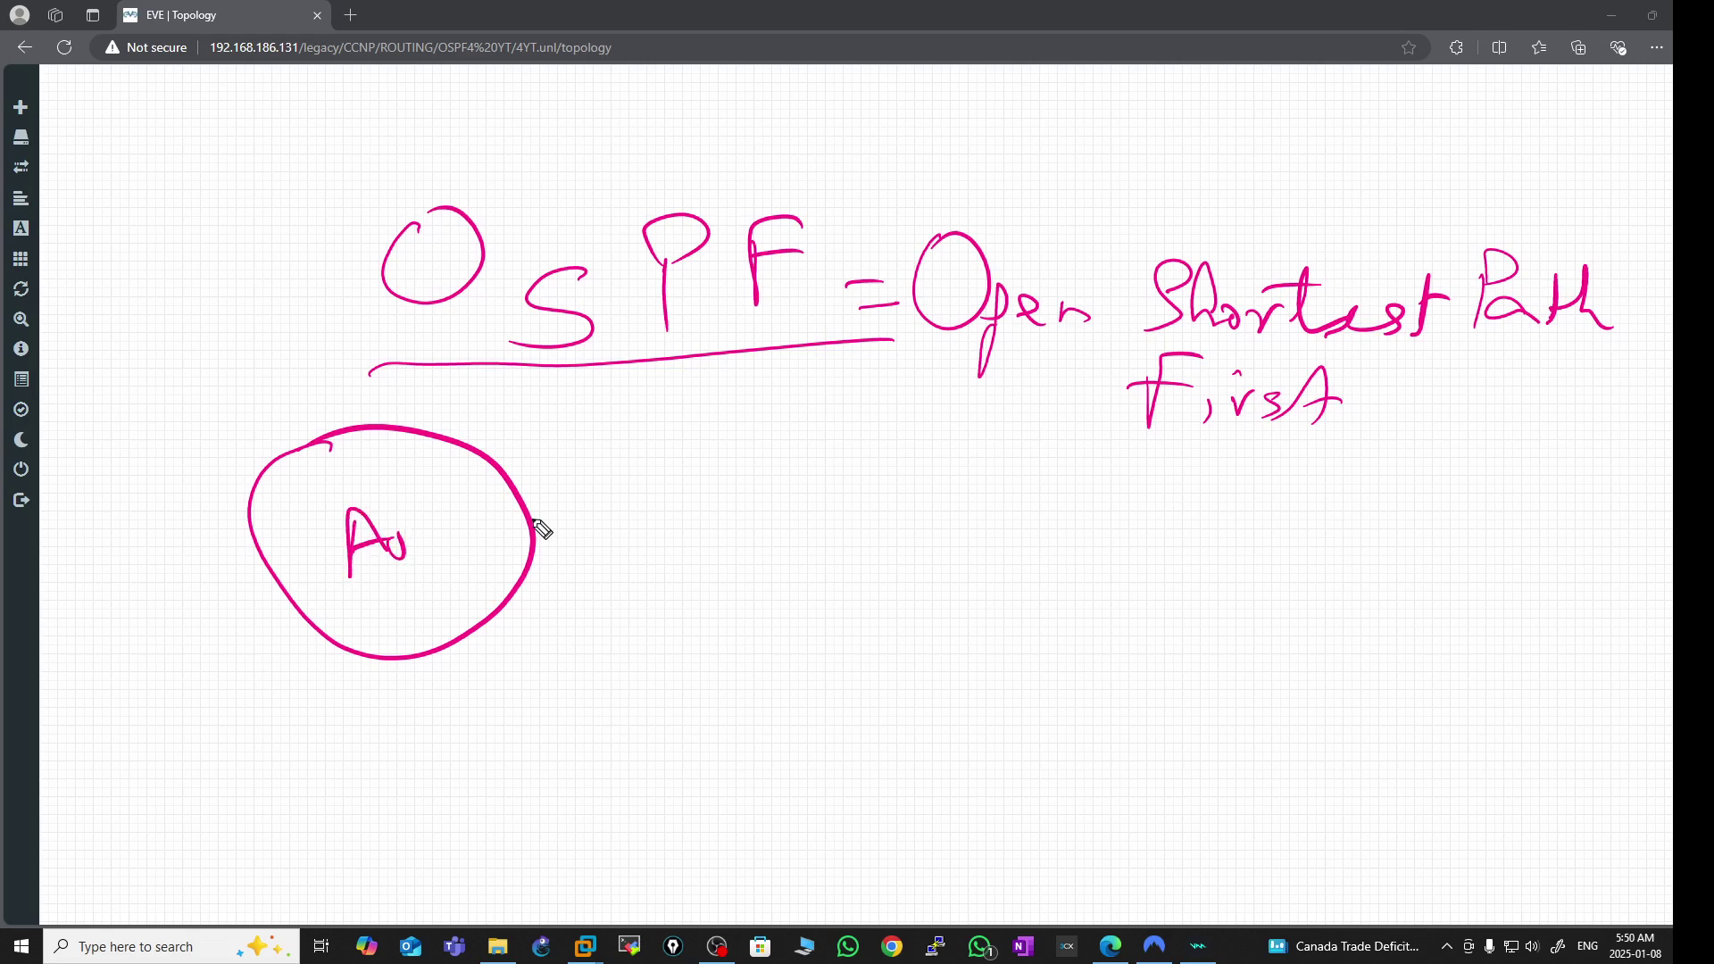
pyautogui.moveTo(544, 502)
pyautogui.mouseDown()
pyautogui.moveTo(538, 534)
pyautogui.moveTo(705, 603)
pyautogui.moveTo(539, 501)
pyautogui.mouseUp()
pyautogui.moveTo(605, 571)
pyautogui.mouseDown()
pyautogui.moveTo(658, 547)
pyautogui.moveTo(647, 518)
pyautogui.moveTo(671, 547)
pyautogui.mouseUp()
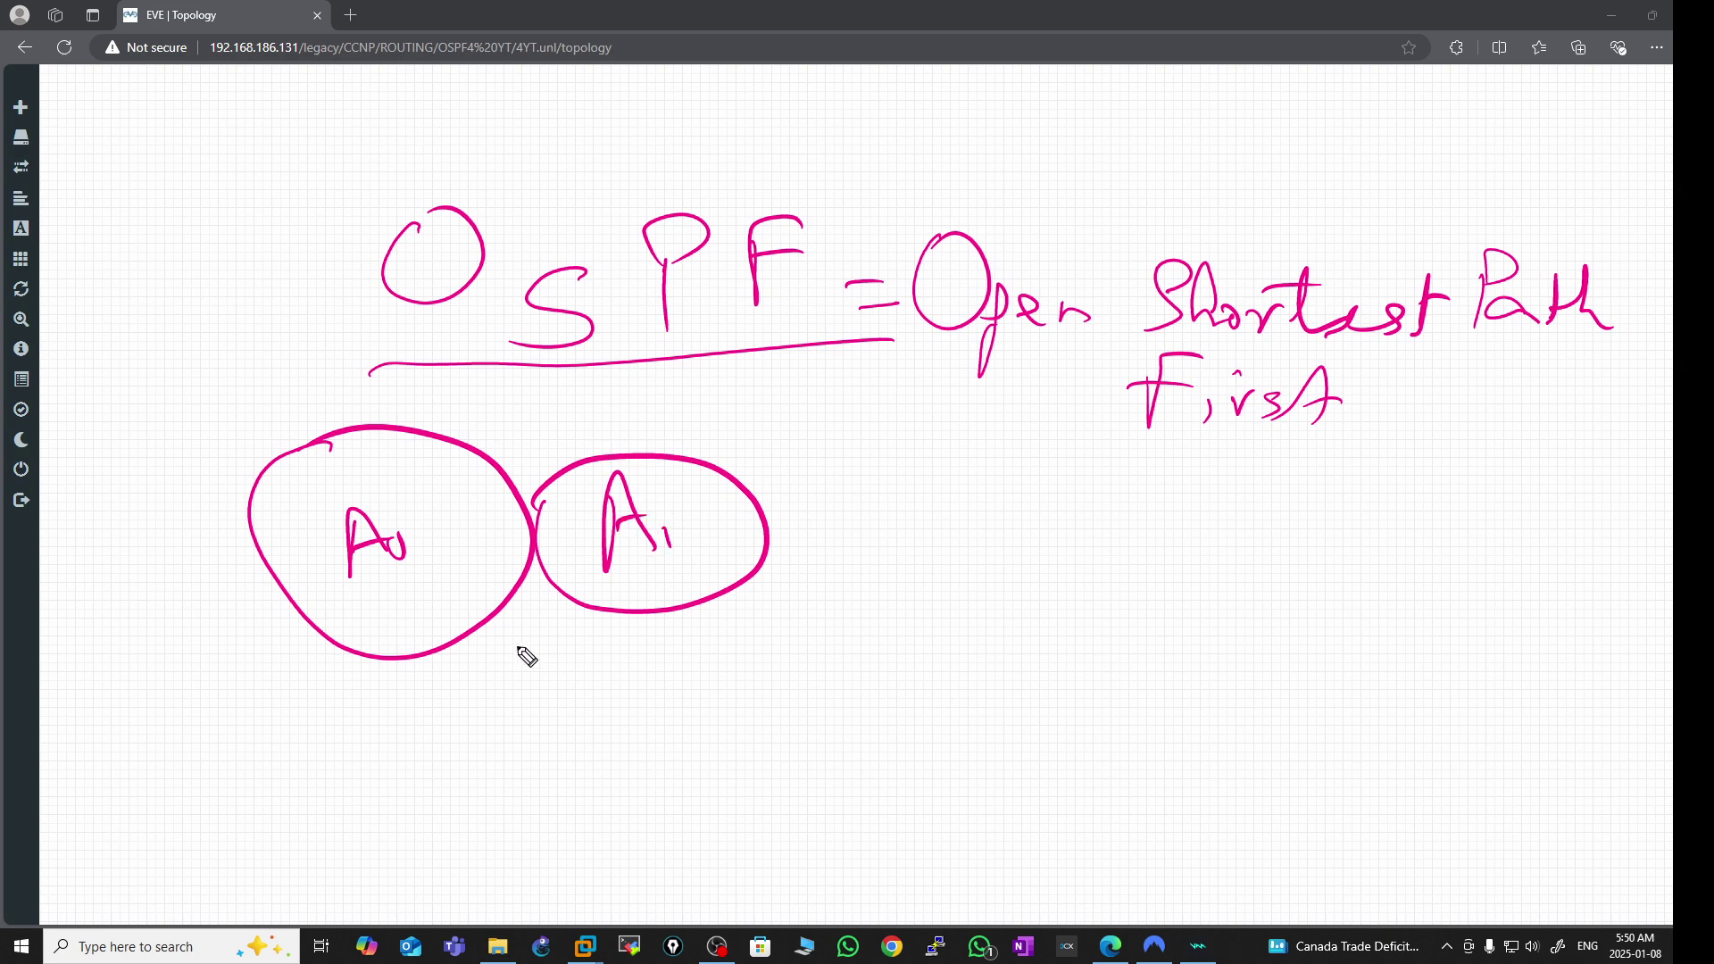
pyautogui.moveTo(426, 663)
pyautogui.mouseDown()
pyautogui.moveTo(402, 678)
pyautogui.moveTo(629, 790)
pyautogui.moveTo(390, 673)
pyautogui.mouseUp()
pyautogui.moveTo(485, 704)
pyautogui.mouseDown()
pyautogui.moveTo(474, 769)
pyautogui.moveTo(505, 761)
pyautogui.mouseUp()
pyautogui.moveTo(471, 738)
pyautogui.mouseDown()
pyautogui.moveTo(509, 732)
pyautogui.moveTo(547, 769)
pyautogui.moveTo(561, 753)
pyautogui.mouseUp()
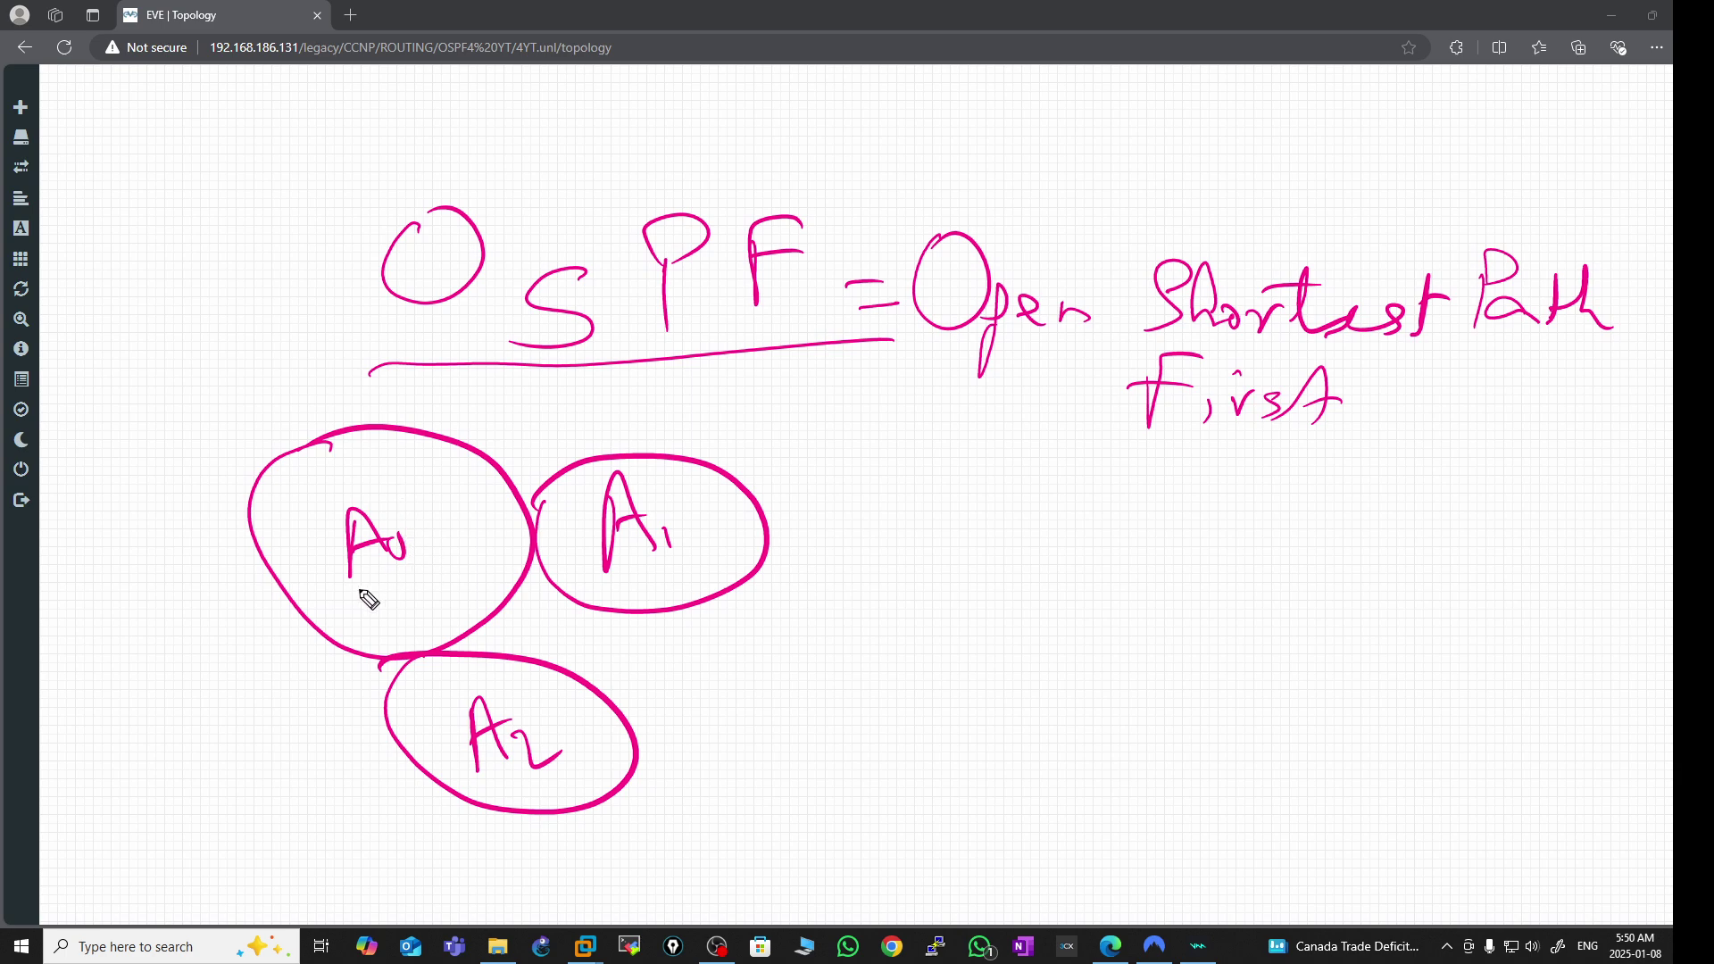
pyautogui.moveTo(350, 593); pyautogui.dragTo(410, 584)
pyautogui.moveTo(361, 523)
pyautogui.mouseDown()
pyautogui.moveTo(393, 602)
pyautogui.moveTo(329, 534)
pyautogui.mouseUp()
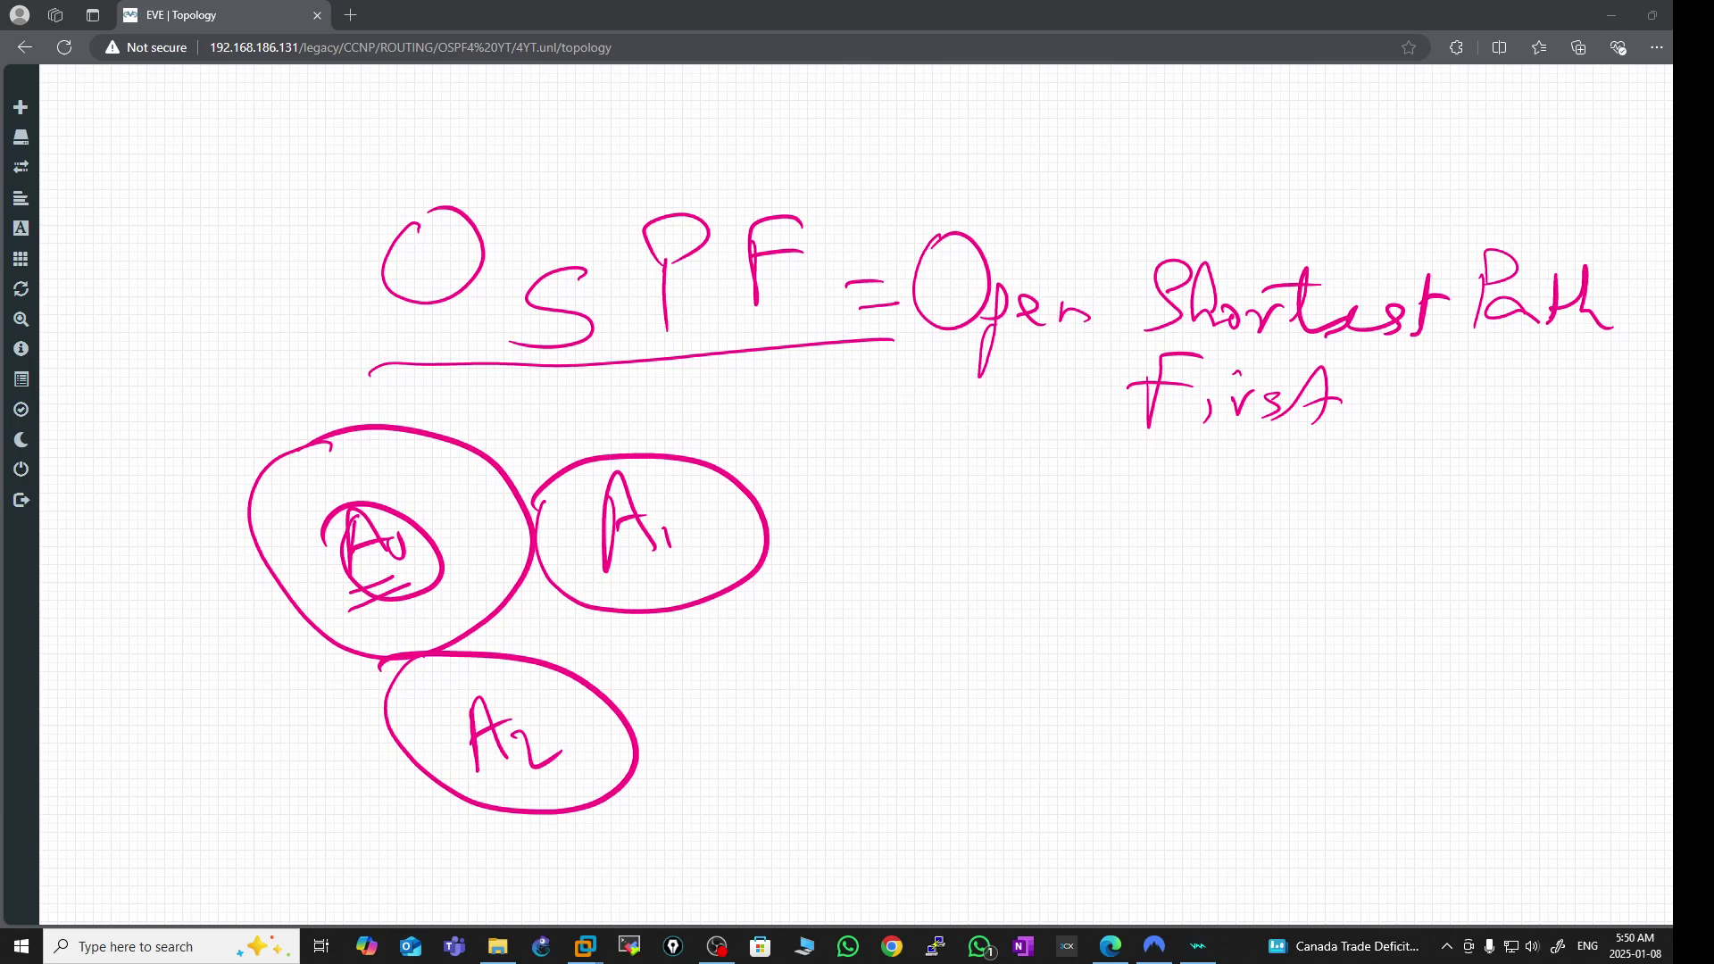
# - Clear all annotations and draw one large area circle with a 0 above it
pyautogui.moveTo(1691, 354)
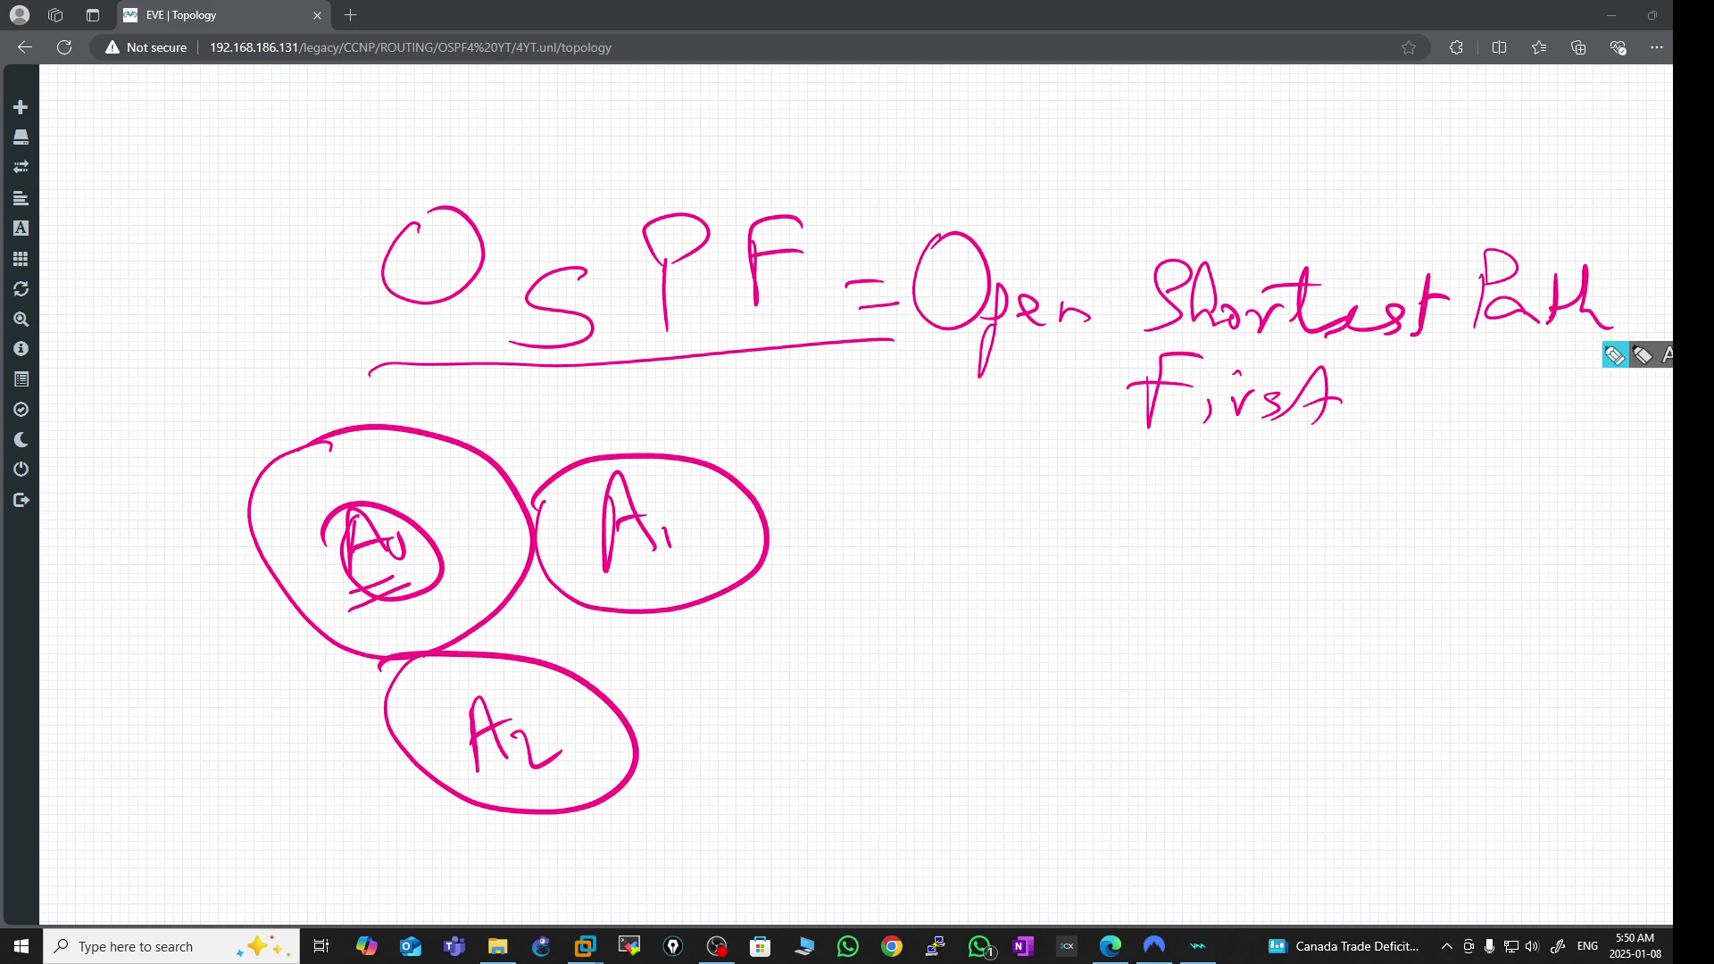
pyautogui.click(1692, 516)
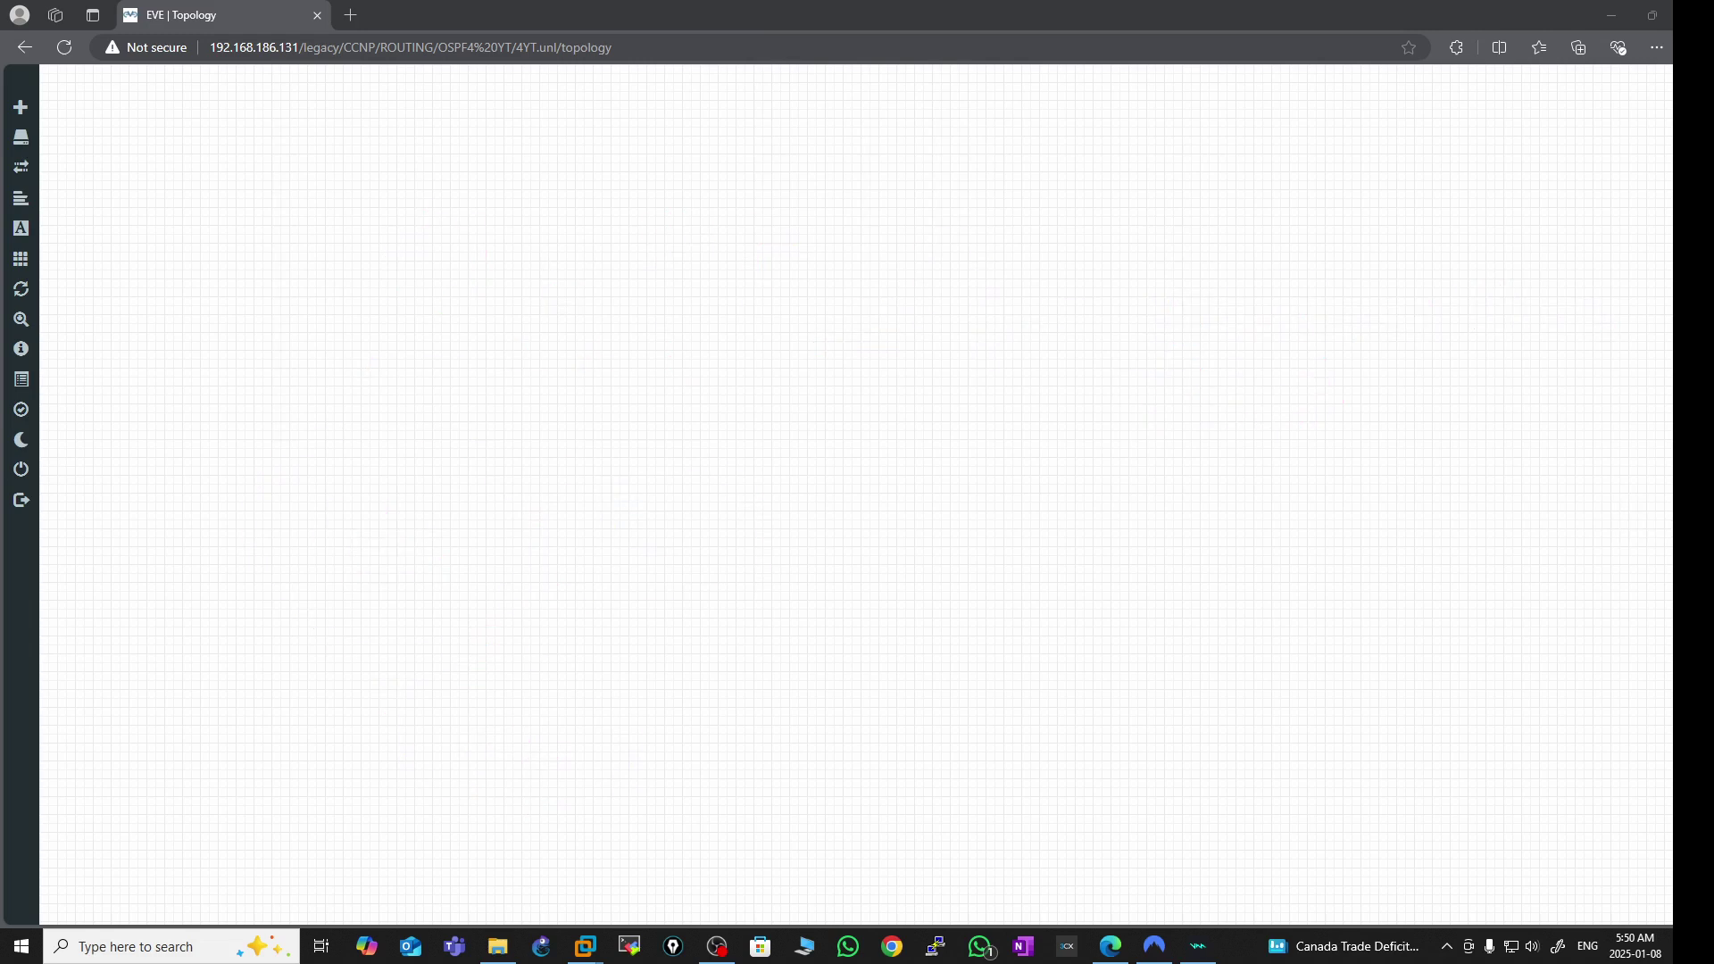
pyautogui.moveTo(1690, 355)
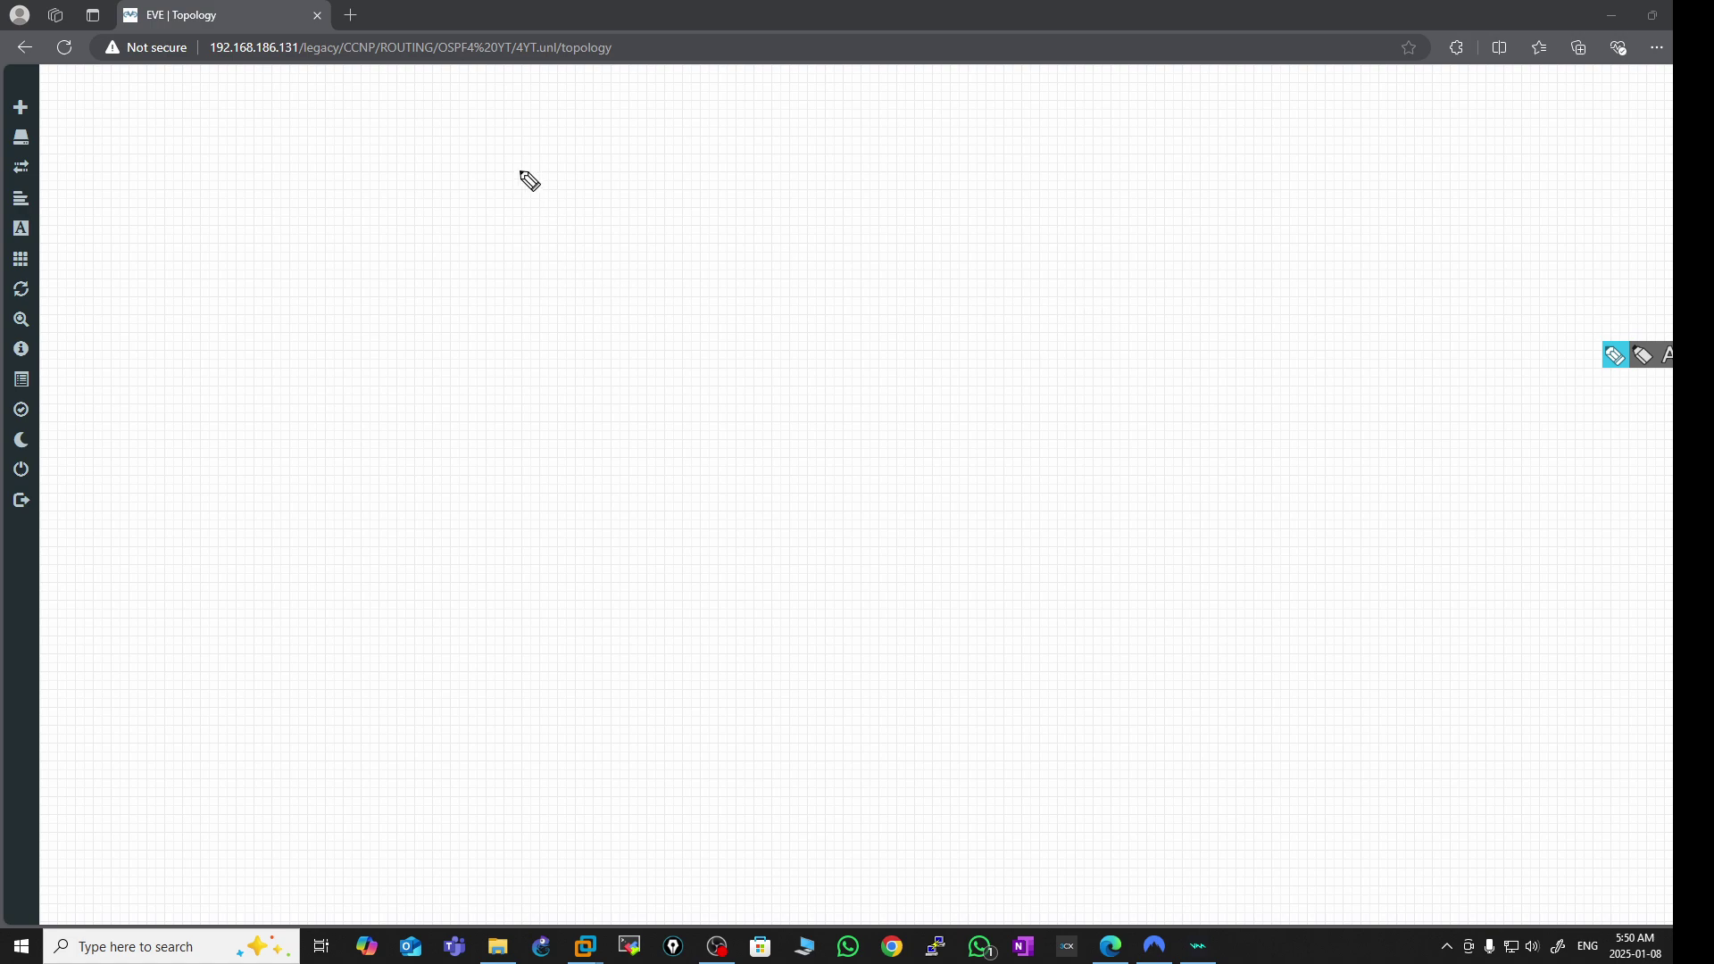
pyautogui.moveTo(521, 171)
pyautogui.mouseDown()
pyautogui.moveTo(500, 170)
pyautogui.moveTo(385, 449)
pyautogui.moveTo(790, 648)
pyautogui.moveTo(957, 343)
pyautogui.moveTo(653, 139)
pyautogui.moveTo(488, 175)
pyautogui.mouseUp()
pyautogui.moveTo(664, 100)
pyautogui.mouseDown()
pyautogui.moveTo(653, 133)
pyautogui.moveTo(663, 88)
pyautogui.mouseUp()
# - Draw six small router circles inside the large area circle
pyautogui.moveTo(417, 284)
pyautogui.mouseDown()
pyautogui.moveTo(425, 331)
pyautogui.moveTo(397, 285)
pyautogui.mouseUp()
pyautogui.moveTo(498, 442)
pyautogui.mouseDown()
pyautogui.moveTo(496, 489)
pyautogui.moveTo(479, 436)
pyautogui.mouseUp()
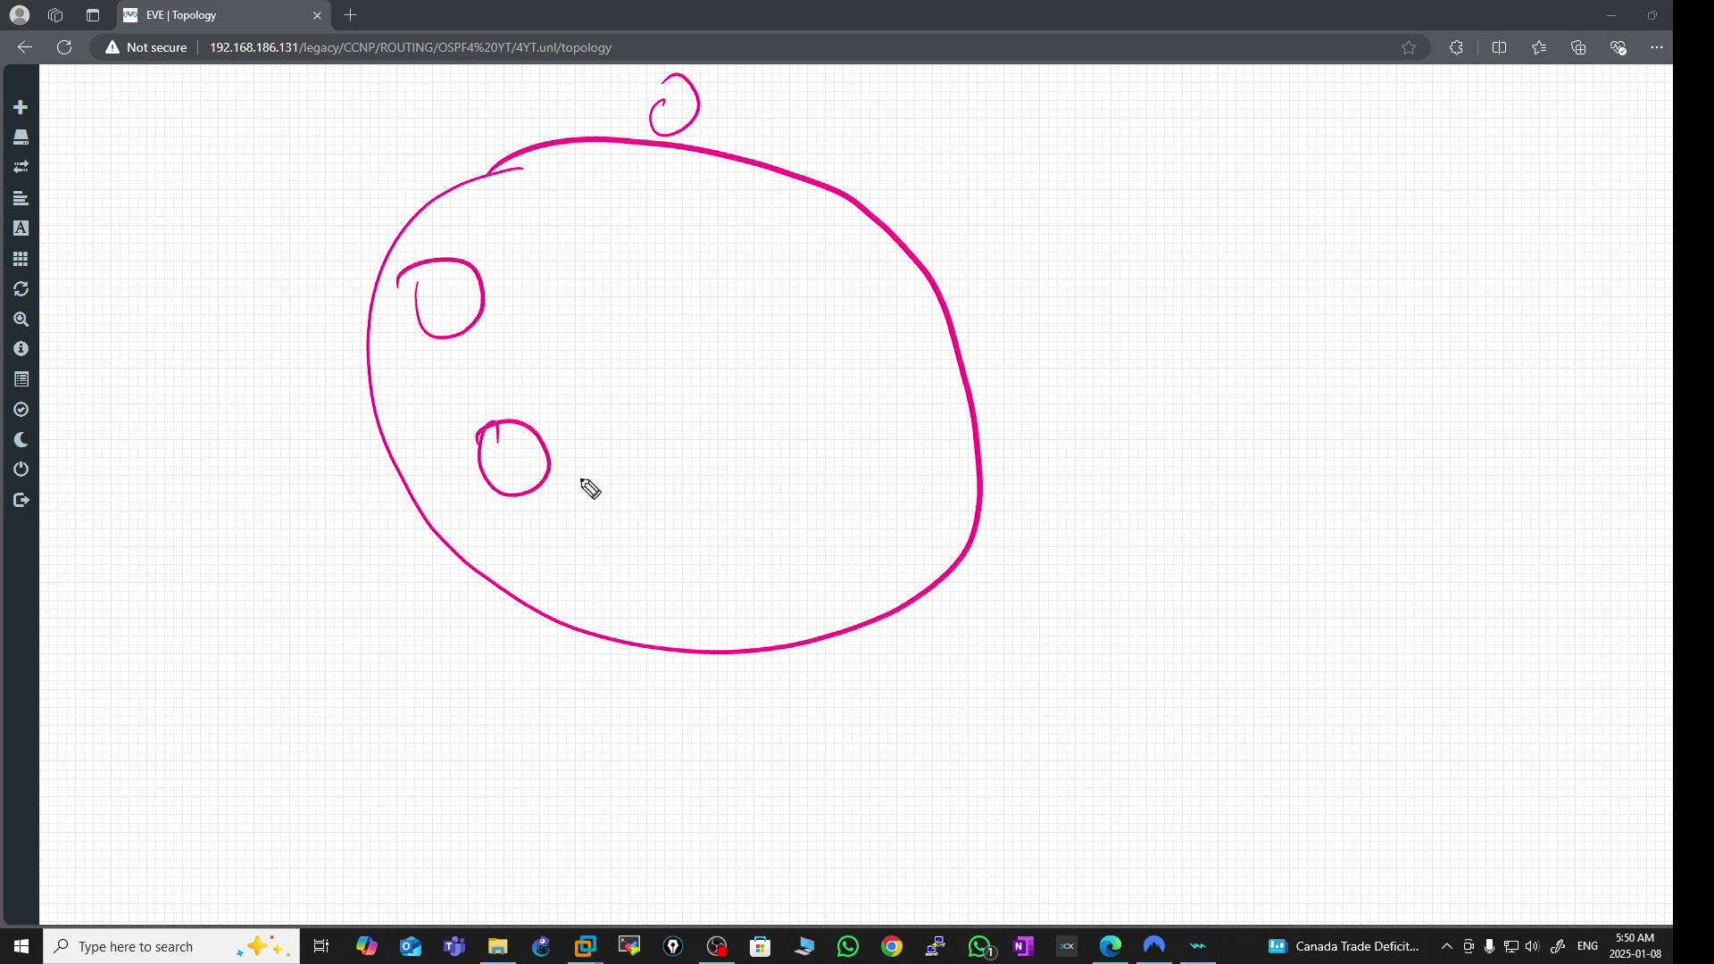
pyautogui.moveTo(636, 522)
pyautogui.mouseDown()
pyautogui.moveTo(700, 534)
pyautogui.moveTo(639, 513)
pyautogui.mouseUp()
pyautogui.moveTo(630, 358)
pyautogui.mouseDown()
pyautogui.moveTo(696, 452)
pyautogui.moveTo(661, 366)
pyautogui.mouseUp()
pyautogui.moveTo(667, 223); pyautogui.dragTo(665, 239)
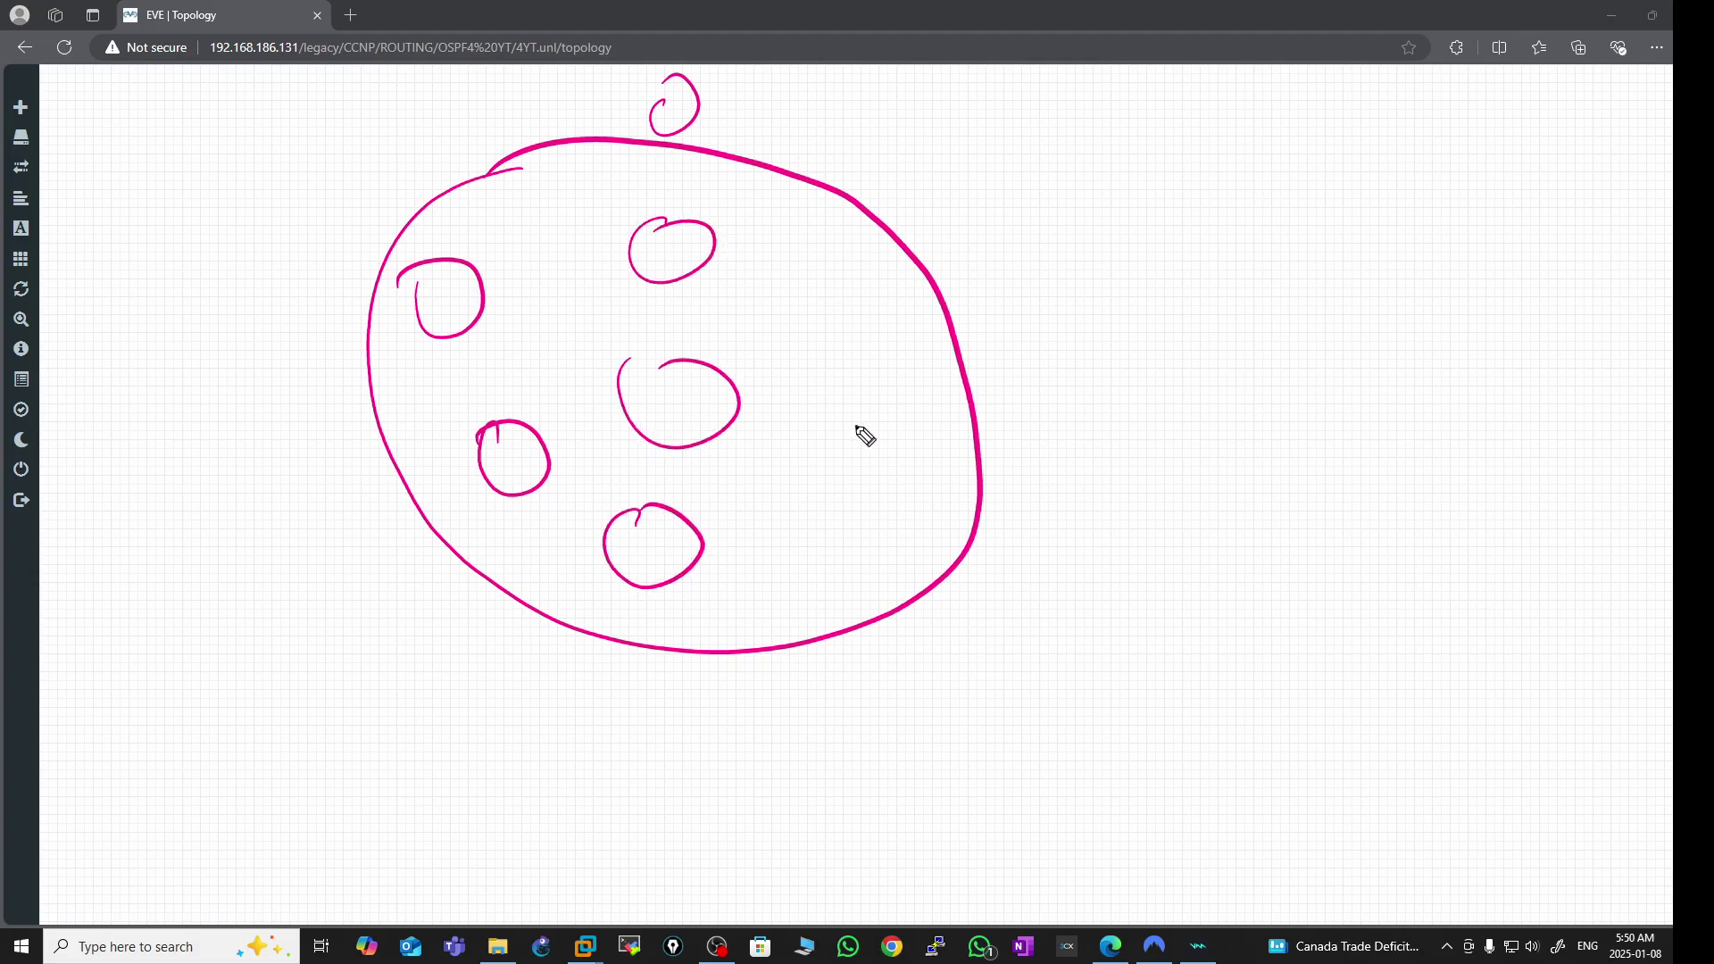
pyautogui.moveTo(857, 425)
pyautogui.mouseDown()
pyautogui.moveTo(919, 459)
pyautogui.moveTo(884, 397)
pyautogui.mouseUp()
# - Label four of the router circles R1, R2, R3 and R4
pyautogui.moveTo(427, 282)
pyautogui.mouseDown()
pyautogui.moveTo(426, 321)
pyautogui.moveTo(428, 303)
pyautogui.moveTo(462, 318)
pyautogui.mouseUp()
pyautogui.moveTo(500, 429); pyautogui.dragTo(534, 466)
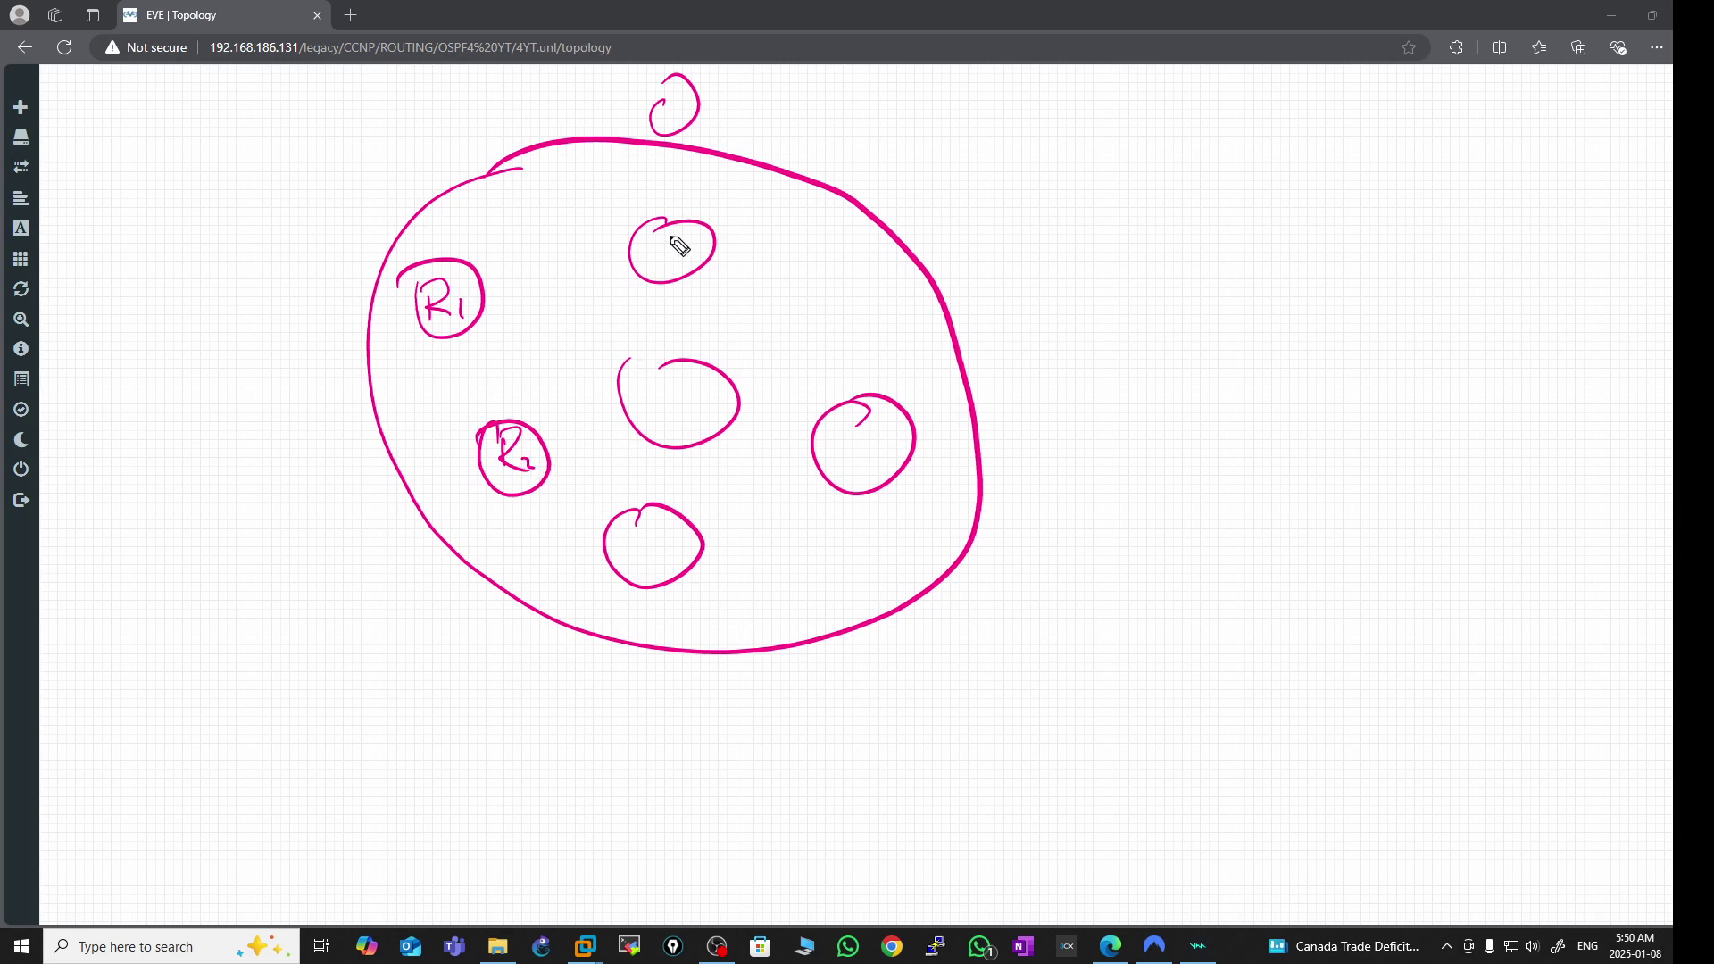
pyautogui.moveTo(658, 236)
pyautogui.mouseDown()
pyautogui.moveTo(657, 281)
pyautogui.moveTo(668, 259)
pyautogui.moveTo(684, 268)
pyautogui.mouseUp()
pyautogui.moveTo(661, 381)
pyautogui.mouseDown()
pyautogui.moveTo(658, 416)
pyautogui.moveTo(673, 387)
pyautogui.moveTo(717, 408)
pyautogui.mouseUp()
pyautogui.moveTo(702, 398); pyautogui.dragTo(691, 436)
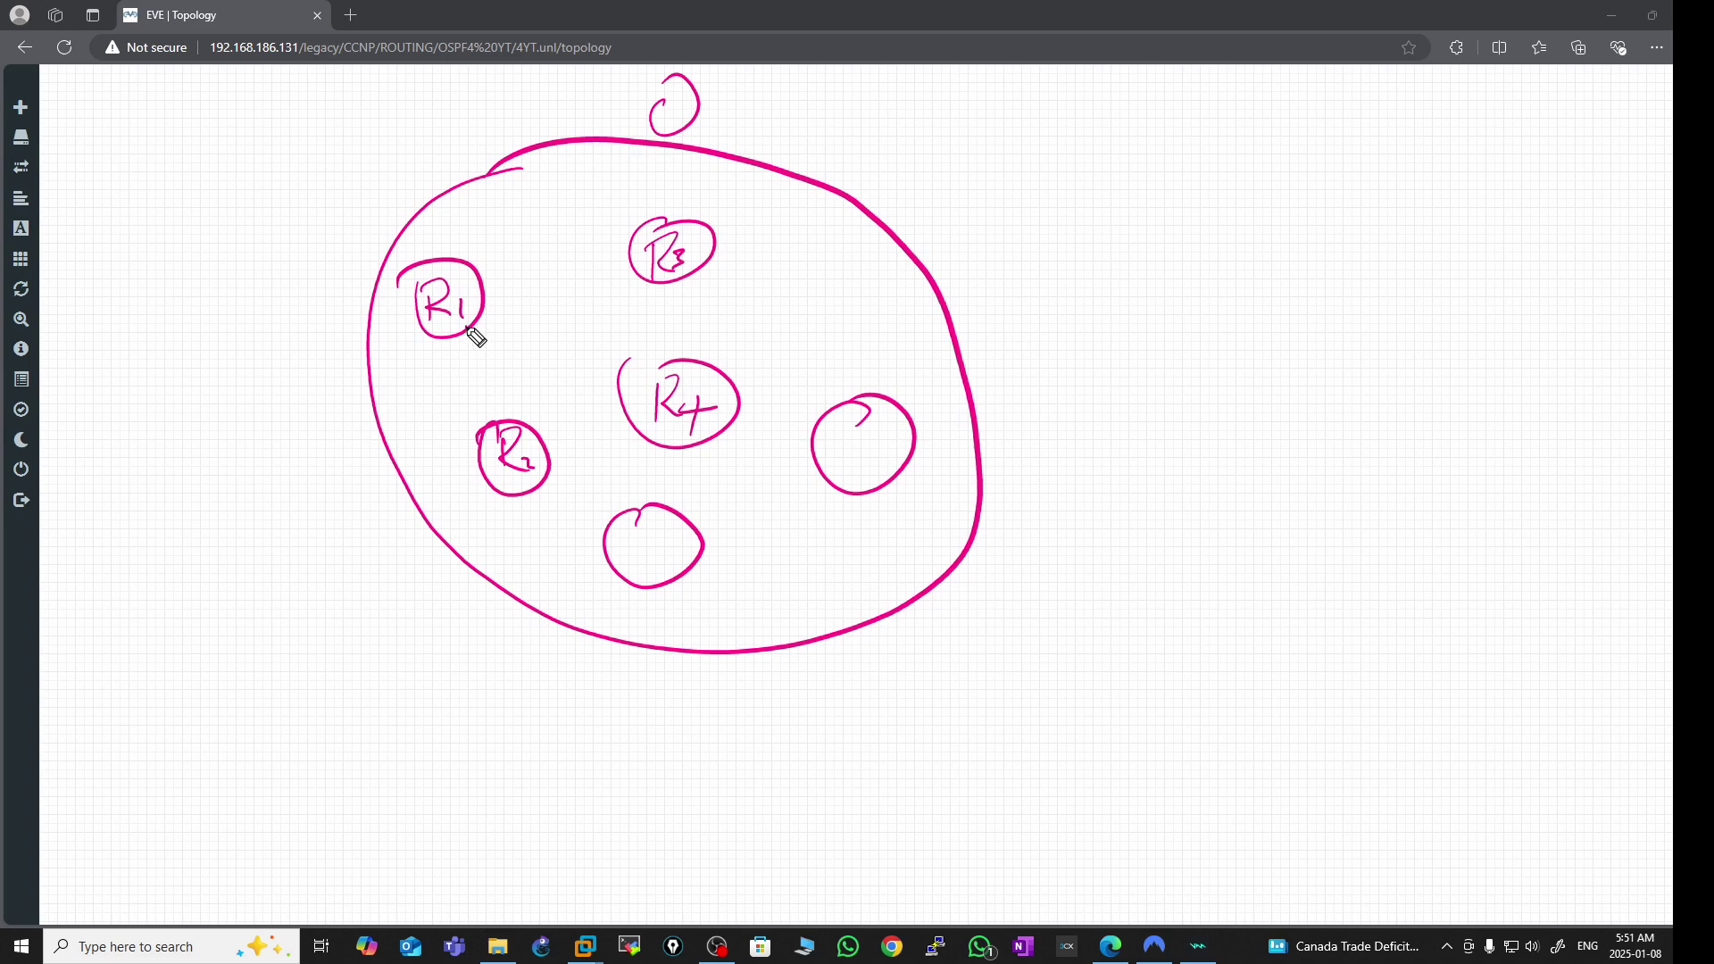
# - Draw link lines among R1 to R4 and the unlabelled router below R4, and add a second area adjoining the large circle
pyautogui.moveTo(470, 334); pyautogui.dragTo(492, 421)
pyautogui.moveTo(547, 341); pyautogui.dragTo(672, 386)
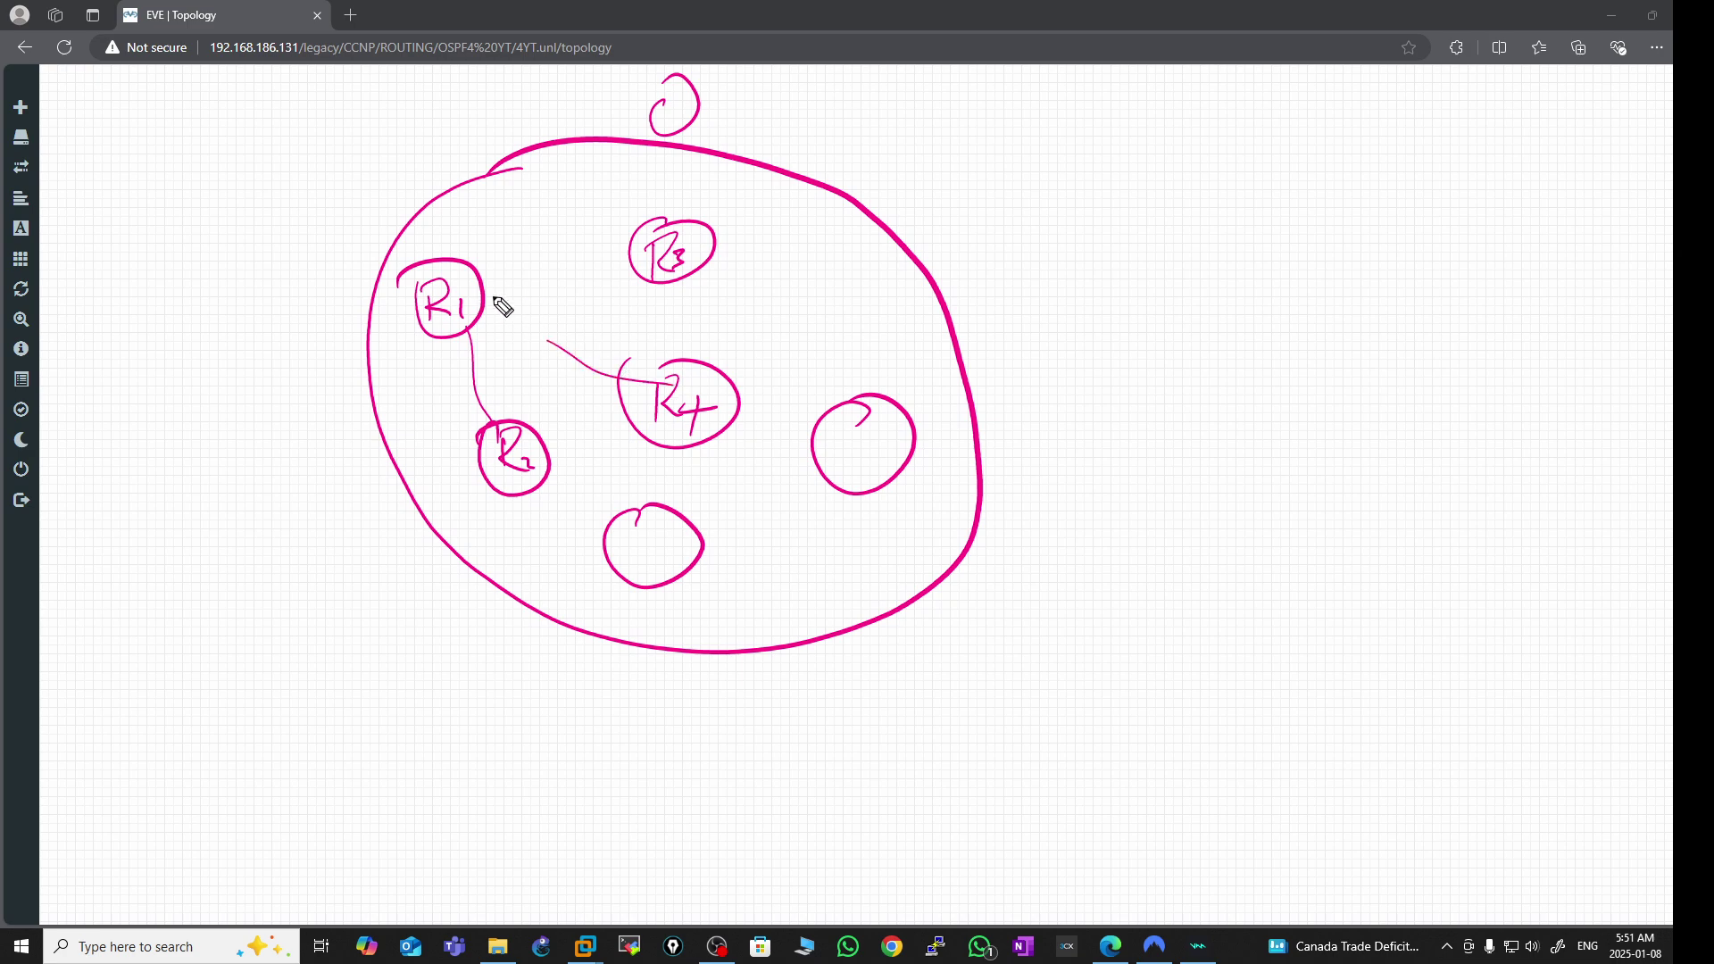
pyautogui.moveTo(493, 296); pyautogui.dragTo(632, 241)
pyautogui.moveTo(555, 471); pyautogui.dragTo(635, 516)
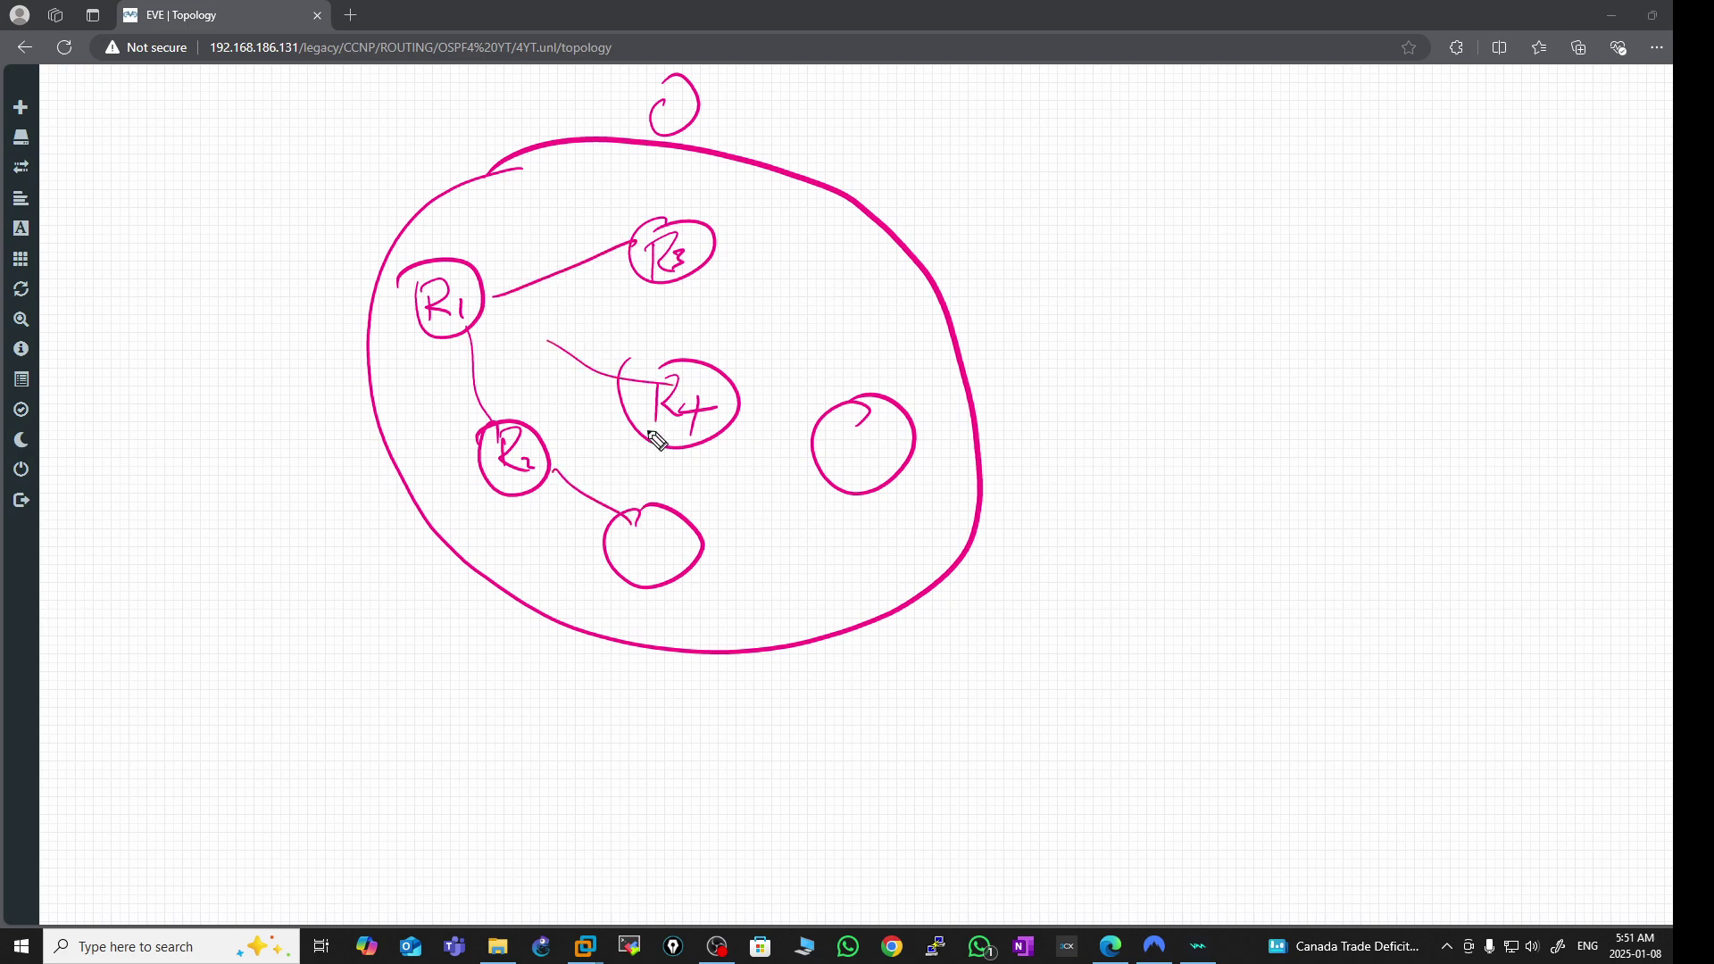
pyautogui.moveTo(662, 458); pyautogui.dragTo(645, 518)
pyautogui.moveTo(672, 286); pyautogui.dragTo(670, 368)
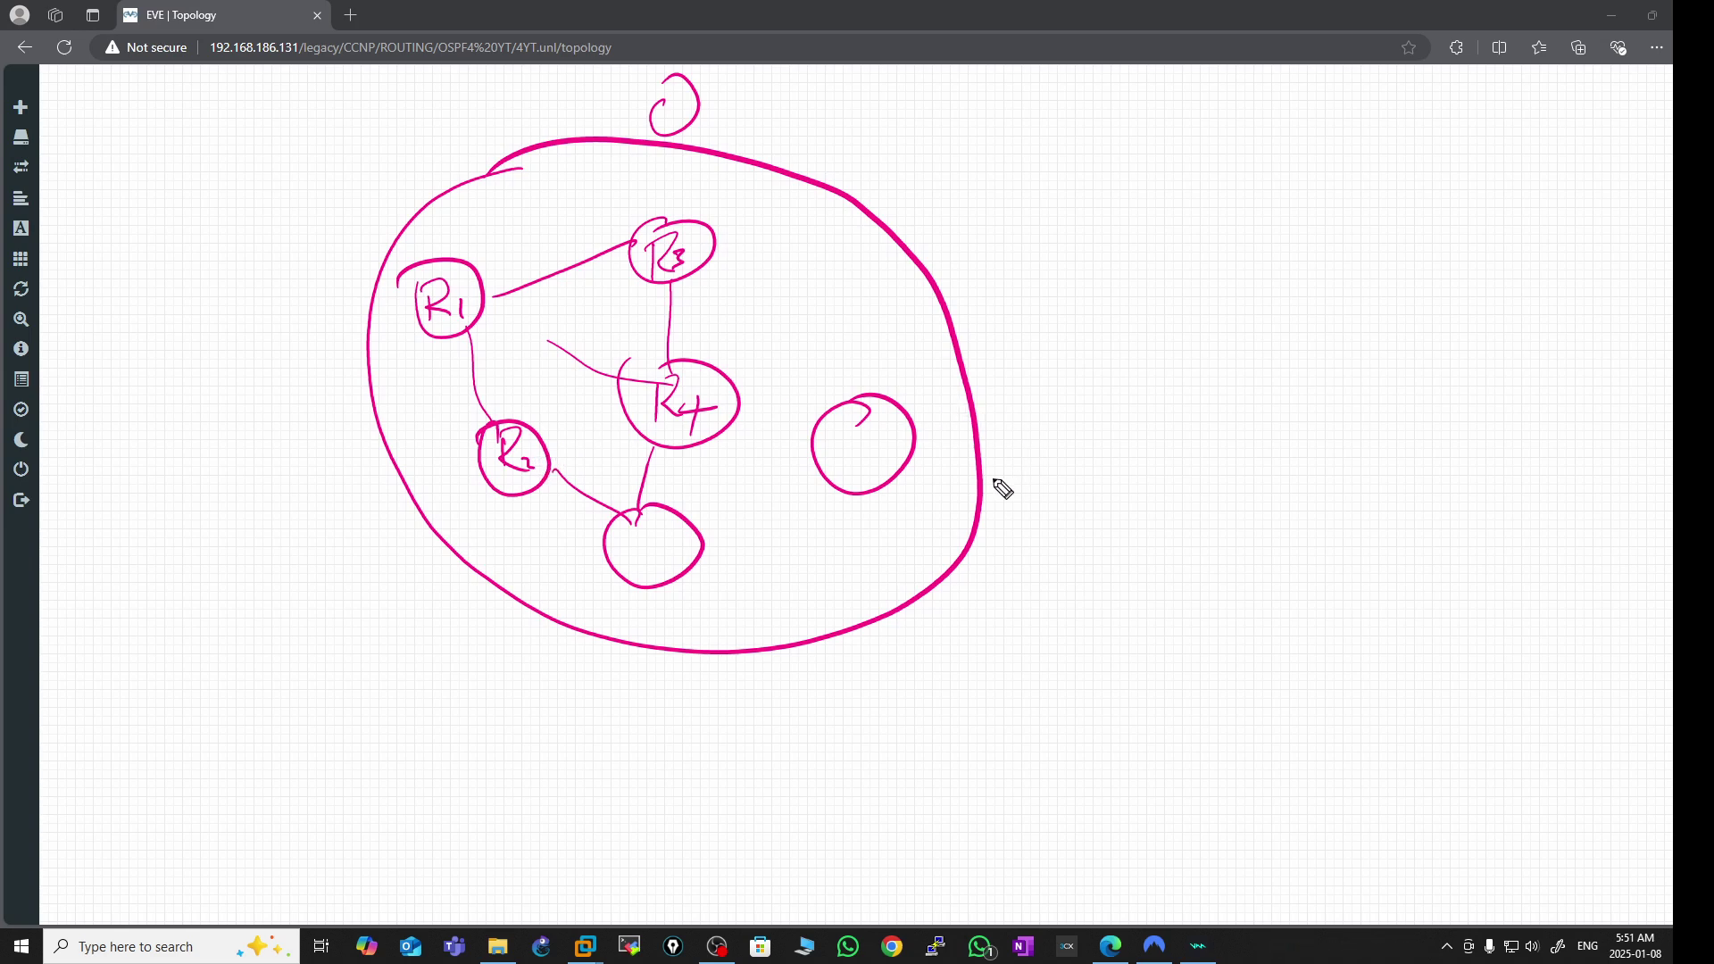
pyautogui.moveTo(986, 490)
pyautogui.mouseDown()
pyautogui.moveTo(1015, 593)
pyautogui.moveTo(1312, 517)
pyautogui.moveTo(1205, 356)
pyautogui.moveTo(998, 492)
pyautogui.mouseUp()
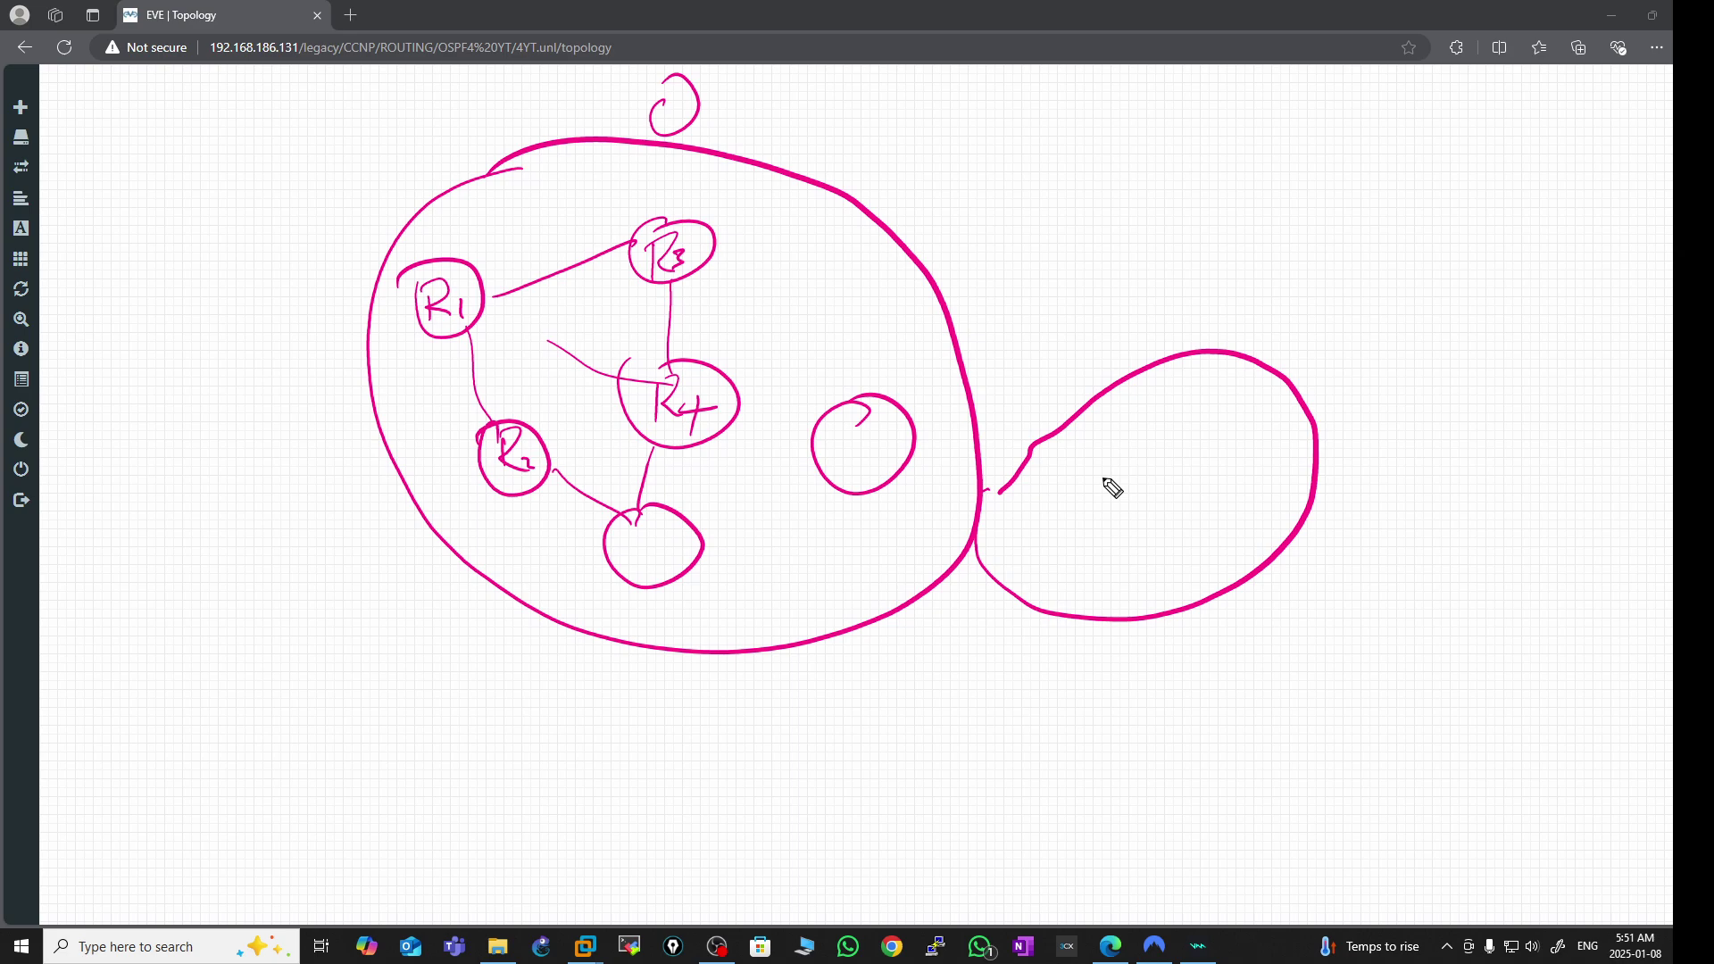
# - Clear the drawing and handwrite the underlined heading "Network Types"
pyautogui.press('Escape')
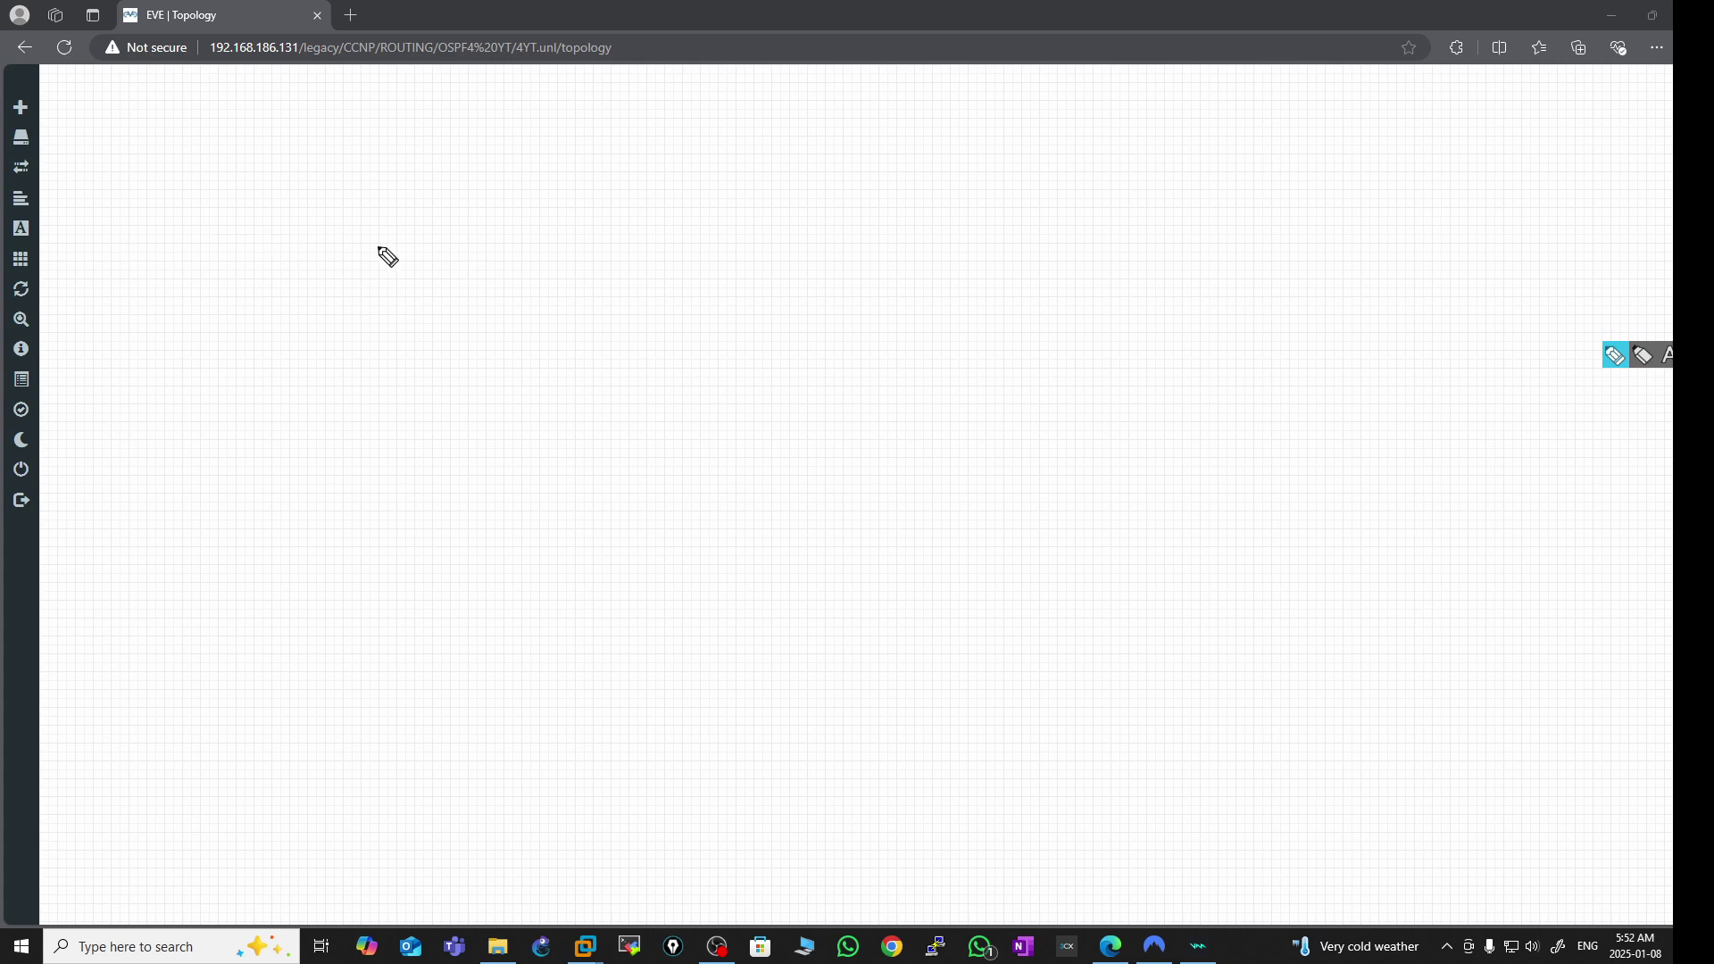
pyautogui.moveTo(335, 232)
pyautogui.mouseDown()
pyautogui.moveTo(337, 174)
pyautogui.moveTo(399, 155)
pyautogui.mouseUp()
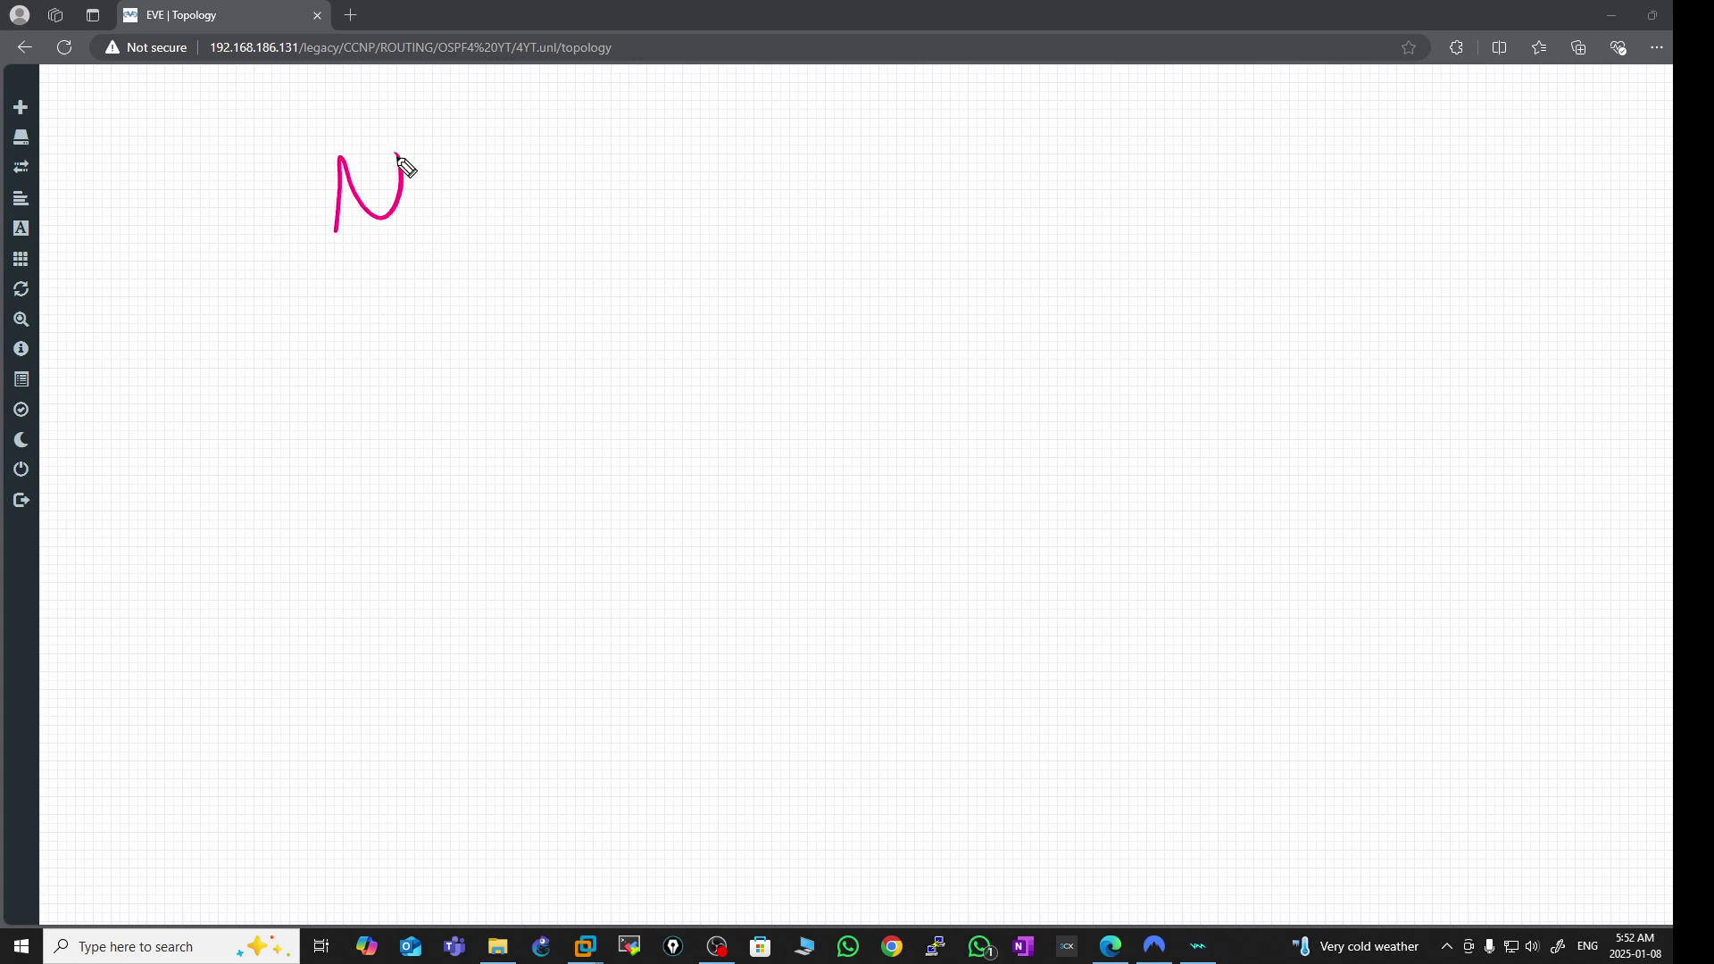
pyautogui.moveTo(406, 215); pyautogui.dragTo(450, 236)
pyautogui.moveTo(466, 174)
pyautogui.mouseDown()
pyautogui.moveTo(460, 241)
pyautogui.moveTo(472, 189)
pyautogui.moveTo(497, 214)
pyautogui.moveTo(533, 198)
pyautogui.mouseUp()
pyautogui.moveTo(559, 207)
pyautogui.mouseDown()
pyautogui.moveTo(651, 164)
pyautogui.moveTo(665, 236)
pyautogui.mouseUp()
pyautogui.moveTo(726, 181); pyautogui.dragTo(725, 222)
pyautogui.moveTo(693, 168)
pyautogui.mouseDown()
pyautogui.moveTo(749, 169)
pyautogui.moveTo(813, 216)
pyautogui.moveTo(734, 262)
pyautogui.mouseUp()
pyautogui.moveTo(819, 226); pyautogui.dragTo(860, 239)
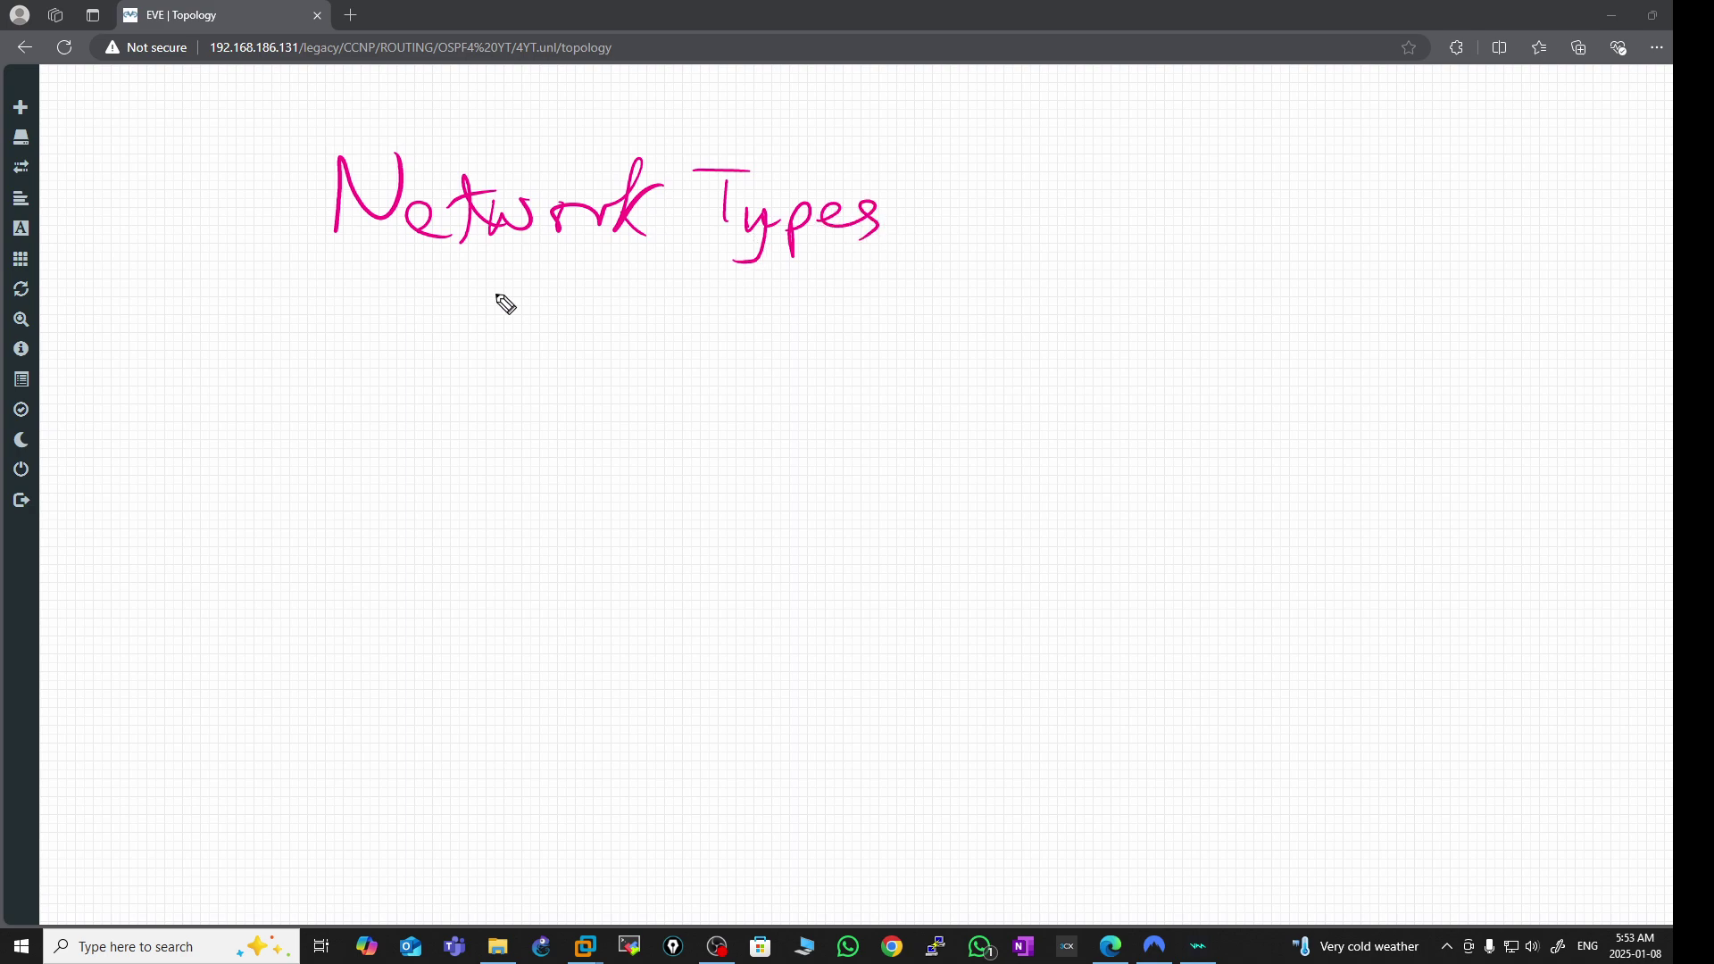
pyautogui.moveTo(303, 267); pyautogui.dragTo(910, 279)
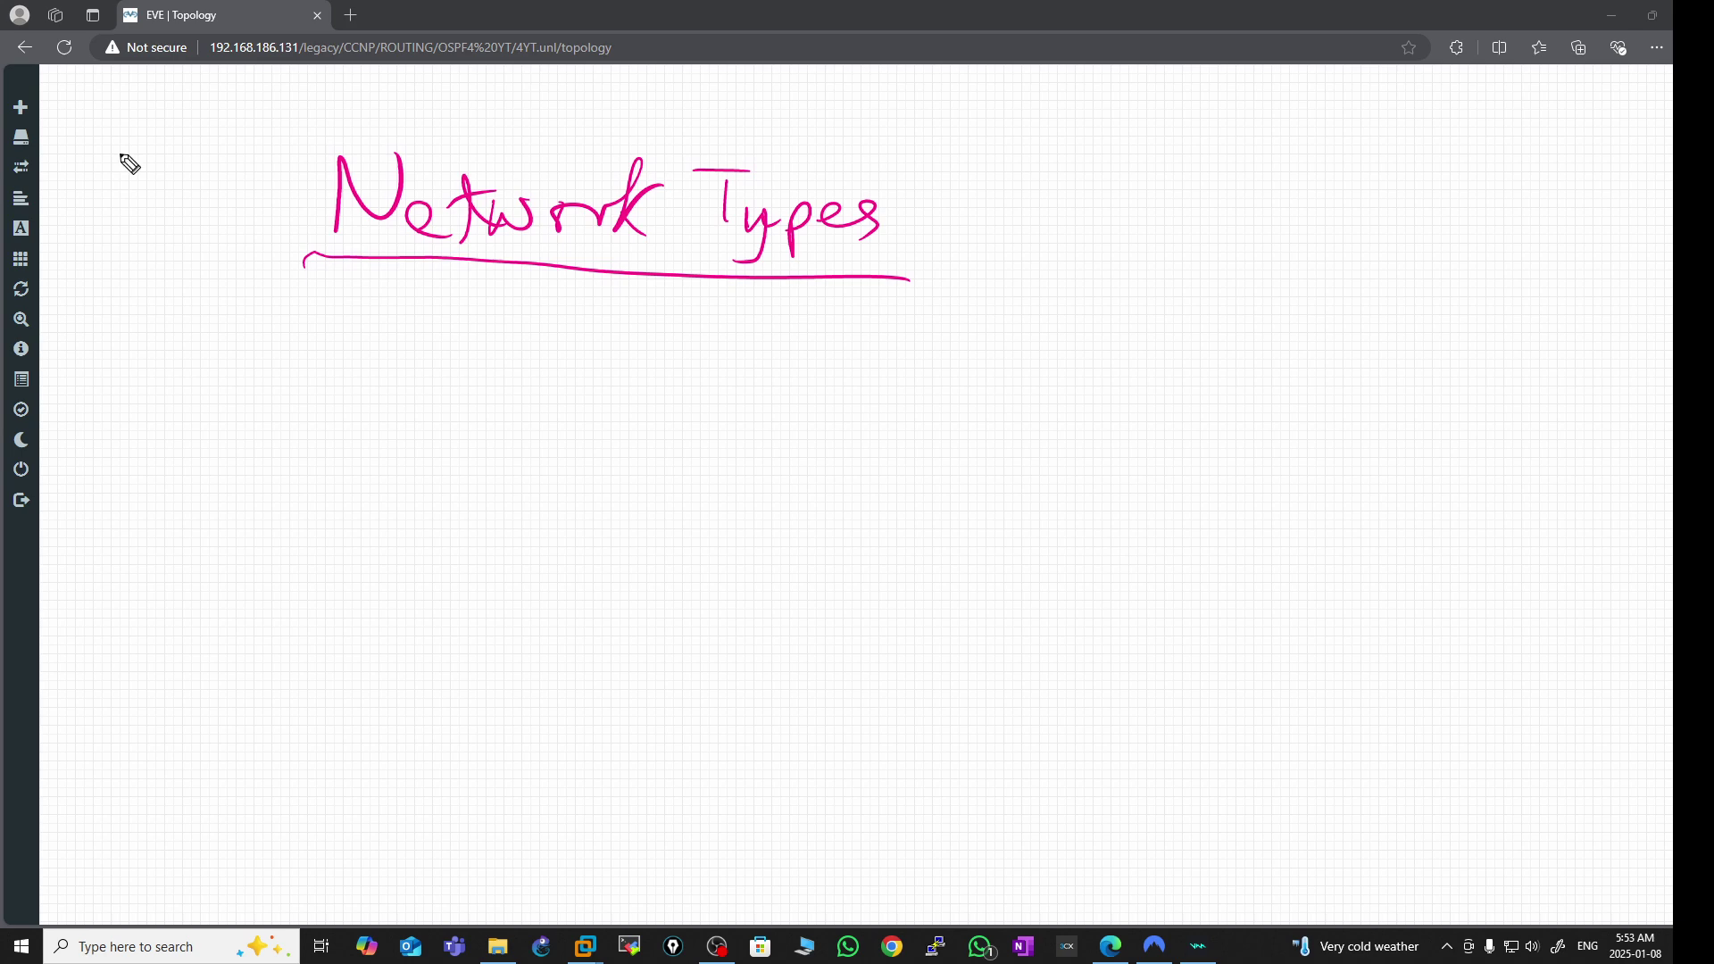
# - Write "OSPF" in front of the Network Types heading and underline it
pyautogui.moveTo(106, 153)
pyautogui.mouseDown()
pyautogui.moveTo(141, 204)
pyautogui.moveTo(247, 152)
pyautogui.mouseUp()
pyautogui.moveTo(199, 183); pyautogui.dragTo(229, 179)
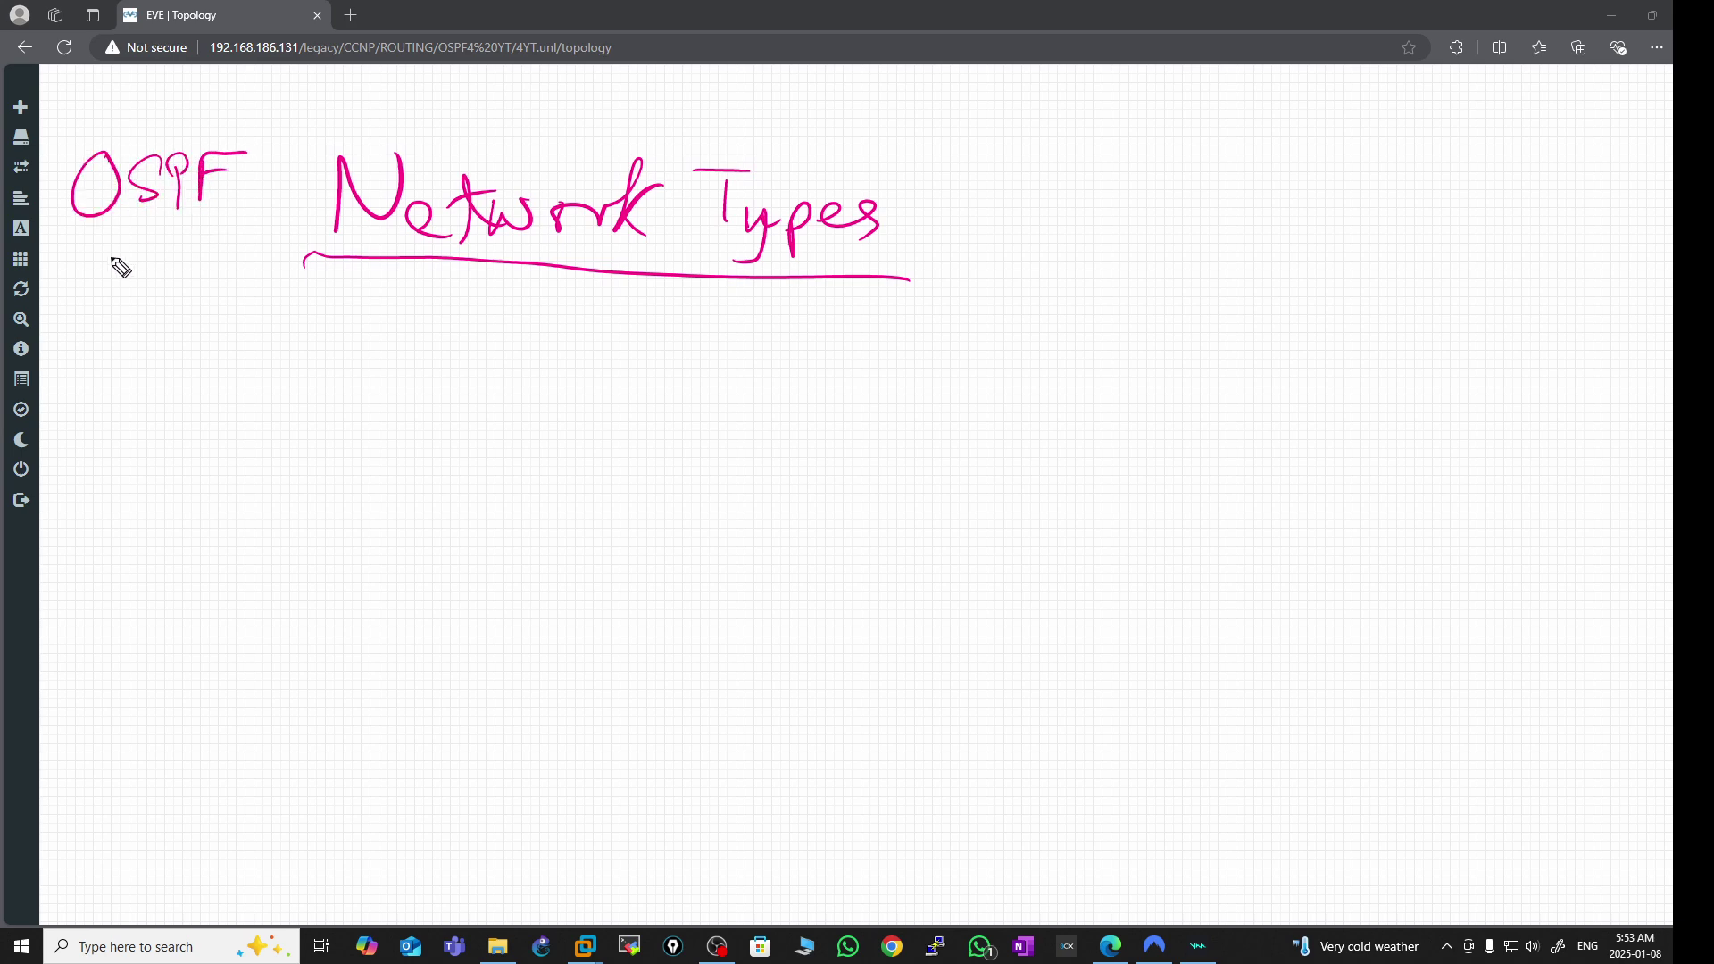
pyautogui.moveTo(90, 254); pyautogui.dragTo(203, 229)
# - Write "P2P" as the first network type beneath the heading
pyautogui.moveTo(313, 320)
pyautogui.mouseDown()
pyautogui.moveTo(322, 388)
pyautogui.moveTo(338, 342)
pyautogui.moveTo(403, 375)
pyautogui.mouseUp()
pyautogui.moveTo(423, 312); pyautogui.dragTo(432, 382)
pyautogui.moveTo(408, 314)
pyautogui.mouseDown()
pyautogui.moveTo(452, 294)
pyautogui.moveTo(421, 334)
pyautogui.mouseUp()
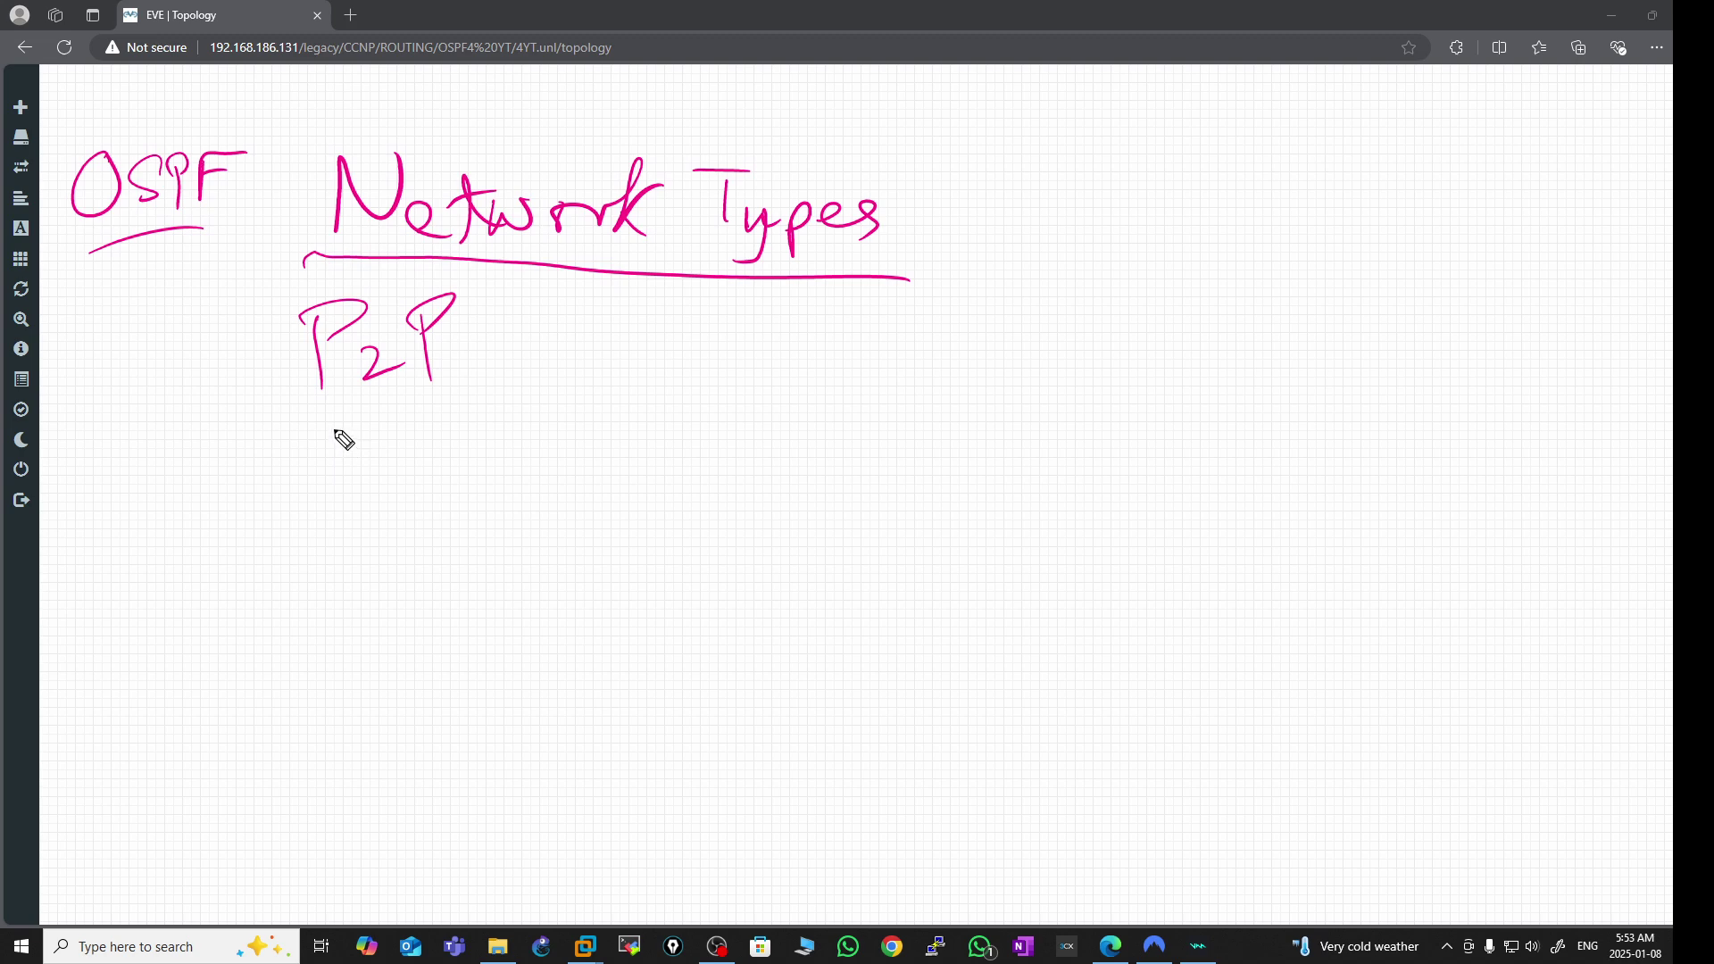
# - Write "Broadcast/Ethernet" as the second network type and group both entries with a curly brace
pyautogui.moveTo(335, 427)
pyautogui.mouseDown()
pyautogui.moveTo(334, 471)
pyautogui.moveTo(421, 429)
pyautogui.mouseUp()
pyautogui.moveTo(434, 427)
pyautogui.mouseDown()
pyautogui.moveTo(473, 451)
pyautogui.moveTo(558, 454)
pyautogui.moveTo(649, 429)
pyautogui.moveTo(623, 475)
pyautogui.mouseUp()
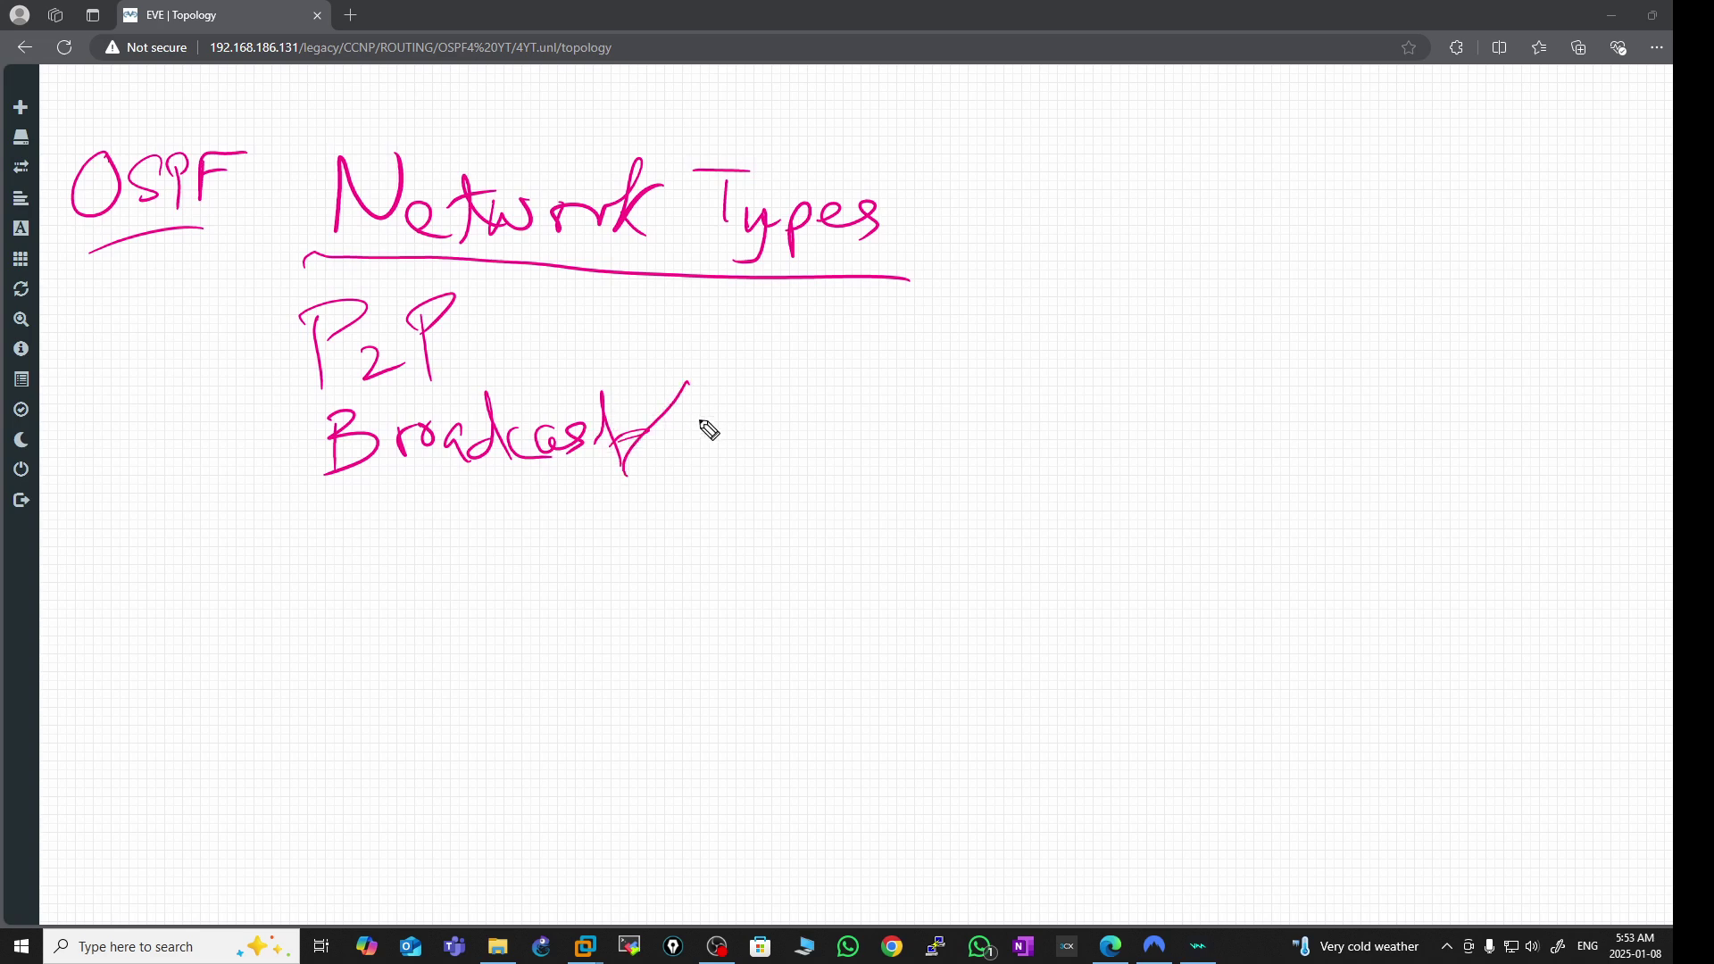
pyautogui.moveTo(688, 400)
pyautogui.mouseDown()
pyautogui.moveTo(729, 453)
pyautogui.moveTo(736, 393)
pyautogui.mouseUp()
pyautogui.moveTo(692, 427)
pyautogui.mouseDown()
pyautogui.moveTo(723, 425)
pyautogui.moveTo(751, 455)
pyautogui.mouseUp()
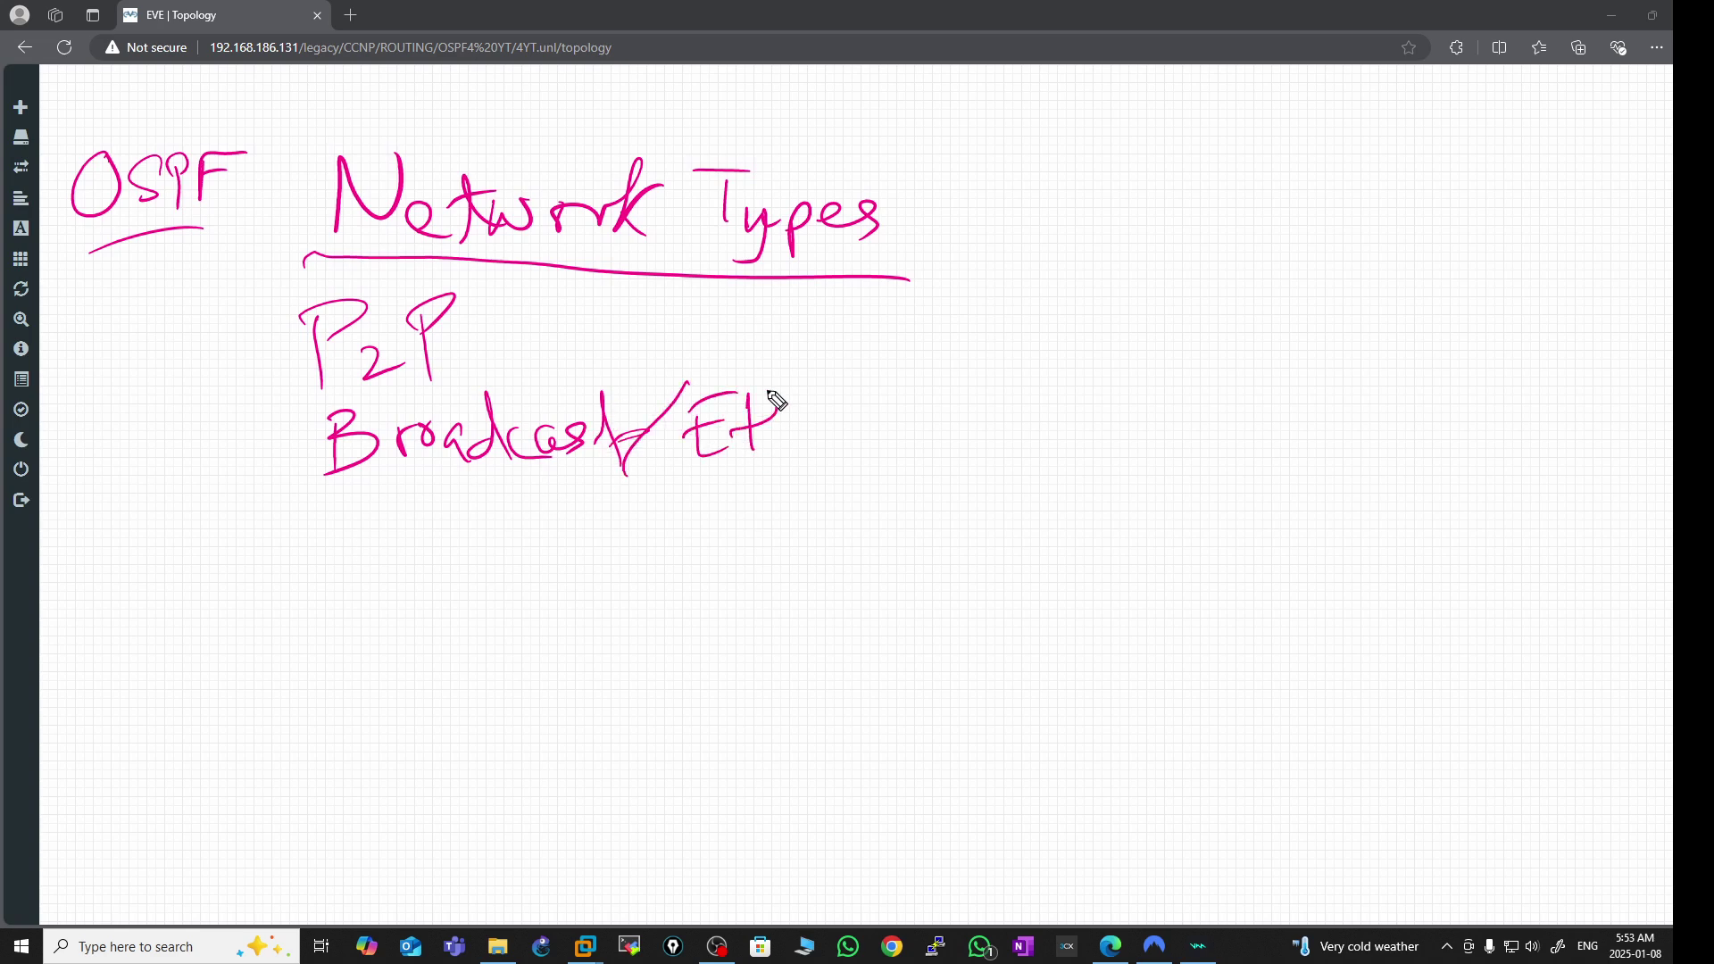
pyautogui.moveTo(766, 391); pyautogui.dragTo(776, 457)
pyautogui.moveTo(777, 446)
pyautogui.mouseDown()
pyautogui.moveTo(831, 447)
pyautogui.moveTo(844, 427)
pyautogui.mouseUp()
pyautogui.moveTo(938, 390)
pyautogui.mouseDown()
pyautogui.moveTo(941, 454)
pyautogui.moveTo(963, 426)
pyautogui.mouseUp()
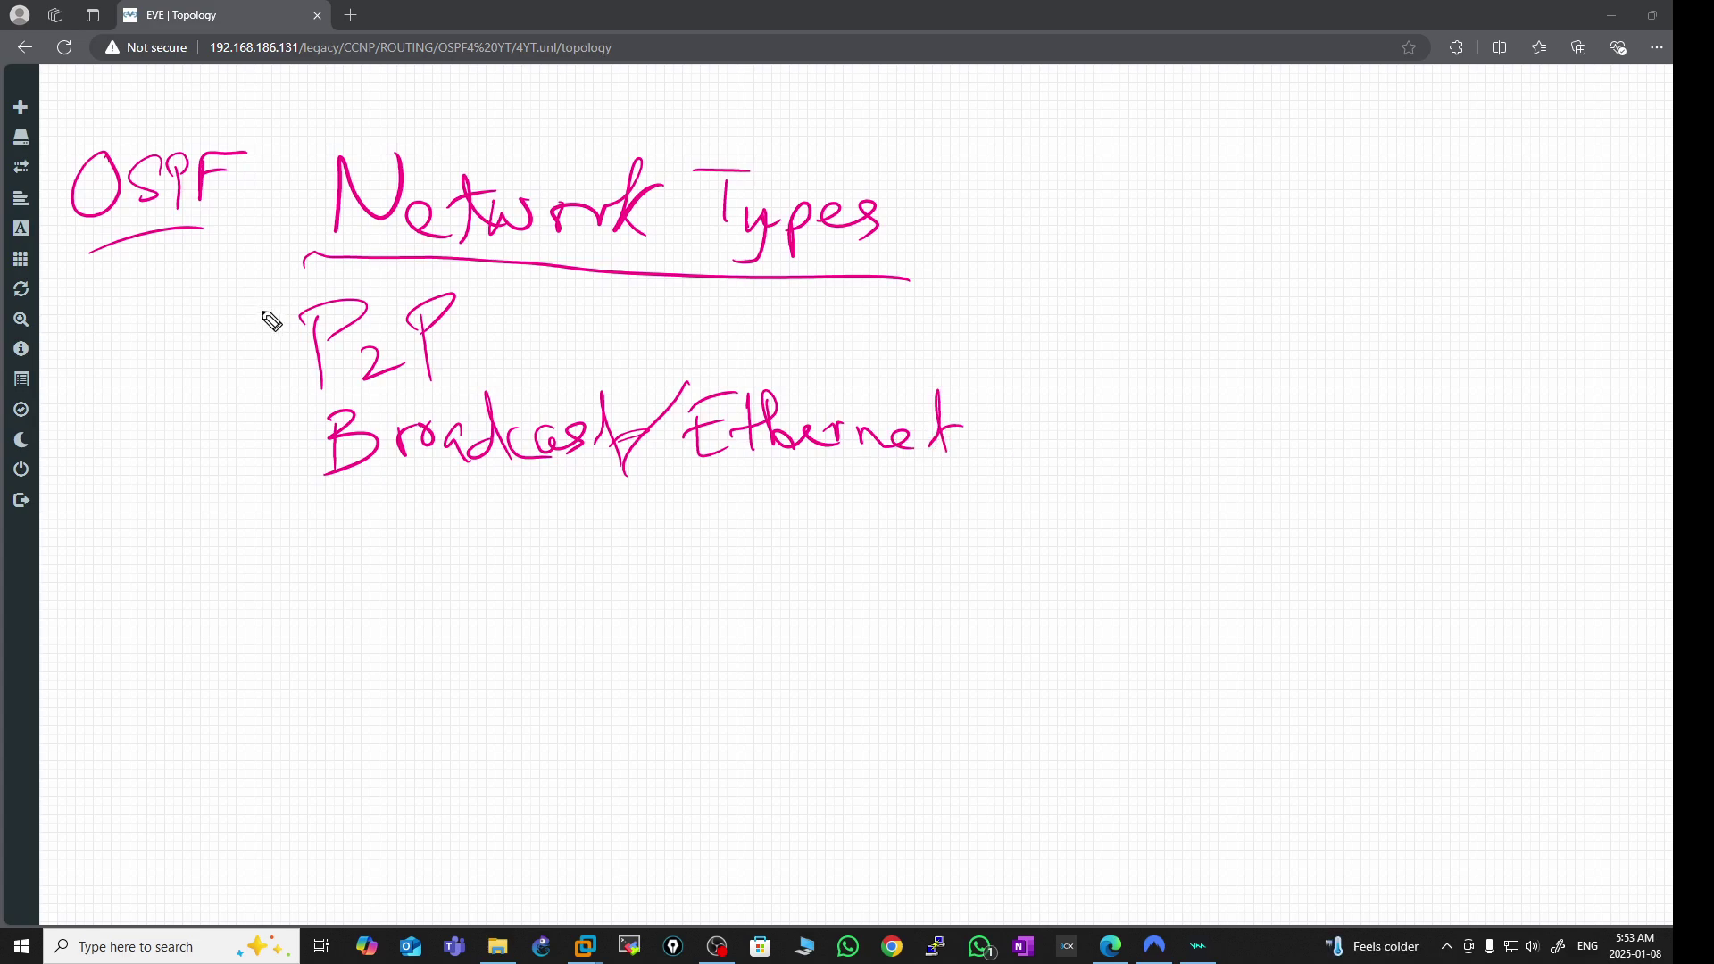
pyautogui.moveTo(254, 311); pyautogui.dragTo(306, 479)
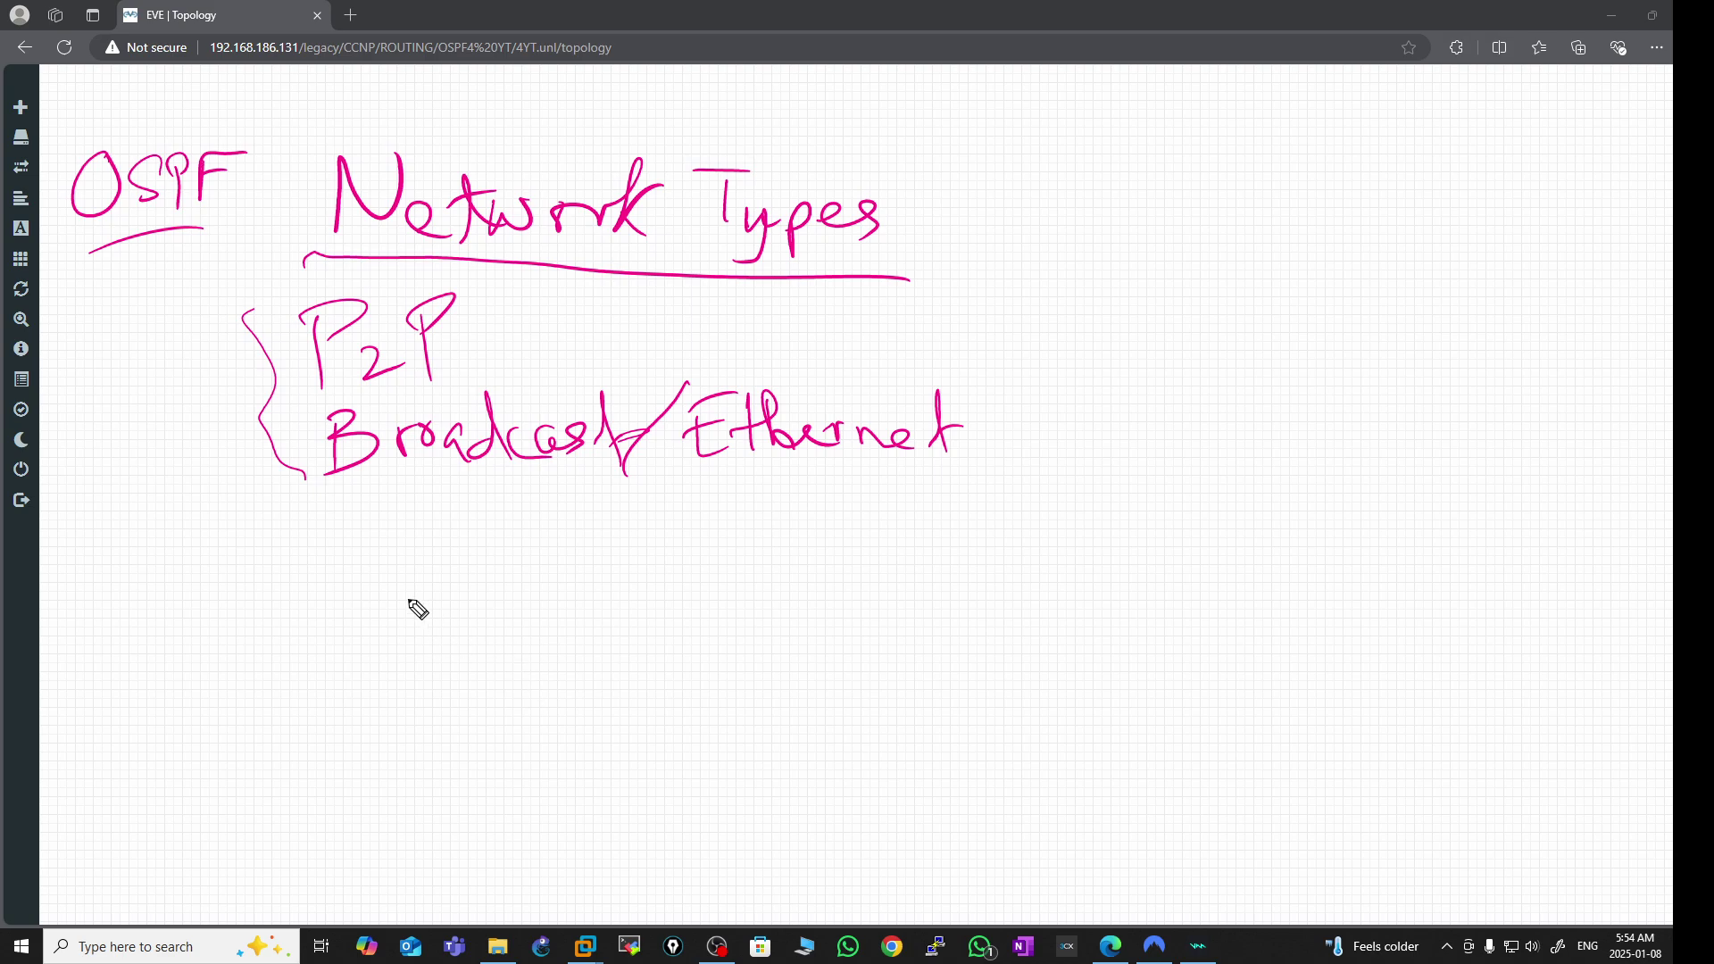
# - Draw two router circles labelled R1 and R2 below the list, joined by a link line with "P2P" written above it
pyautogui.moveTo(405, 568)
pyautogui.mouseDown()
pyautogui.moveTo(434, 677)
pyautogui.moveTo(415, 561)
pyautogui.moveTo(404, 571)
pyautogui.mouseUp()
pyautogui.moveTo(917, 579)
pyautogui.mouseDown()
pyautogui.moveTo(1016, 616)
pyautogui.moveTo(920, 571)
pyautogui.mouseUp()
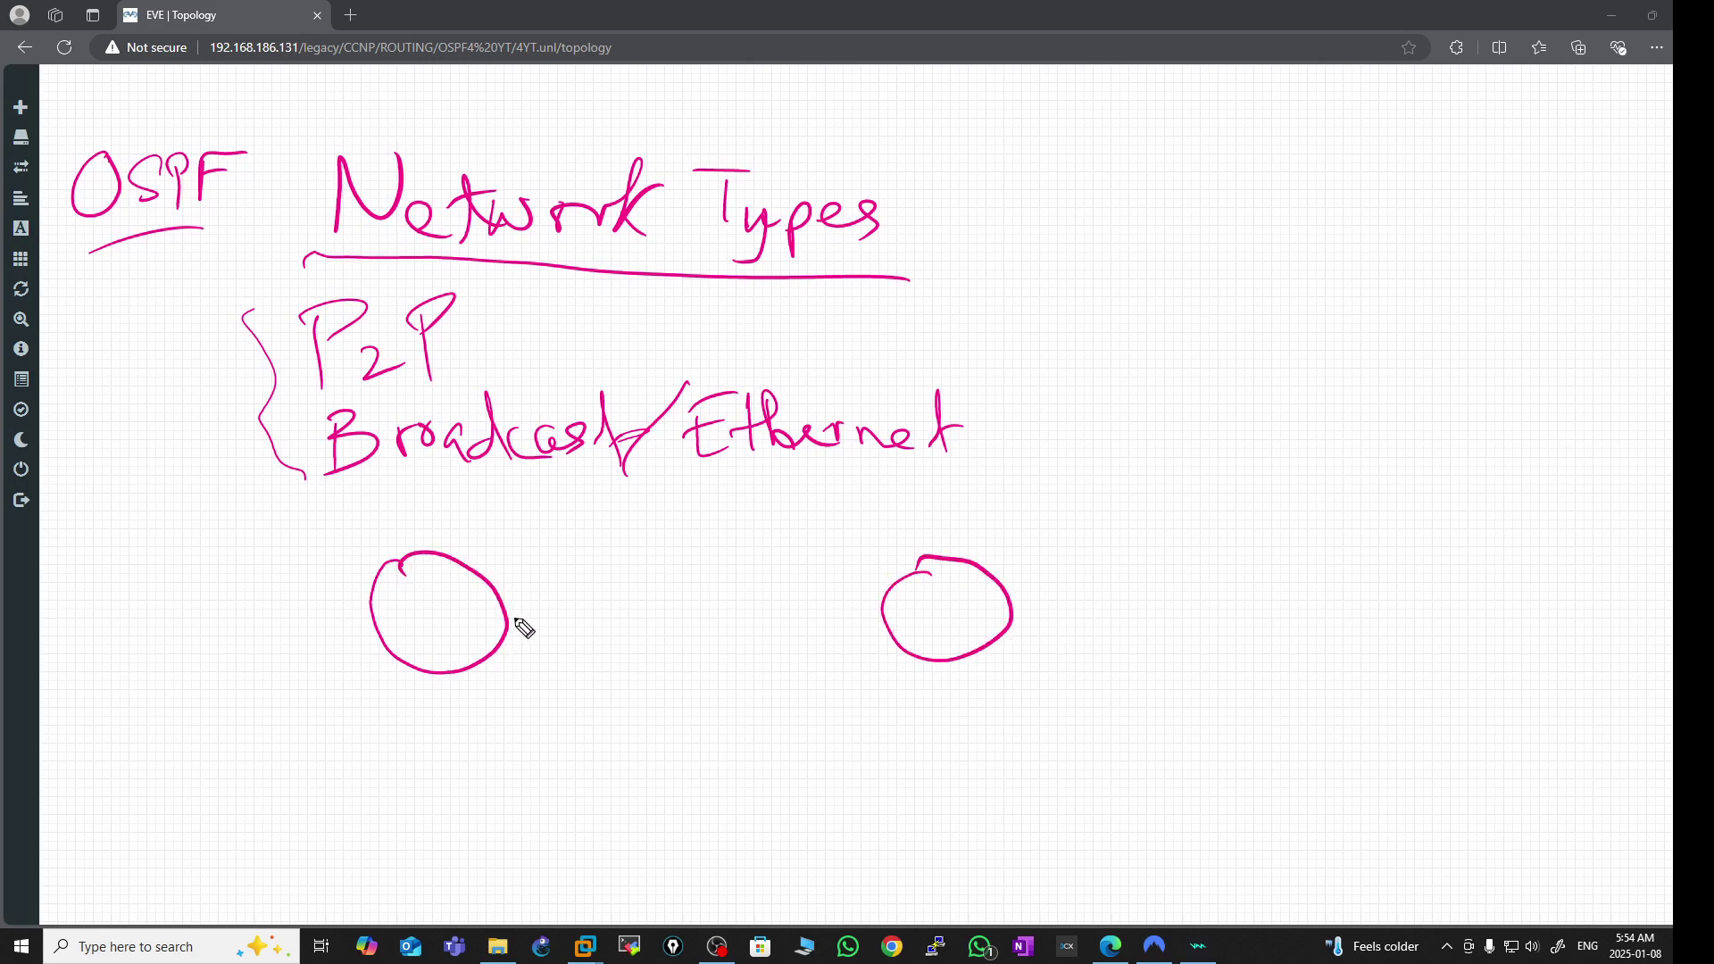
pyautogui.moveTo(518, 614); pyautogui.dragTo(882, 593)
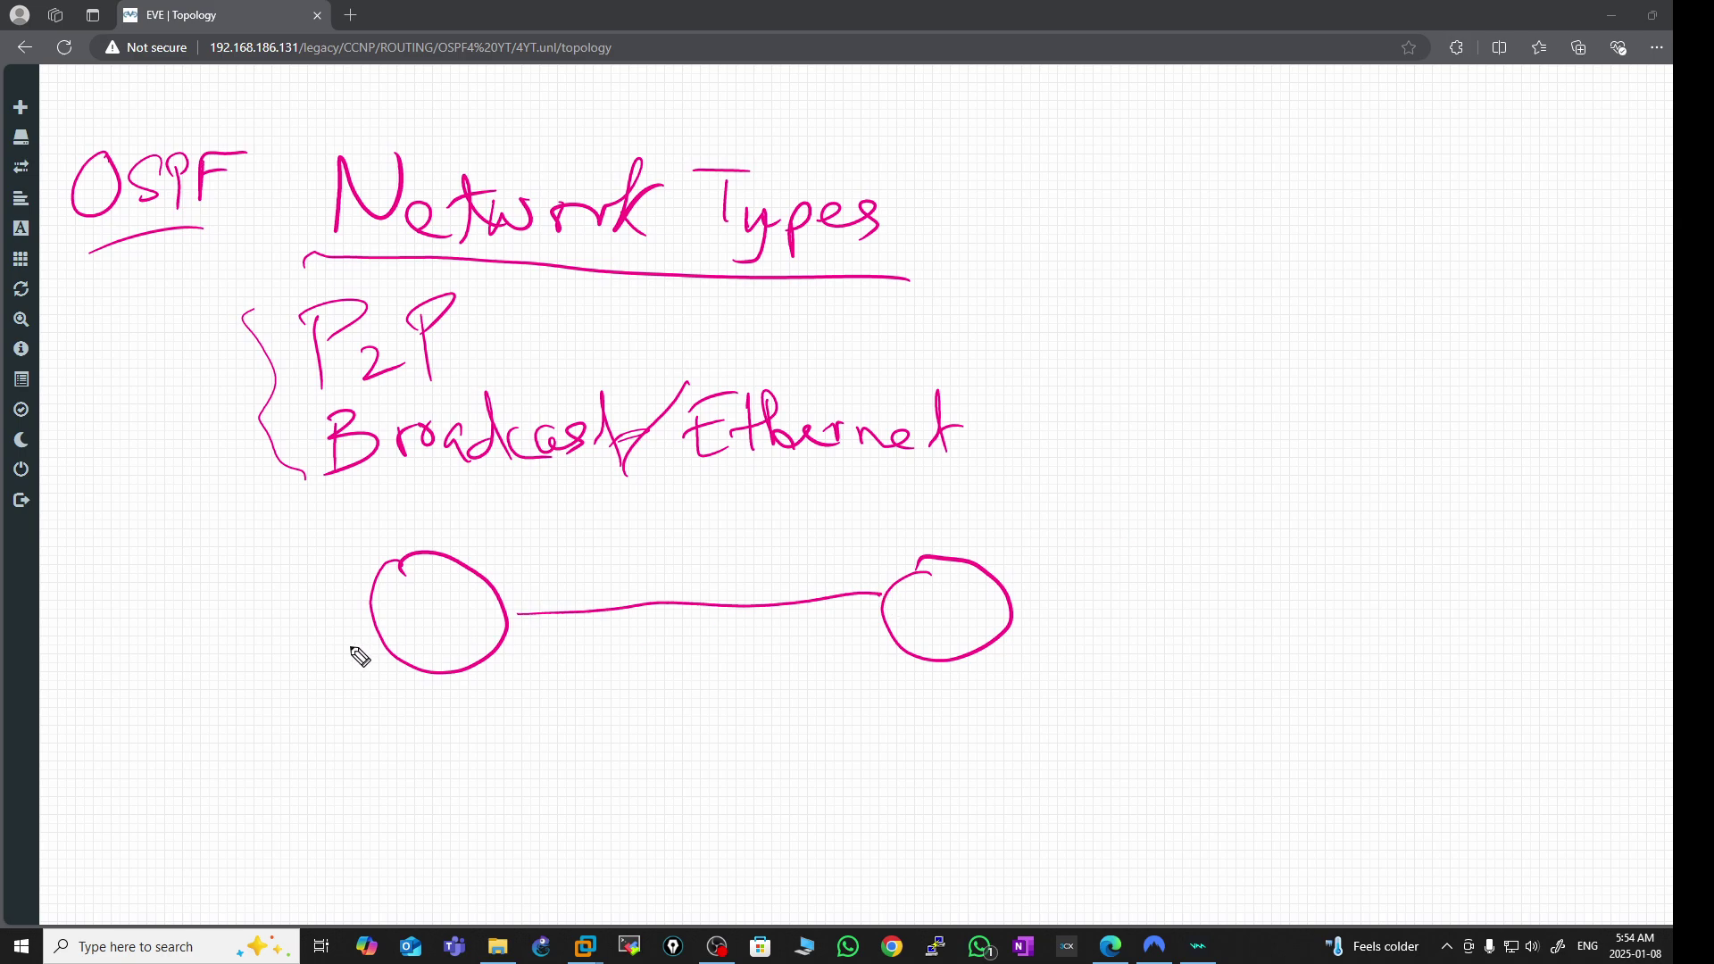
pyautogui.moveTo(413, 591)
pyautogui.mouseDown()
pyautogui.moveTo(416, 632)
pyautogui.moveTo(468, 635)
pyautogui.mouseUp()
pyautogui.moveTo(920, 597); pyautogui.dragTo(921, 636)
pyautogui.moveTo(912, 591); pyautogui.dragTo(986, 620)
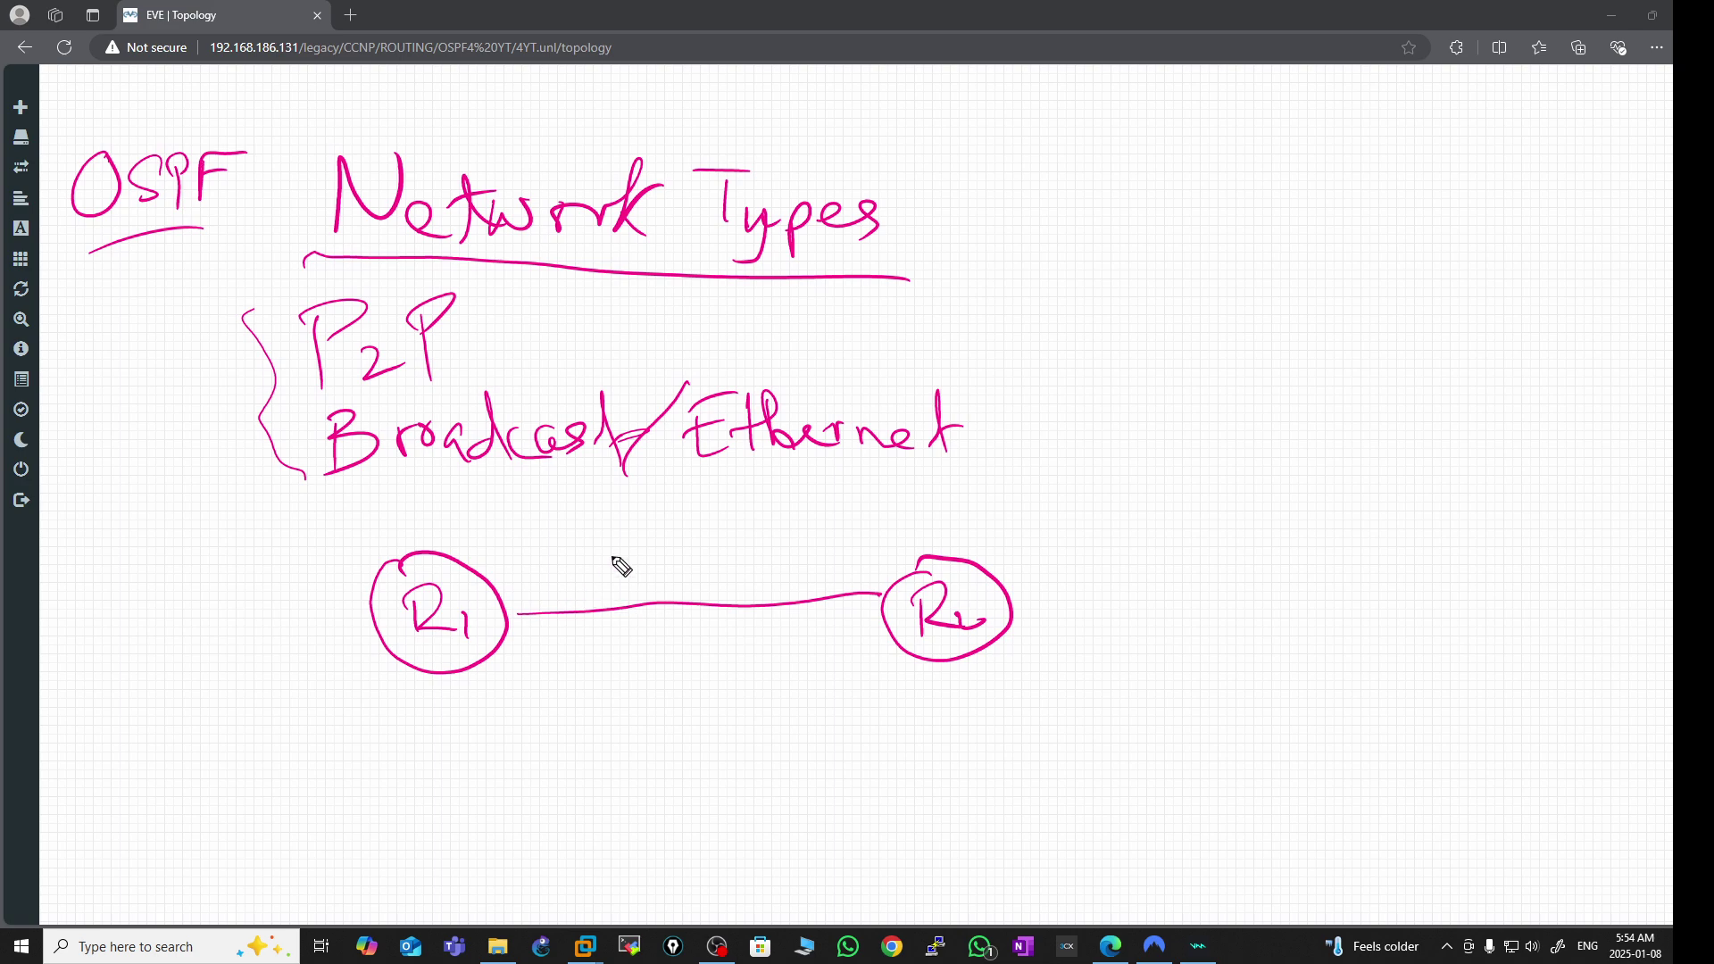
pyautogui.moveTo(634, 491)
pyautogui.mouseDown()
pyautogui.moveTo(635, 525)
pyautogui.moveTo(638, 509)
pyautogui.moveTo(687, 519)
pyautogui.mouseUp()
pyautogui.moveTo(686, 478); pyautogui.dragTo(684, 500)
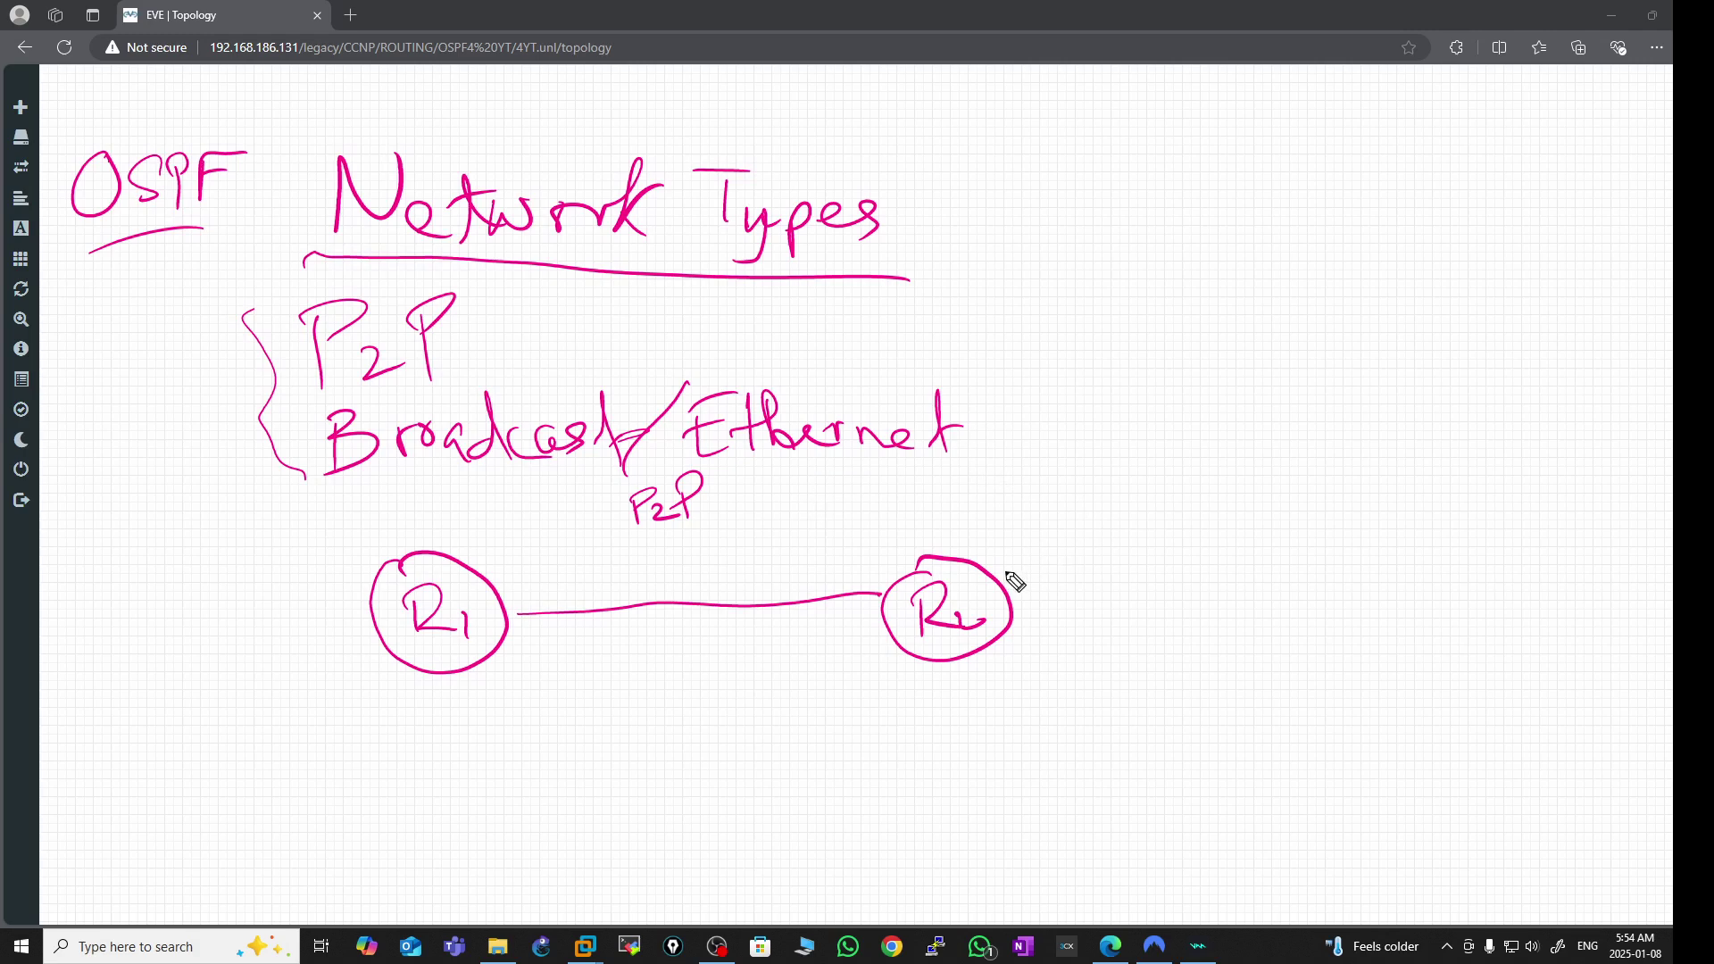
# - Add a small loopback loop labelled "Lo" to both R1 and R2
pyautogui.moveTo(1007, 582)
pyautogui.mouseDown()
pyautogui.moveTo(1003, 562)
pyautogui.moveTo(1010, 580)
pyautogui.mouseUp()
pyautogui.moveTo(373, 575)
pyautogui.mouseDown()
pyautogui.moveTo(403, 561)
pyautogui.moveTo(413, 498)
pyautogui.mouseUp()
pyautogui.moveTo(1024, 515)
pyautogui.mouseDown()
pyautogui.moveTo(1017, 537)
pyautogui.moveTo(1041, 525)
pyautogui.mouseUp()
pyautogui.moveTo(1056, 518); pyautogui.dragTo(1055, 519)
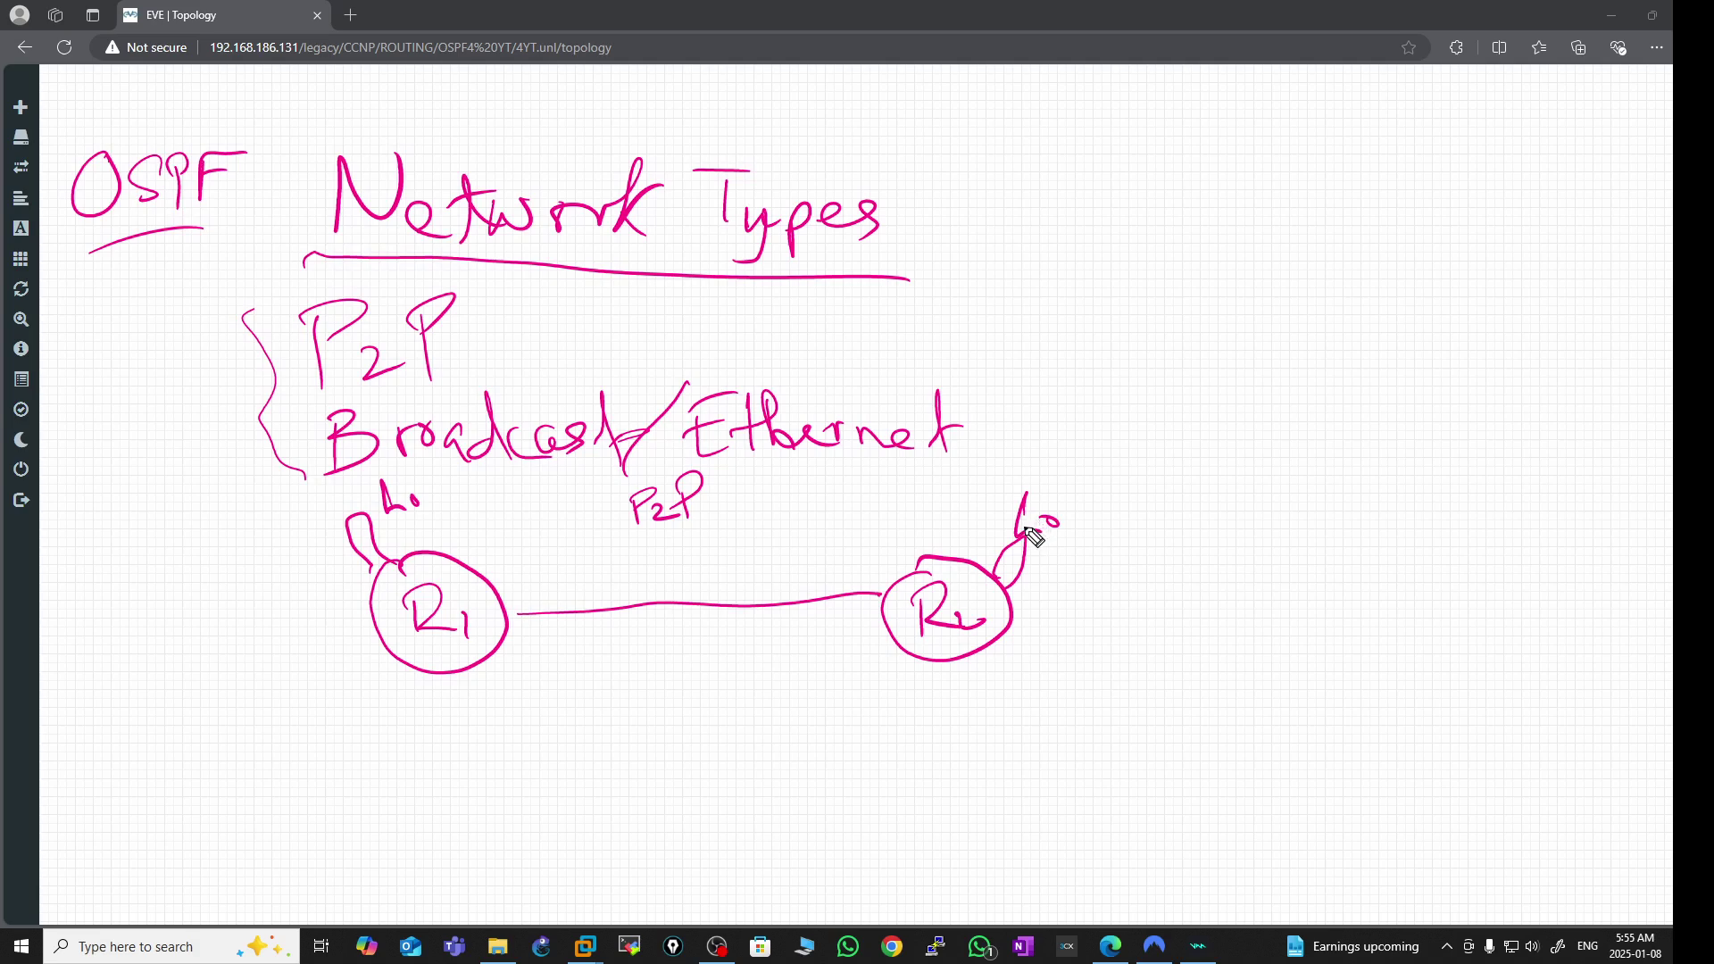
pyautogui.moveTo(1029, 529); pyautogui.dragTo(1040, 520)
# - Draw four router circles in a square arrangement in the empty area beside the network types notes
pyautogui.moveTo(1230, 246); pyautogui.dragTo(1209, 268)
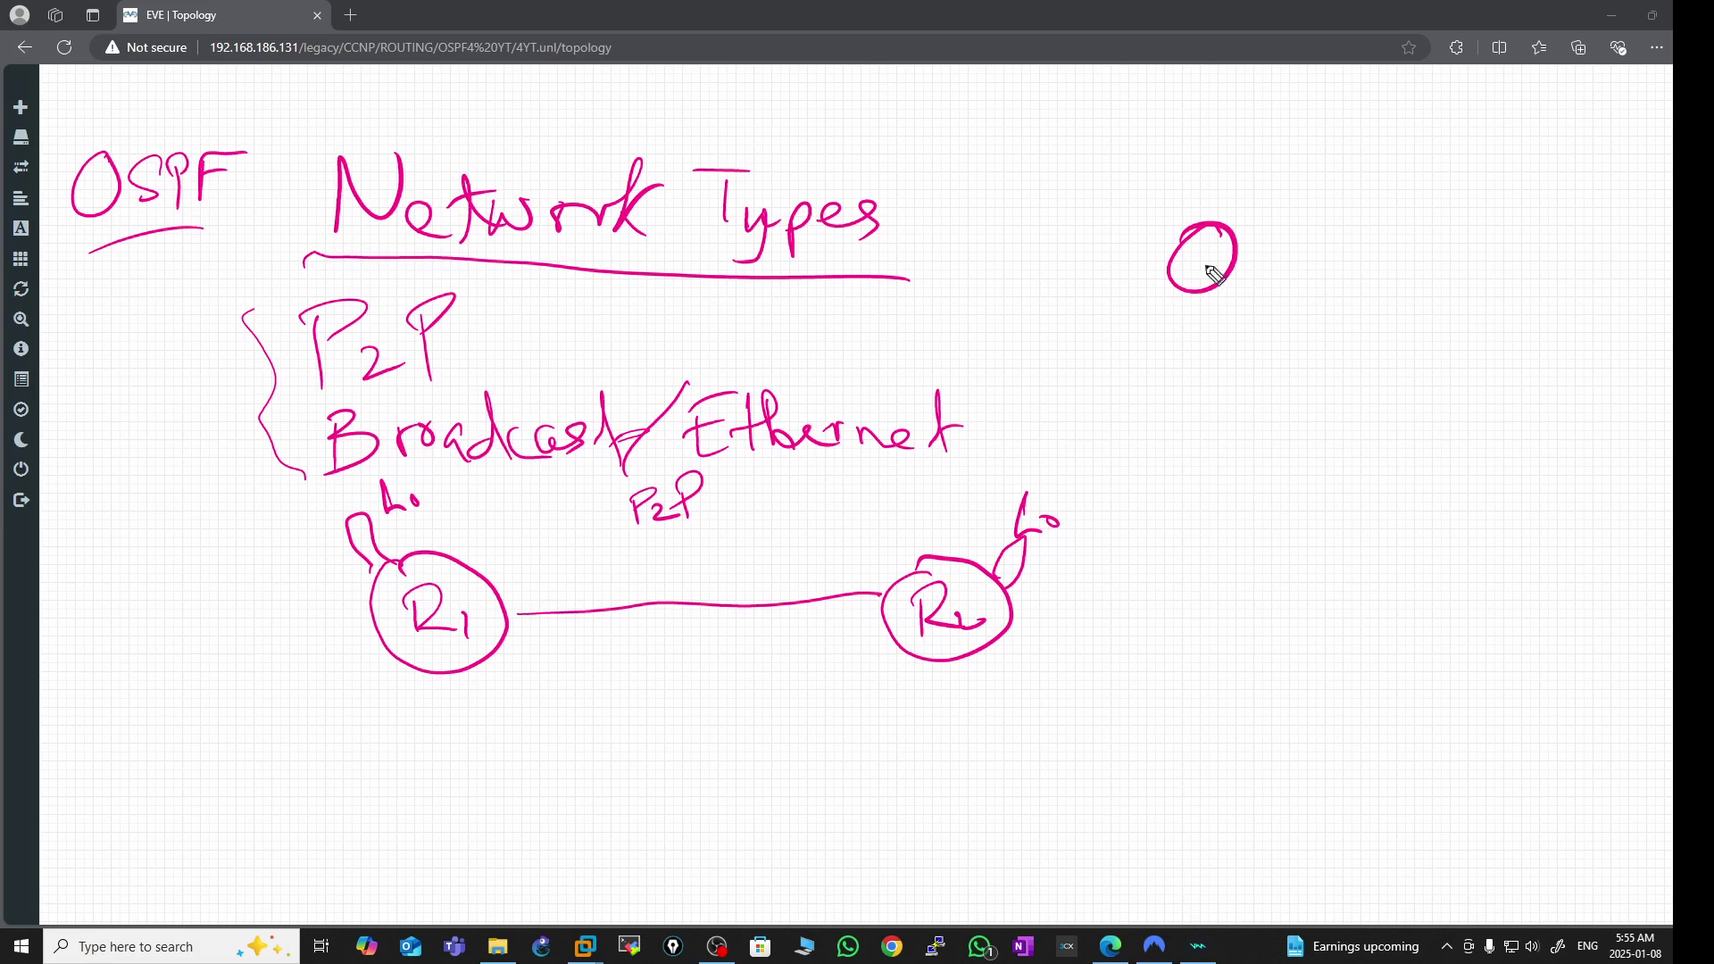
pyautogui.moveTo(1591, 246)
pyautogui.mouseDown()
pyautogui.moveTo(1534, 291)
pyautogui.moveTo(1564, 246)
pyautogui.mouseUp()
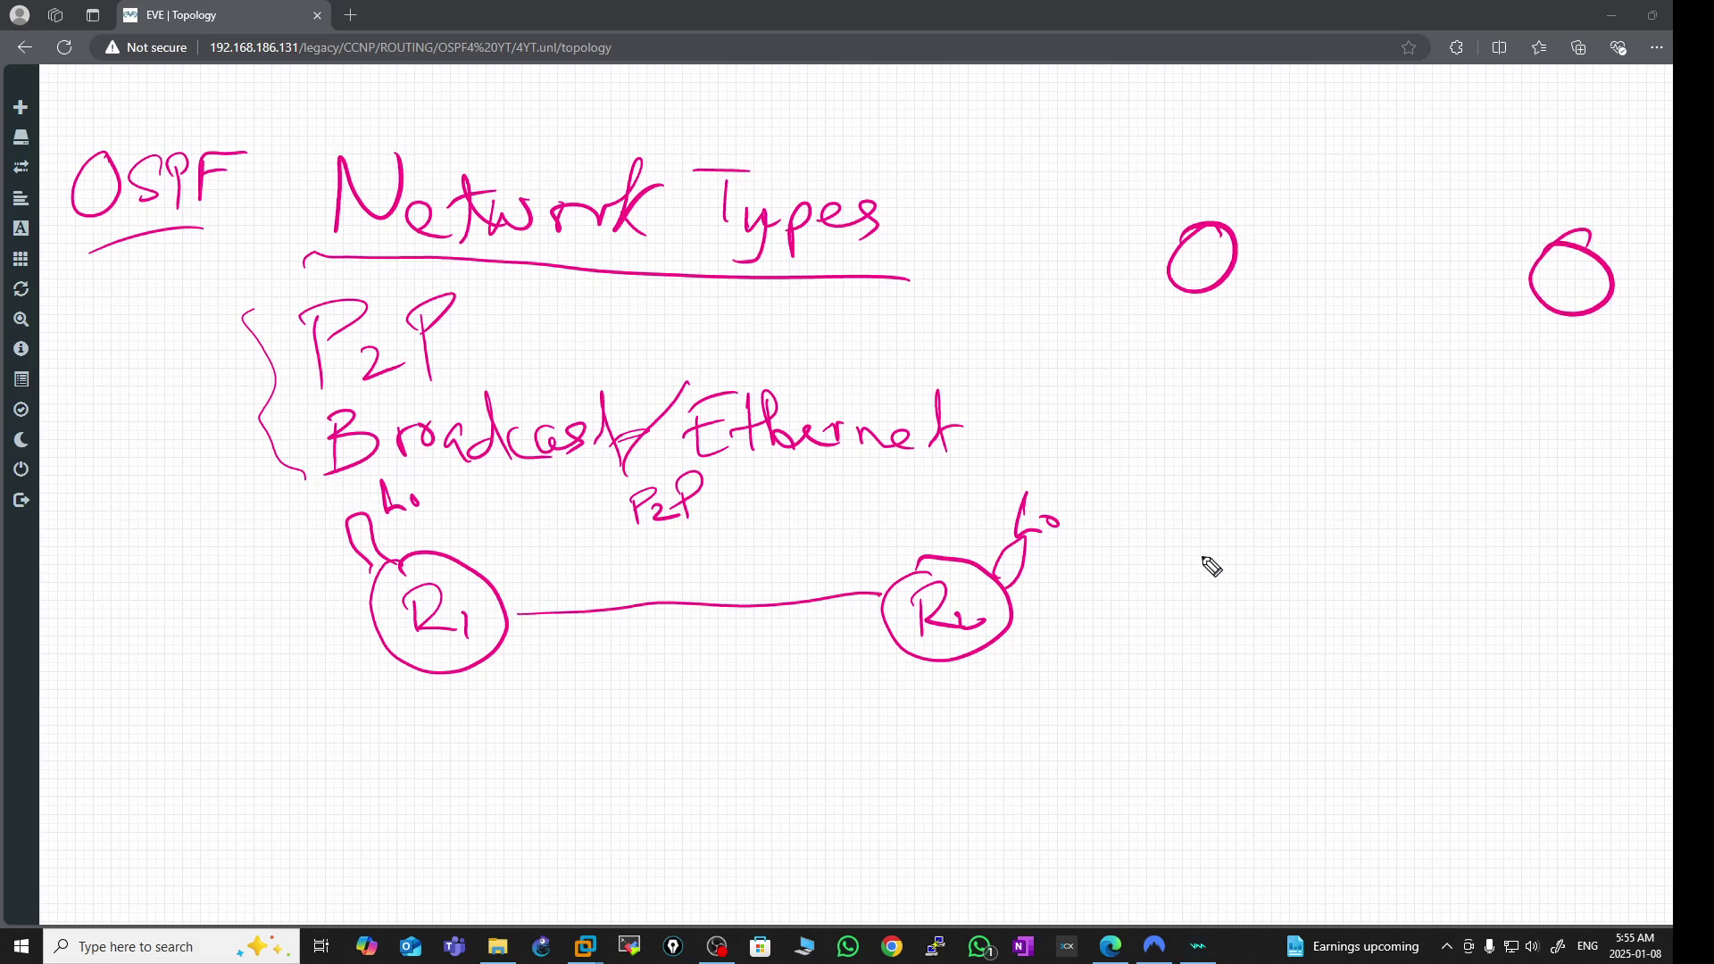
pyautogui.moveTo(1202, 535)
pyautogui.mouseDown()
pyautogui.moveTo(1263, 585)
pyautogui.moveTo(1211, 534)
pyautogui.mouseUp()
pyautogui.moveTo(1562, 516)
pyautogui.mouseDown()
pyautogui.moveTo(1531, 521)
pyautogui.moveTo(1564, 518)
pyautogui.mouseUp()
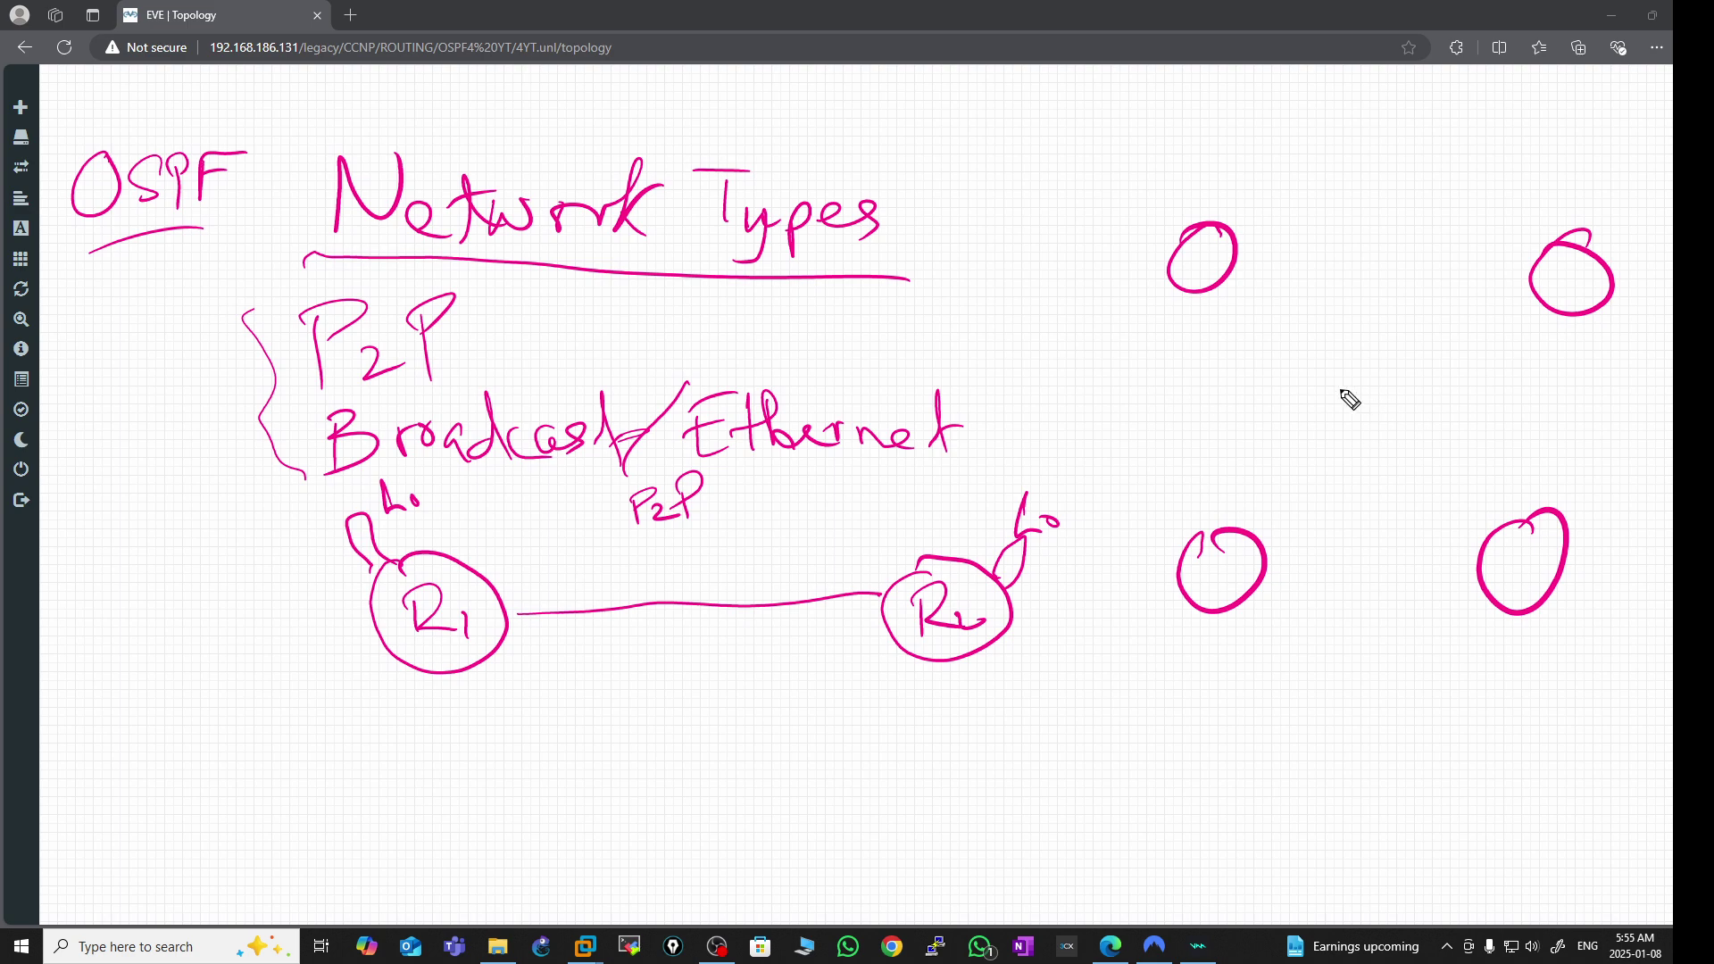
# - Draw a switch box labelled "SW" in the middle of the four circles and run a link line toward each circle
pyautogui.moveTo(1314, 379); pyautogui.dragTo(1439, 429)
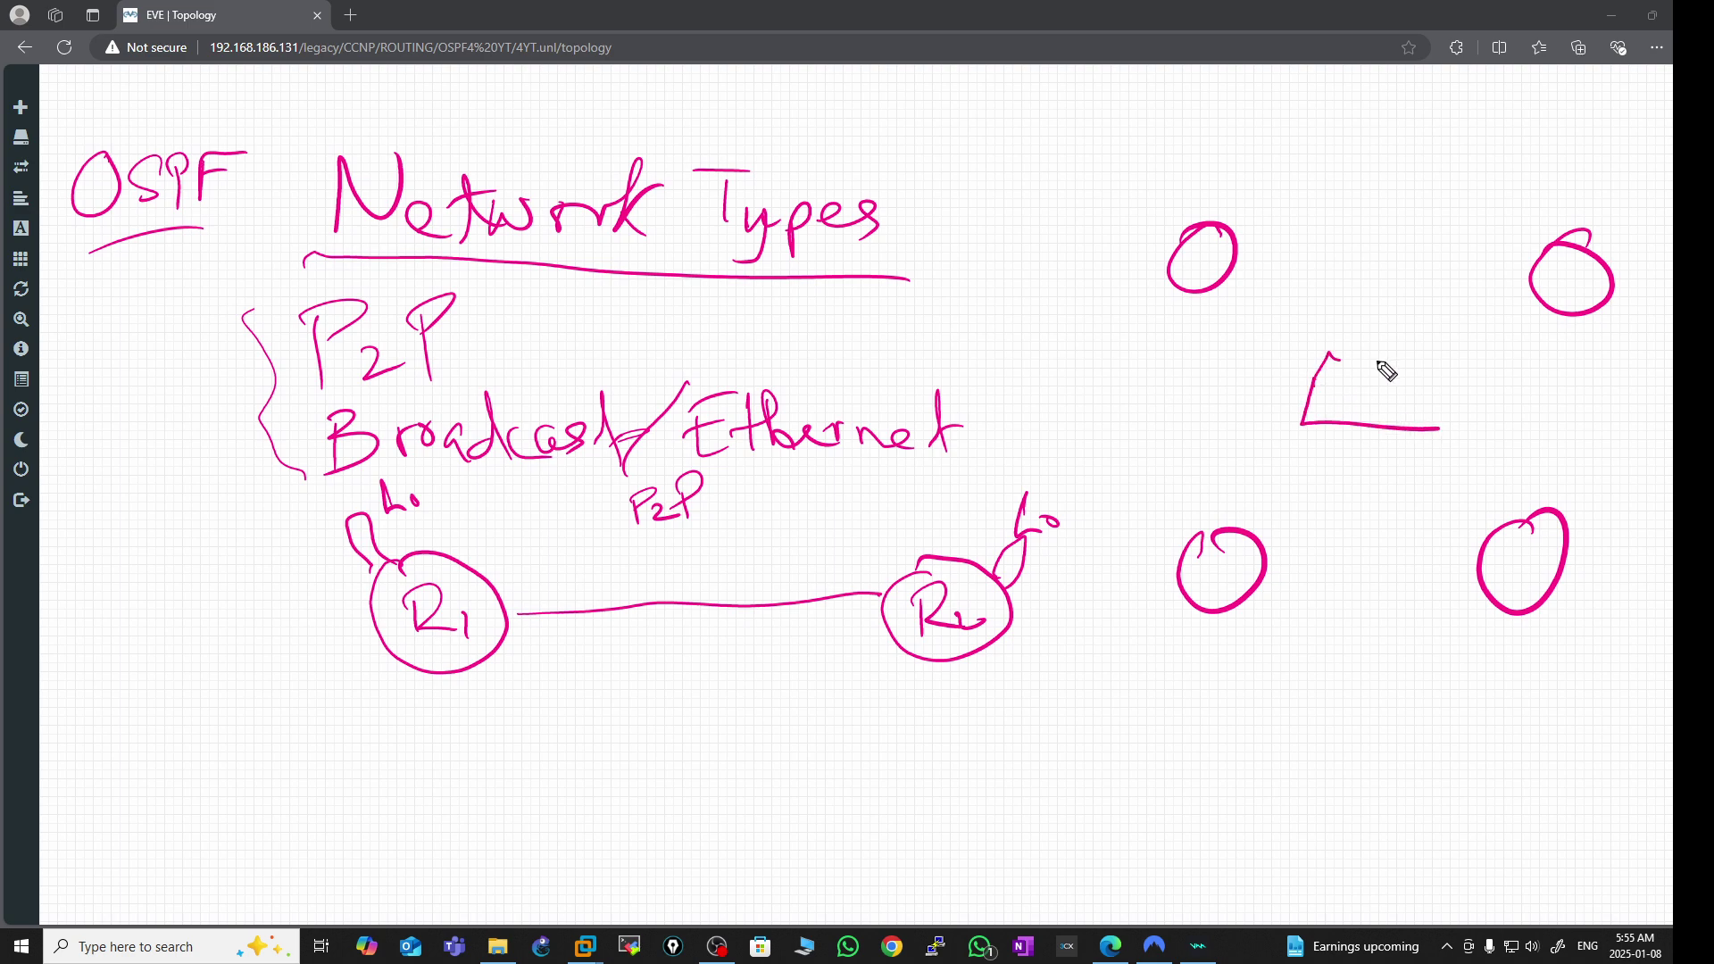
pyautogui.moveTo(1328, 356); pyautogui.dragTo(1447, 421)
pyautogui.moveTo(1354, 382)
pyautogui.mouseDown()
pyautogui.moveTo(1330, 412)
pyautogui.moveTo(1386, 415)
pyautogui.moveTo(1400, 382)
pyautogui.mouseUp()
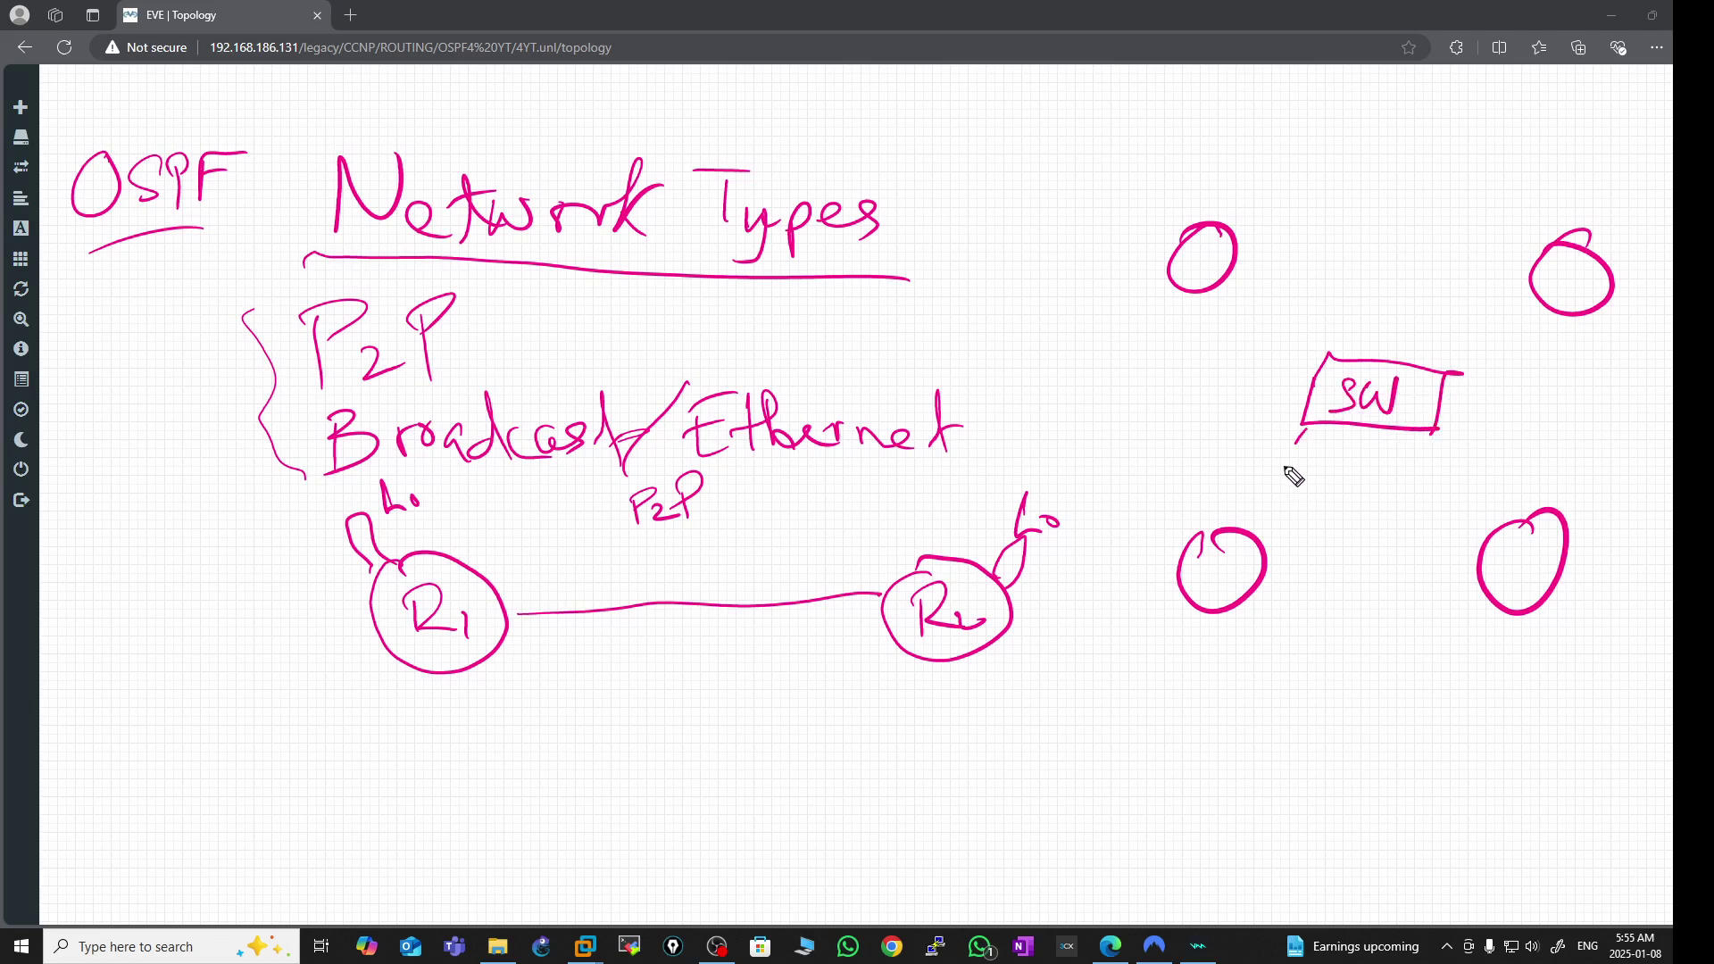
pyautogui.moveTo(1305, 429); pyautogui.dragTo(1241, 545)
pyautogui.moveTo(1438, 433); pyautogui.dragTo(1518, 527)
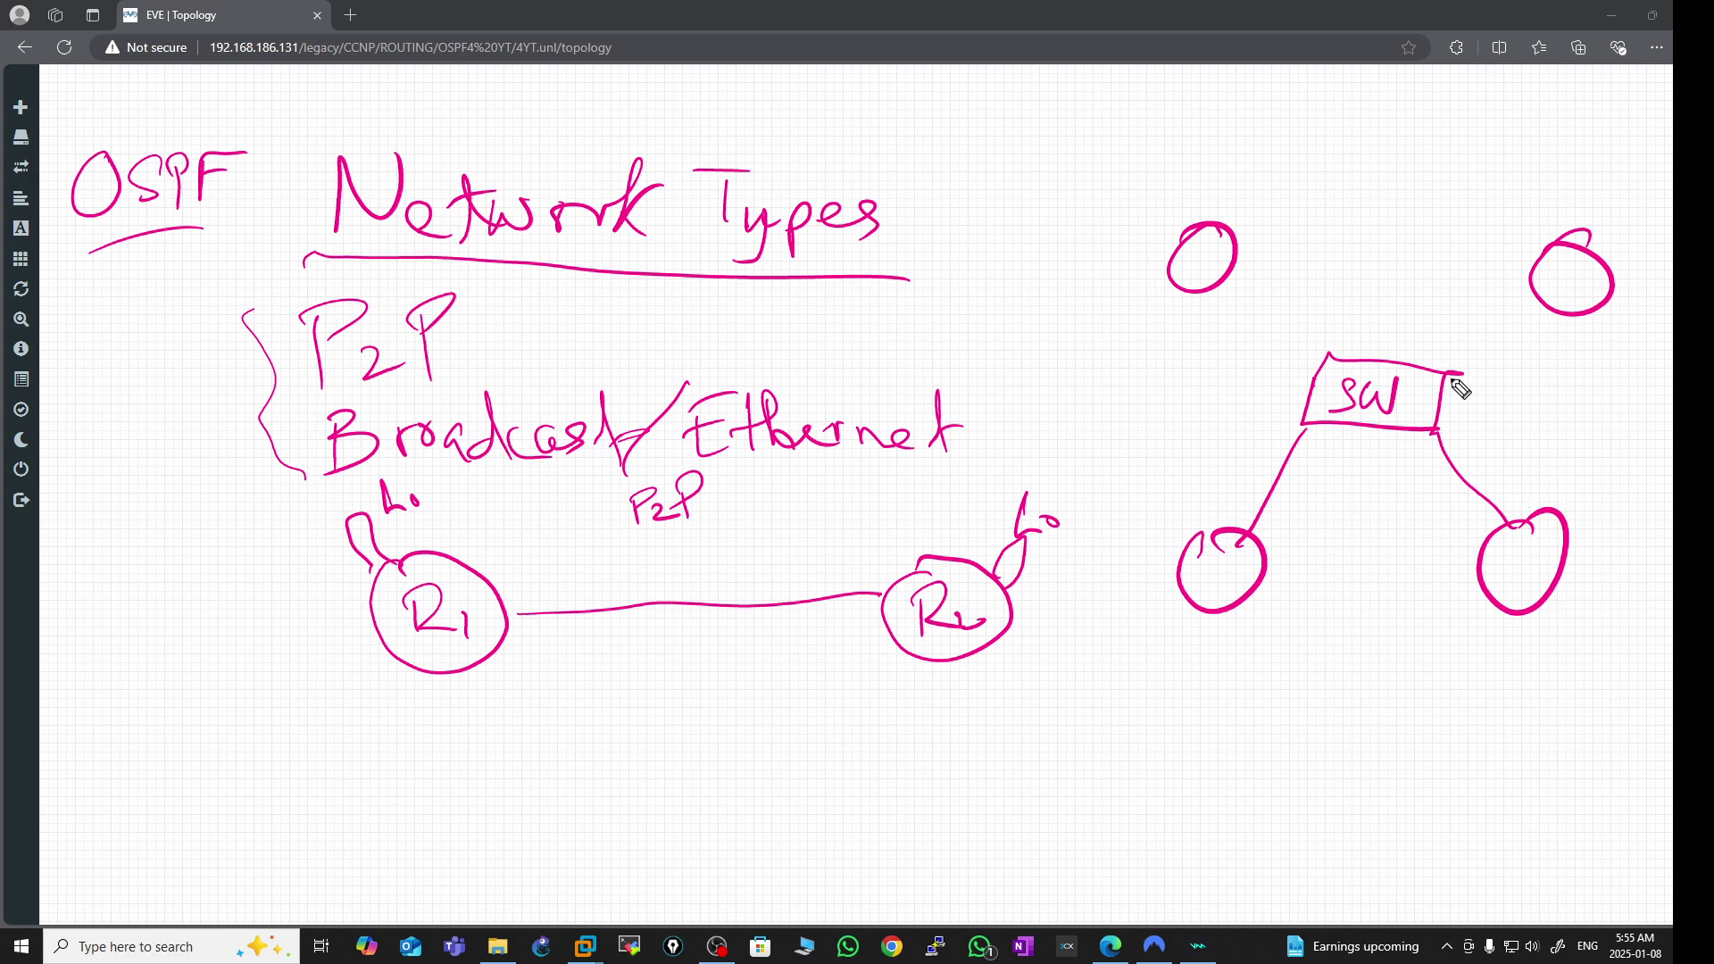
pyautogui.moveTo(1451, 377); pyautogui.dragTo(1544, 329)
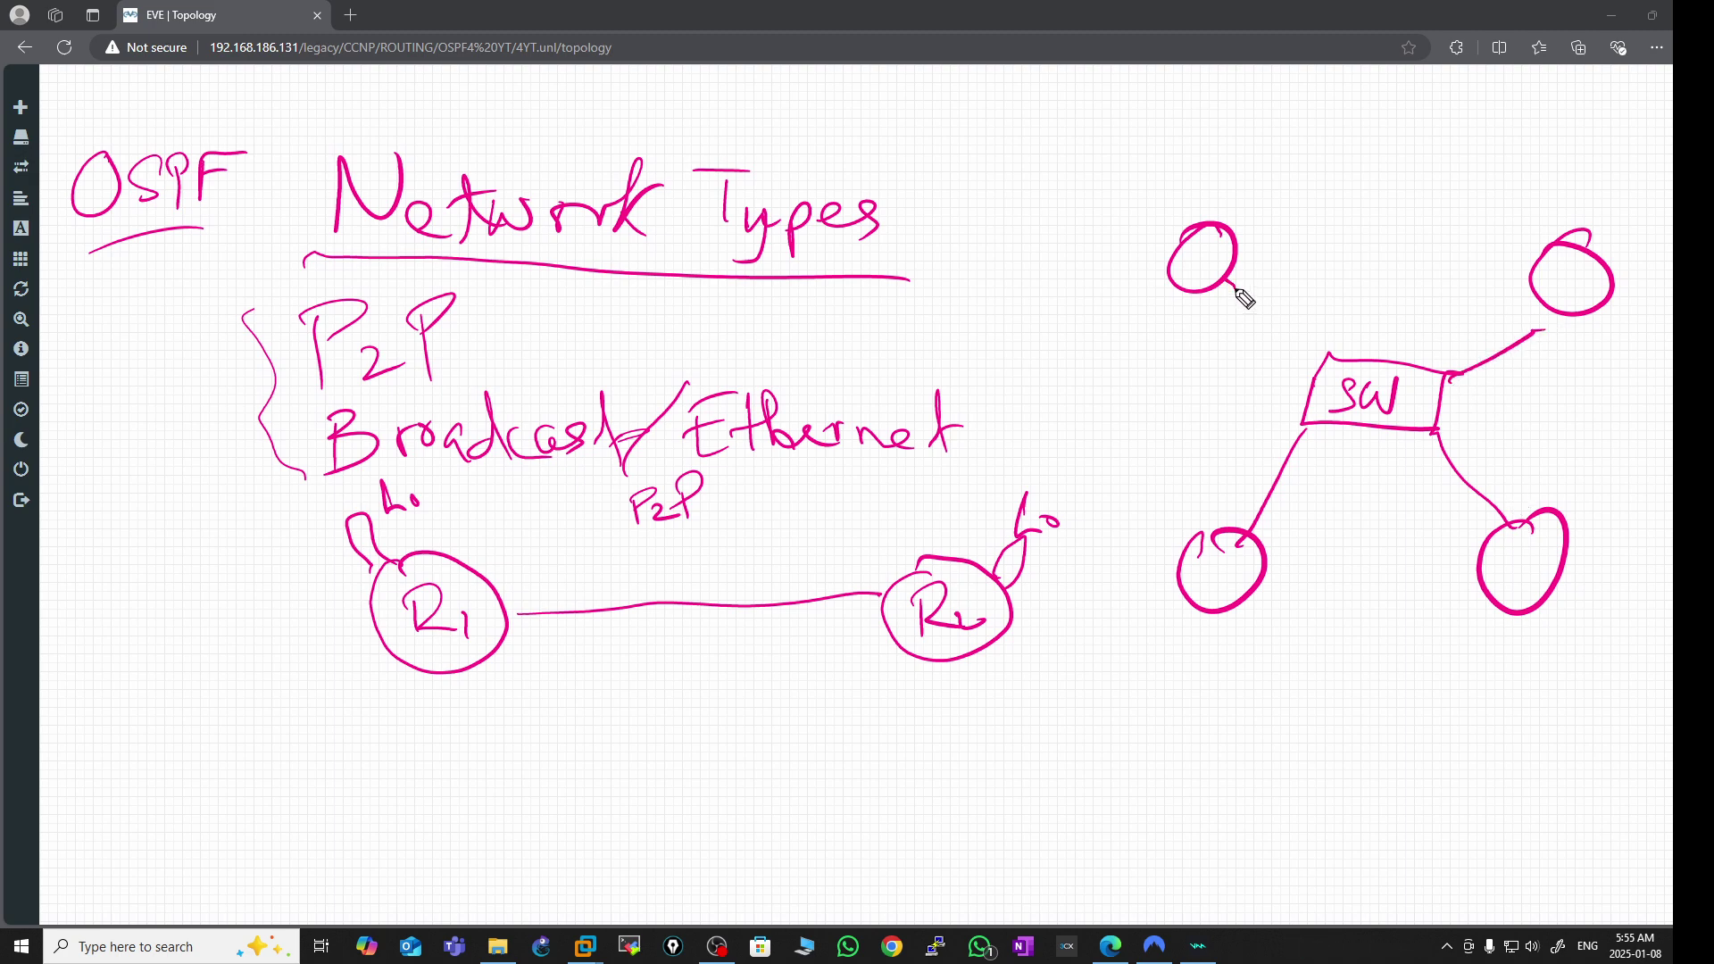
pyautogui.moveTo(1238, 291); pyautogui.dragTo(1292, 334)
# - Label the four circles around the switch R1, R2, R3 and R4
pyautogui.moveTo(1190, 249); pyautogui.dragTo(1183, 271)
pyautogui.moveTo(1184, 243); pyautogui.dragTo(1208, 261)
pyautogui.moveTo(1217, 251); pyautogui.dragTo(1219, 265)
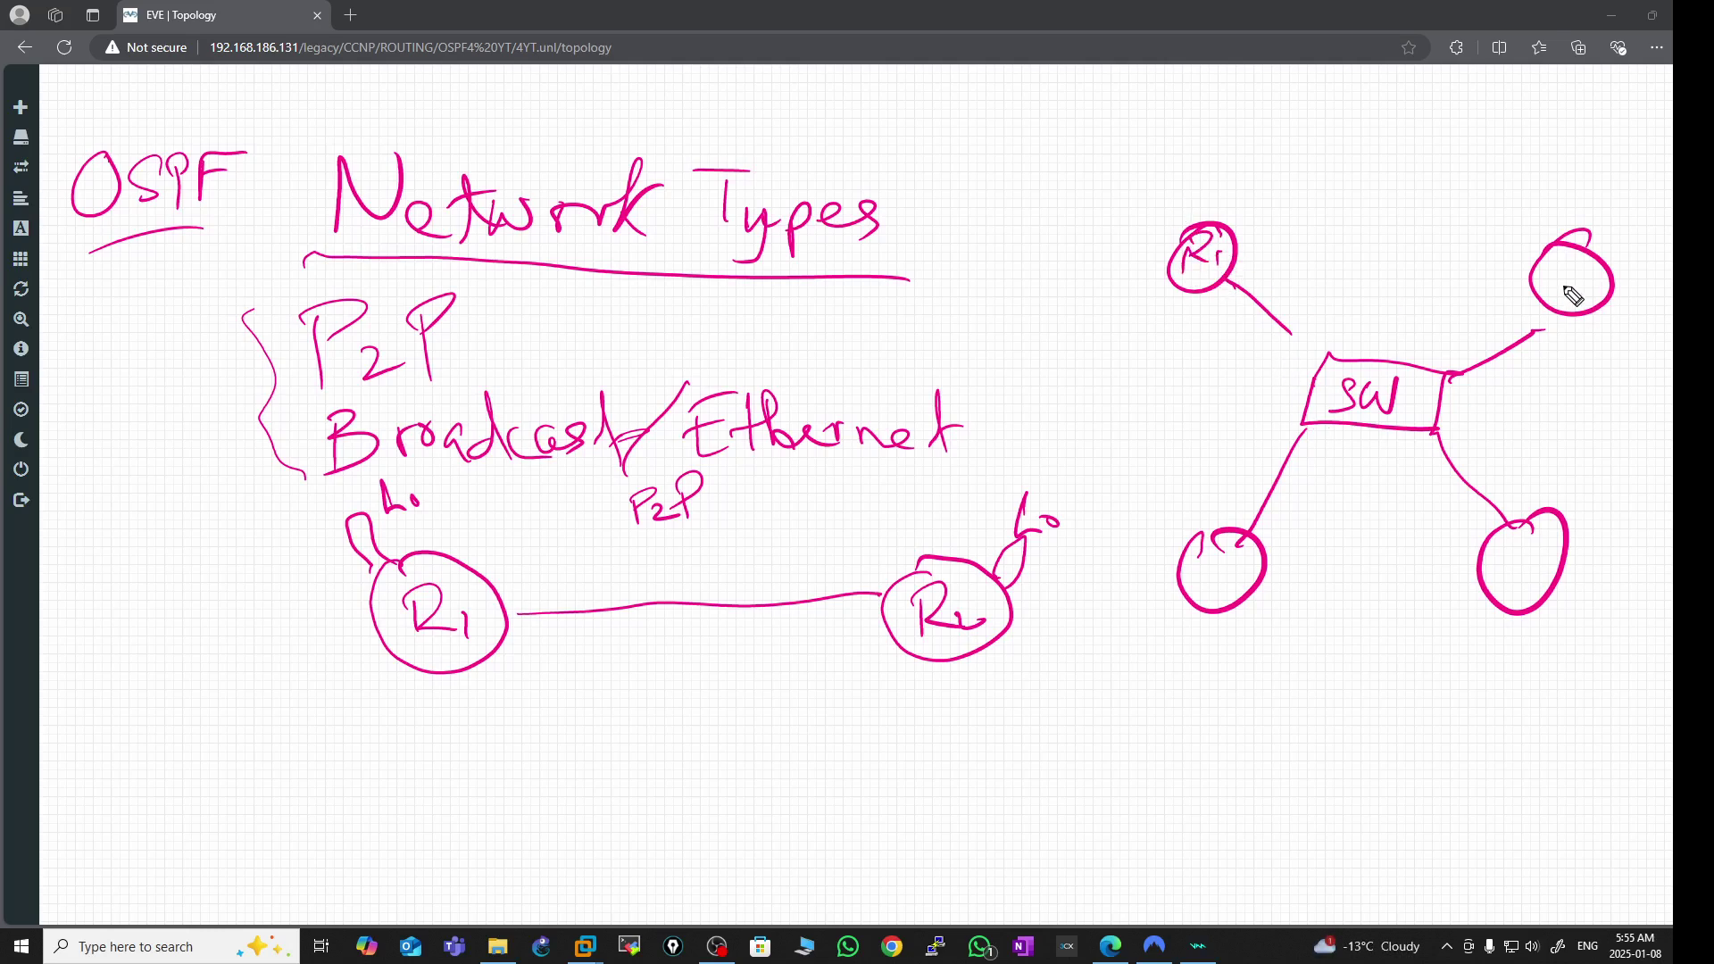
pyautogui.moveTo(1562, 268); pyautogui.dragTo(1558, 310)
pyautogui.moveTo(1562, 266); pyautogui.dragTo(1598, 298)
pyautogui.moveTo(1591, 282); pyautogui.dragTo(1612, 298)
pyautogui.moveTo(1207, 541)
pyautogui.mouseDown()
pyautogui.moveTo(1234, 564)
pyautogui.moveTo(1201, 587)
pyautogui.moveTo(1237, 589)
pyautogui.mouseUp()
pyautogui.moveTo(1490, 549)
pyautogui.mouseDown()
pyautogui.moveTo(1535, 578)
pyautogui.moveTo(1524, 608)
pyautogui.mouseUp()
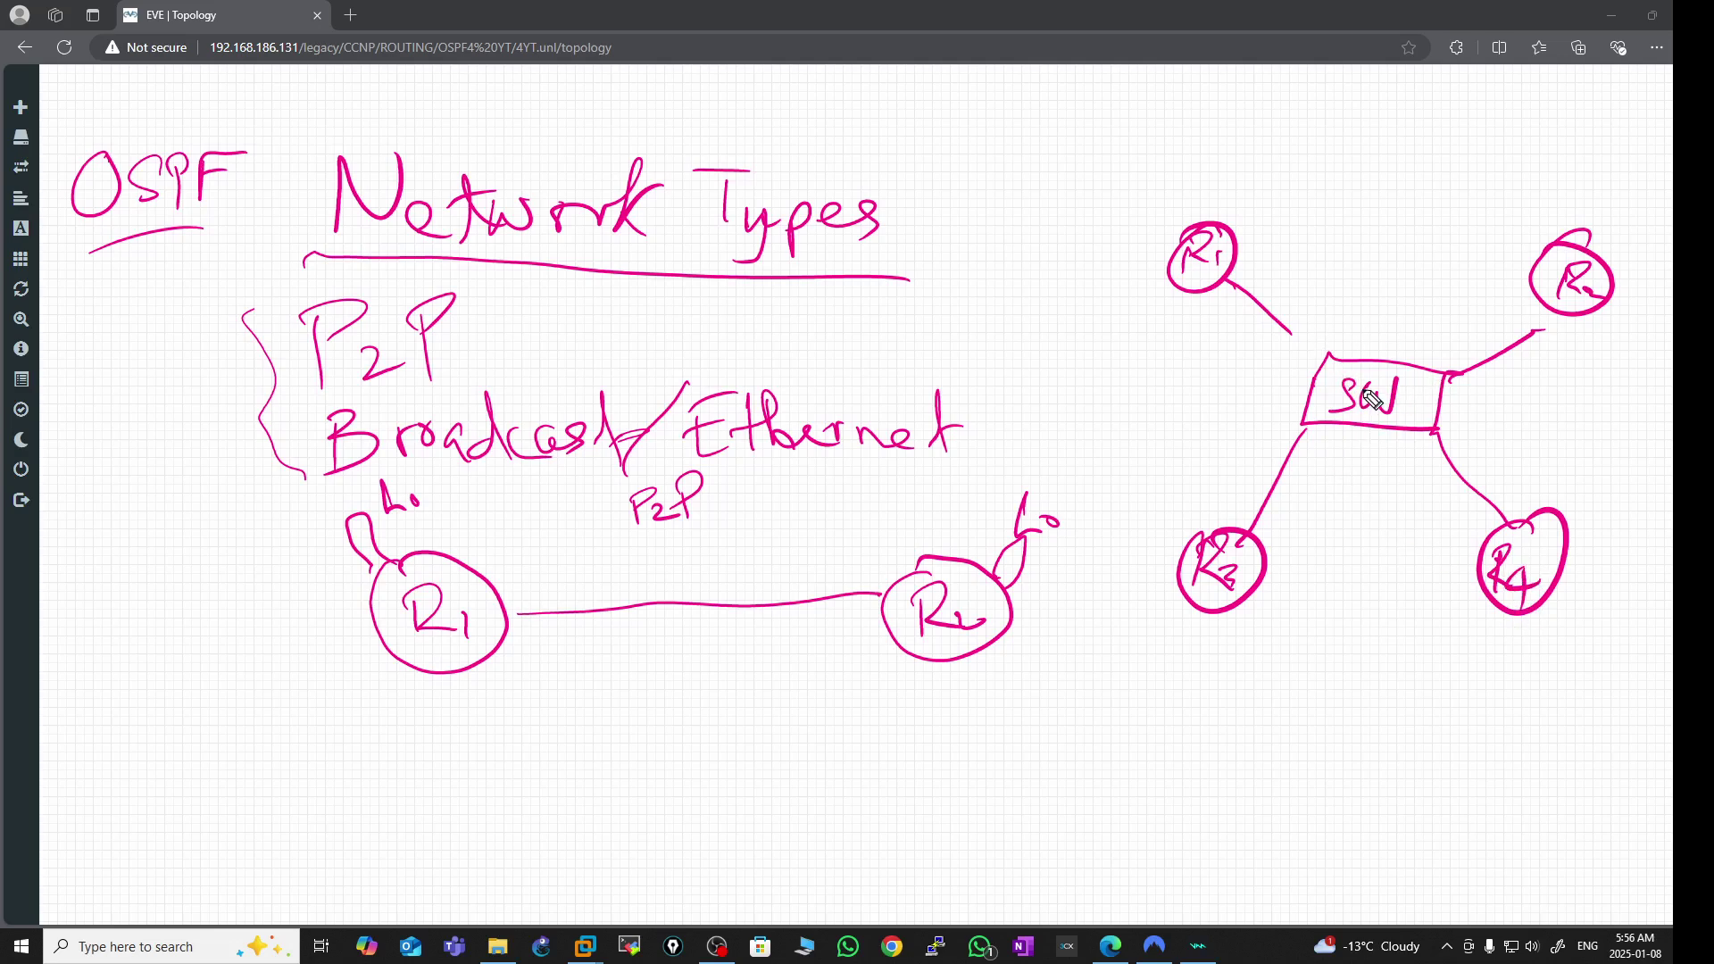
# - Write the subnet 192.168.0.0/24 above the switch and mark the router ends of the links with small arrowheads
pyautogui.moveTo(1306, 308)
pyautogui.mouseDown()
pyautogui.moveTo(1322, 271)
pyautogui.moveTo(1345, 298)
pyautogui.moveTo(1331, 303)
pyautogui.moveTo(1462, 304)
pyautogui.moveTo(1497, 325)
pyautogui.moveTo(1487, 341)
pyautogui.moveTo(1535, 334)
pyautogui.mouseUp()
pyautogui.click(1352, 297)
pyautogui.click(1379, 303)
pyautogui.click(1447, 308)
pyautogui.click(1484, 311)
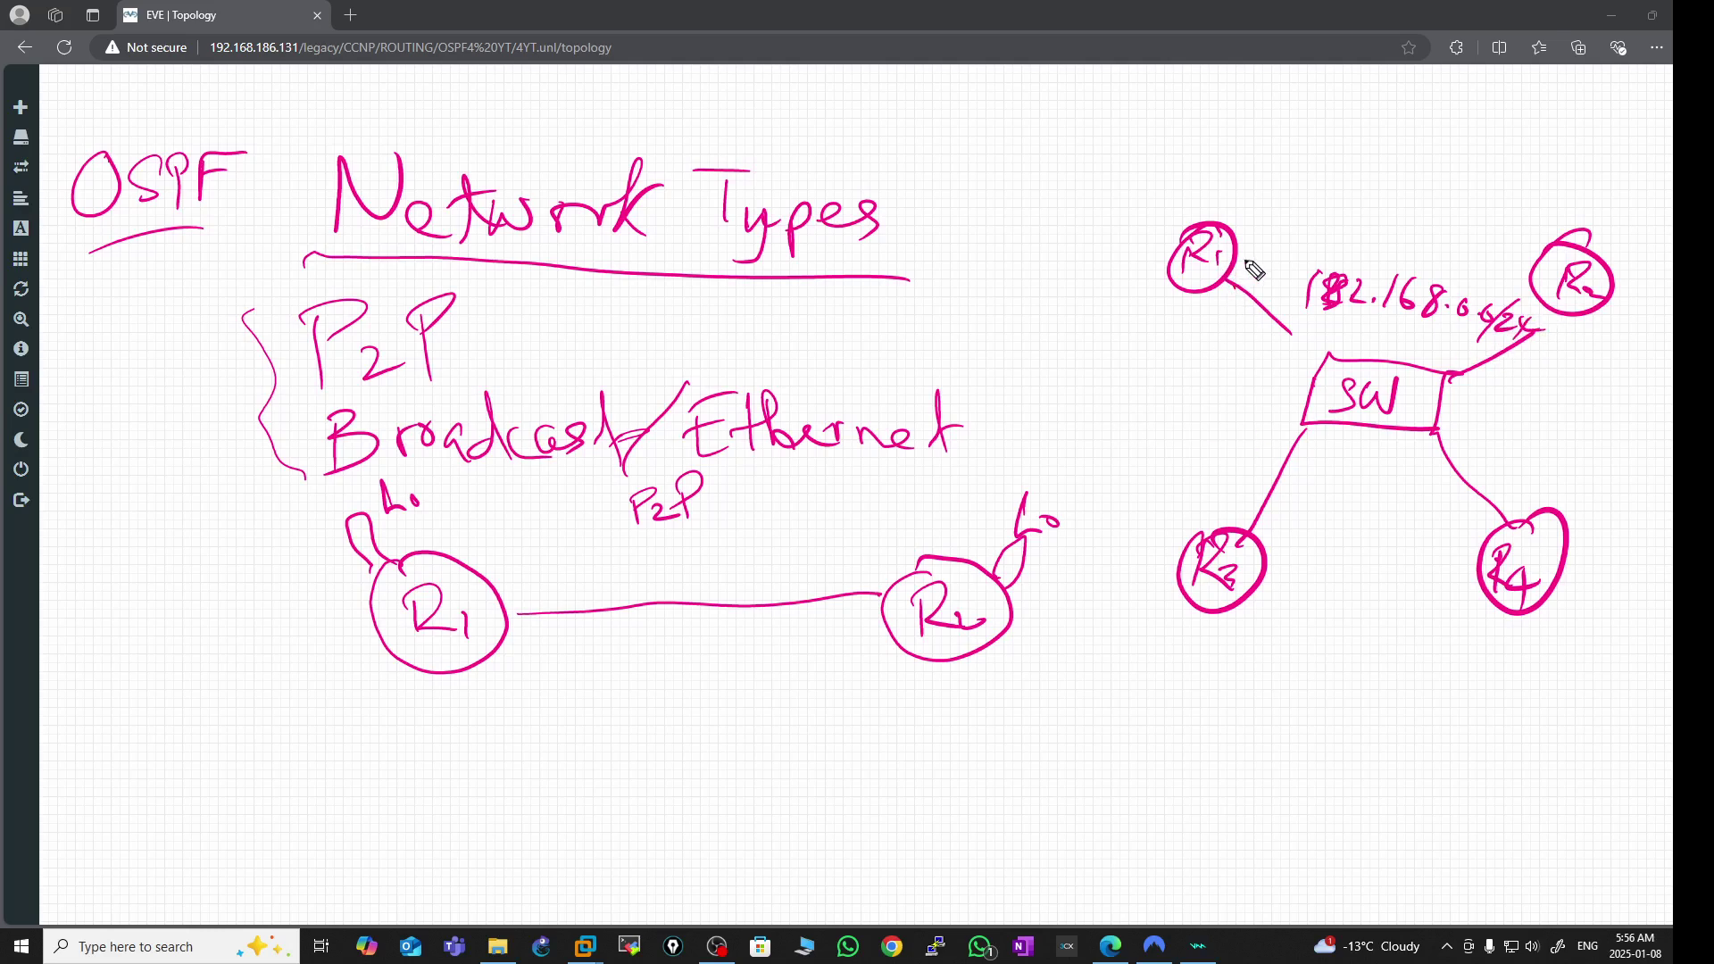
pyautogui.moveTo(1240, 481); pyautogui.dragTo(1247, 528)
pyautogui.moveTo(1502, 511); pyautogui.dragTo(1507, 505)
# - Write "BN:" below the P2P diagram with "DR" and "BDR" stacked beside it
pyautogui.moveTo(271, 739); pyautogui.dragTo(272, 797)
pyautogui.moveTo(247, 730)
pyautogui.mouseDown()
pyautogui.moveTo(308, 761)
pyautogui.moveTo(261, 819)
pyautogui.moveTo(375, 779)
pyautogui.moveTo(393, 716)
pyautogui.mouseUp()
pyautogui.click(427, 782)
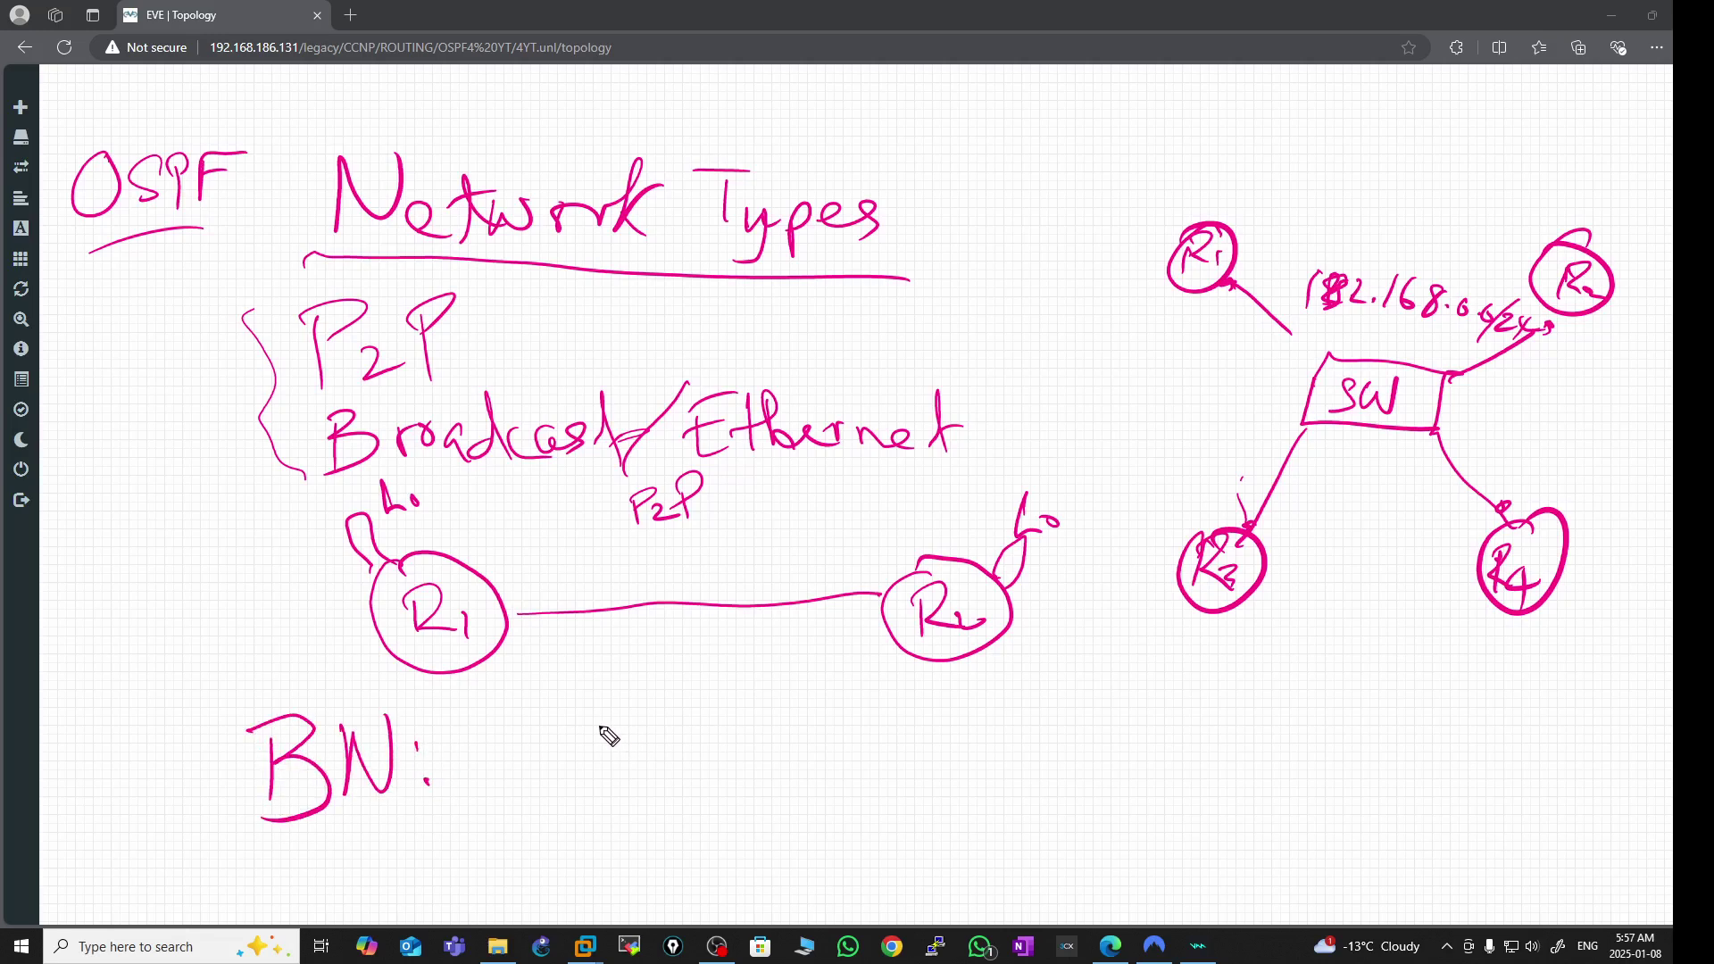
pyautogui.moveTo(531, 695)
pyautogui.mouseDown()
pyautogui.moveTo(565, 727)
pyautogui.moveTo(523, 752)
pyautogui.mouseUp()
pyautogui.moveTo(586, 695)
pyautogui.mouseDown()
pyautogui.moveTo(586, 739)
pyautogui.moveTo(627, 737)
pyautogui.mouseUp()
pyautogui.moveTo(511, 775); pyautogui.dragTo(510, 821)
pyautogui.moveTo(561, 769)
pyautogui.mouseDown()
pyautogui.moveTo(586, 804)
pyautogui.moveTo(542, 823)
pyautogui.moveTo(661, 820)
pyautogui.mouseUp()
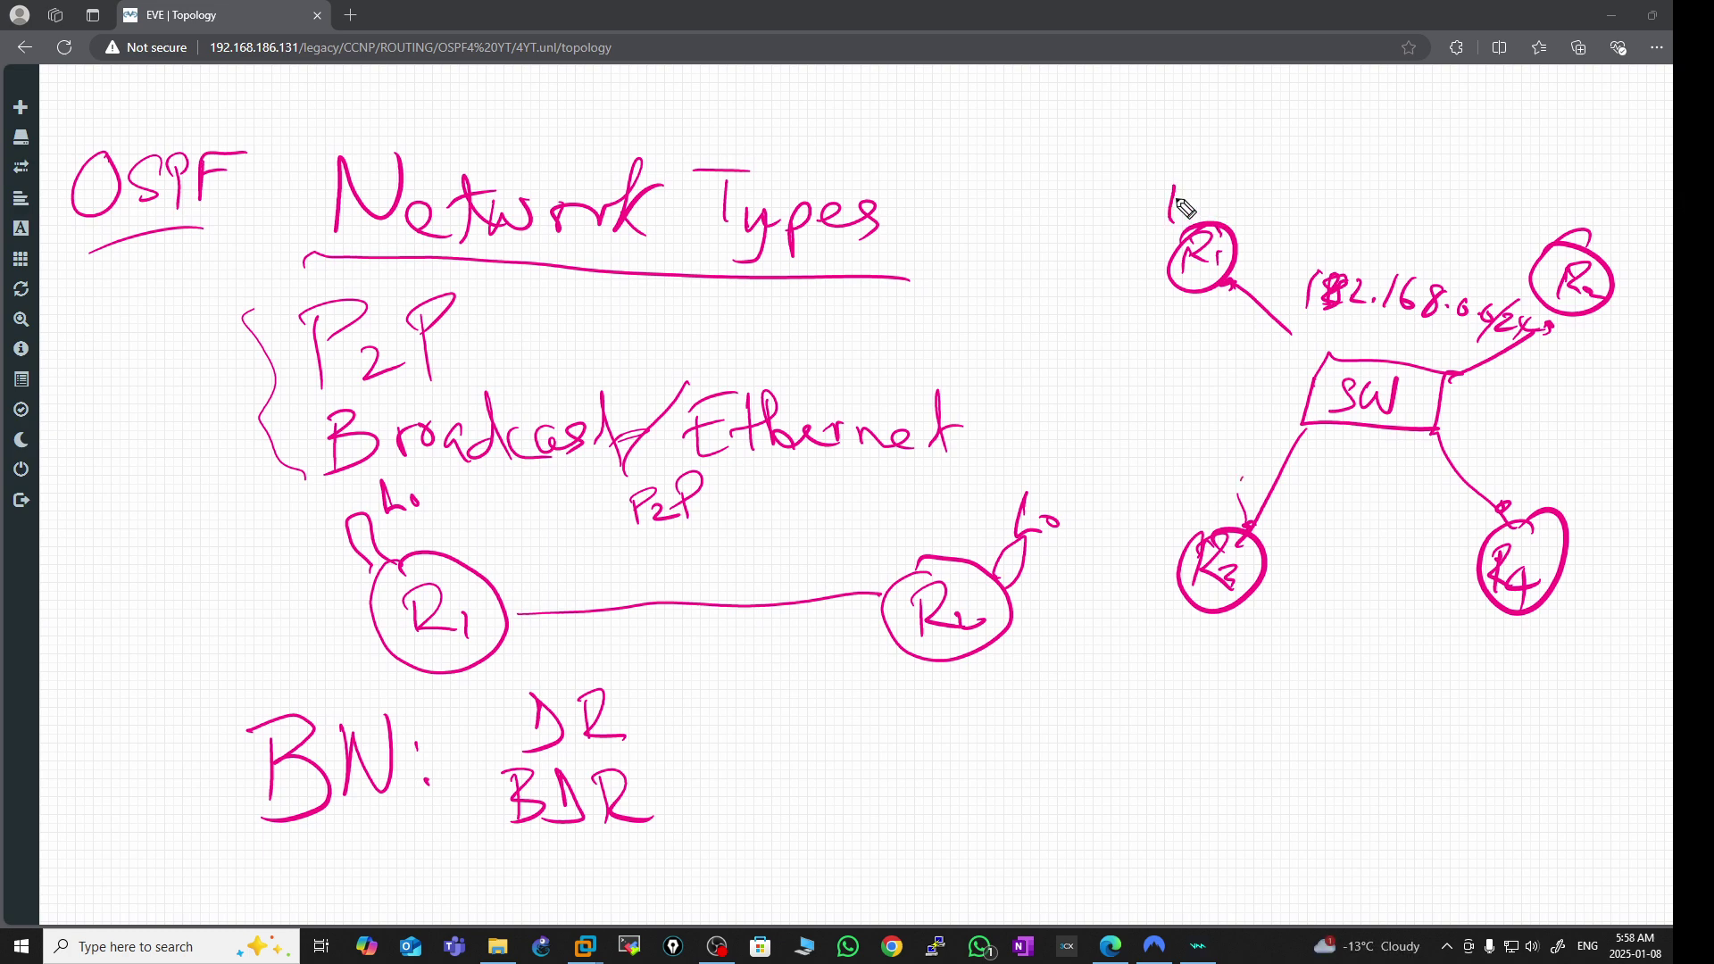
# - Label router R1 as "DR" and router R2 as "BDR" in the switch diagram
pyautogui.moveTo(1170, 178)
pyautogui.mouseDown()
pyautogui.moveTo(1154, 227)
pyautogui.moveTo(1225, 198)
pyautogui.moveTo(1236, 223)
pyautogui.mouseUp()
pyautogui.moveTo(1524, 179)
pyautogui.mouseDown()
pyautogui.moveTo(1522, 226)
pyautogui.moveTo(1528, 211)
pyautogui.moveTo(1623, 228)
pyautogui.mouseUp()
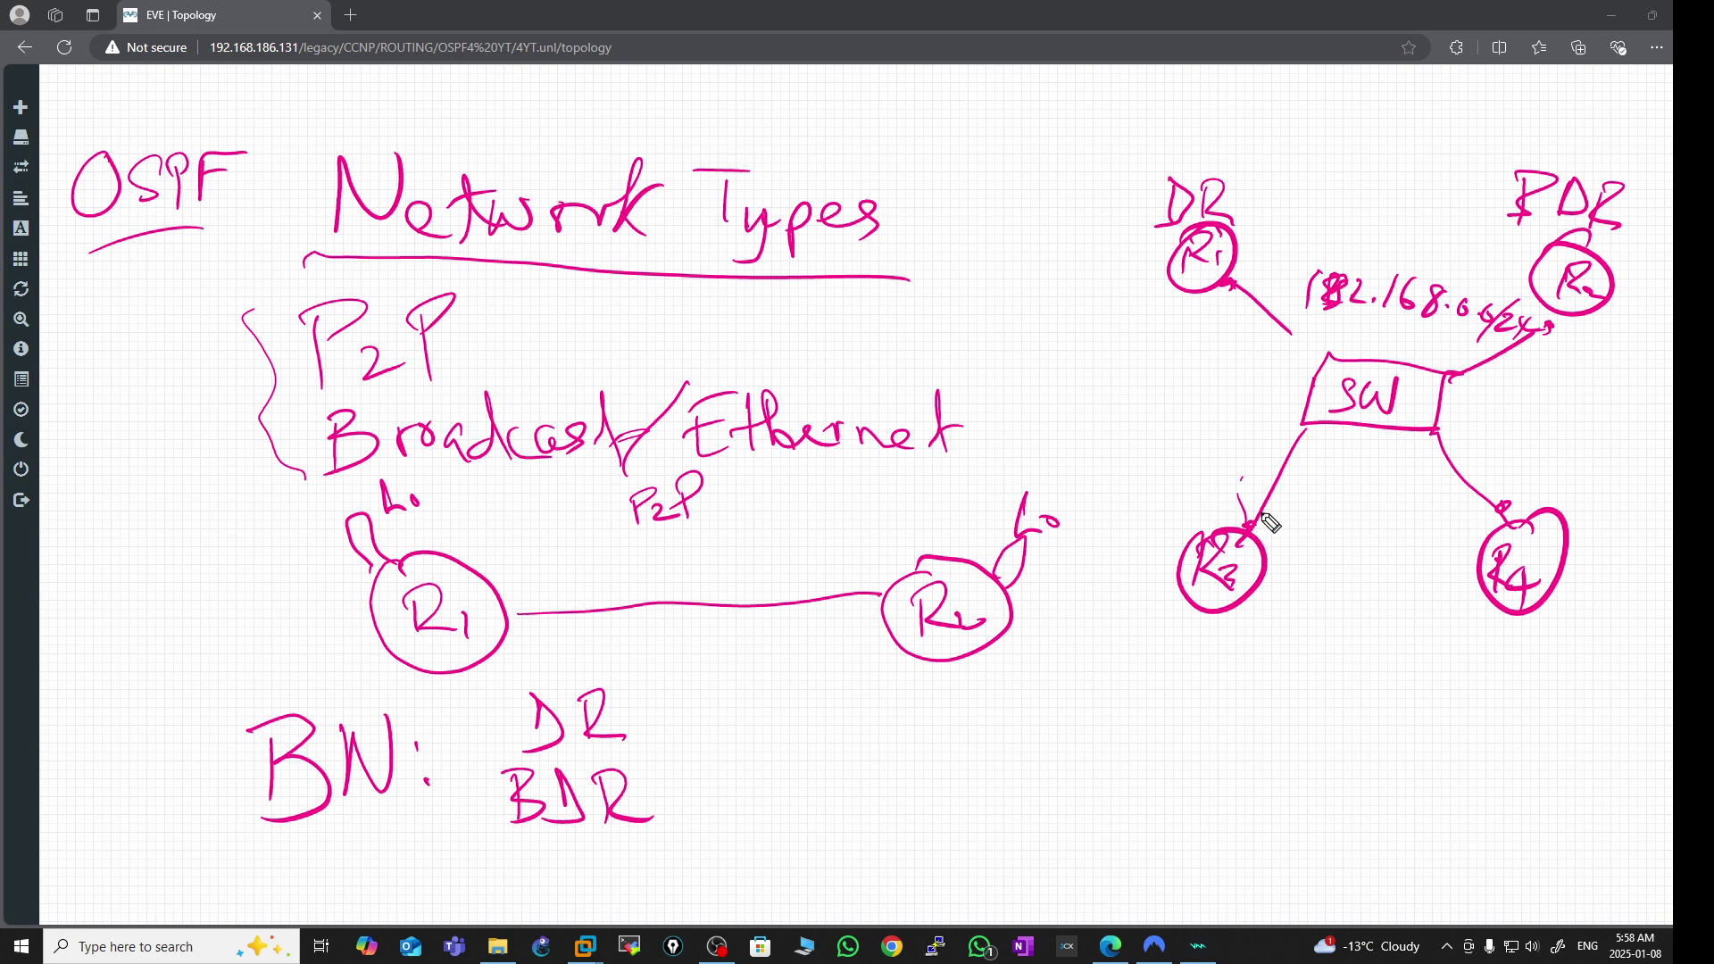
# - Cross the R3 and R4 links in the switch diagram and add emphasis strokes around the R1 and R2 links
pyautogui.moveTo(1245, 465); pyautogui.dragTo(1315, 524)
pyautogui.moveTo(1273, 368); pyautogui.dragTo(1216, 327)
pyautogui.moveTo(1444, 355); pyautogui.dragTo(1482, 341)
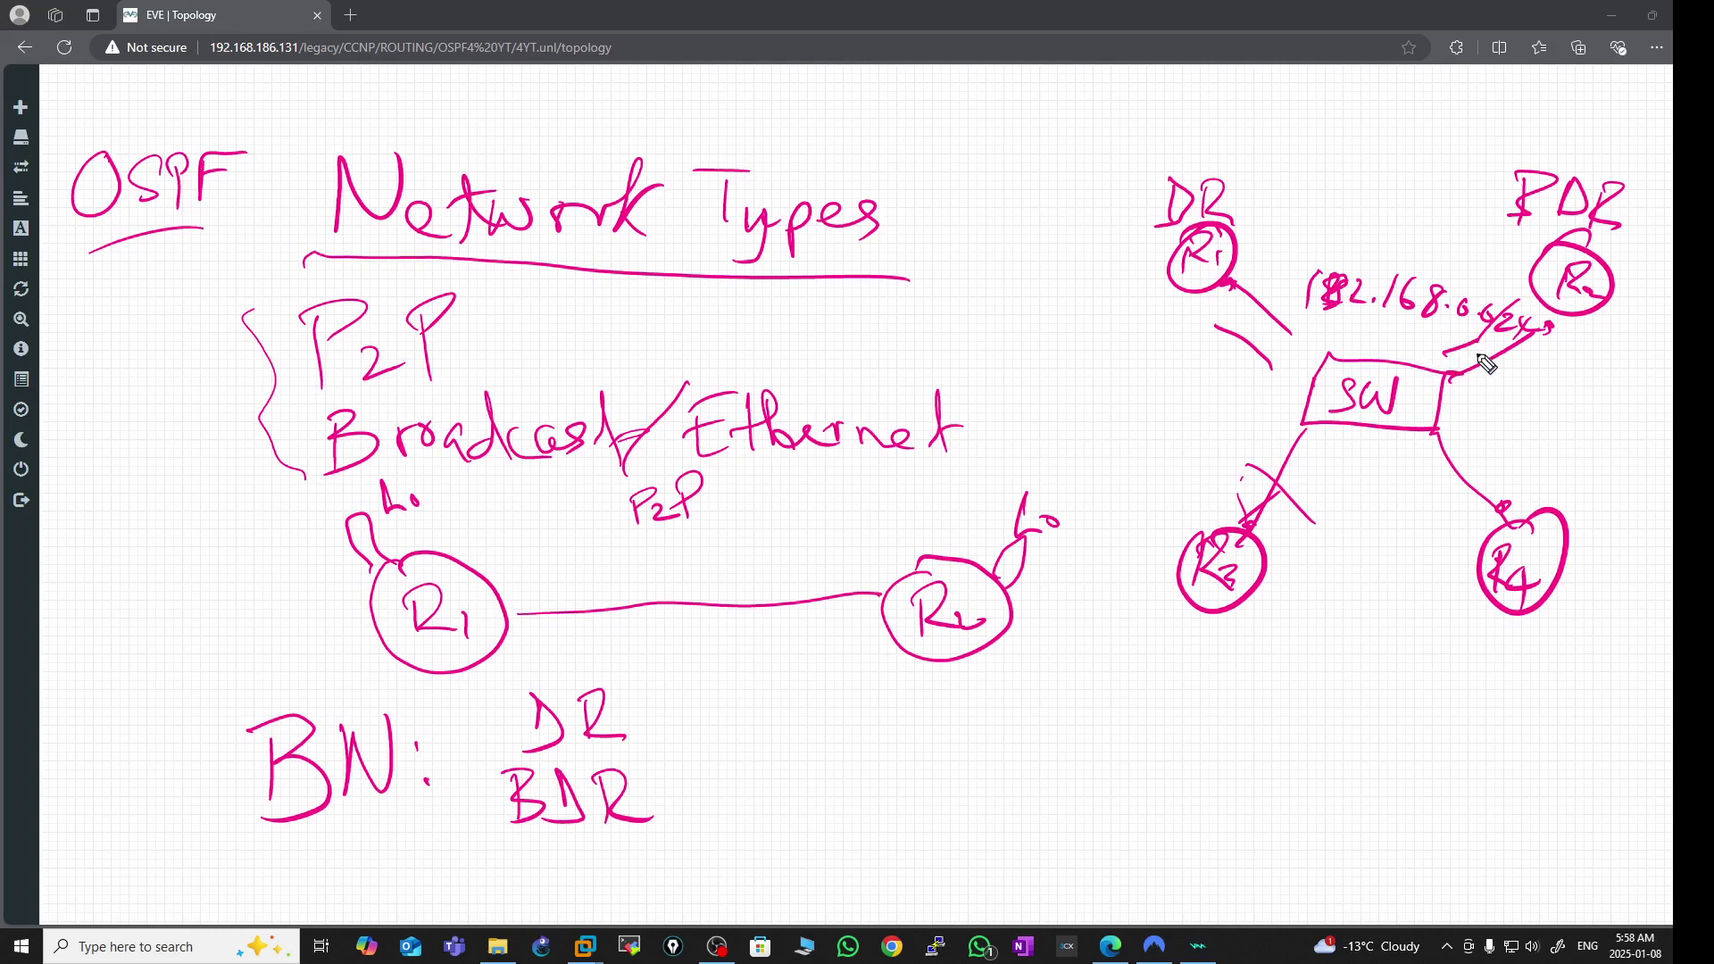
pyautogui.moveTo(1466, 431); pyautogui.dragTo(1511, 474)
pyautogui.moveTo(1484, 480); pyautogui.dragTo(1500, 439)
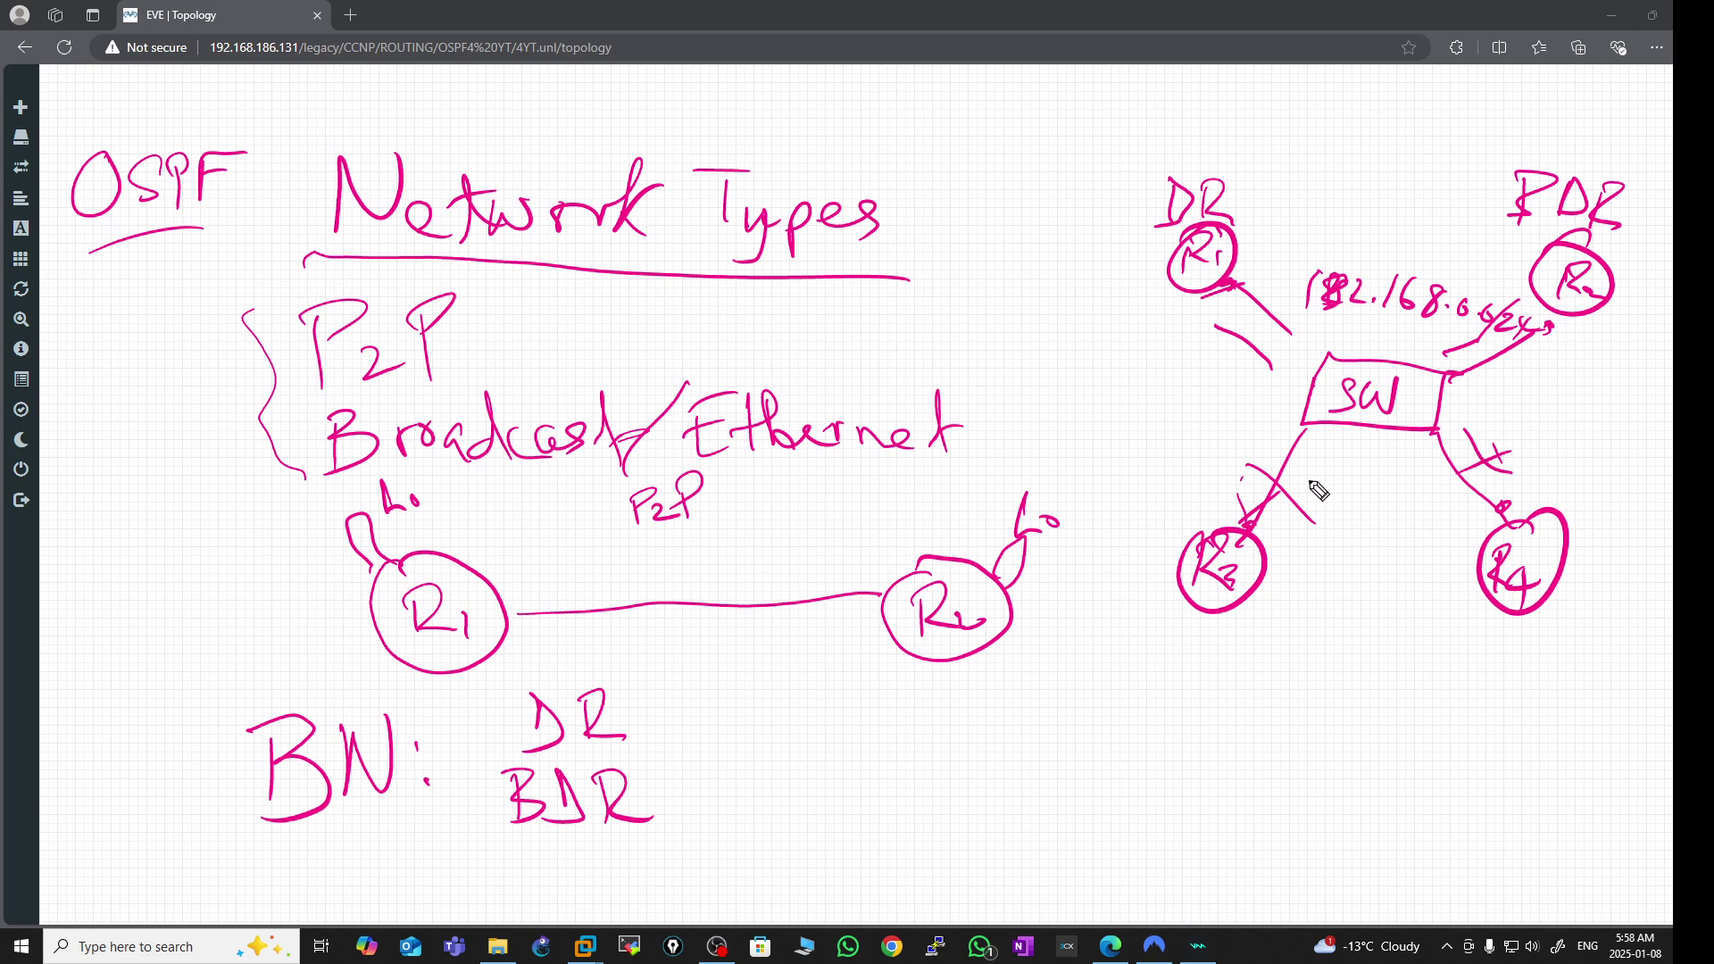
pyautogui.moveTo(1297, 474); pyautogui.dragTo(1301, 486)
pyautogui.moveTo(1282, 268); pyautogui.dragTo(1237, 313)
pyautogui.moveTo(1571, 145)
pyautogui.mouseDown()
pyautogui.moveTo(1509, 219)
pyautogui.moveTo(1641, 223)
pyautogui.moveTo(1578, 161)
pyautogui.mouseUp()
pyautogui.moveTo(1477, 189)
pyautogui.mouseDown()
pyautogui.moveTo(1317, 220)
pyautogui.moveTo(1345, 228)
pyautogui.mouseUp()
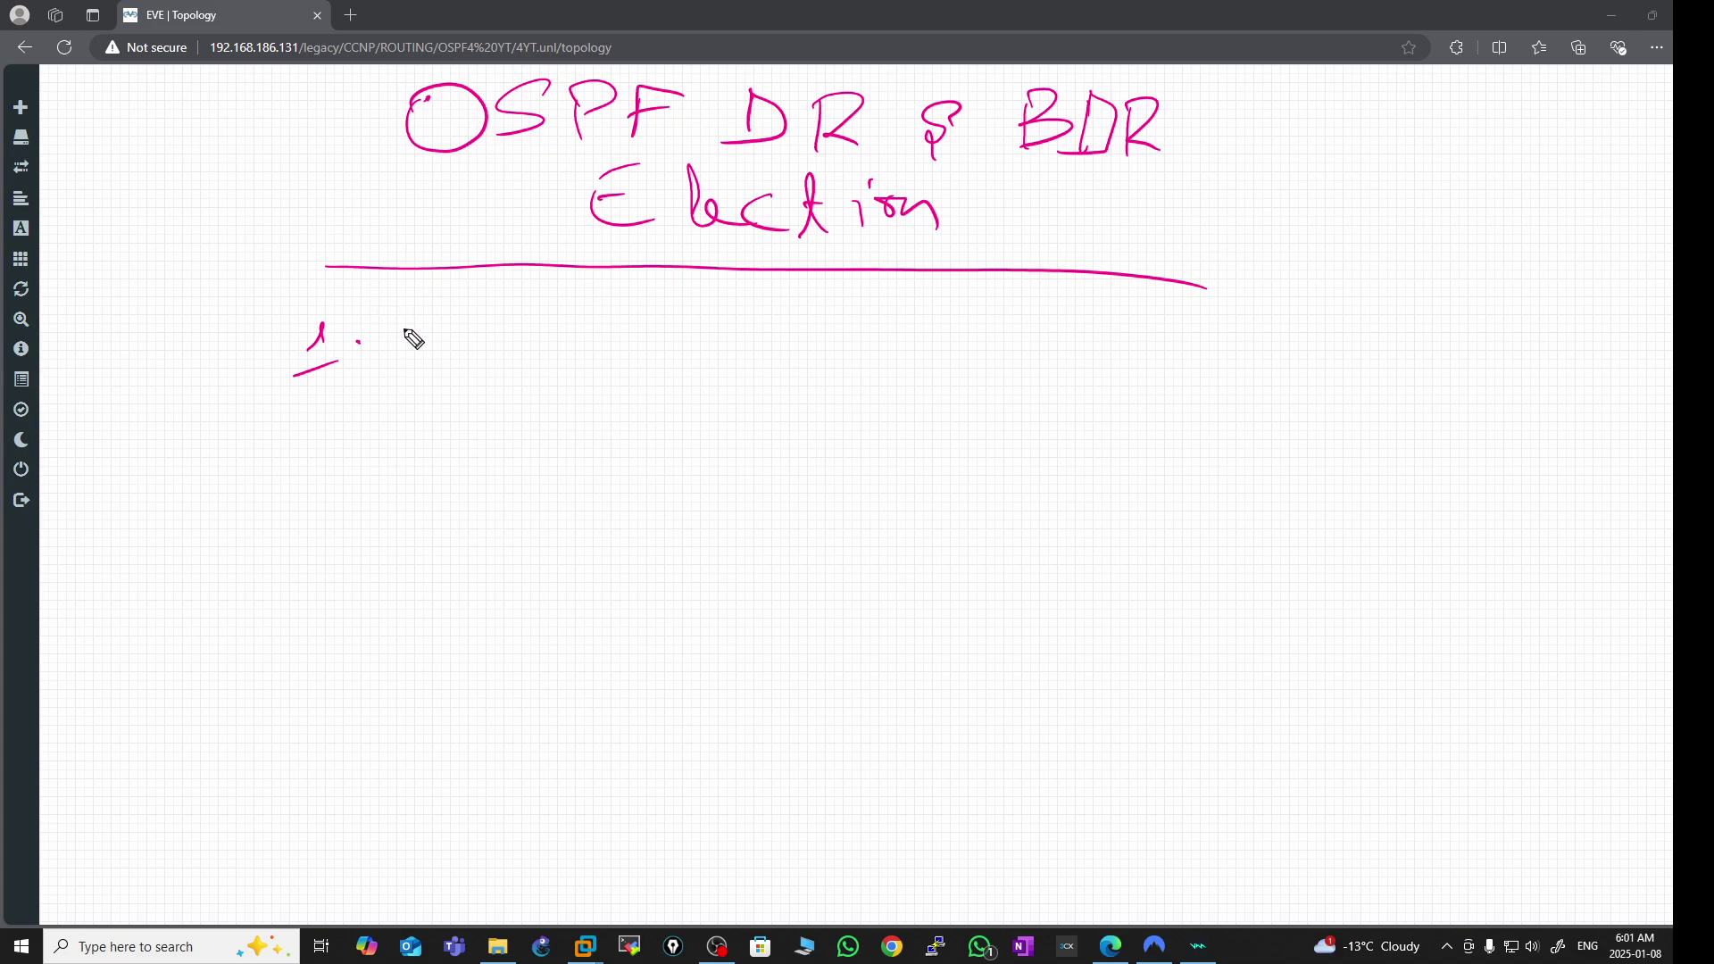
# - Write "Interface Priority" as item 1 and "Router Id" as item 2 under the OSPF DR & BDR Election heading
pyautogui.moveTo(325, 398); pyautogui.dragTo(354, 430)
pyautogui.moveTo(425, 298); pyautogui.dragTo(464, 305)
pyautogui.moveTo(440, 311)
pyautogui.mouseDown()
pyautogui.moveTo(438, 339)
pyautogui.moveTo(489, 349)
pyautogui.mouseUp()
pyautogui.moveTo(501, 306)
pyautogui.mouseDown()
pyautogui.moveTo(518, 350)
pyautogui.moveTo(516, 323)
pyautogui.moveTo(588, 332)
pyautogui.moveTo(598, 381)
pyautogui.mouseUp()
pyautogui.moveTo(578, 350)
pyautogui.mouseDown()
pyautogui.moveTo(722, 359)
pyautogui.moveTo(725, 332)
pyautogui.mouseUp()
pyautogui.moveTo(730, 359); pyautogui.dragTo(757, 335)
pyautogui.moveTo(766, 337)
pyautogui.mouseDown()
pyautogui.moveTo(768, 356)
pyautogui.moveTo(855, 355)
pyautogui.moveTo(873, 331)
pyautogui.mouseUp()
pyautogui.moveTo(868, 336); pyautogui.dragTo(900, 357)
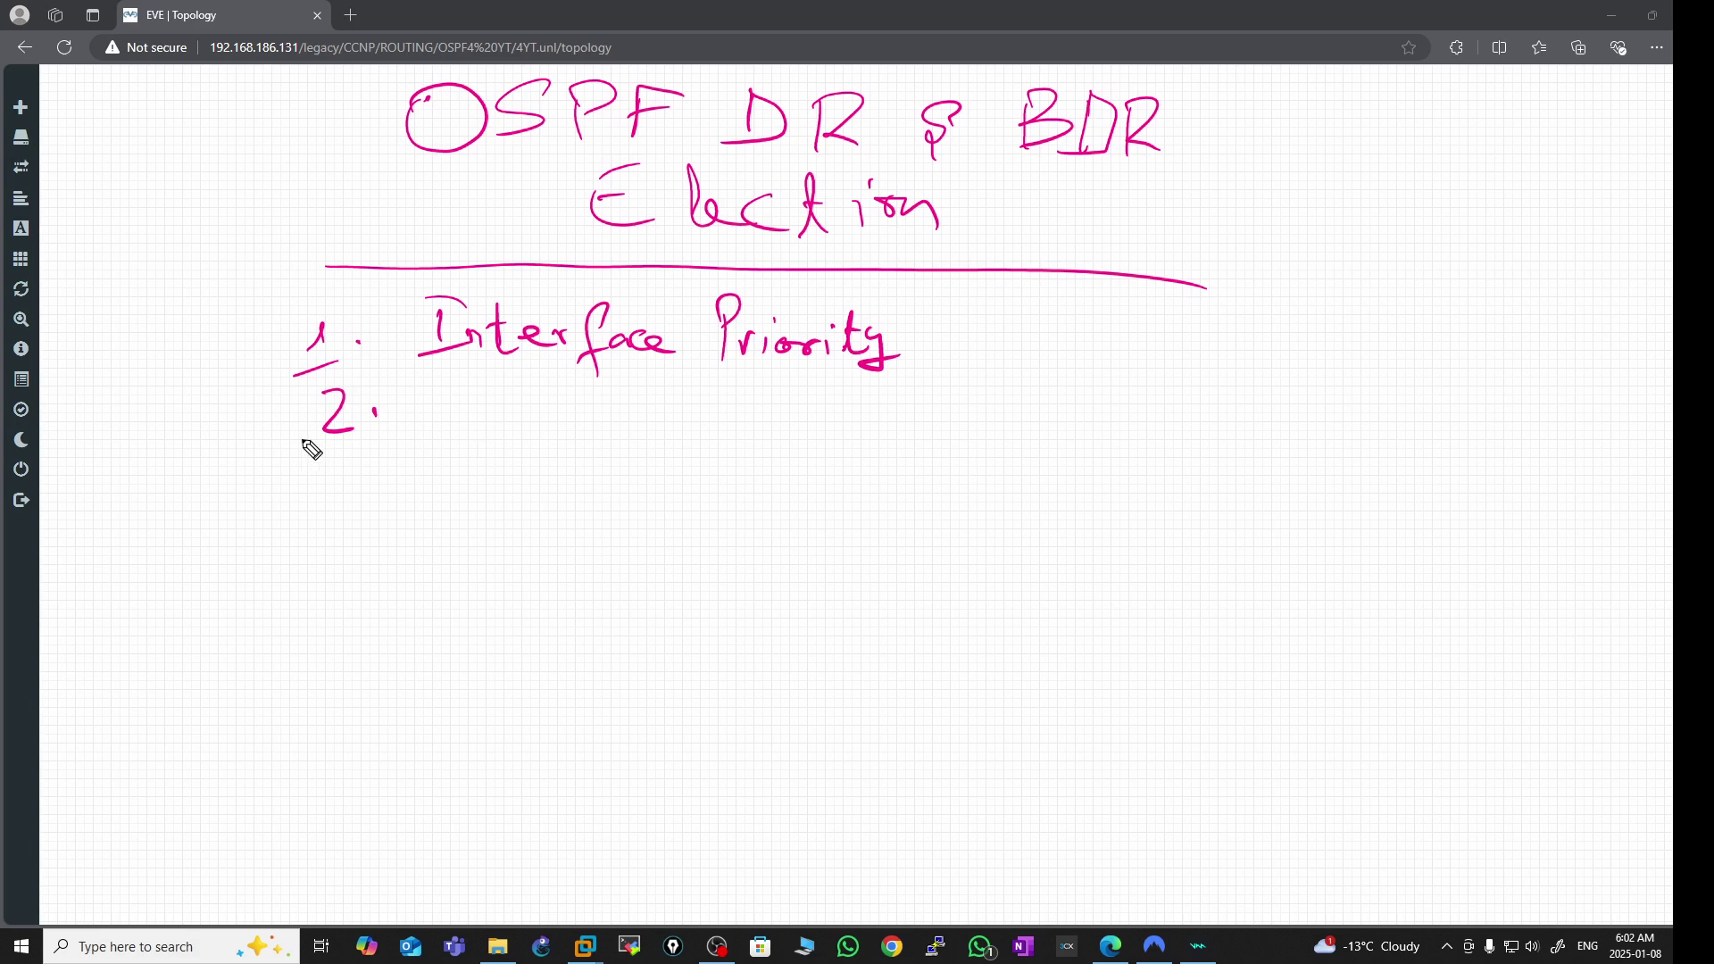
pyautogui.moveTo(460, 373)
pyautogui.mouseDown()
pyautogui.moveTo(462, 423)
pyautogui.moveTo(549, 409)
pyautogui.moveTo(579, 423)
pyautogui.moveTo(611, 375)
pyautogui.moveTo(641, 394)
pyautogui.moveTo(643, 427)
pyautogui.moveTo(657, 407)
pyautogui.moveTo(738, 413)
pyautogui.moveTo(772, 364)
pyautogui.moveTo(813, 432)
pyautogui.mouseUp()
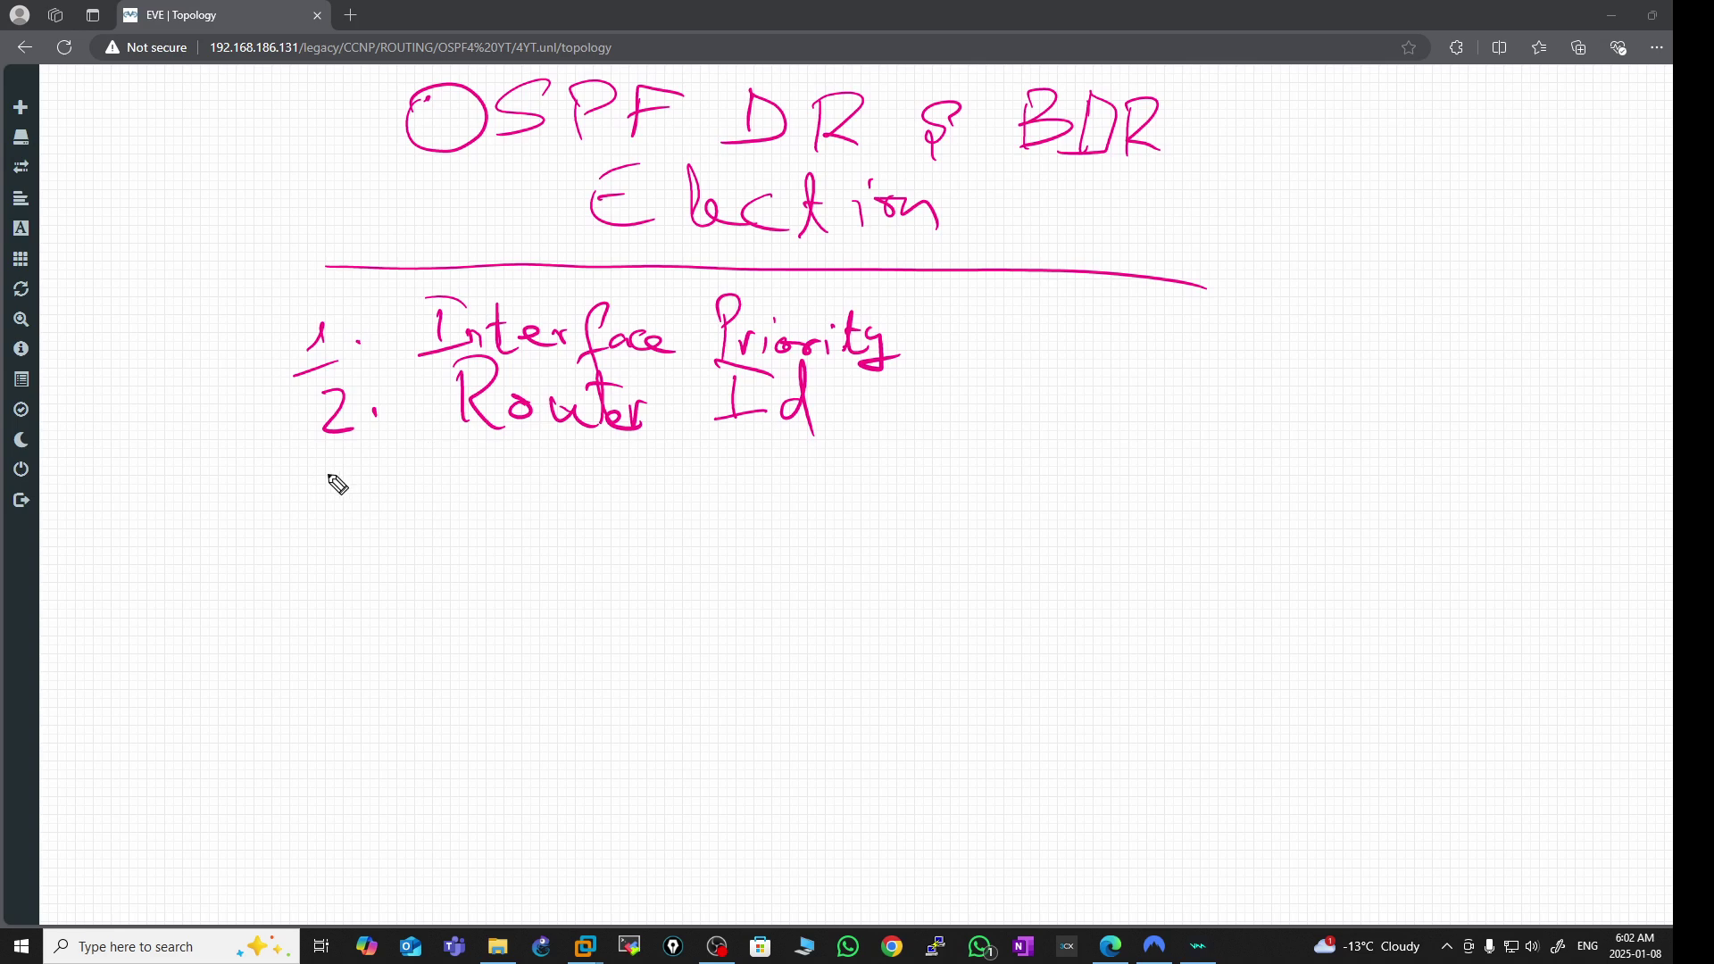
# - Write "Loopback Interface" as item 3 and draw a downward arrow beside the election list
pyautogui.moveTo(311, 466)
pyautogui.mouseDown()
pyautogui.moveTo(344, 510)
pyautogui.moveTo(306, 536)
pyautogui.mouseUp()
pyautogui.click(404, 490)
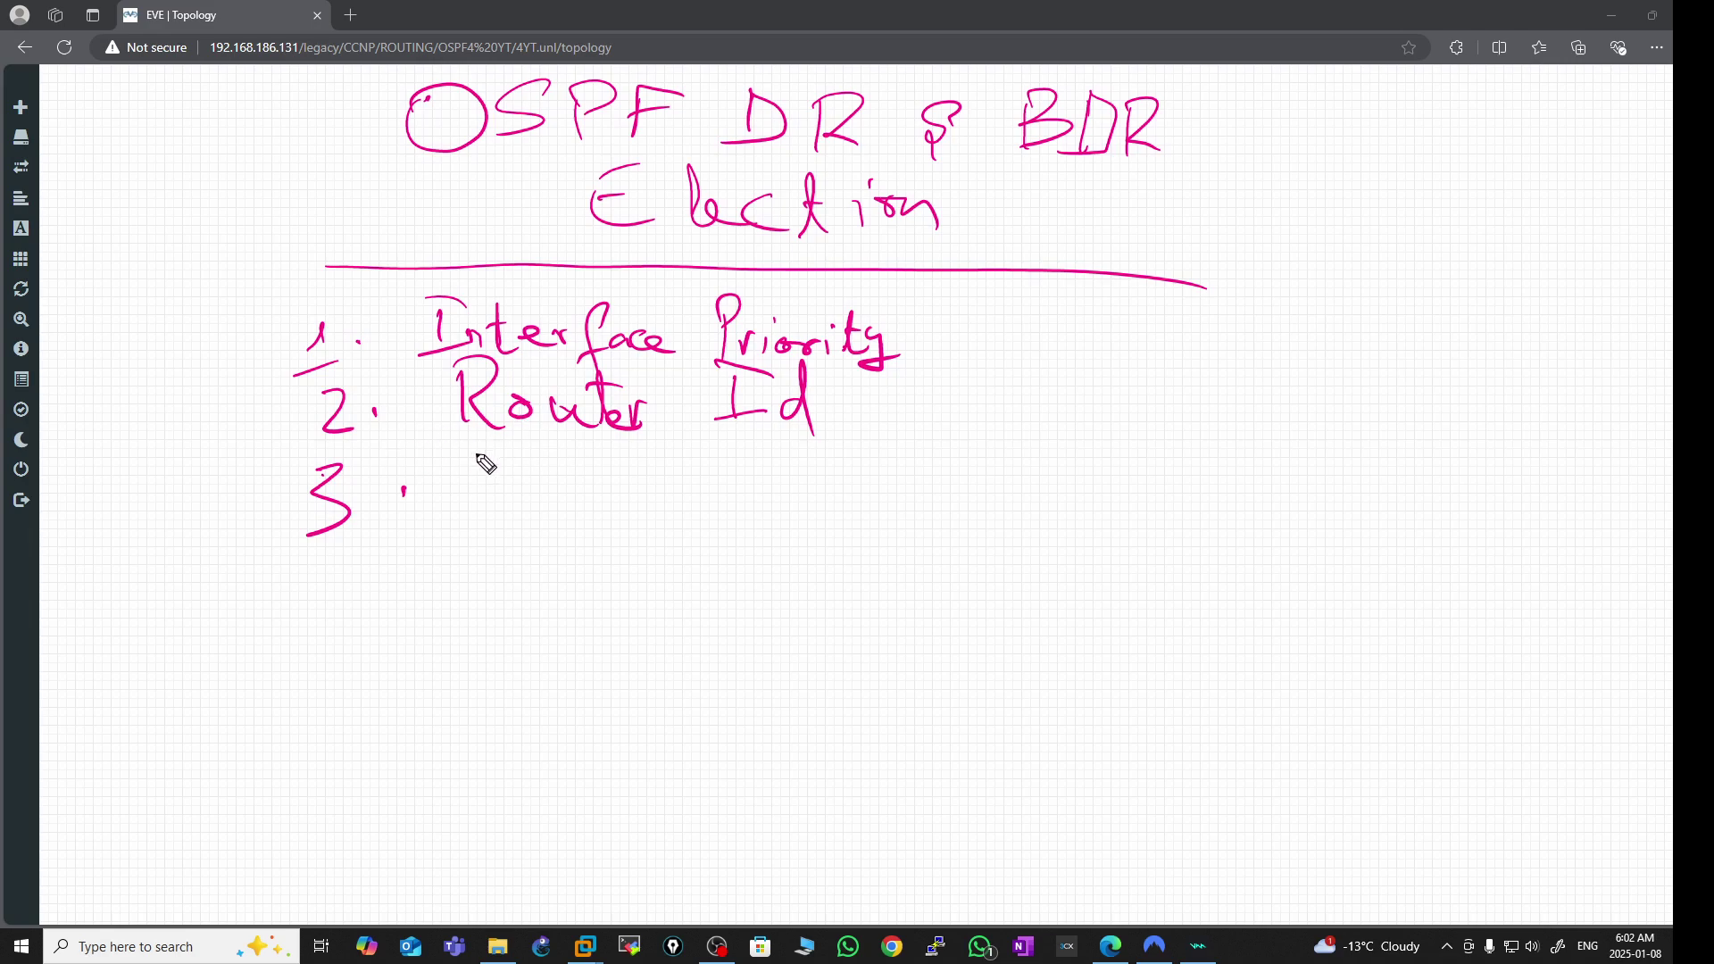
pyautogui.moveTo(483, 446); pyautogui.dragTo(509, 496)
pyautogui.moveTo(535, 474)
pyautogui.mouseDown()
pyautogui.moveTo(624, 501)
pyautogui.moveTo(811, 468)
pyautogui.moveTo(838, 494)
pyautogui.moveTo(924, 482)
pyautogui.moveTo(941, 520)
pyautogui.moveTo(965, 486)
pyautogui.moveTo(1003, 482)
pyautogui.moveTo(1012, 505)
pyautogui.mouseUp()
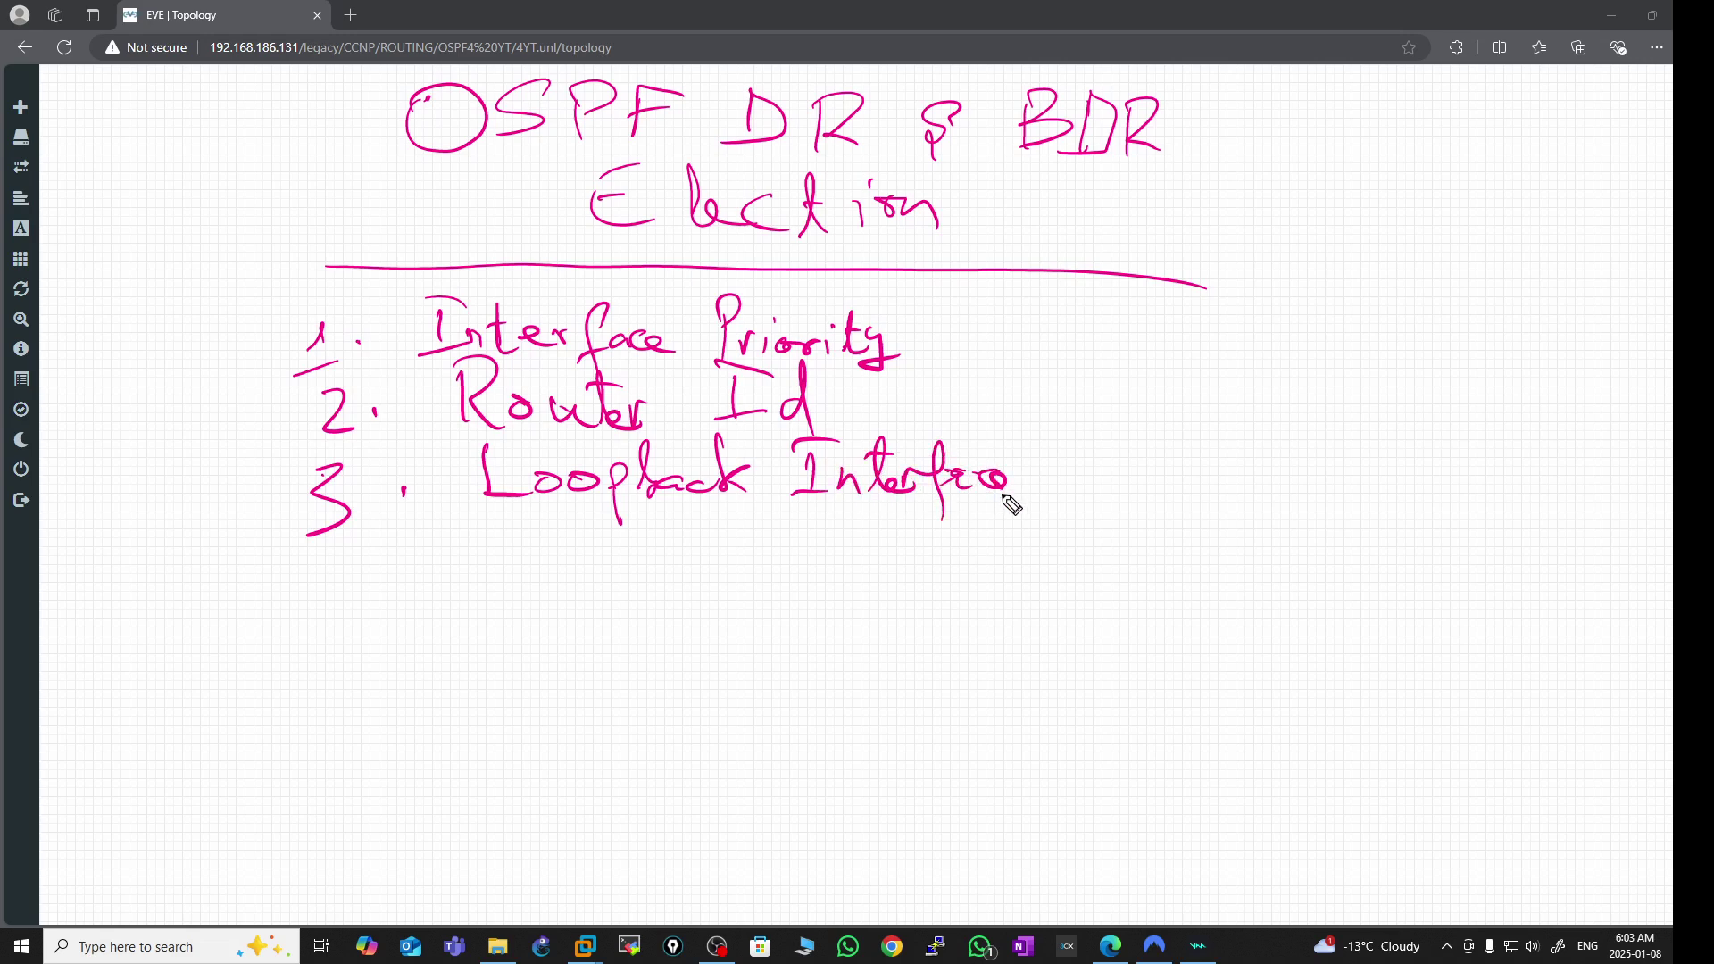
pyautogui.moveTo(1122, 321); pyautogui.dragTo(1104, 490)
pyautogui.moveTo(1075, 409)
pyautogui.mouseDown()
pyautogui.moveTo(1122, 451)
pyautogui.moveTo(1129, 430)
pyautogui.mouseUp()
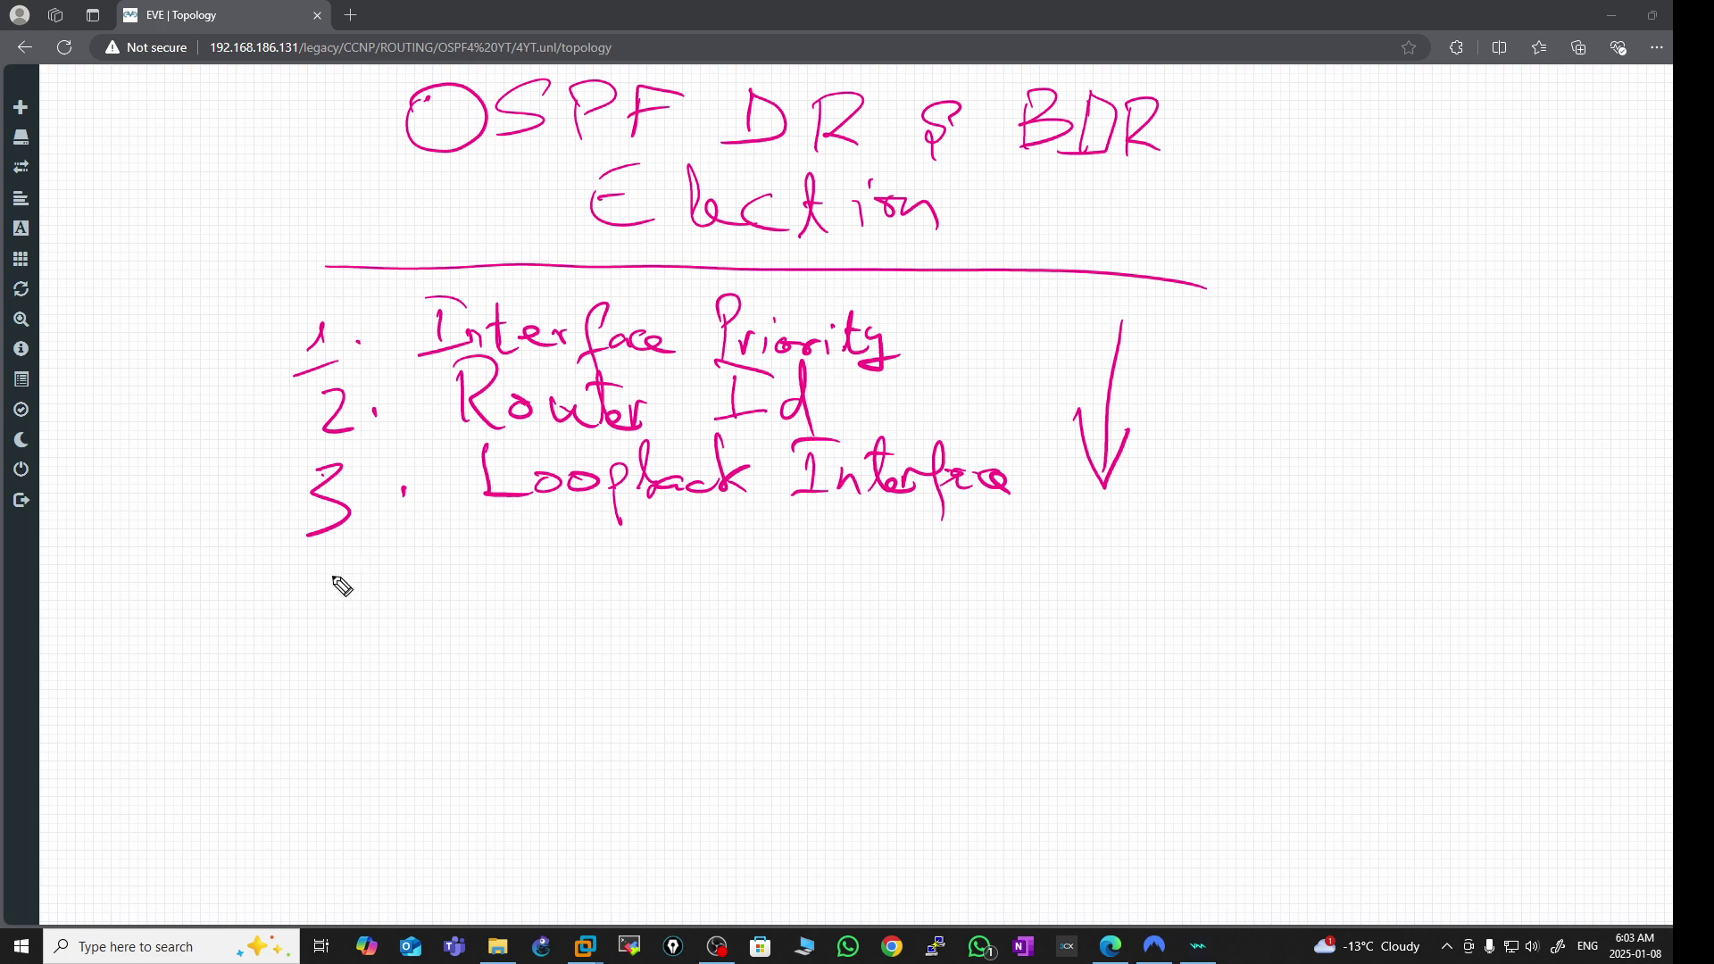
# - Start item 4 of the election list with its number and the upright strokes of its first word
pyautogui.moveTo(329, 569)
pyautogui.mouseDown()
pyautogui.moveTo(366, 596)
pyautogui.moveTo(341, 623)
pyautogui.mouseUp()
pyautogui.click(379, 596)
pyautogui.moveTo(515, 550)
pyautogui.mouseDown()
pyautogui.moveTo(526, 600)
pyautogui.moveTo(555, 605)
pyautogui.mouseUp()
pyautogui.moveTo(515, 580)
pyautogui.mouseDown()
pyautogui.moveTo(580, 577)
pyautogui.moveTo(591, 600)
pyautogui.mouseUp()
pyautogui.moveTo(587, 555); pyautogui.dragTo(607, 625)
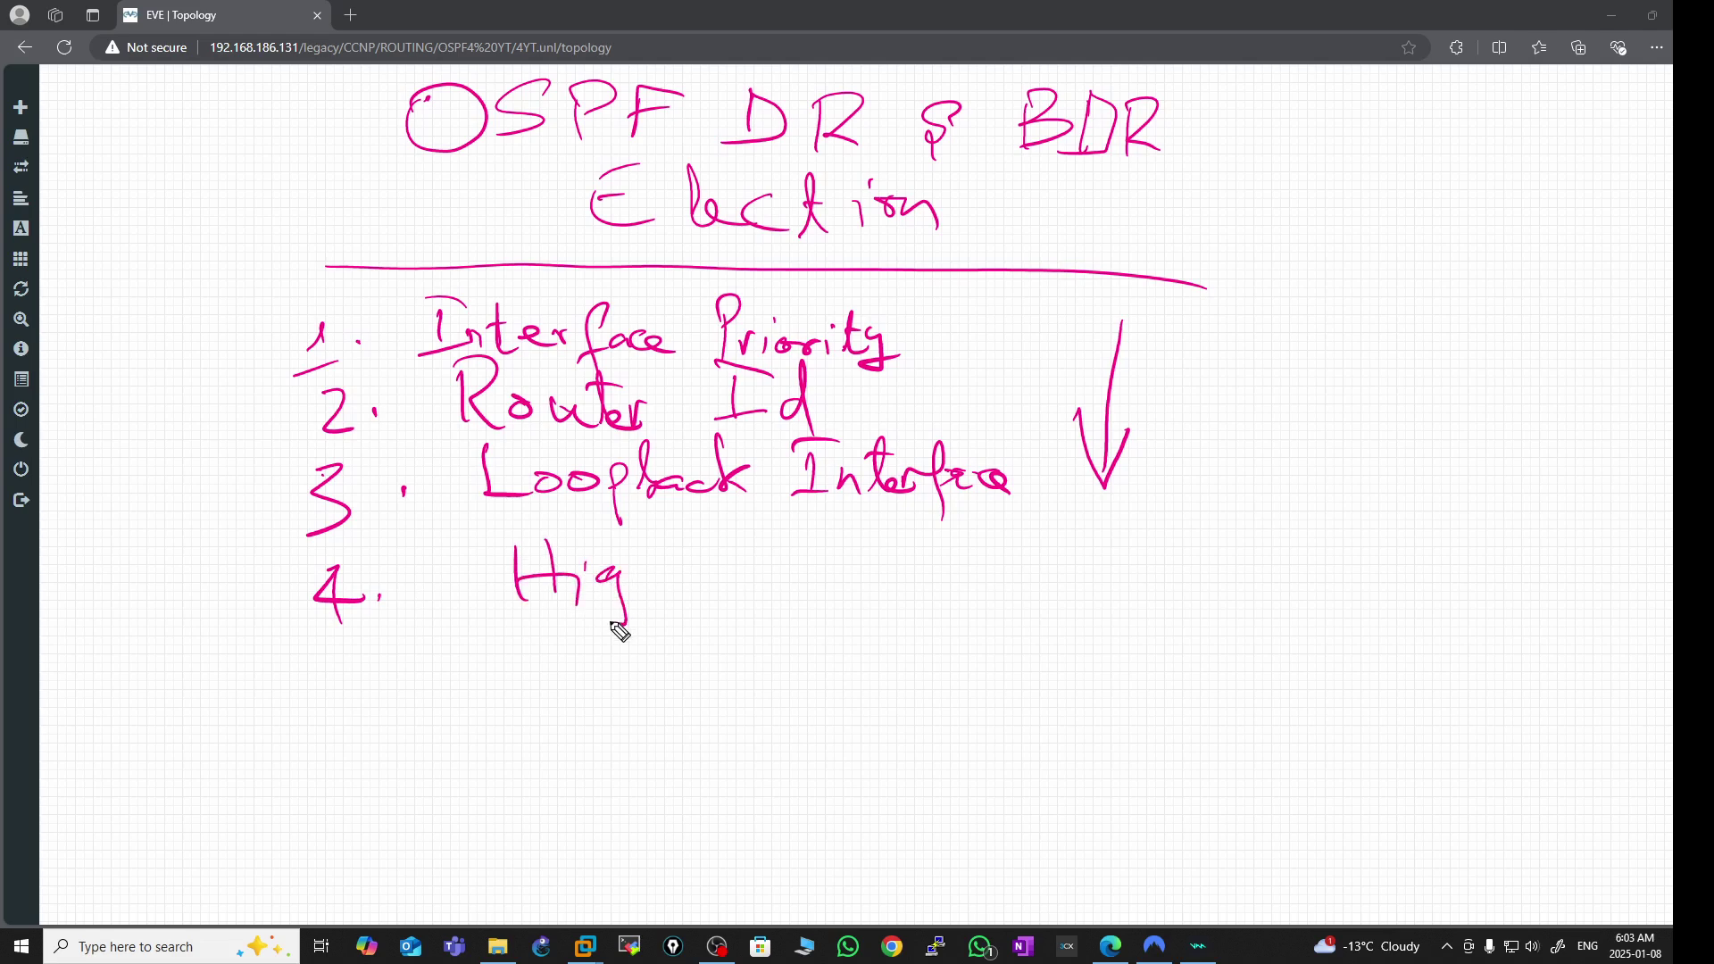
pyautogui.moveTo(639, 534)
pyautogui.mouseDown()
pyautogui.moveTo(684, 597)
pyautogui.moveTo(715, 586)
pyautogui.moveTo(696, 601)
pyautogui.mouseUp()
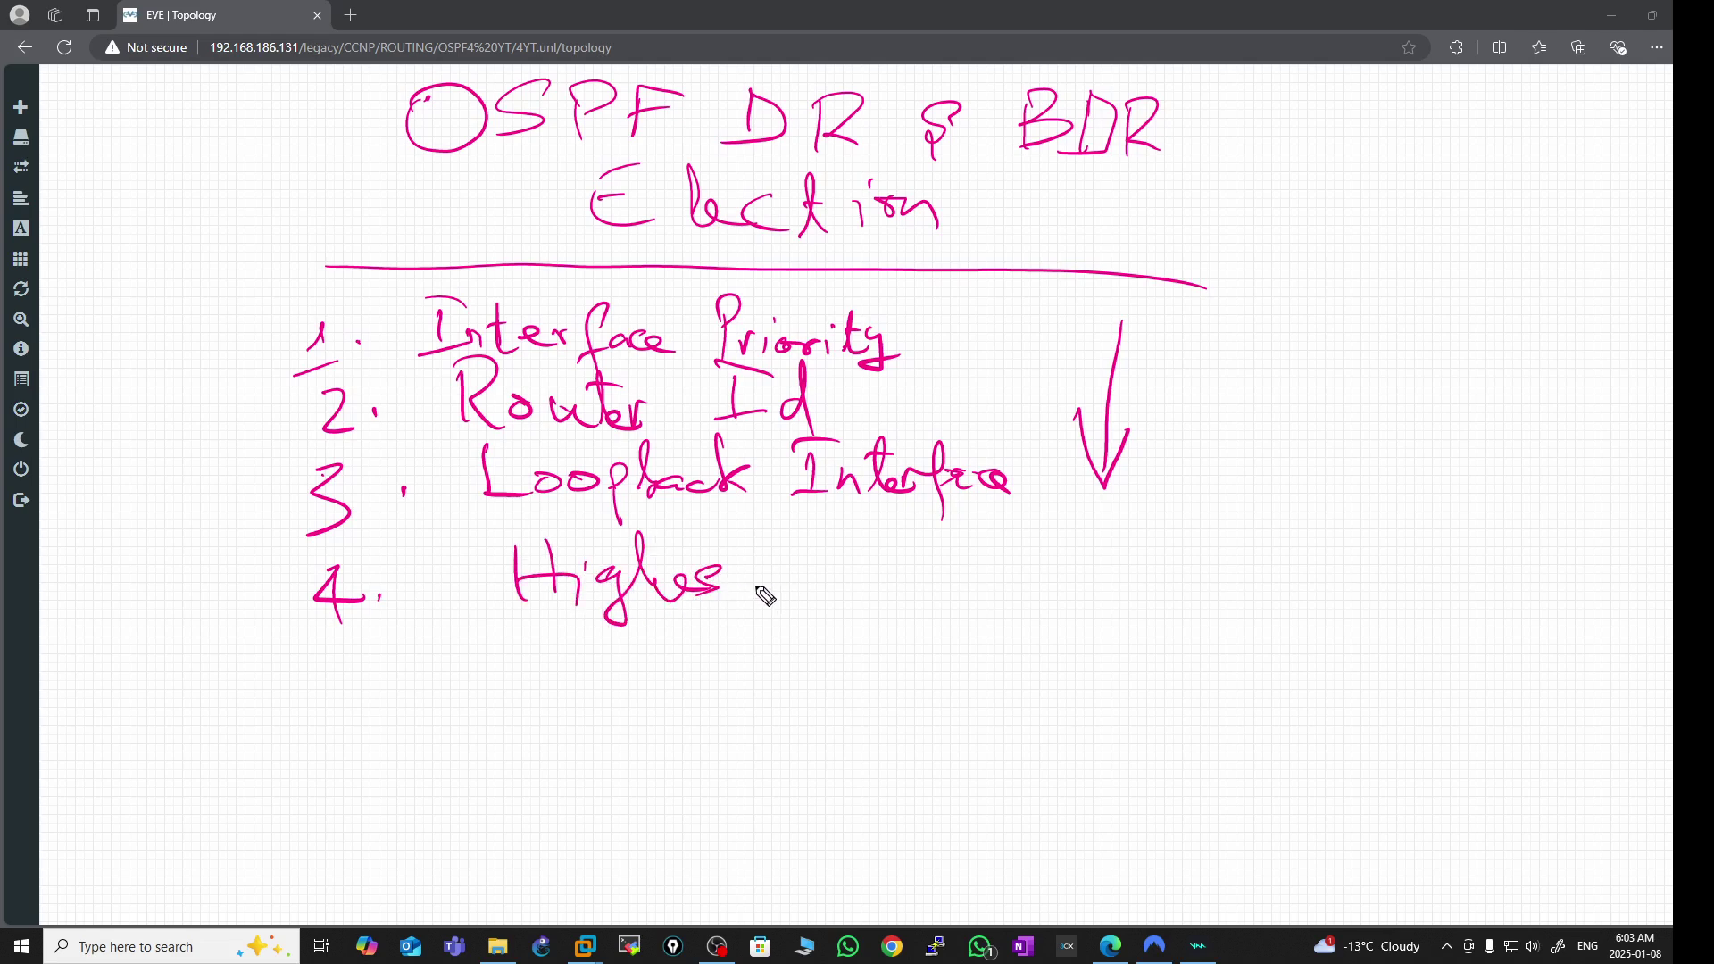
pyautogui.moveTo(740, 540)
pyautogui.mouseDown()
pyautogui.moveTo(742, 596)
pyautogui.moveTo(756, 566)
pyautogui.mouseUp()
pyautogui.click(1693, 436)
pyautogui.click(1693, 436)
pyautogui.click(1692, 436)
pyautogui.click(1693, 435)
pyautogui.click(1693, 435)
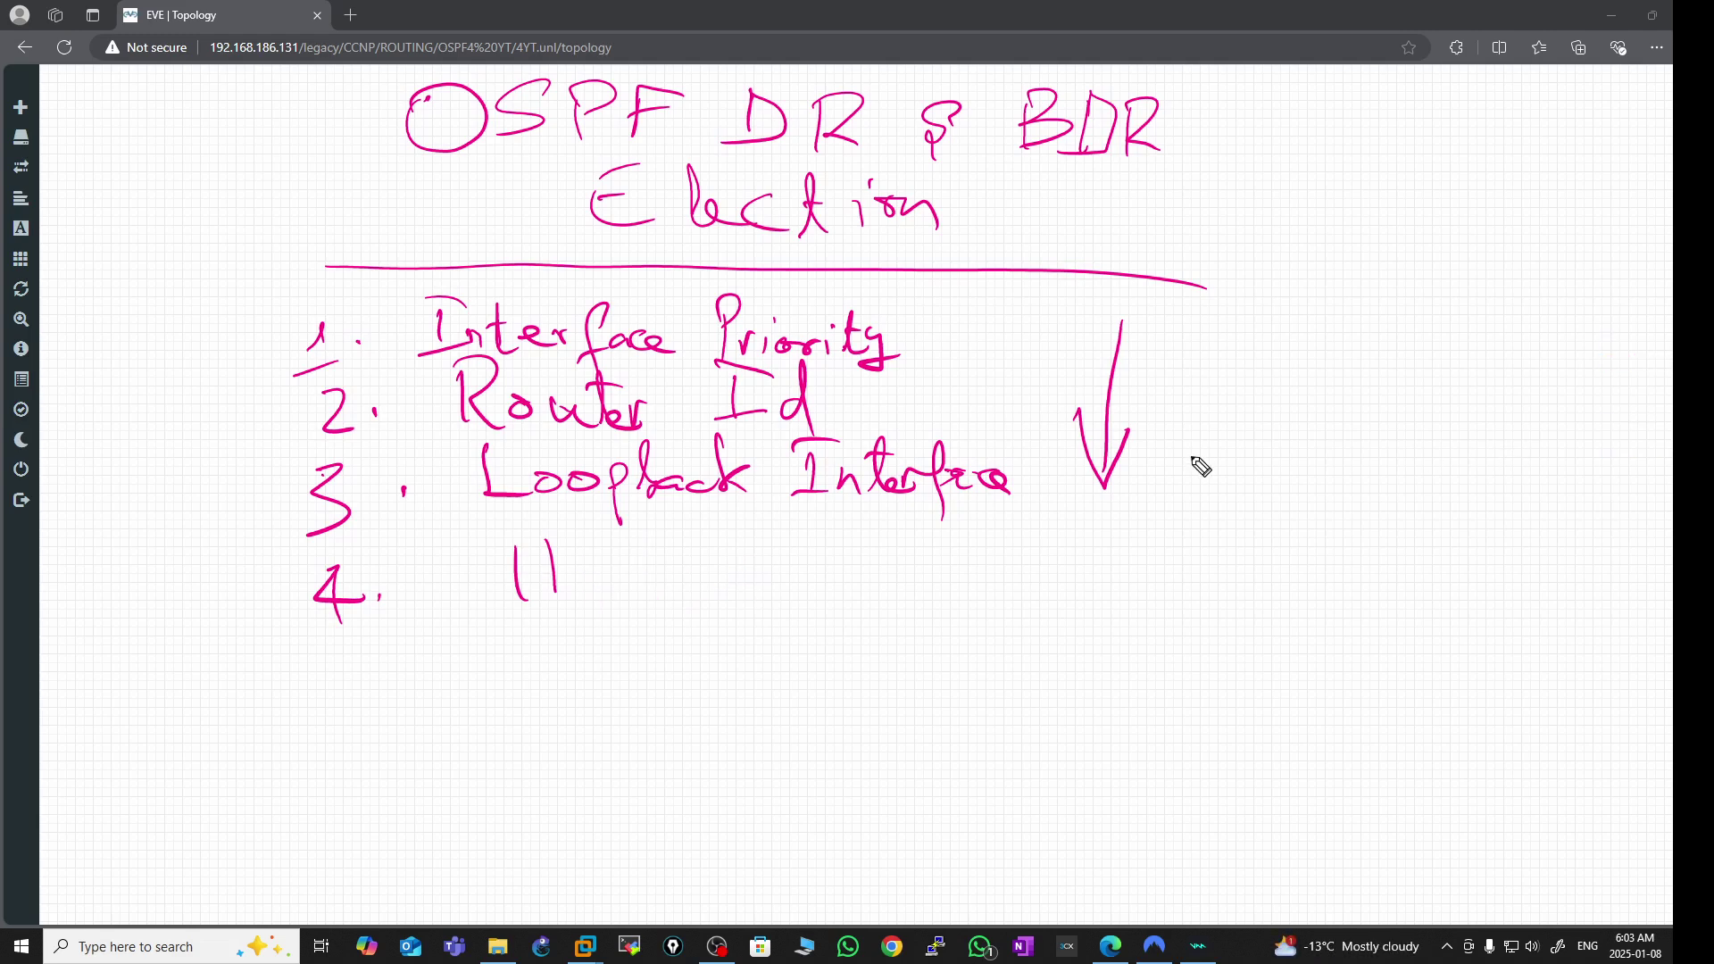
# - Complete item 4 of the election list as "Interface Ip address"
pyautogui.moveTo(551, 578)
pyautogui.mouseDown()
pyautogui.moveTo(623, 576)
pyautogui.moveTo(662, 590)
pyautogui.moveTo(653, 608)
pyautogui.moveTo(719, 581)
pyautogui.moveTo(773, 598)
pyautogui.mouseUp()
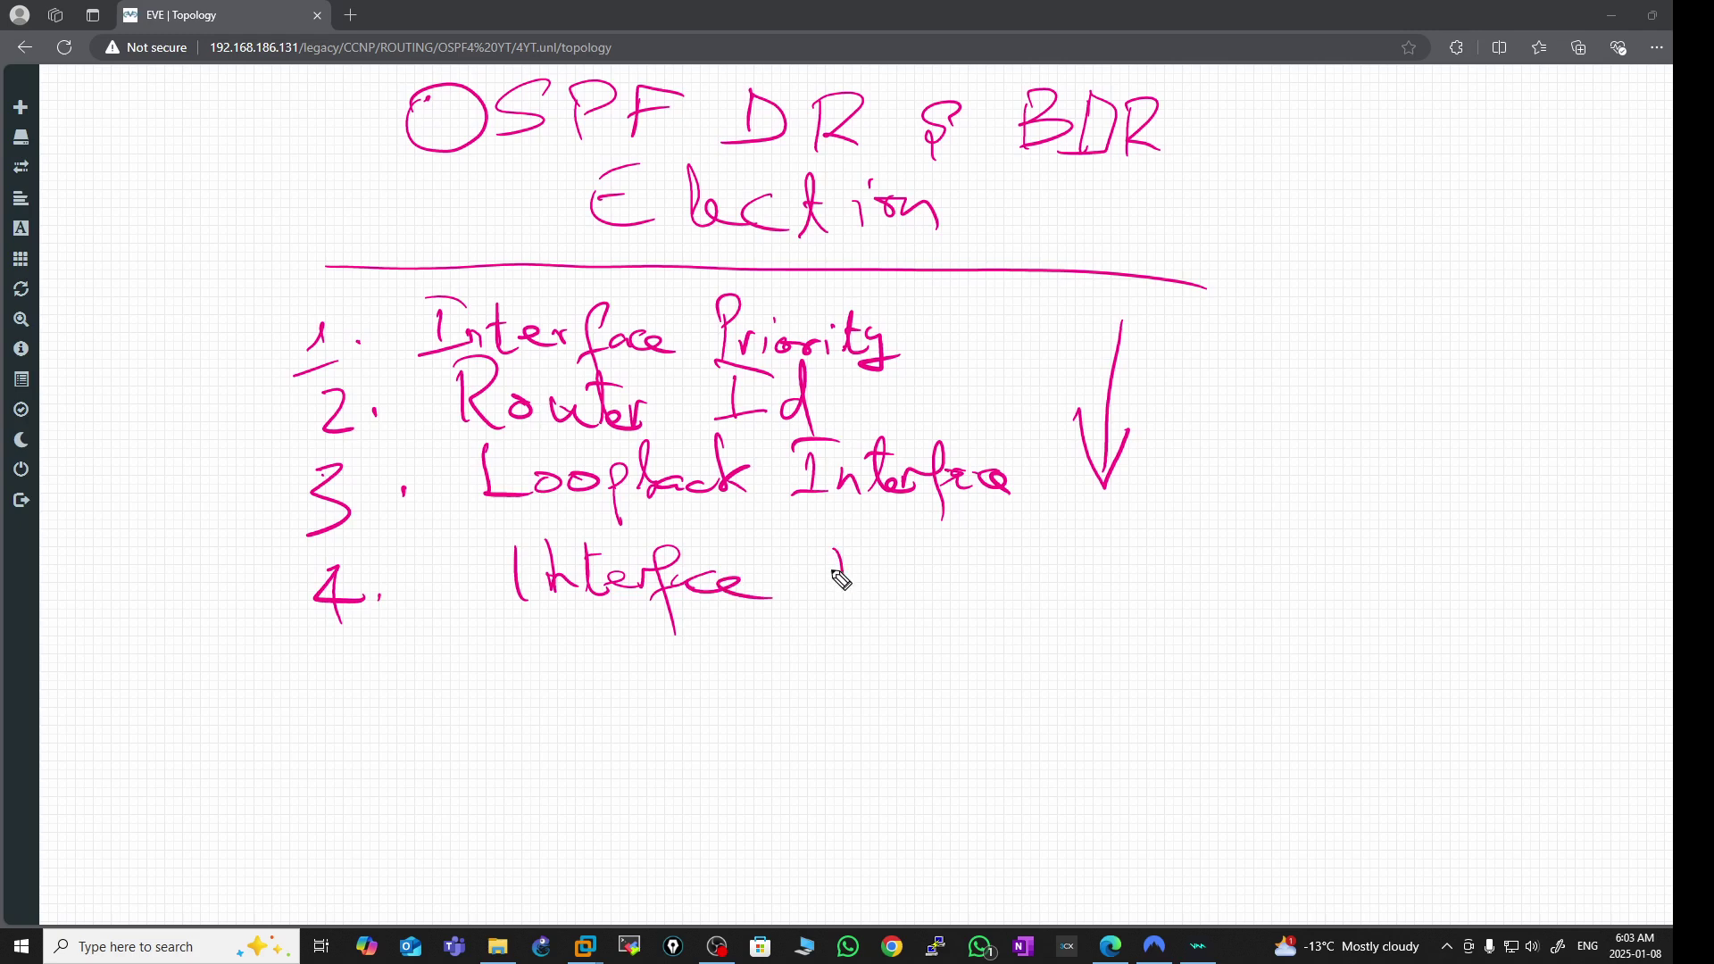
pyautogui.moveTo(832, 541); pyautogui.dragTo(856, 538)
pyautogui.moveTo(843, 541)
pyautogui.mouseDown()
pyautogui.moveTo(839, 600)
pyautogui.moveTo(861, 603)
pyautogui.mouseUp()
pyautogui.moveTo(860, 571); pyautogui.dragTo(1063, 581)
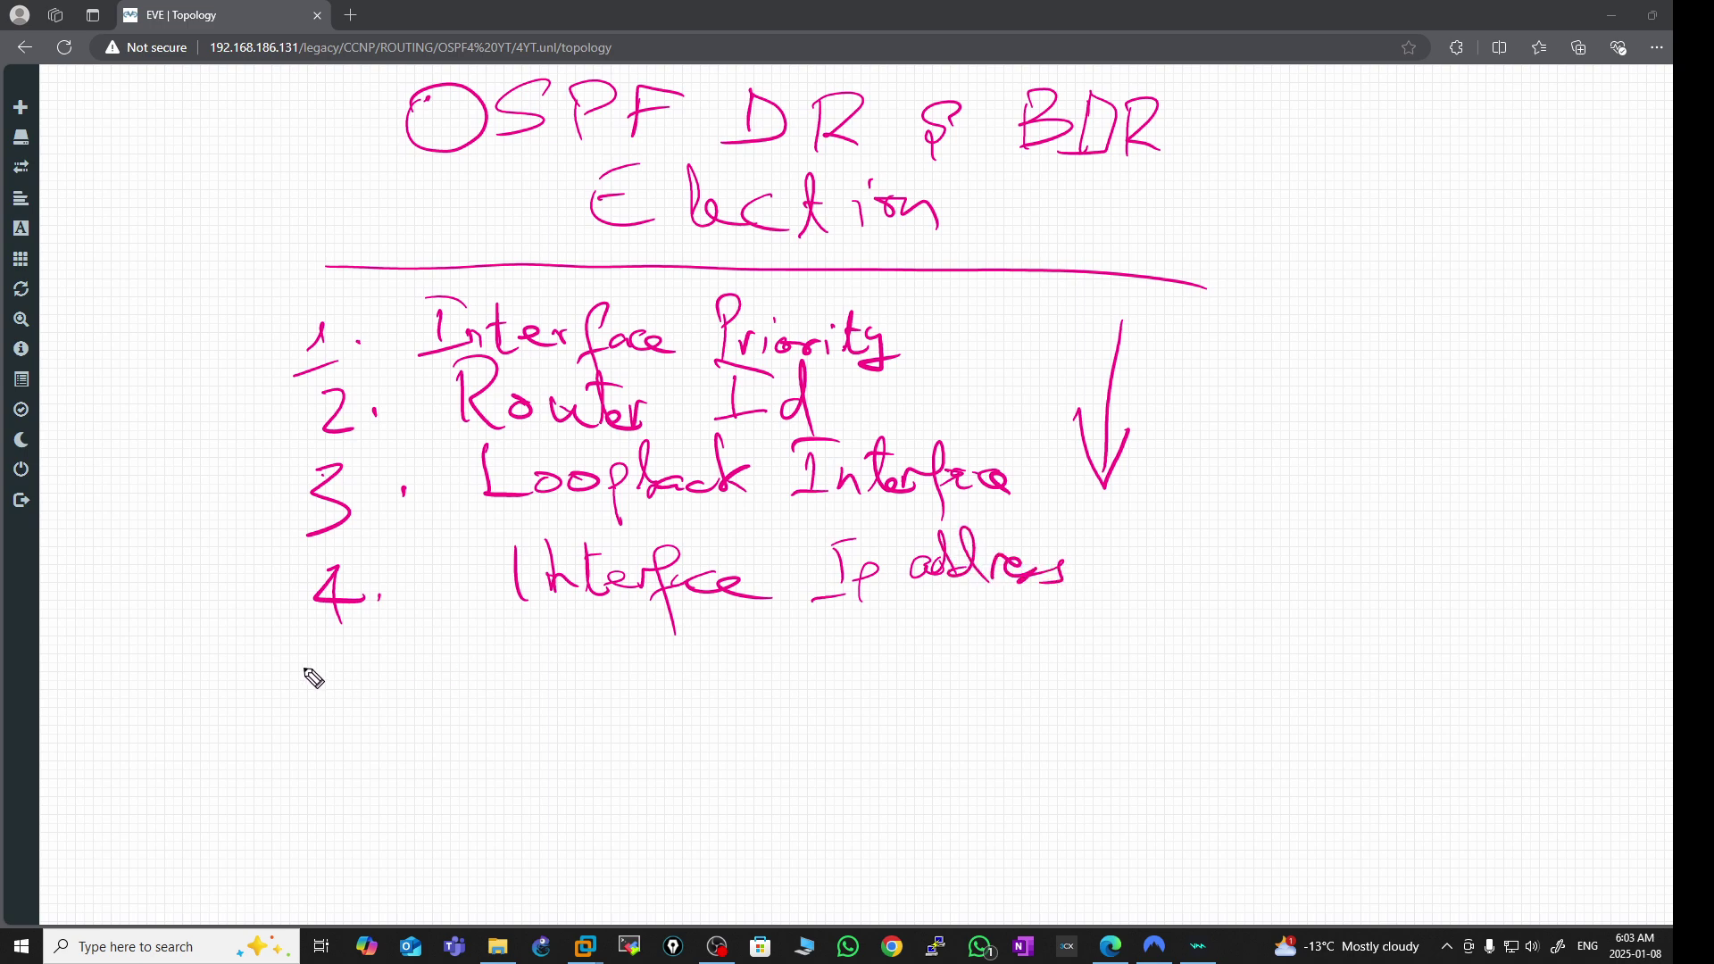
# - Draw a closing line beneath the election list and underline DR and BDR in the heading
pyautogui.moveTo(348, 668); pyautogui.dragTo(893, 657)
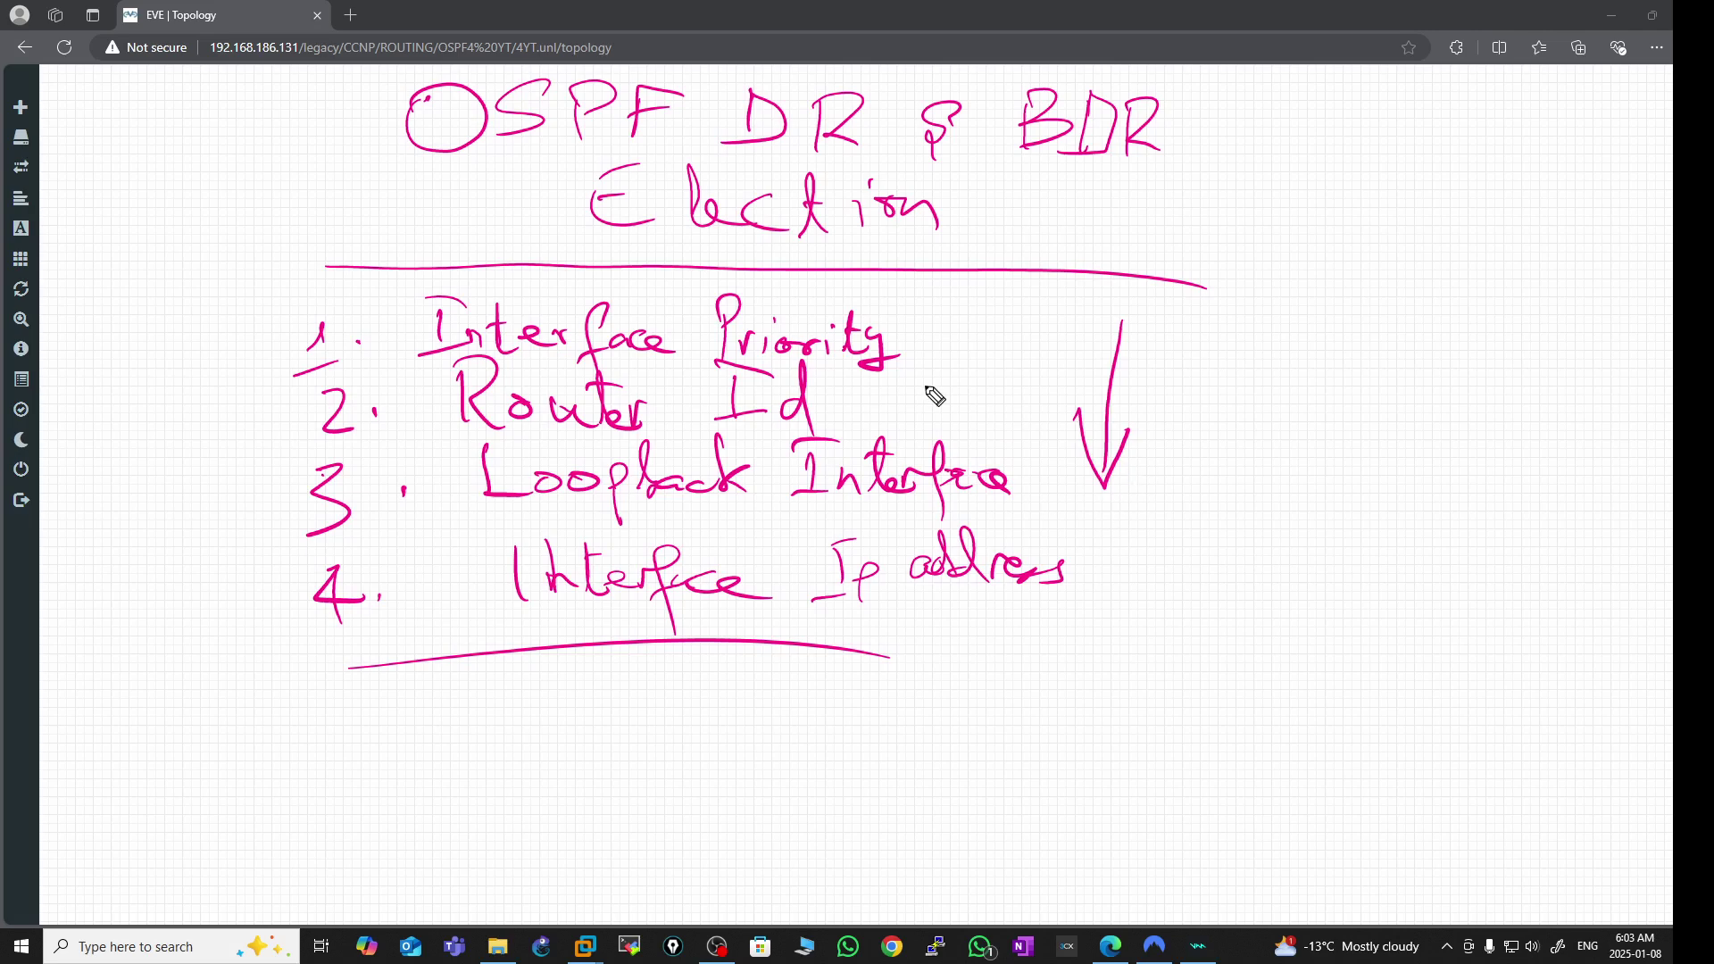
pyautogui.moveTo(727, 155); pyautogui.dragTo(848, 159)
pyautogui.moveTo(1019, 189); pyautogui.dragTo(1139, 207)
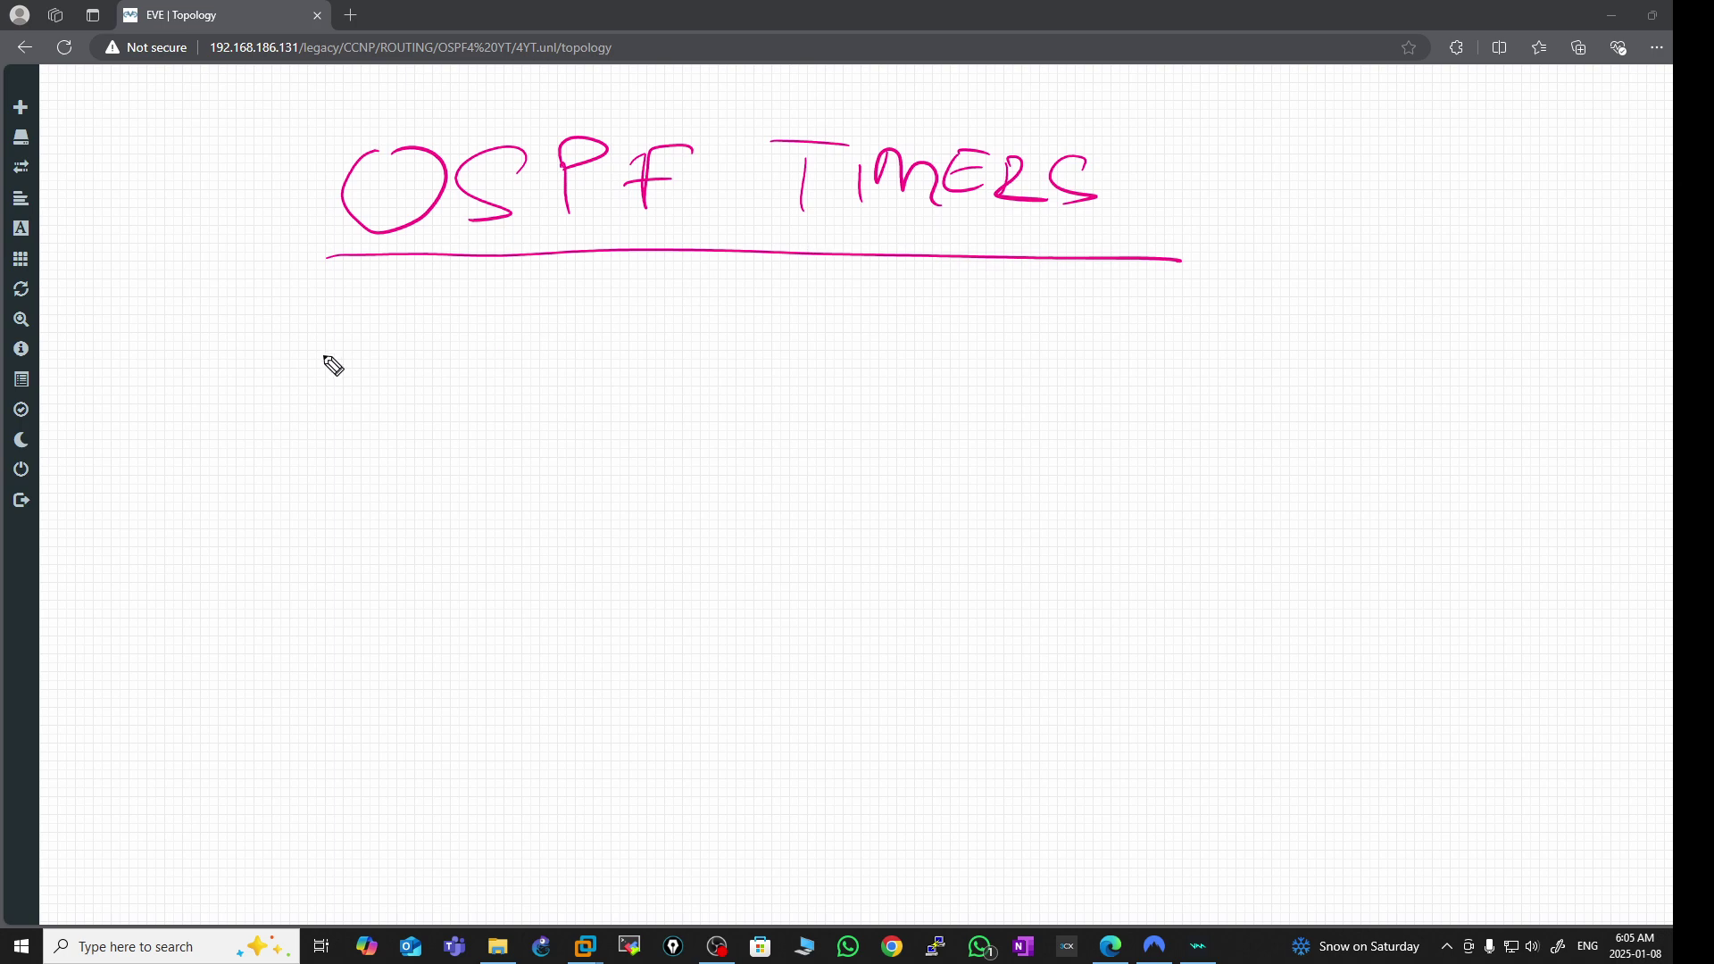
# - Label the router circle under the OSPF TIMERS heading "R" and write "40s" and "DR" beside it, both underlined for emphasis
pyautogui.moveTo(359, 327)
pyautogui.mouseDown()
pyautogui.moveTo(366, 427)
pyautogui.moveTo(357, 312)
pyautogui.moveTo(360, 373)
pyautogui.moveTo(406, 384)
pyautogui.mouseUp()
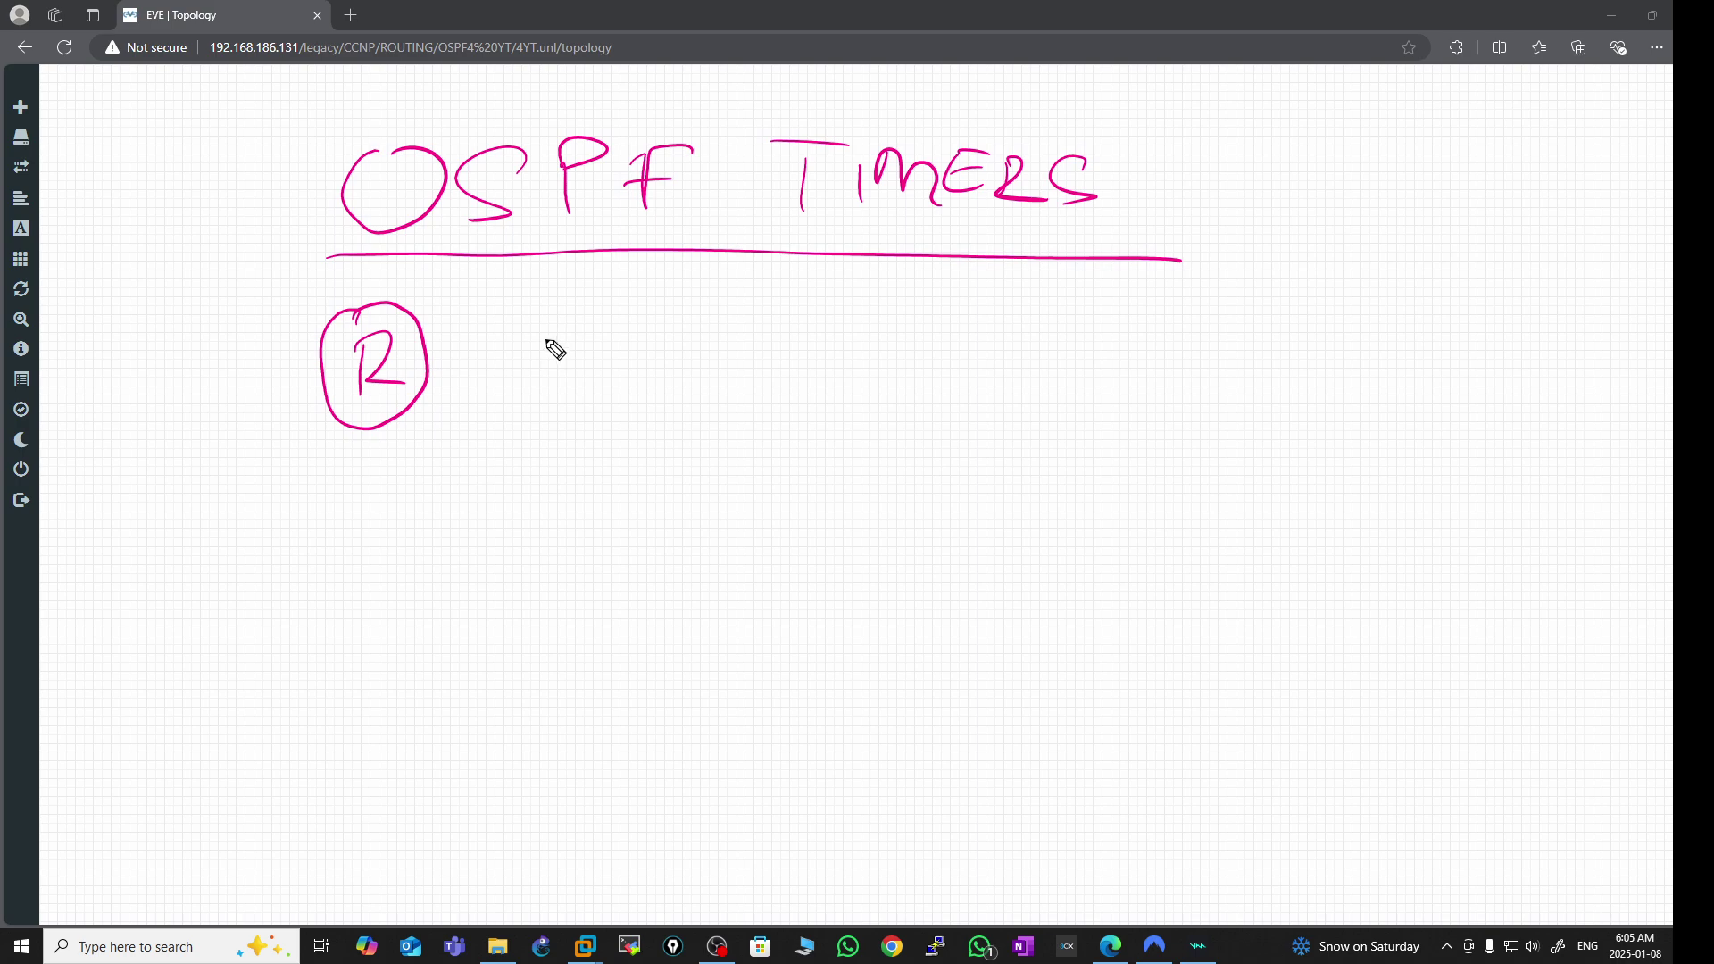
pyautogui.moveTo(555, 340)
pyautogui.mouseDown()
pyautogui.moveTo(522, 368)
pyautogui.moveTo(578, 361)
pyautogui.moveTo(552, 375)
pyautogui.moveTo(607, 342)
pyautogui.moveTo(629, 379)
pyautogui.mouseUp()
pyautogui.moveTo(522, 417); pyautogui.dragTo(621, 407)
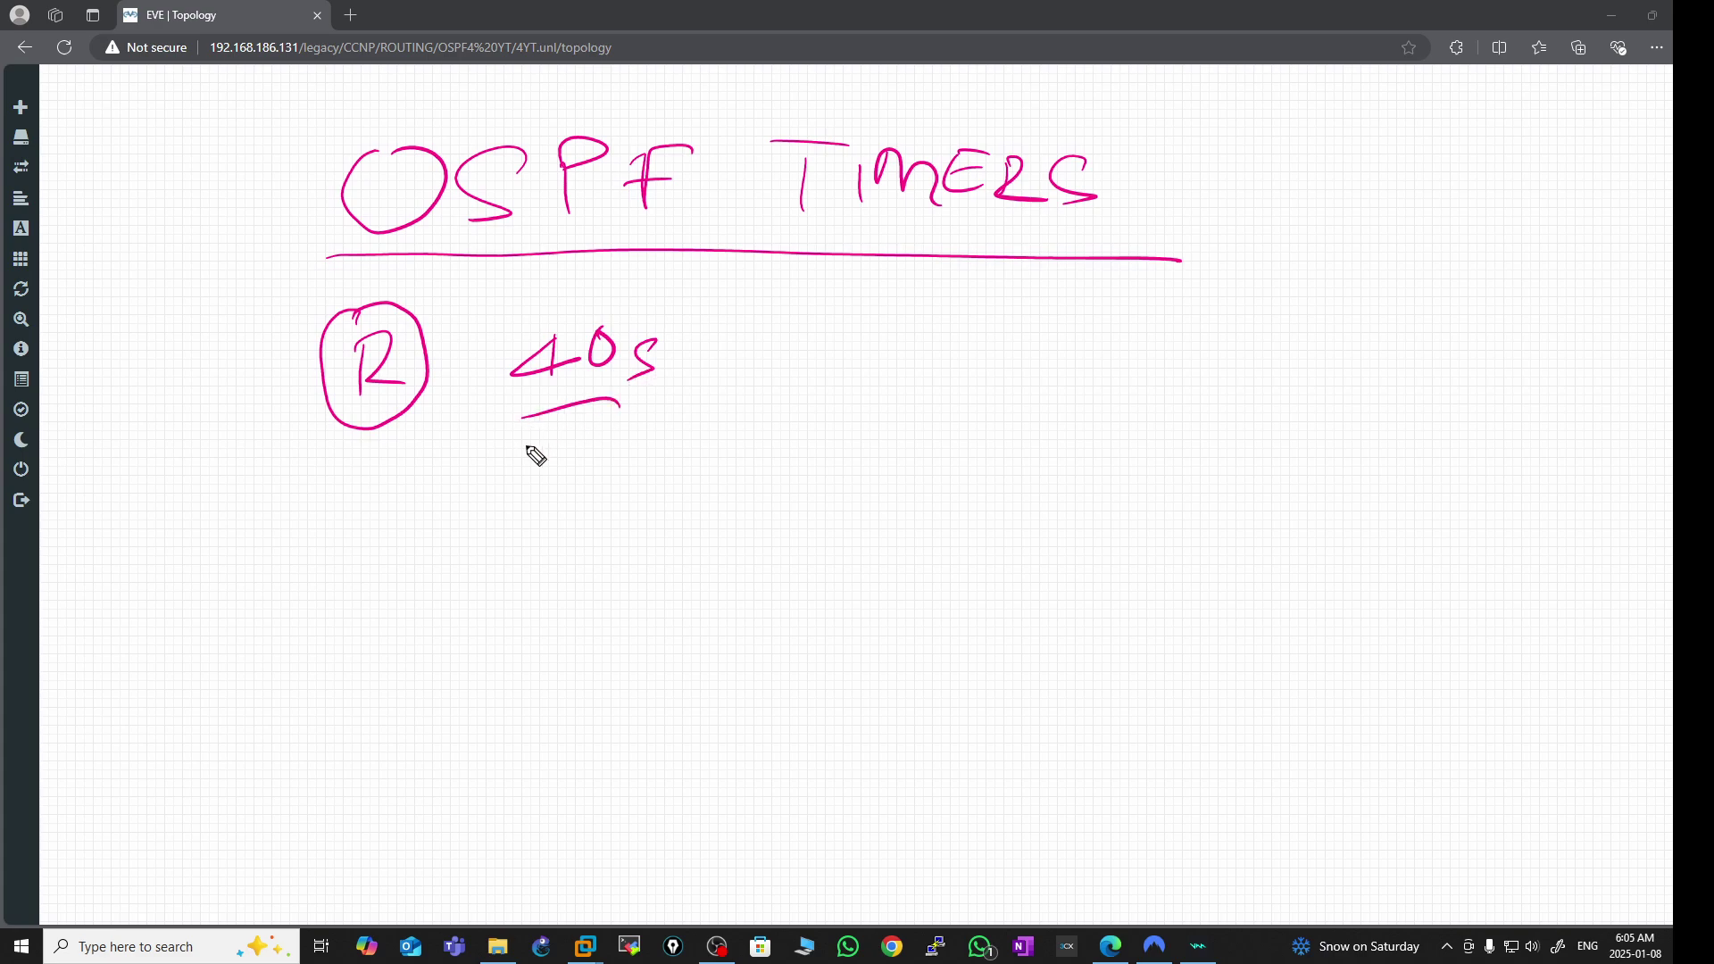
pyautogui.moveTo(527, 446); pyautogui.dragTo(622, 412)
pyautogui.moveTo(842, 351)
pyautogui.mouseDown()
pyautogui.moveTo(834, 330)
pyautogui.moveTo(907, 382)
pyautogui.moveTo(929, 375)
pyautogui.mouseUp()
pyautogui.moveTo(815, 407); pyautogui.dragTo(925, 388)
pyautogui.moveTo(803, 439); pyautogui.dragTo(909, 411)
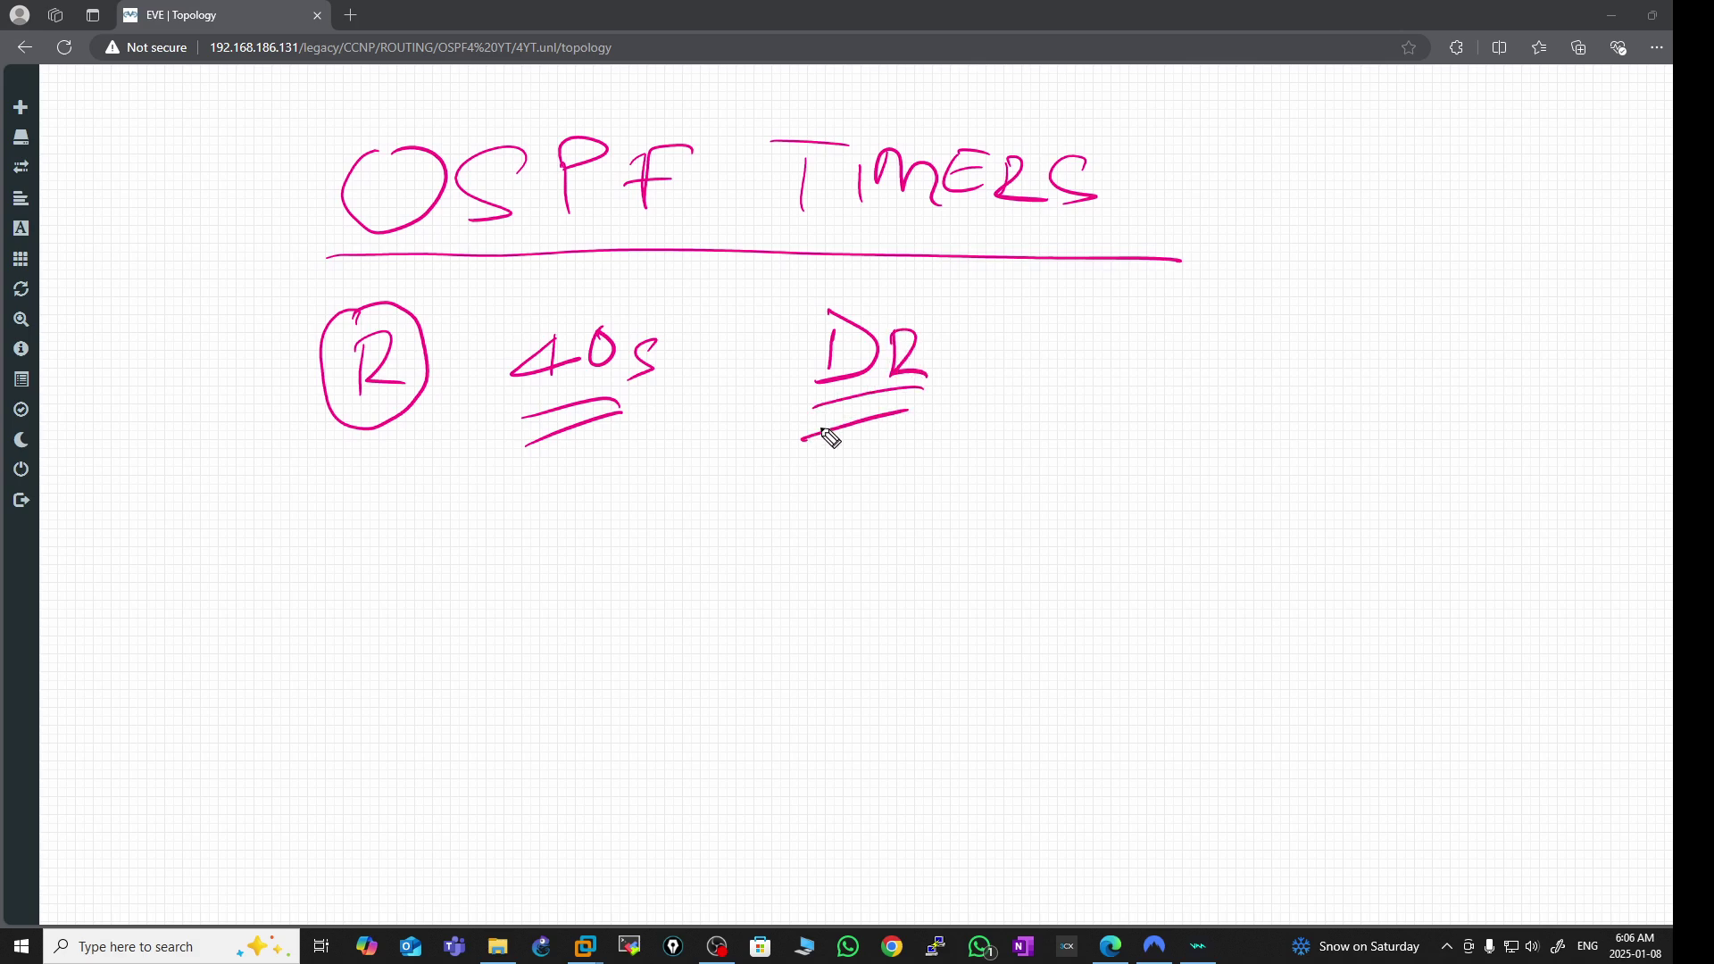
# - Draw a second router labelled R2 linked below the first, and label the upper one "DR" and the lower one "BDR"
pyautogui.moveTo(406, 506)
pyautogui.mouseDown()
pyautogui.moveTo(412, 580)
pyautogui.moveTo(416, 491)
pyautogui.mouseUp()
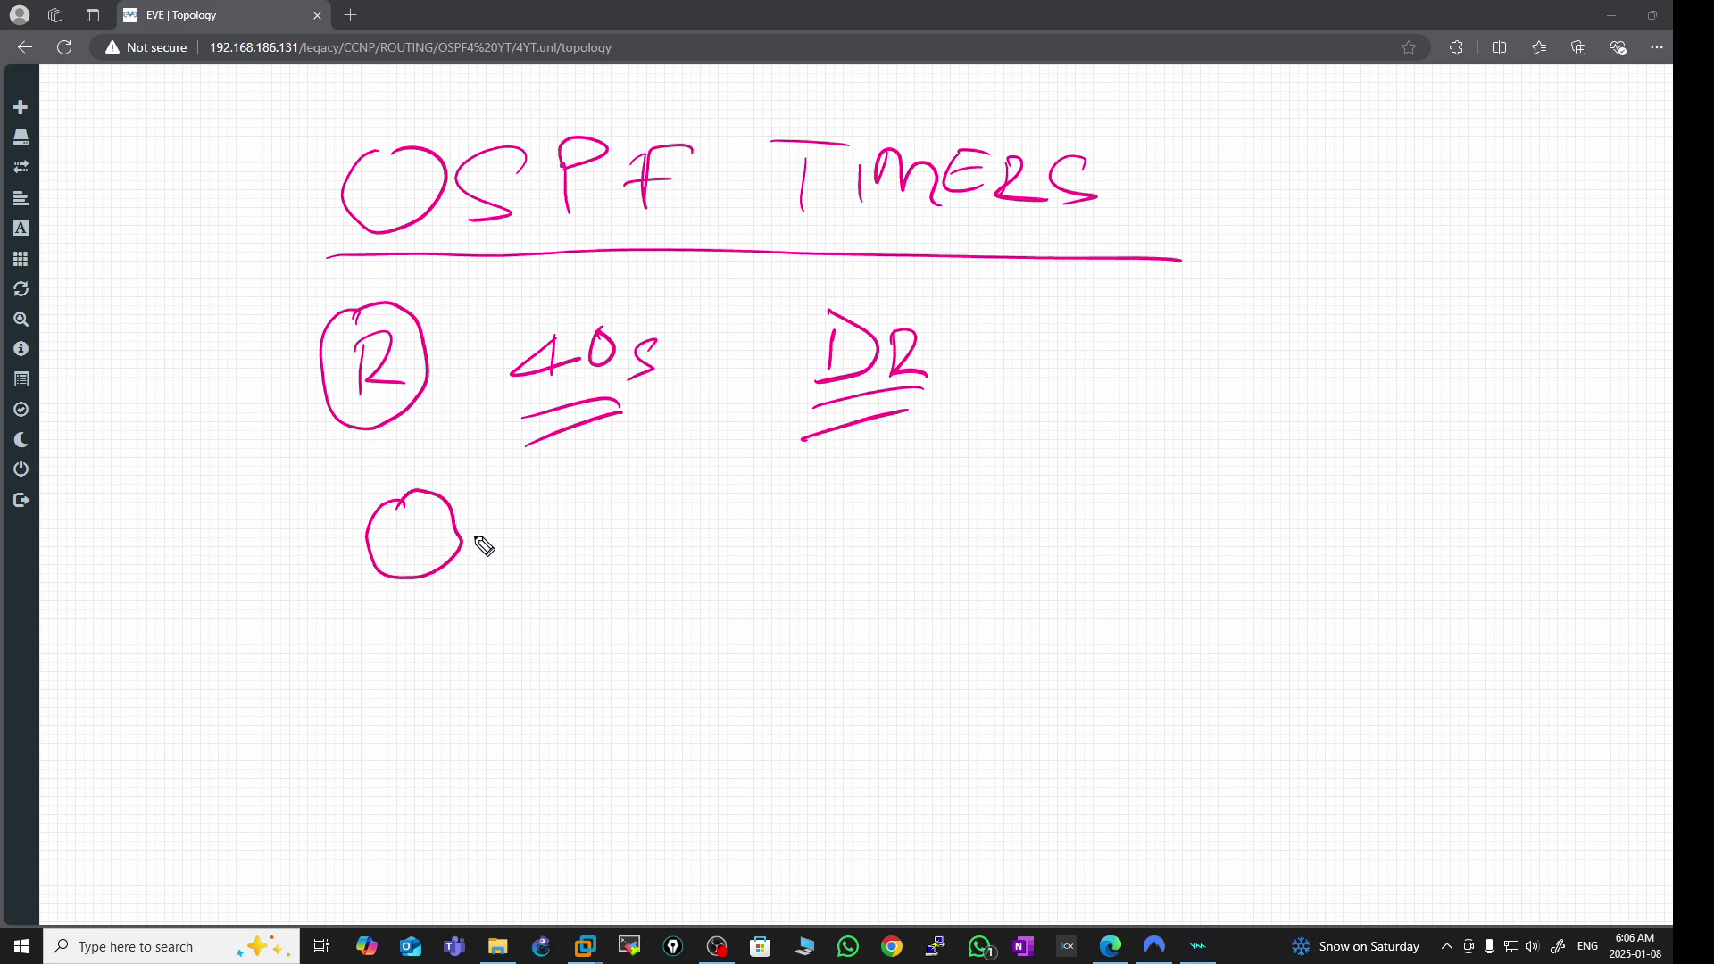
pyautogui.moveTo(482, 526)
pyautogui.mouseDown()
pyautogui.moveTo(483, 560)
pyautogui.moveTo(524, 560)
pyautogui.mouseUp()
pyautogui.moveTo(529, 534); pyautogui.dragTo(563, 556)
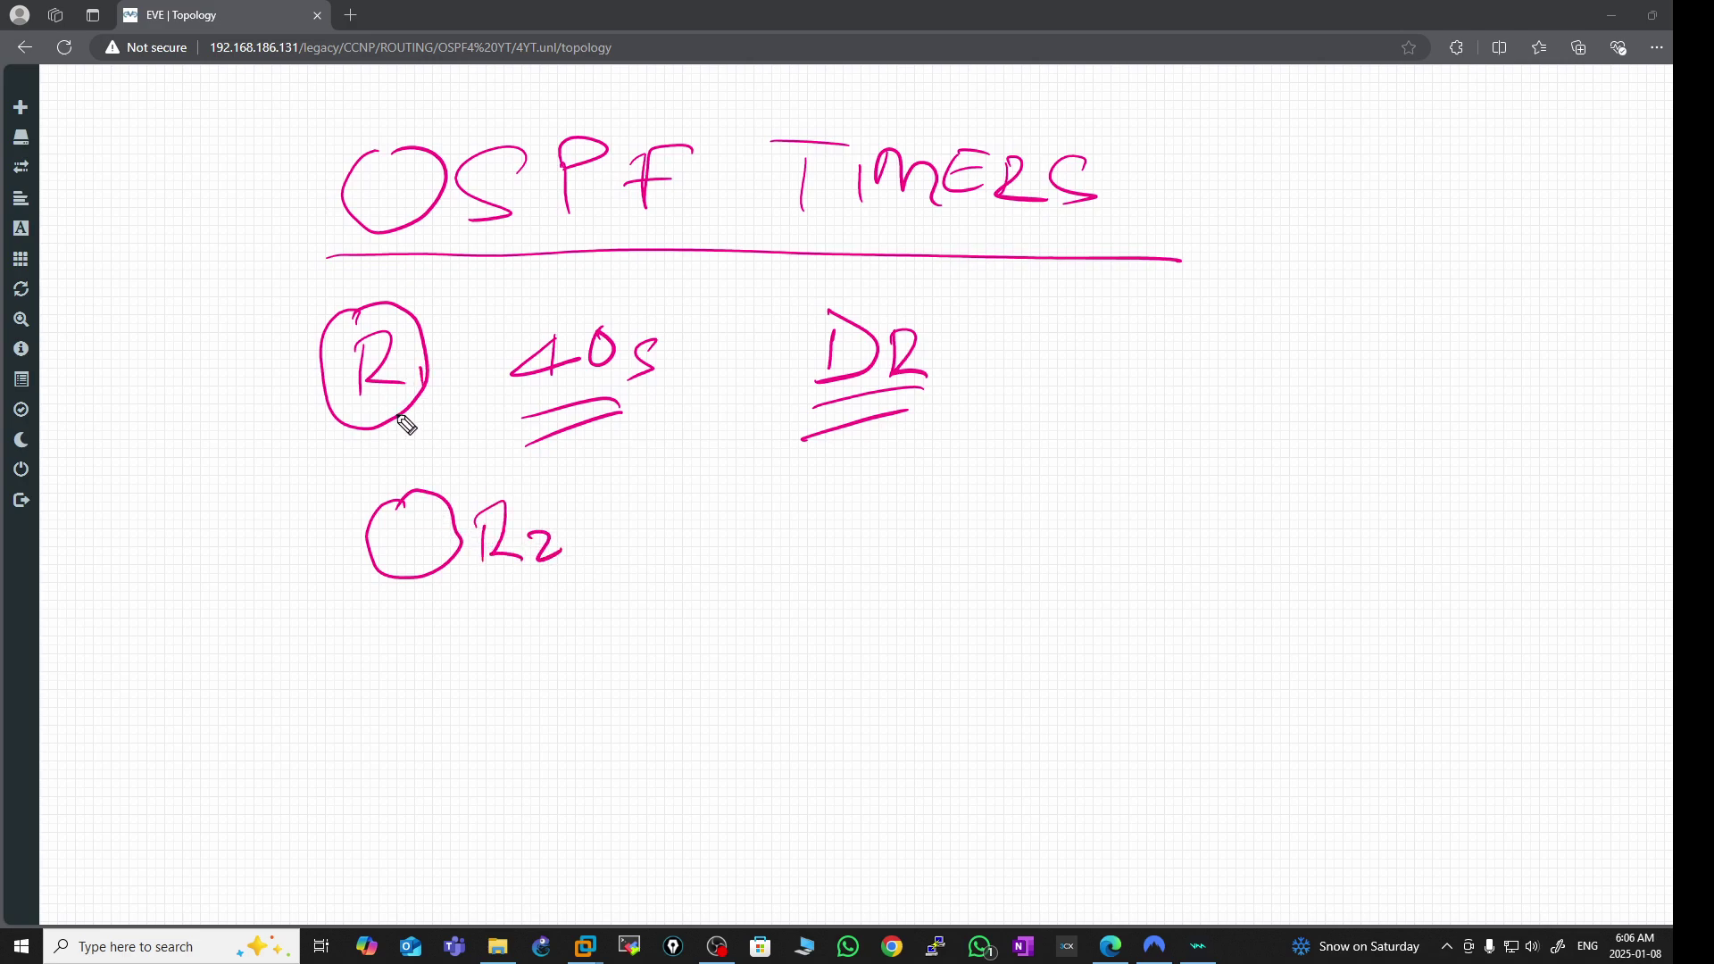
pyautogui.moveTo(396, 411)
pyautogui.mouseDown()
pyautogui.moveTo(412, 482)
pyautogui.moveTo(492, 516)
pyautogui.mouseUp()
pyautogui.moveTo(257, 349)
pyautogui.mouseDown()
pyautogui.moveTo(258, 386)
pyautogui.moveTo(295, 361)
pyautogui.moveTo(323, 379)
pyautogui.mouseUp()
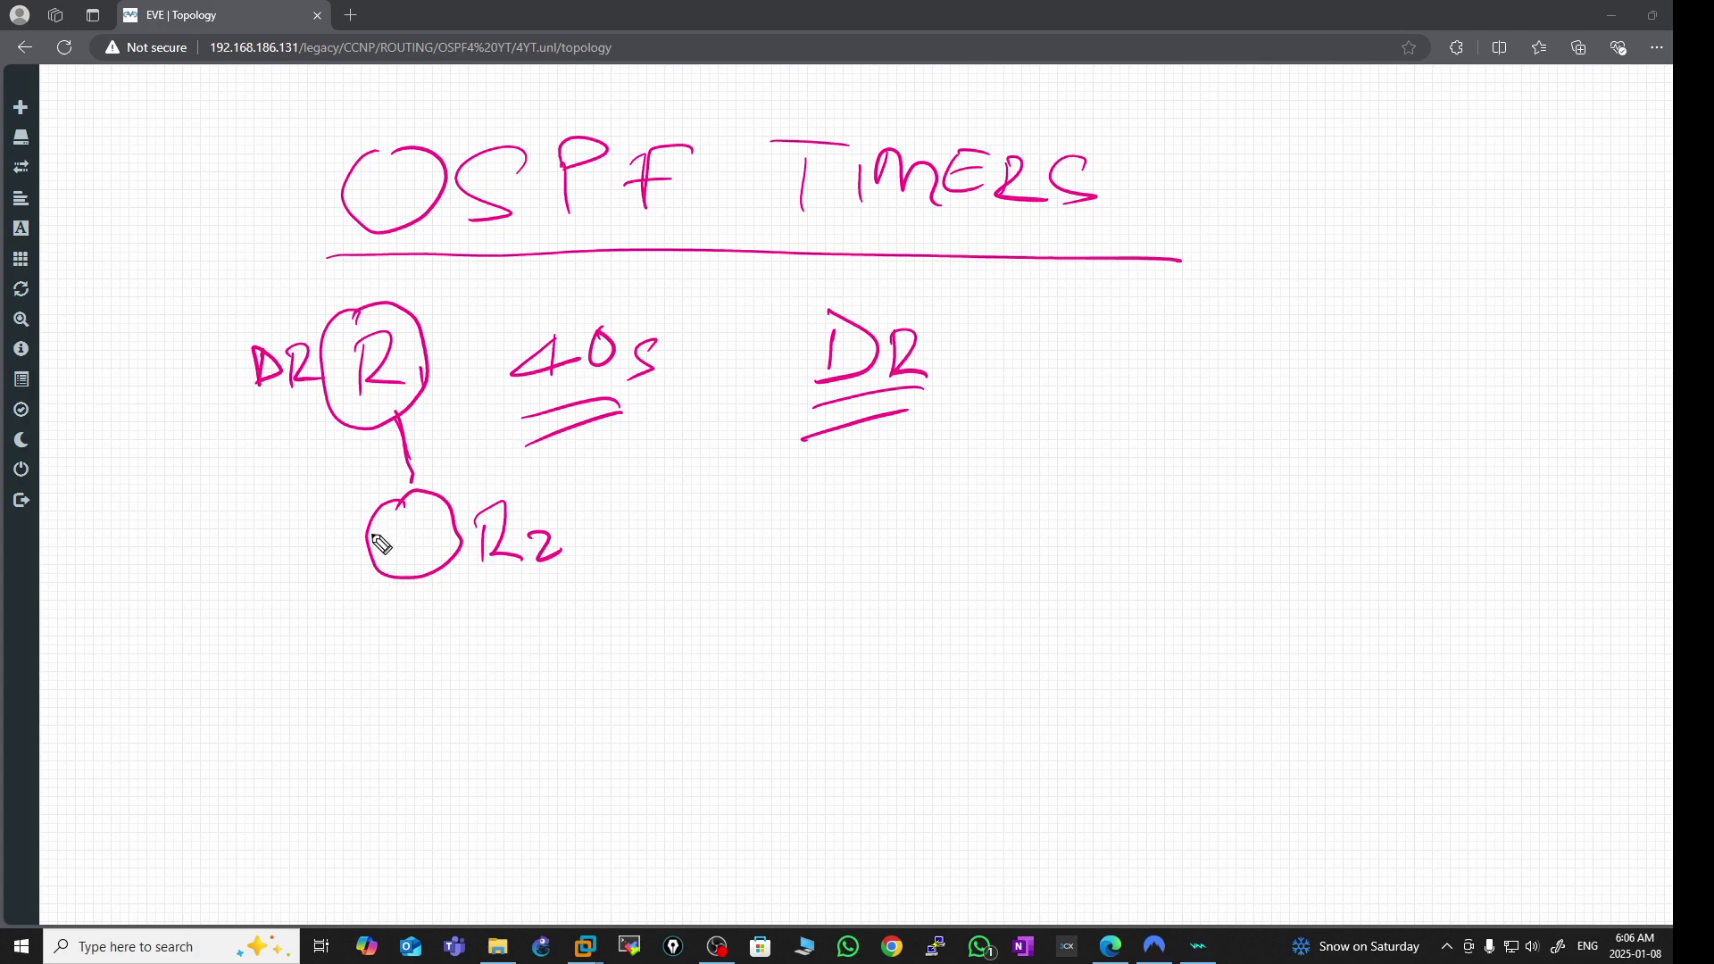
pyautogui.moveTo(300, 548)
pyautogui.mouseDown()
pyautogui.moveTo(307, 586)
pyautogui.moveTo(329, 559)
pyautogui.moveTo(373, 572)
pyautogui.mouseUp()
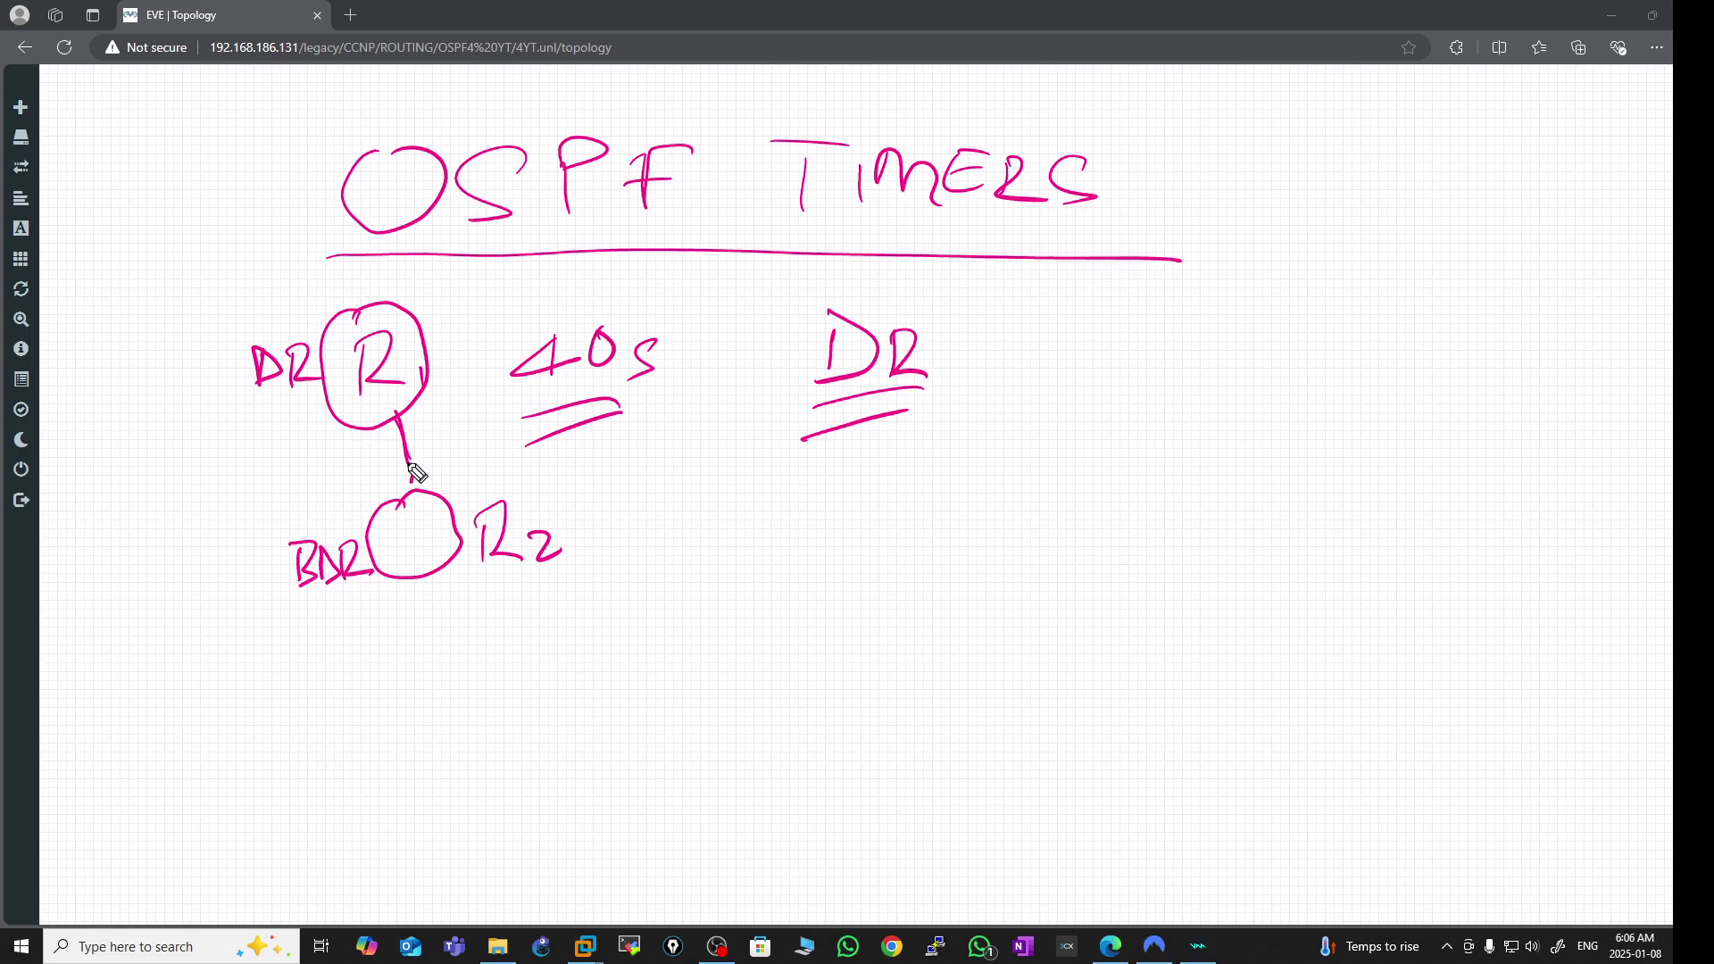
# - Thicken the link between the two routers, underline the BDR router circle, and cross out the link
pyautogui.moveTo(399, 421); pyautogui.dragTo(412, 464)
pyautogui.moveTo(375, 578); pyautogui.dragTo(412, 585)
pyautogui.moveTo(436, 427)
pyautogui.mouseDown()
pyautogui.moveTo(390, 473)
pyautogui.moveTo(454, 469)
pyautogui.mouseUp()
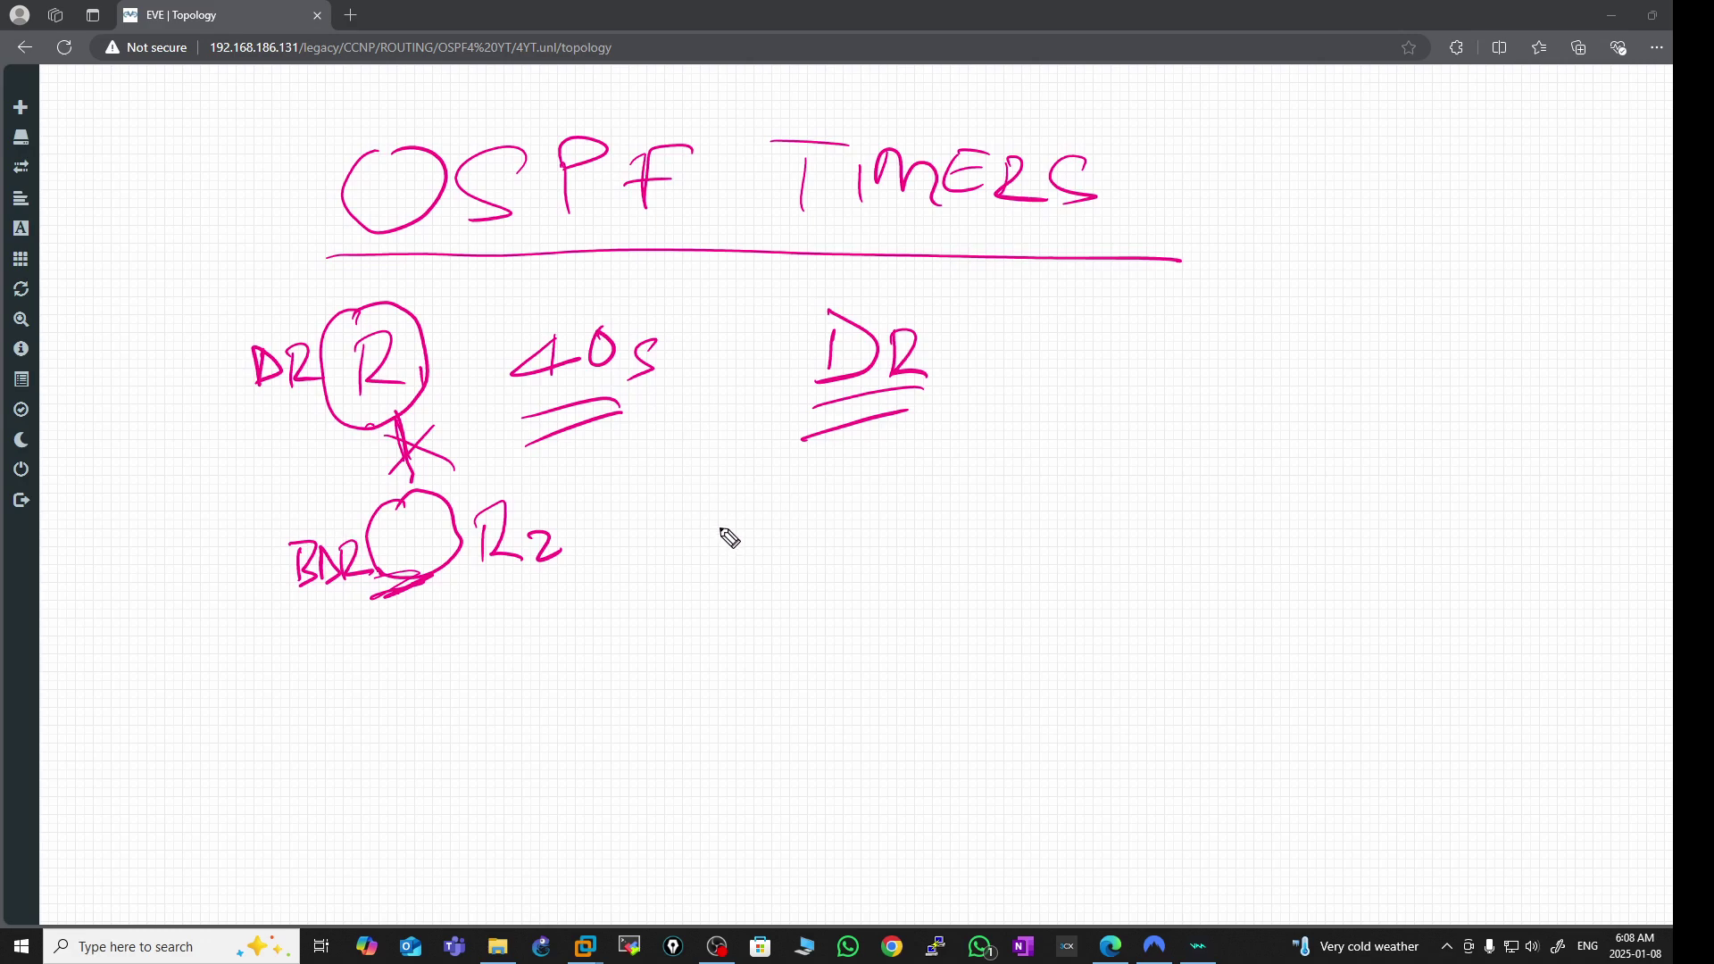
# - Write "Hello : 10s" under the underlined DR note and underline the 10s value
pyautogui.moveTo(740, 482)
pyautogui.mouseDown()
pyautogui.moveTo(737, 541)
pyautogui.moveTo(766, 536)
pyautogui.mouseUp()
pyautogui.moveTo(738, 511); pyautogui.dragTo(871, 541)
pyautogui.moveTo(897, 507)
pyautogui.mouseDown()
pyautogui.moveTo(886, 528)
pyautogui.moveTo(906, 509)
pyautogui.moveTo(981, 510)
pyautogui.moveTo(1038, 533)
pyautogui.moveTo(1091, 487)
pyautogui.moveTo(1132, 537)
pyautogui.mouseUp()
pyautogui.click(970, 535)
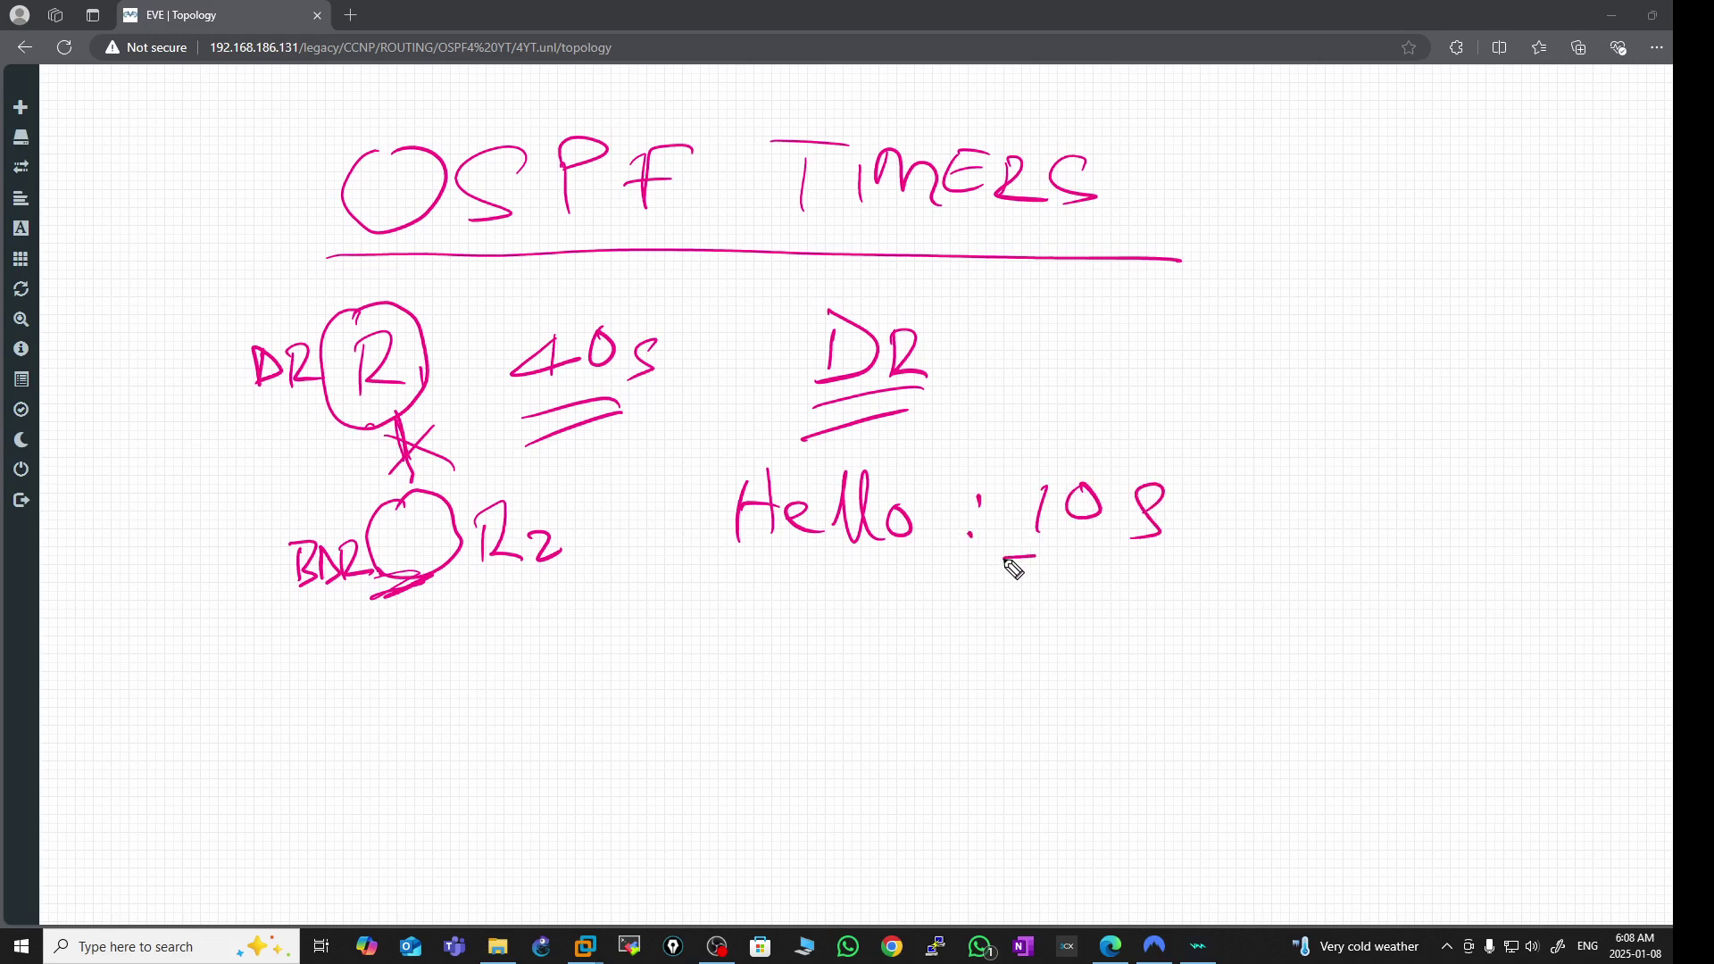
pyautogui.moveTo(1004, 558); pyautogui.dragTo(1132, 553)
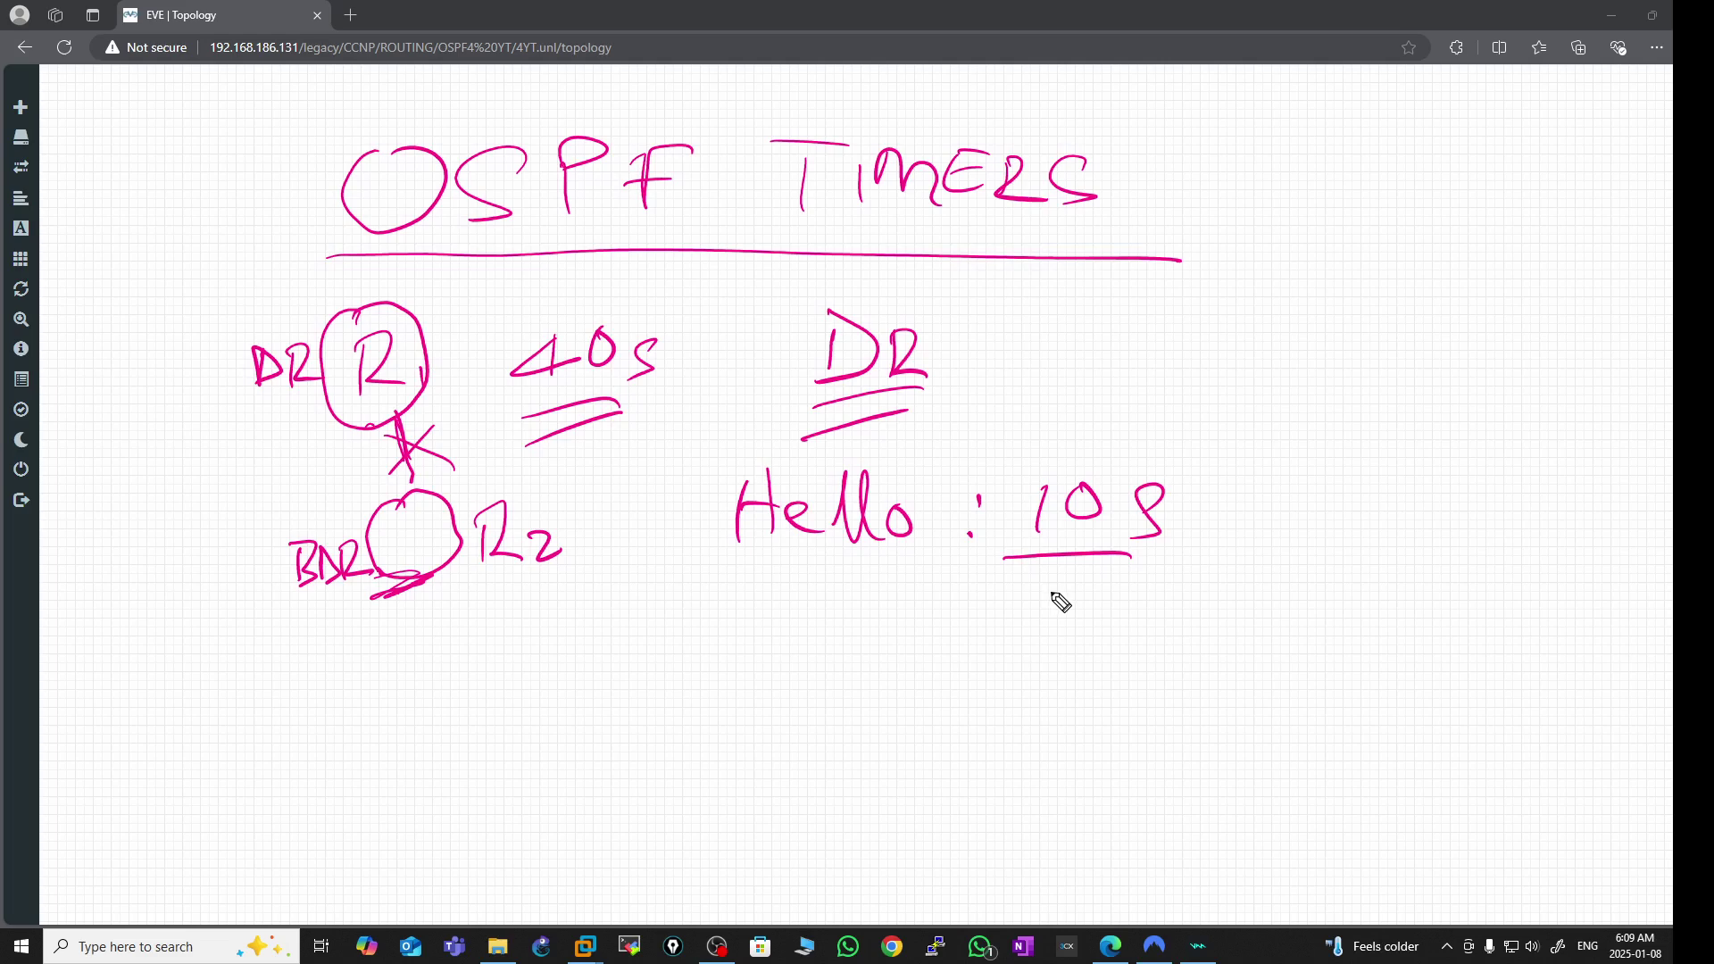
# - Write "40s" below the Hello timer with an arrow to the word "Dead", and underline "Dead"
pyautogui.moveTo(1033, 613)
pyautogui.mouseDown()
pyautogui.moveTo(1018, 654)
pyautogui.moveTo(1080, 636)
pyautogui.moveTo(1092, 612)
pyautogui.moveTo(1152, 661)
pyautogui.moveTo(1063, 619)
pyautogui.moveTo(1058, 649)
pyautogui.mouseUp()
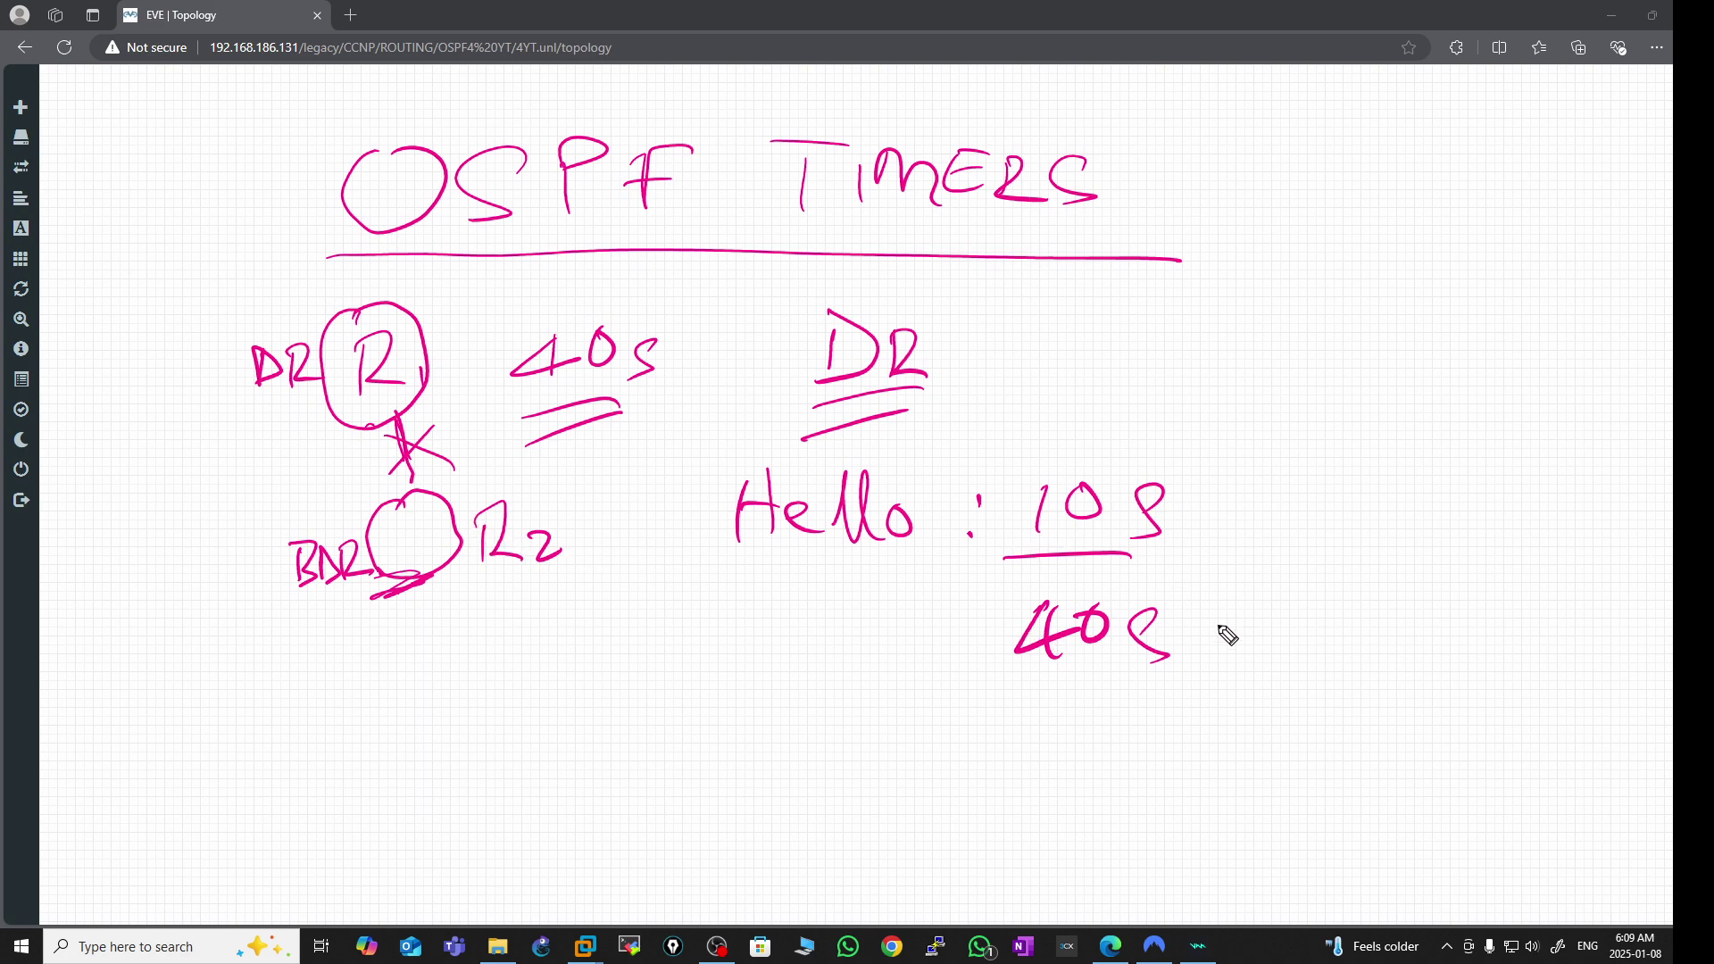
pyautogui.moveTo(1216, 643)
pyautogui.mouseDown()
pyautogui.moveTo(1290, 639)
pyautogui.moveTo(1259, 659)
pyautogui.mouseUp()
pyautogui.moveTo(1356, 583)
pyautogui.mouseDown()
pyautogui.moveTo(1347, 645)
pyautogui.moveTo(1482, 641)
pyautogui.mouseUp()
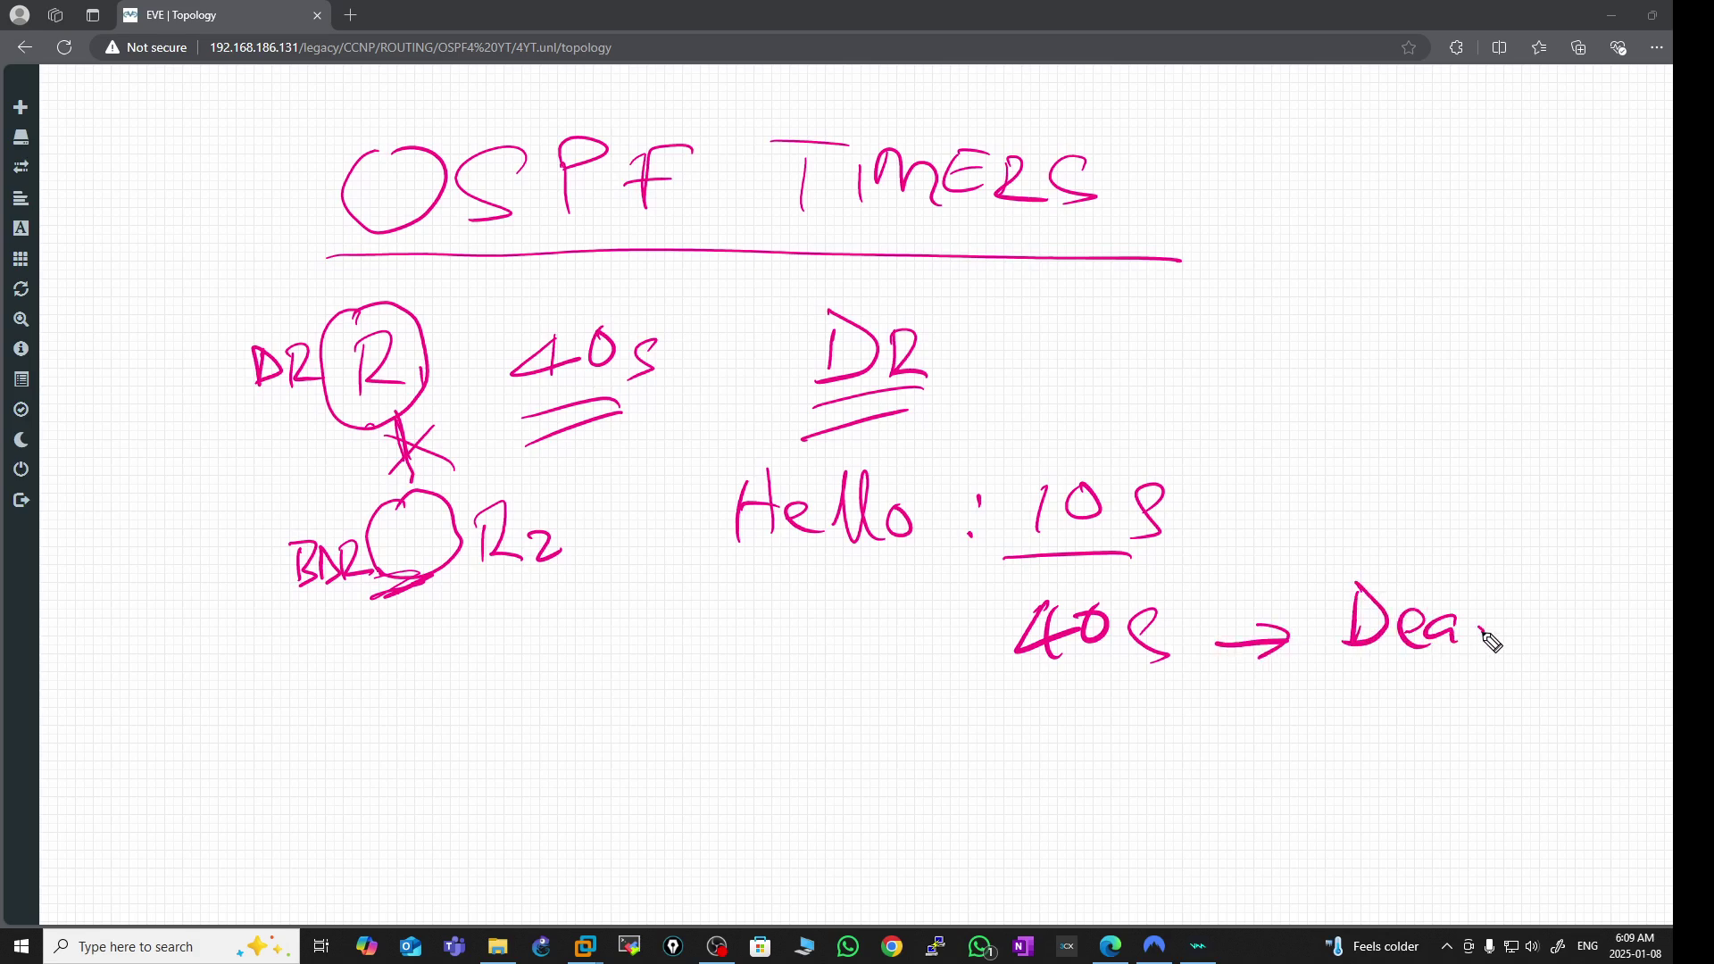
pyautogui.moveTo(1500, 565); pyautogui.dragTo(1495, 642)
pyautogui.moveTo(1348, 667)
pyautogui.mouseDown()
pyautogui.moveTo(1486, 654)
pyautogui.moveTo(1470, 673)
pyautogui.mouseUp()
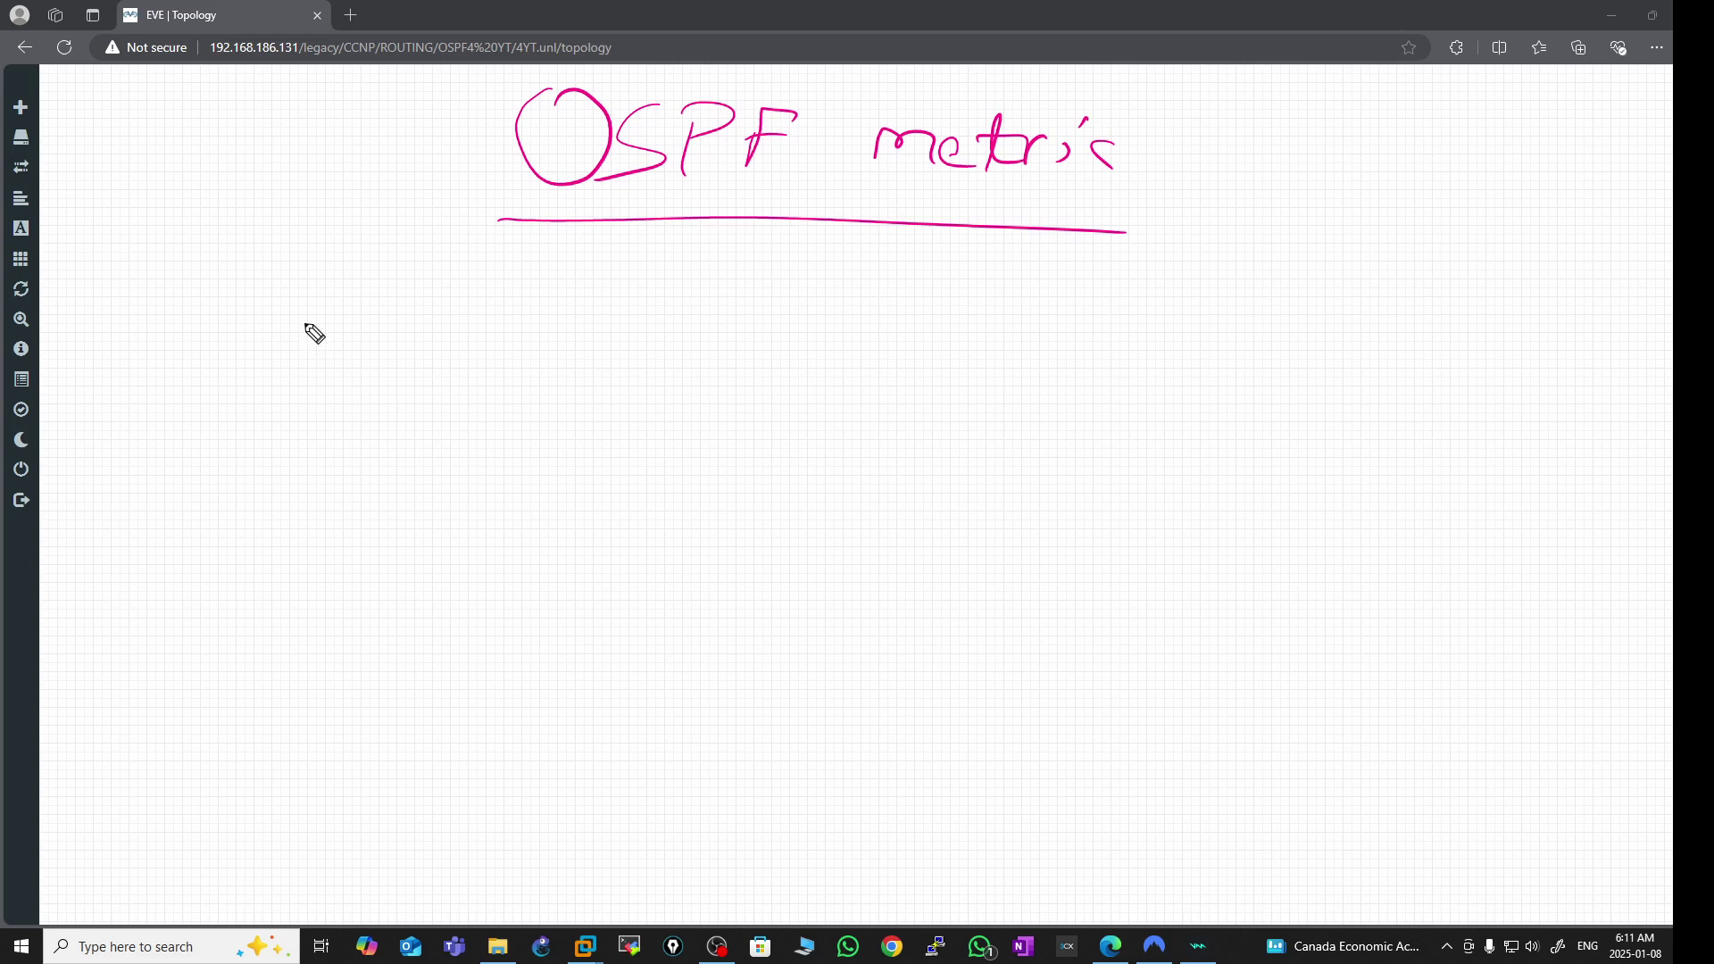
# - Write "Cost =" beneath the OSPF metric heading and underline the word "Cost"
pyautogui.moveTo(282, 263)
pyautogui.mouseDown()
pyautogui.moveTo(276, 332)
pyautogui.moveTo(309, 327)
pyautogui.mouseUp()
pyautogui.moveTo(320, 284)
pyautogui.mouseDown()
pyautogui.moveTo(304, 311)
pyautogui.moveTo(341, 299)
pyautogui.moveTo(400, 321)
pyautogui.mouseUp()
pyautogui.moveTo(413, 261); pyautogui.dragTo(448, 321)
pyautogui.moveTo(398, 298); pyautogui.dragTo(447, 277)
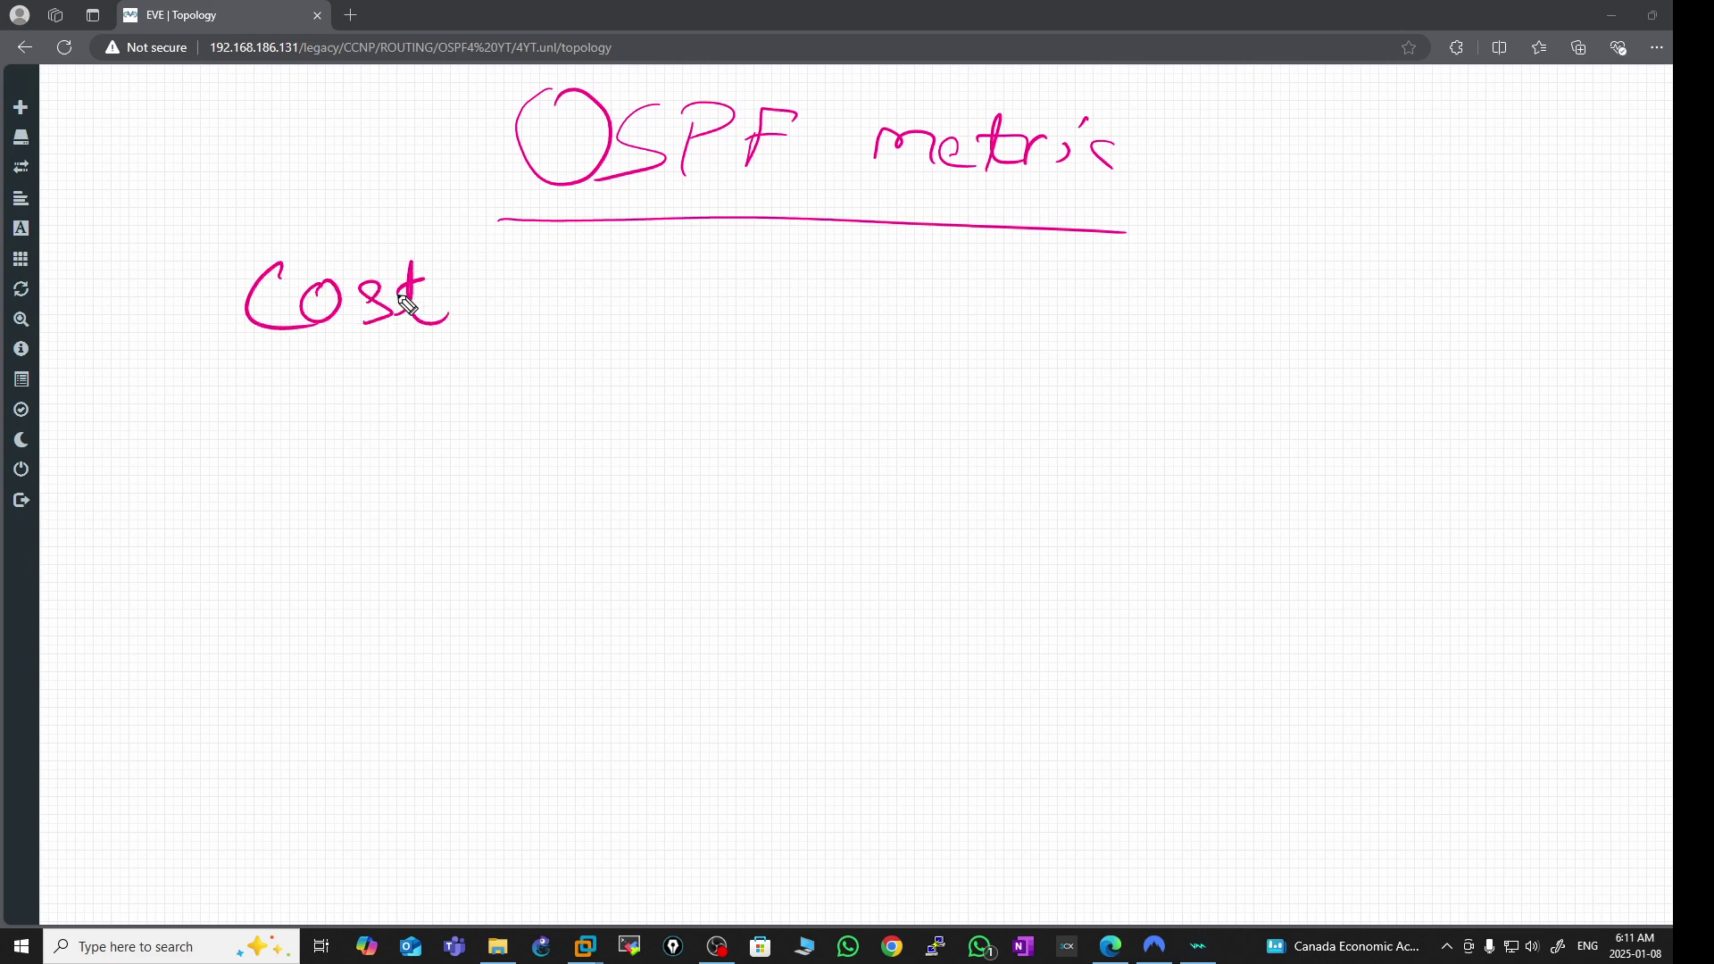
pyautogui.moveTo(248, 374); pyautogui.dragTo(442, 343)
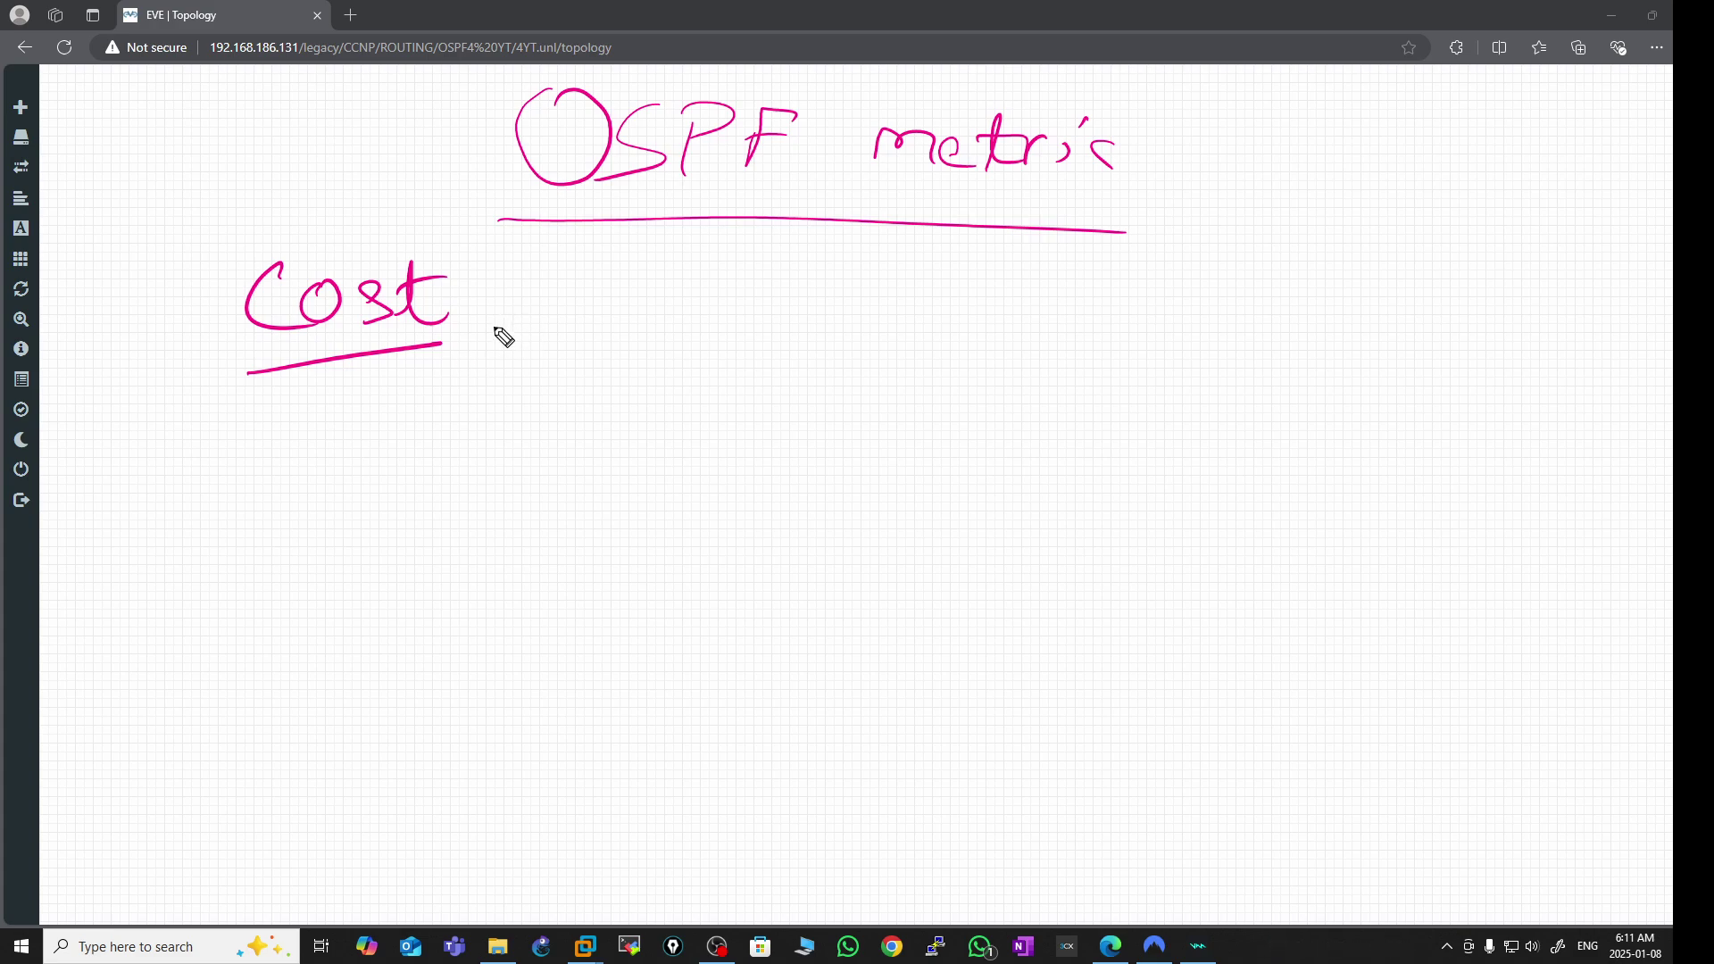
pyautogui.moveTo(490, 328); pyautogui.dragTo(547, 317)
pyautogui.moveTo(487, 304); pyautogui.dragTo(539, 296)
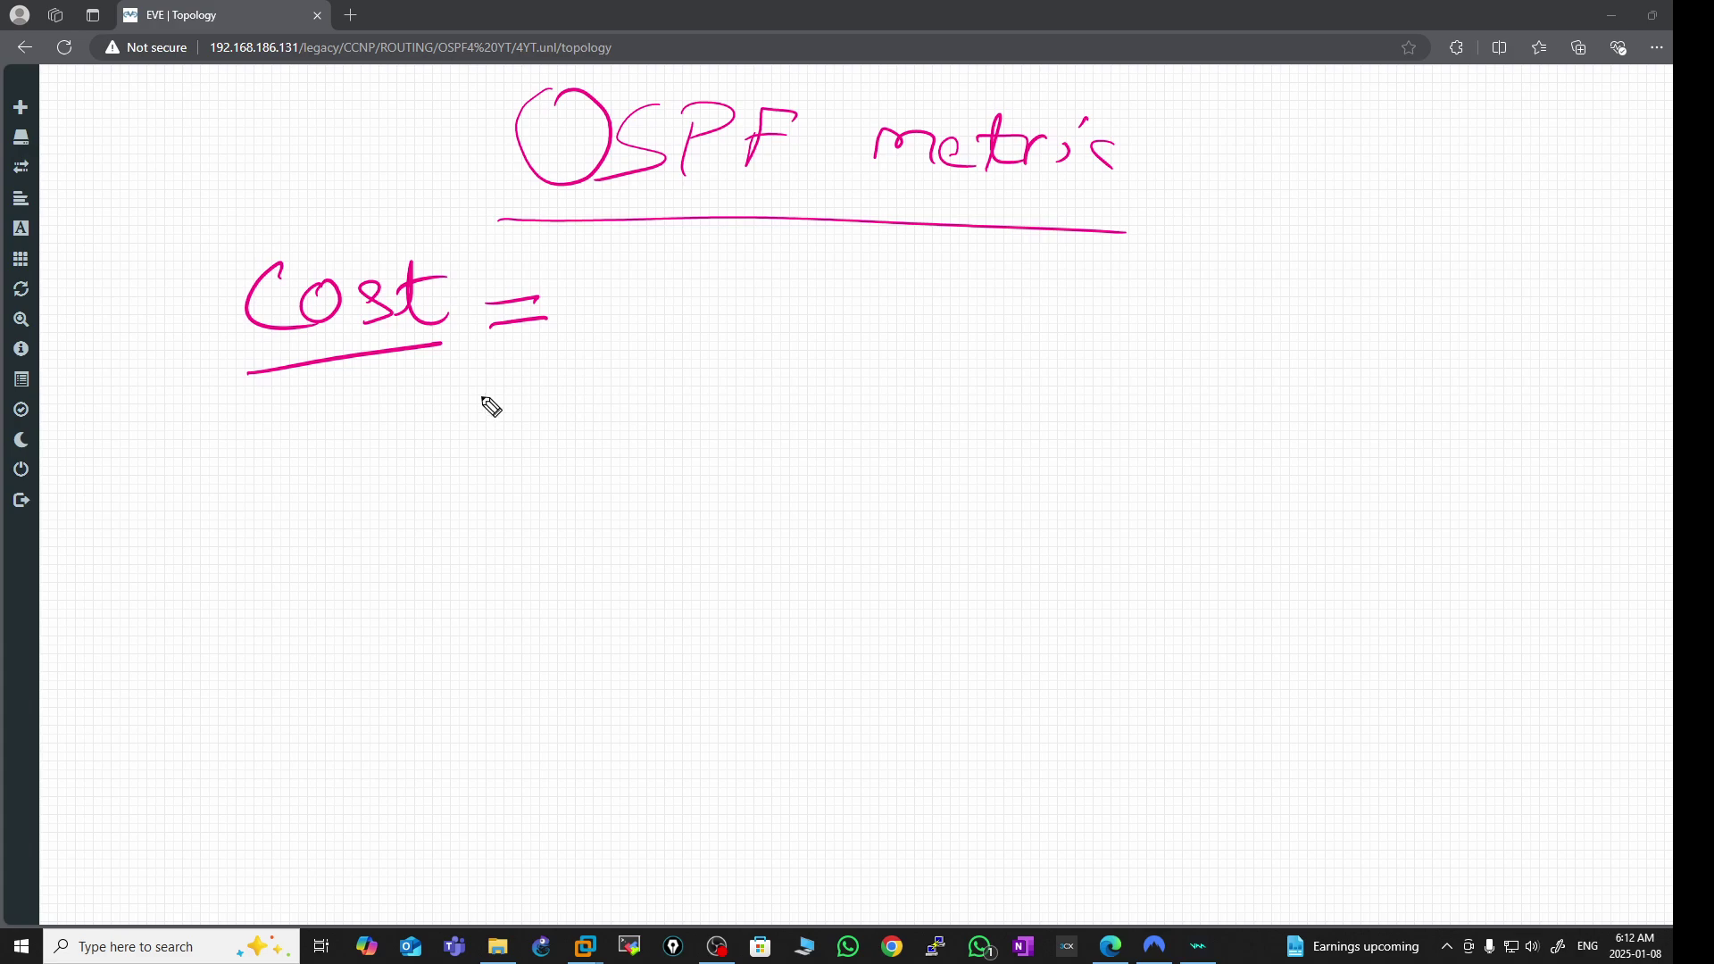
# - Write "Higher BW ⇒ better cost" below the Cost line and double-underline "Higher BW"
pyautogui.moveTo(487, 354)
pyautogui.mouseDown()
pyautogui.moveTo(482, 403)
pyautogui.moveTo(695, 370)
pyautogui.moveTo(745, 401)
pyautogui.moveTo(754, 375)
pyautogui.moveTo(747, 400)
pyautogui.moveTo(832, 352)
pyautogui.moveTo(883, 382)
pyautogui.moveTo(983, 386)
pyautogui.mouseUp()
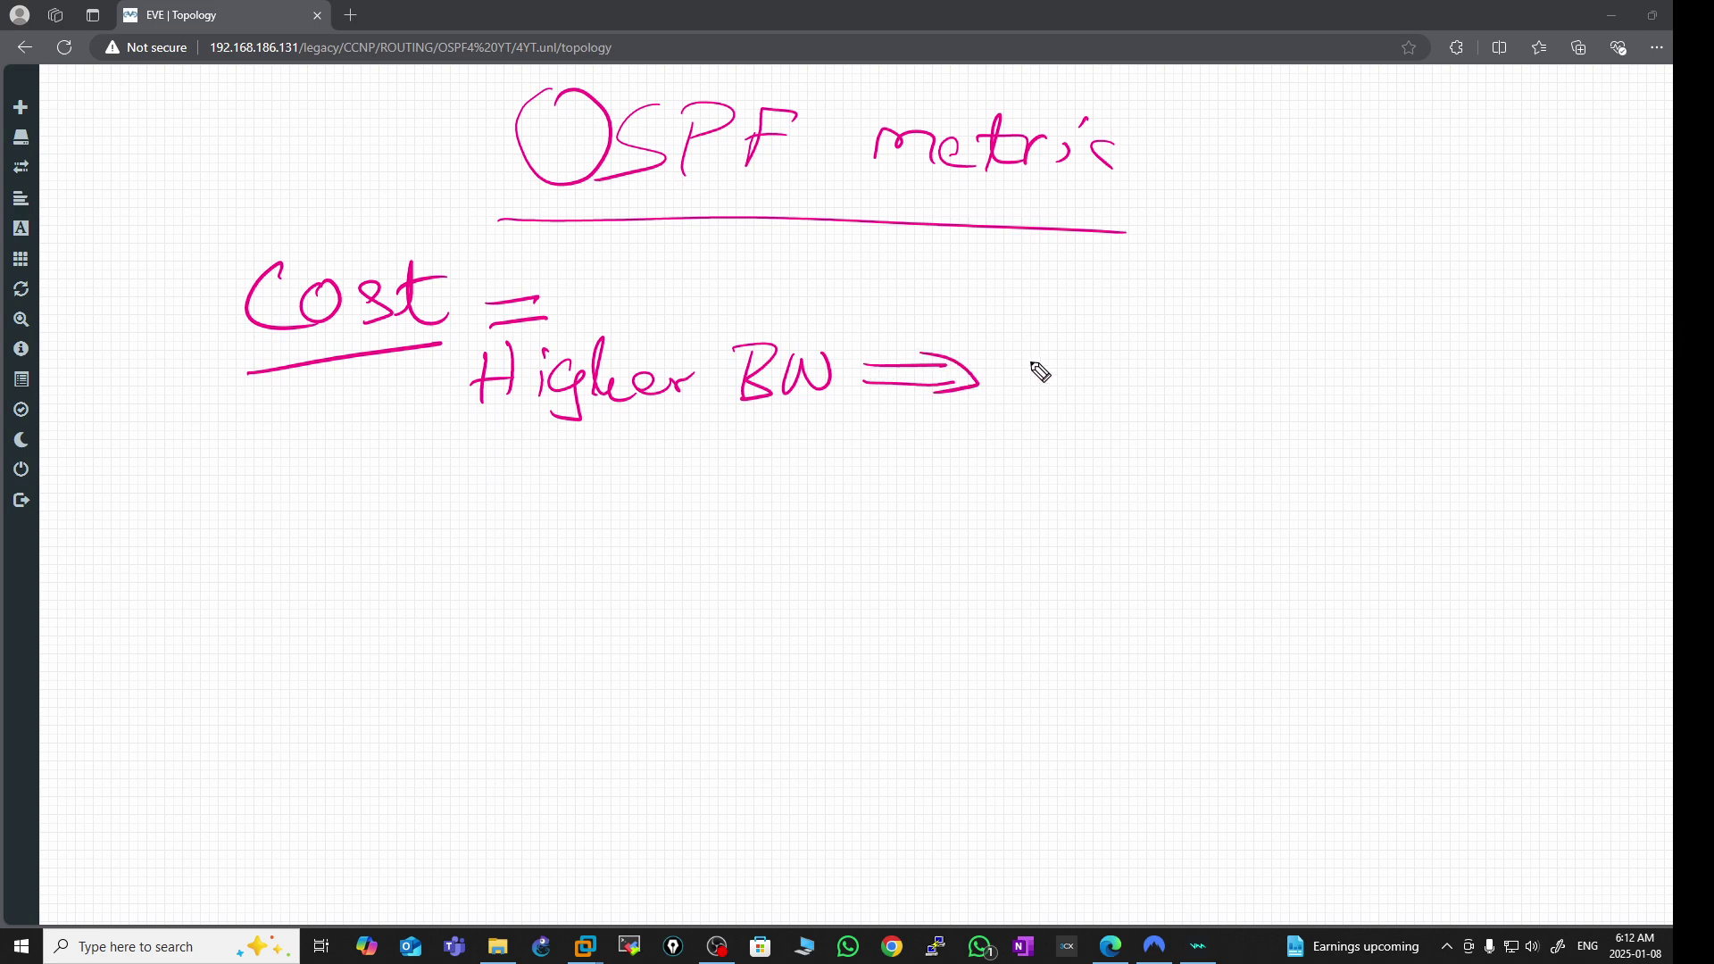
pyautogui.moveTo(1050, 333)
pyautogui.mouseDown()
pyautogui.moveTo(1029, 378)
pyautogui.moveTo(1118, 384)
pyautogui.moveTo(1140, 337)
pyautogui.moveTo(1203, 370)
pyautogui.moveTo(1187, 378)
pyautogui.moveTo(1242, 356)
pyautogui.moveTo(1371, 367)
pyautogui.mouseUp()
pyautogui.moveTo(1390, 336)
pyautogui.mouseDown()
pyautogui.moveTo(1376, 371)
pyautogui.moveTo(1415, 357)
pyautogui.mouseUp()
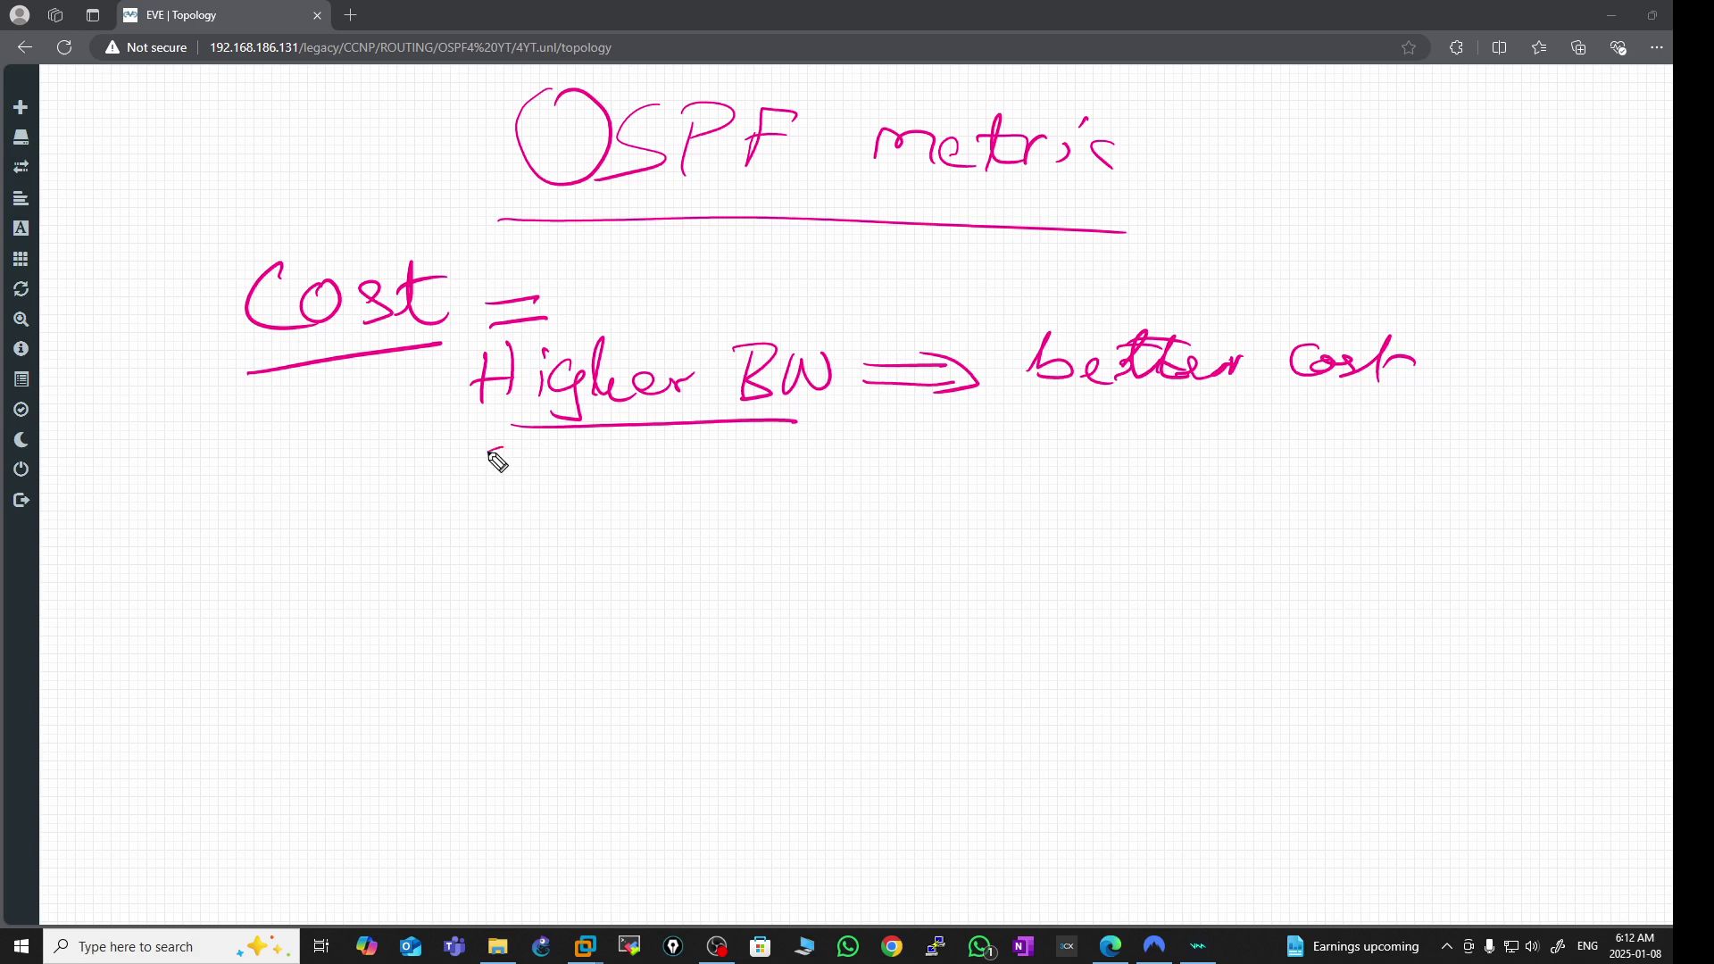
pyautogui.moveTo(488, 451); pyautogui.dragTo(740, 444)
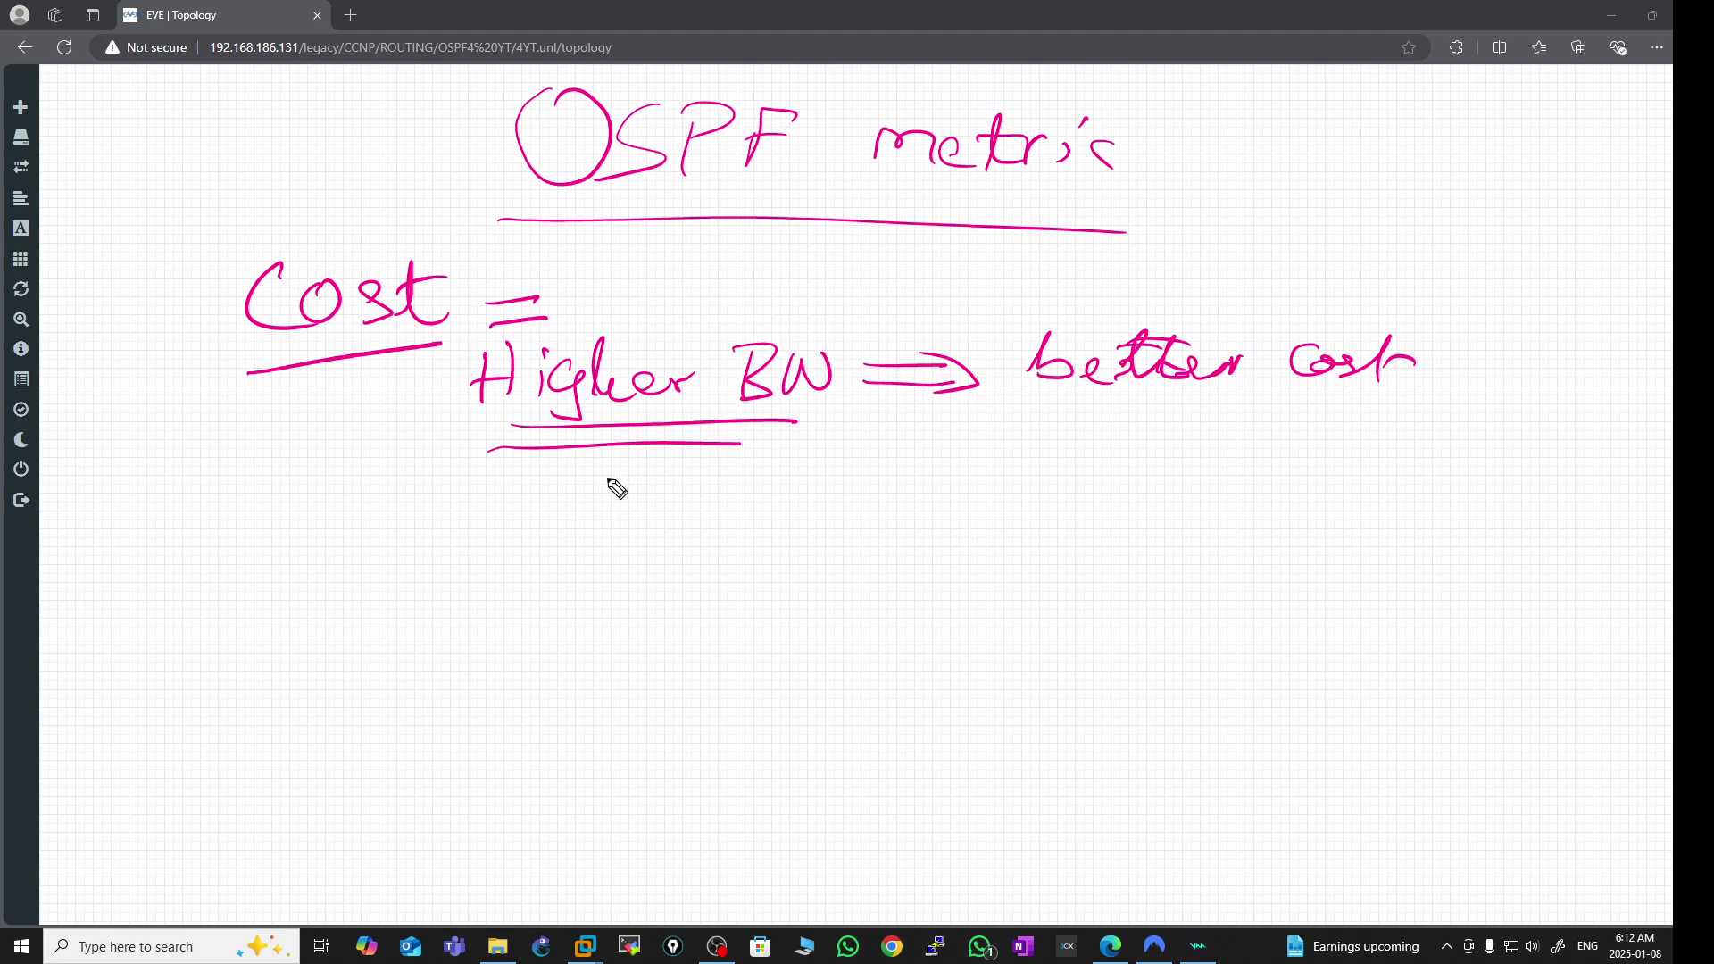
# - Write "Dijstra algorithm" below the Higher BW line and double-underline "Dijstra"
pyautogui.moveTo(597, 458); pyautogui.dragTo(604, 516)
pyautogui.moveTo(667, 478)
pyautogui.mouseDown()
pyautogui.moveTo(665, 507)
pyautogui.moveTo(674, 465)
pyautogui.moveTo(678, 525)
pyautogui.mouseUp()
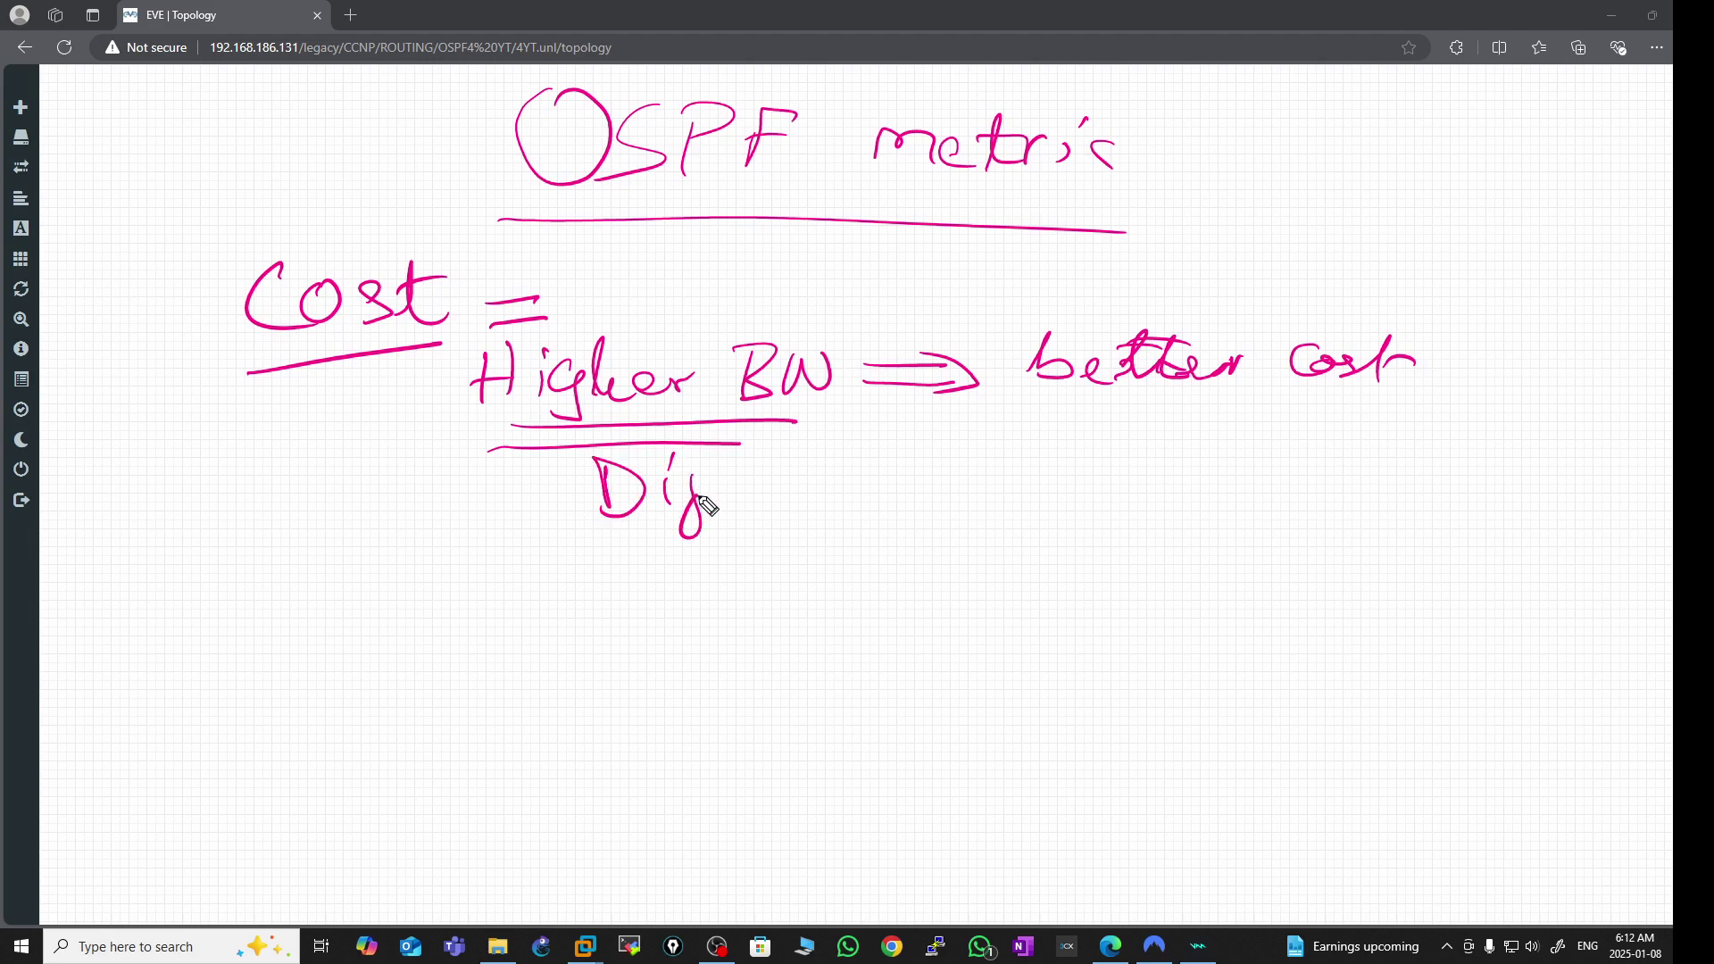
pyautogui.moveTo(728, 474)
pyautogui.mouseDown()
pyautogui.moveTo(710, 510)
pyautogui.moveTo(789, 473)
pyautogui.mouseUp()
pyautogui.moveTo(809, 475); pyautogui.dragTo(815, 491)
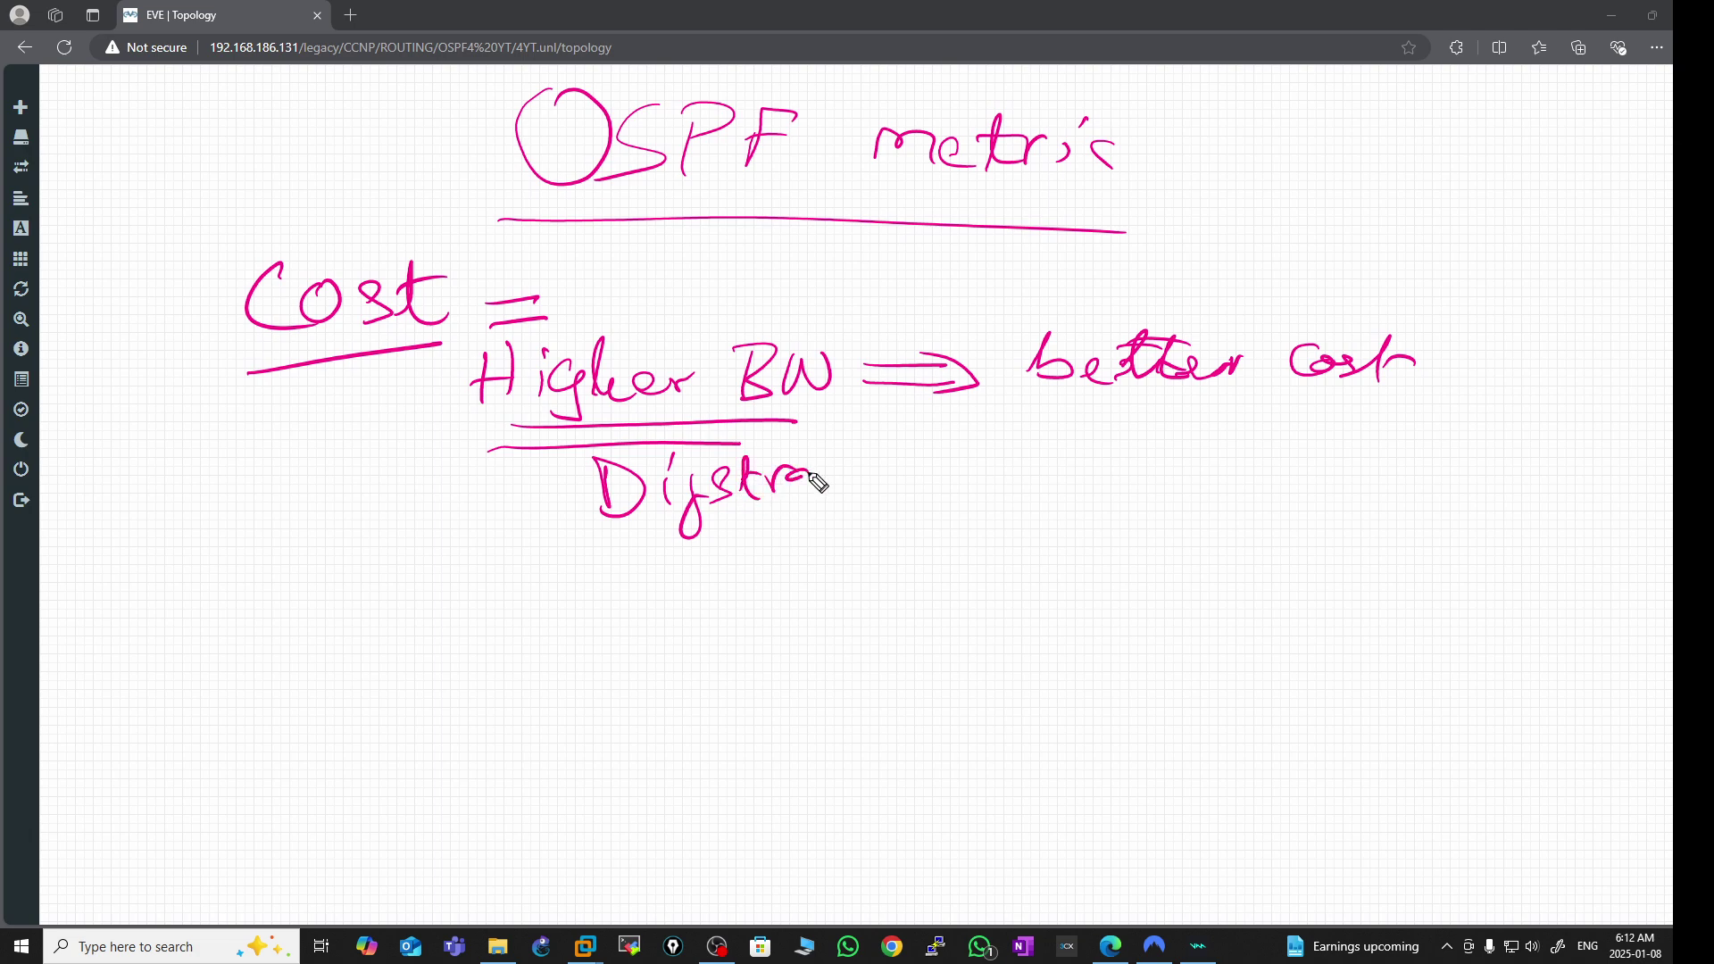
pyautogui.moveTo(583, 526); pyautogui.dragTo(820, 514)
pyautogui.moveTo(908, 459)
pyautogui.mouseDown()
pyautogui.moveTo(902, 489)
pyautogui.moveTo(995, 471)
pyautogui.moveTo(1026, 486)
pyautogui.moveTo(1110, 443)
pyautogui.moveTo(1118, 477)
pyautogui.moveTo(1159, 488)
pyautogui.mouseUp()
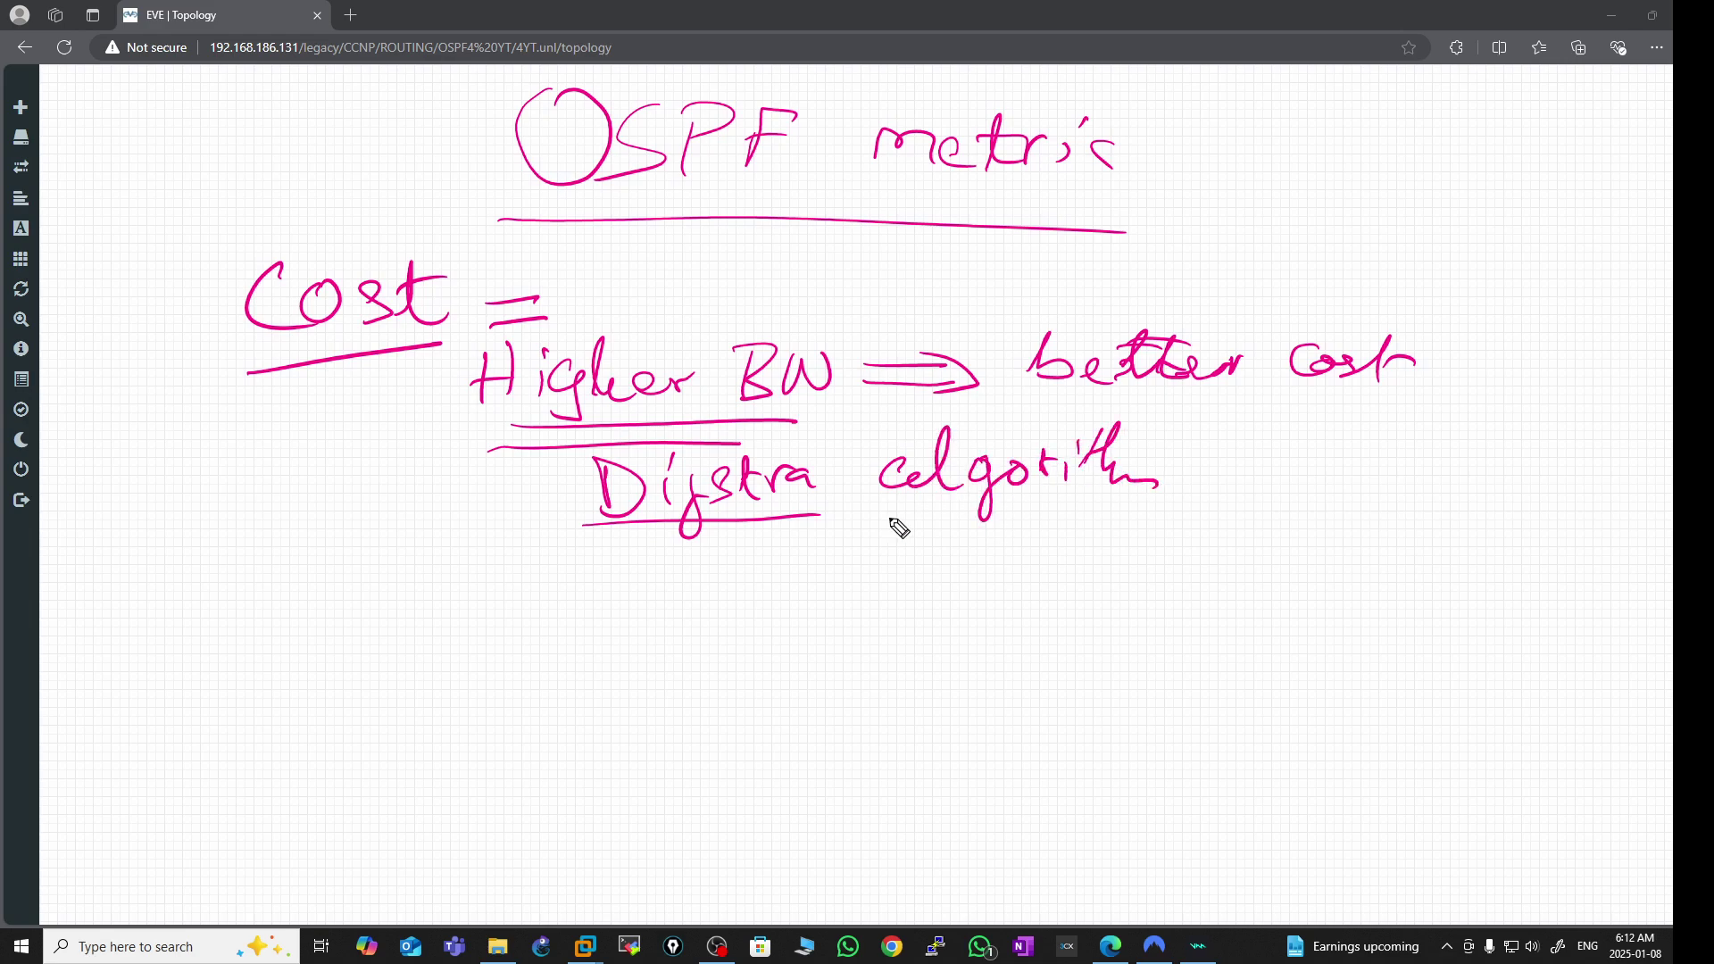
pyautogui.moveTo(555, 567); pyautogui.dragTo(875, 540)
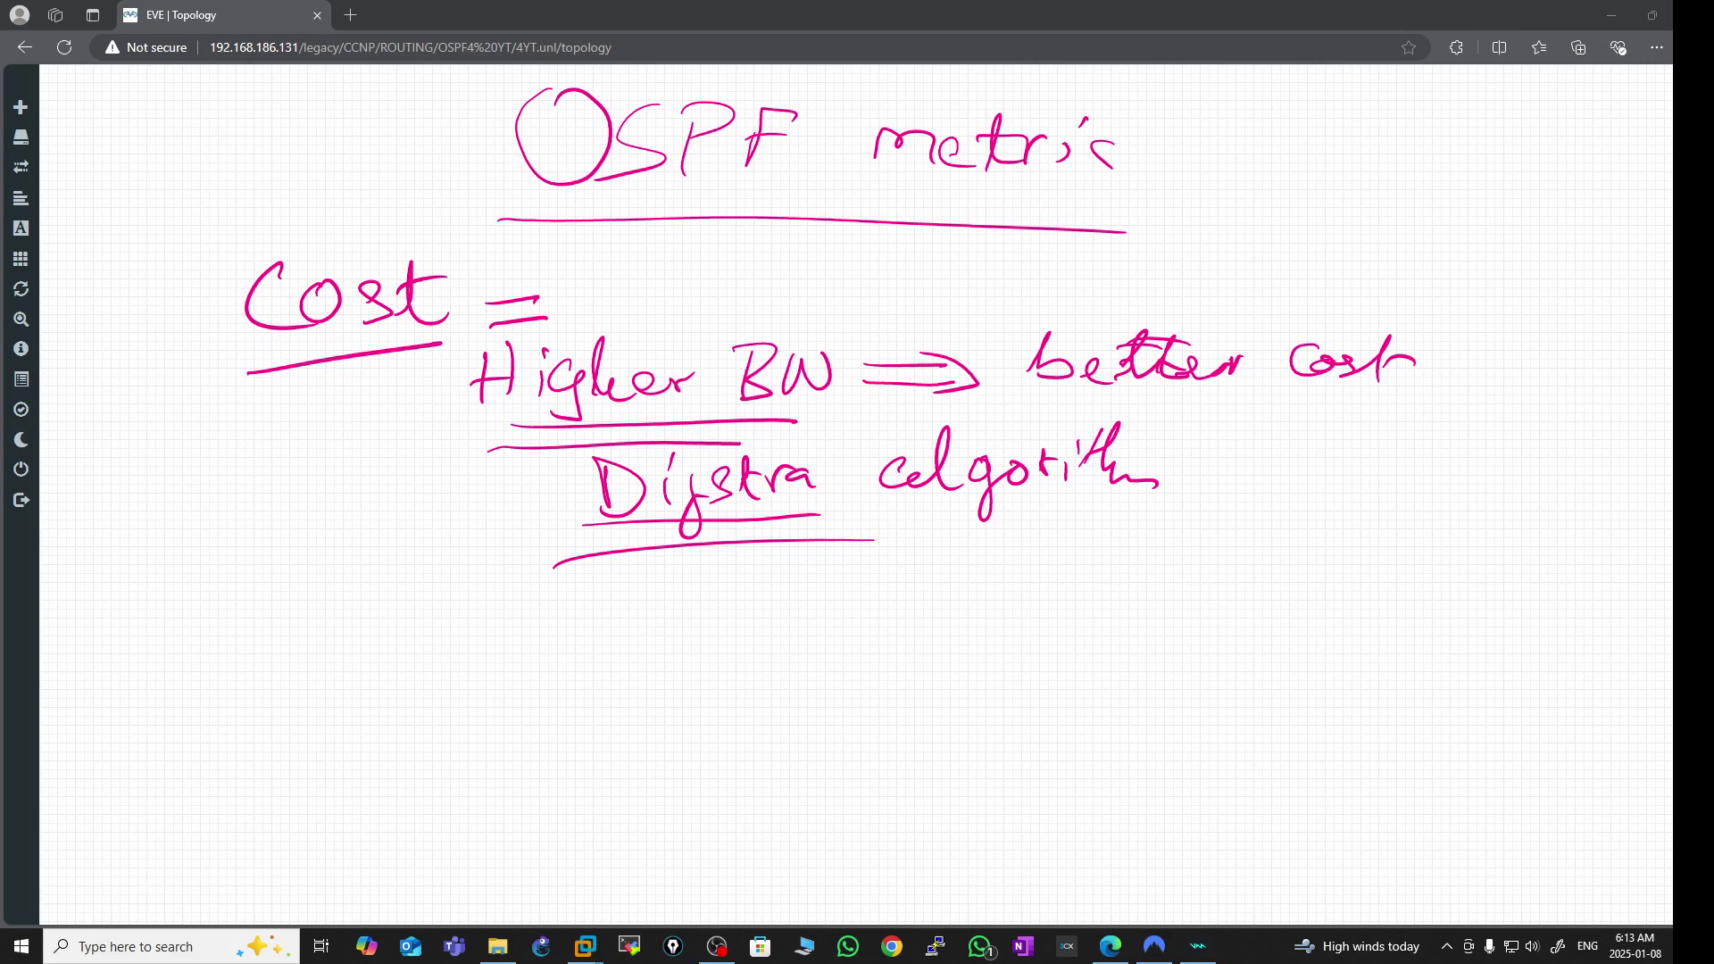
# - Erase all the handwritten OSPF metric notes and leave drawing mode
pyautogui.moveTo(1614, 356)
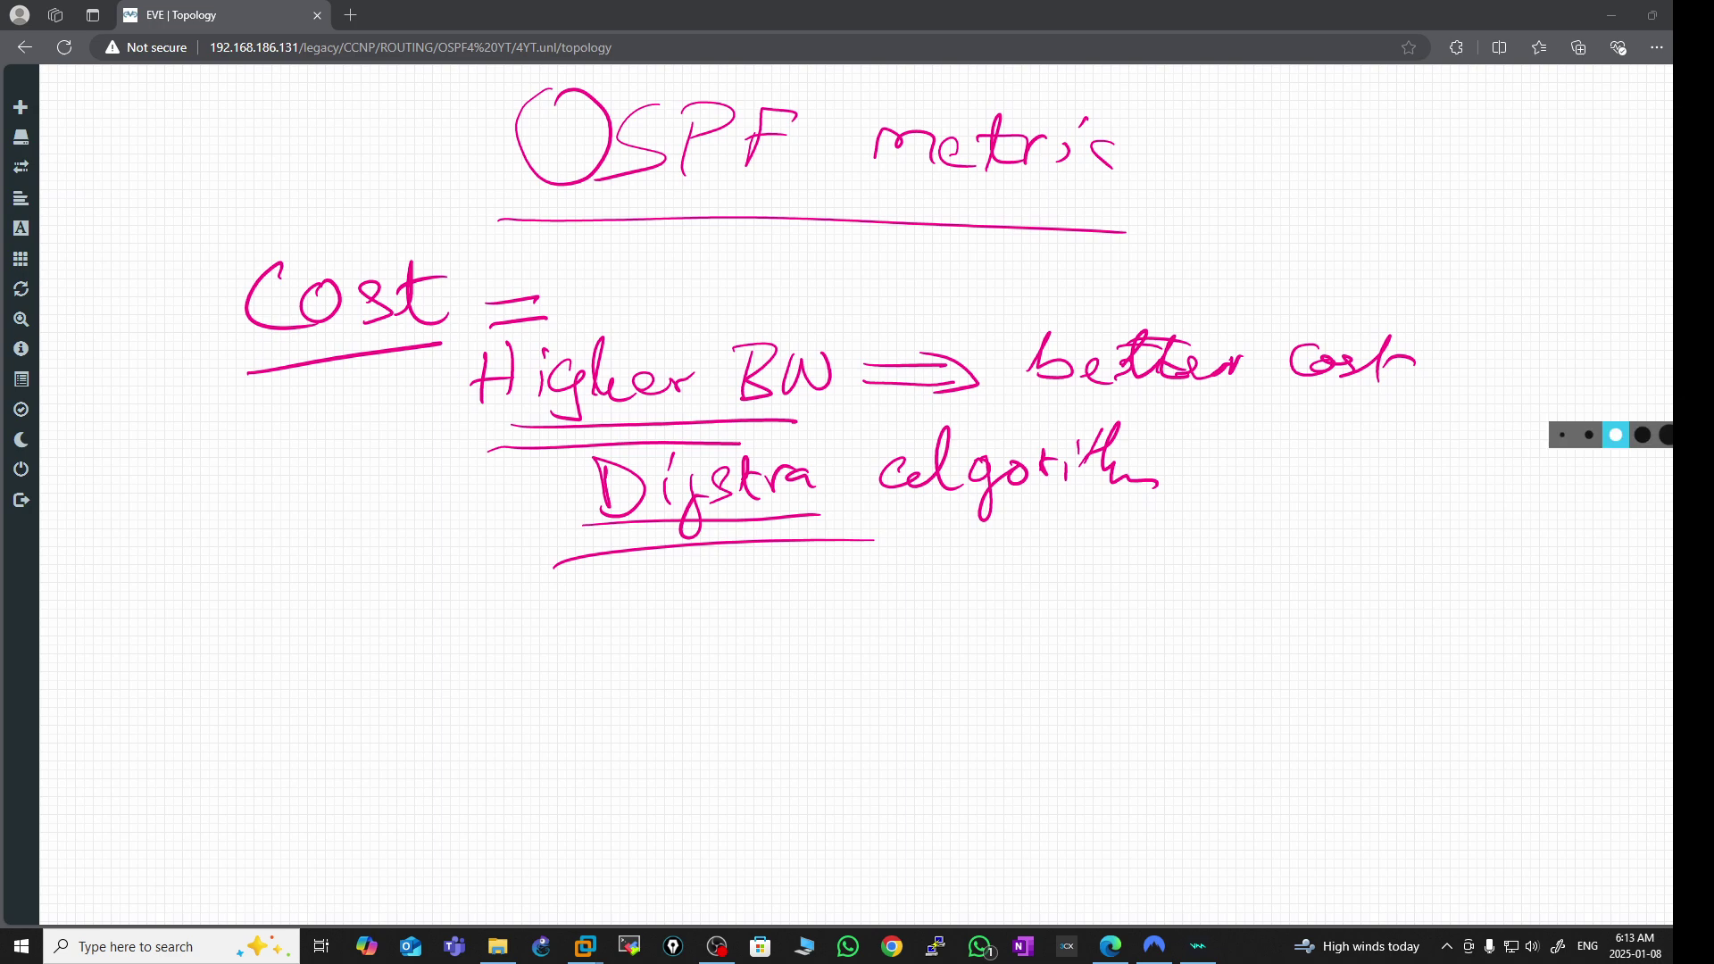
pyautogui.press('Delete')
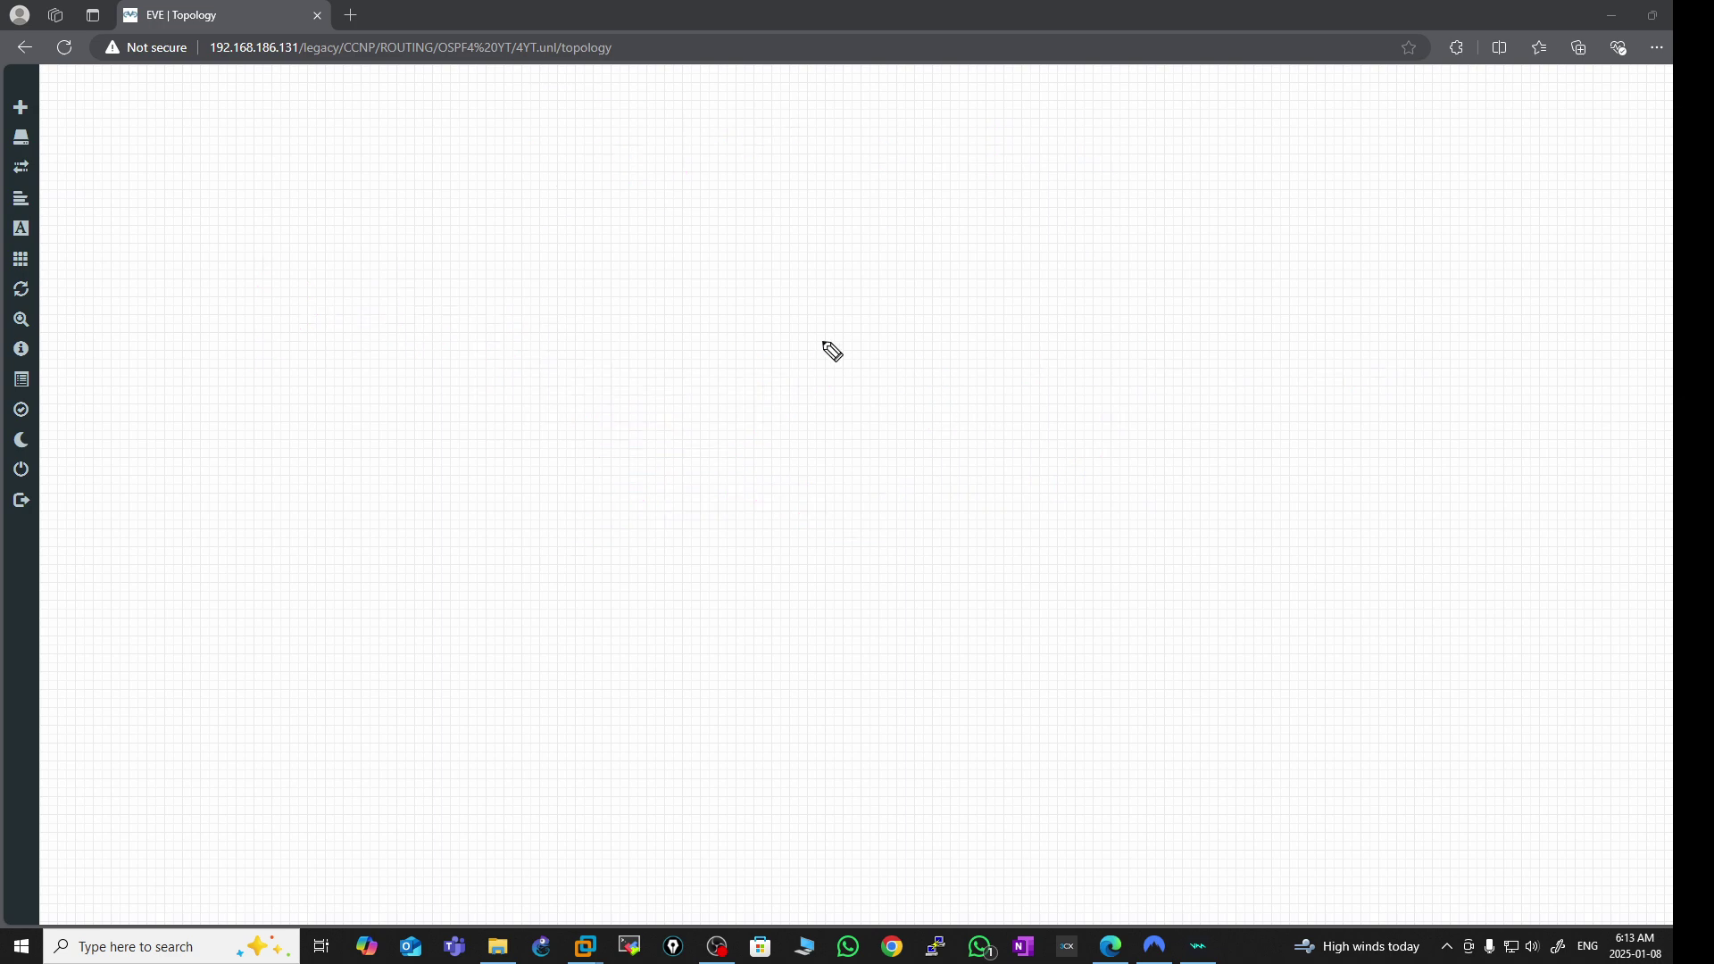
pyautogui.moveTo(1666, 302)
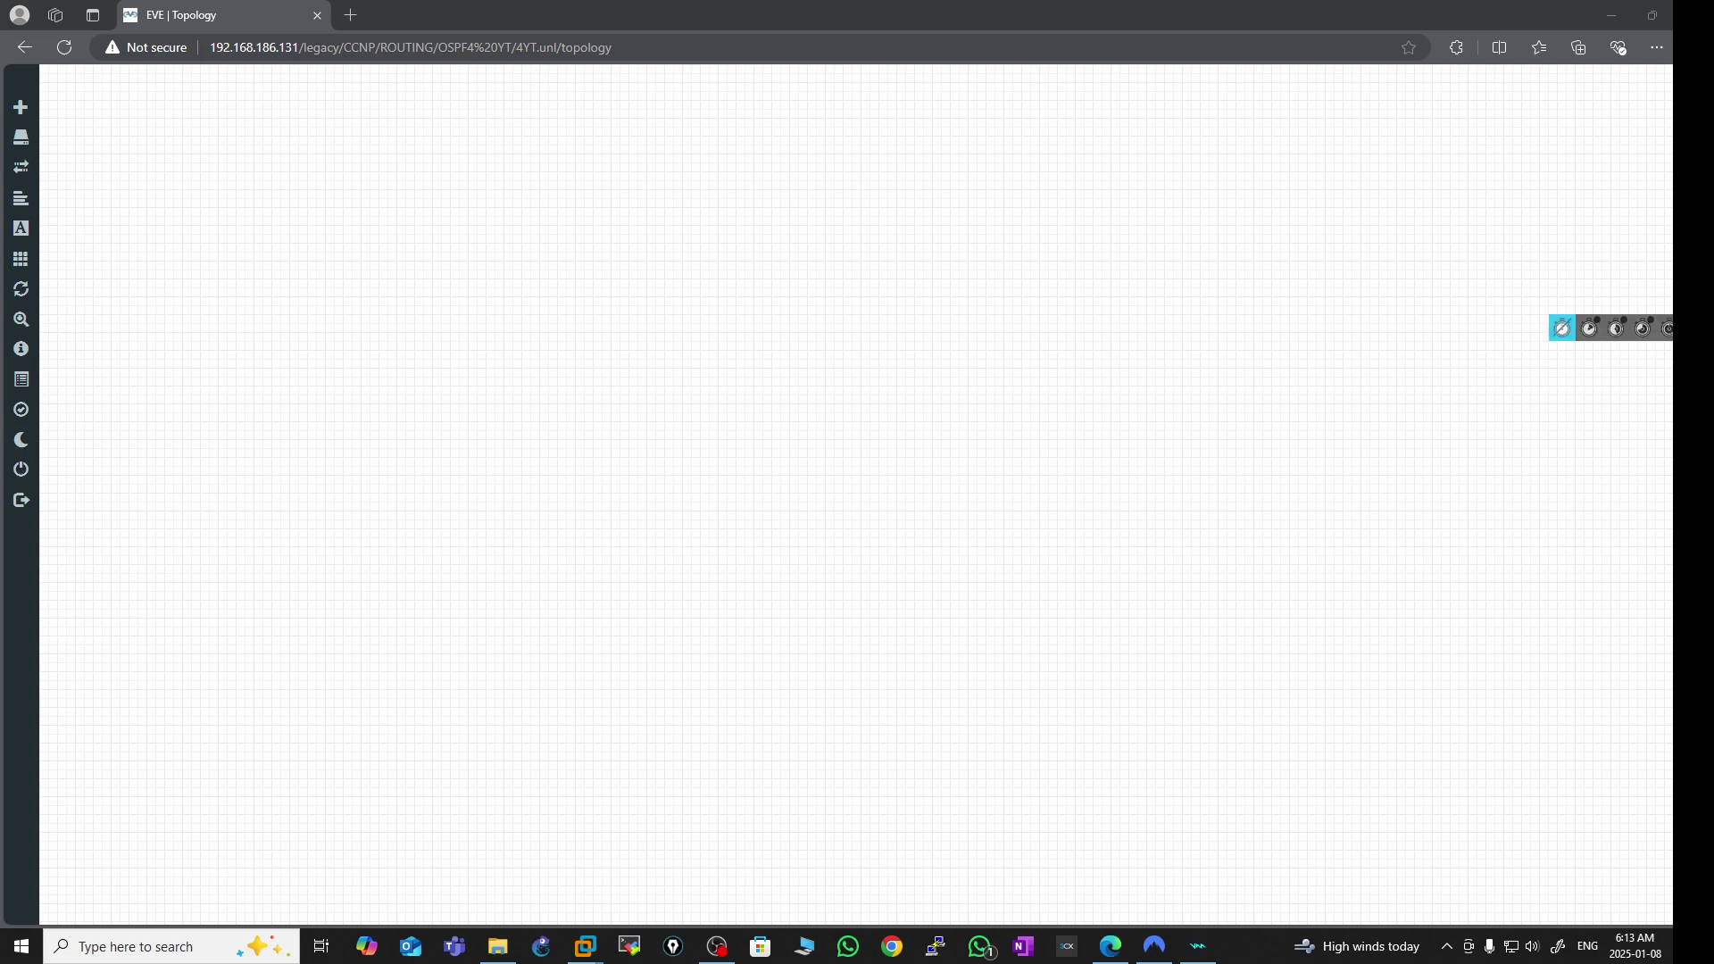
# - Add two nodes from the Cisco vIOS Router template to the topology with the name prefix R1
pyautogui.rightClick(305, 175)
pyautogui.click(361, 211)
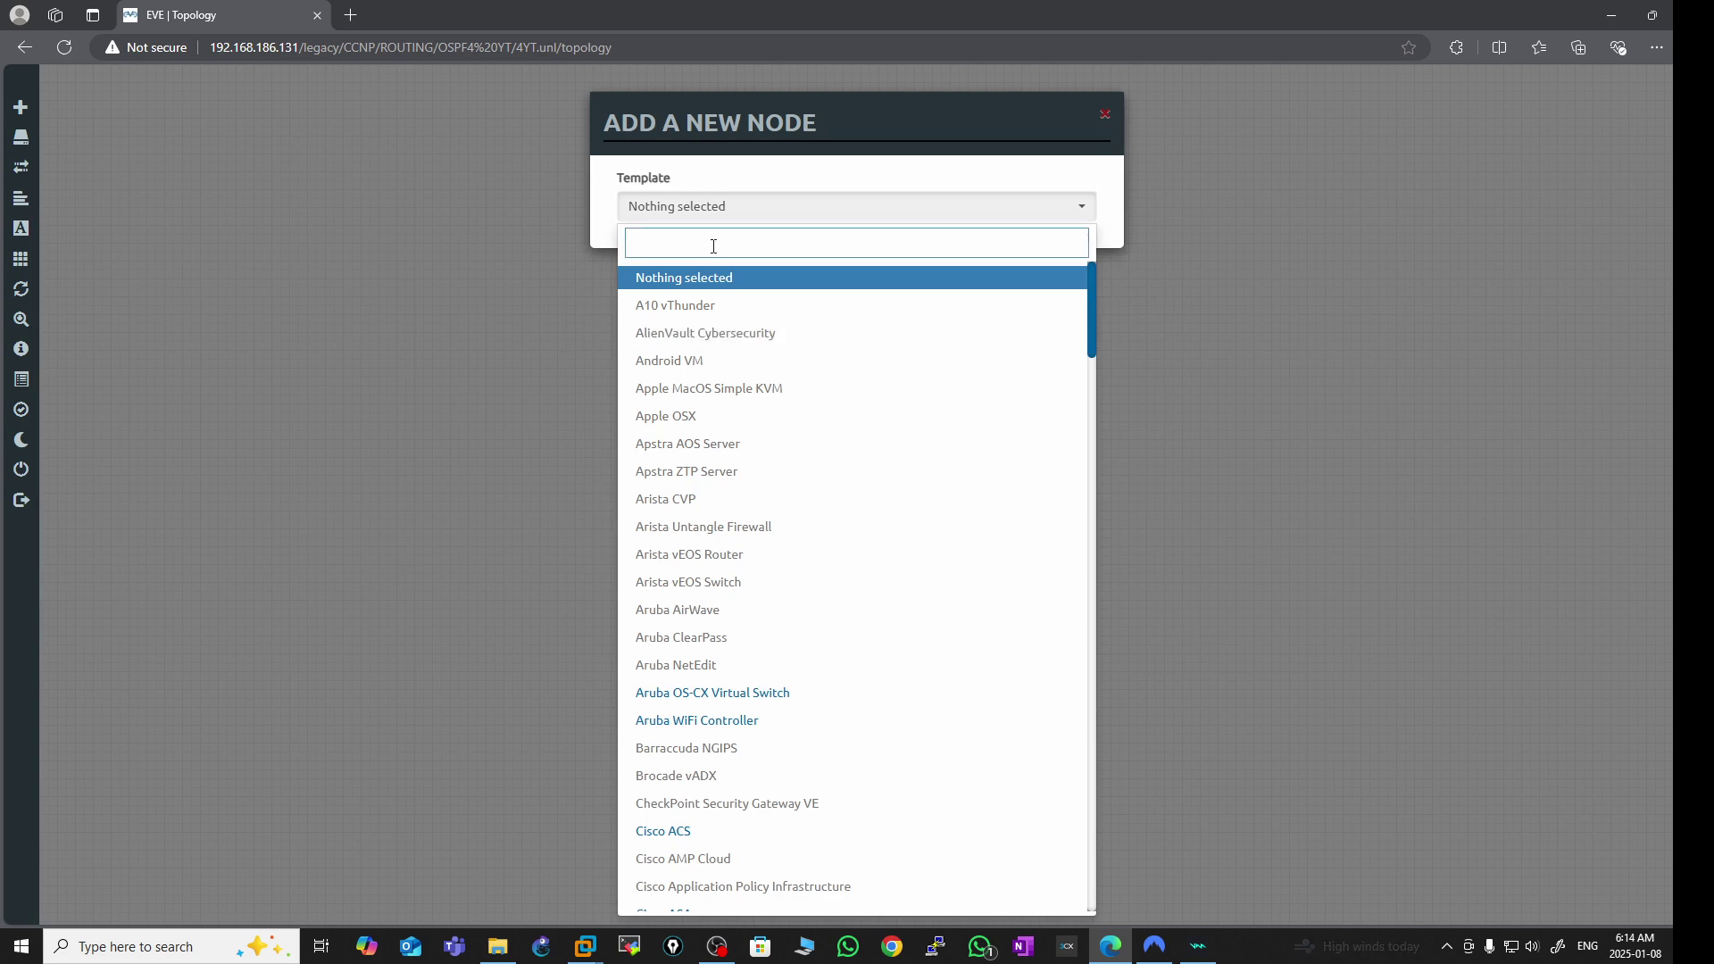
pyautogui.write('vio')
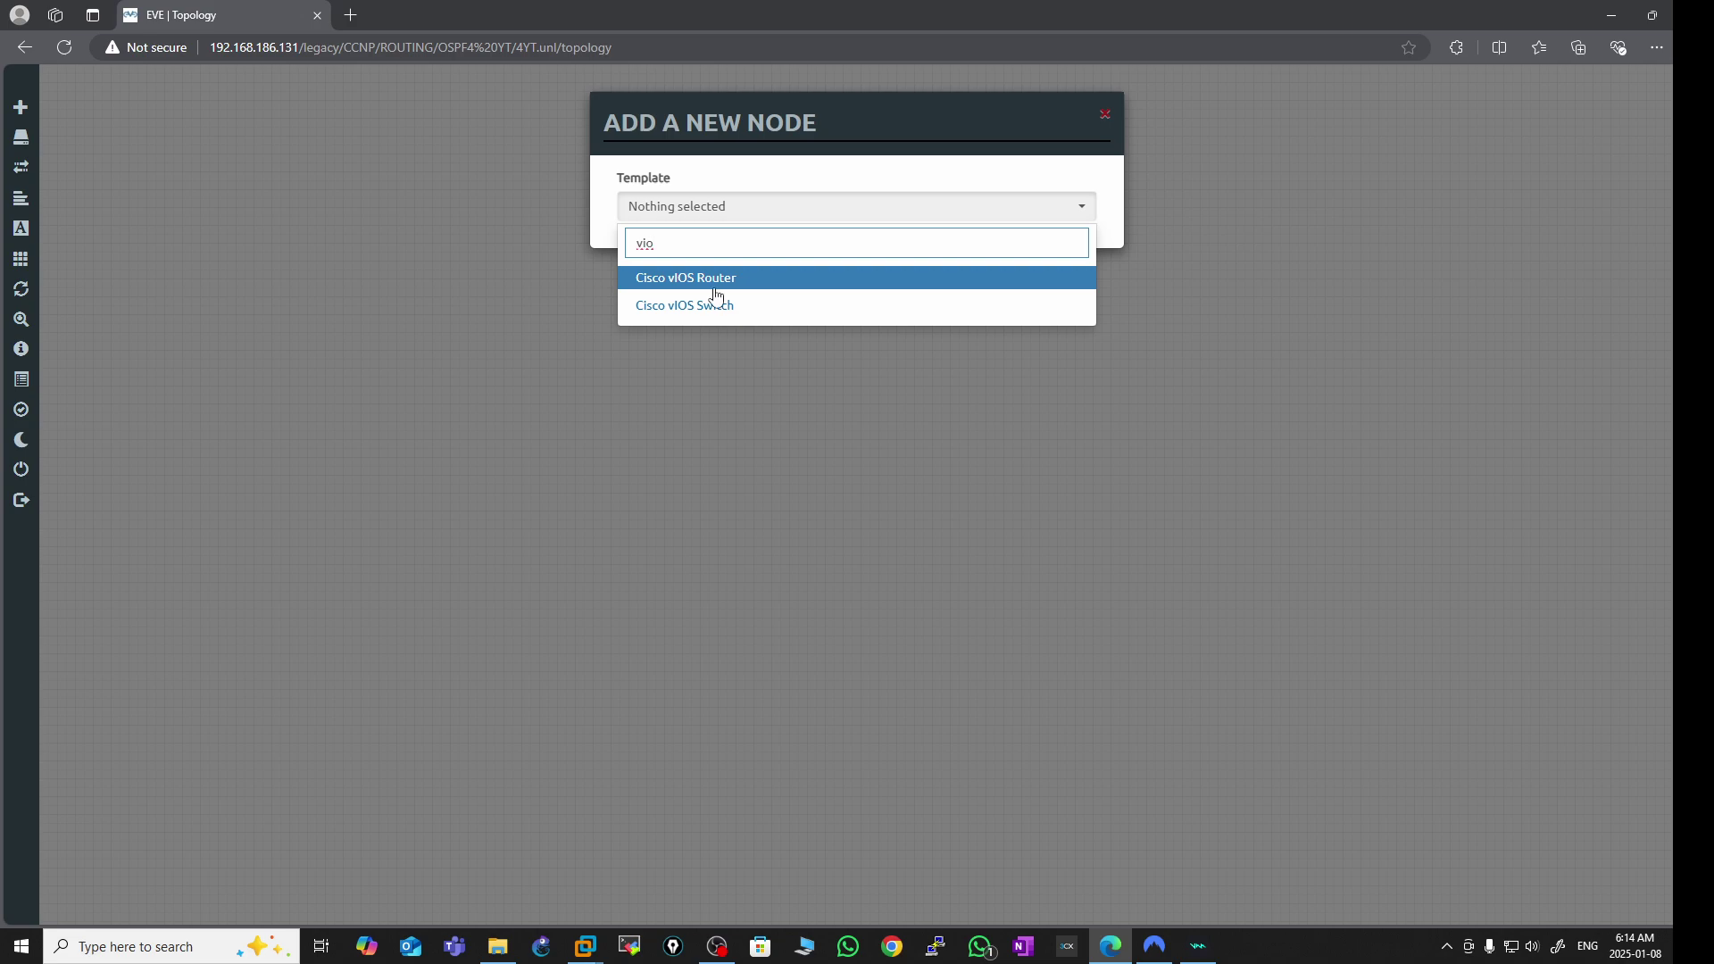
pyautogui.click(720, 277)
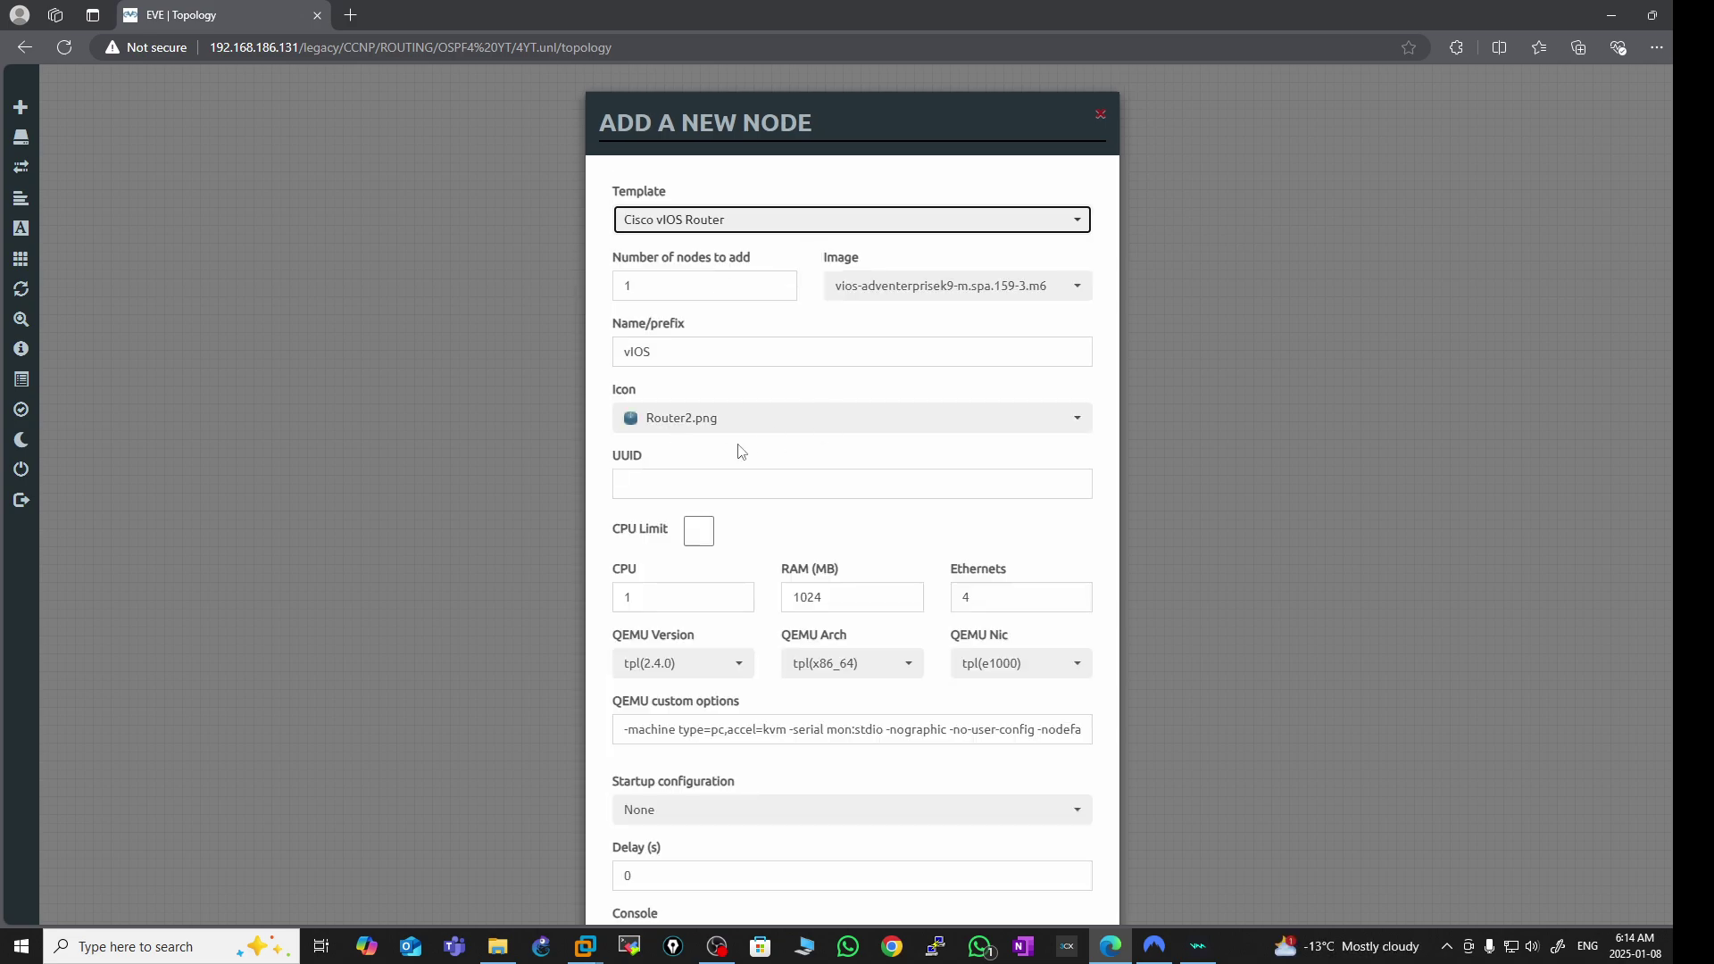
pyautogui.moveTo(649, 290); pyautogui.dragTo(591, 289)
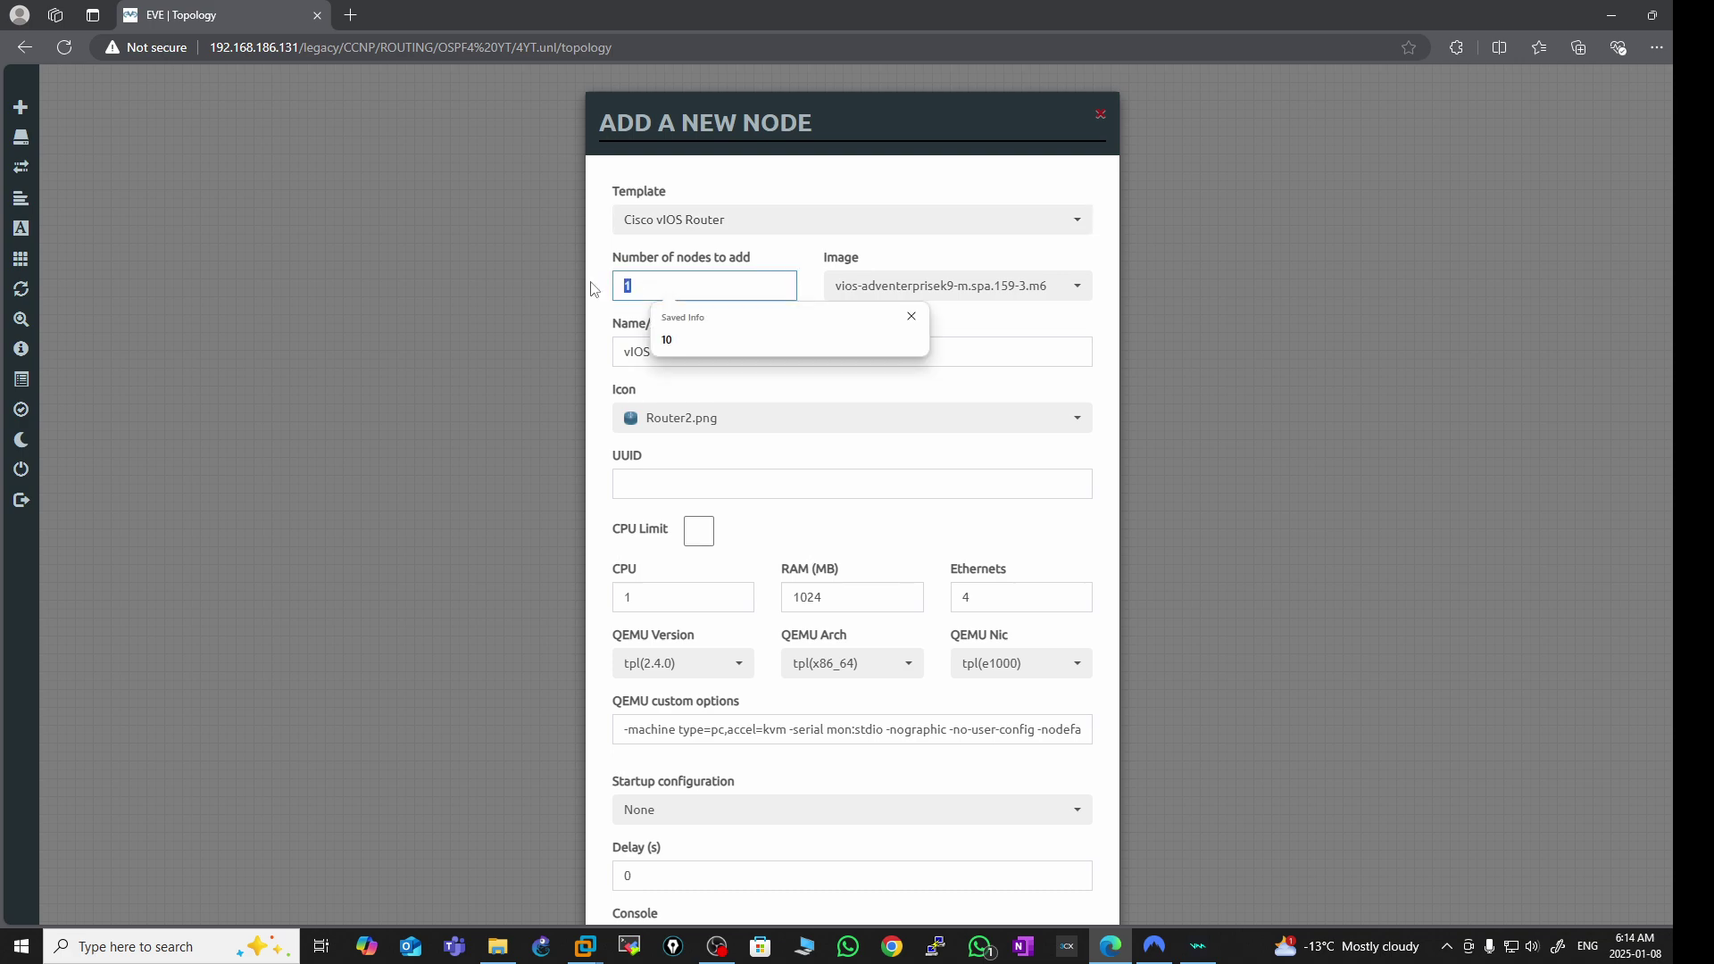
pyautogui.write('2')
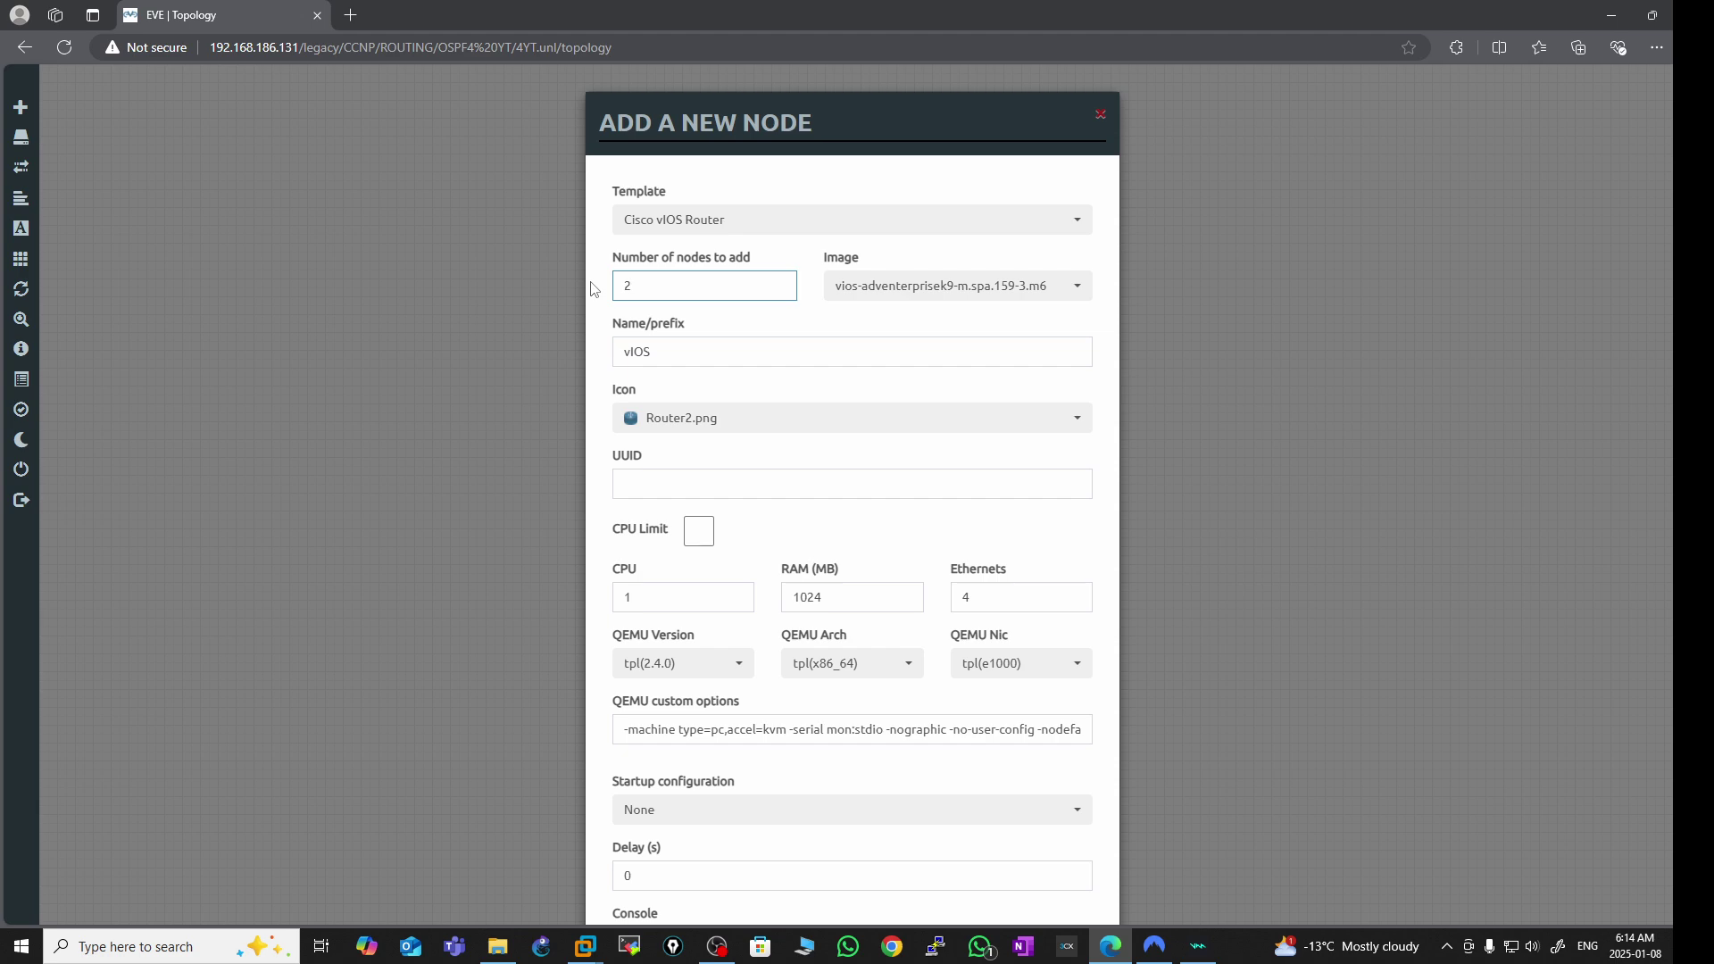
pyautogui.press('Tab')
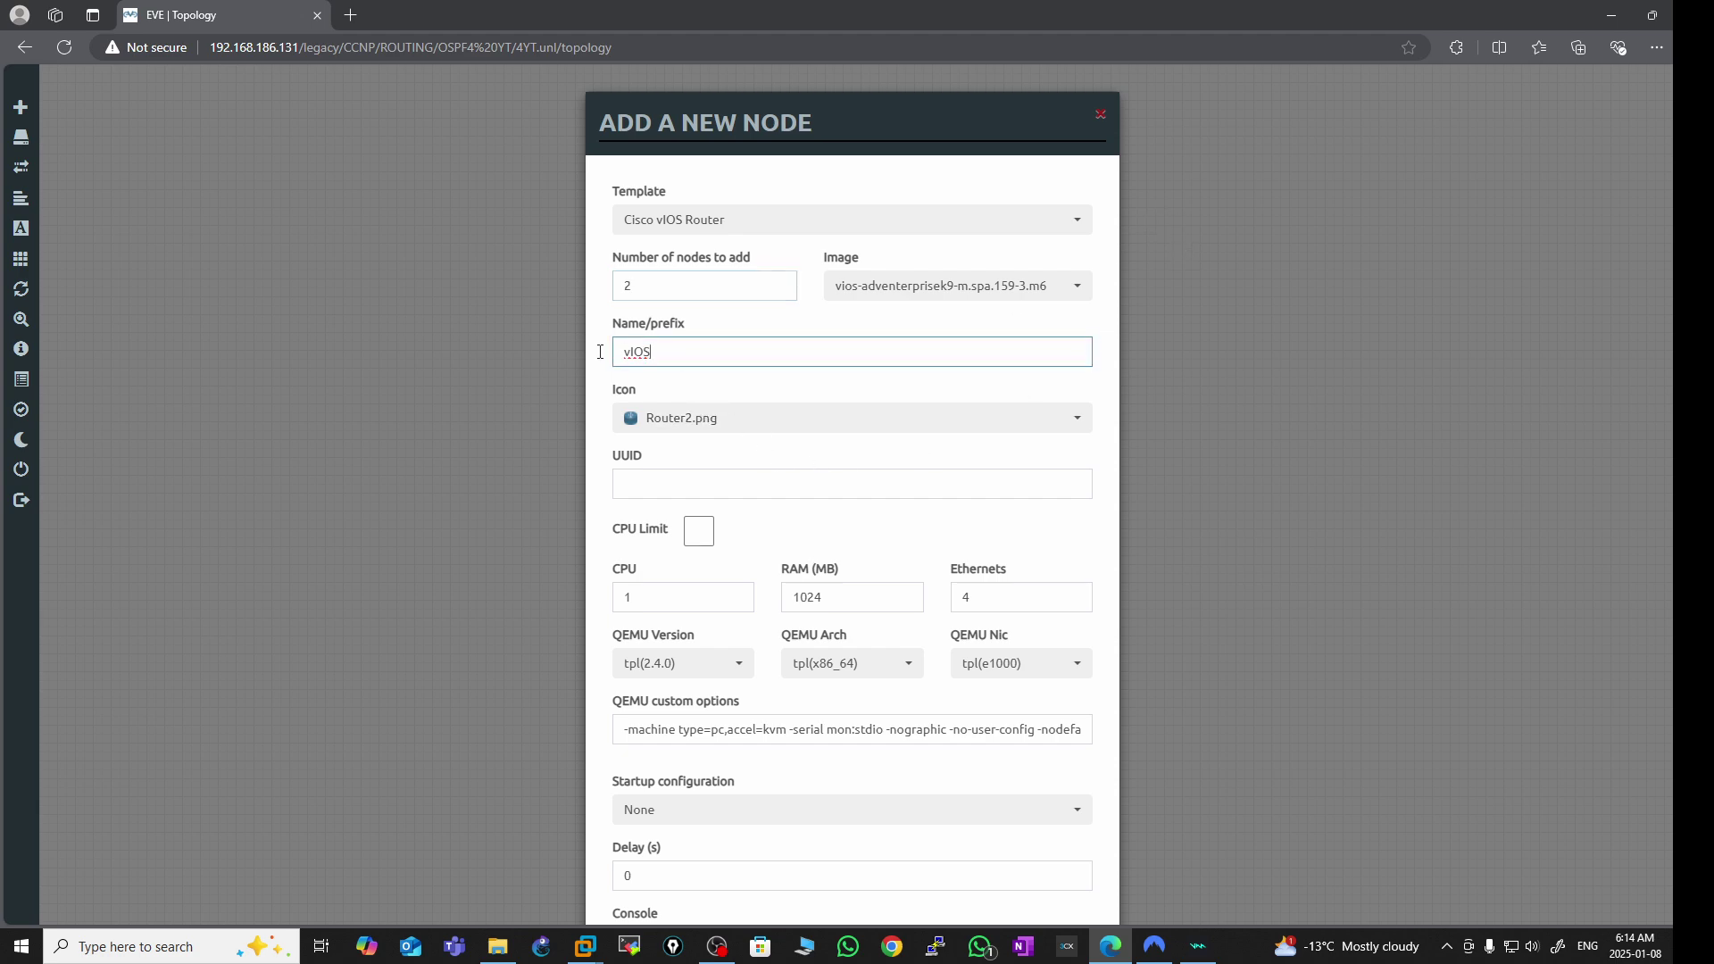
pyautogui.write('R')
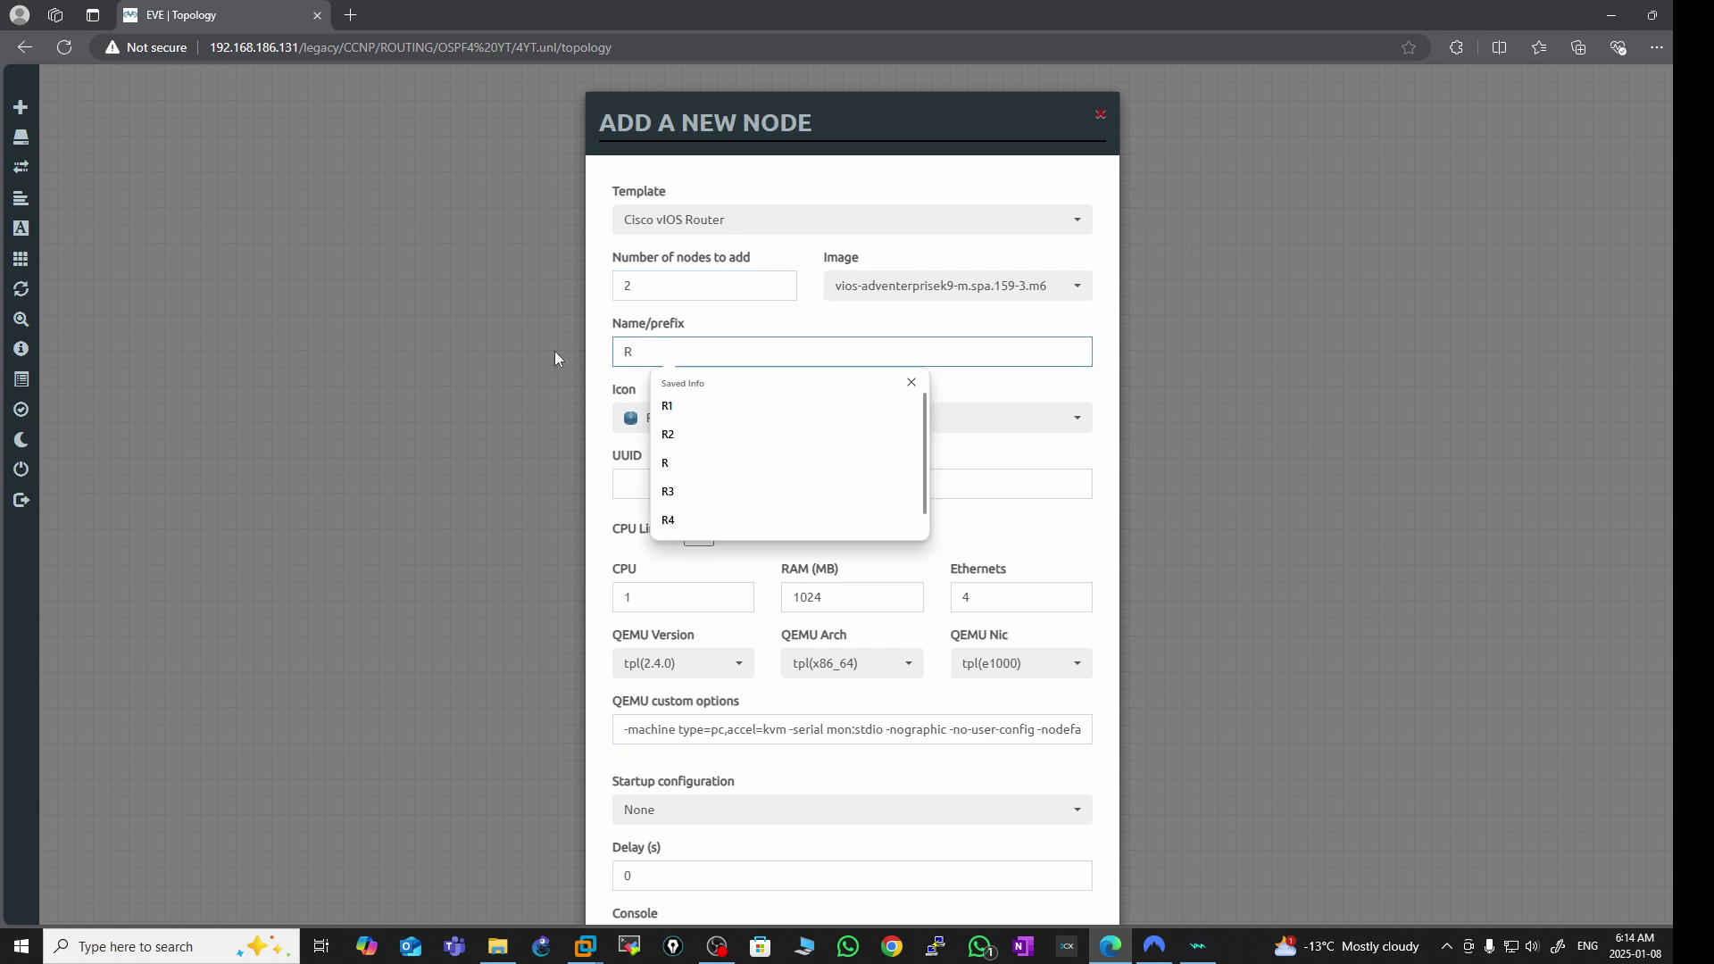
pyautogui.write('1')
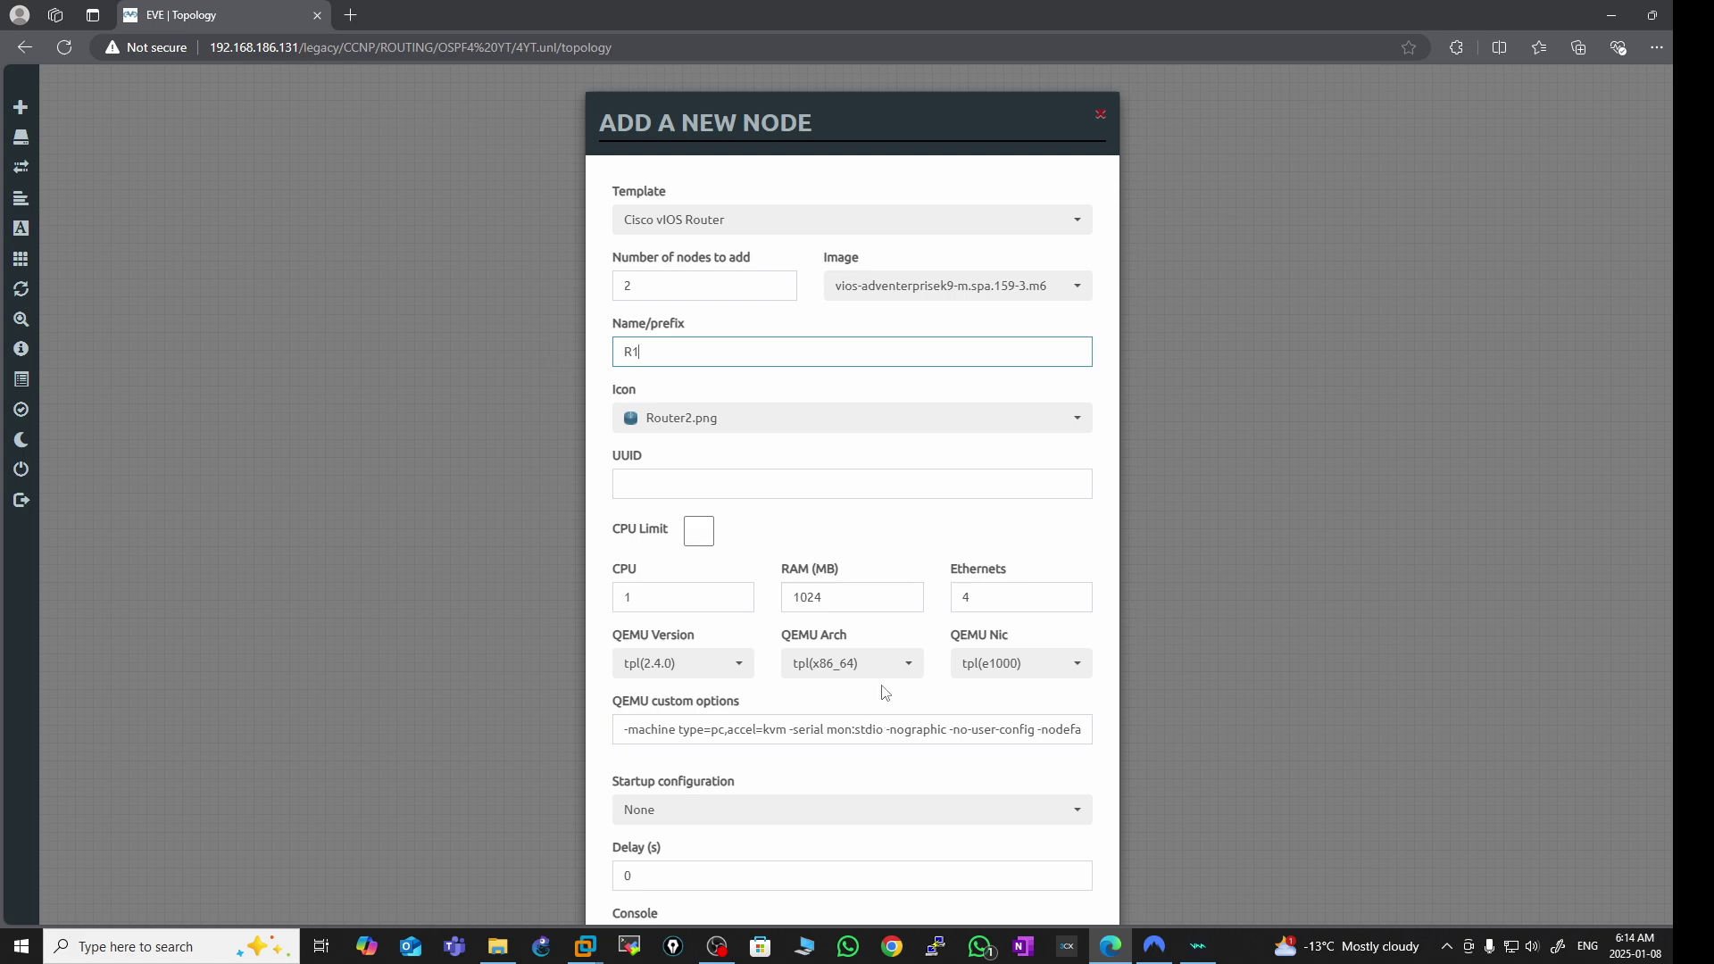
pyautogui.scroll(-2, 892, 566)
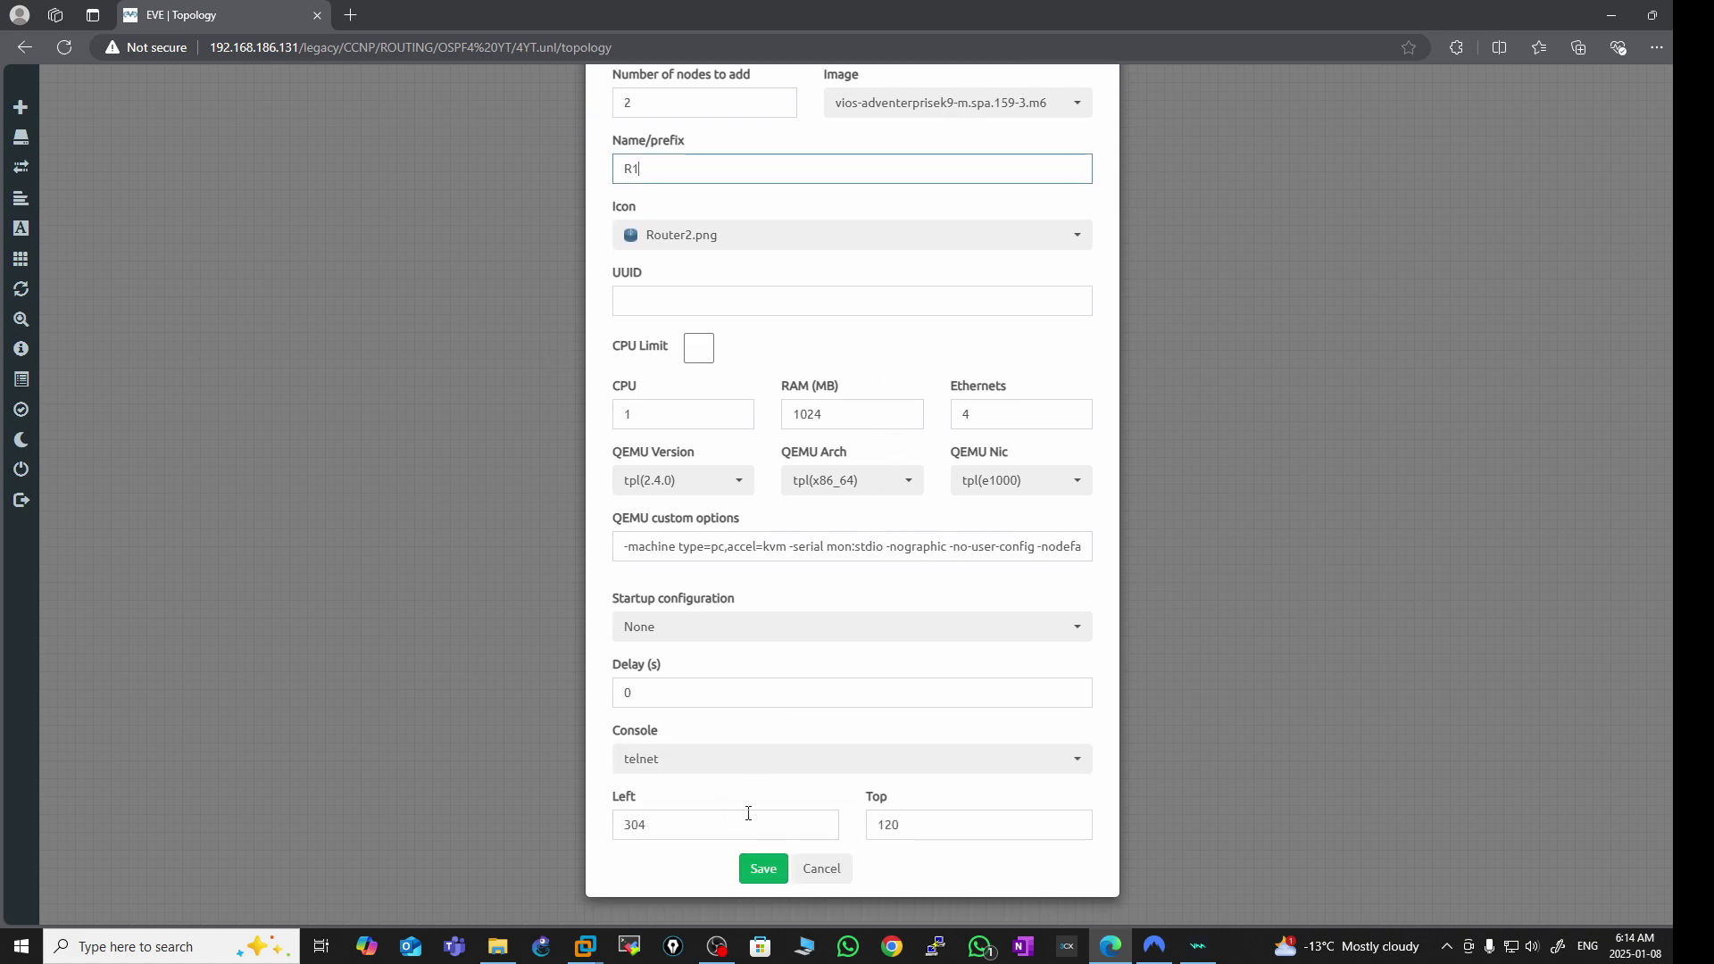
pyautogui.click(760, 871)
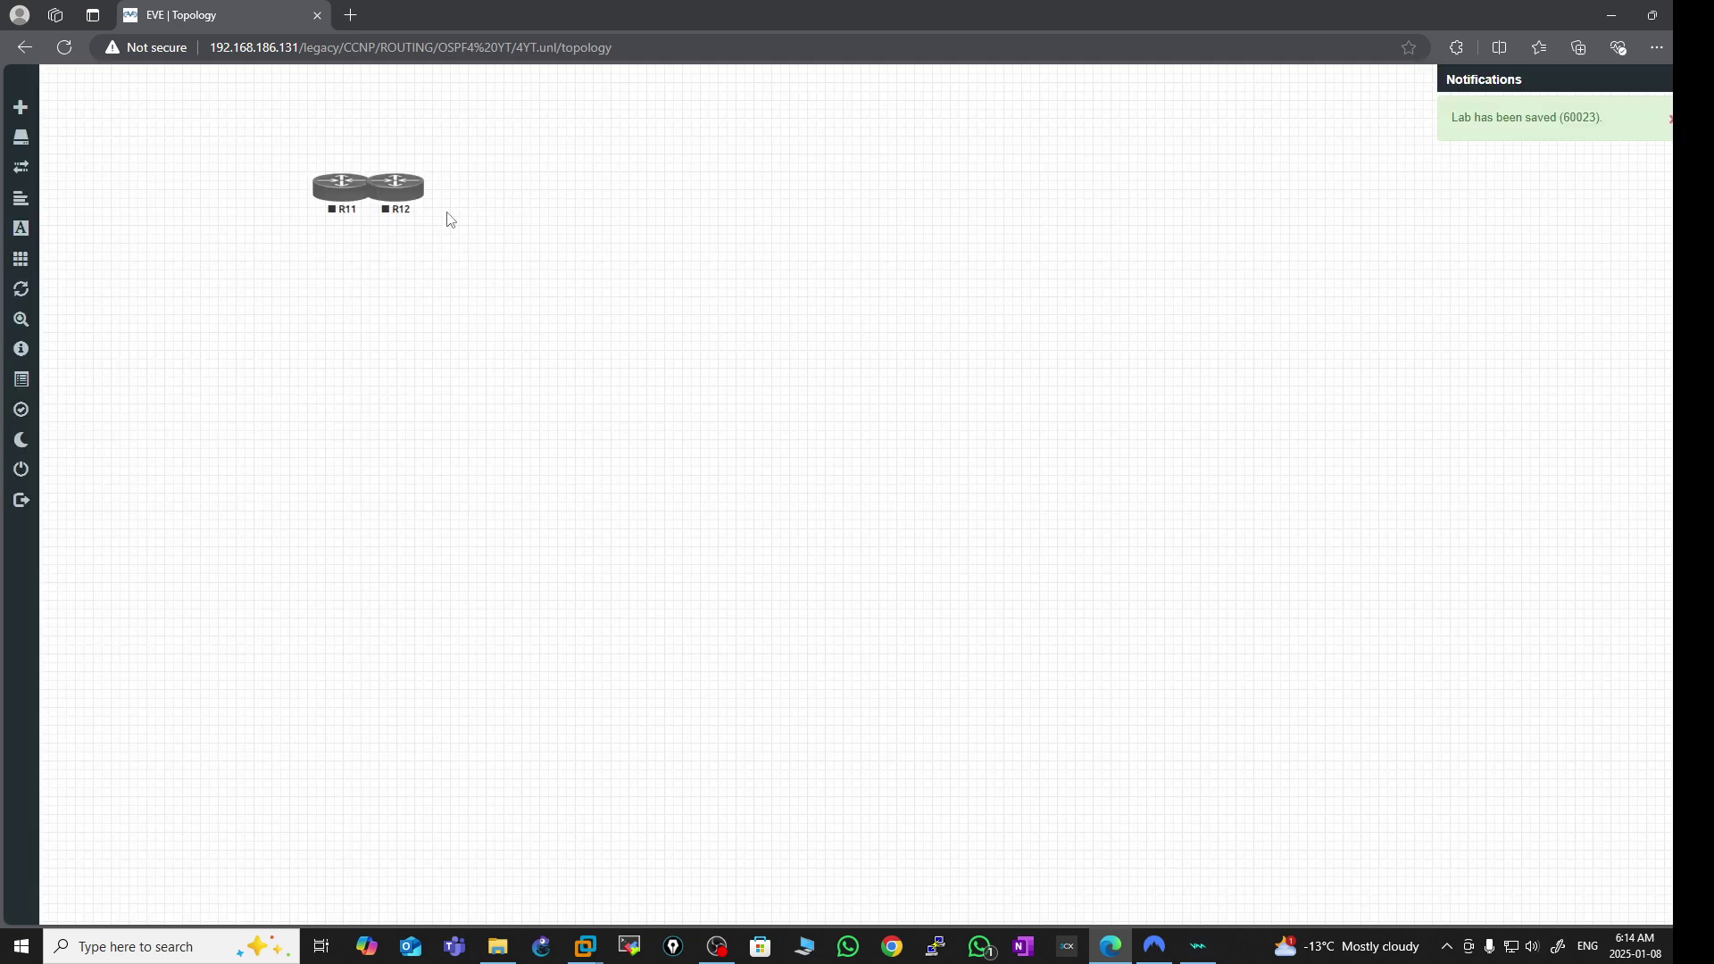
# - Space the two new routers apart on the canvas and rename router R11 as R1
pyautogui.moveTo(402, 192); pyautogui.dragTo(804, 401)
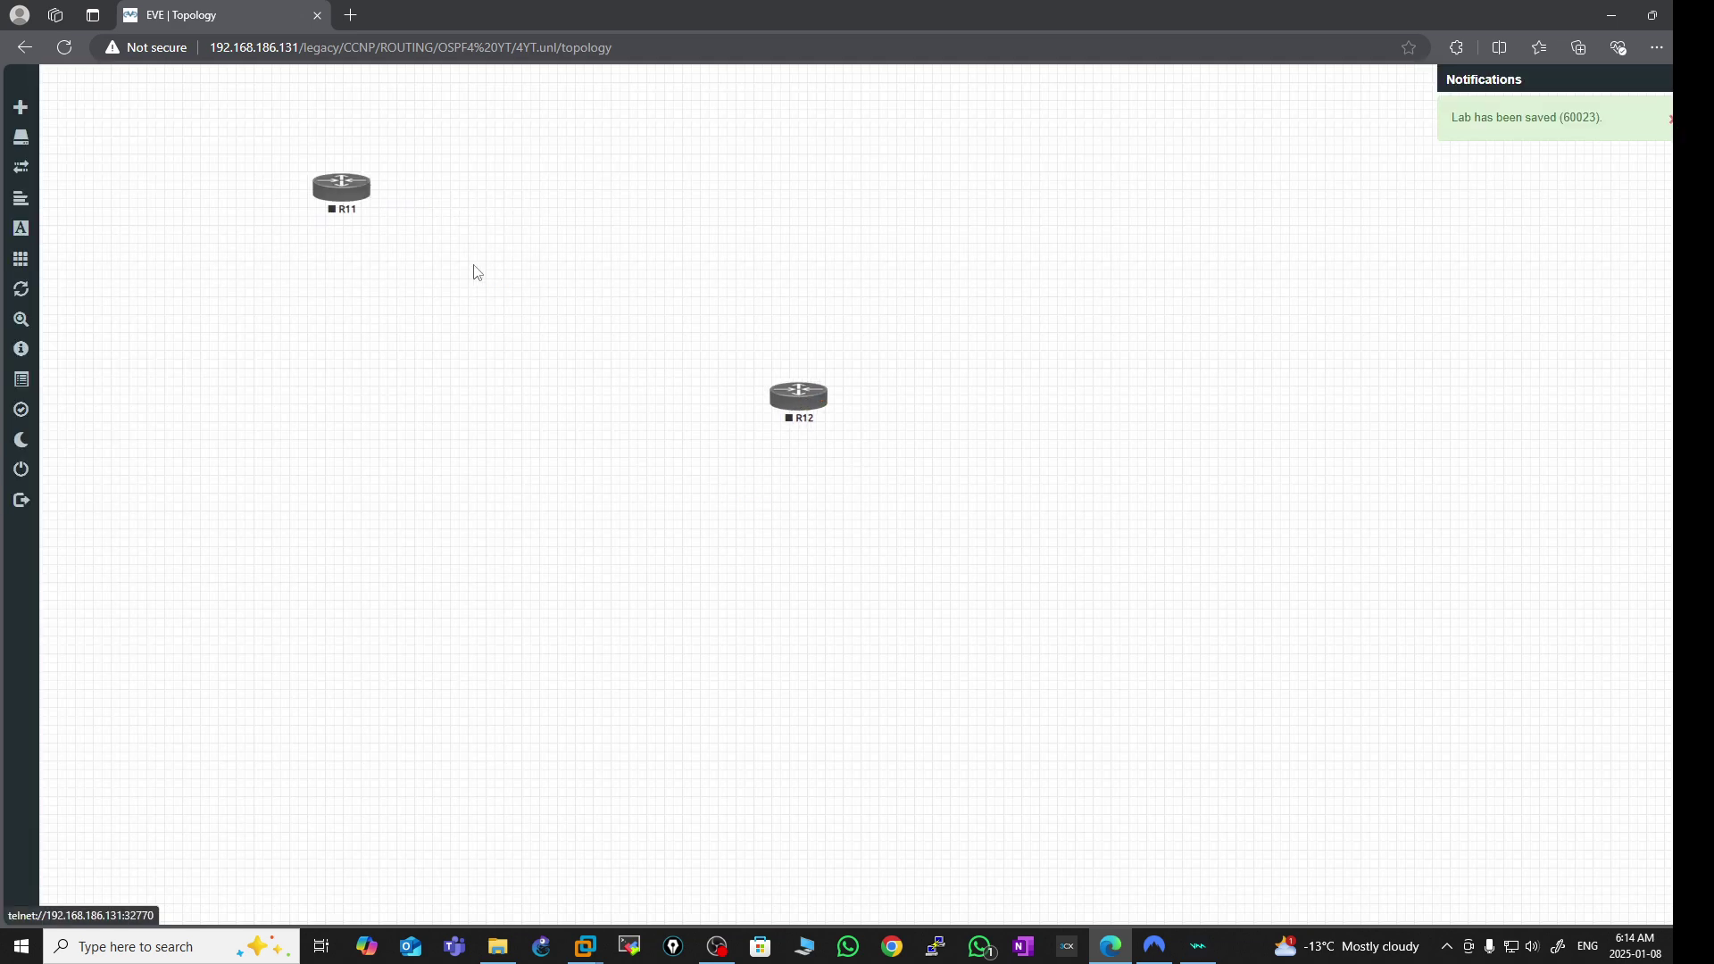
pyautogui.moveTo(350, 201); pyautogui.dragTo(352, 337)
pyautogui.rightClick(356, 349)
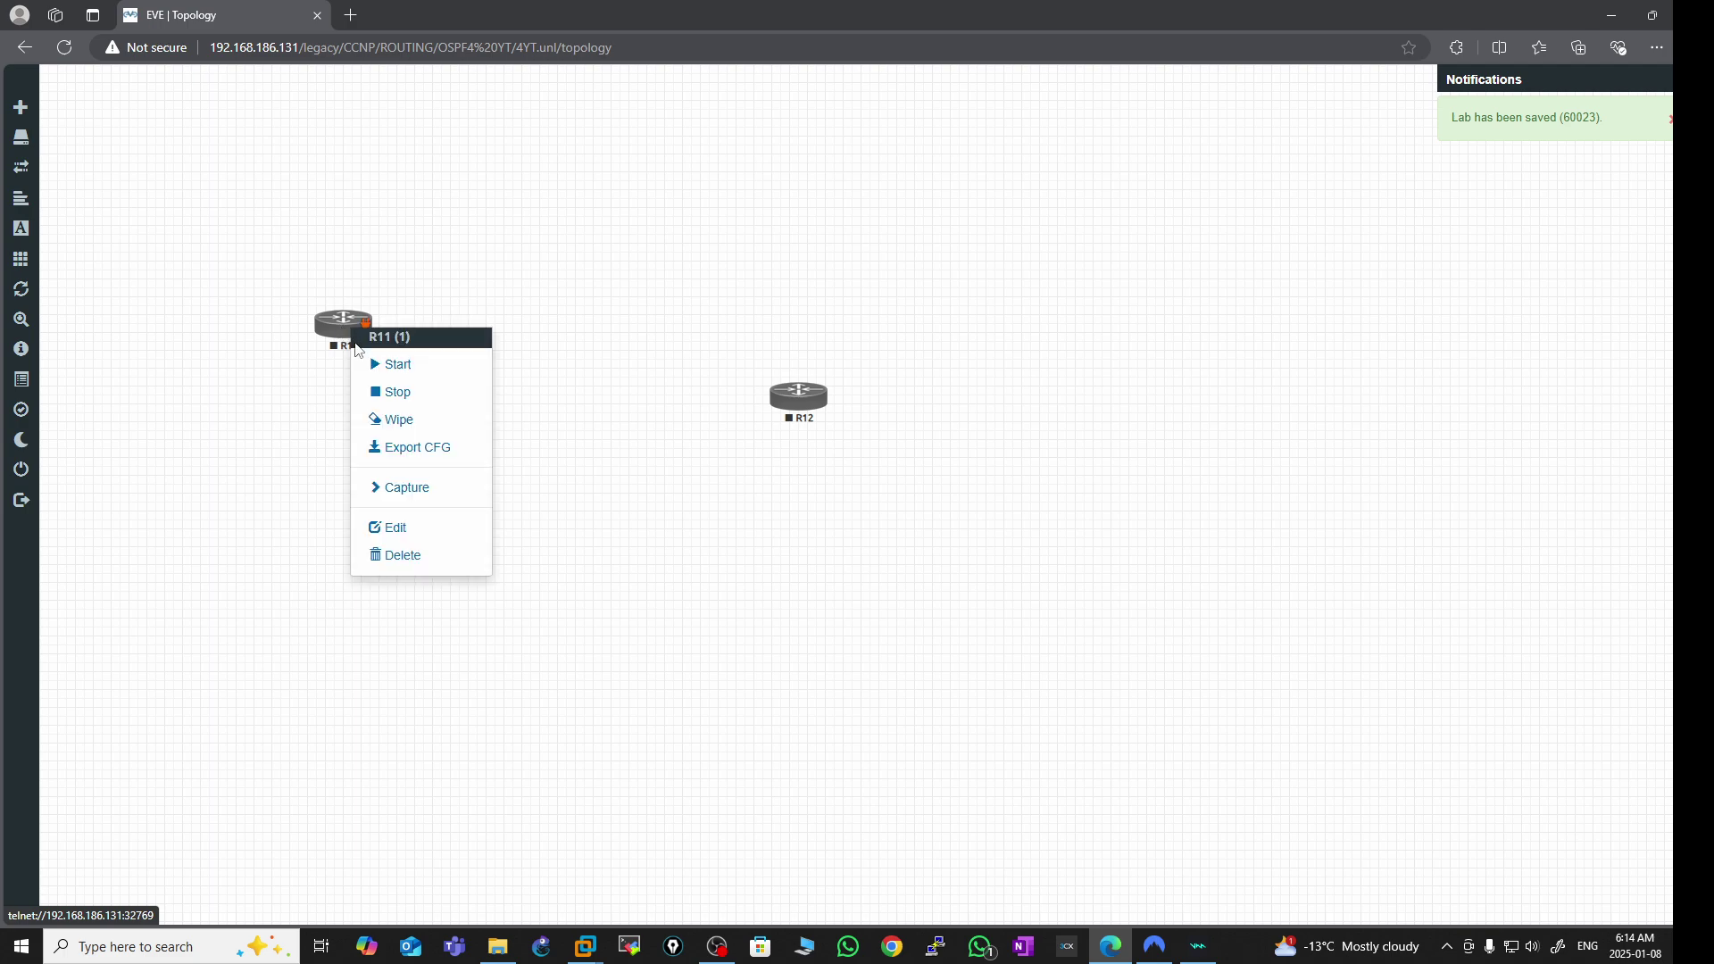
pyautogui.click(398, 529)
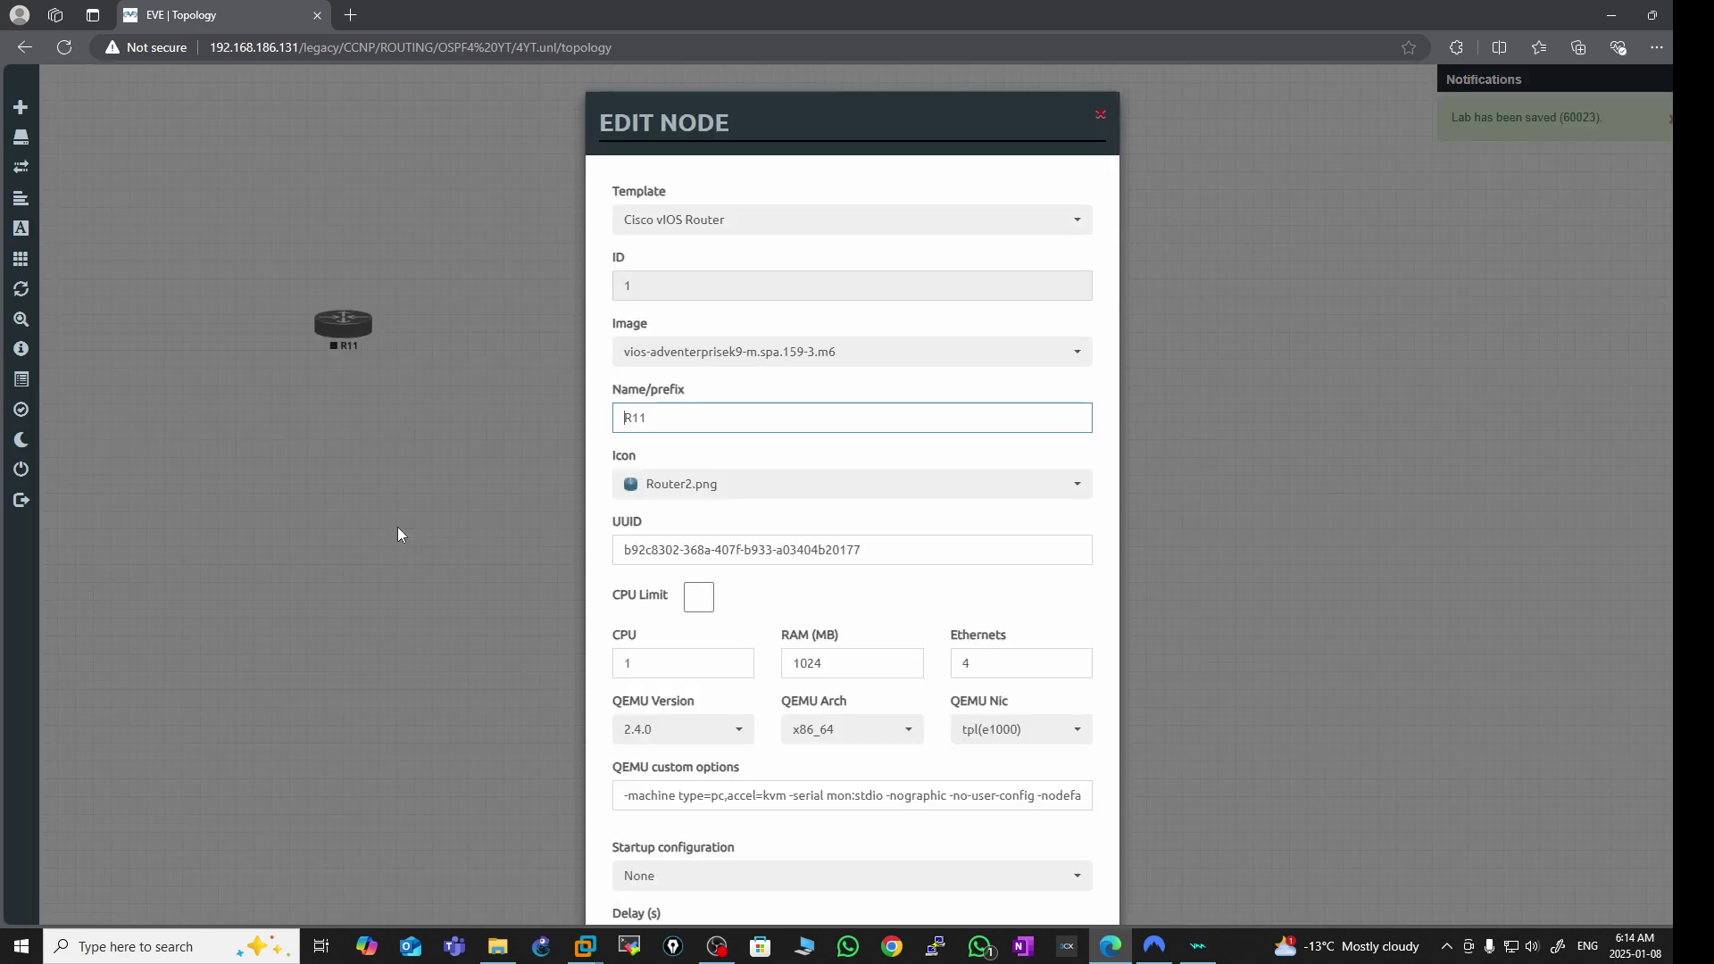
pyautogui.click(654, 416)
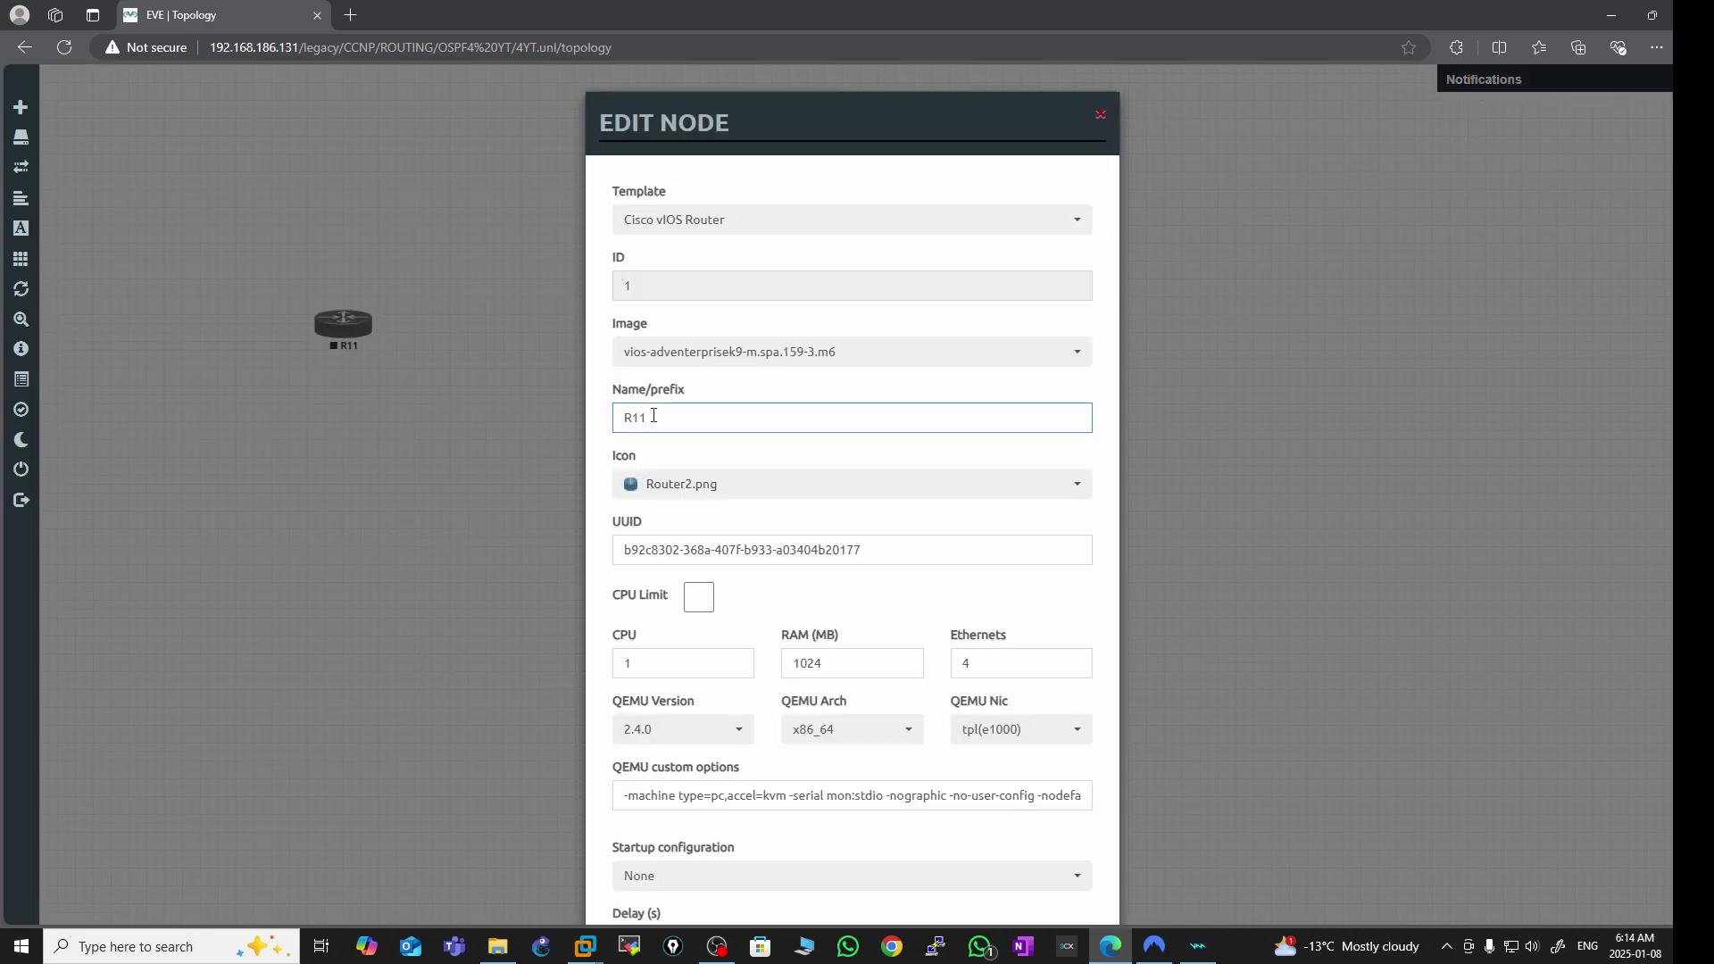
pyautogui.scroll(-3, 820, 690)
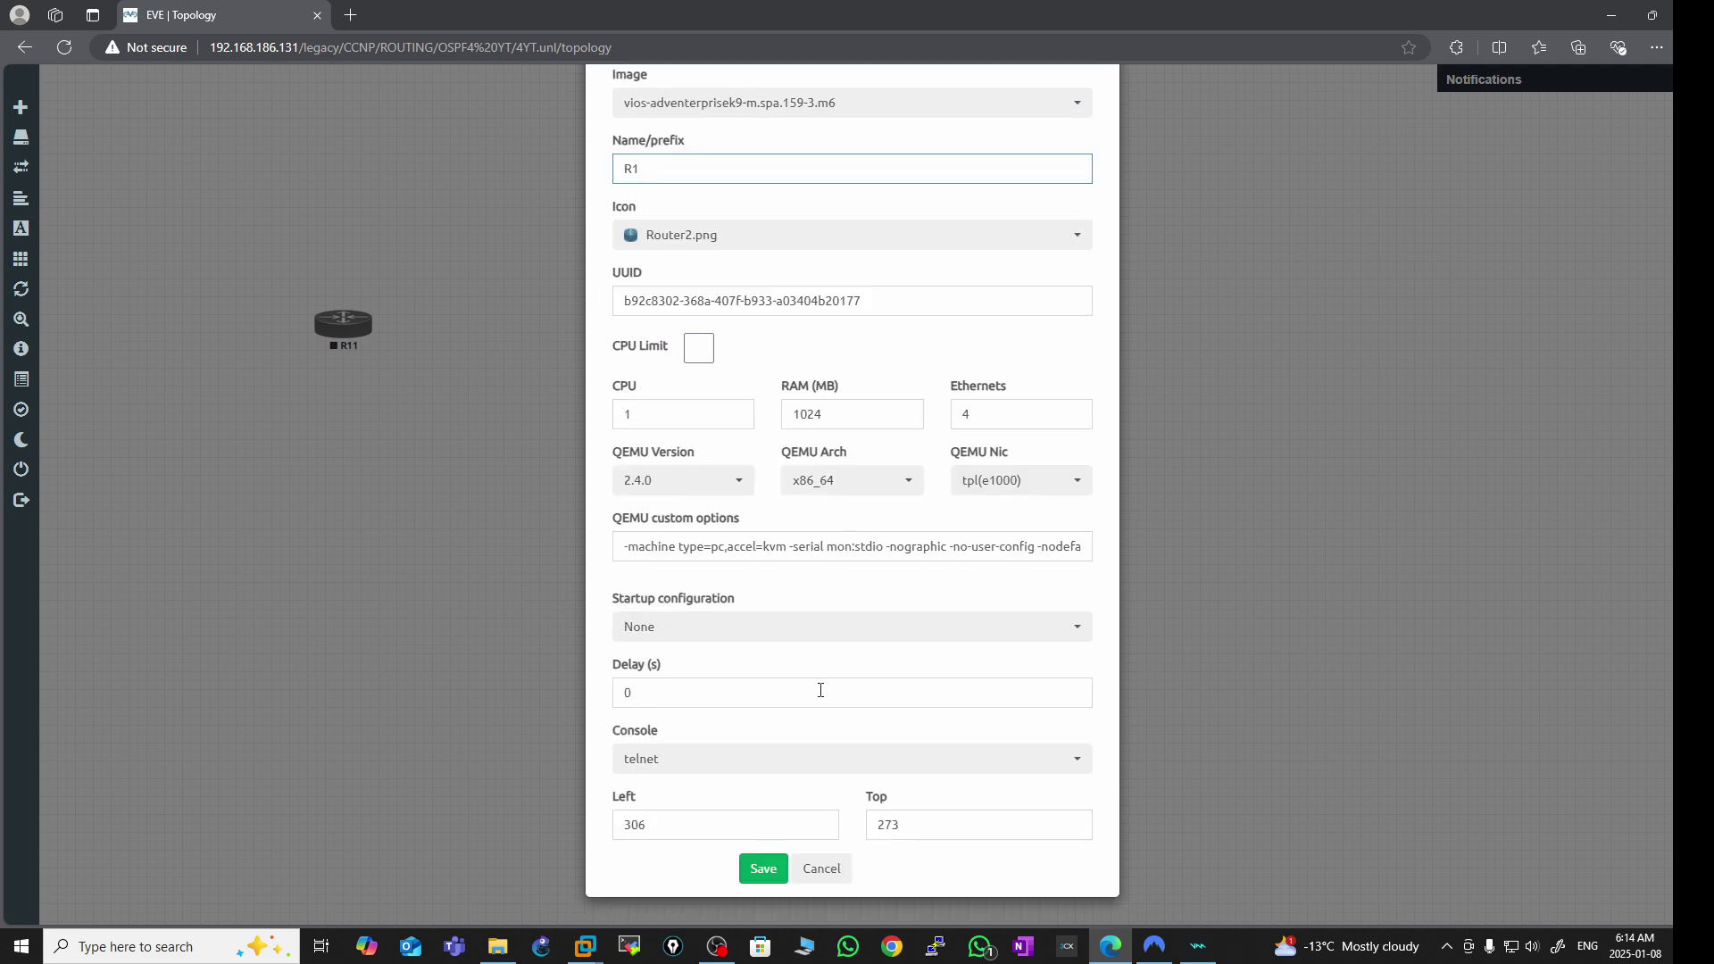
pyautogui.click(769, 866)
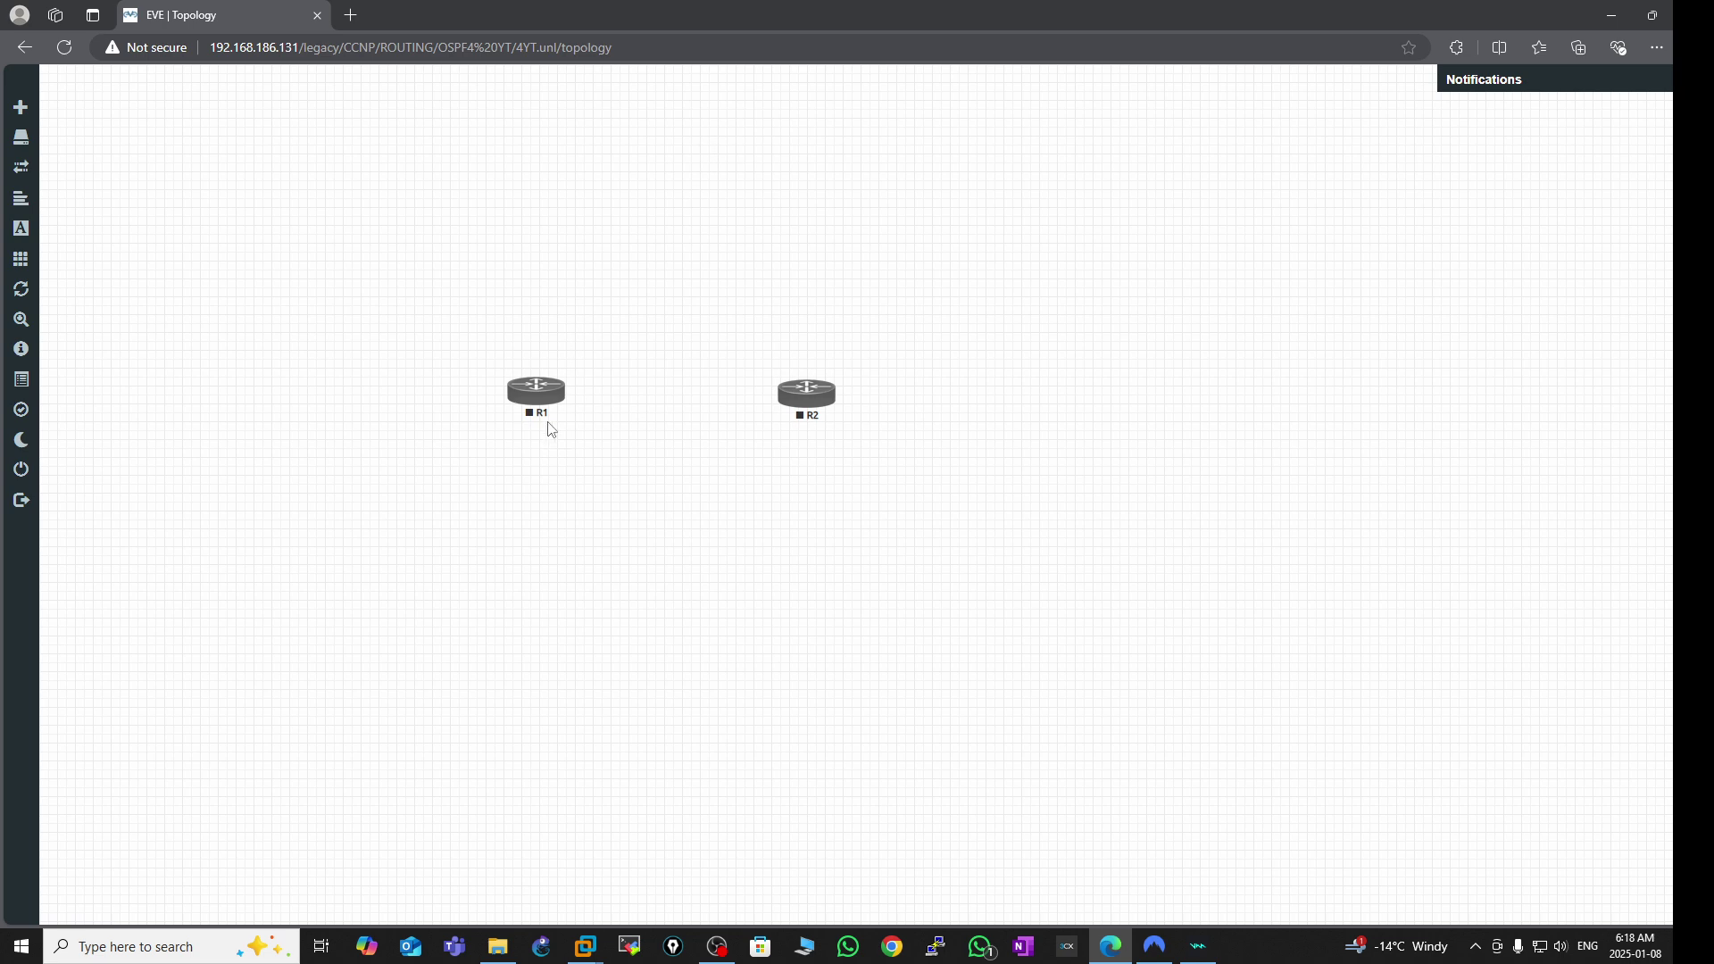
pyautogui.rightClick(537, 222)
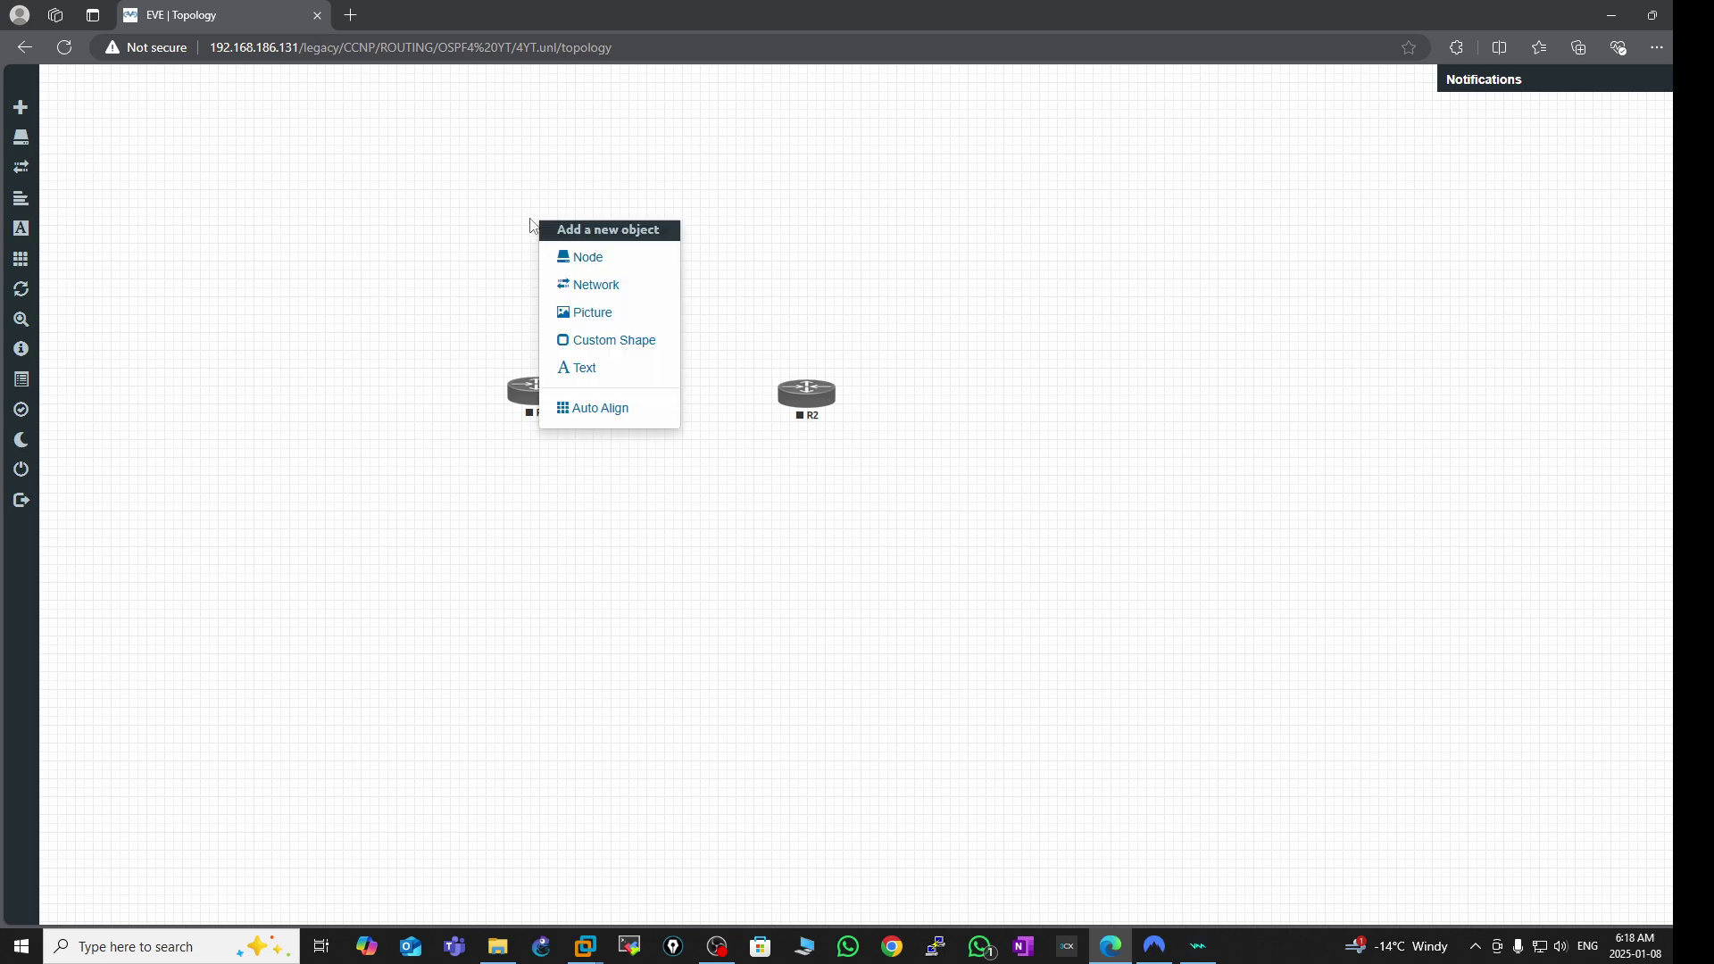
pyautogui.click(583, 259)
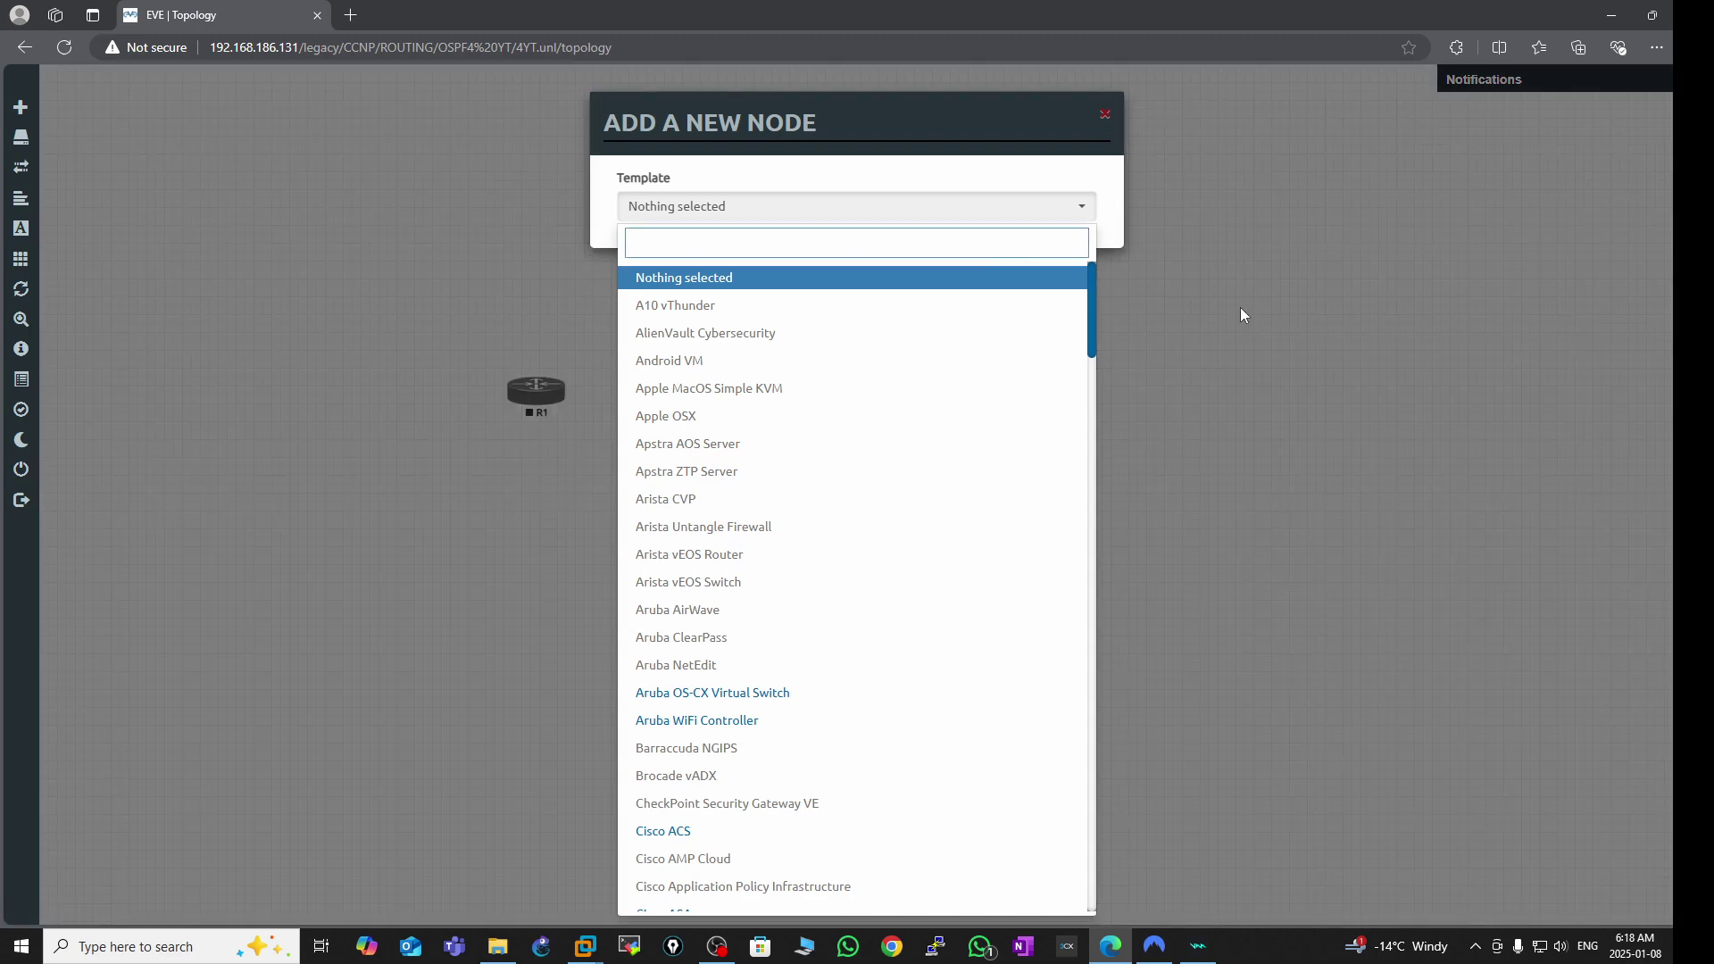
pyautogui.click(1241, 308)
# - Add a network named INET of type Management(Cloud0) with the globe2.png icon and place it above R1
pyautogui.rightClick(491, 204)
pyautogui.click(569, 269)
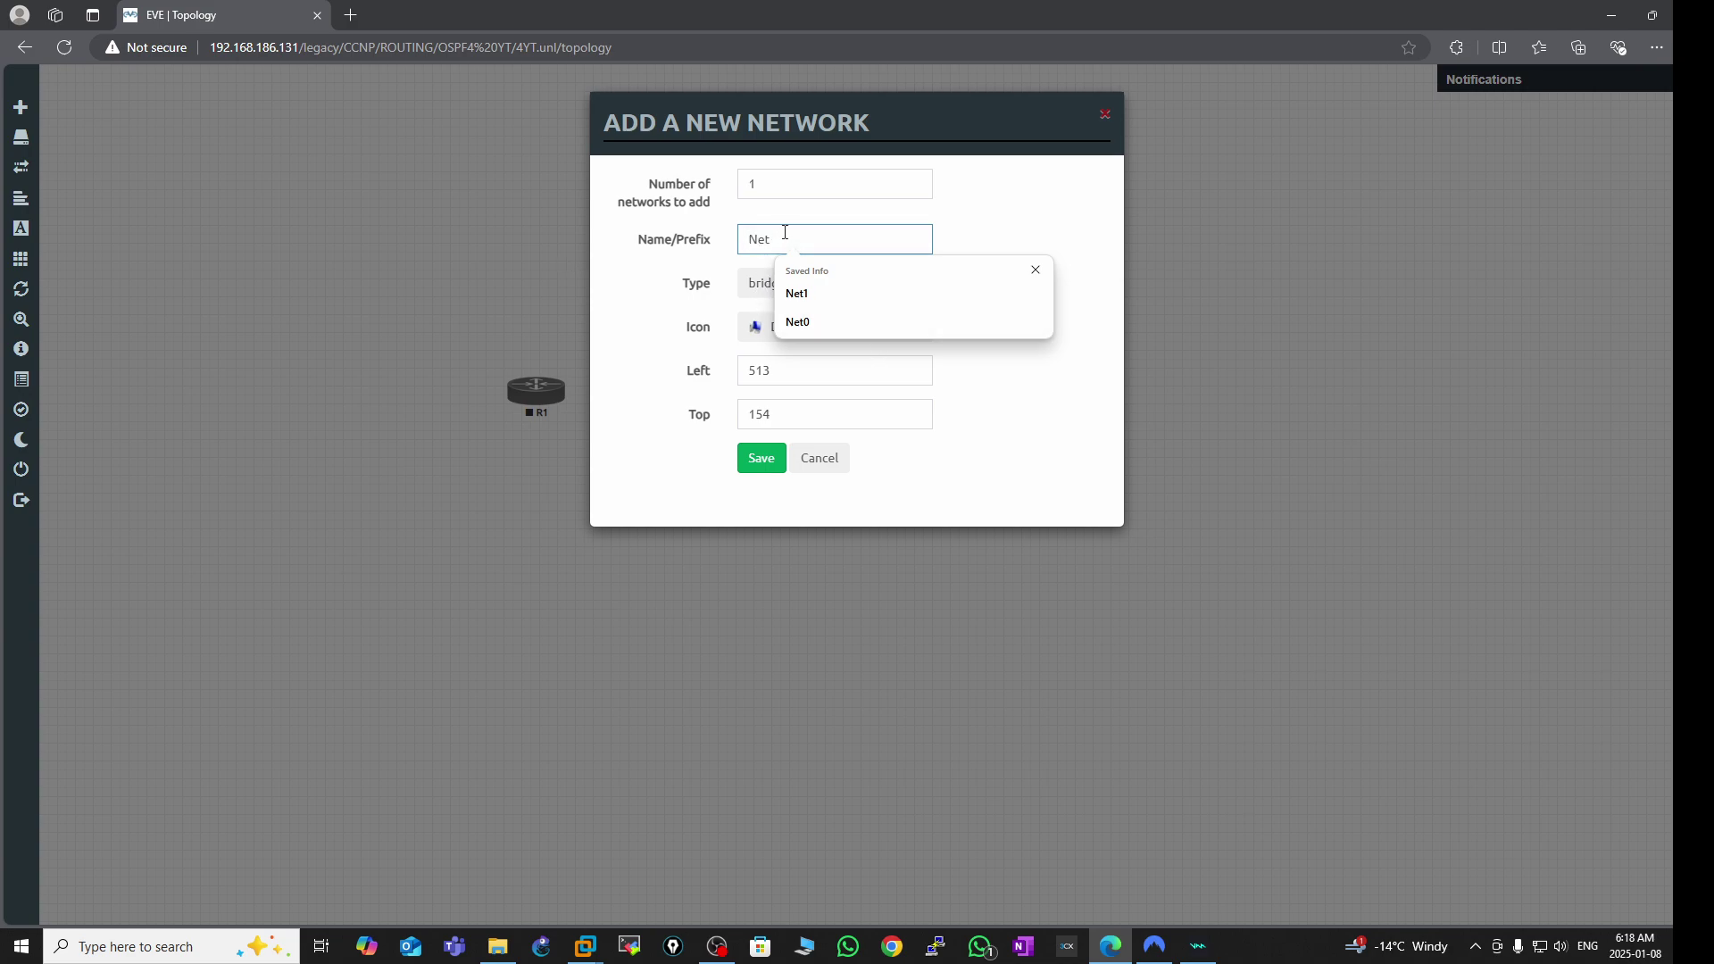
pyautogui.moveTo(785, 232); pyautogui.dragTo(741, 237)
pyautogui.write('INET')
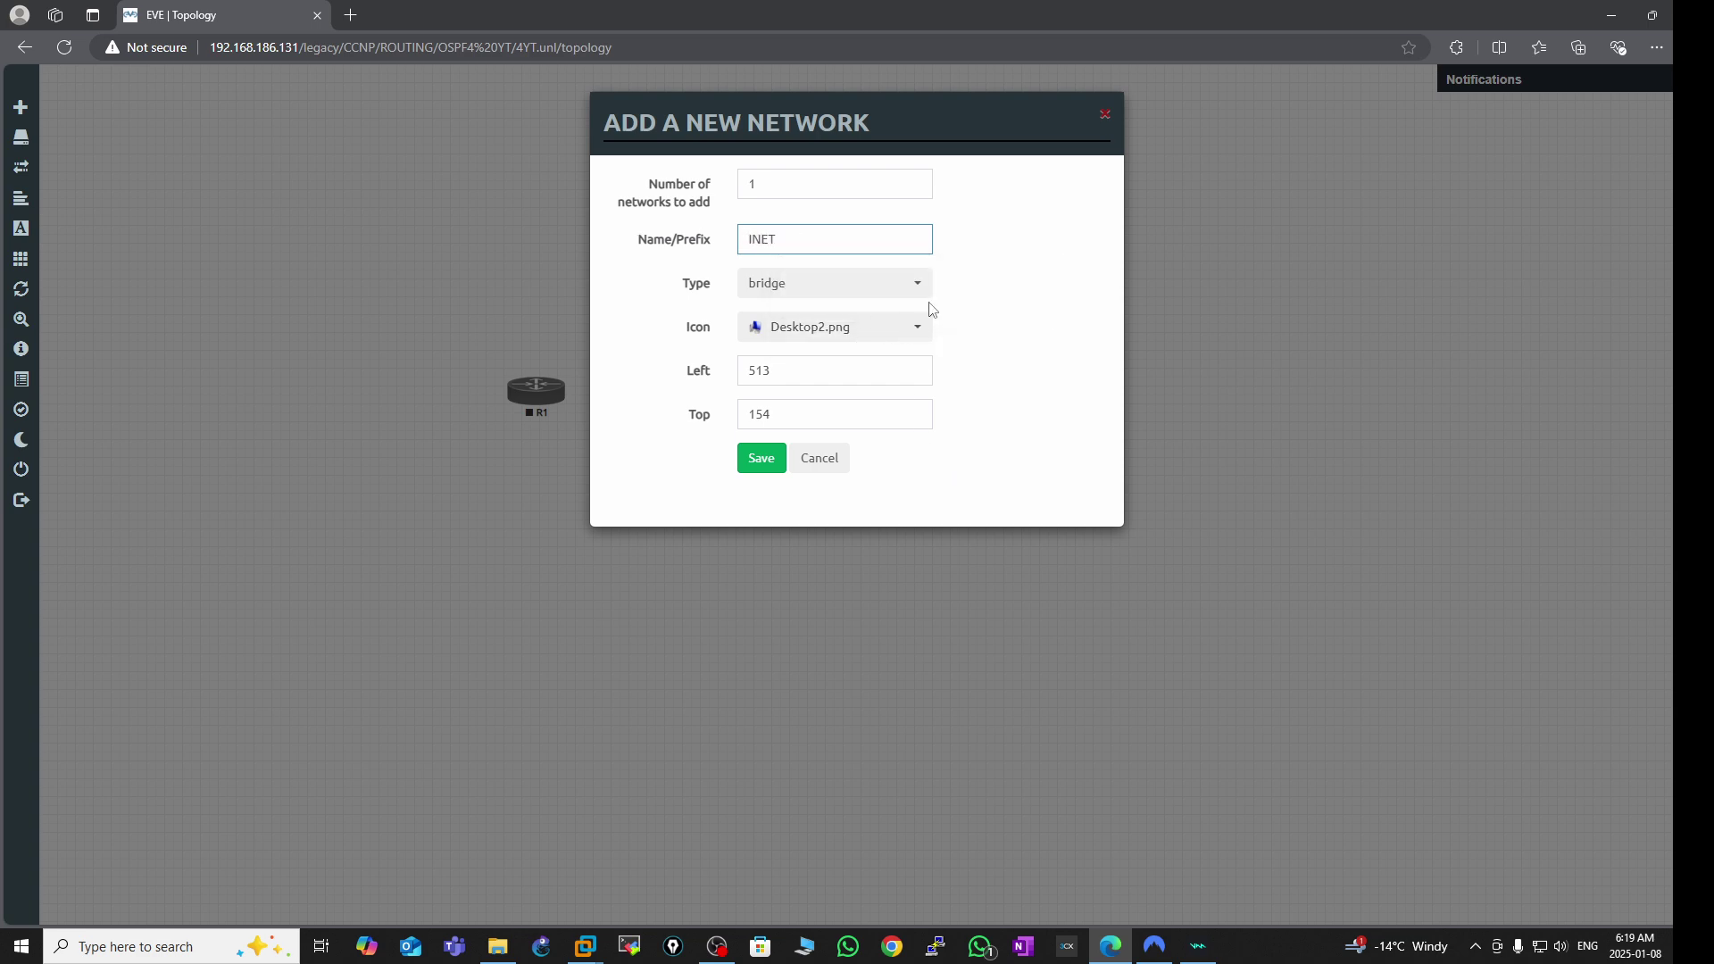
pyautogui.click(912, 286)
pyautogui.click(853, 384)
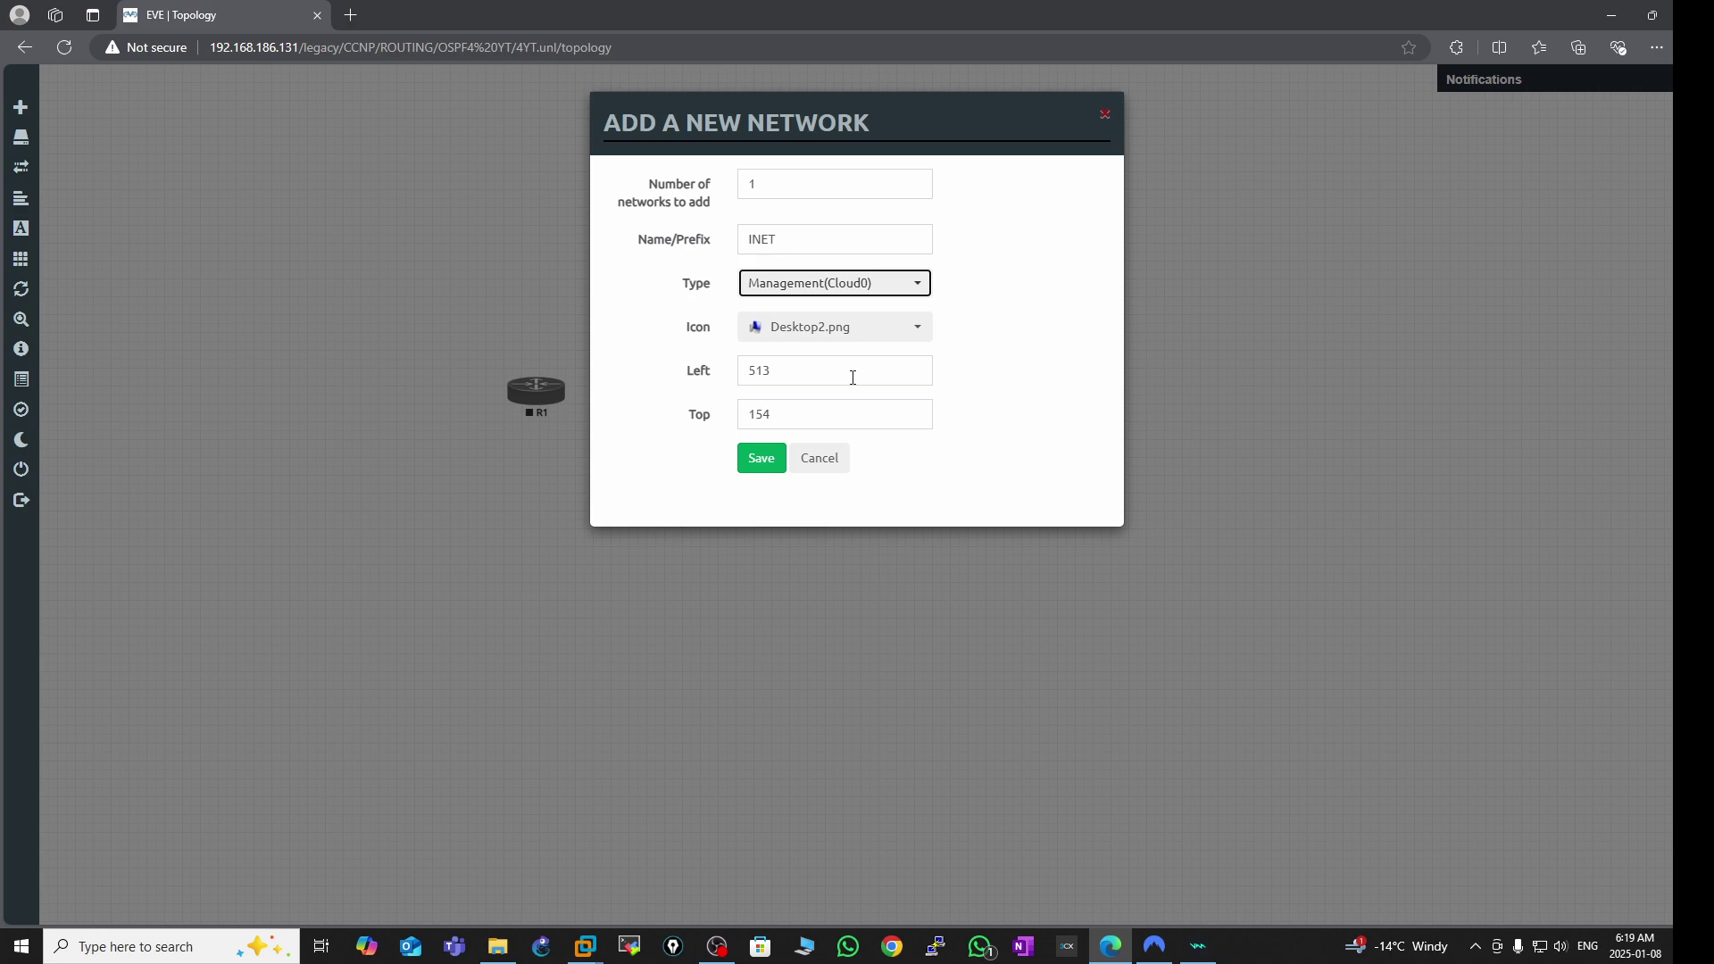
pyautogui.click(919, 330)
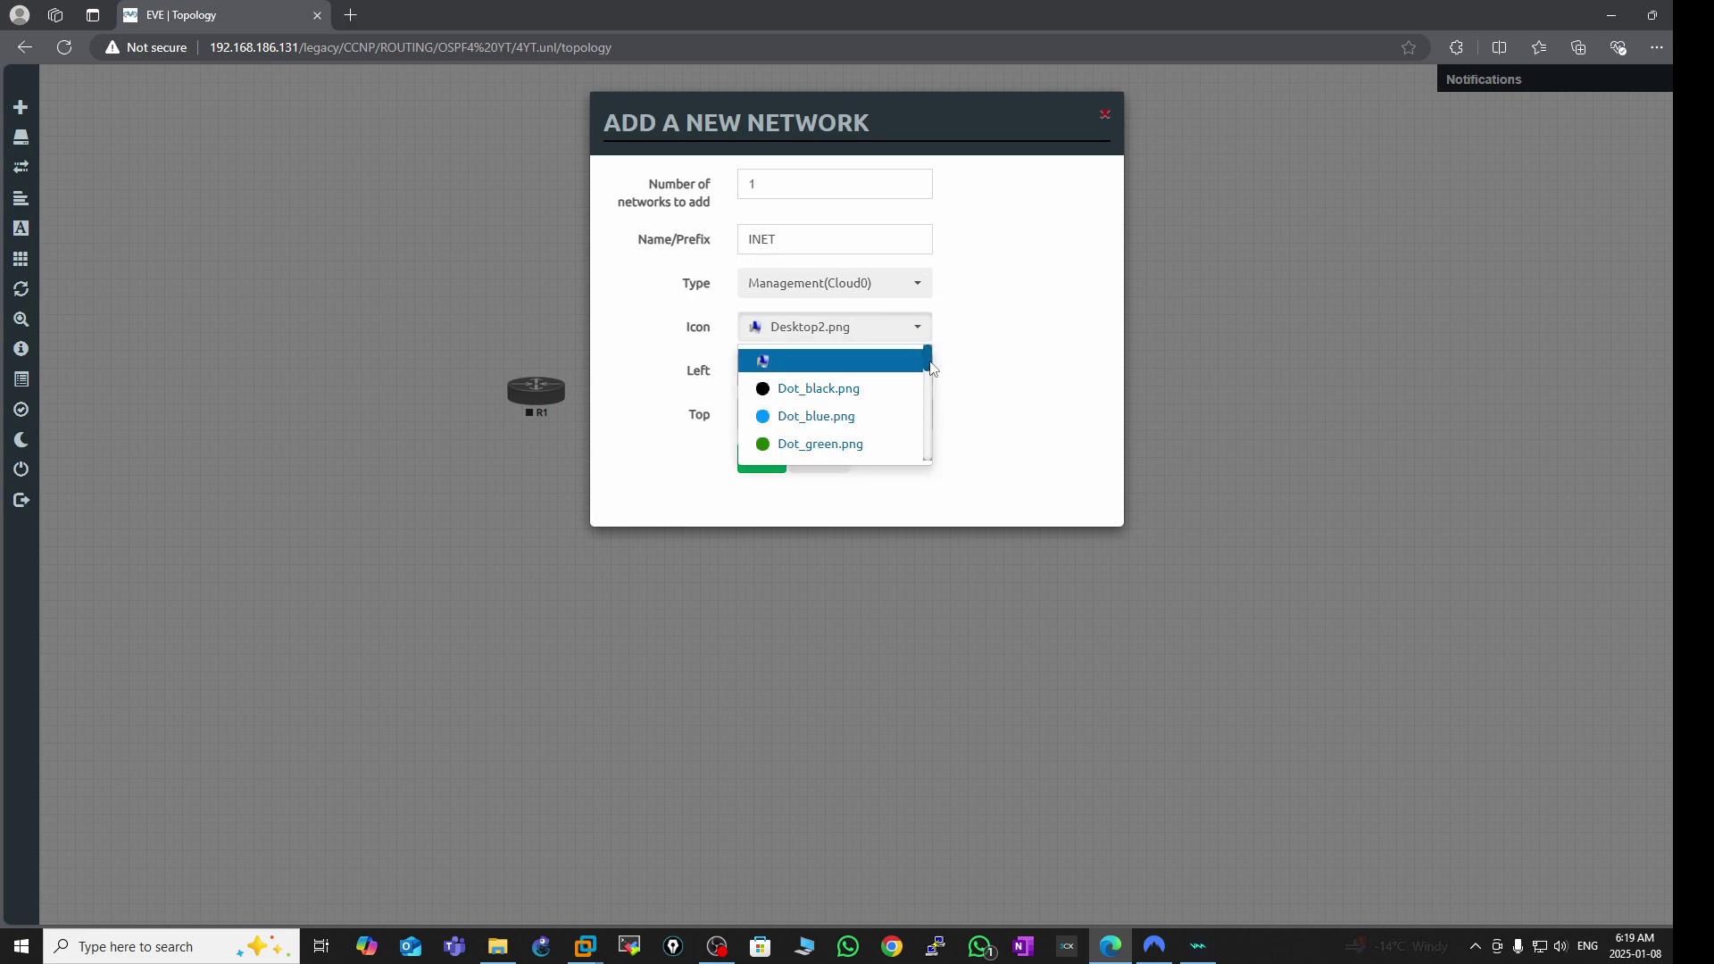
pyautogui.moveTo(929, 366); pyautogui.dragTo(928, 449)
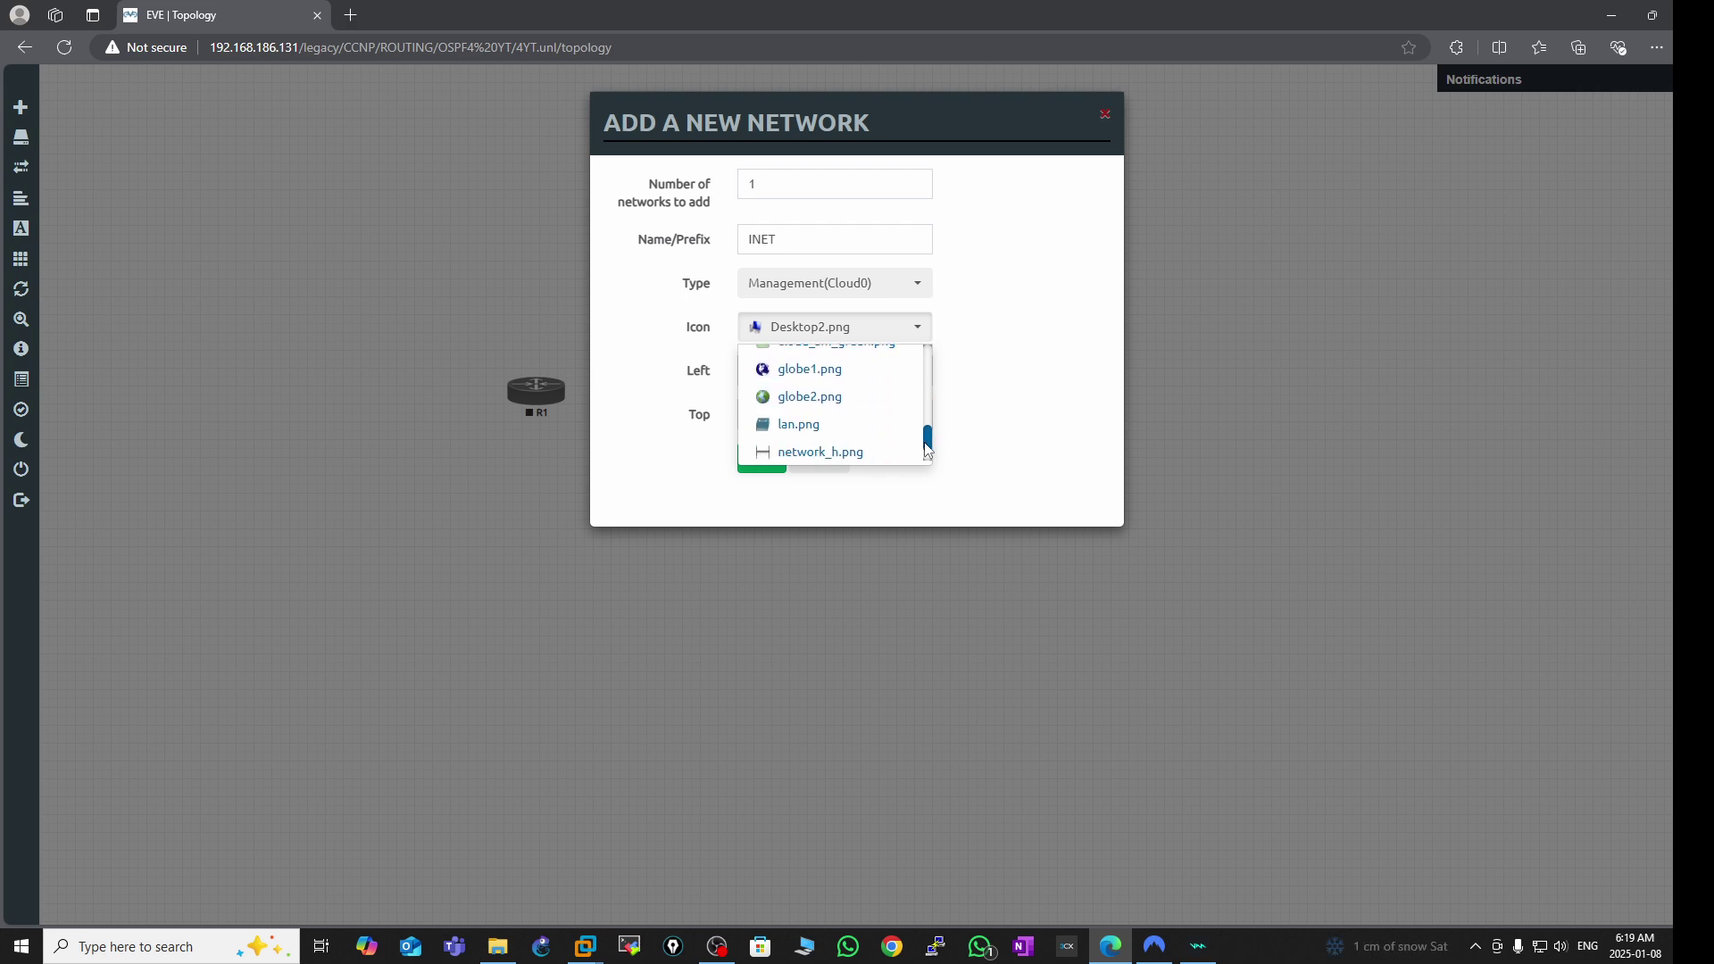
pyautogui.click(815, 395)
pyautogui.click(762, 458)
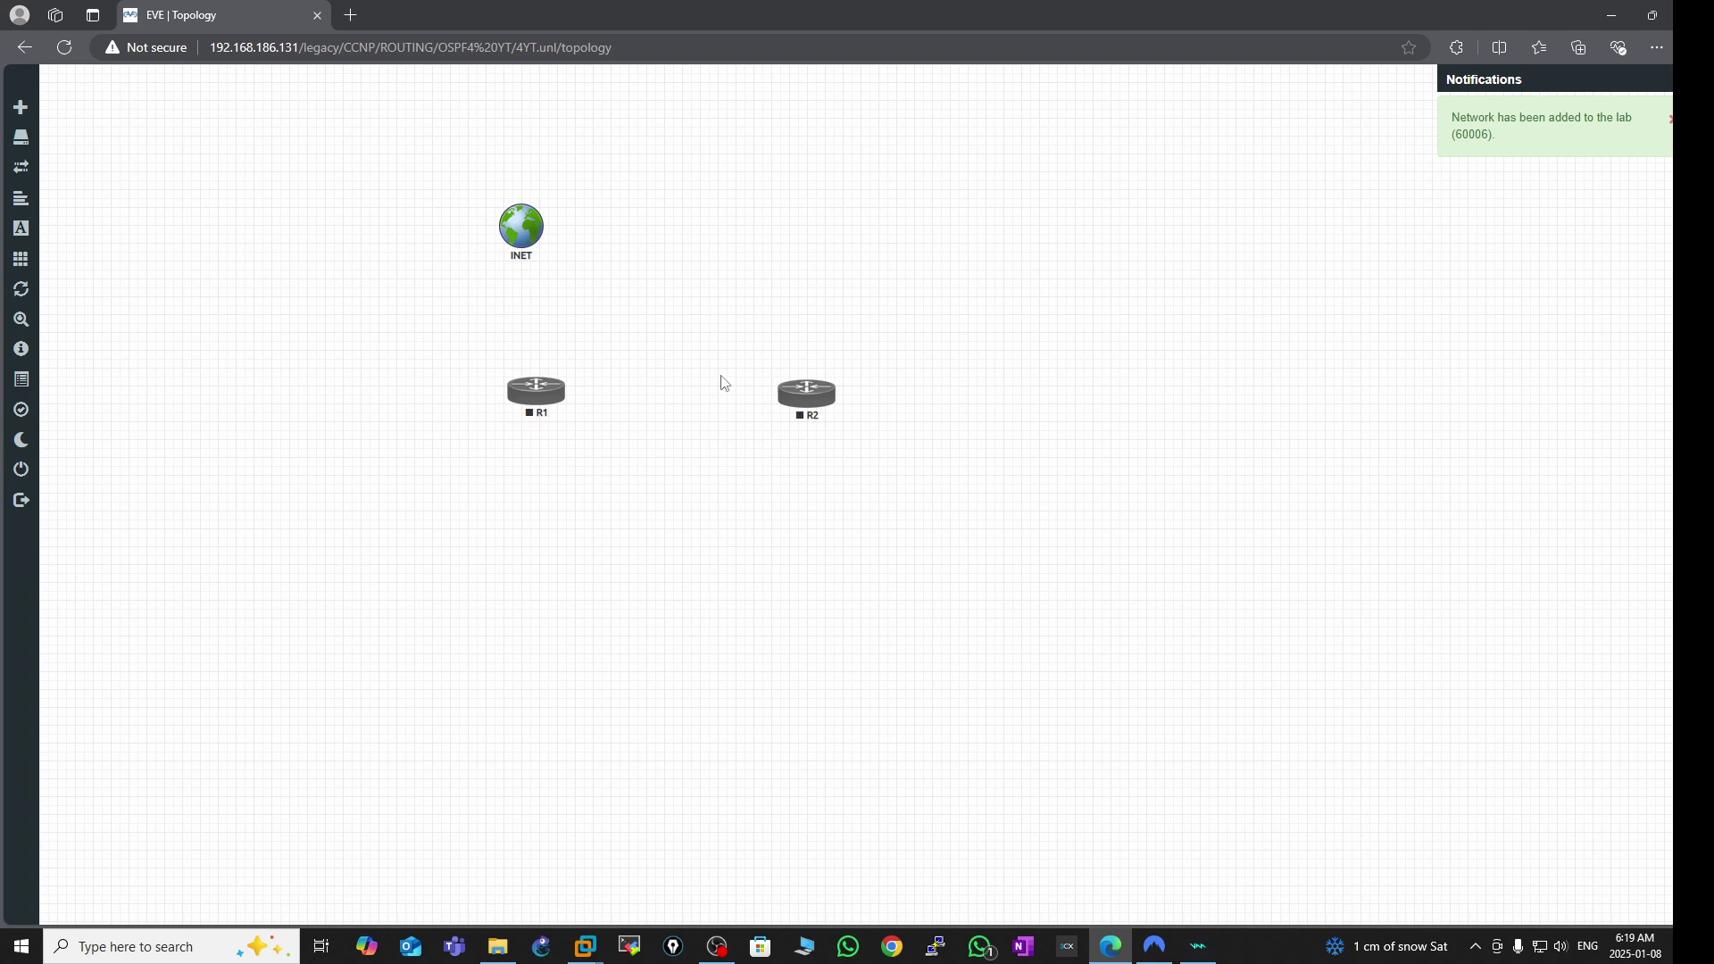
pyautogui.moveTo(519, 229); pyautogui.dragTo(528, 232)
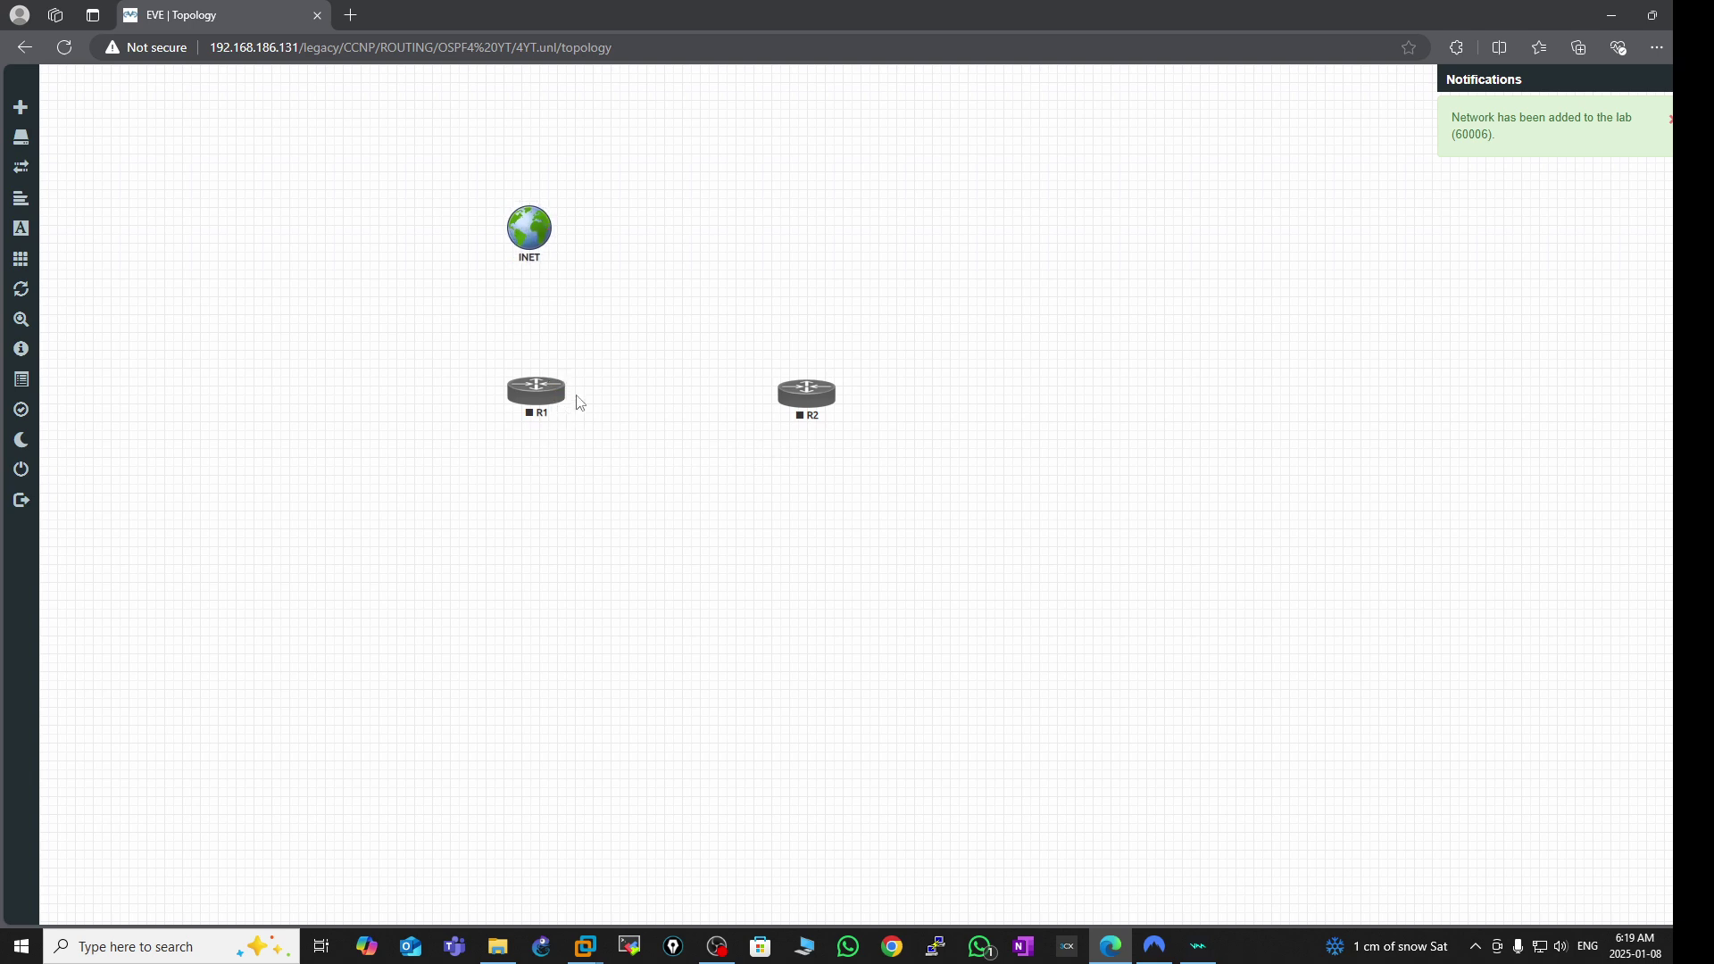
# - Connect R1 to the INET network through R1's interface Gi0/0
pyautogui.moveTo(559, 393)
pyautogui.moveTo(559, 394); pyautogui.dragTo(533, 236)
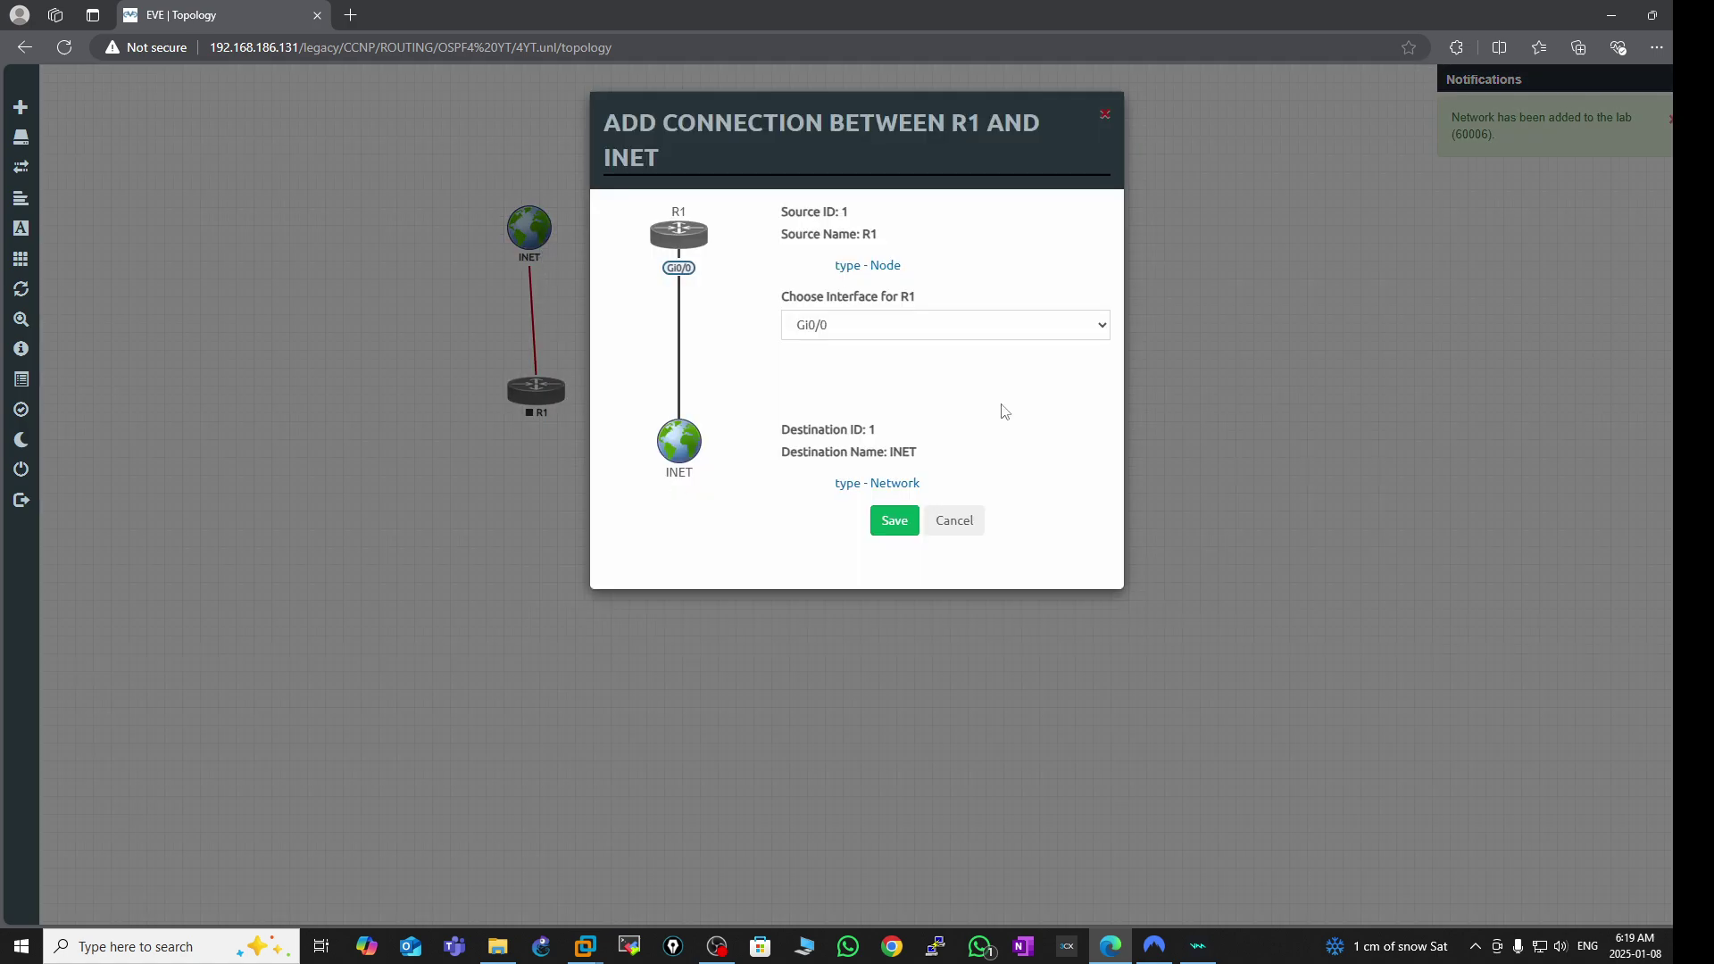
pyautogui.click(894, 523)
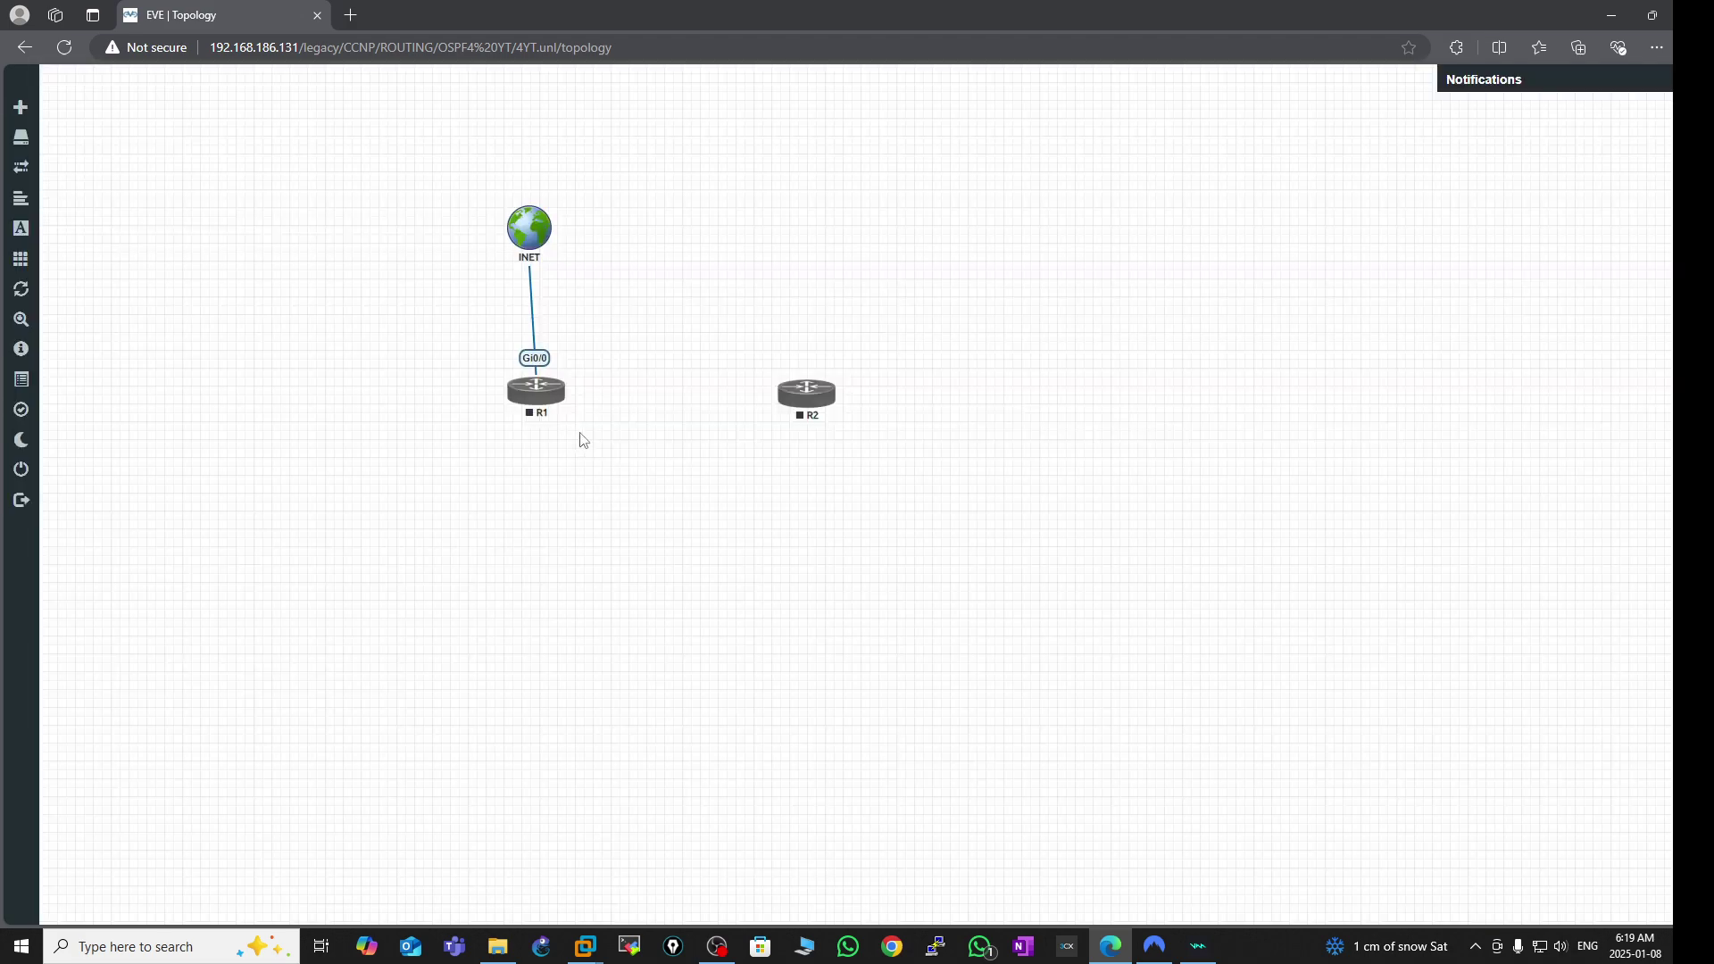
# - Connect R1 interface Gi0/1 to R2 interface Gi0/1 and align R2 and INET with R1 on the canvas
pyautogui.moveTo(559, 394); pyautogui.dragTo(789, 401)
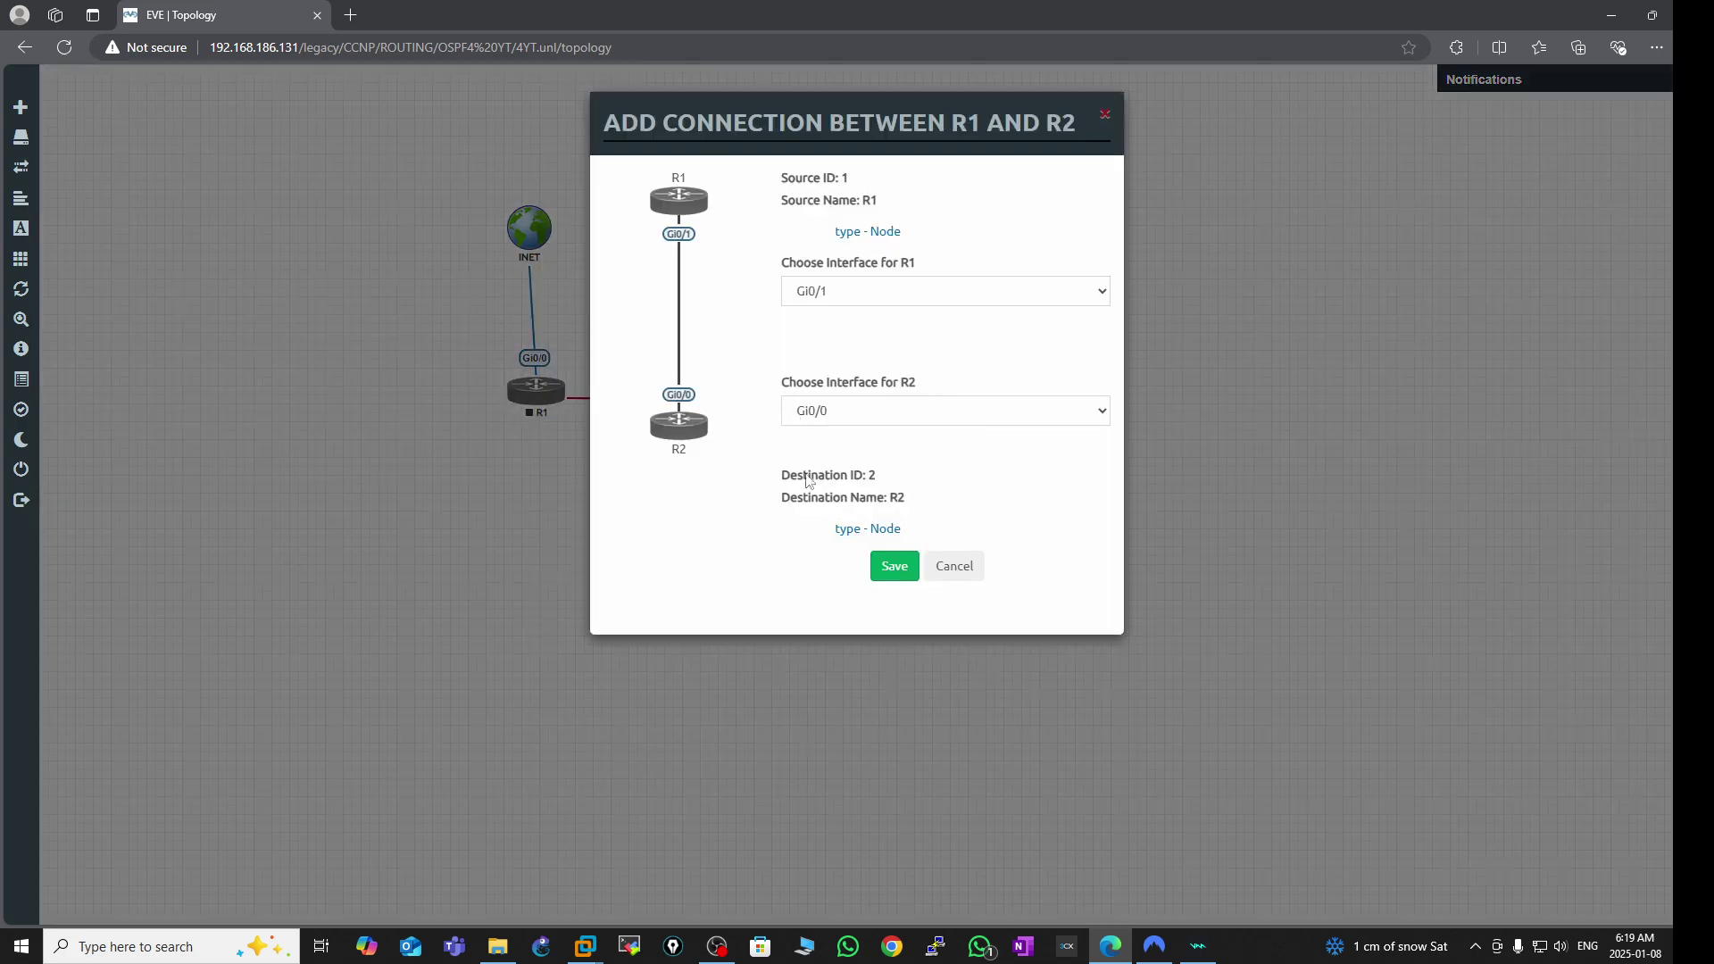
pyautogui.click(1107, 420)
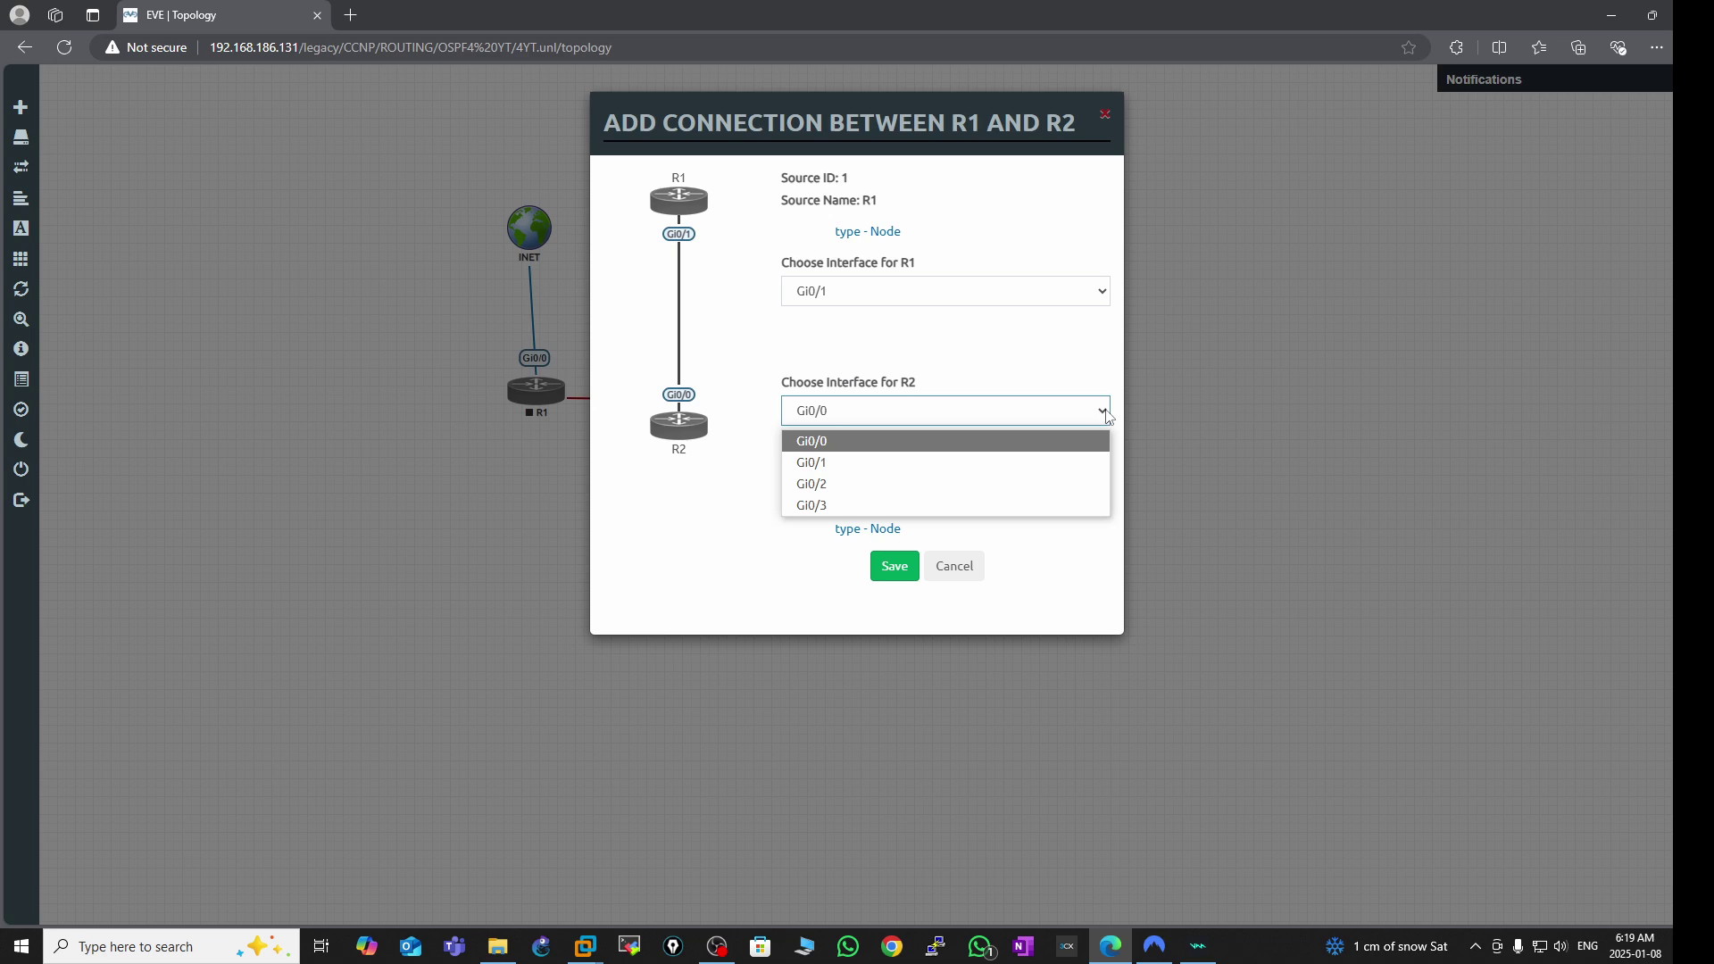
pyautogui.click(852, 463)
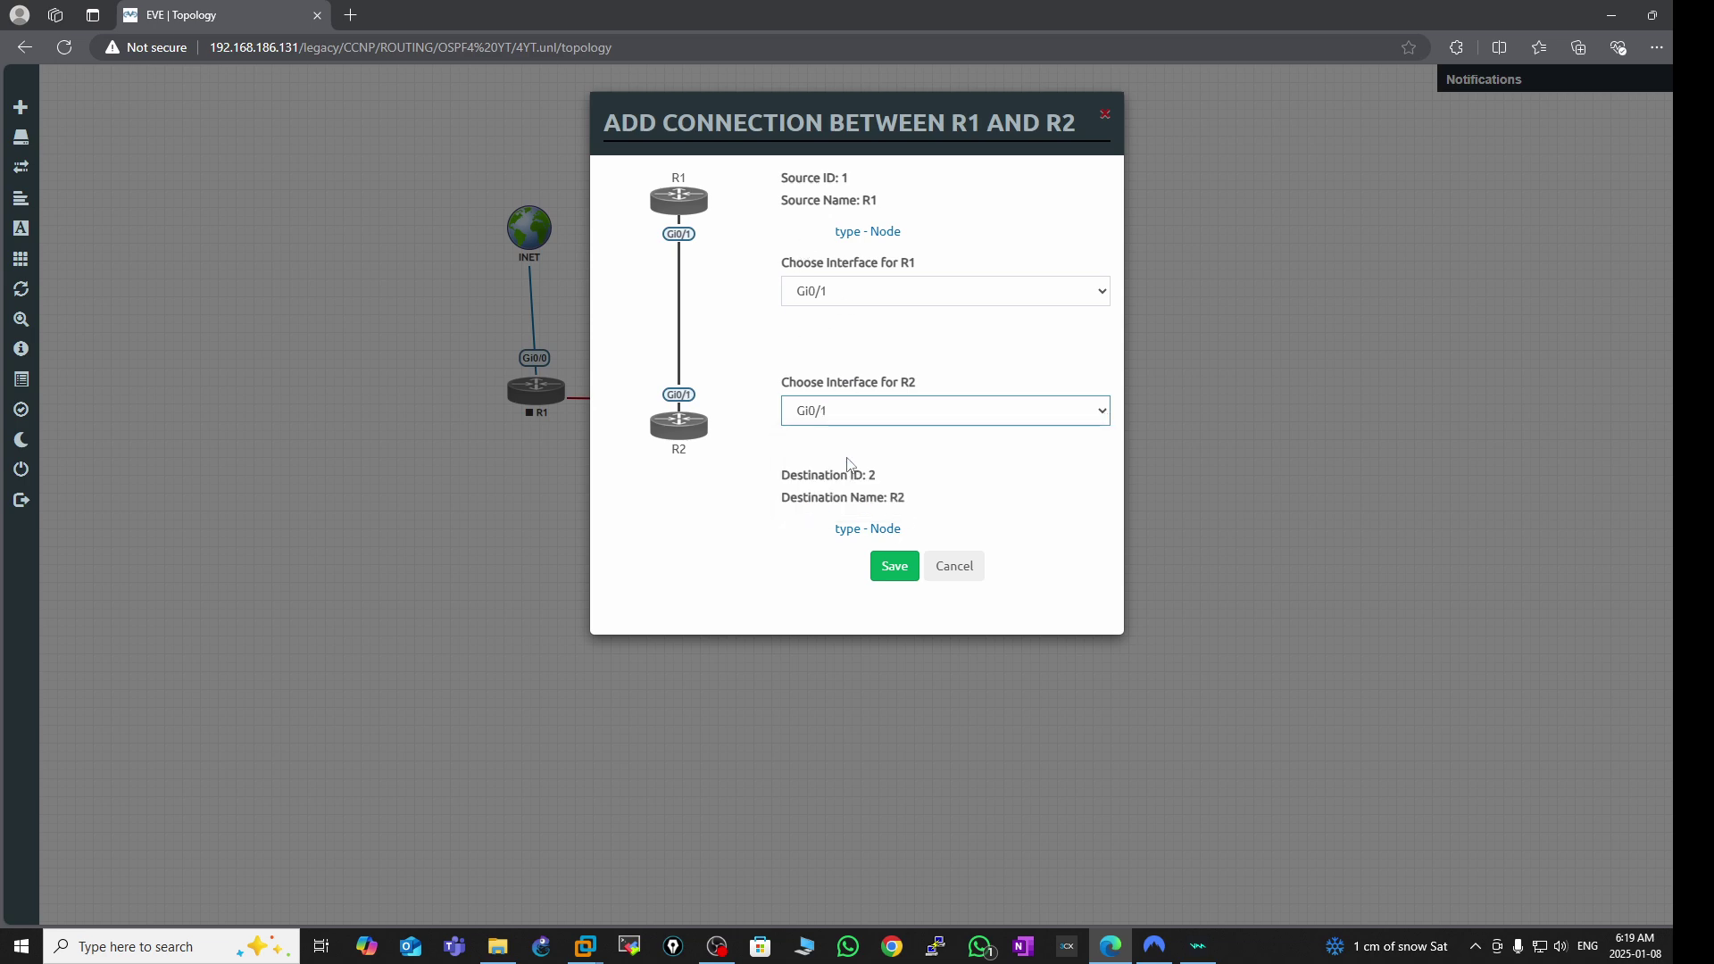
pyautogui.click(895, 573)
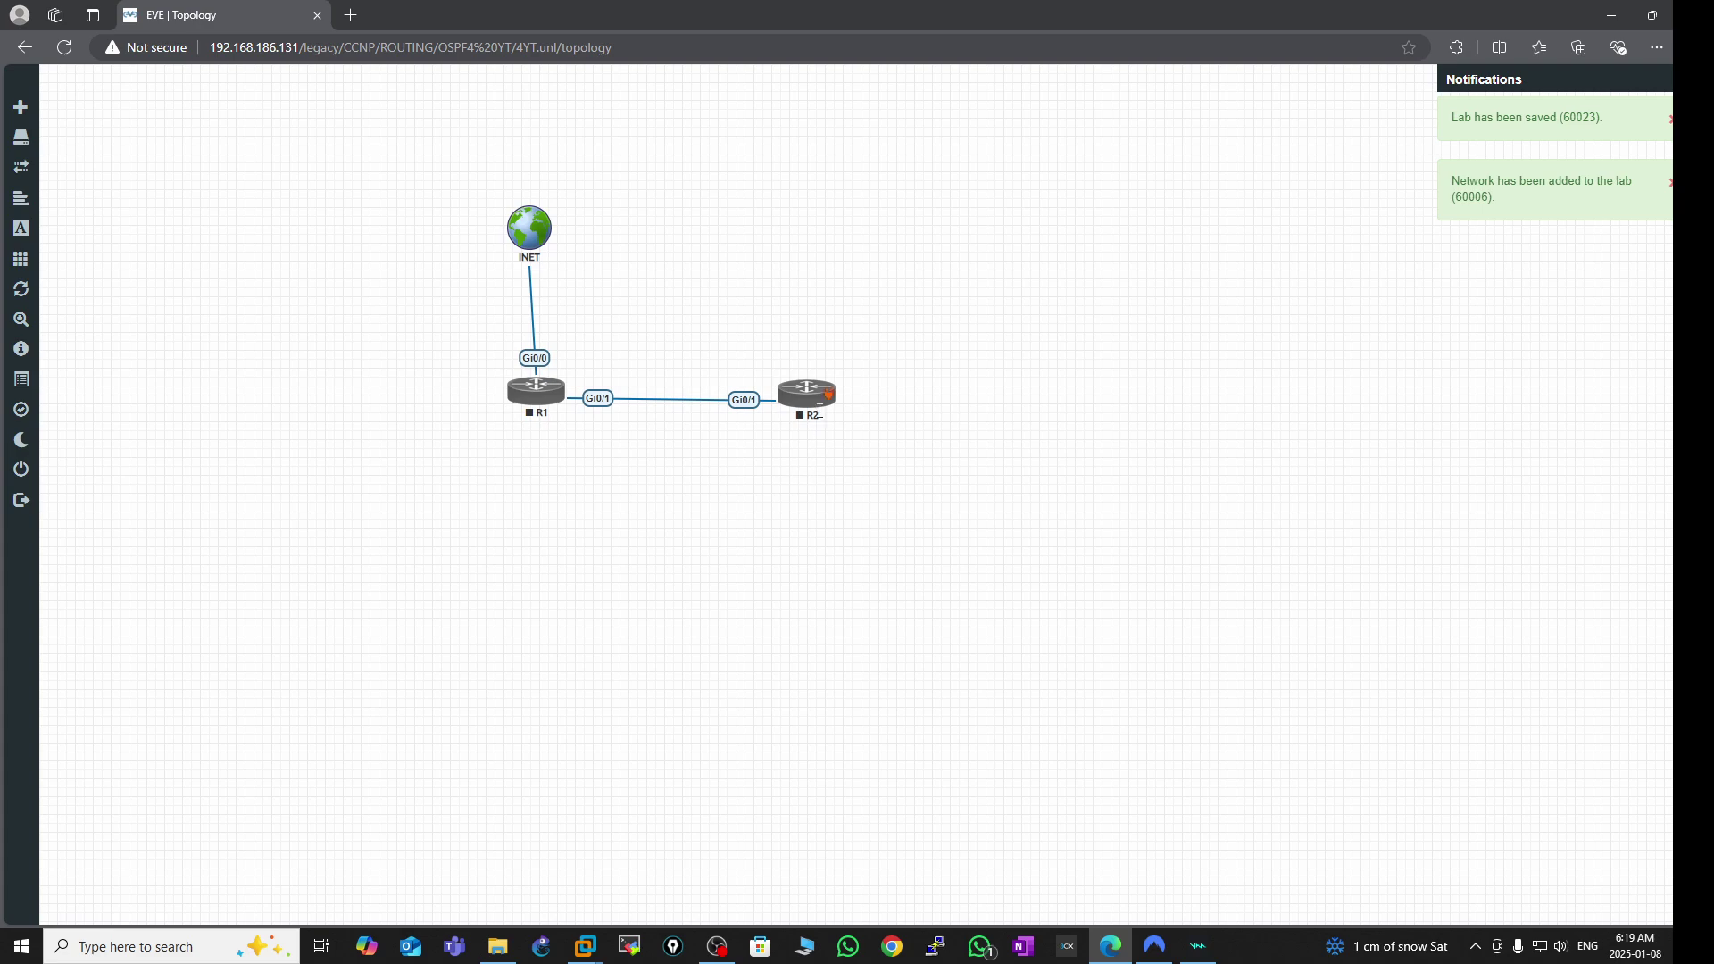
pyautogui.moveTo(819, 412); pyautogui.dragTo(806, 407)
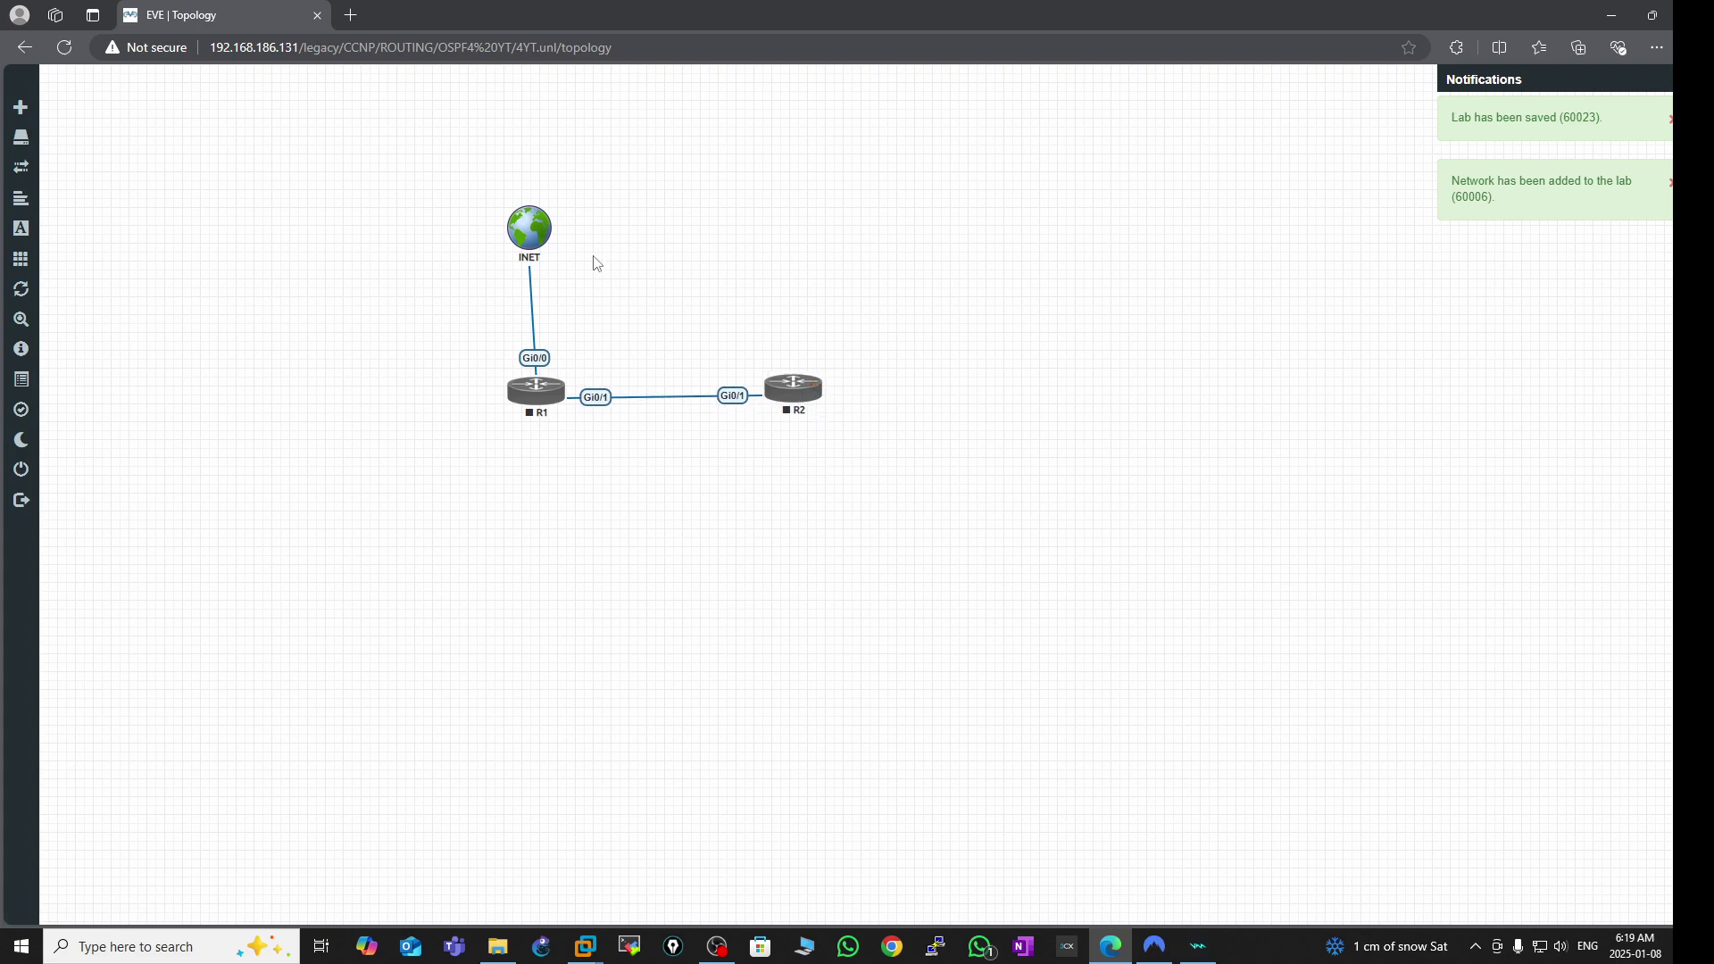
pyautogui.moveTo(531, 227); pyautogui.dragTo(536, 224)
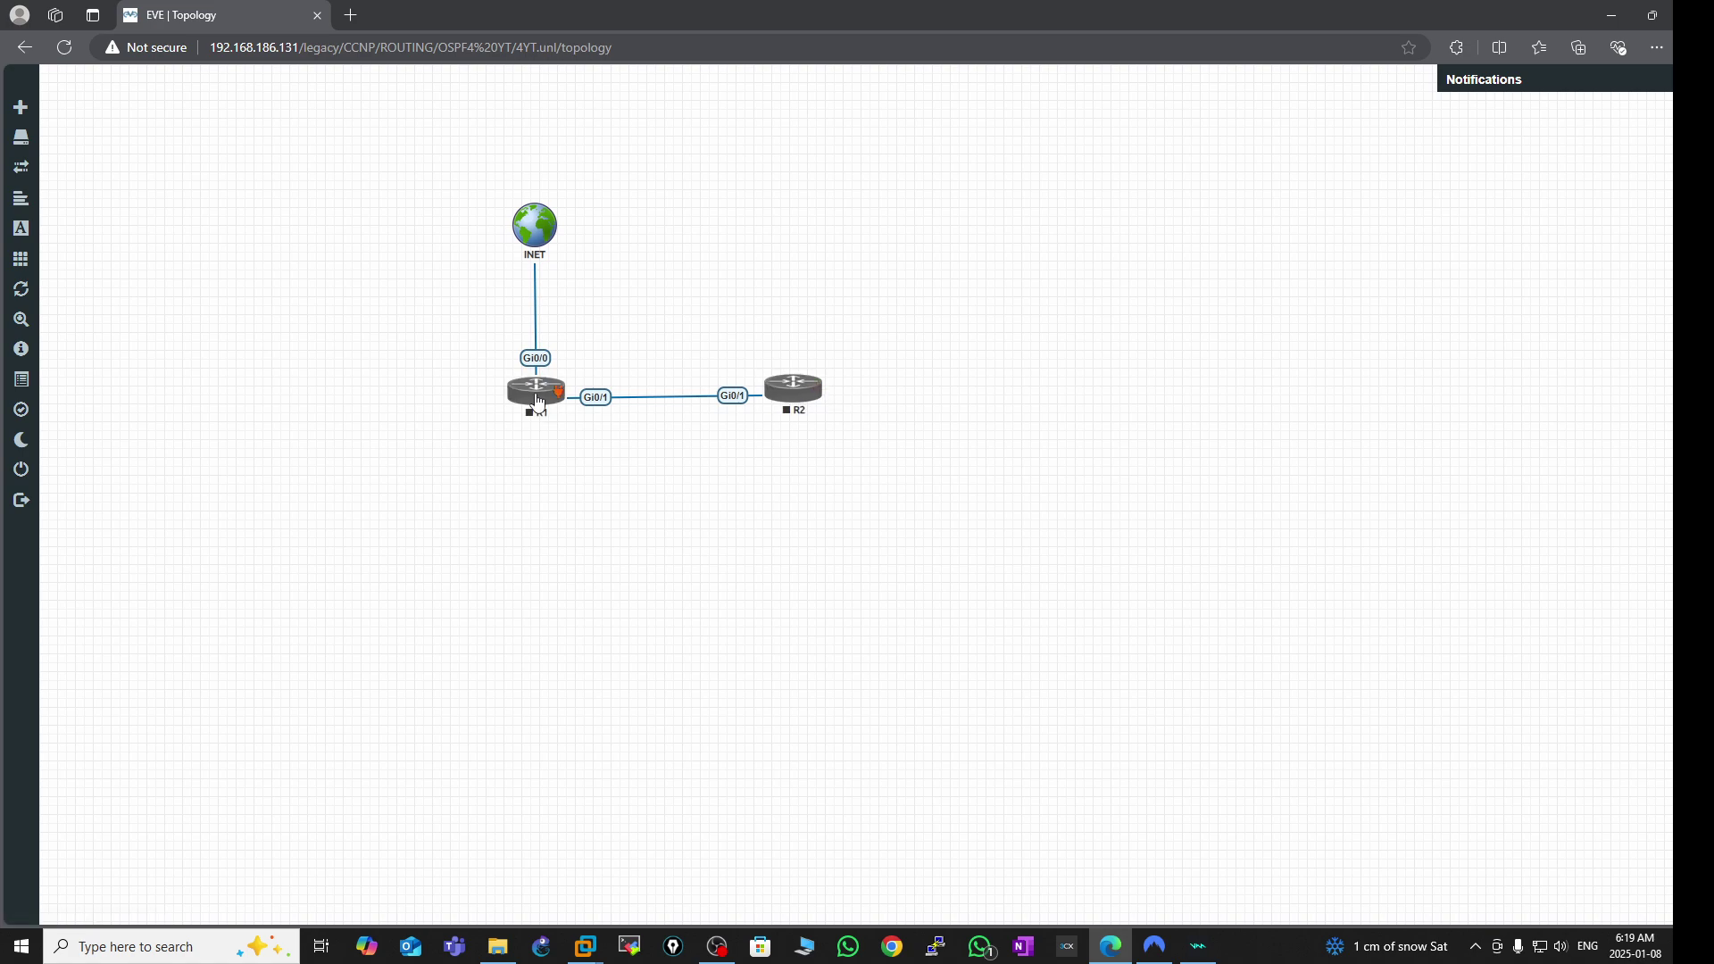
# - Start routers R1 and R2
pyautogui.rightClick(536, 397)
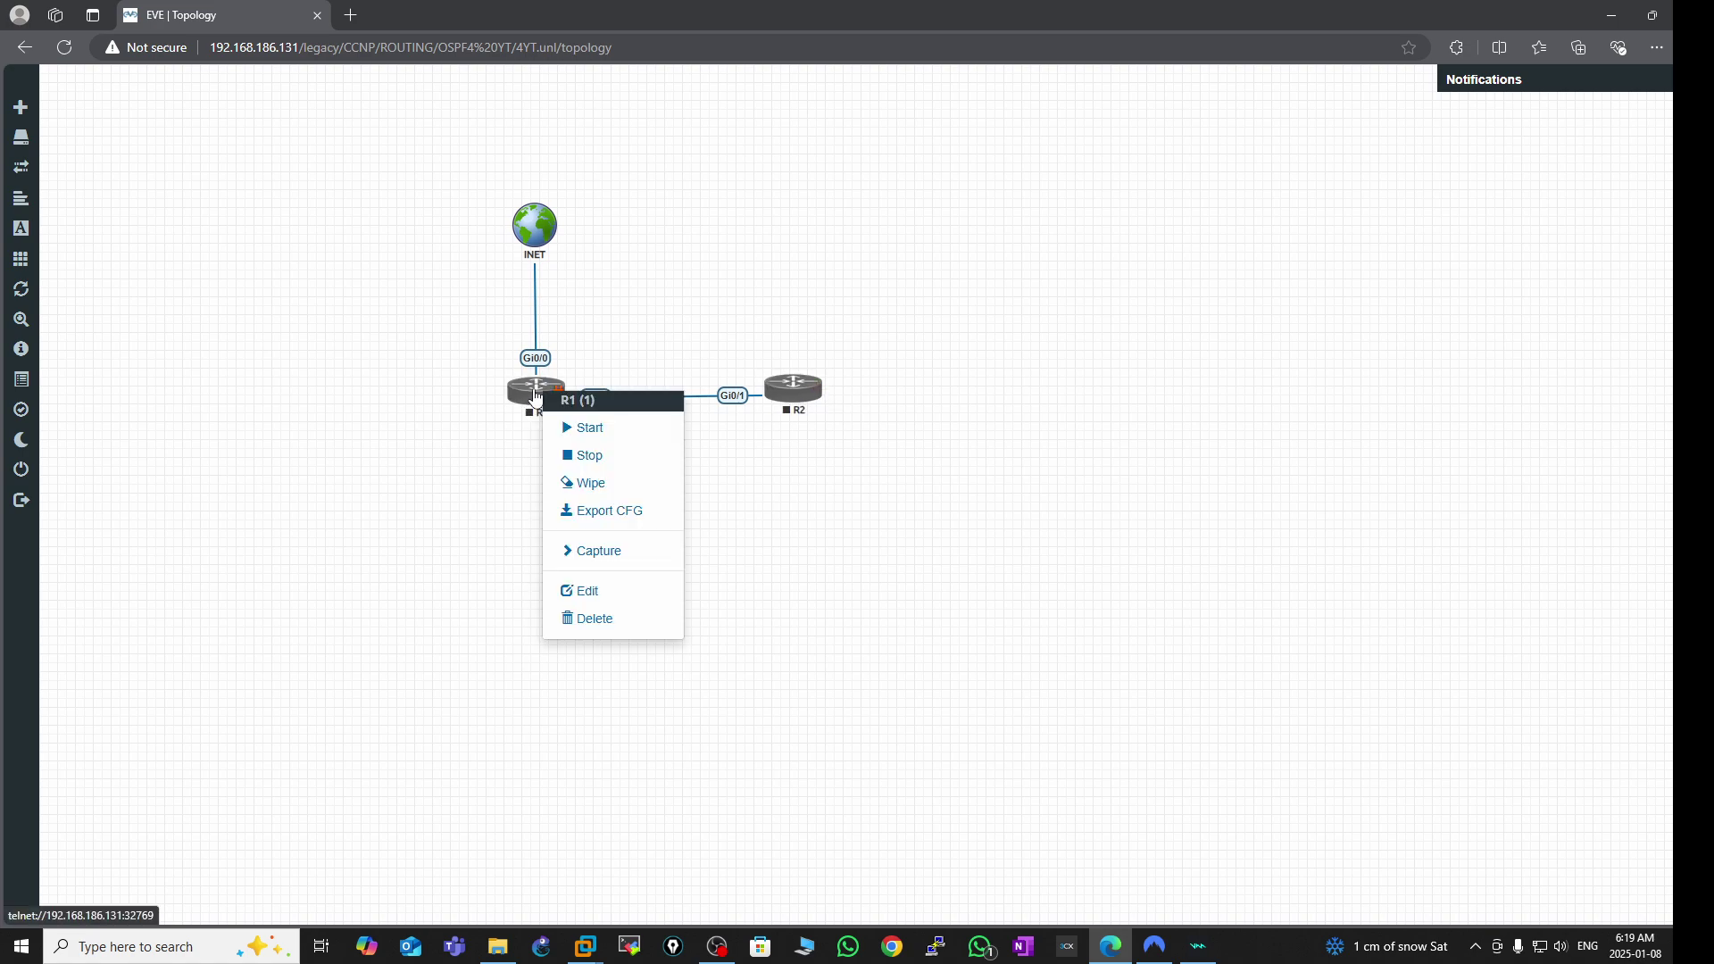
pyautogui.click(595, 430)
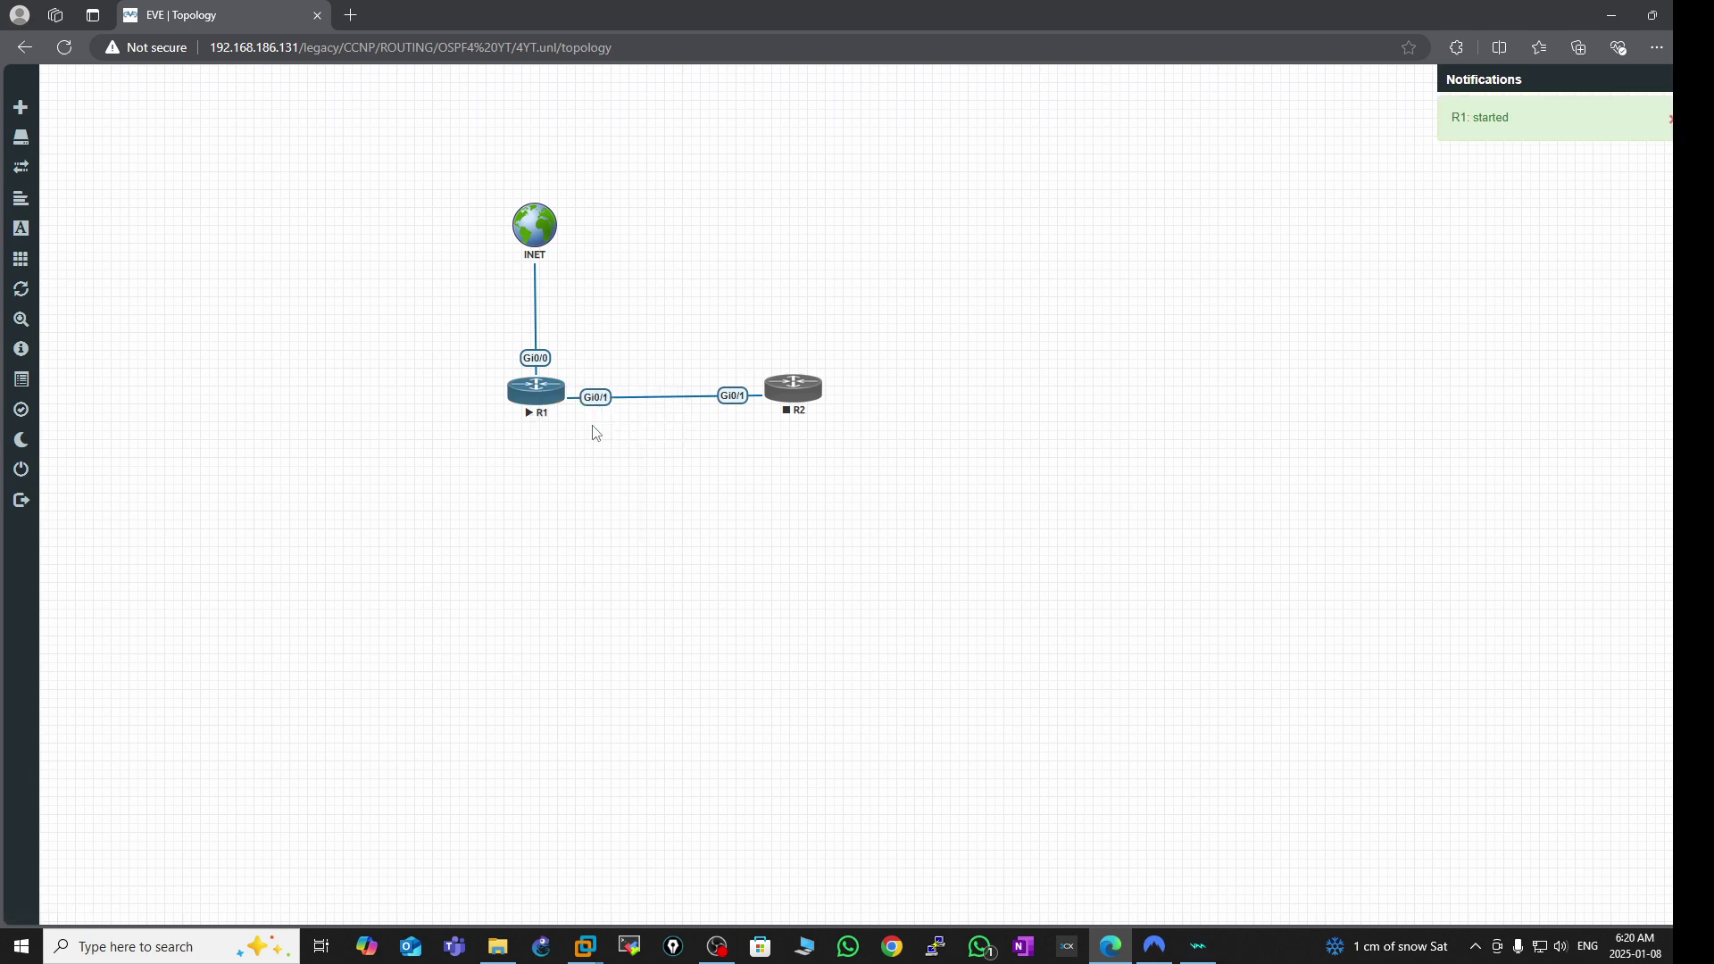
pyautogui.rightClick(797, 387)
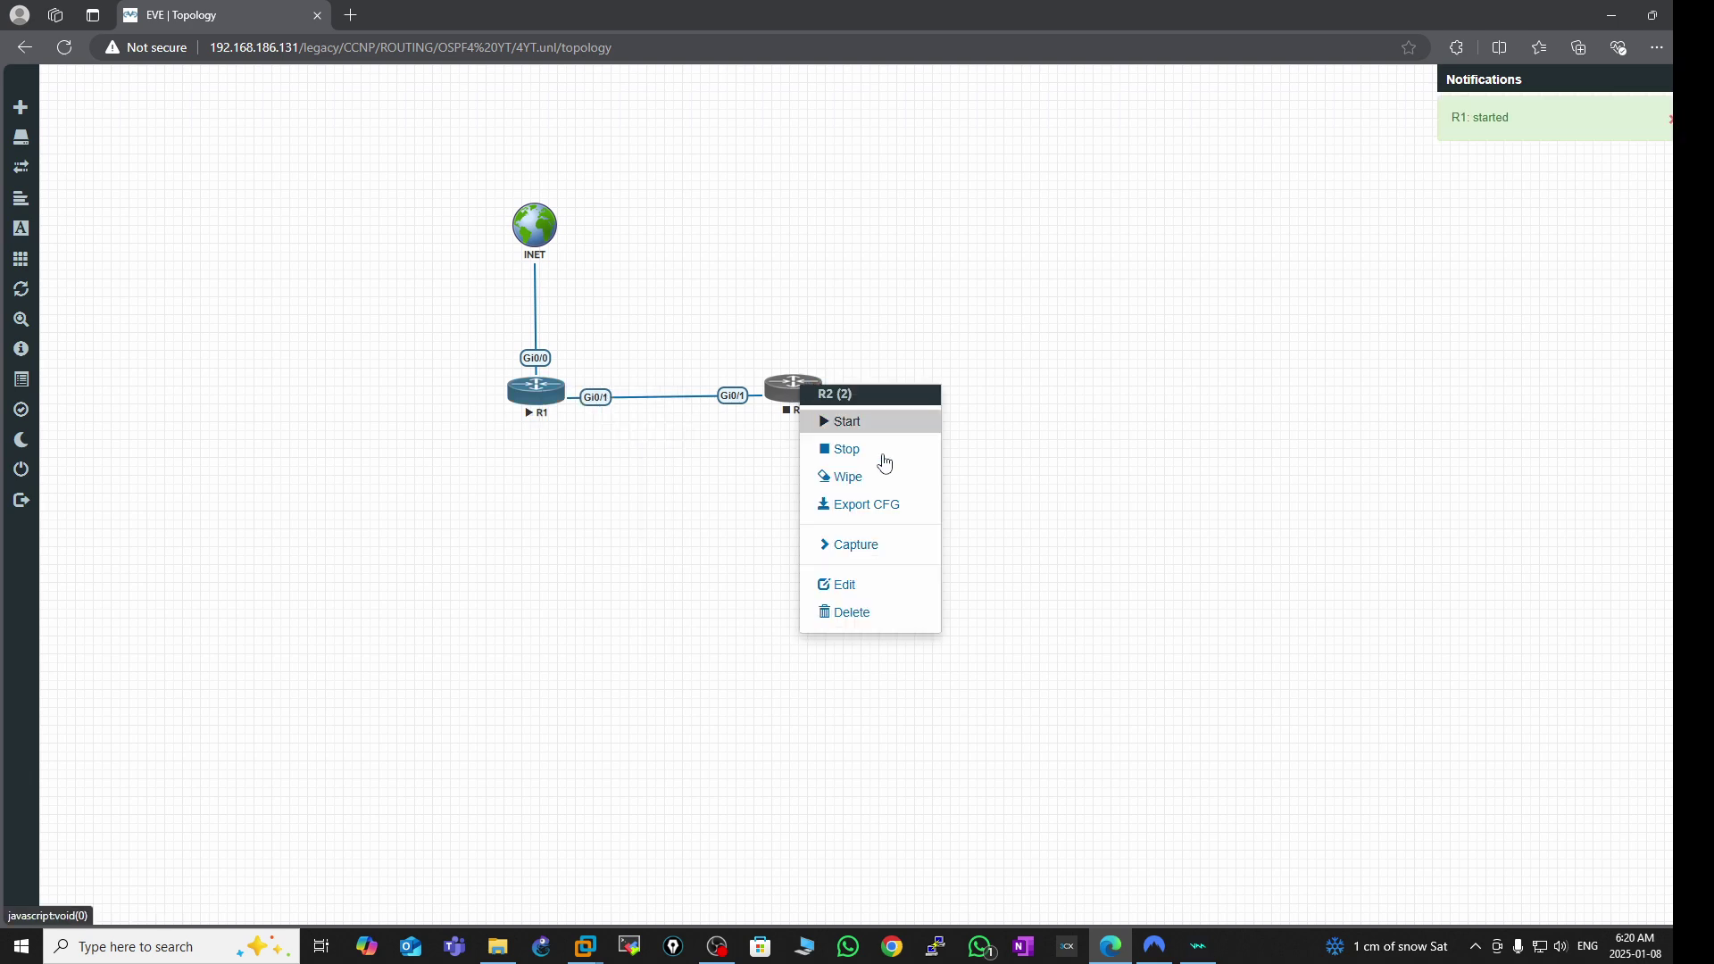
pyautogui.click(859, 432)
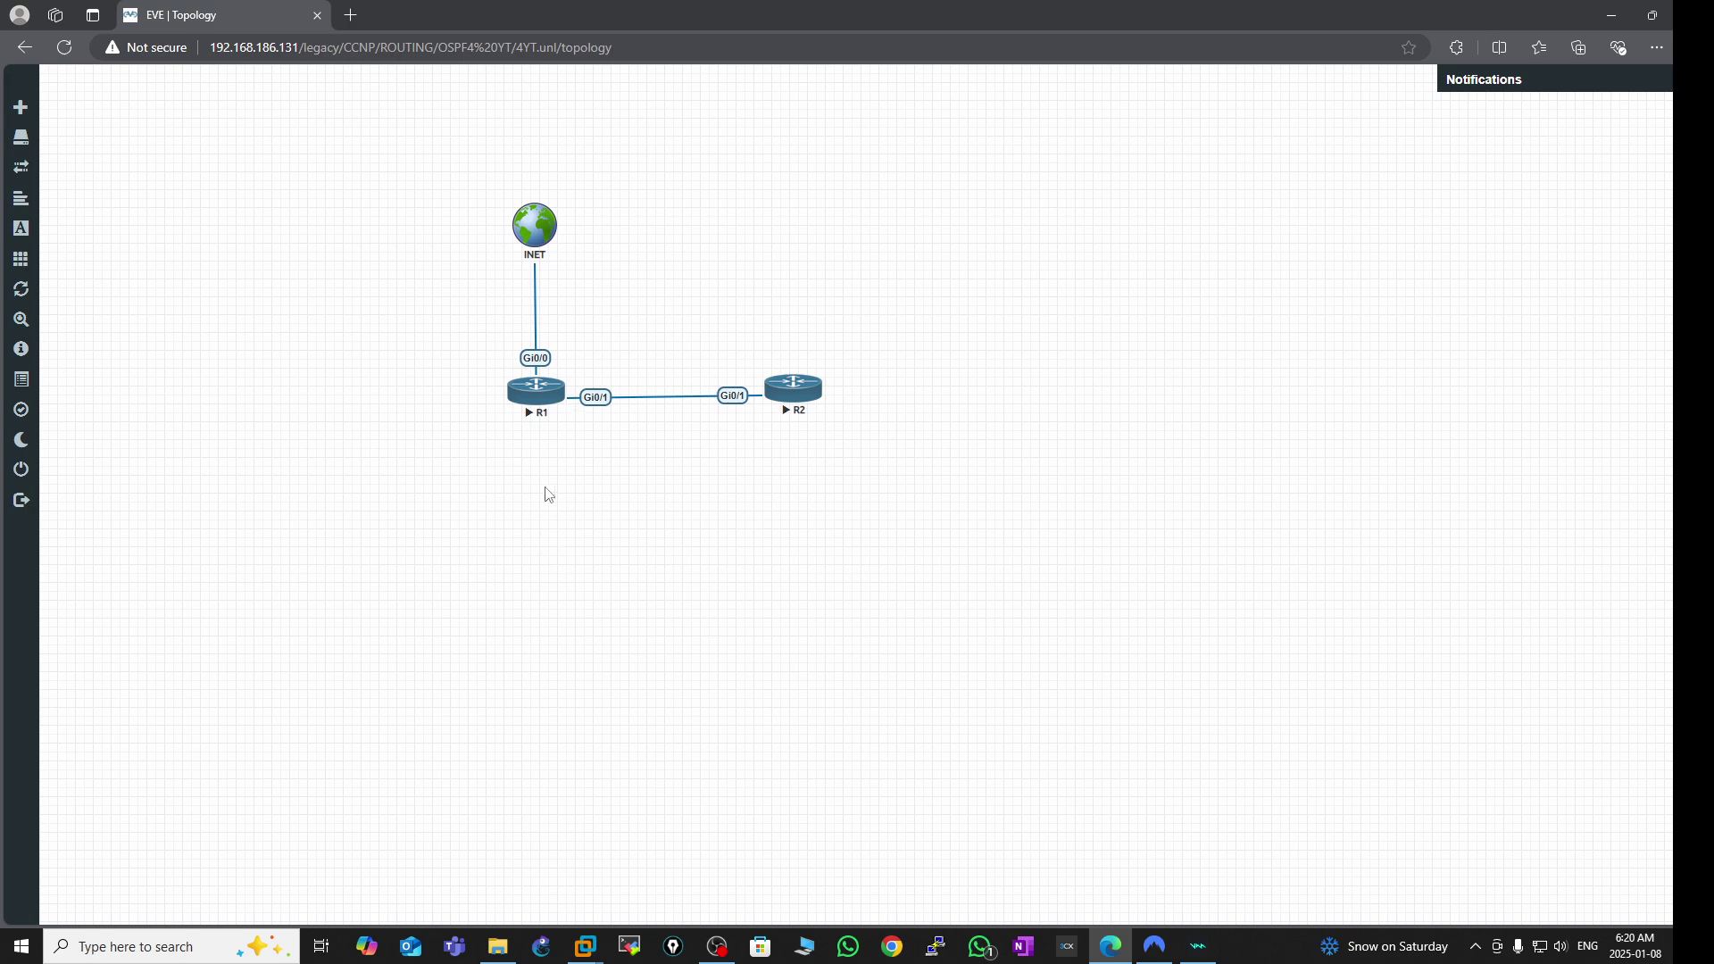
# - Open Telnet console sessions to R1 and R2 from the topology
pyautogui.rightClick(536, 391)
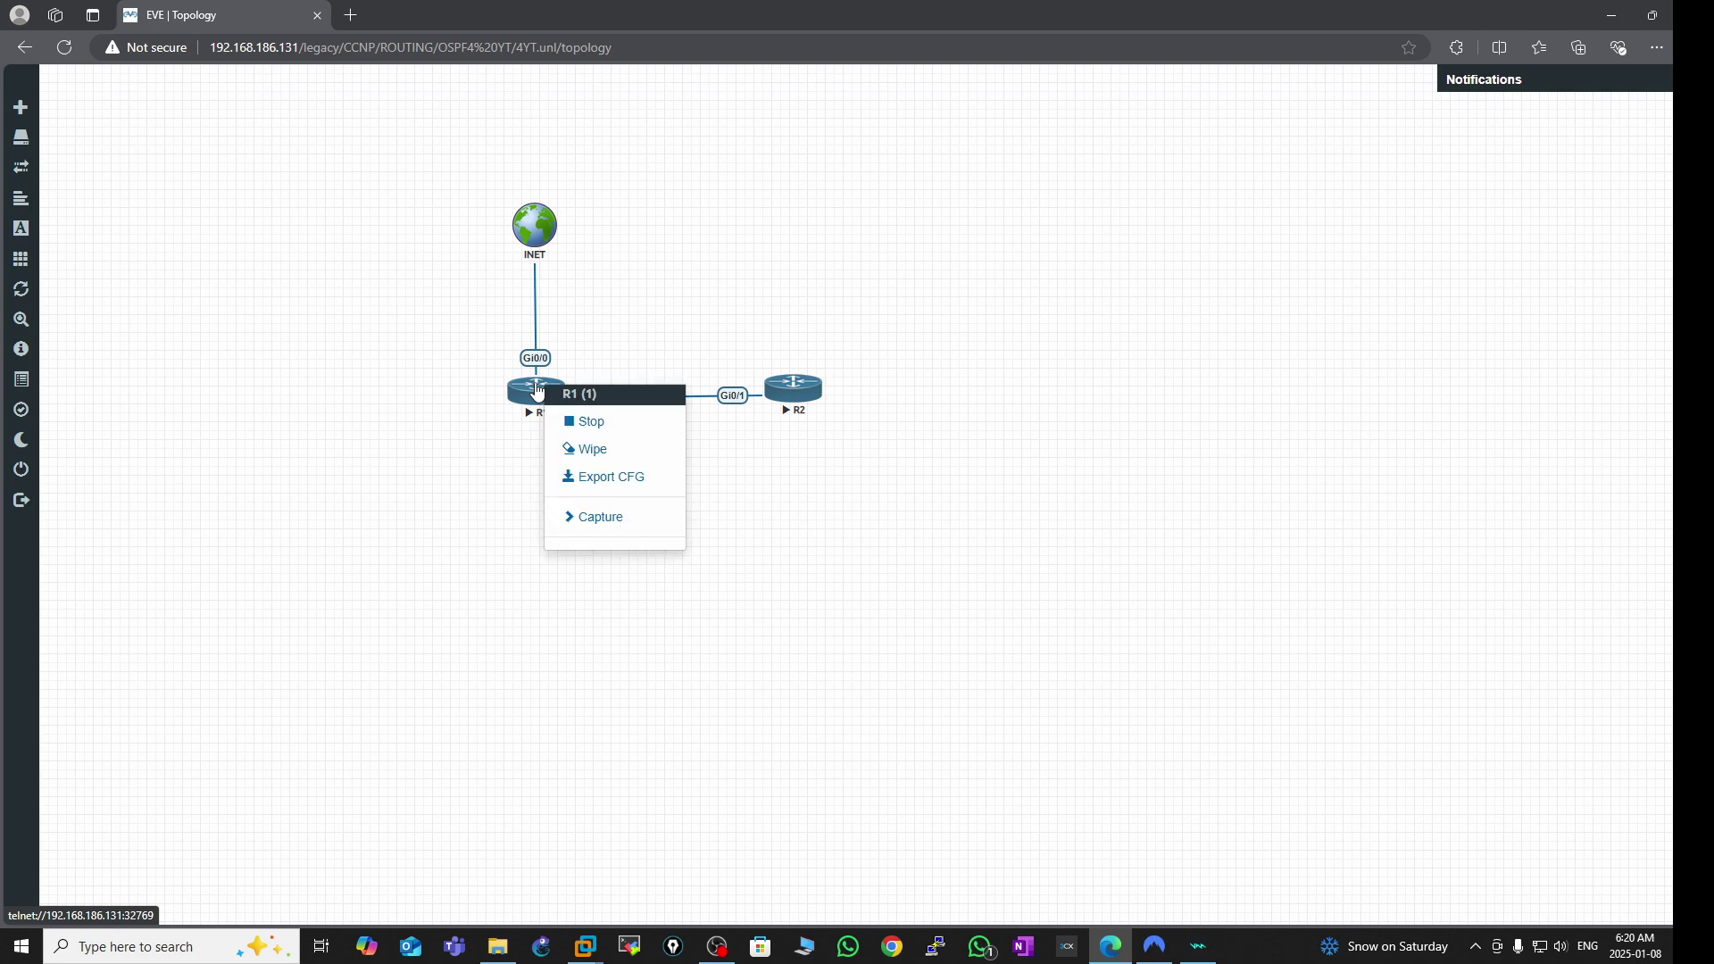
pyautogui.click(949, 651)
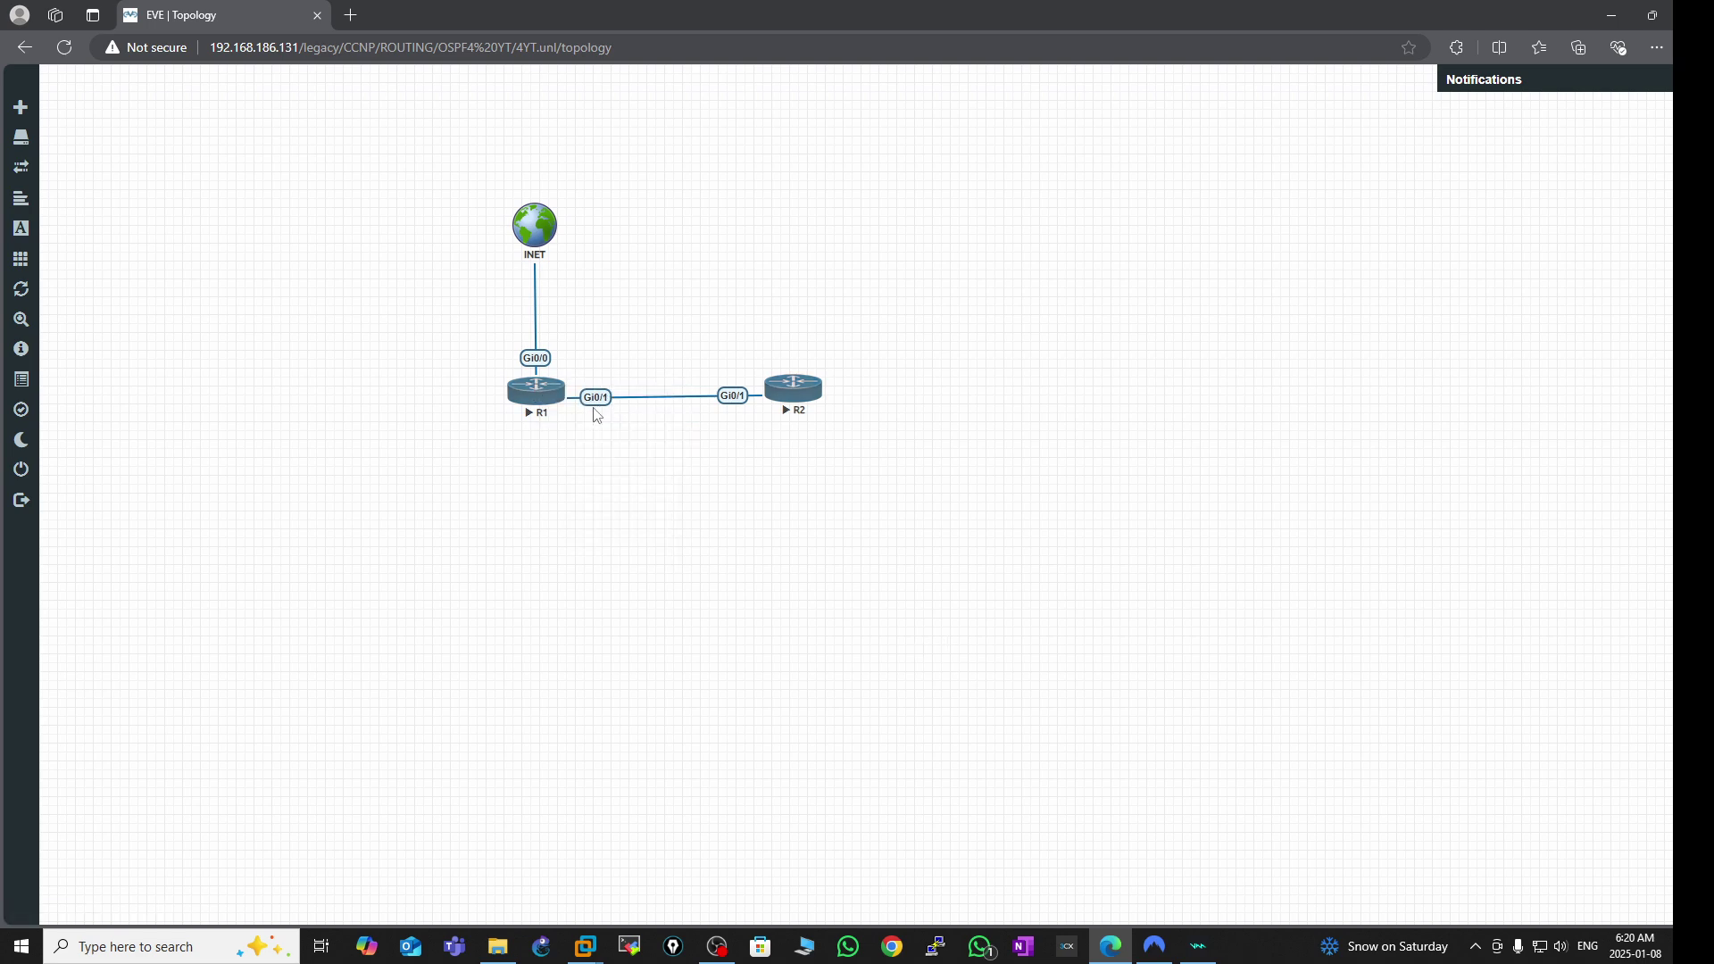
pyautogui.rightClick(545, 397)
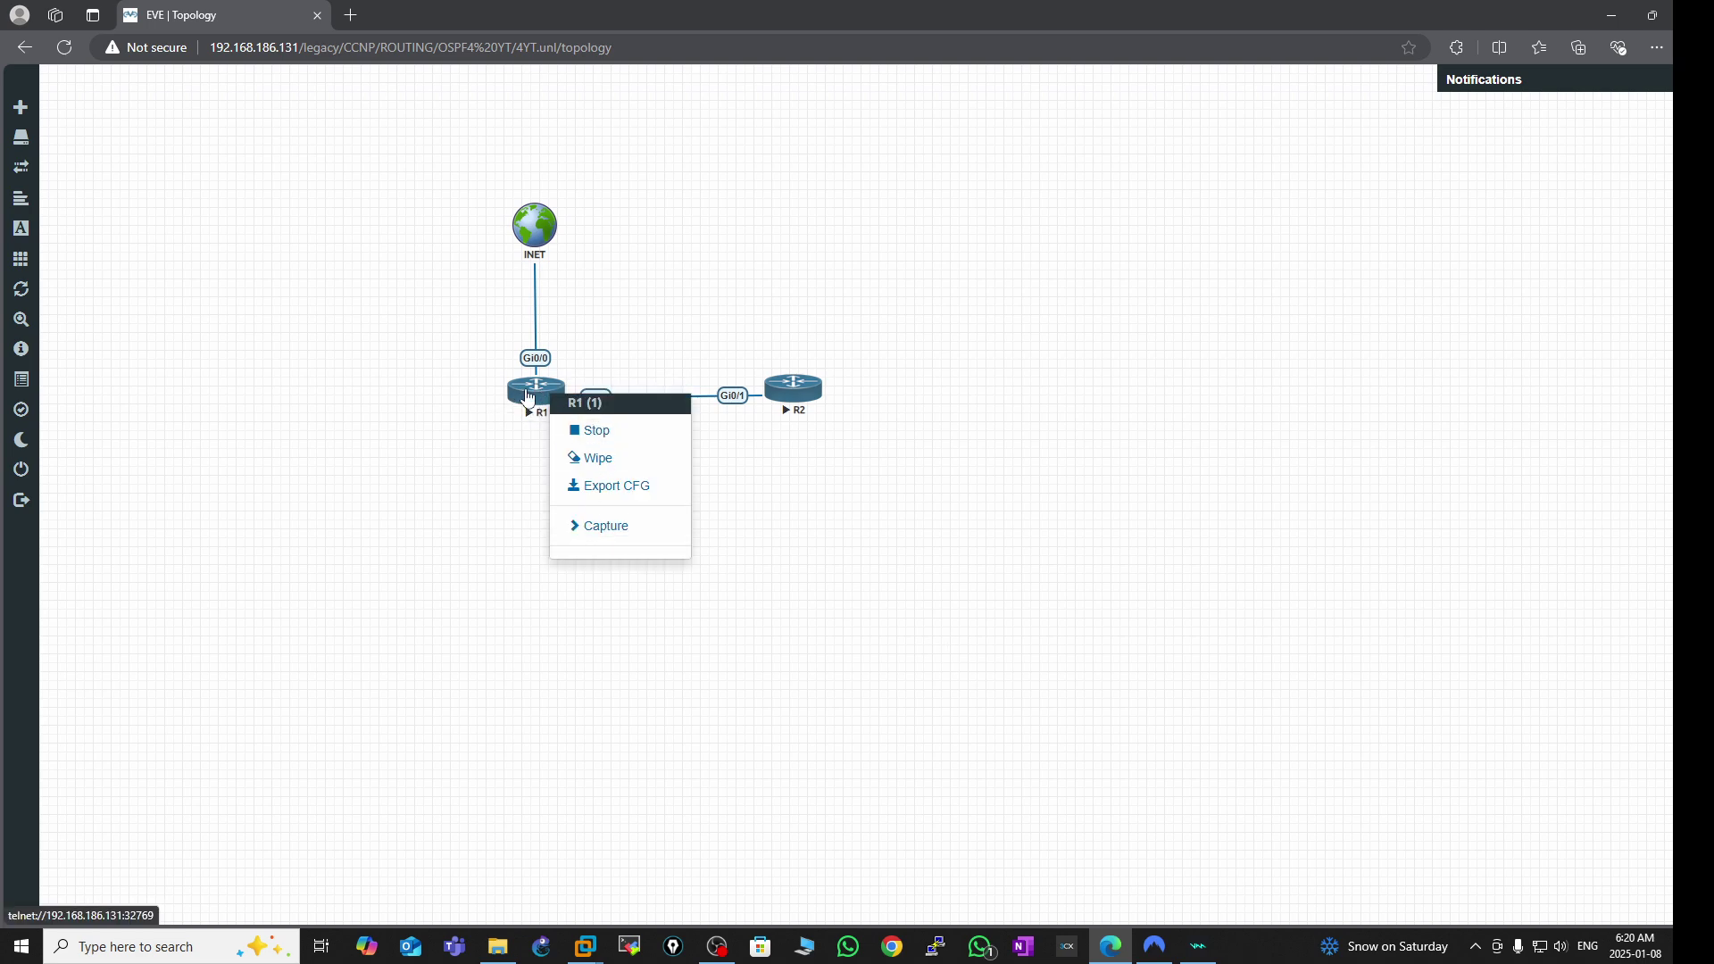
pyautogui.click(528, 397)
pyautogui.click(944, 146)
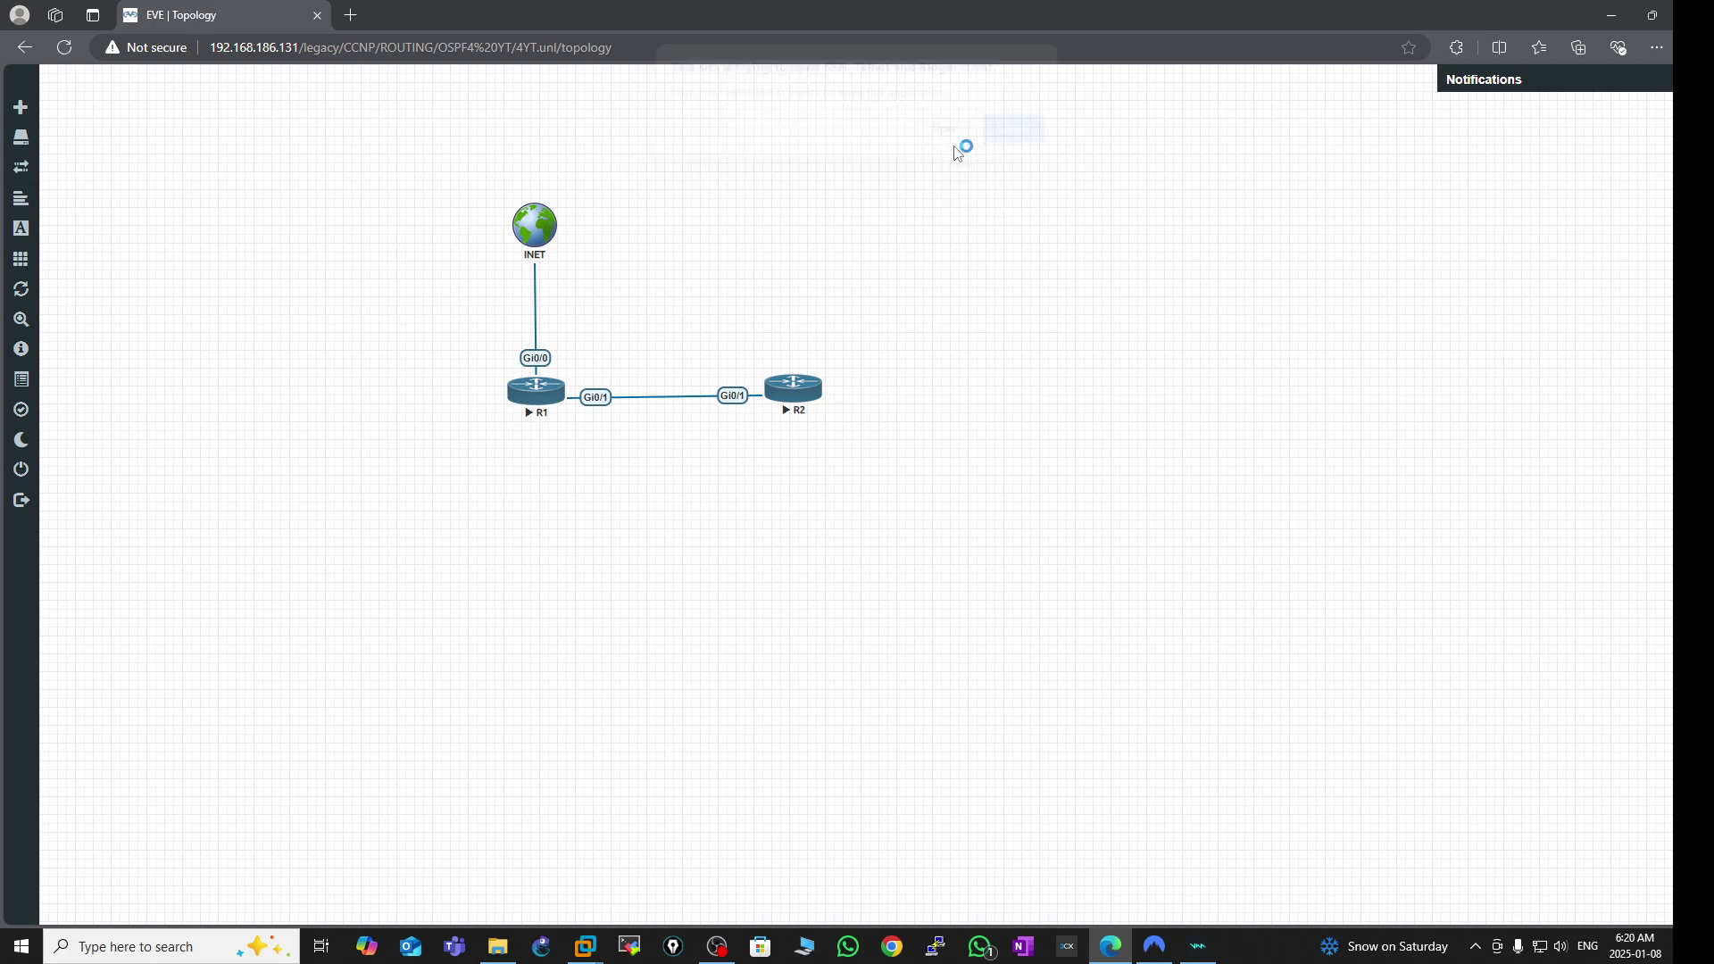
pyautogui.click(929, 233)
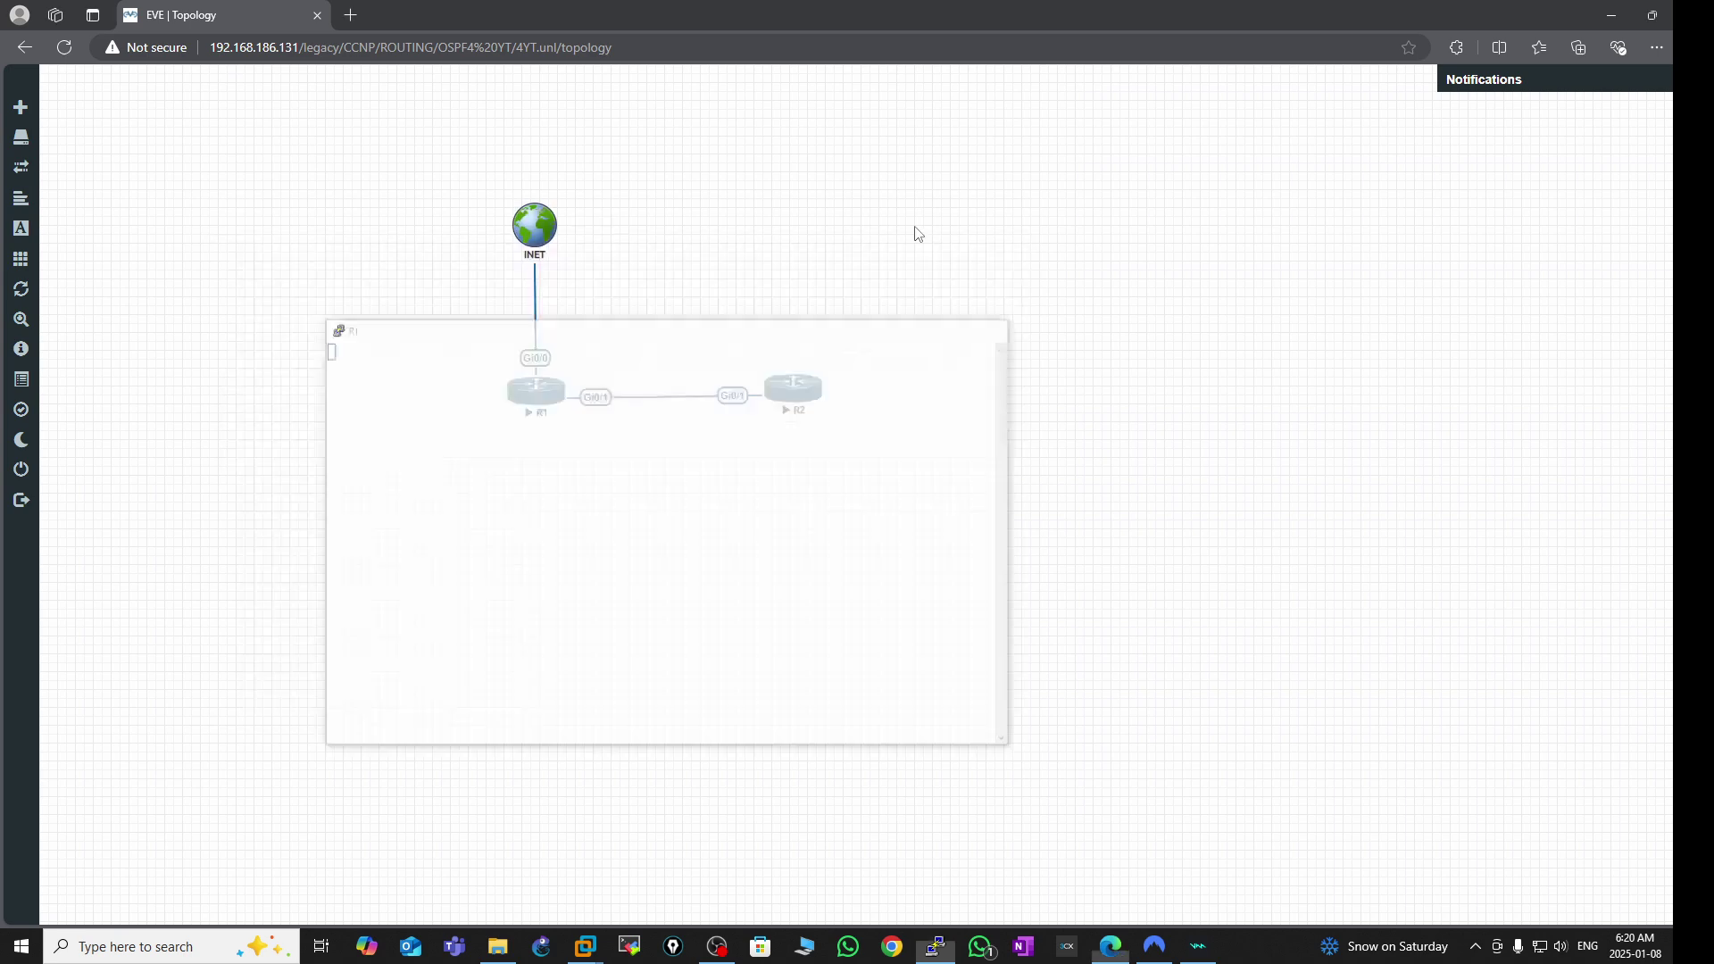
pyautogui.click(794, 390)
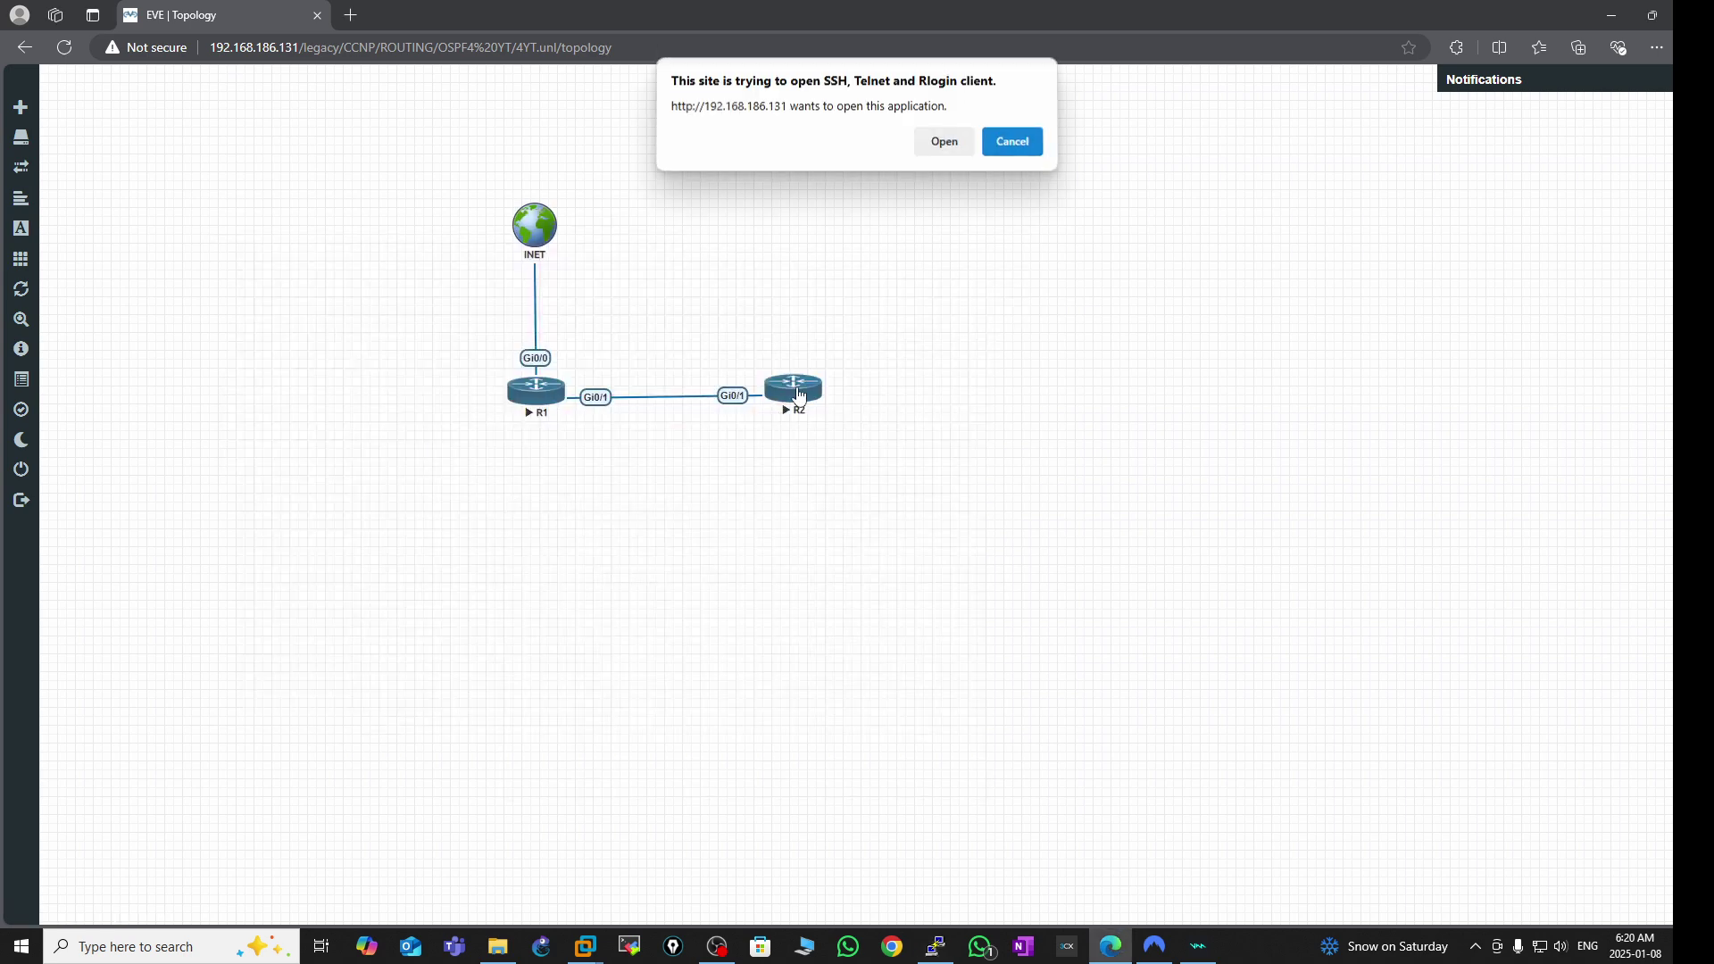
pyautogui.click(945, 145)
# - Minimize the browser and arrange the R1 and R2 console windows side by side on the desktop, with R1 before R2
pyautogui.moveTo(681, 49); pyautogui.dragTo(1397, 154)
pyautogui.click(1612, 20)
pyautogui.click(1612, 20)
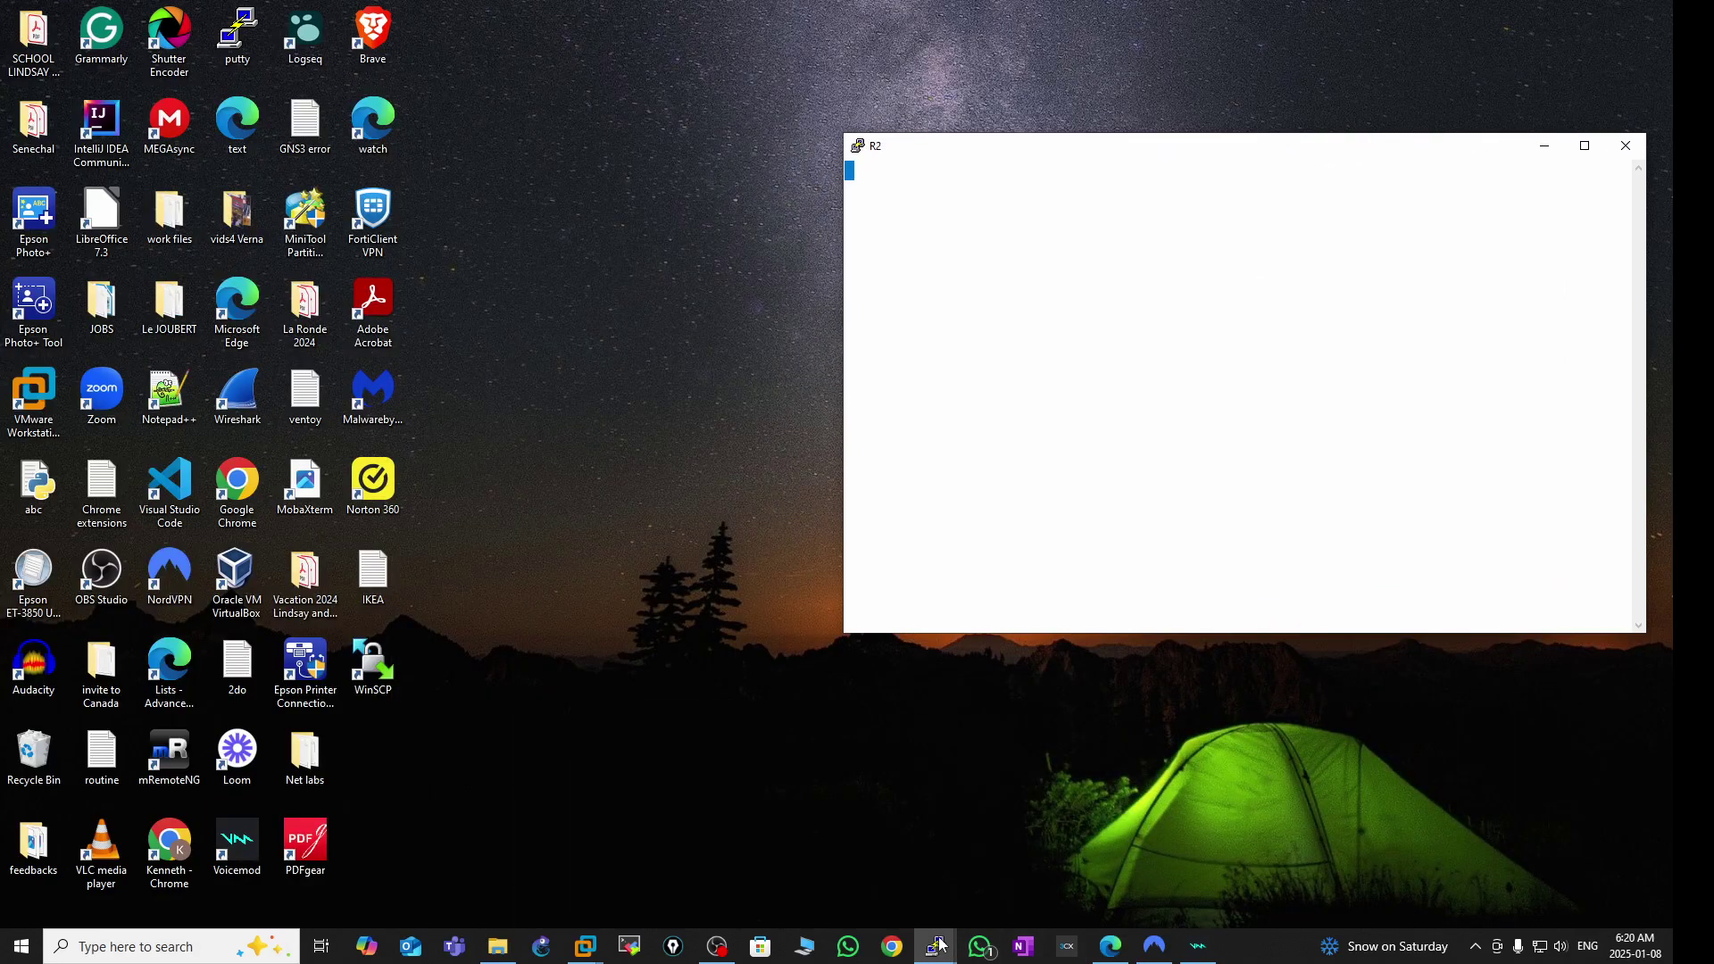
pyautogui.click(852, 886)
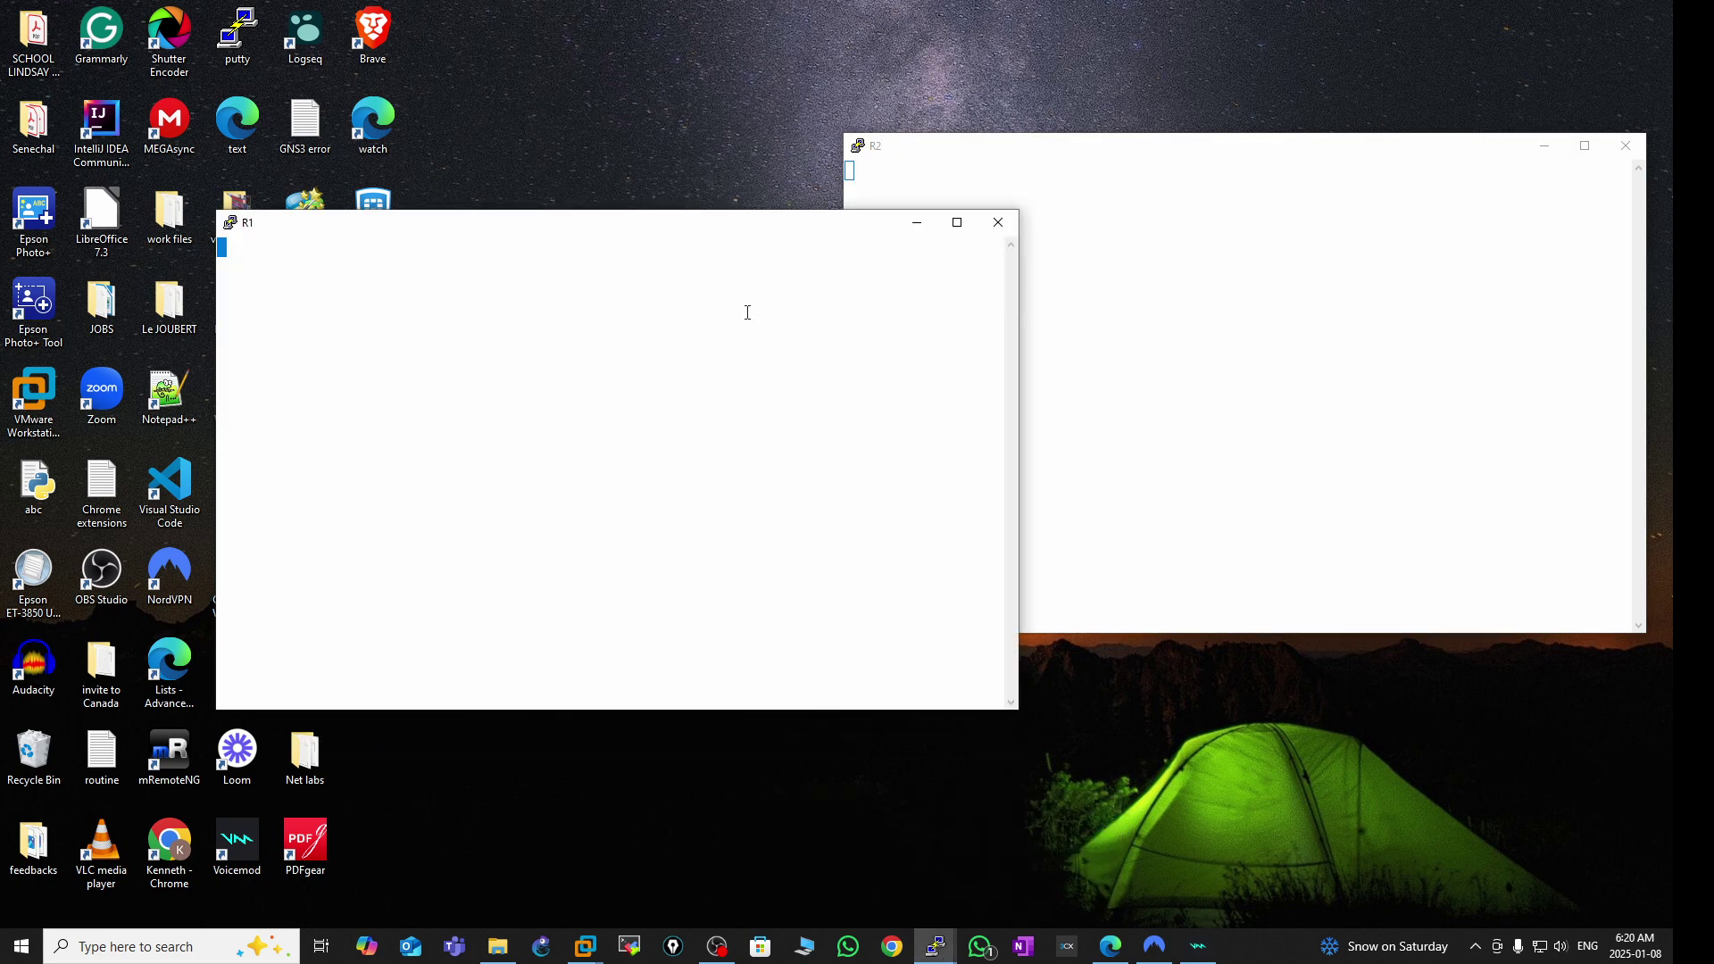
pyautogui.moveTo(734, 215); pyautogui.dragTo(509, 140)
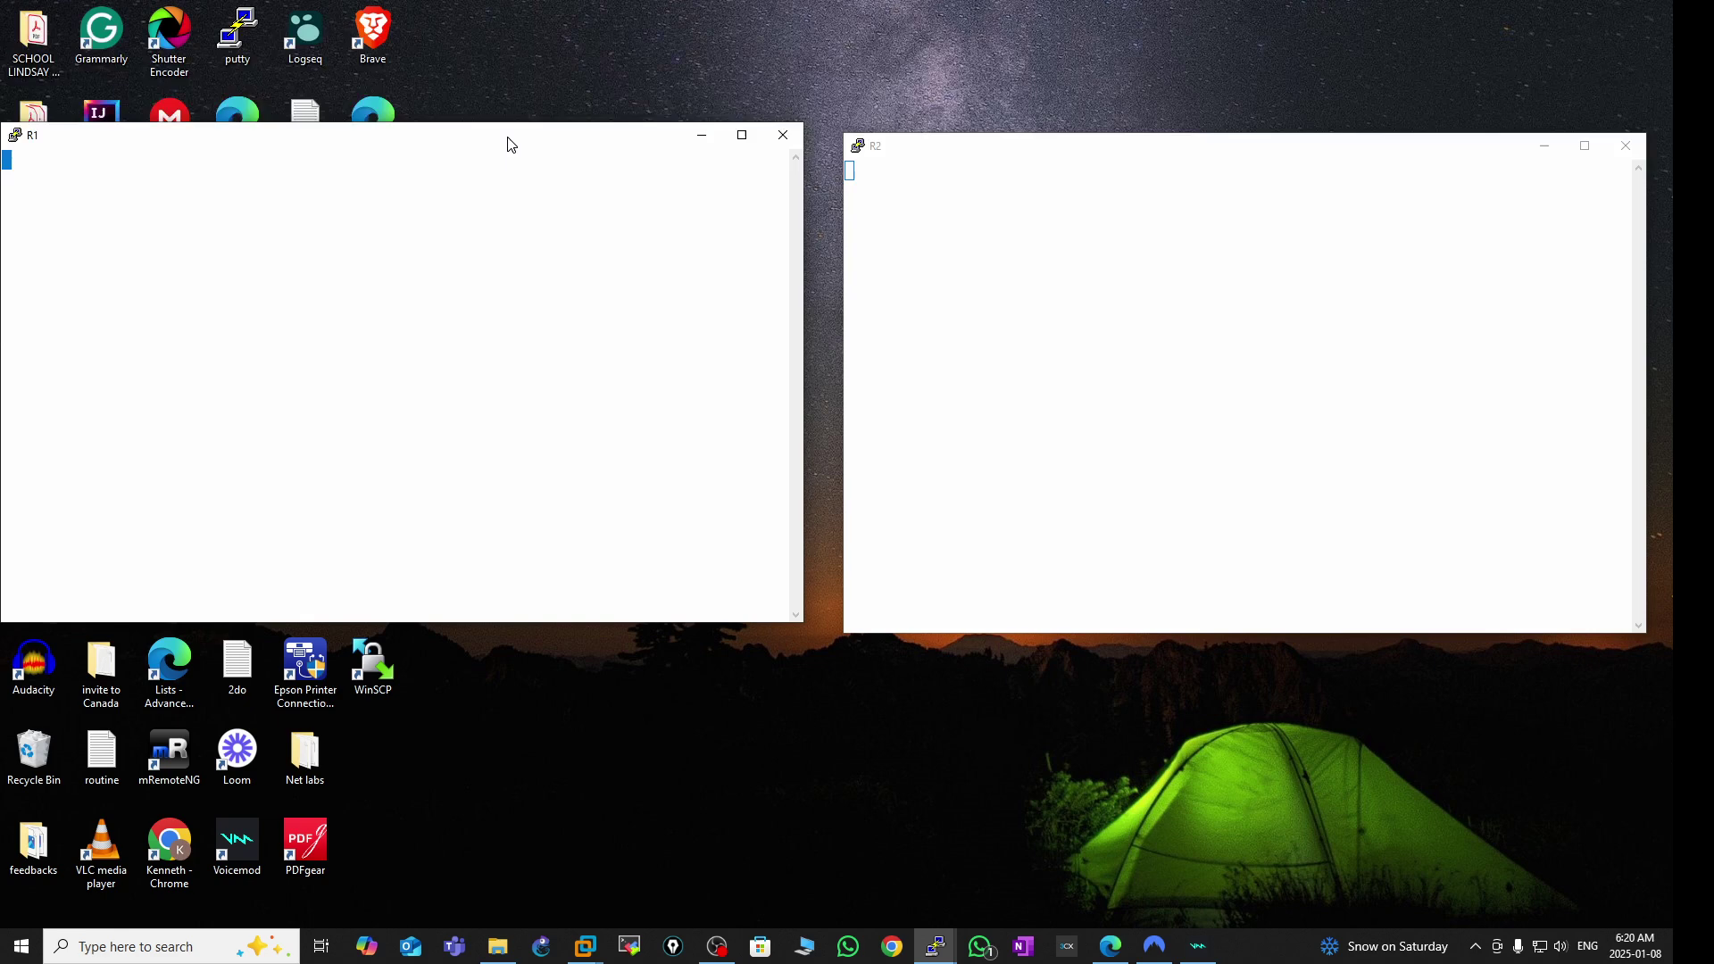
pyautogui.click(1270, 164)
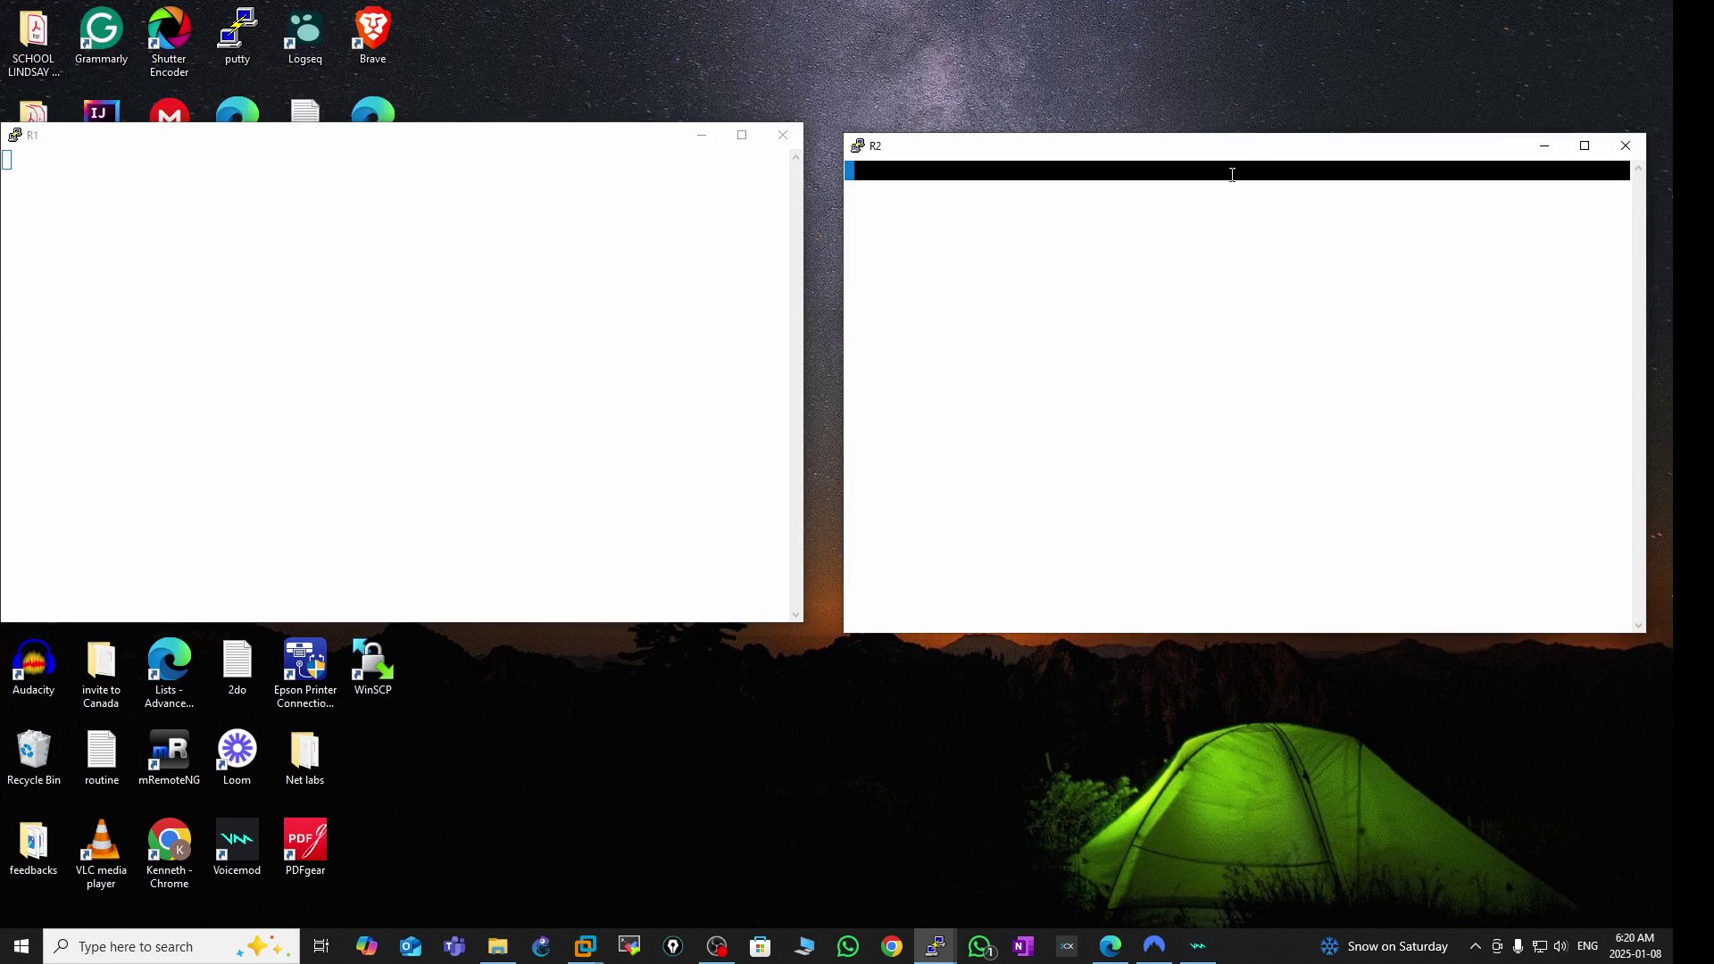
pyautogui.moveTo(1255, 149); pyautogui.dragTo(1194, 123)
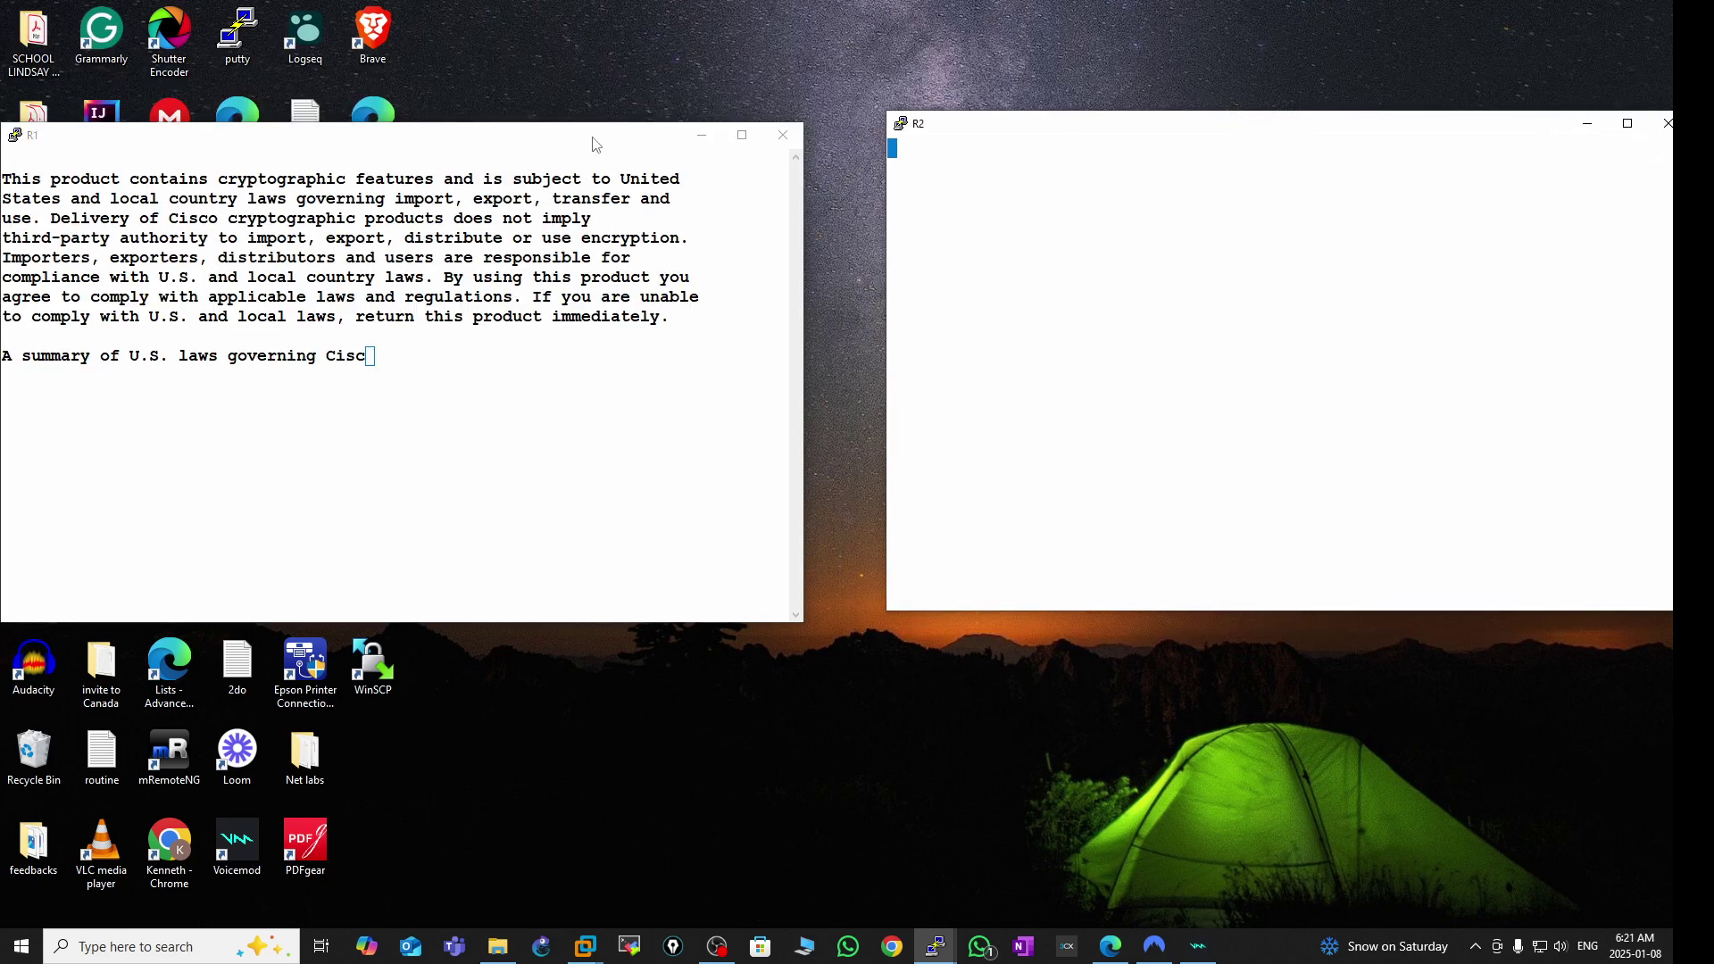
pyautogui.moveTo(596, 144); pyautogui.dragTo(630, 125)
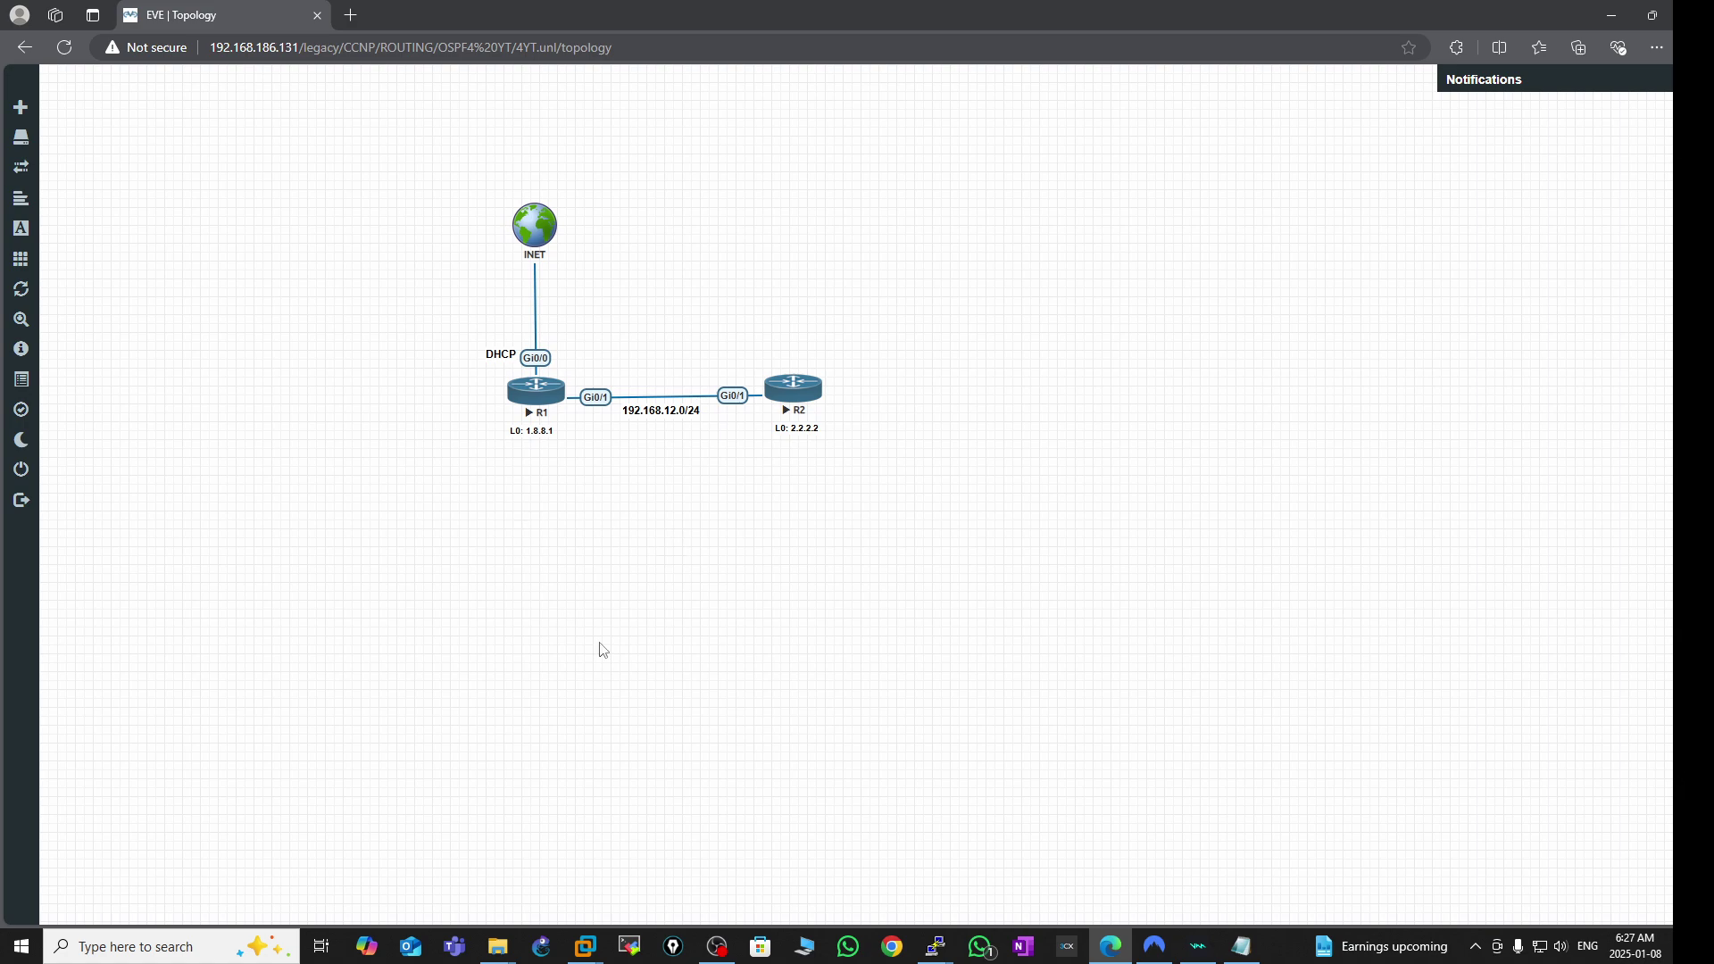
# - Minimize the browser showing the topology and return to the R1 console session
pyautogui.click(1616, 20)
pyautogui.click(354, 363)
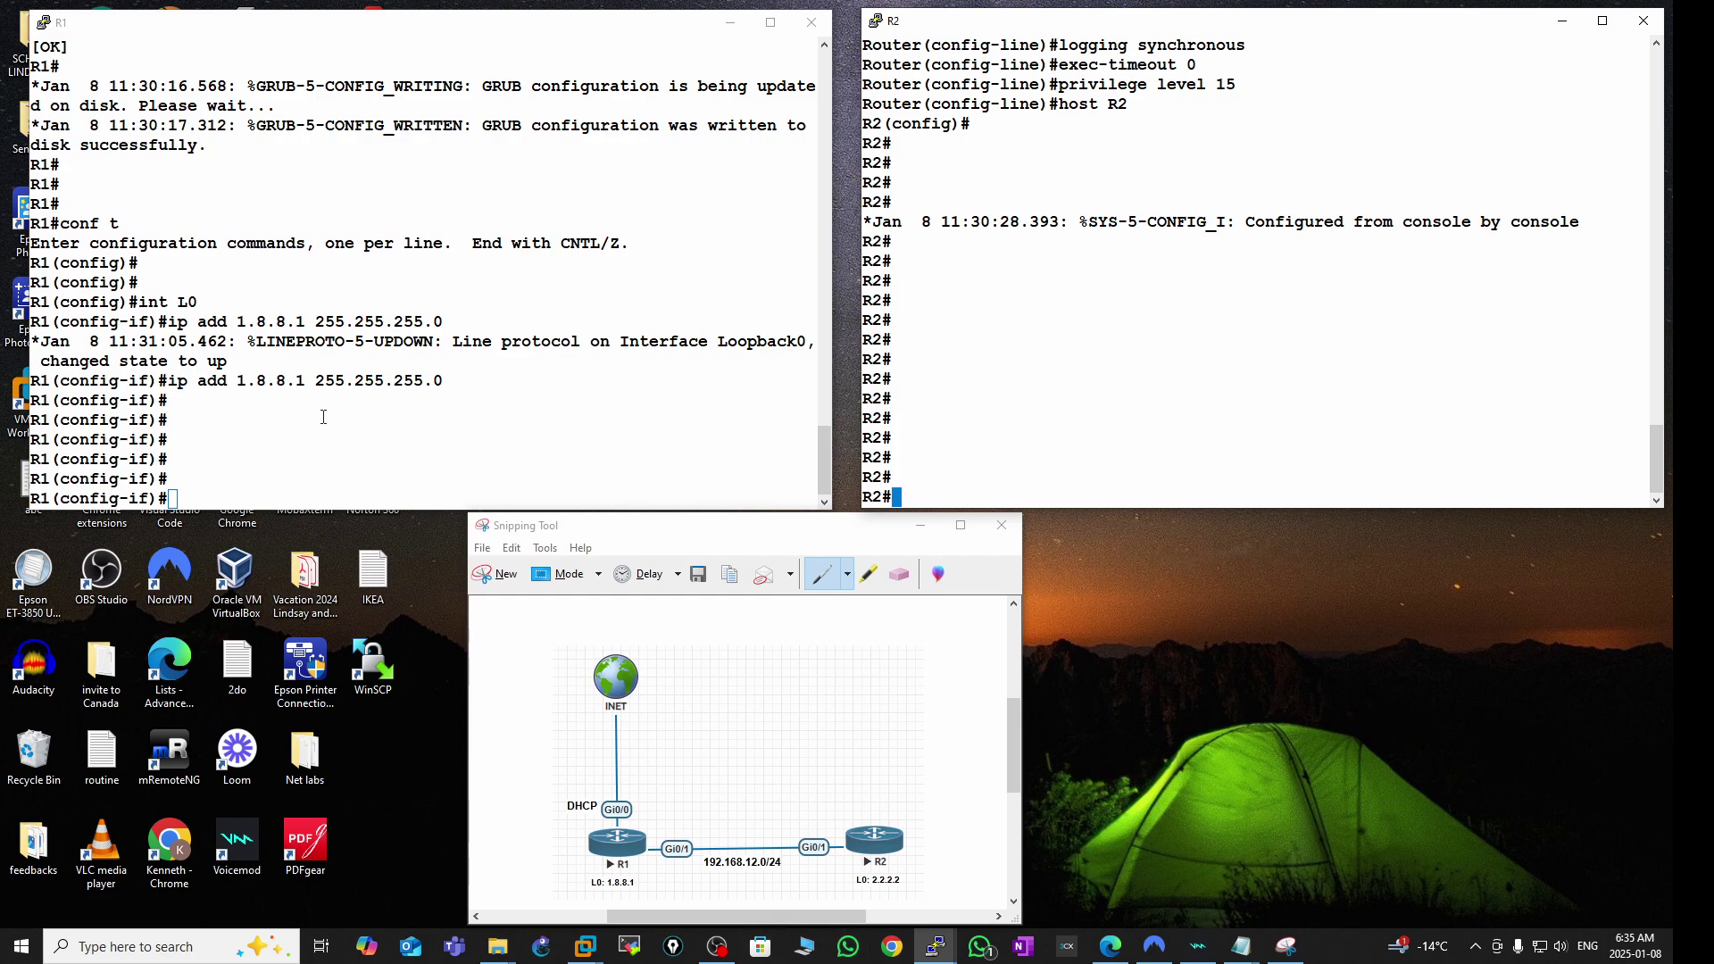
pyautogui.click(323, 417)
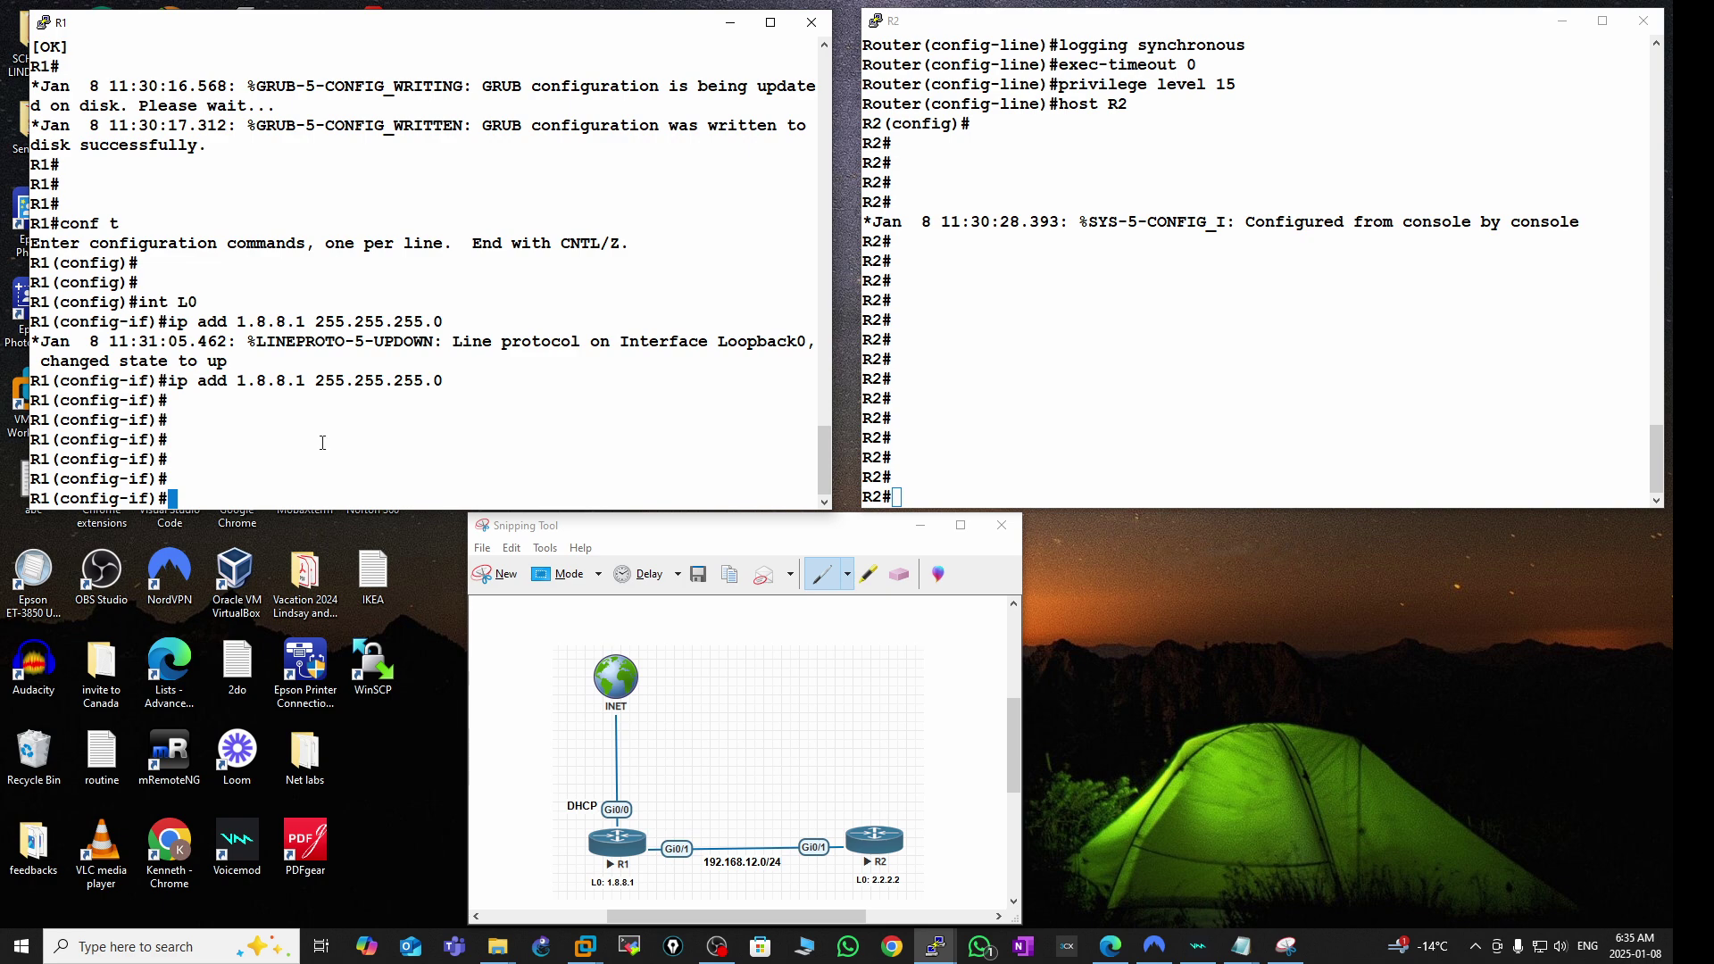
# - Enable R1's g0/0 interface and set it to obtain its IP address through DHCP
pyautogui.write('int g0/0')
pyautogui.press('Return')
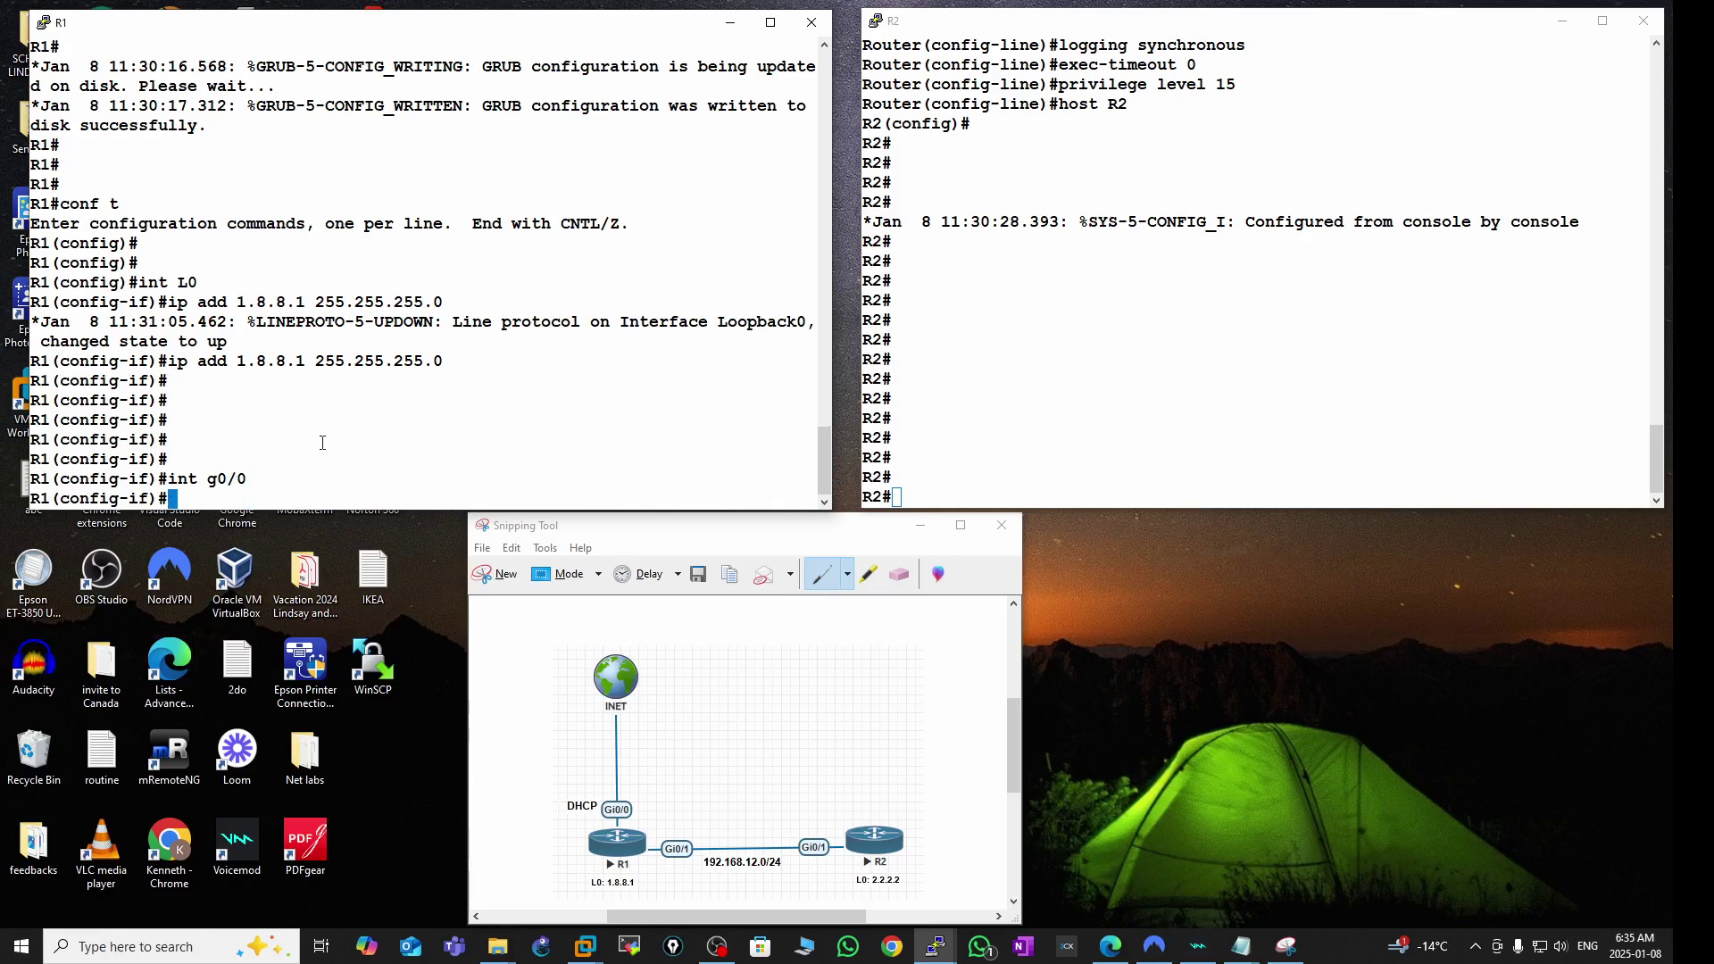
pyautogui.write('i')
pyautogui.press('BackSpace')
pyautogui.write('no shut')
pyautogui.press('Return')
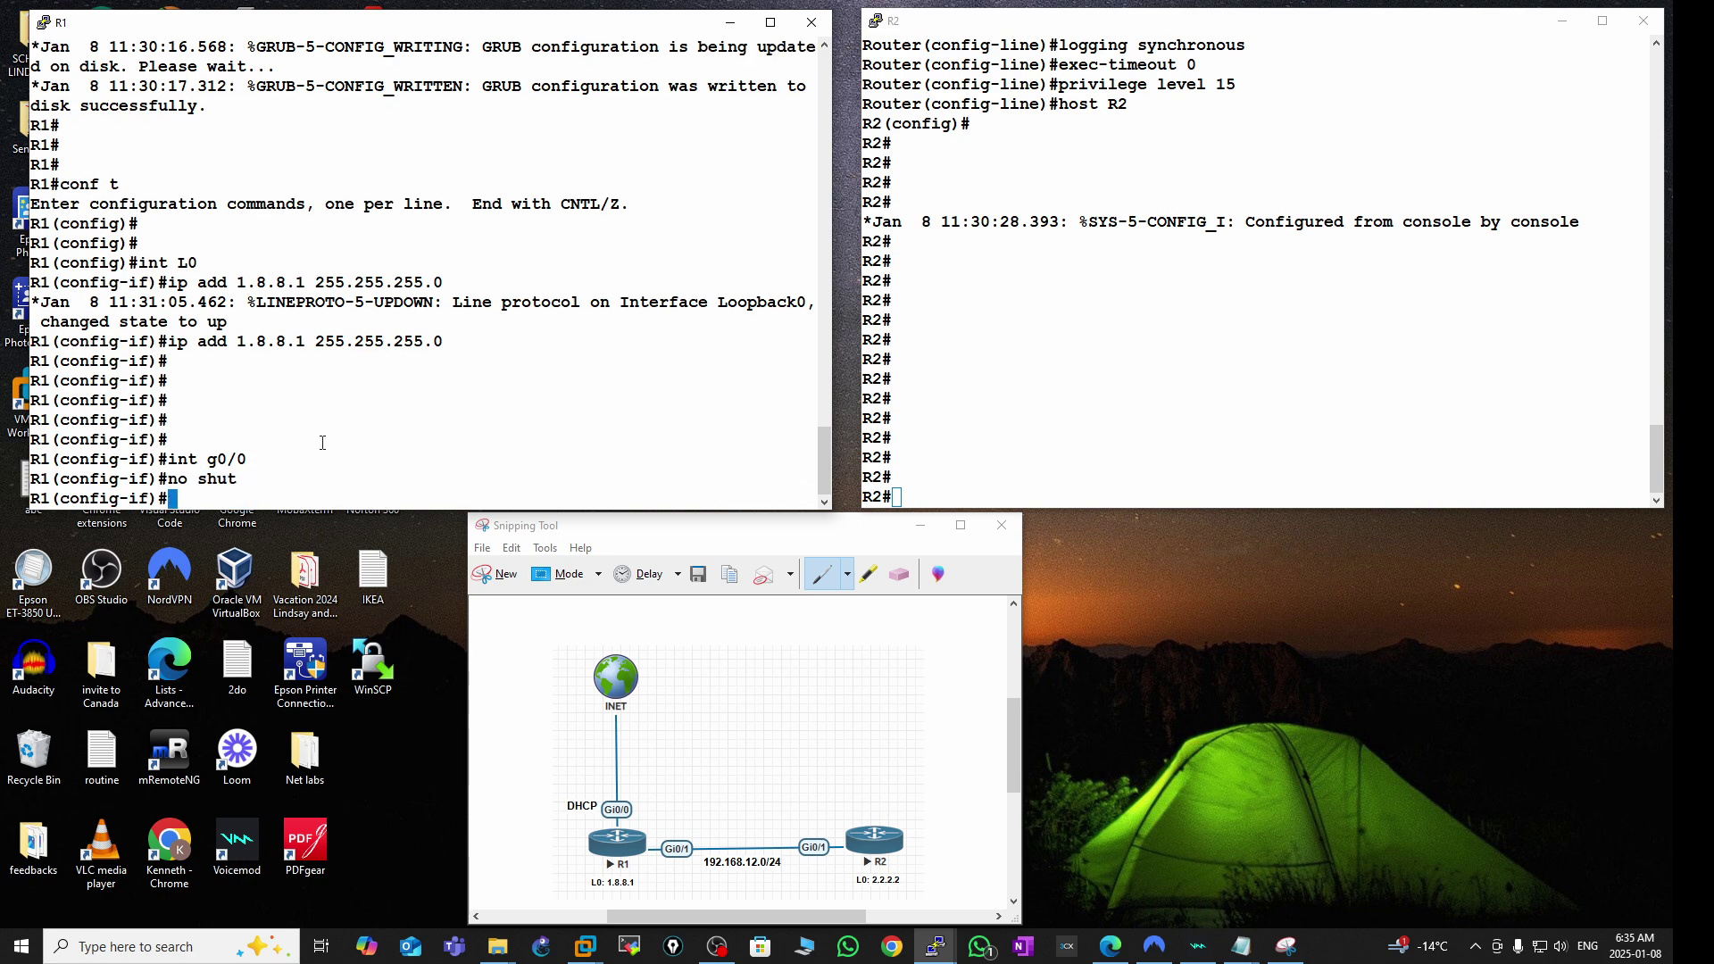
pyautogui.write('ip add')
pyautogui.press('Tab')
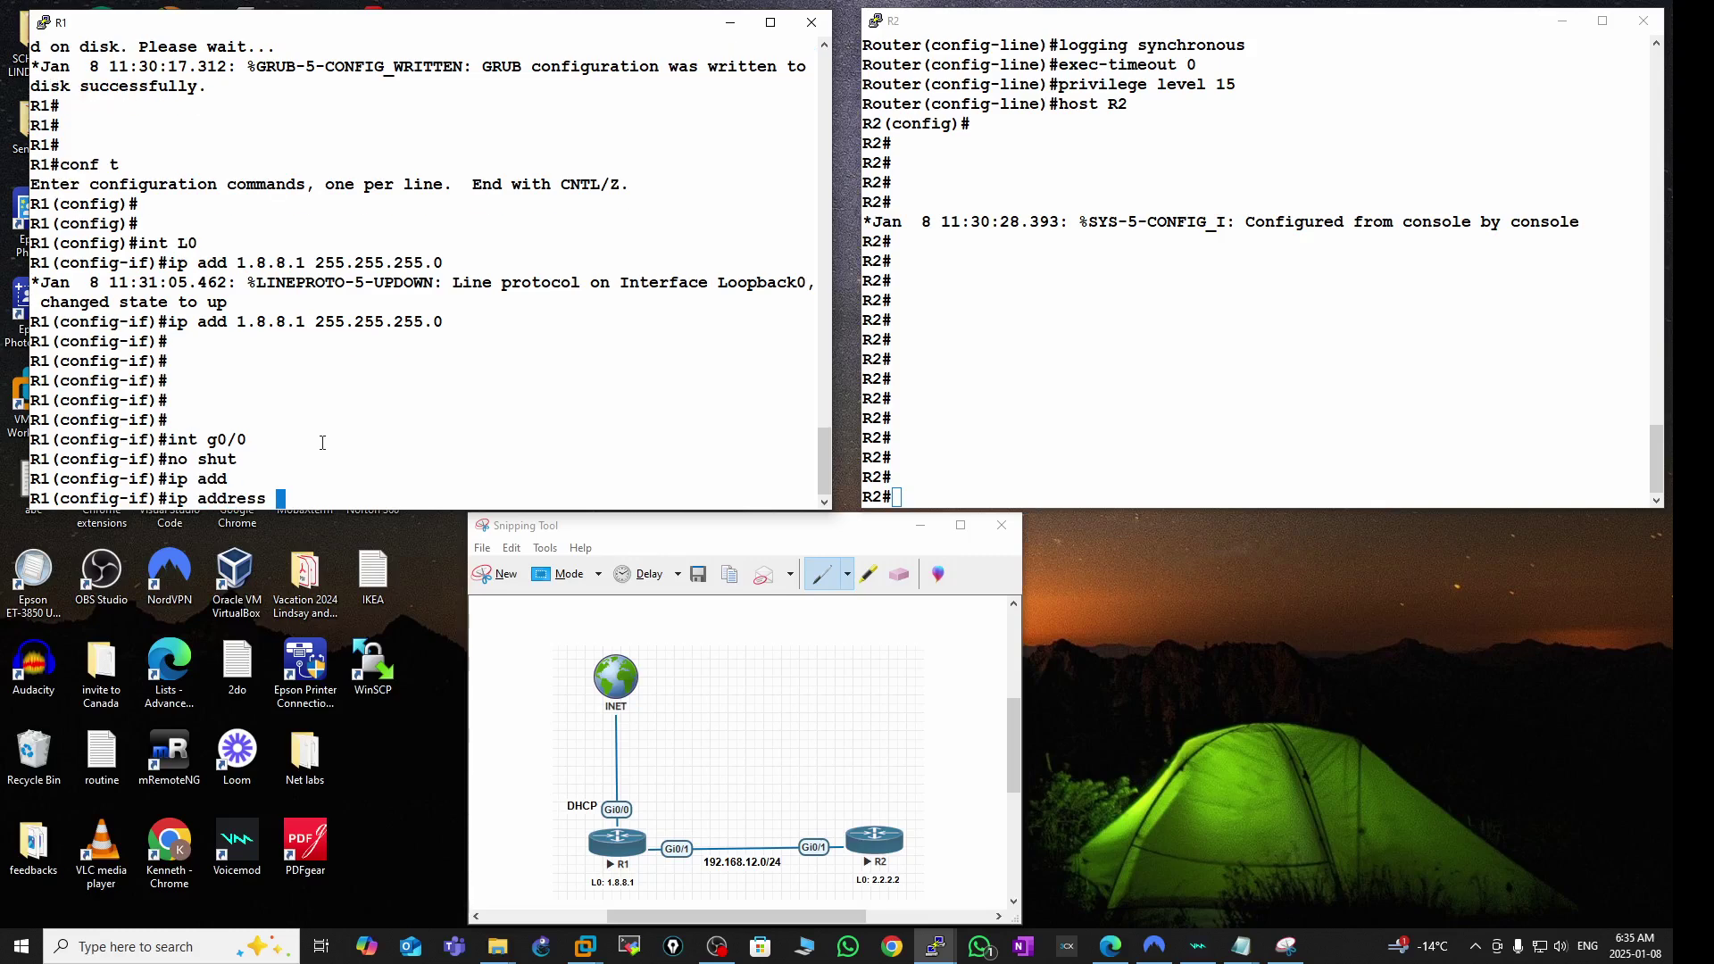
pyautogui.write('dhc')
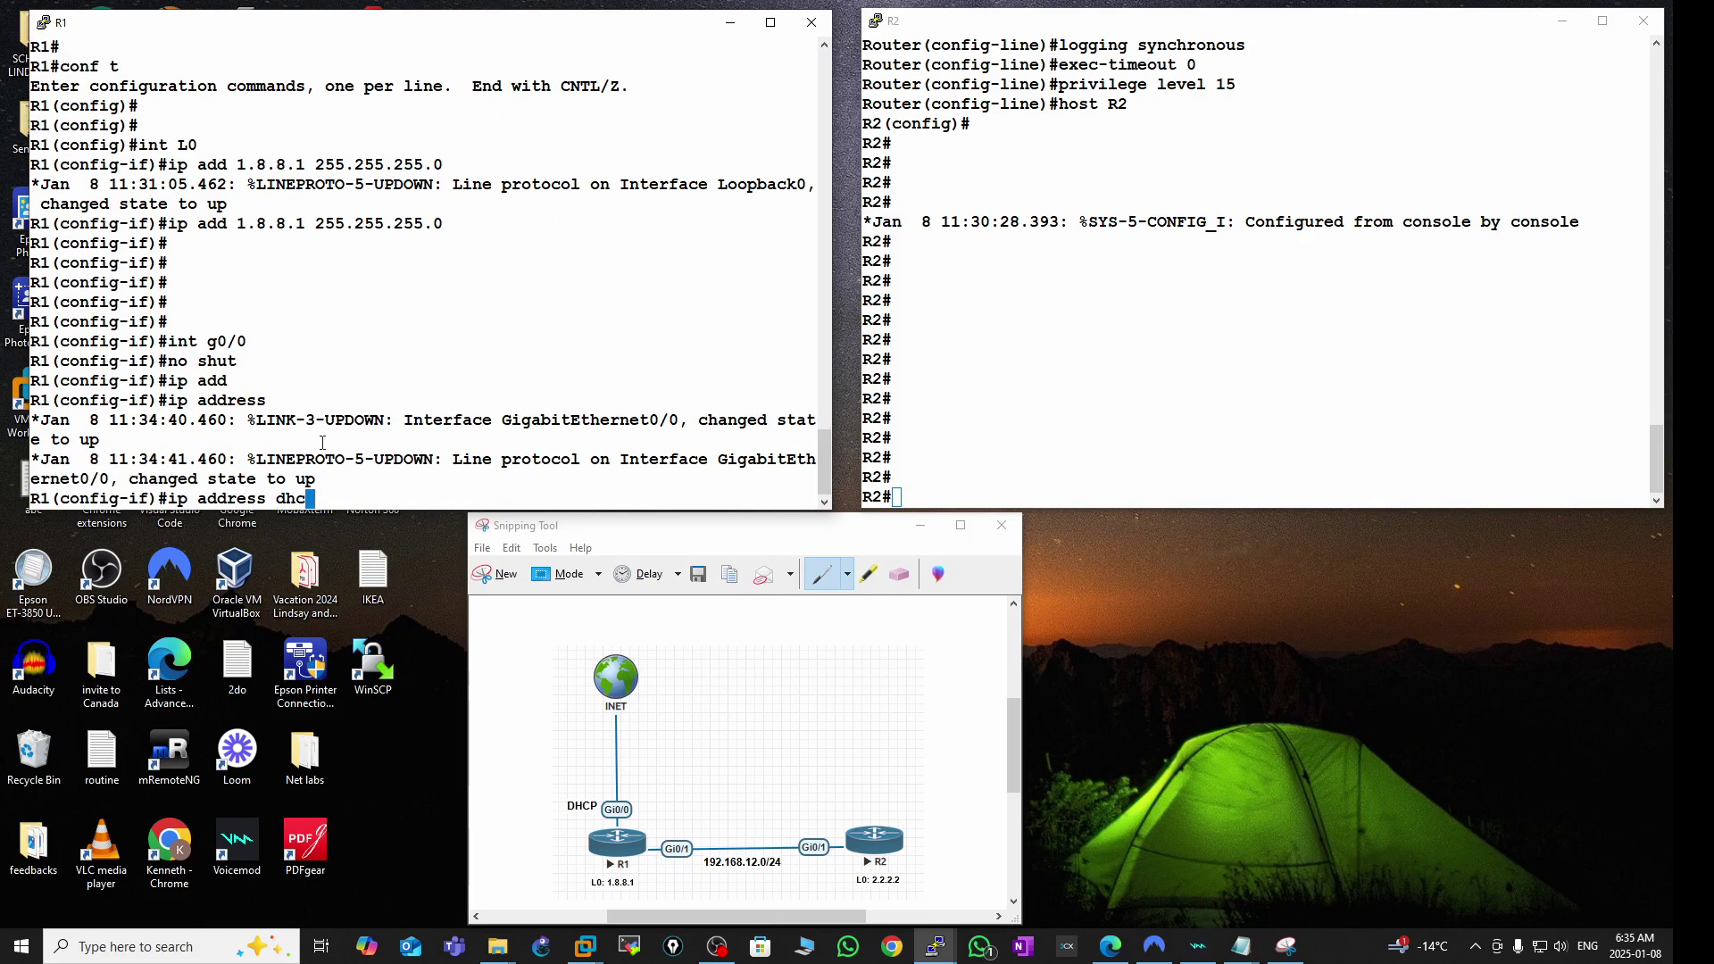
pyautogui.press('Tab')
pyautogui.press('Return')
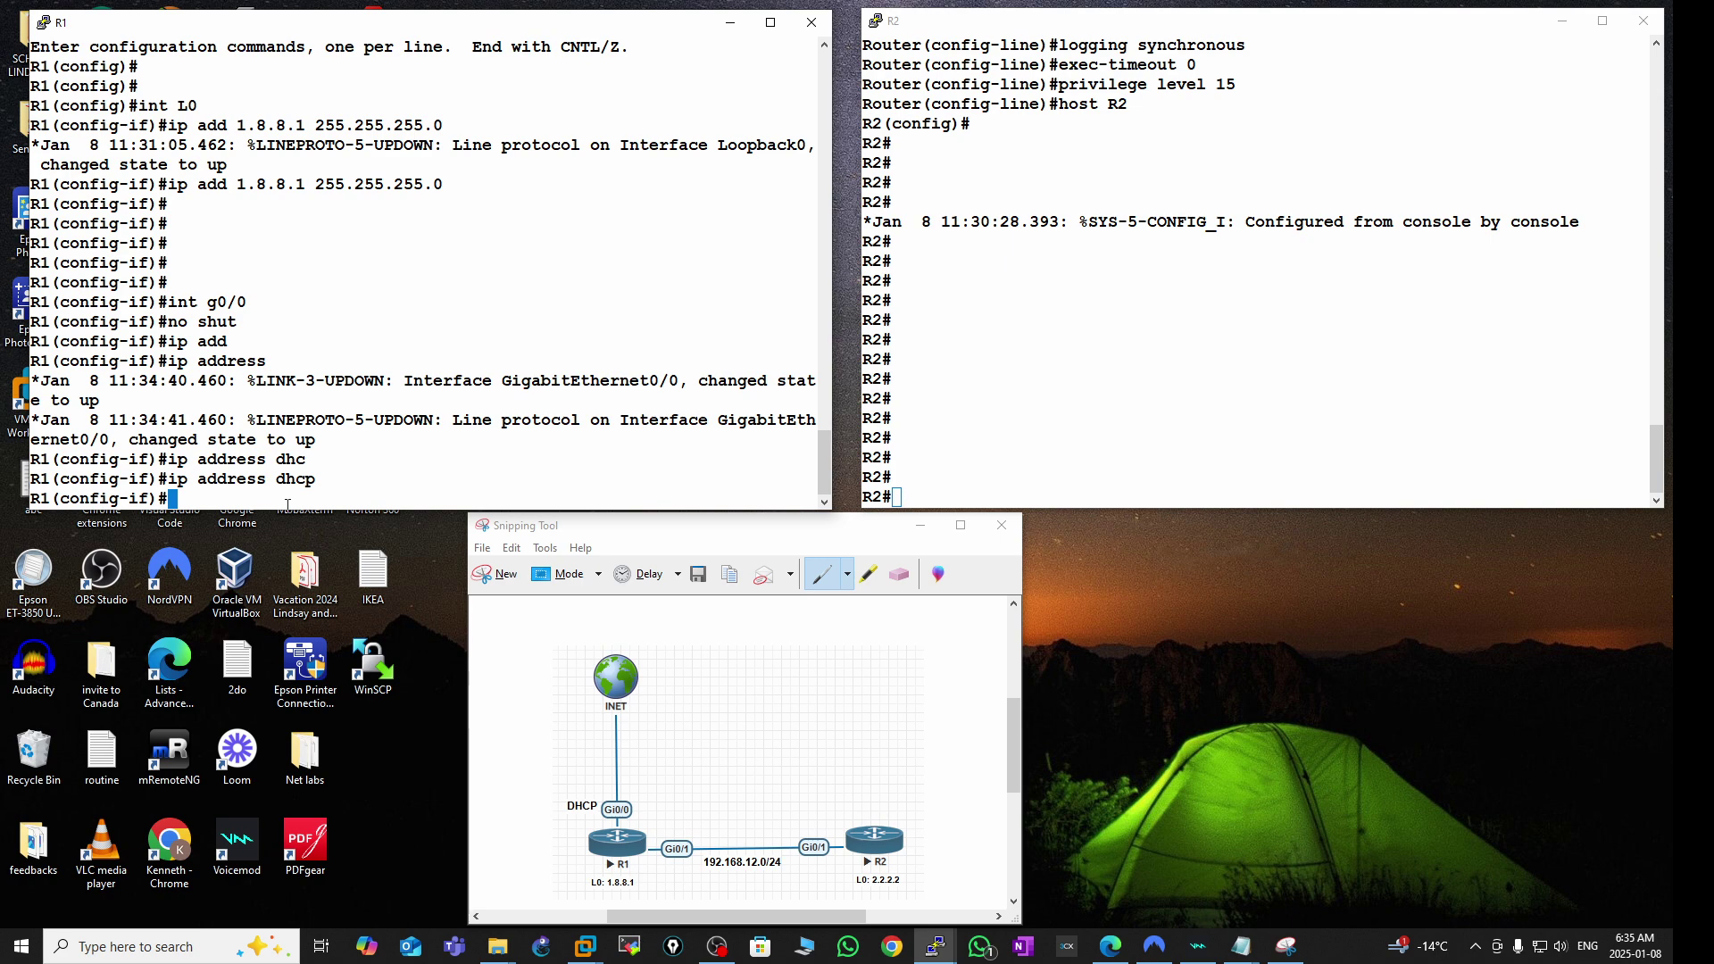
pyautogui.press('Return')
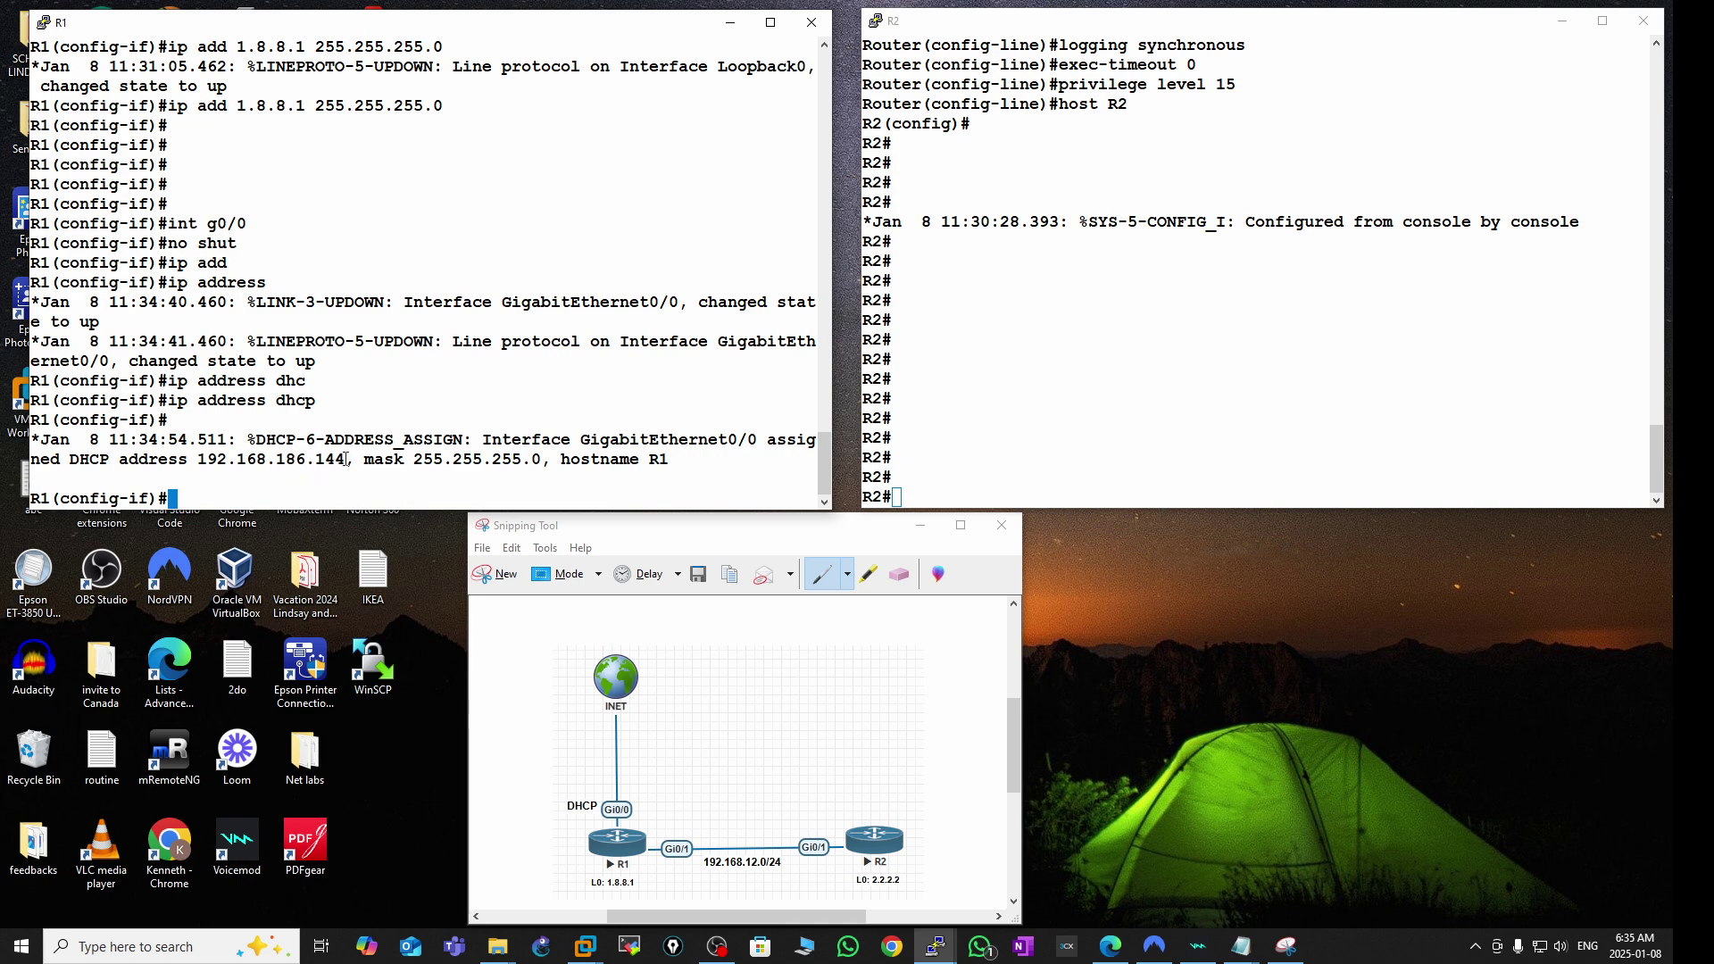
pyautogui.moveTo(346, 460); pyautogui.dragTo(204, 458)
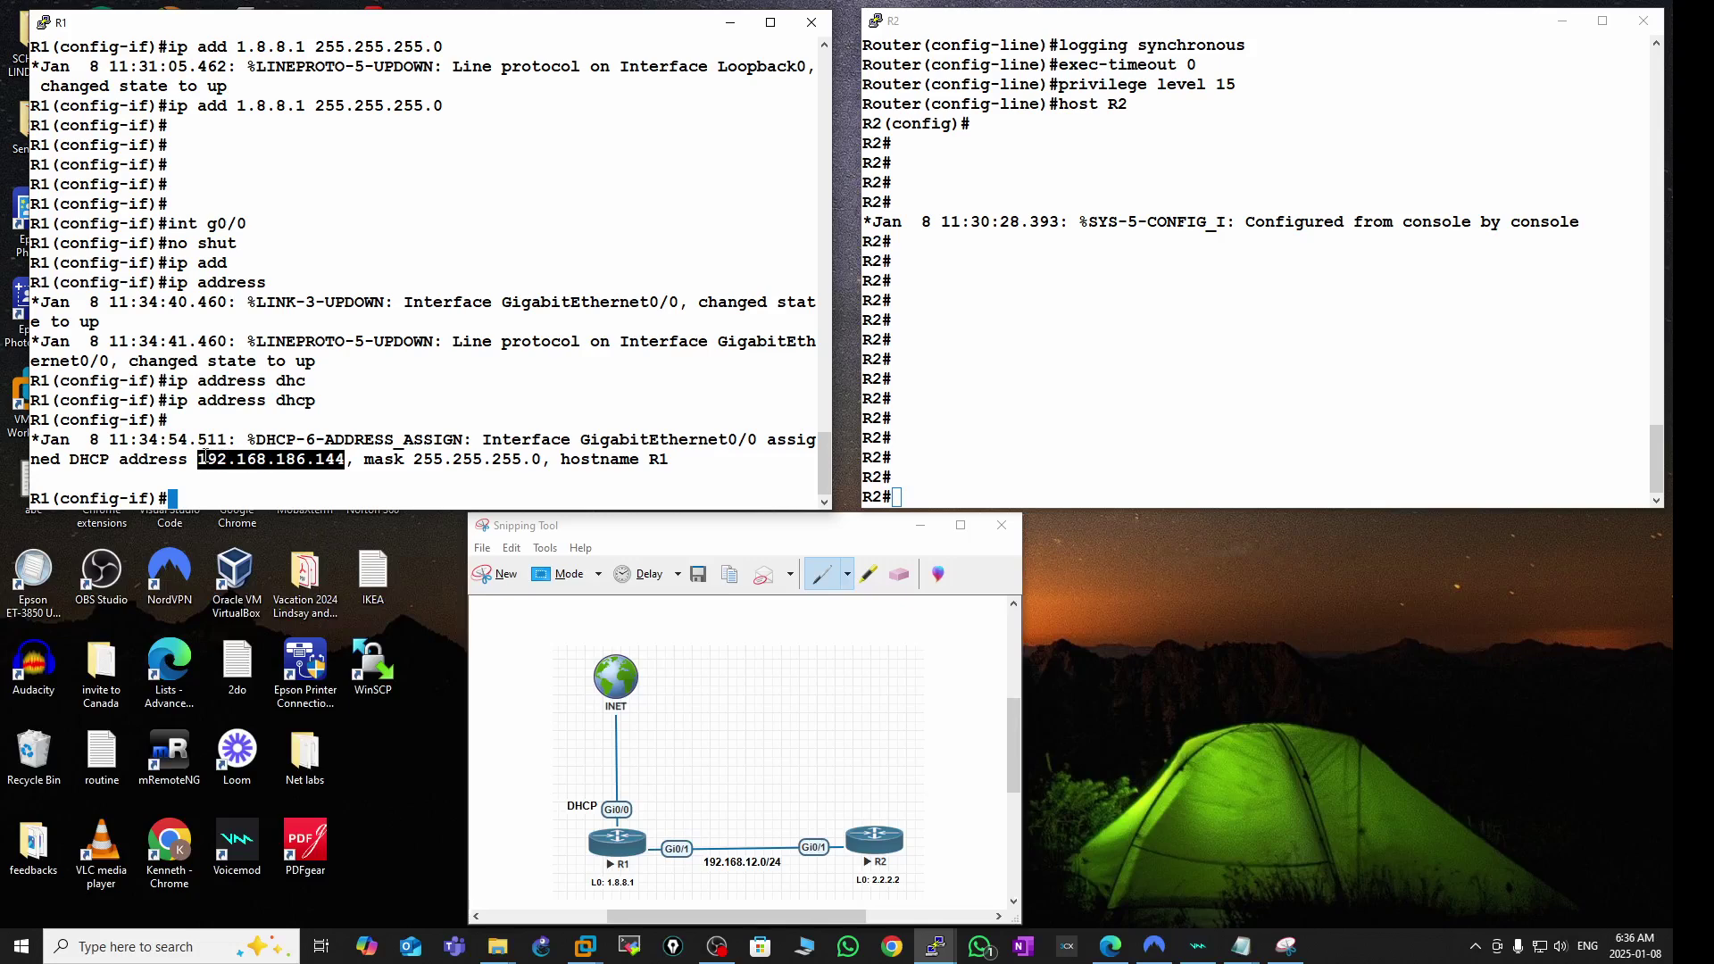
# - Enable R1's g0/1 interface with IP address 192.168.12.1 and mask 255.255.255.0, and leave configuration mode
pyautogui.click(185, 497)
pyautogui.write('int ')
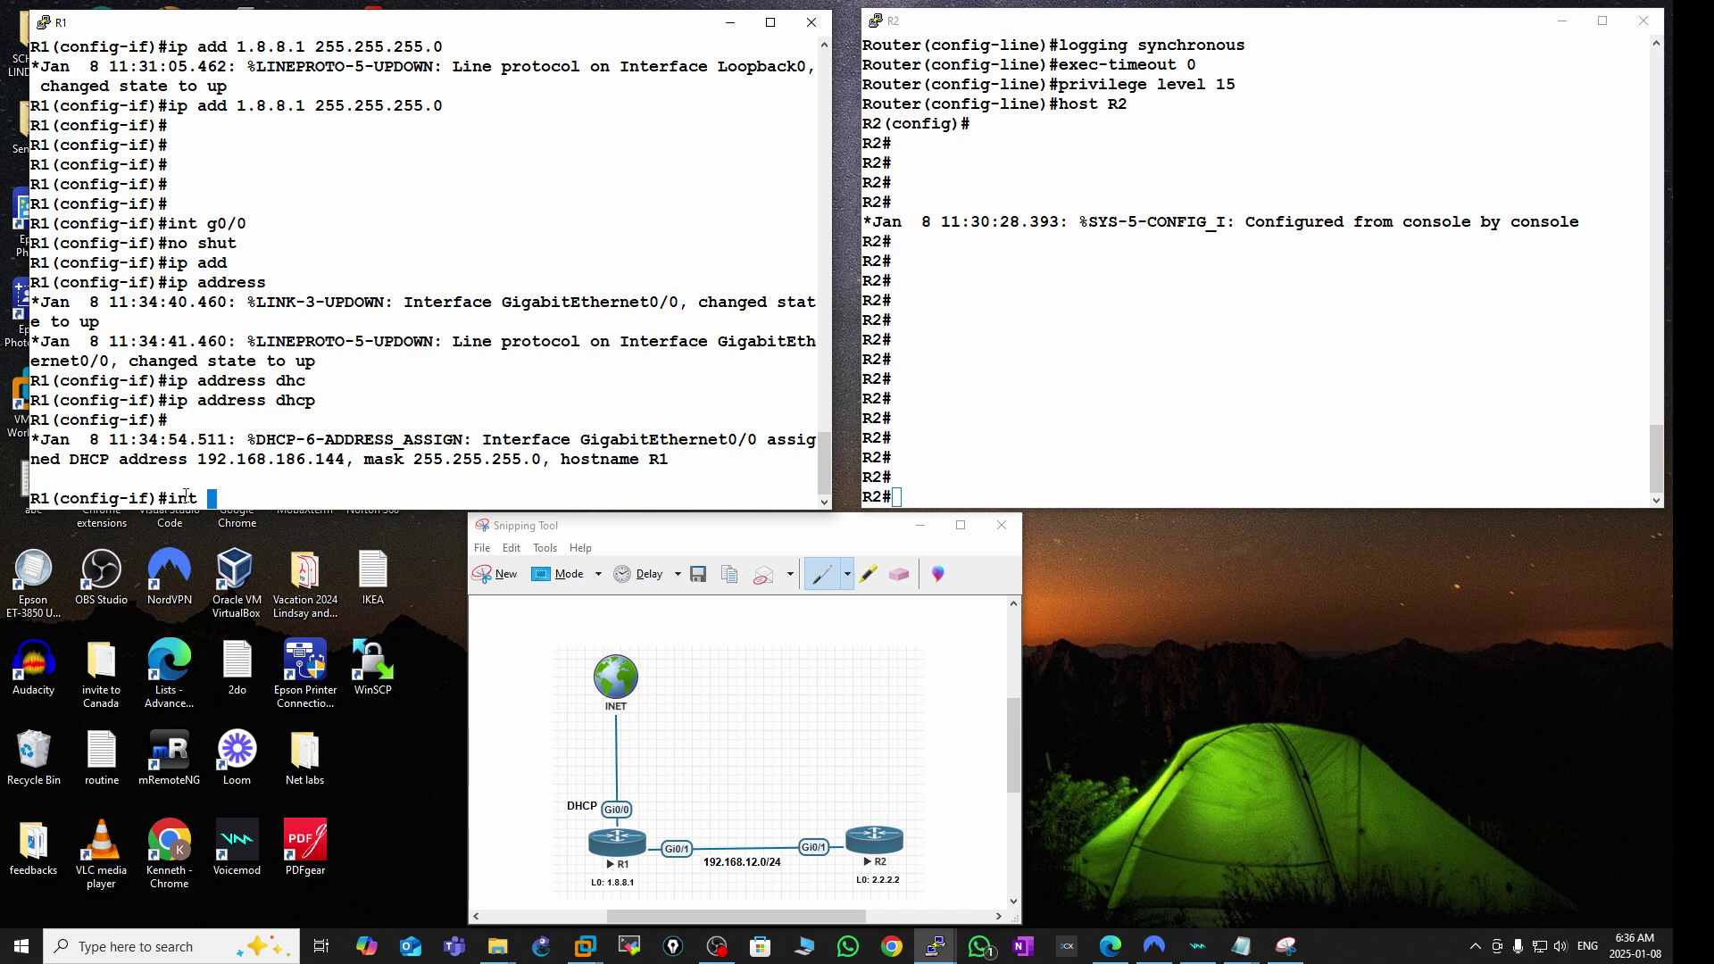
pyautogui.write('g0/1')
pyautogui.press('Return')
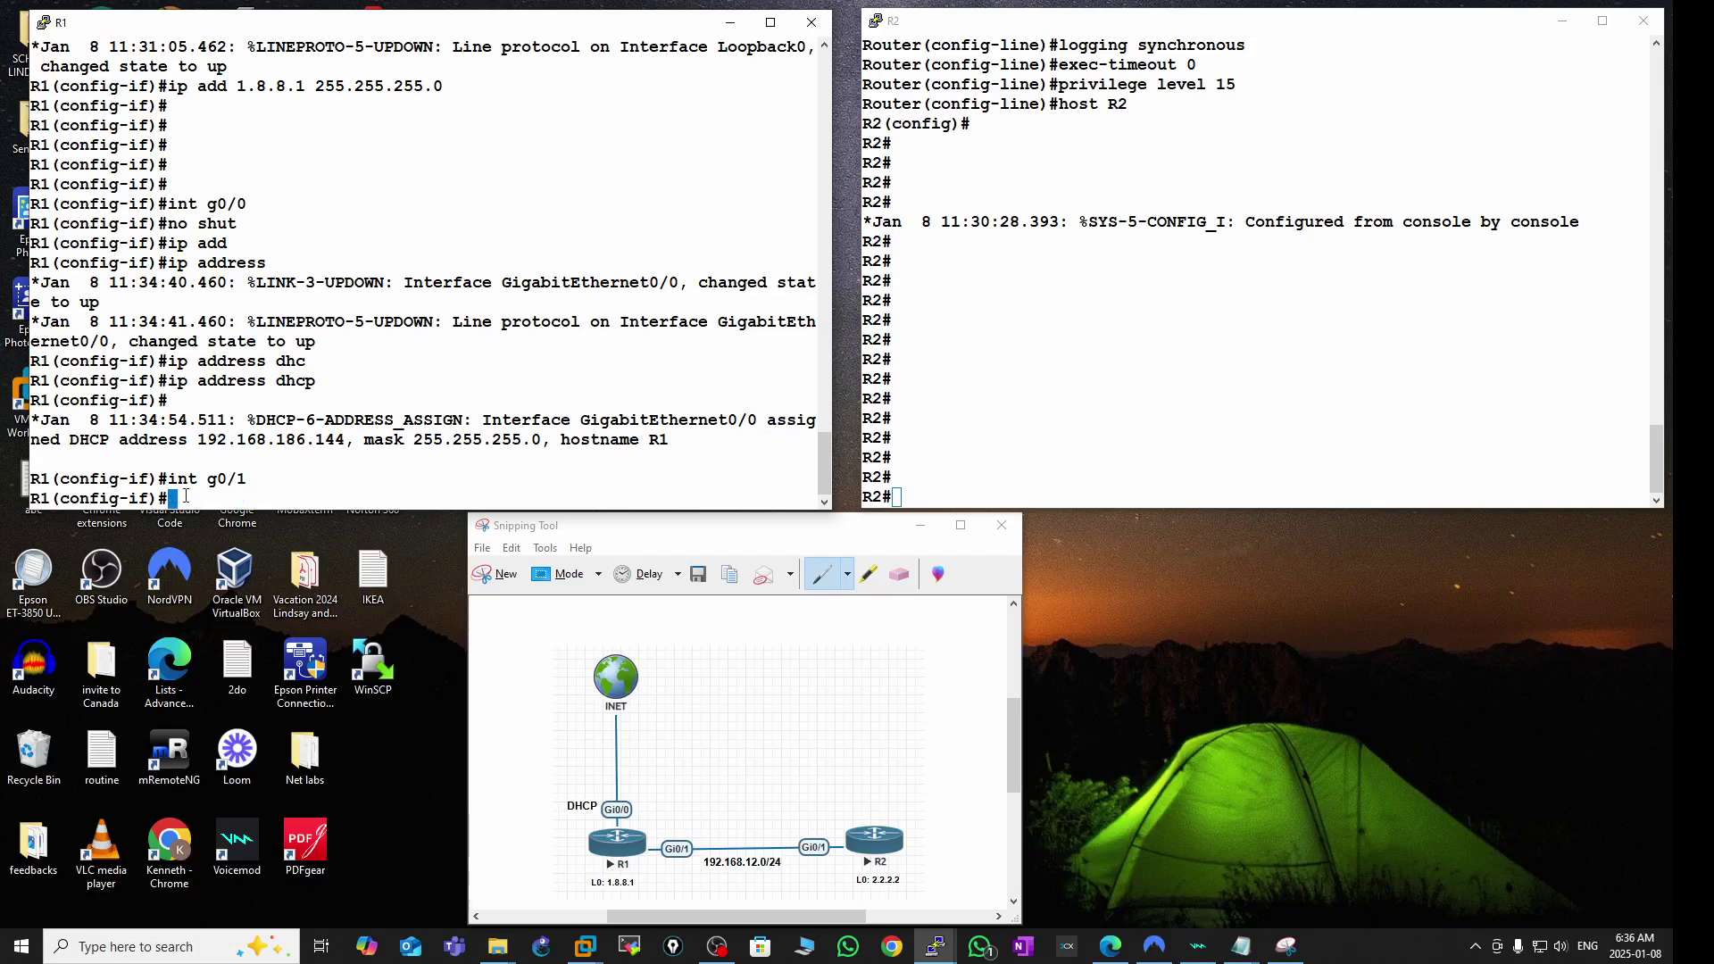
pyautogui.write('if)#no shut')
pyautogui.press('Return')
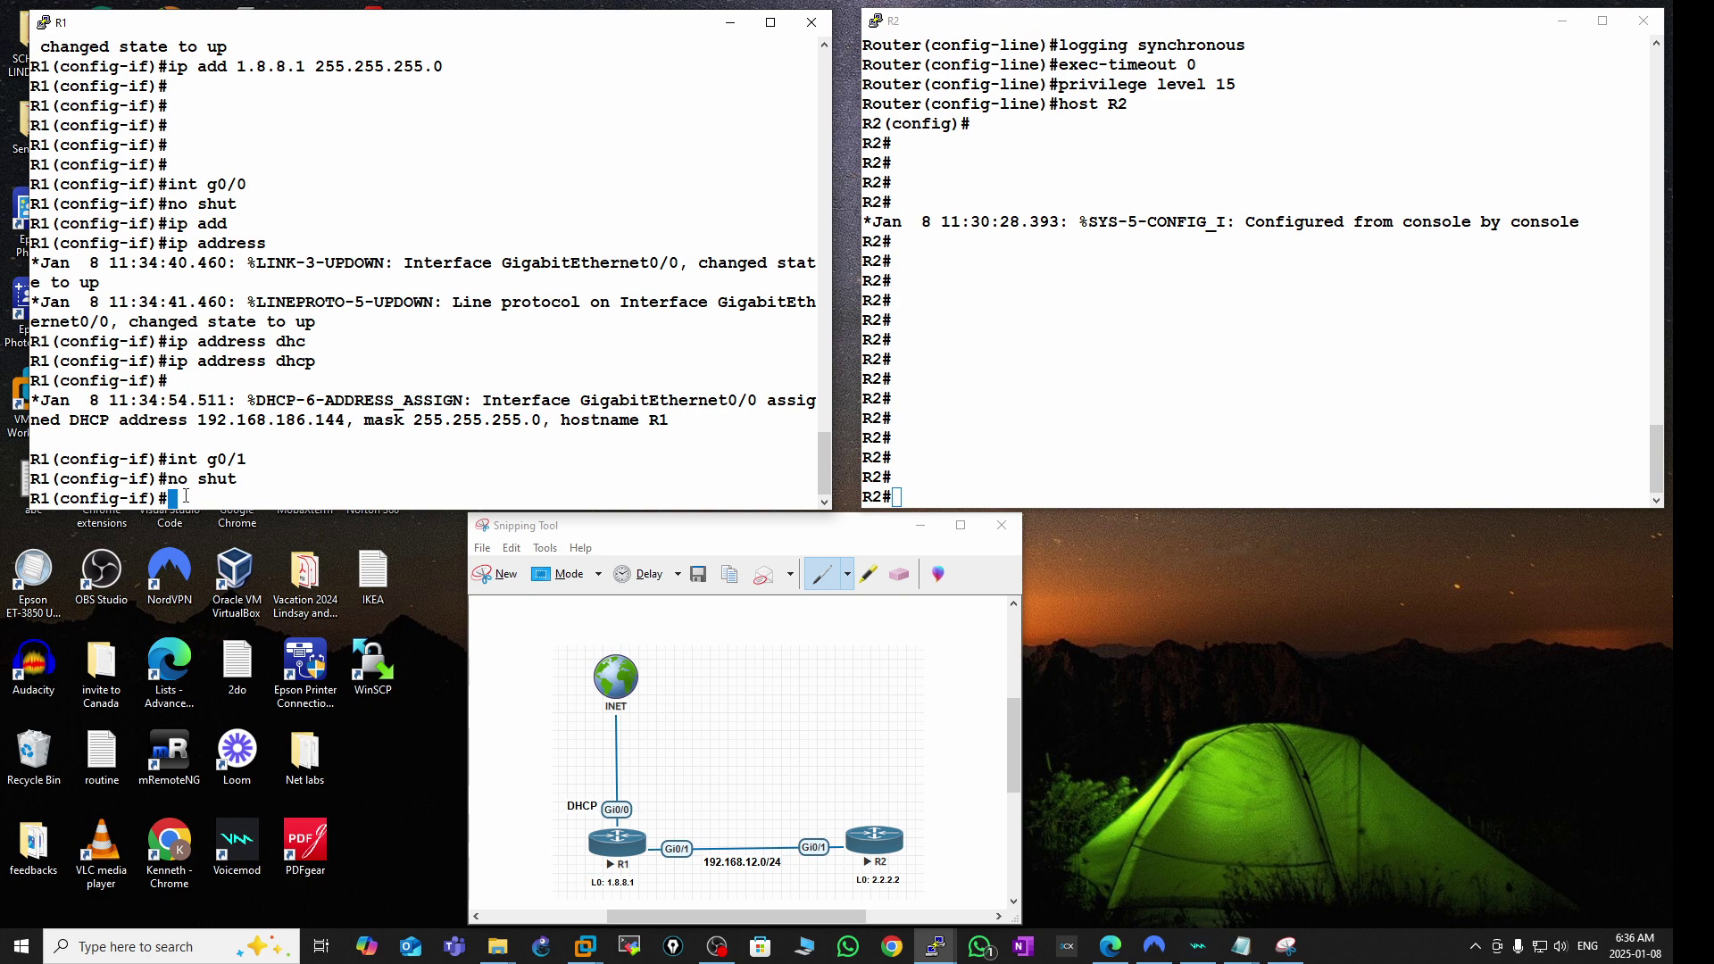
pyautogui.write('ip add')
pyautogui.press('Tab')
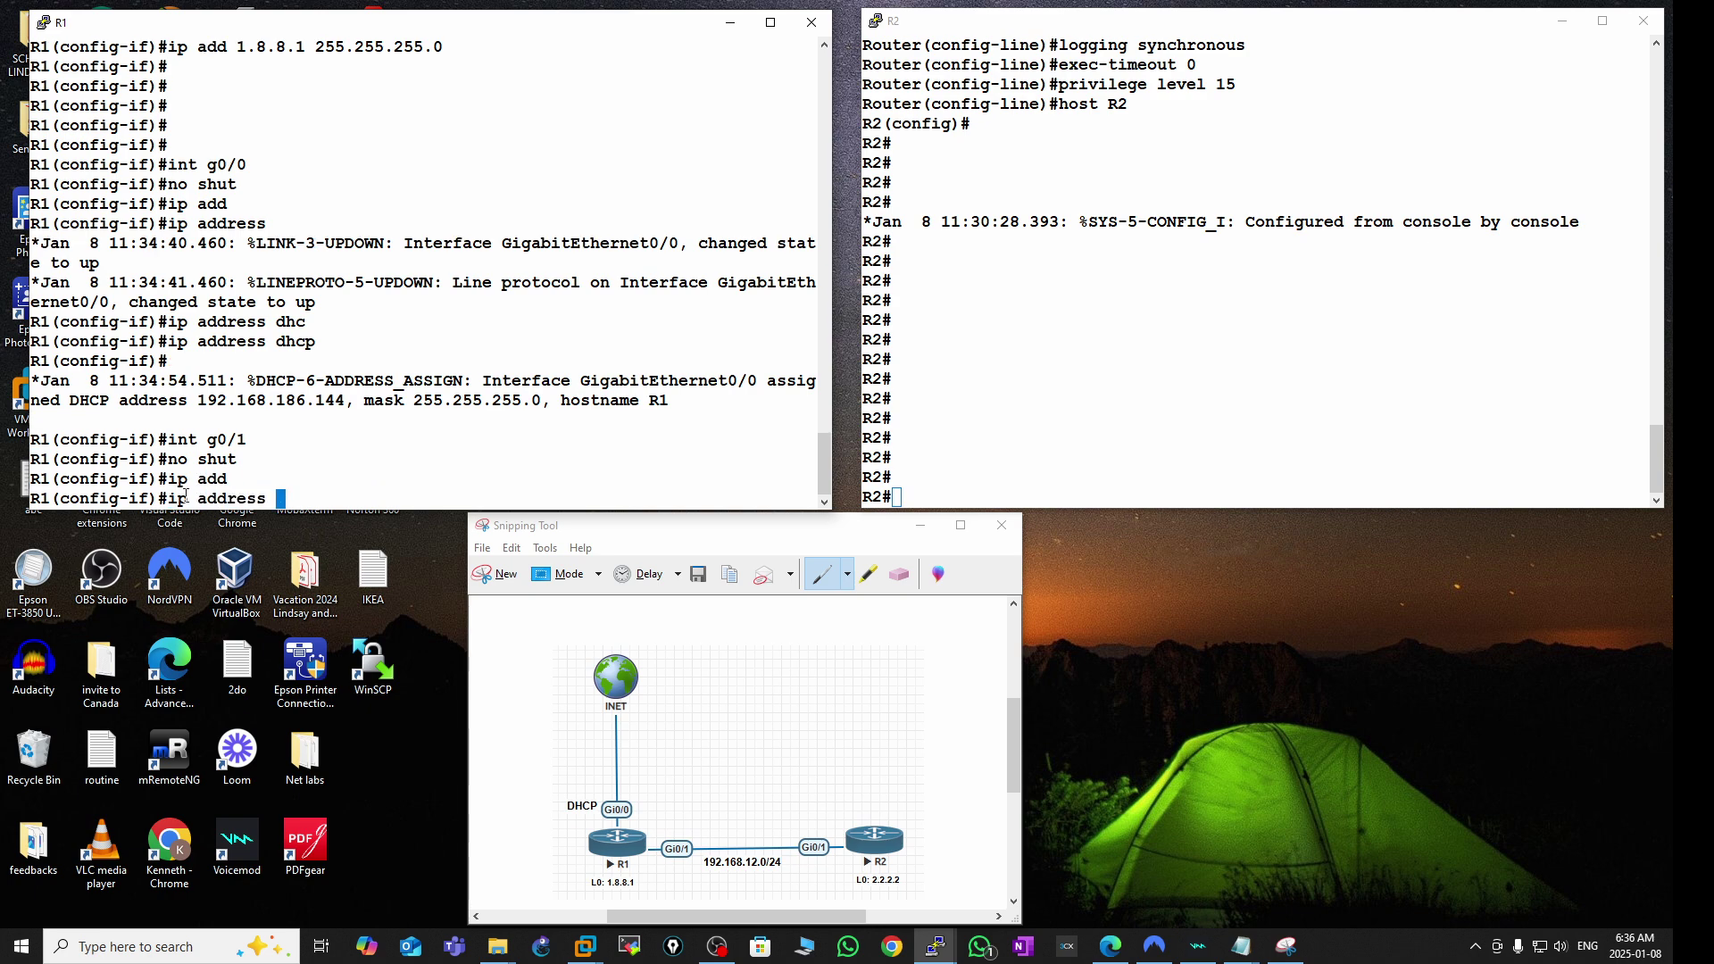
pyautogui.write('192.')
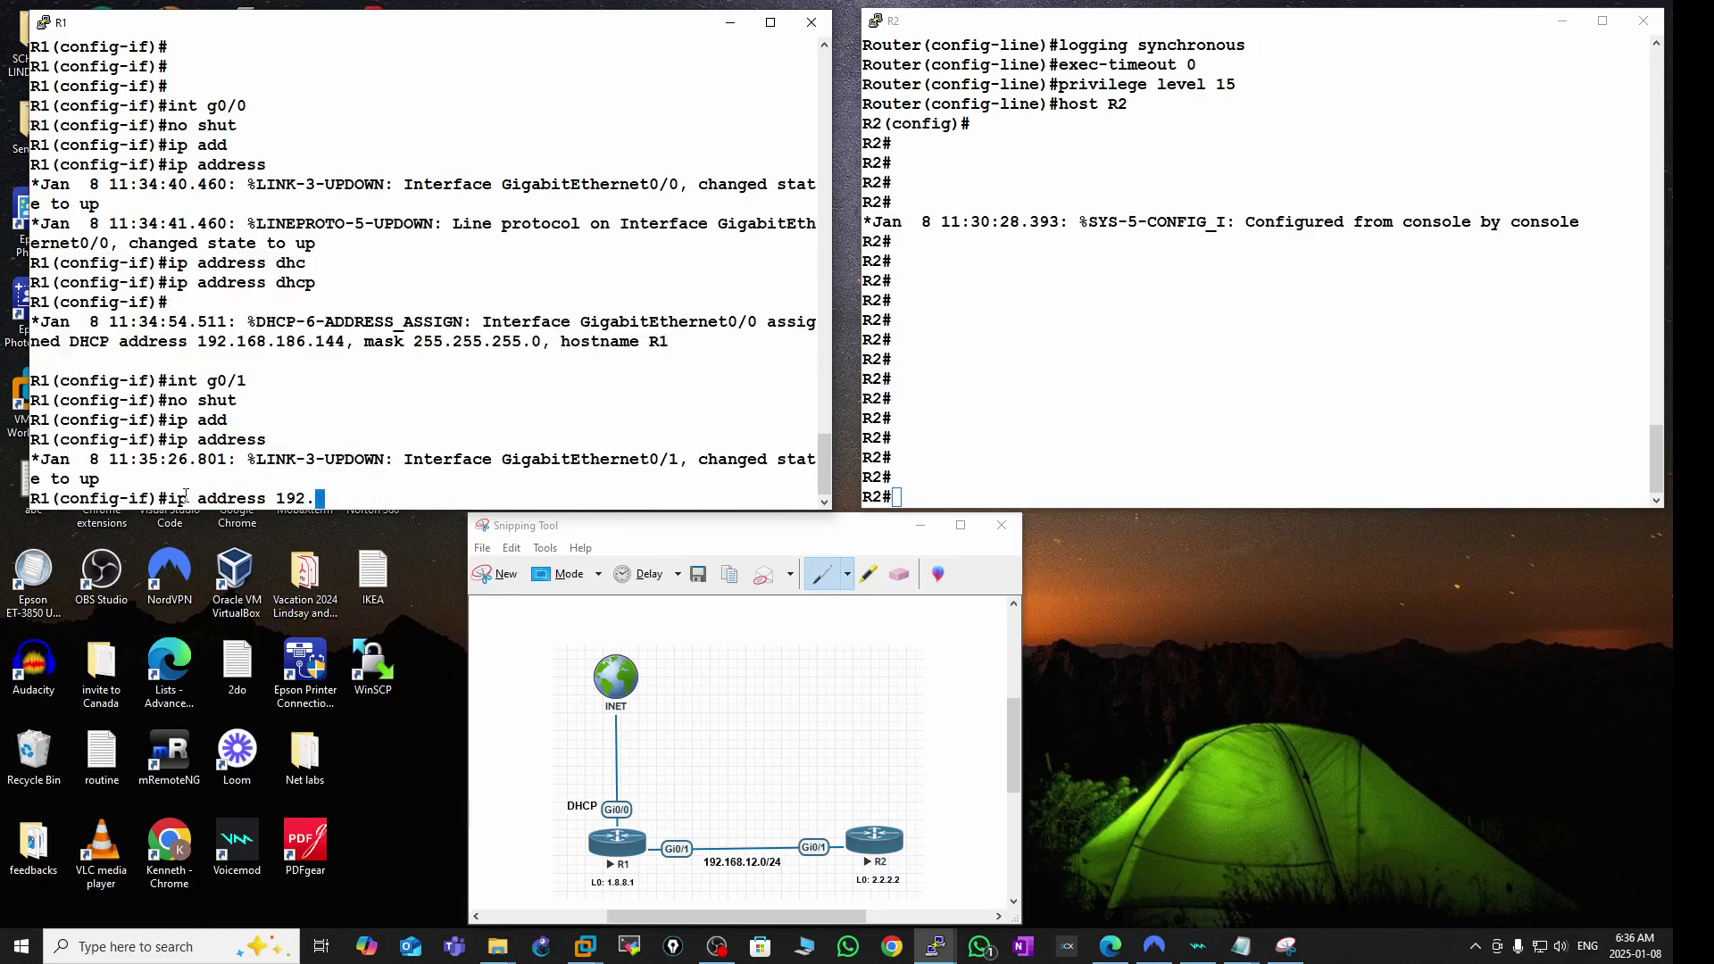
pyautogui.write('168.12.1')
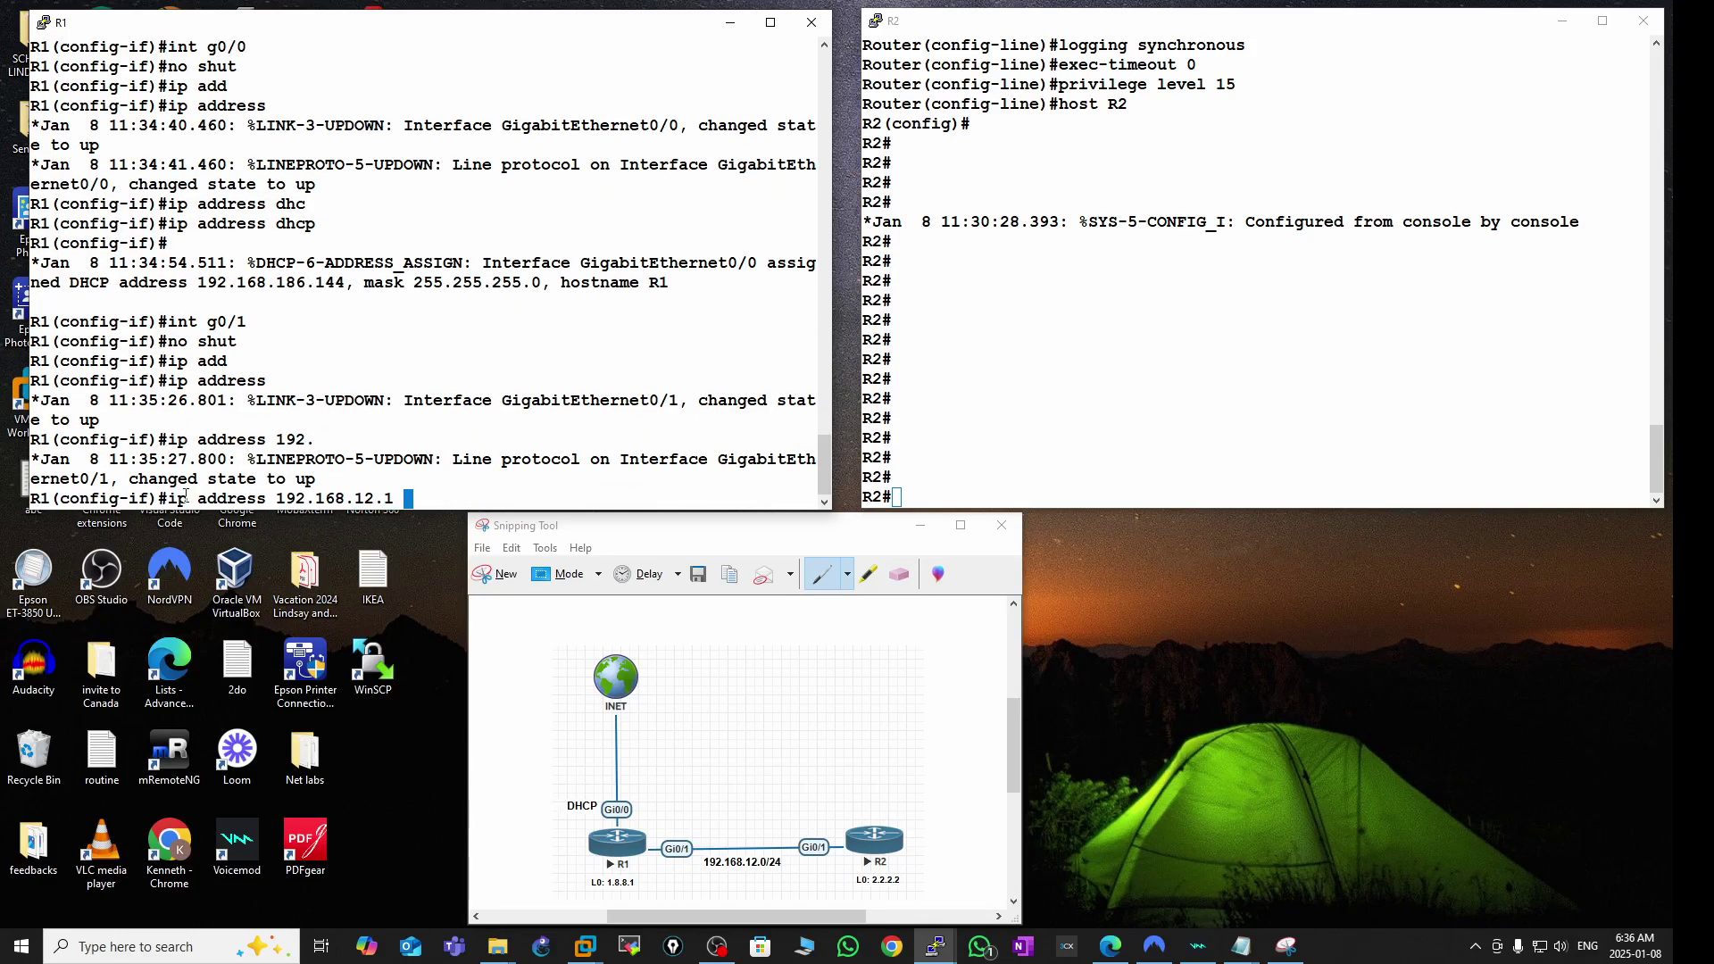
pyautogui.write(' 255.255.2')
pyautogui.write('55.255.0')
pyautogui.press('Return')
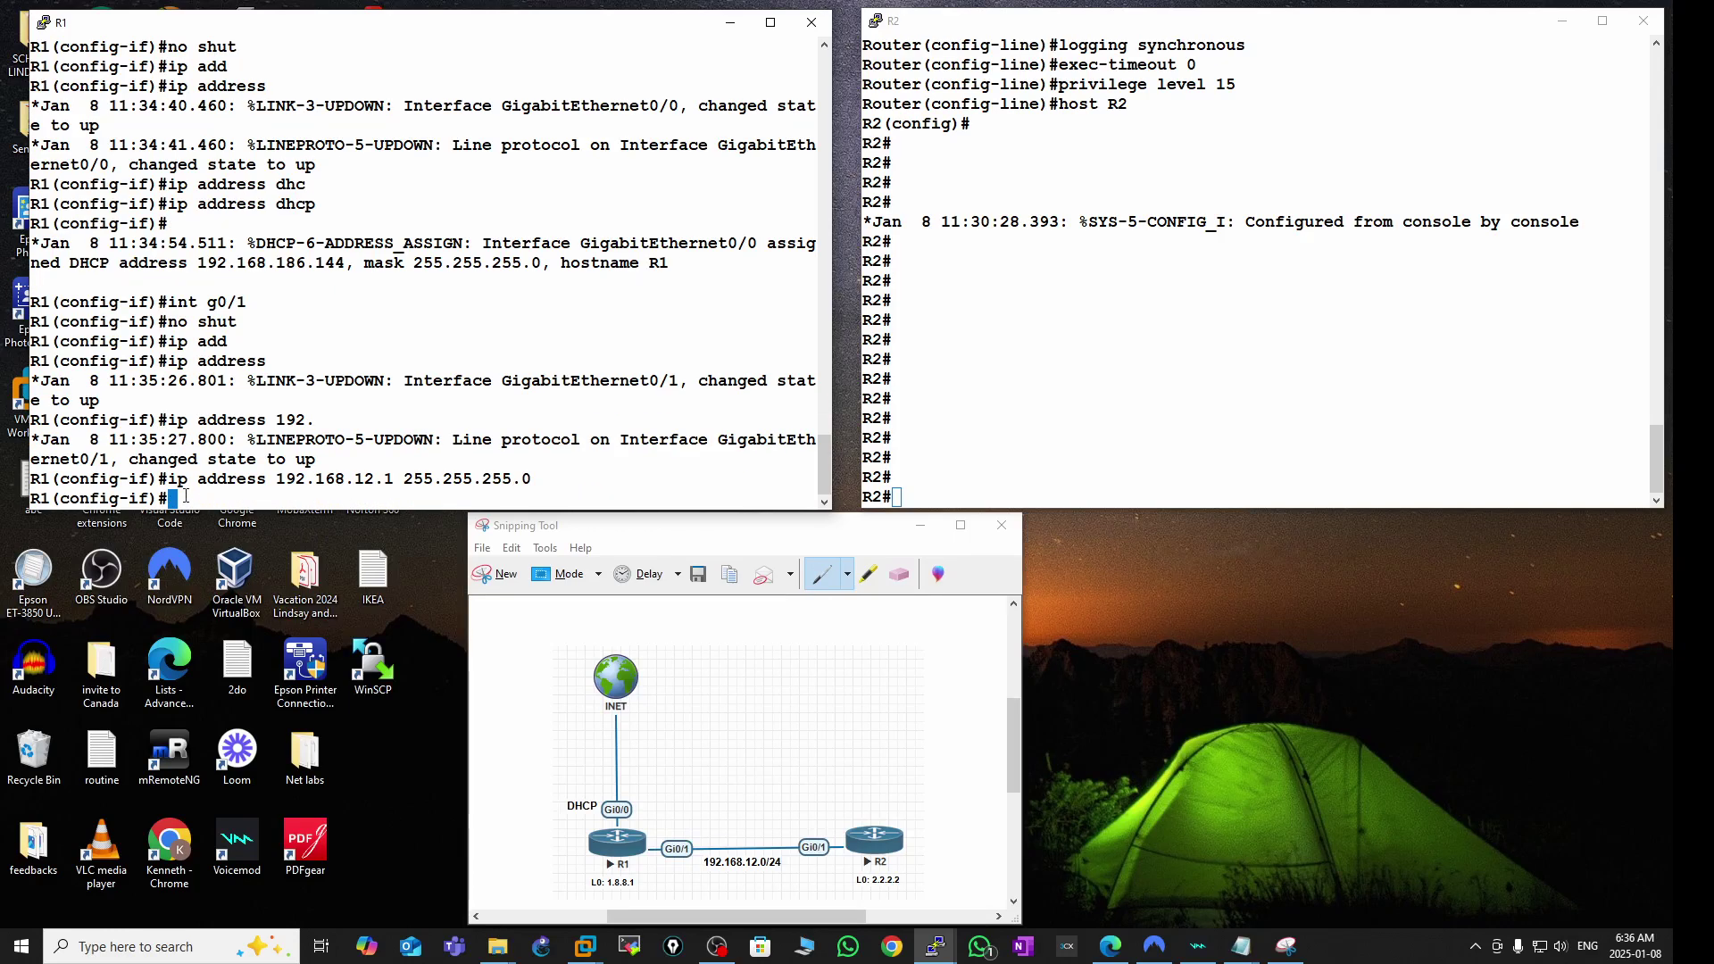
pyautogui.hotkey('ctrl', 'z')
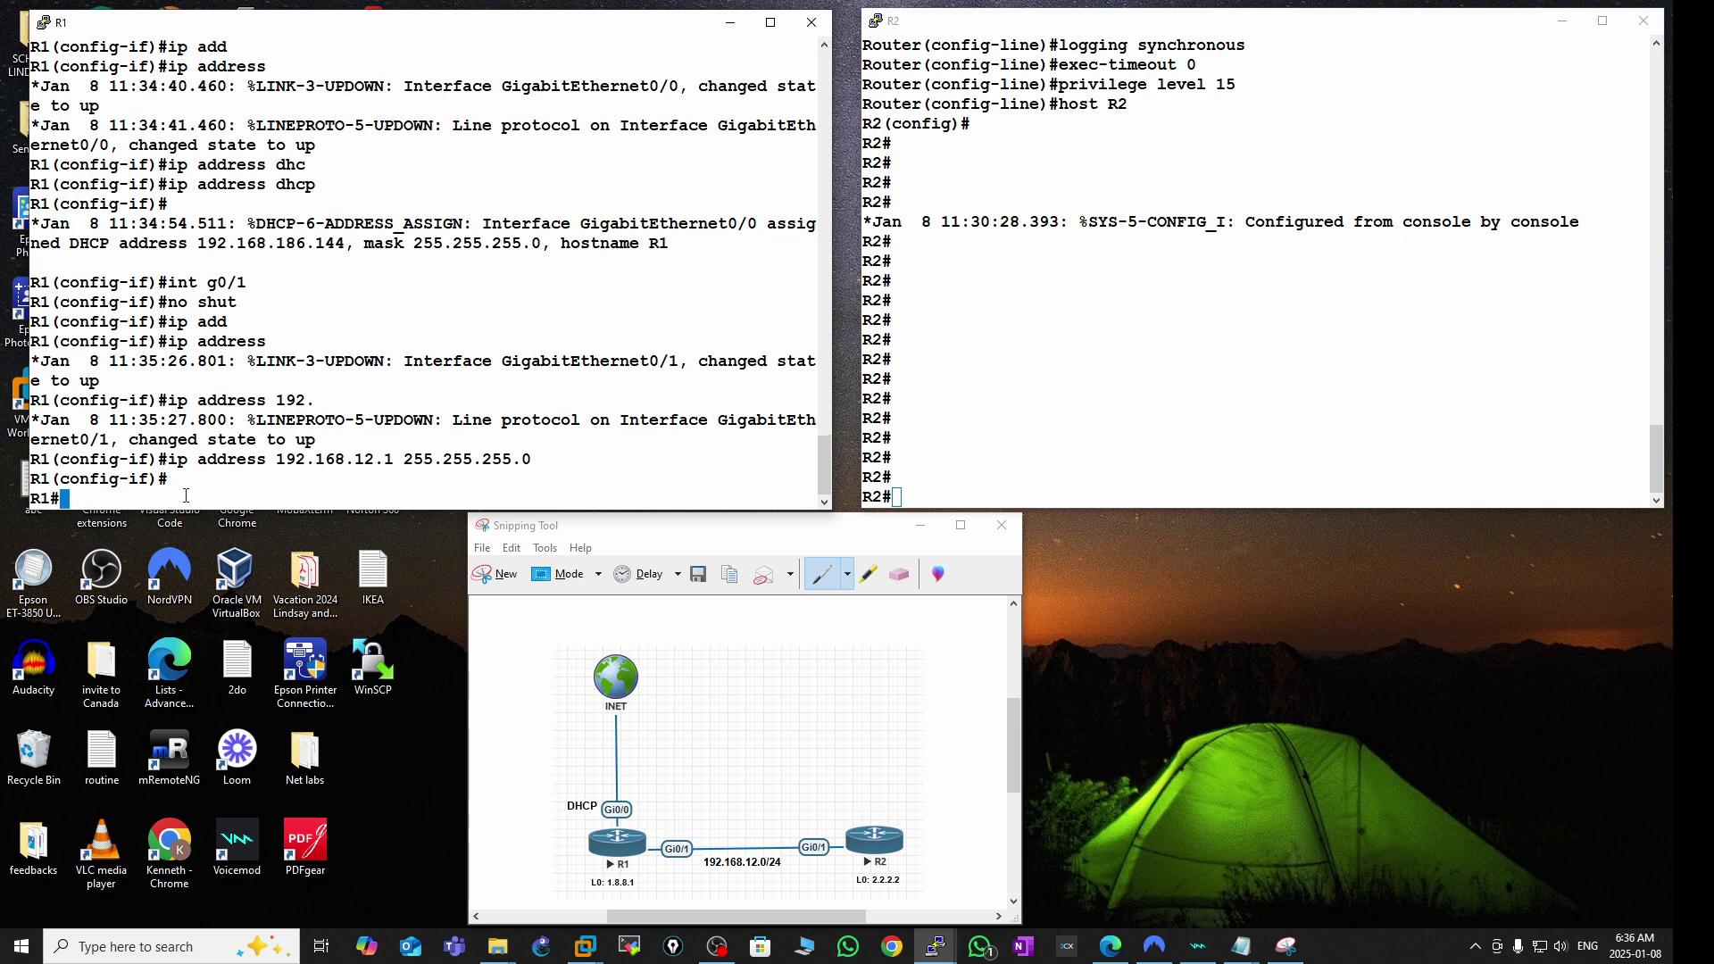
# - Display the brief IP interface summary on R1 with sh ip int bri
pyautogui.press('Return')
pyautogui.press('Return')
pyautogui.press('Return')
pyautogui.write('sh ')
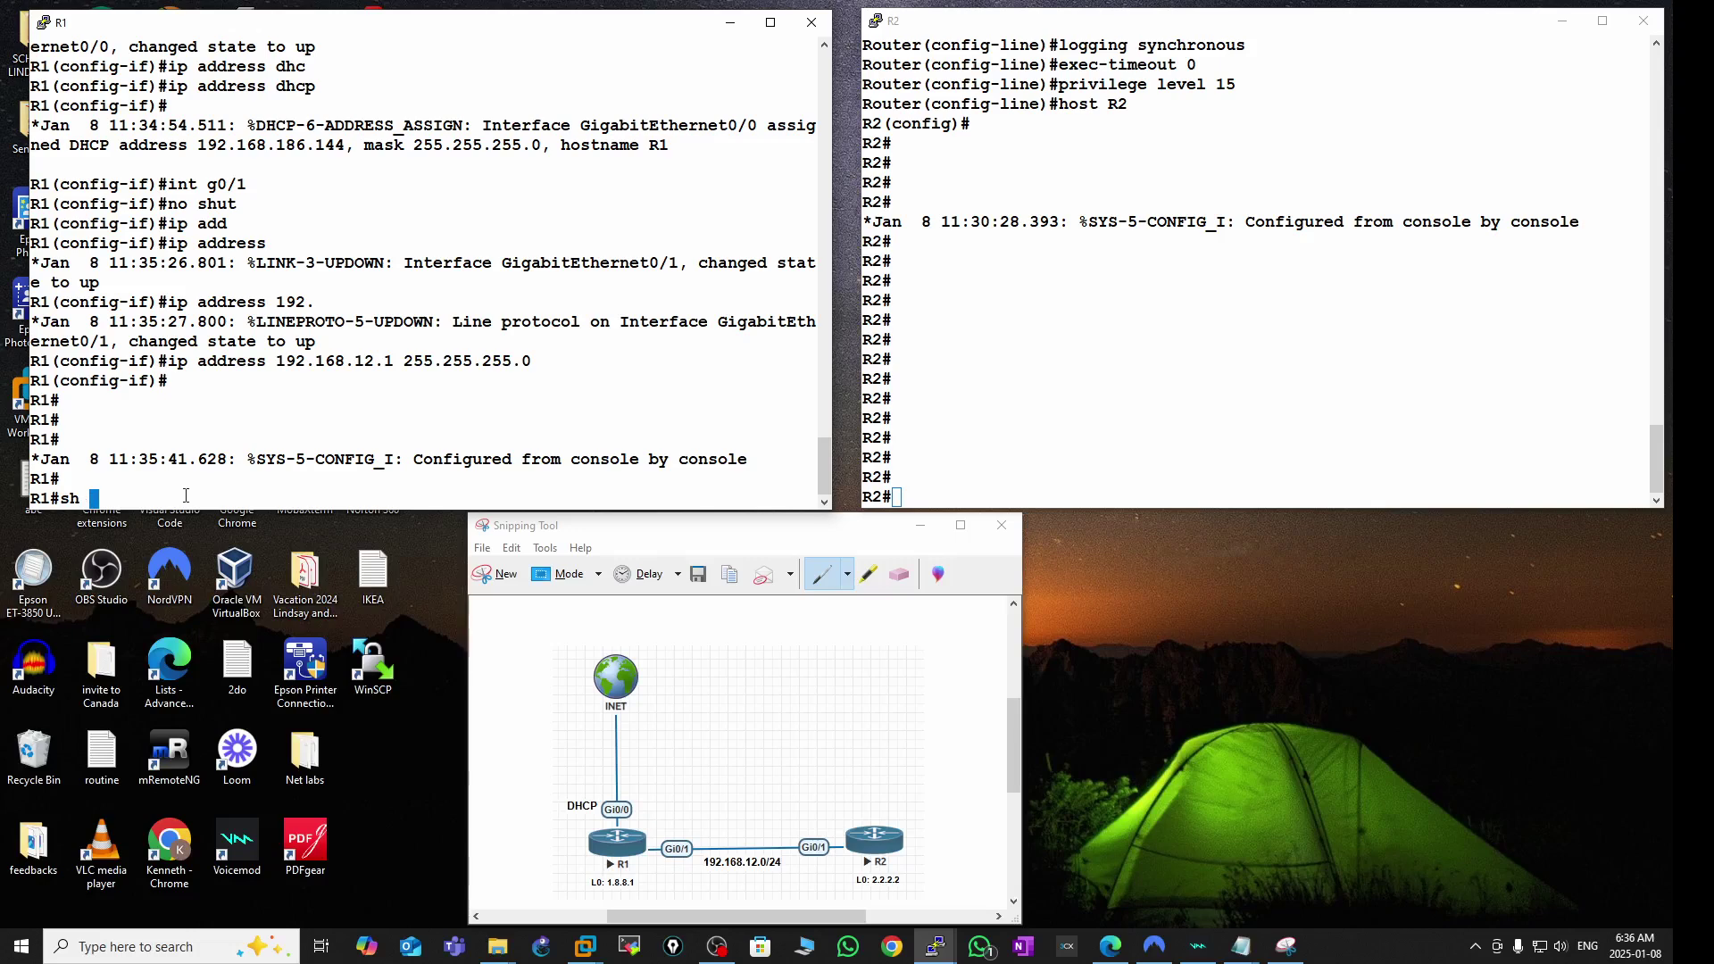
pyautogui.write('ip int bri')
pyautogui.press('Return')
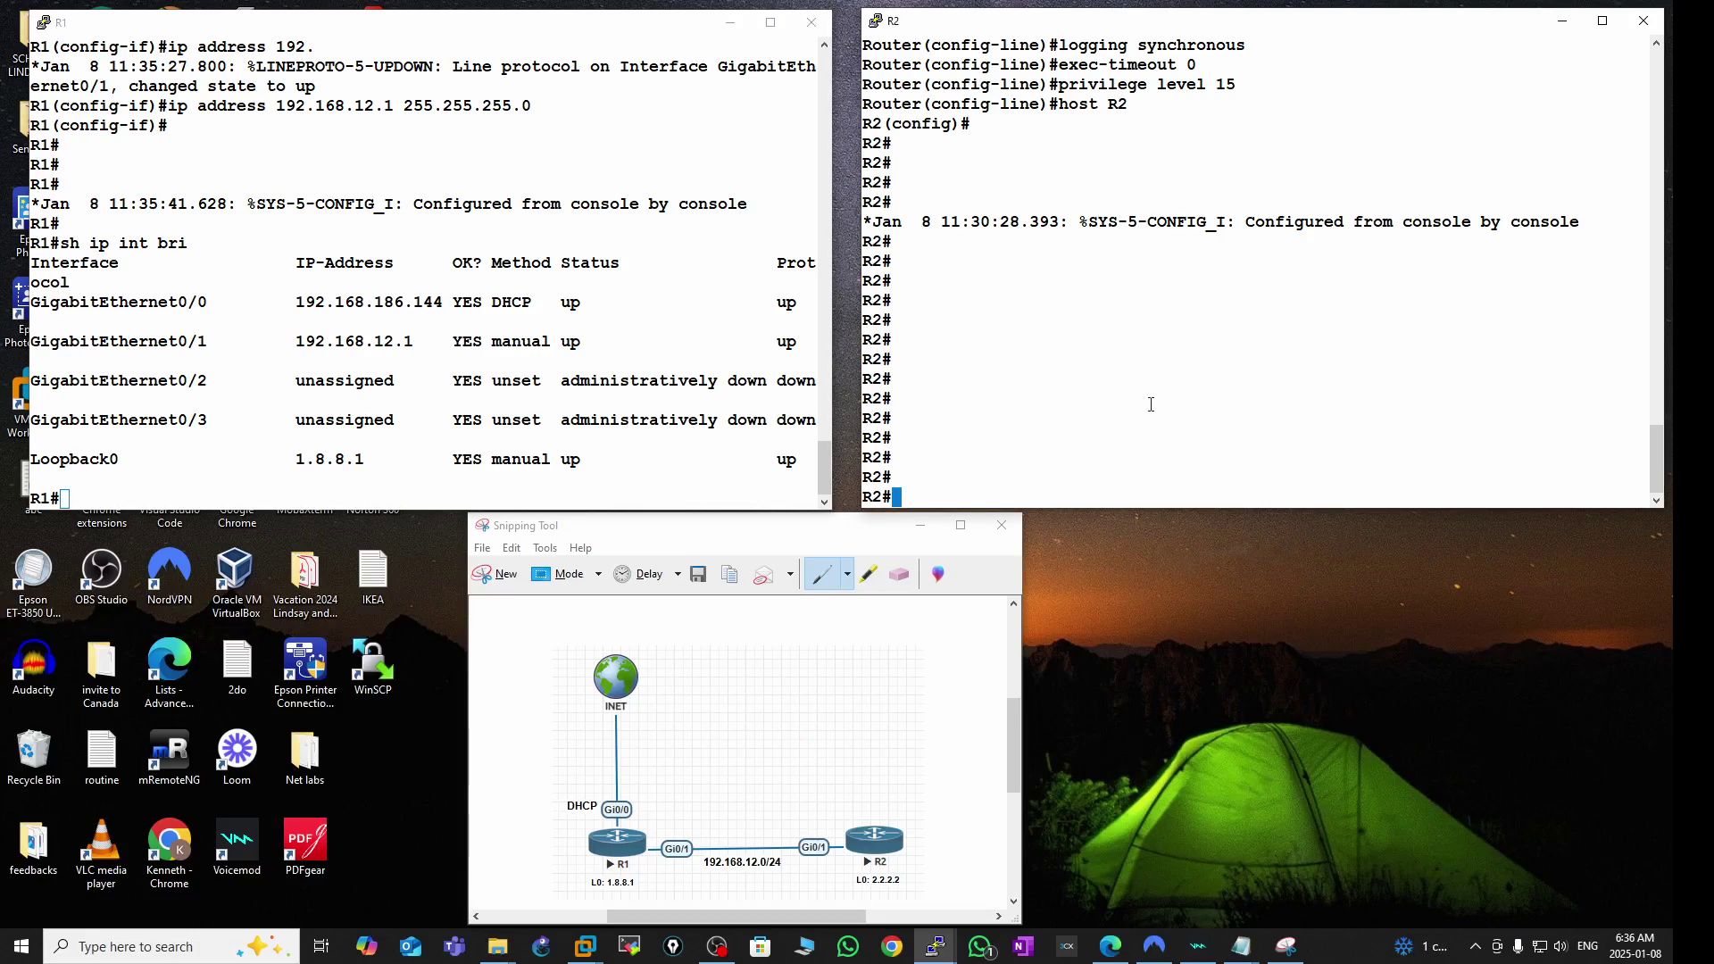
# - On R2, enter global configuration and create loopback interface l0 with IP address 2.2.2.2 and mask 255.255.255.0
pyautogui.press('Return')
pyautogui.press('Return')
pyautogui.press('Return')
pyautogui.press('Return')
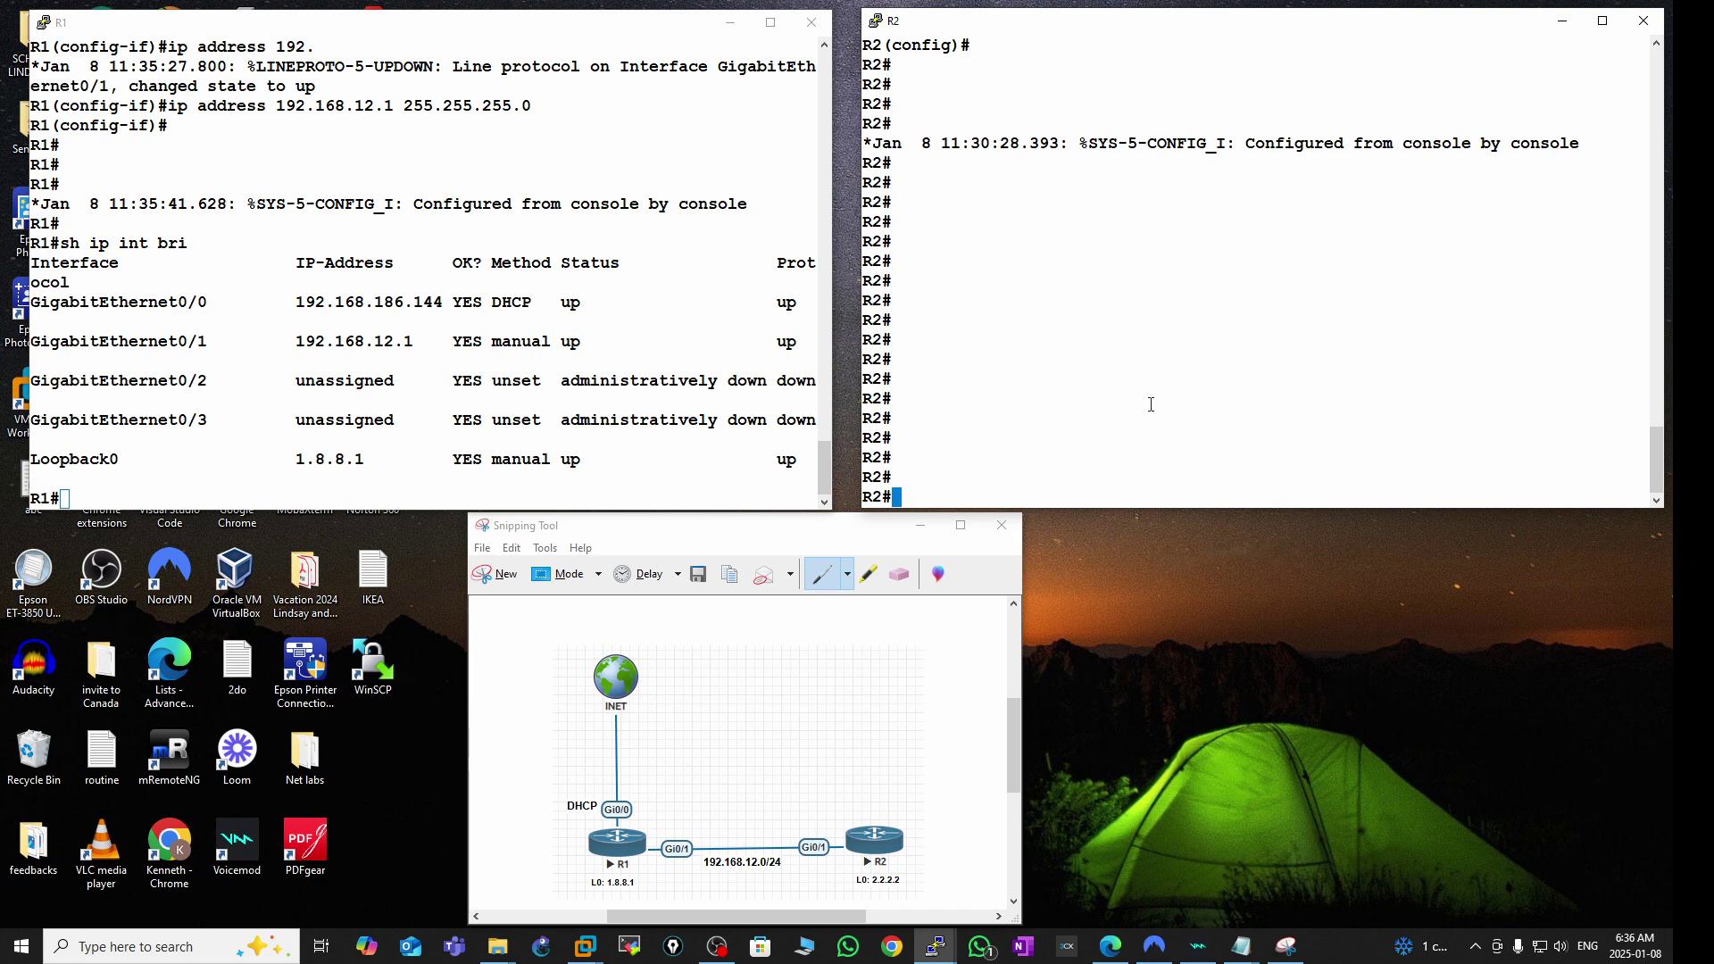
pyautogui.write('conf t')
pyautogui.press('Return')
pyautogui.press('Return')
pyautogui.write('int ')
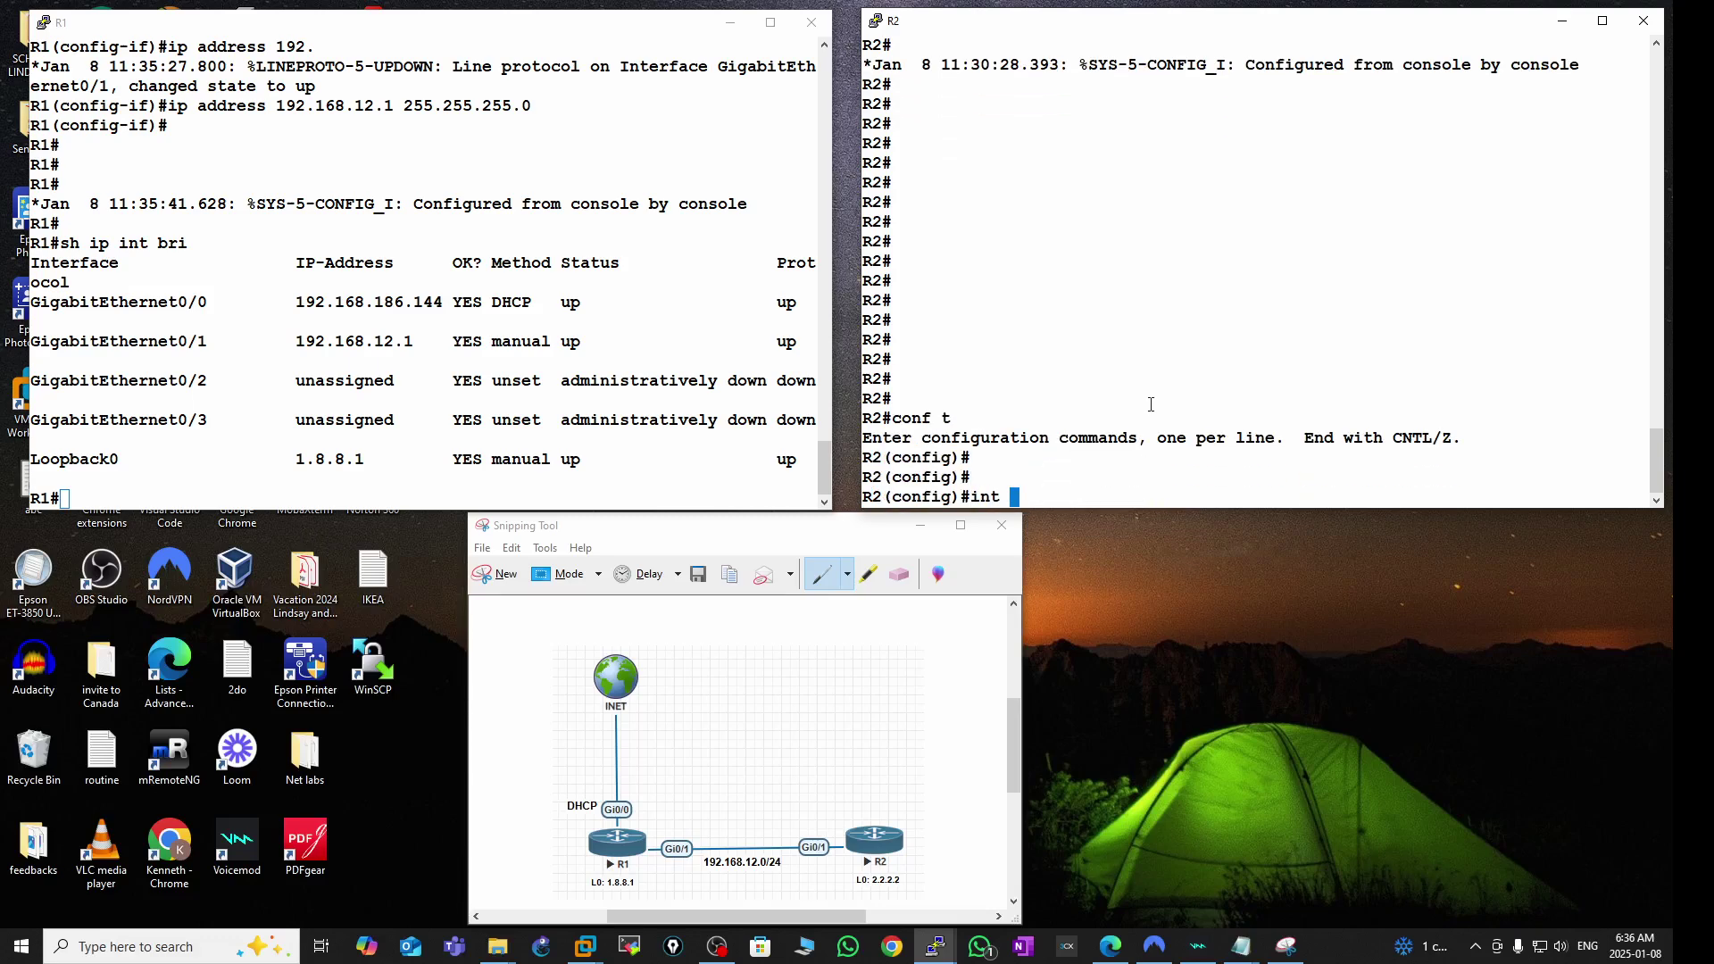
pyautogui.write('l0')
pyautogui.press('Return')
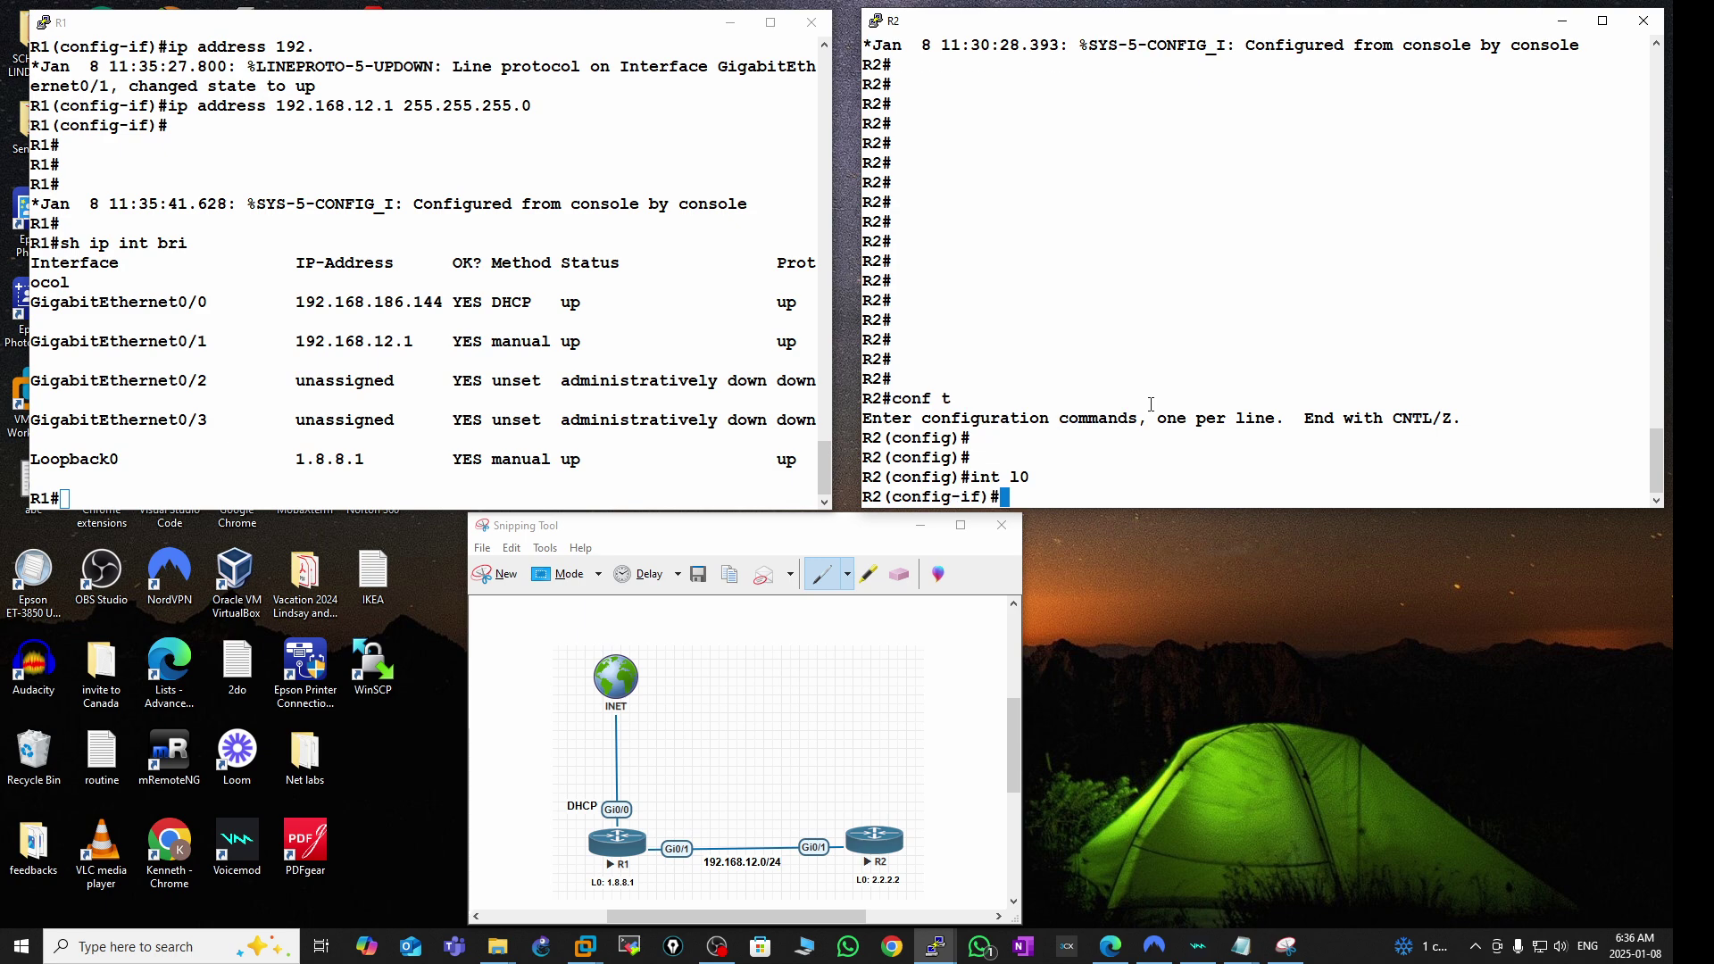
pyautogui.write('ip add')
pyautogui.press('Tab')
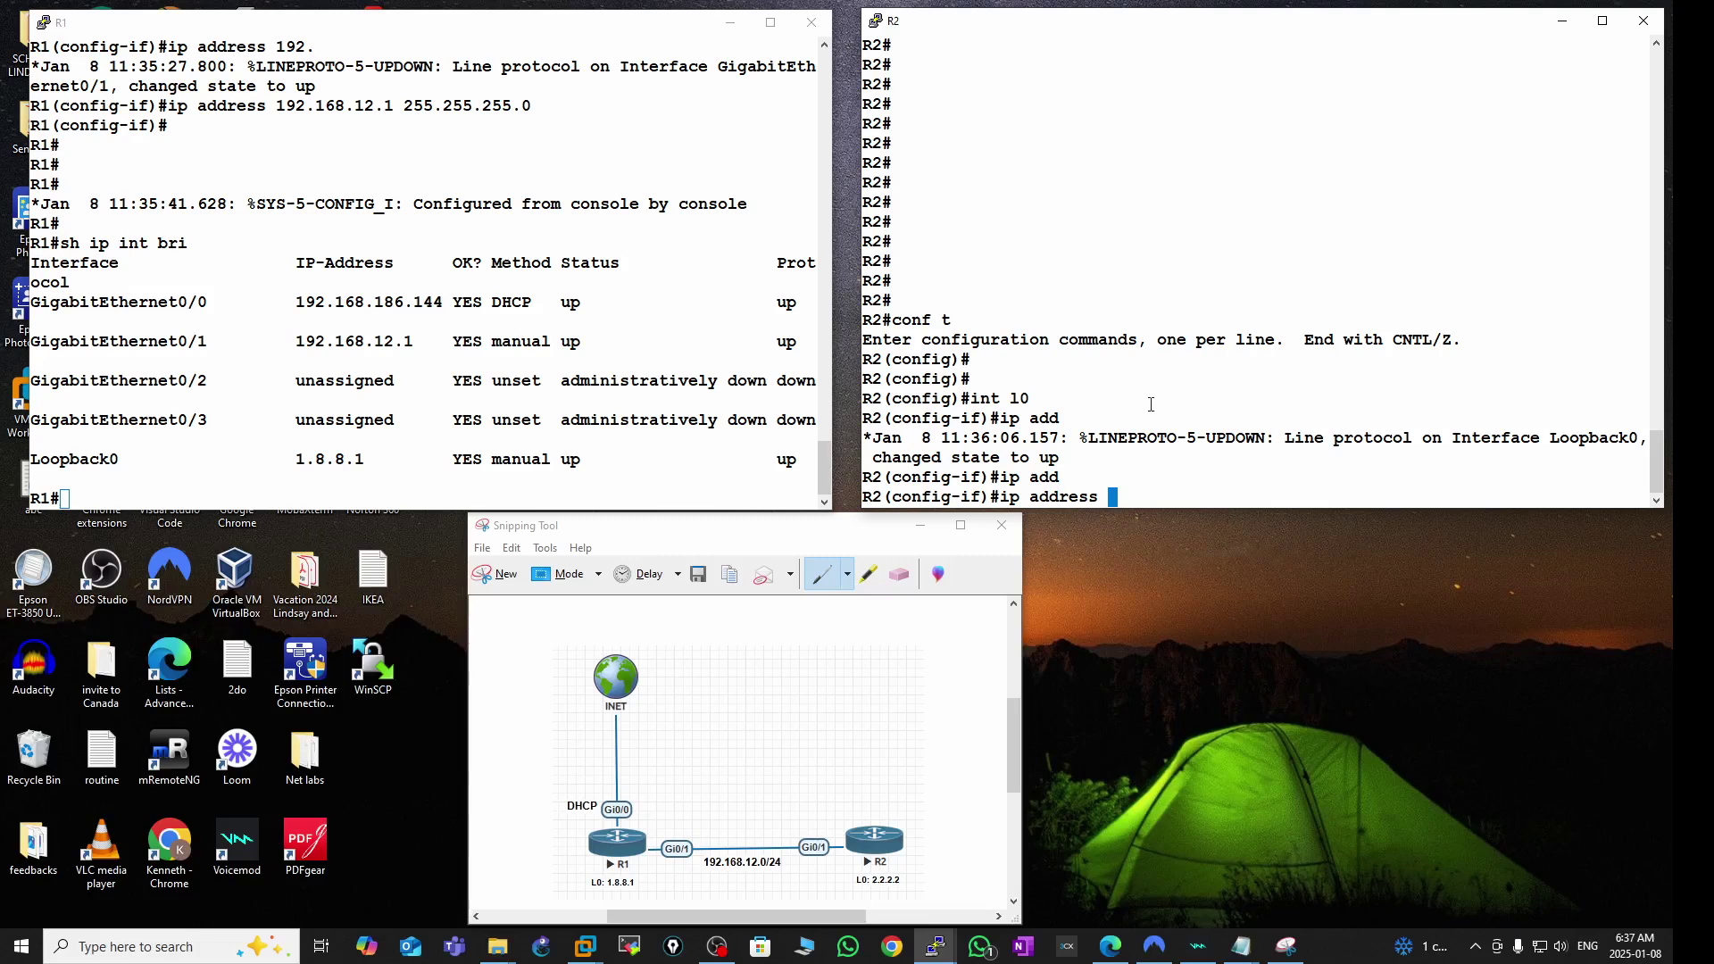
pyautogui.write('2.2.2.2 255.255.255.0')
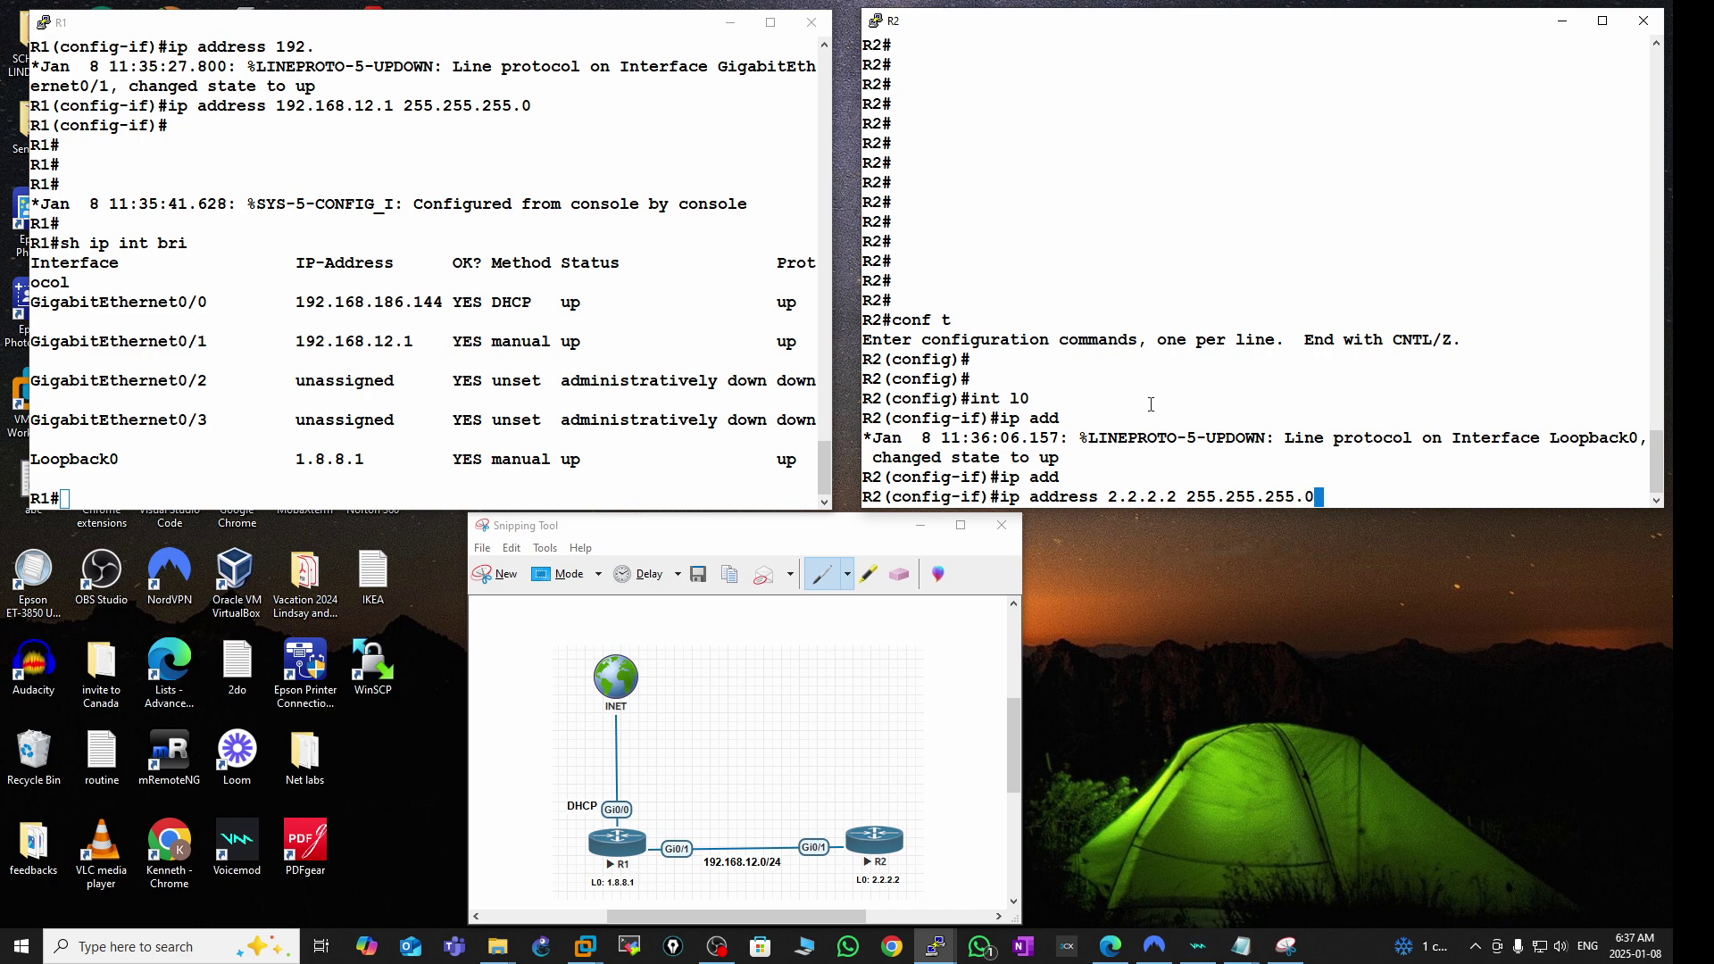
pyautogui.press('Return')
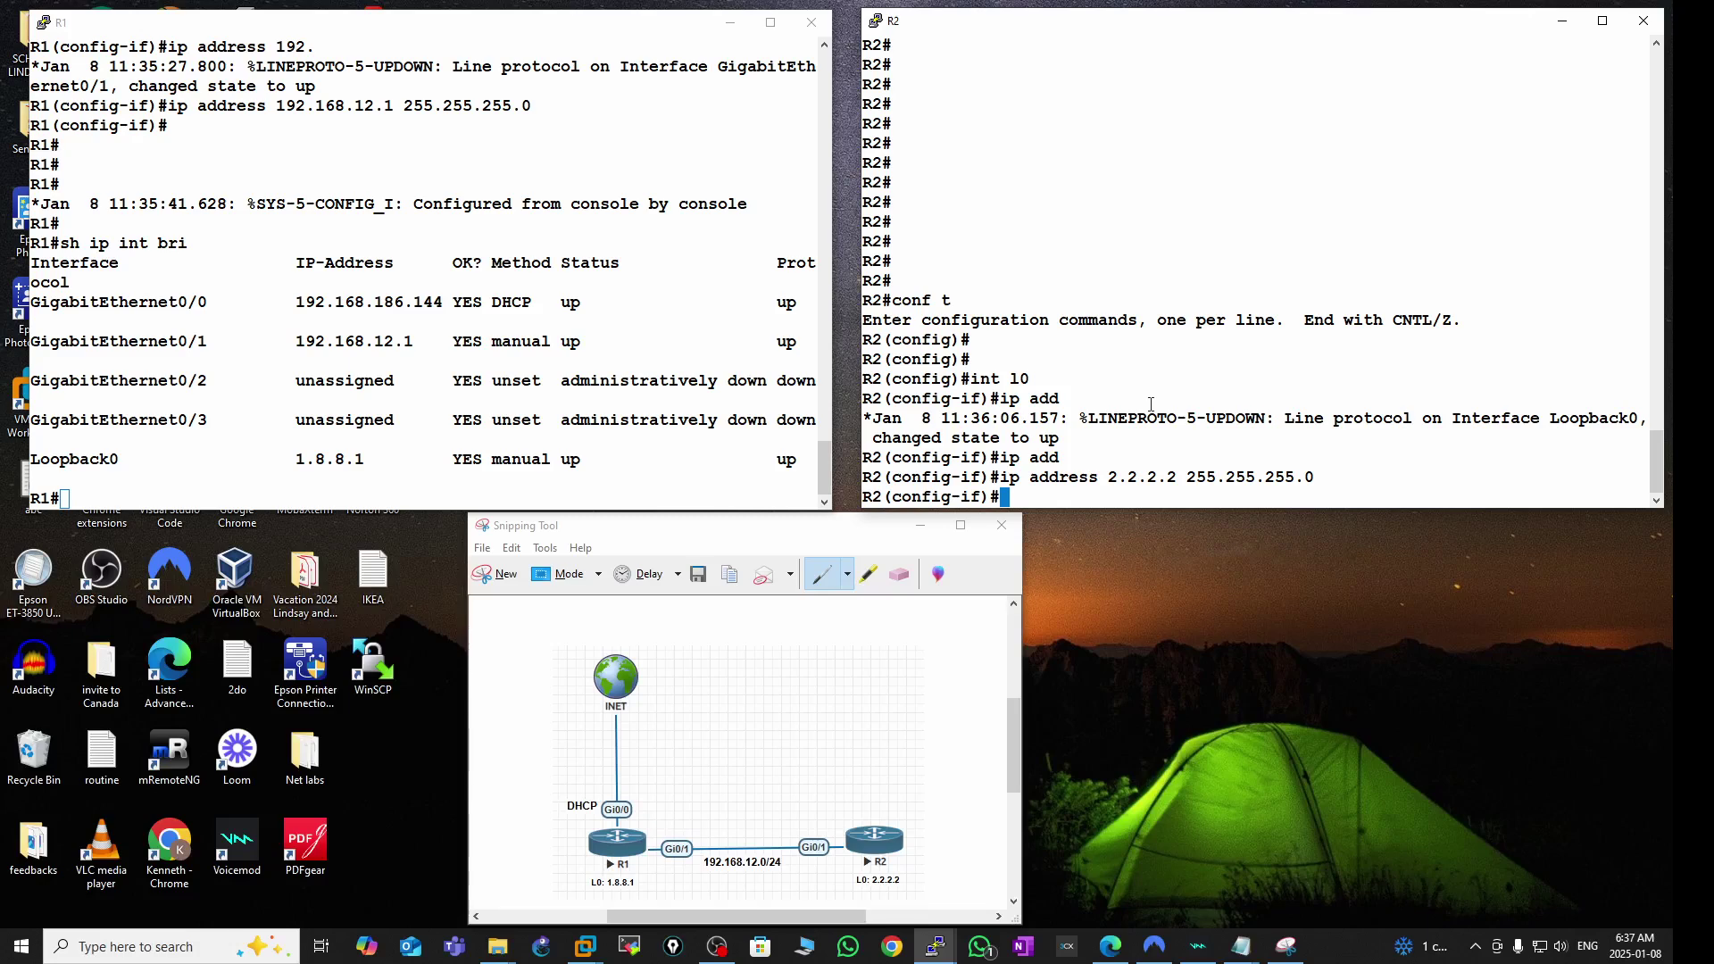
# - Enable R2's g0/1 interface with IP address 192.168.12.2 and mask 255.255.255.0, and leave configuration mode
pyautogui.write('int g0/1')
pyautogui.press('Return')
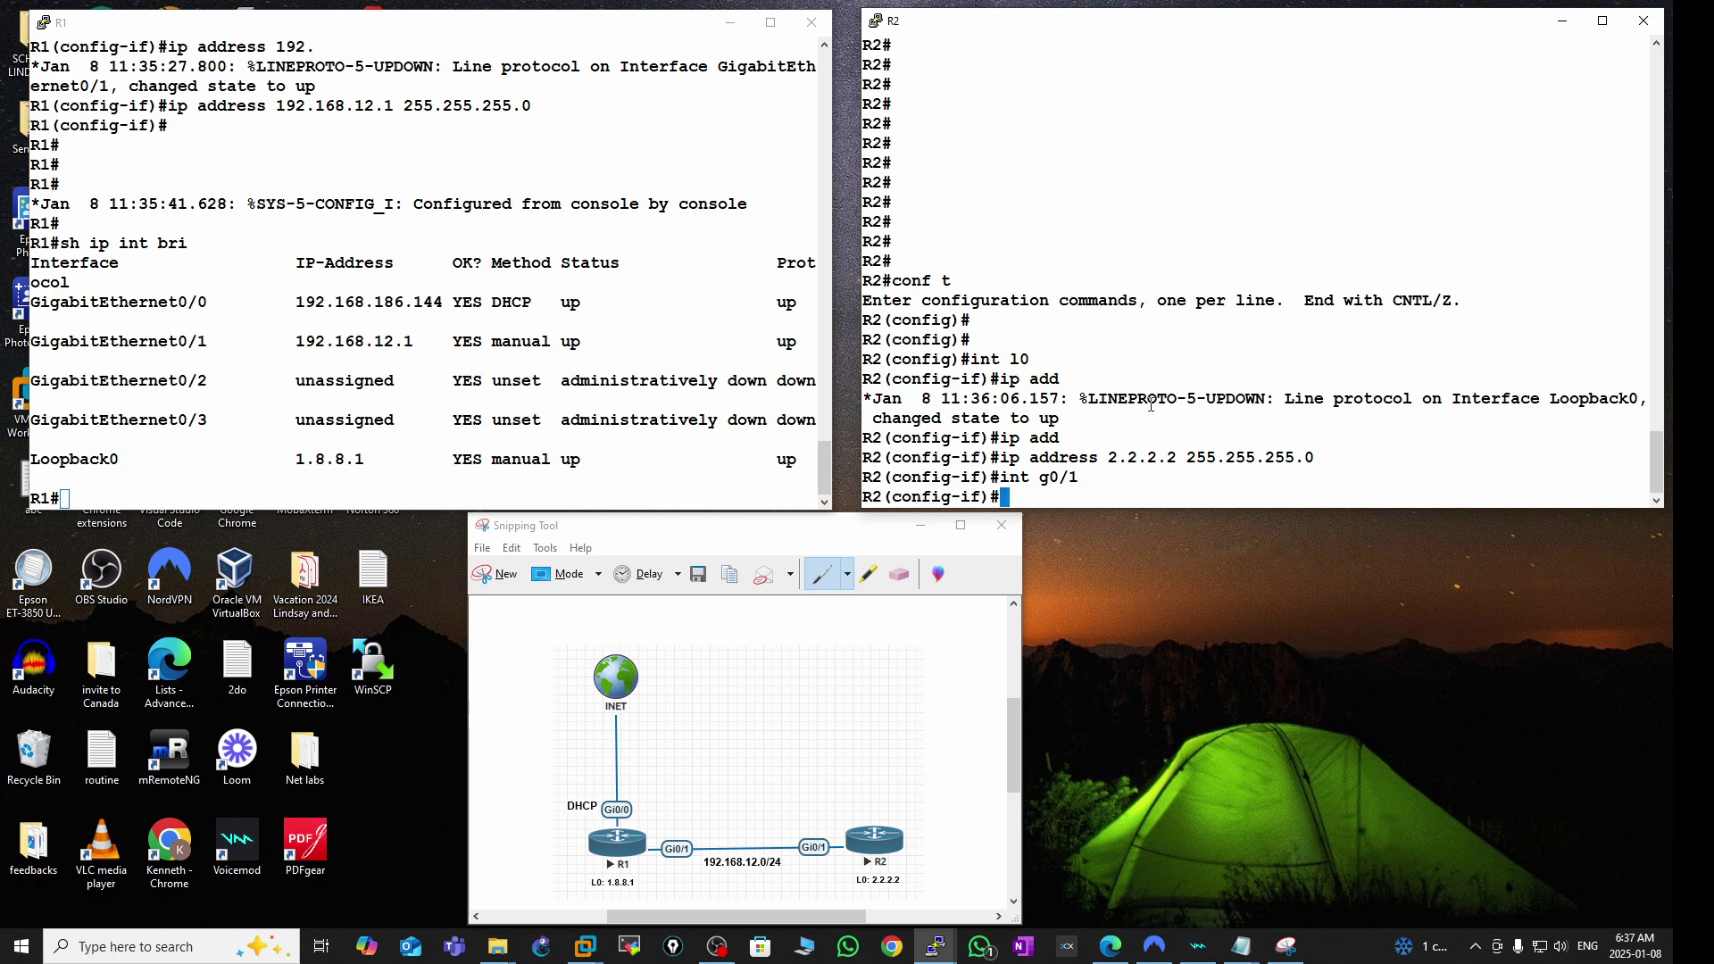
pyautogui.write('no shut')
pyautogui.press('Return')
pyautogui.write('ip add')
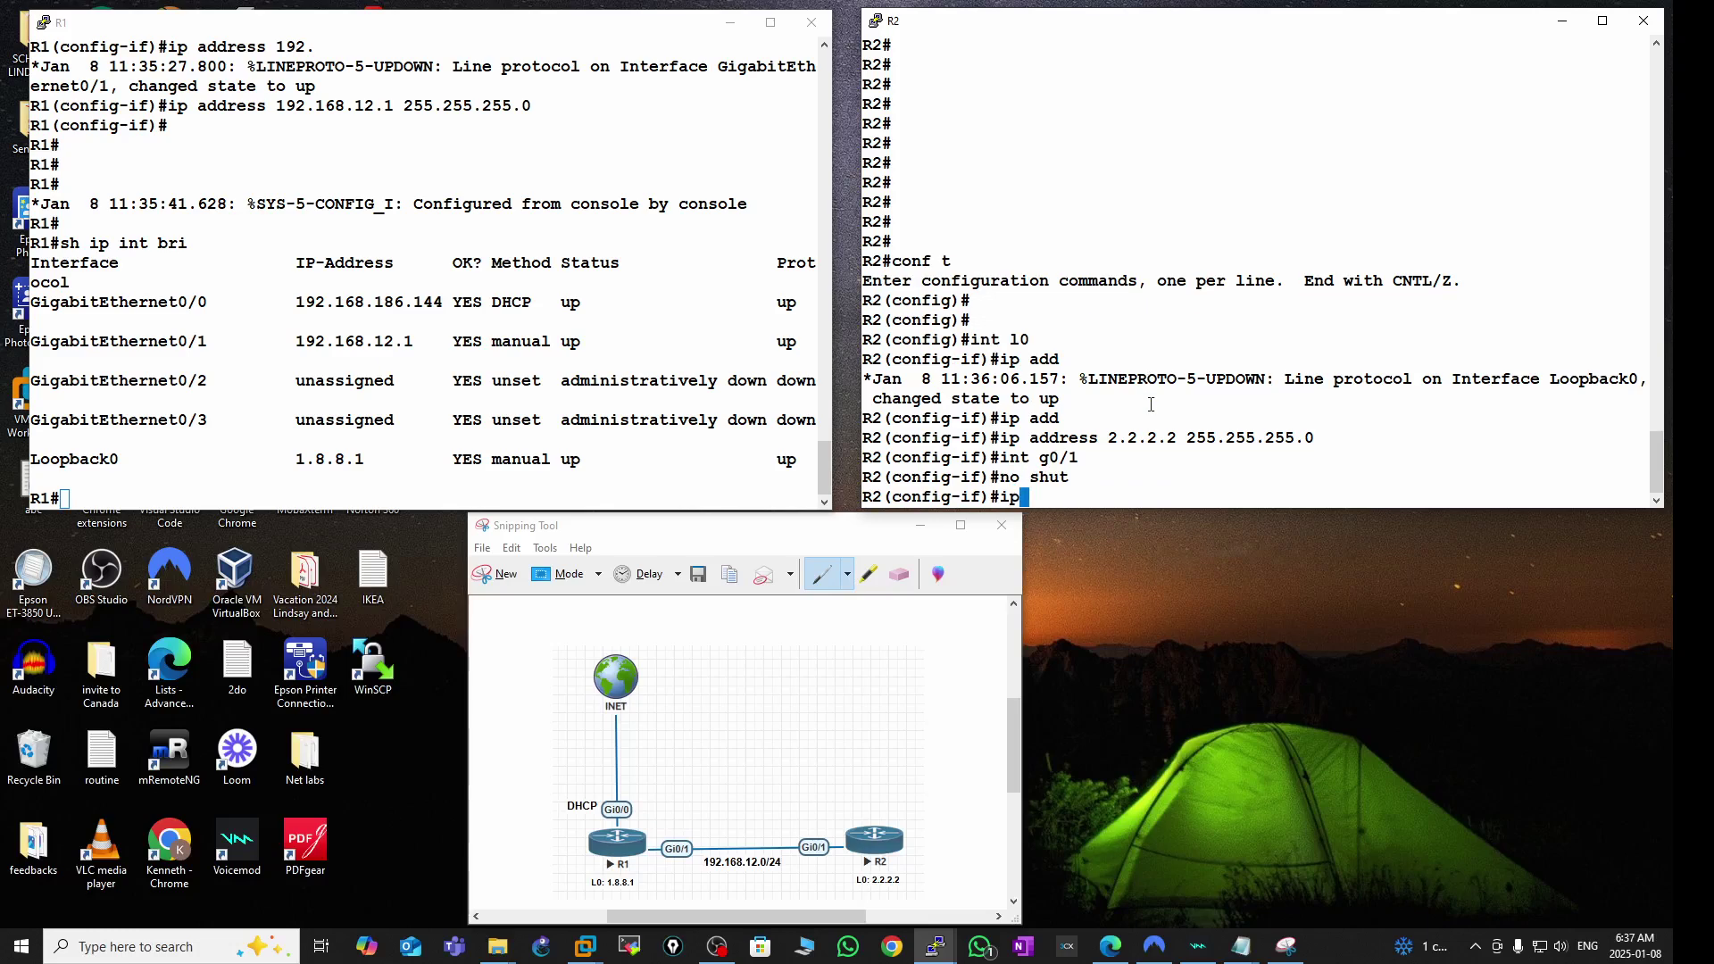
pyautogui.press('Tab')
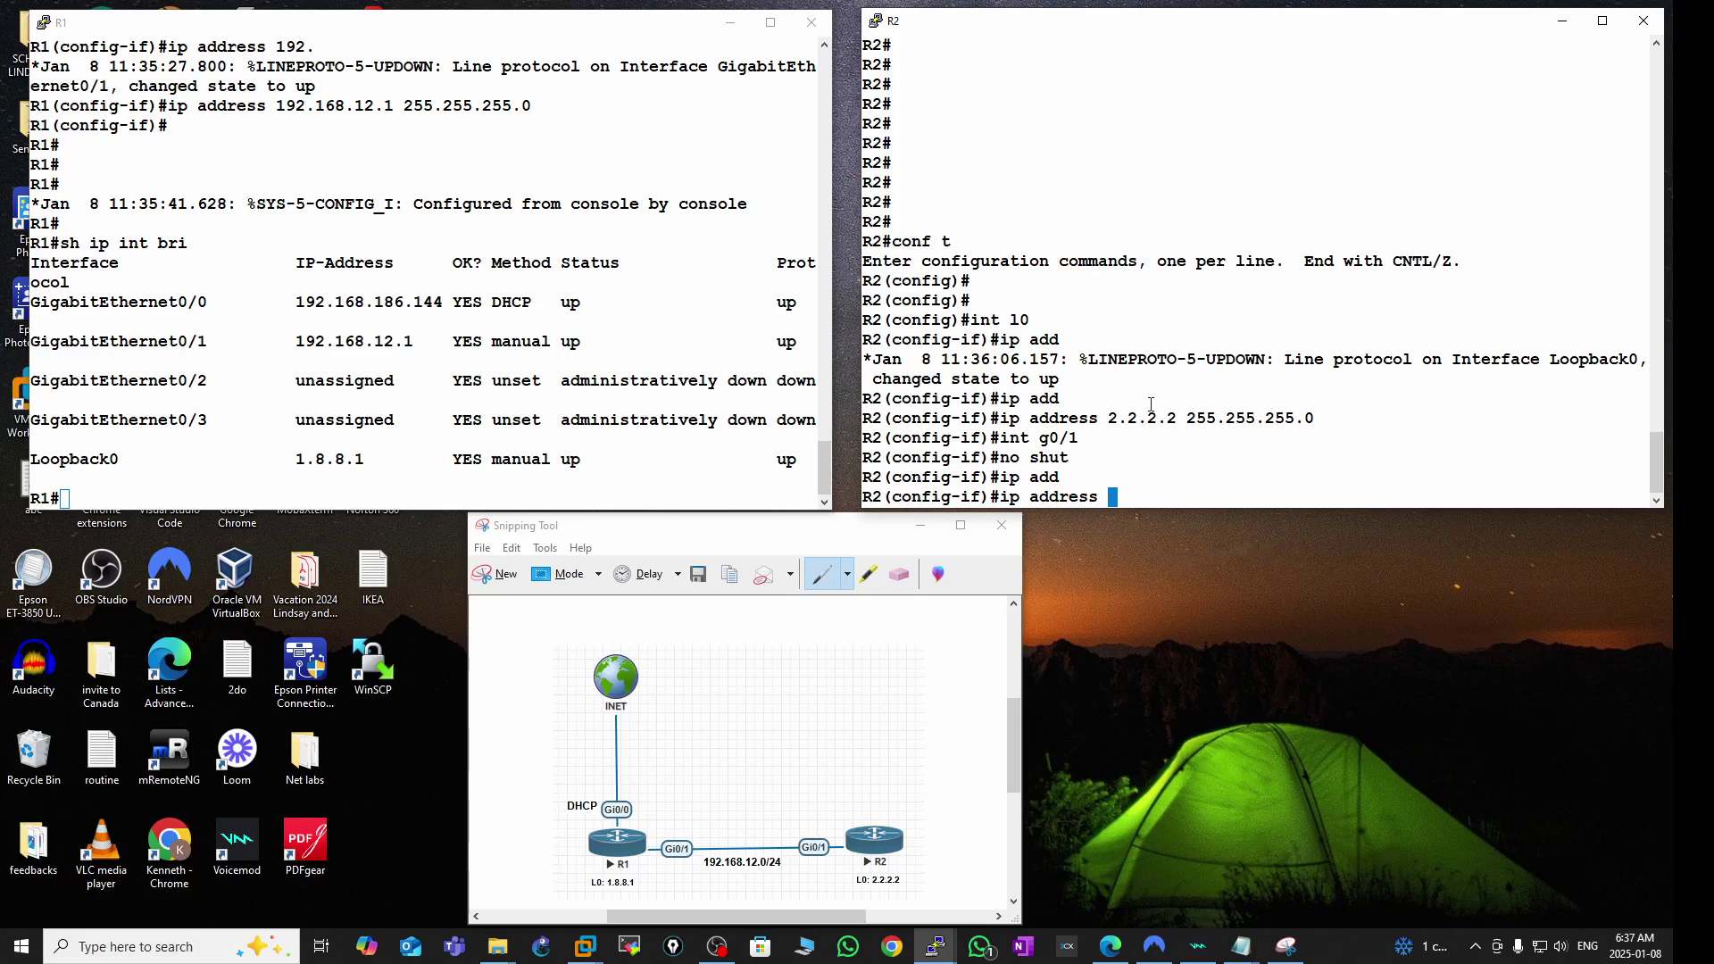
pyautogui.write('192.168')
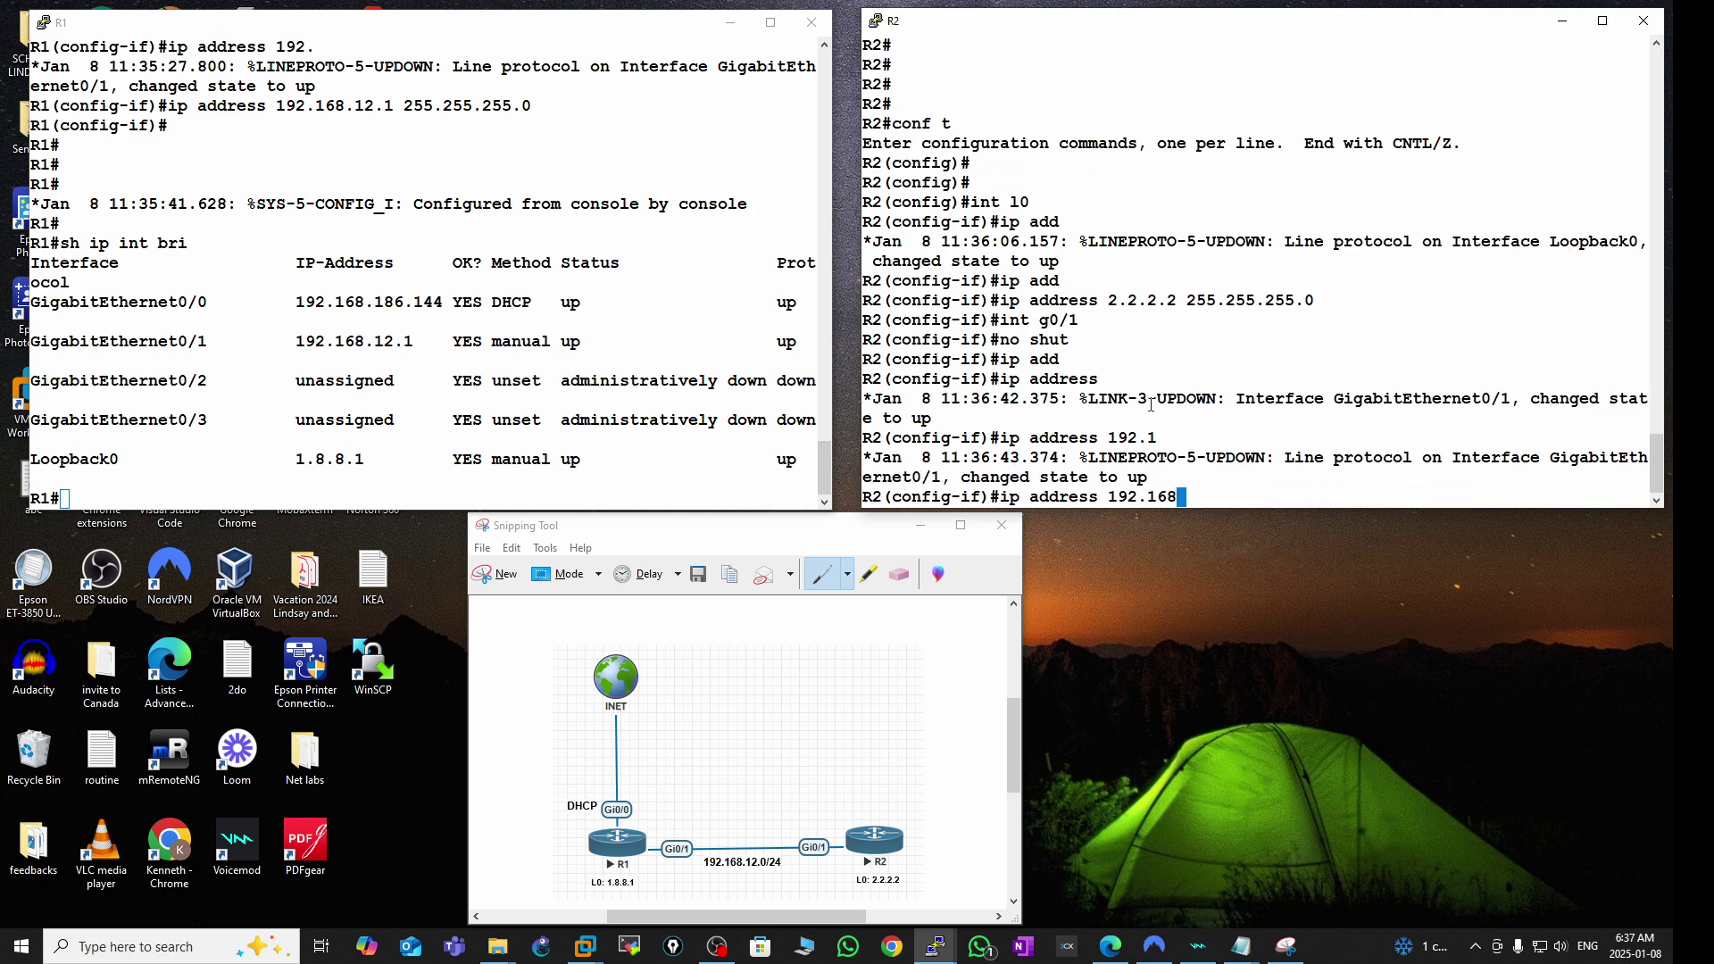
pyautogui.write('.12.2 255.255.255.0')
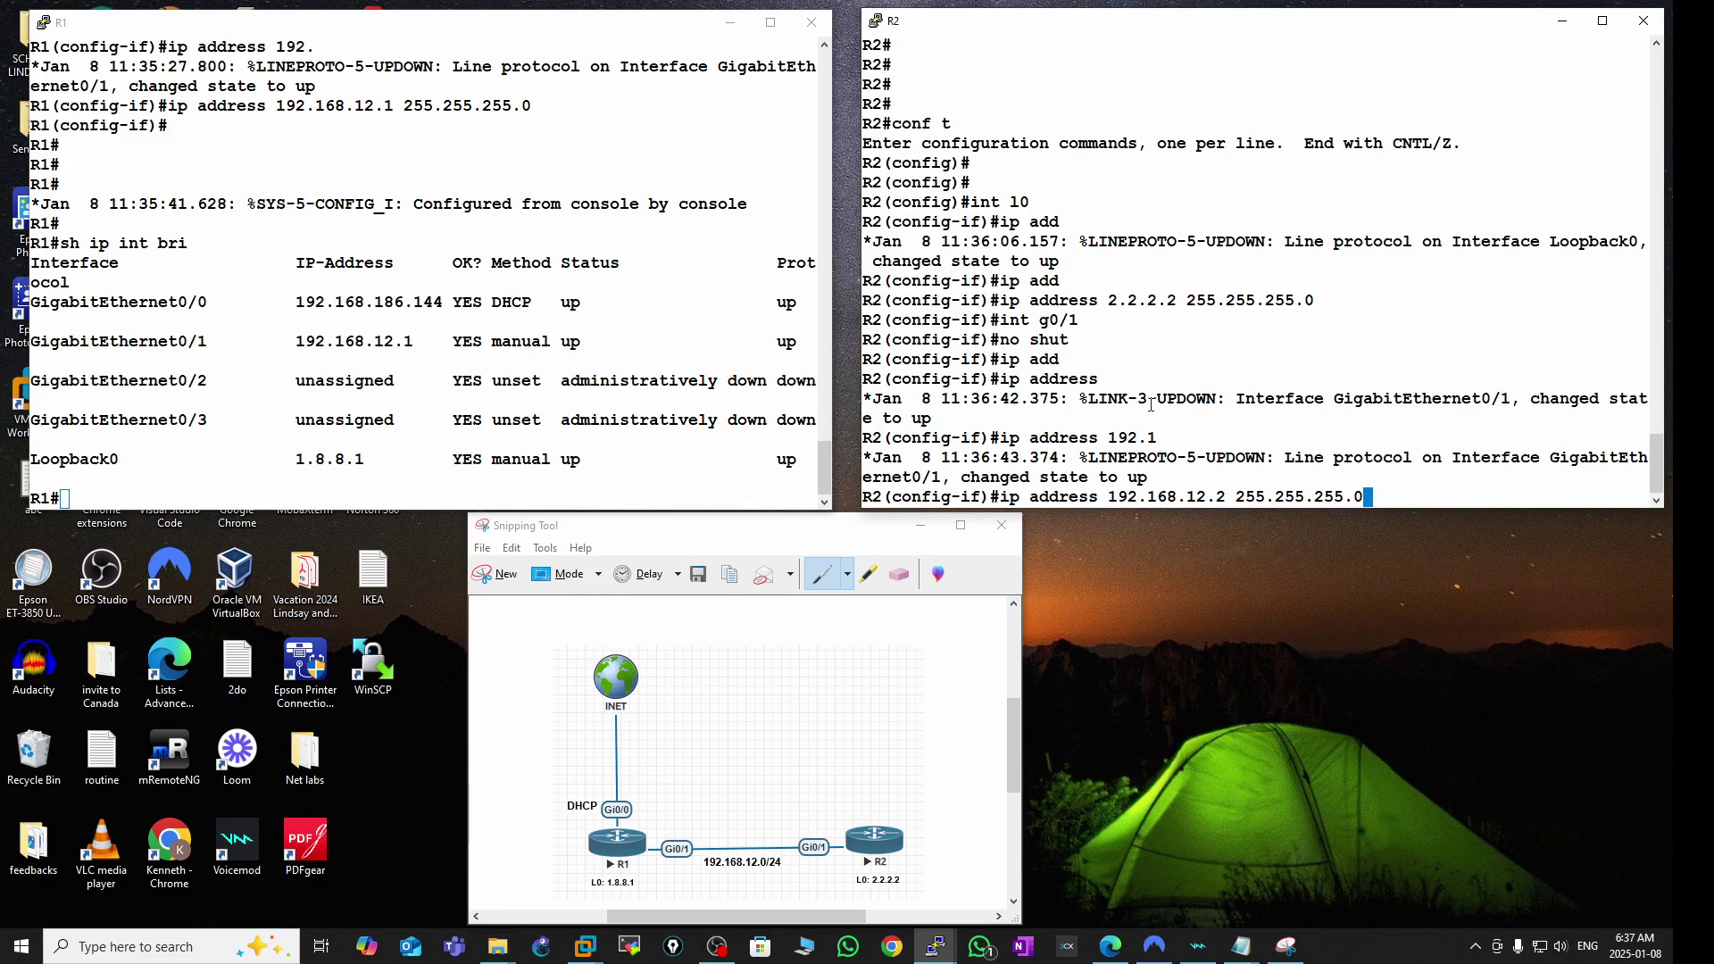
pyautogui.press('Return')
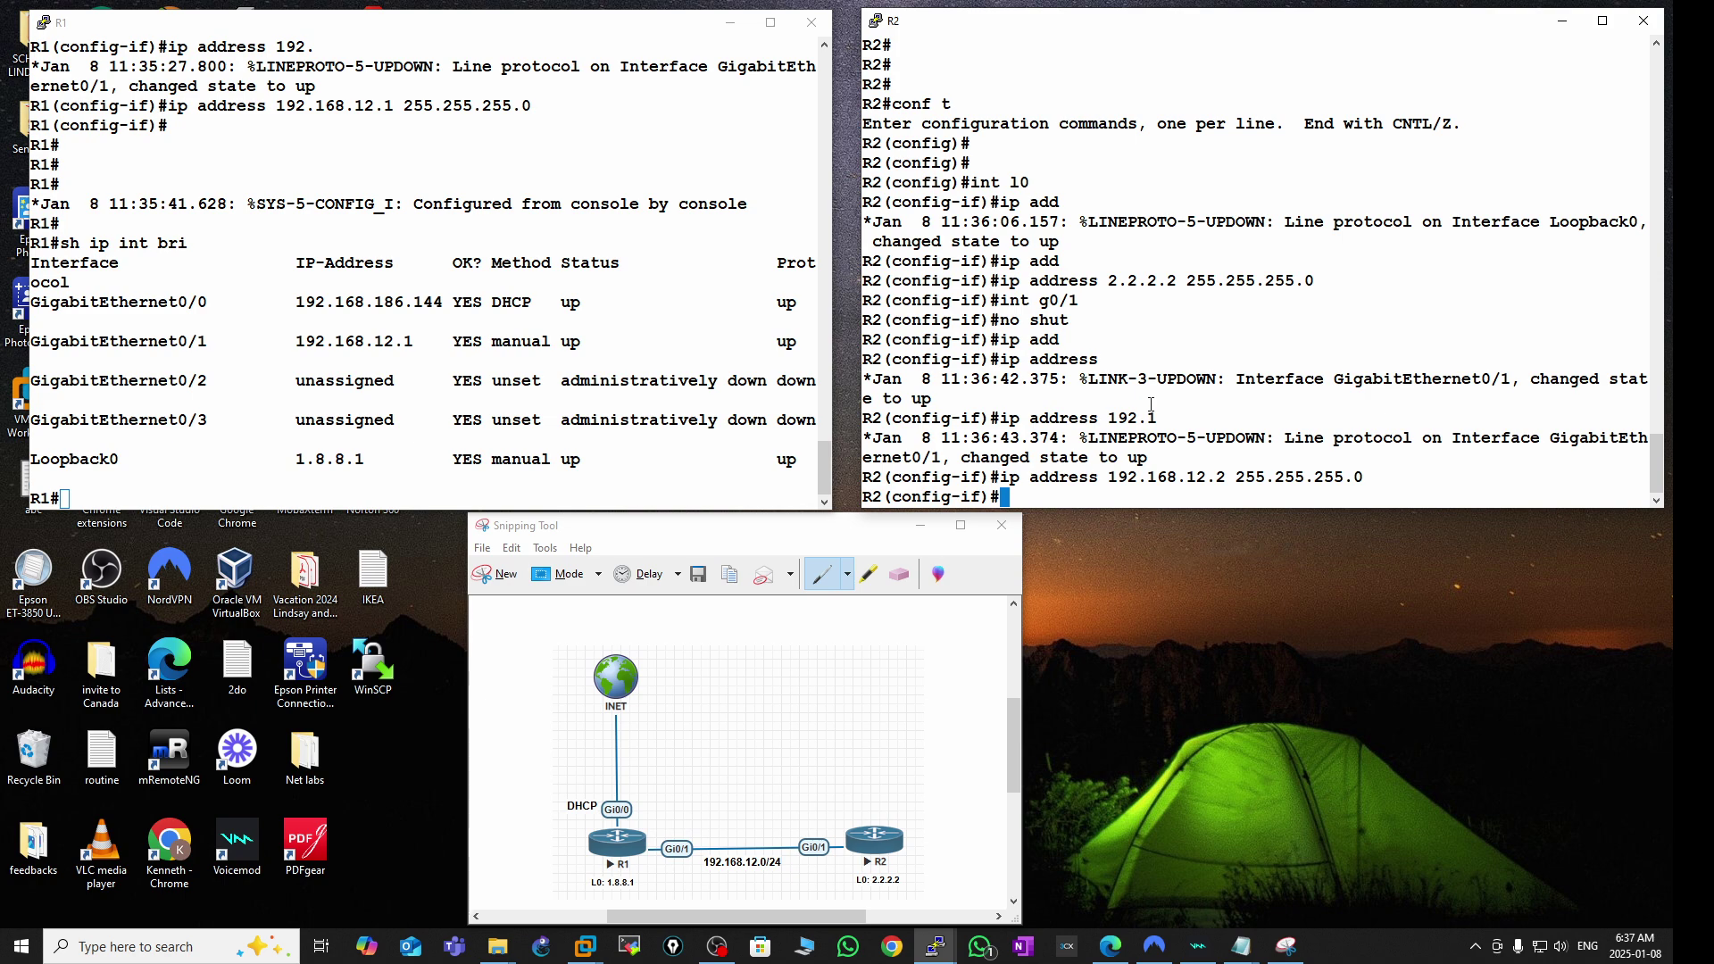
pyautogui.hotkey('ctrl', 'z')
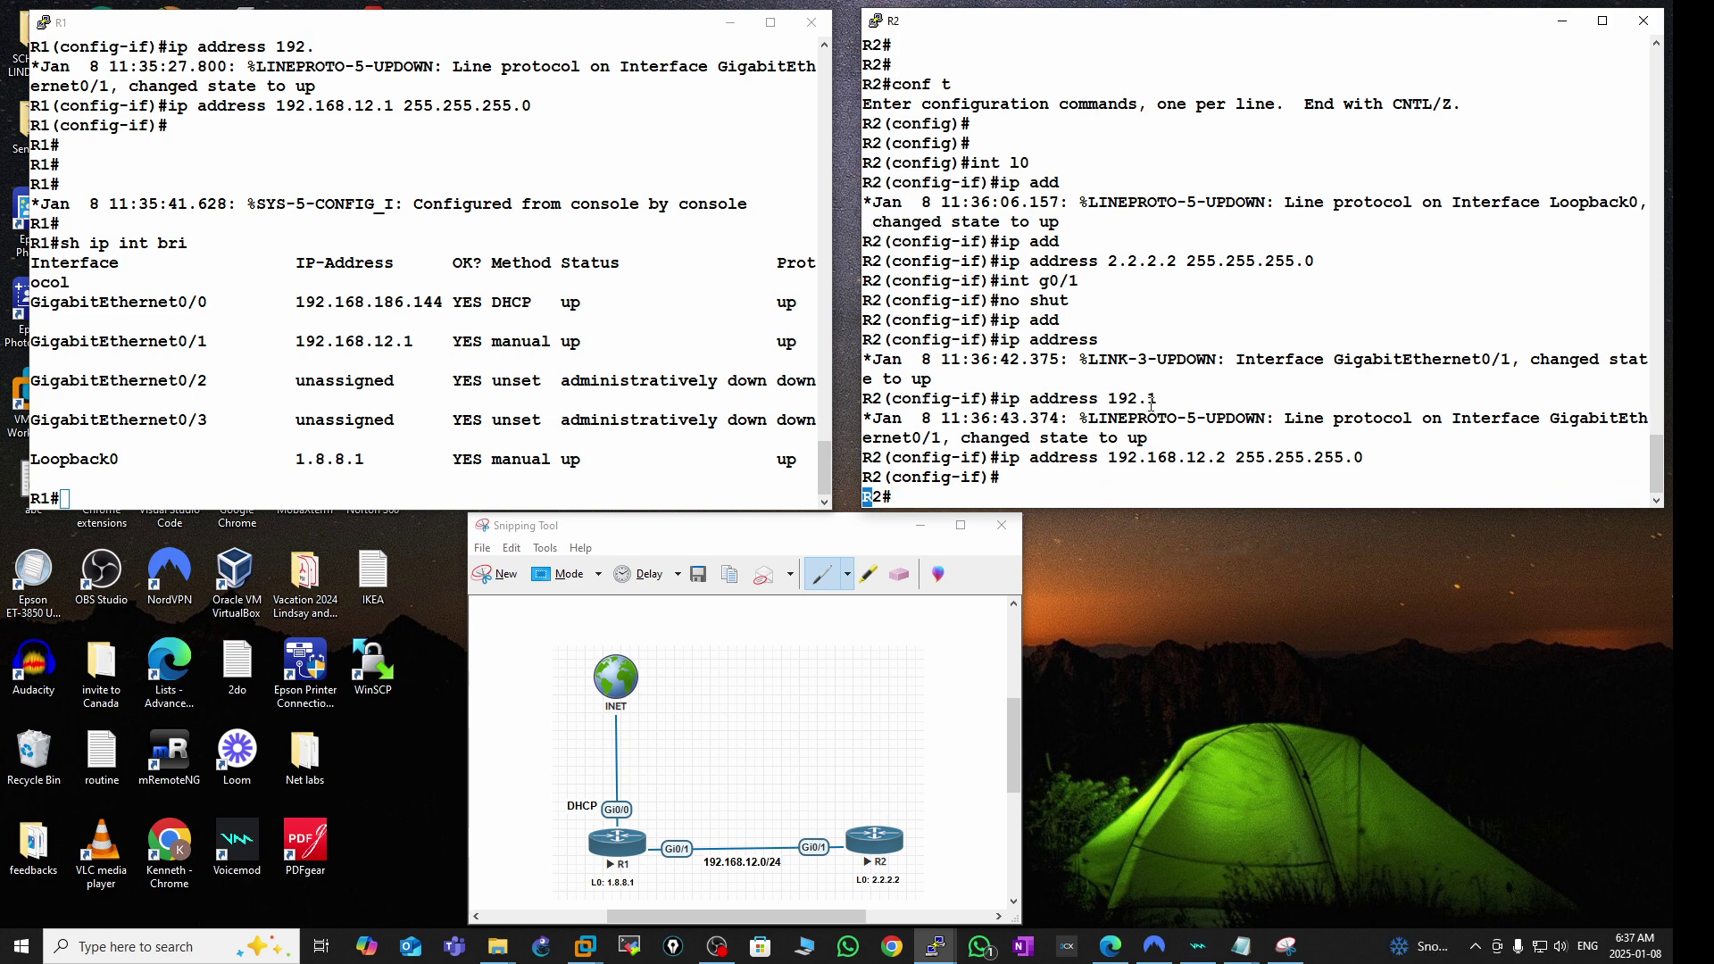
# - Save R2's running configuration with the wr command
pyautogui.press('Return')
pyautogui.press('Return')
pyautogui.press('Return')
pyautogui.press('Return')
pyautogui.press('Return')
pyautogui.press('Return')
pyautogui.press('Return')
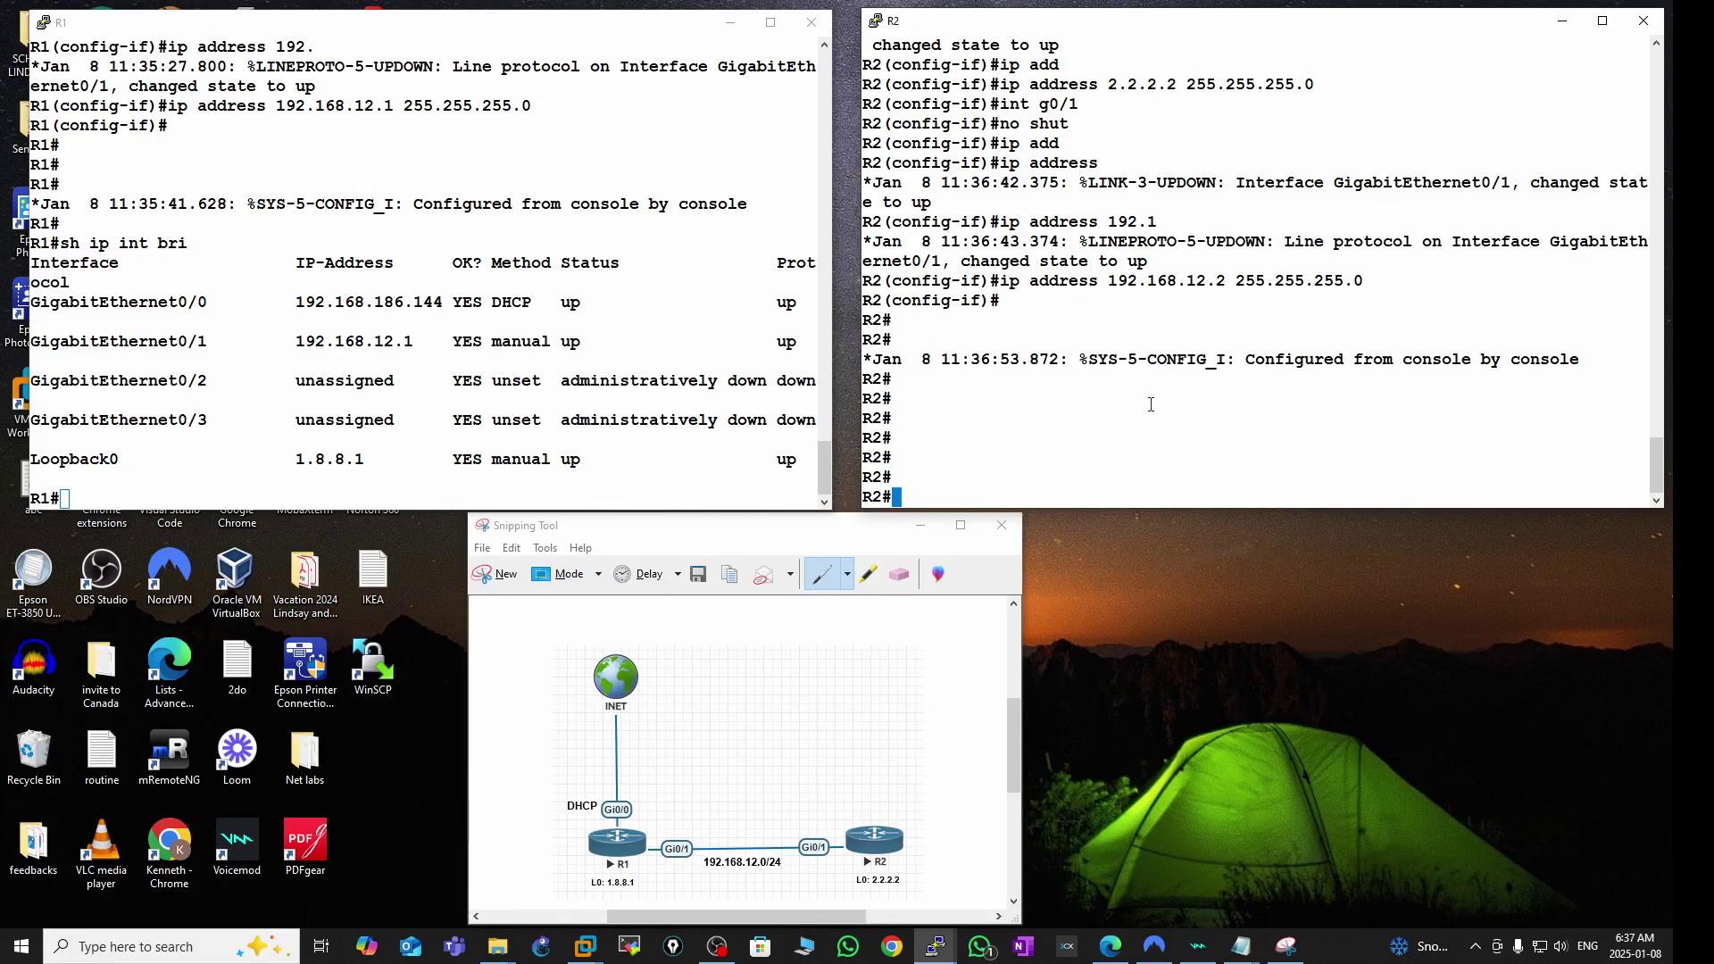
pyautogui.write('wr')
pyautogui.press('Return')
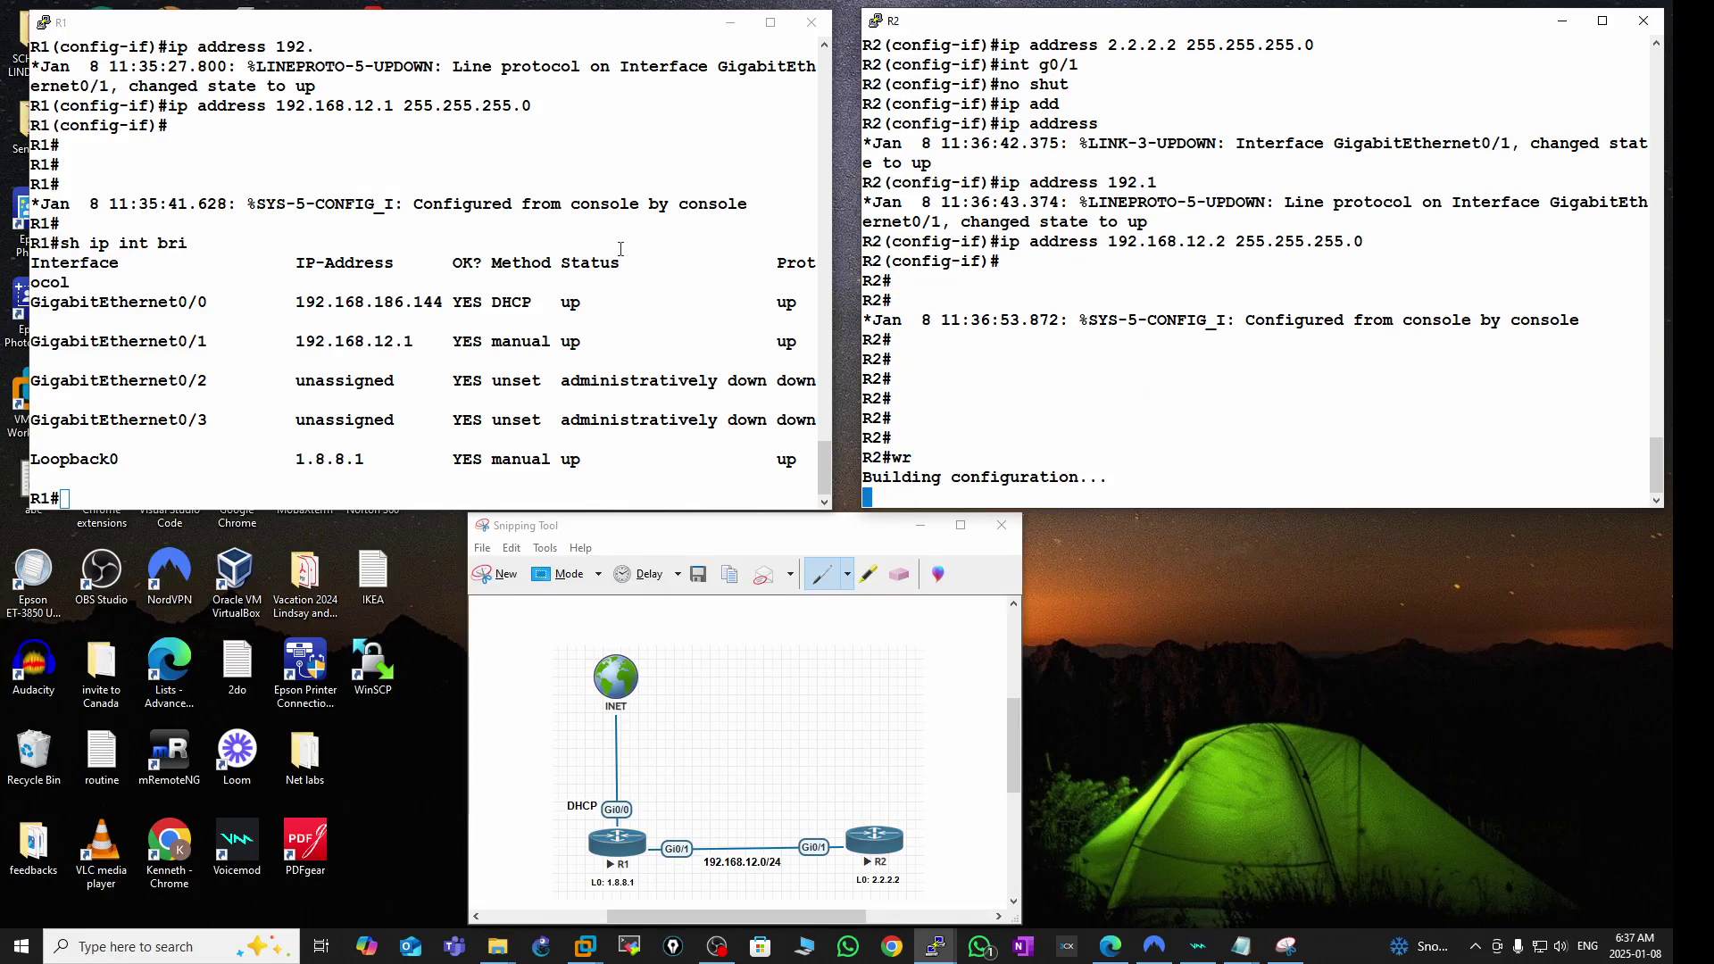
# - Switch to the R1 console and save its running configuration with wr
pyautogui.click(157, 384)
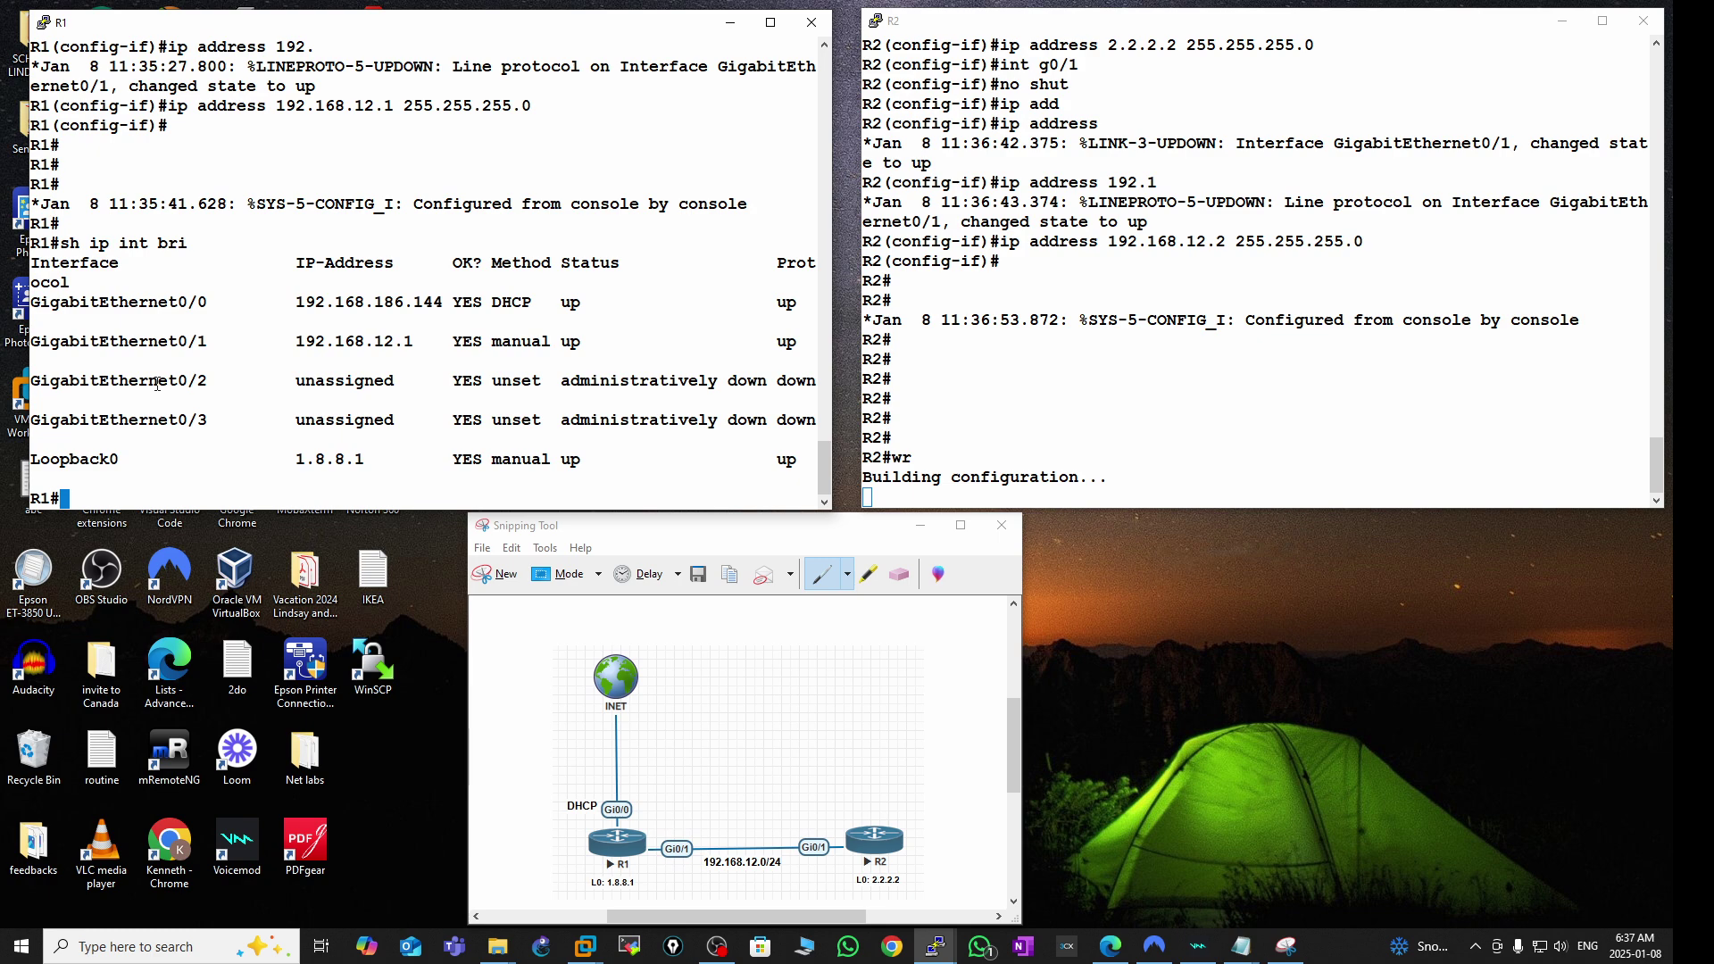
pyautogui.press('Return')
pyautogui.press('Return')
pyautogui.write('wr')
pyautogui.press('Return')
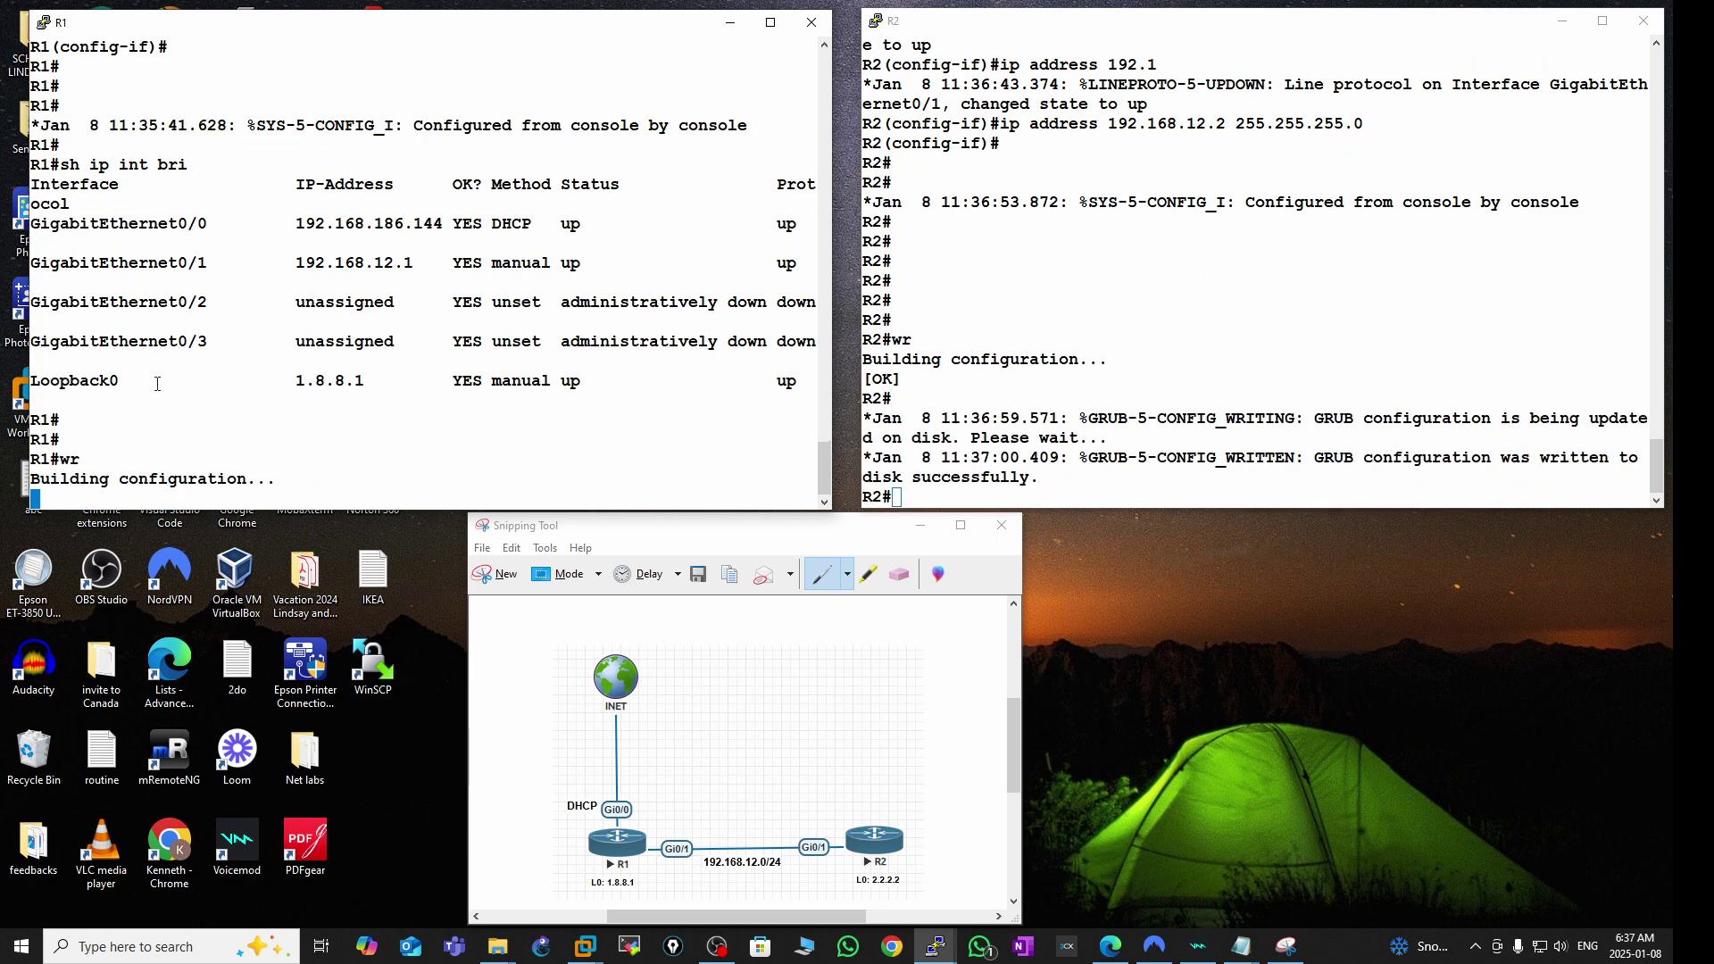
# - Return to the R2 console session and bring up a fresh prompt
pyautogui.click(1408, 195)
pyautogui.press('Return')
pyautogui.press('Return')
pyautogui.press('Return')
pyautogui.press('Return')
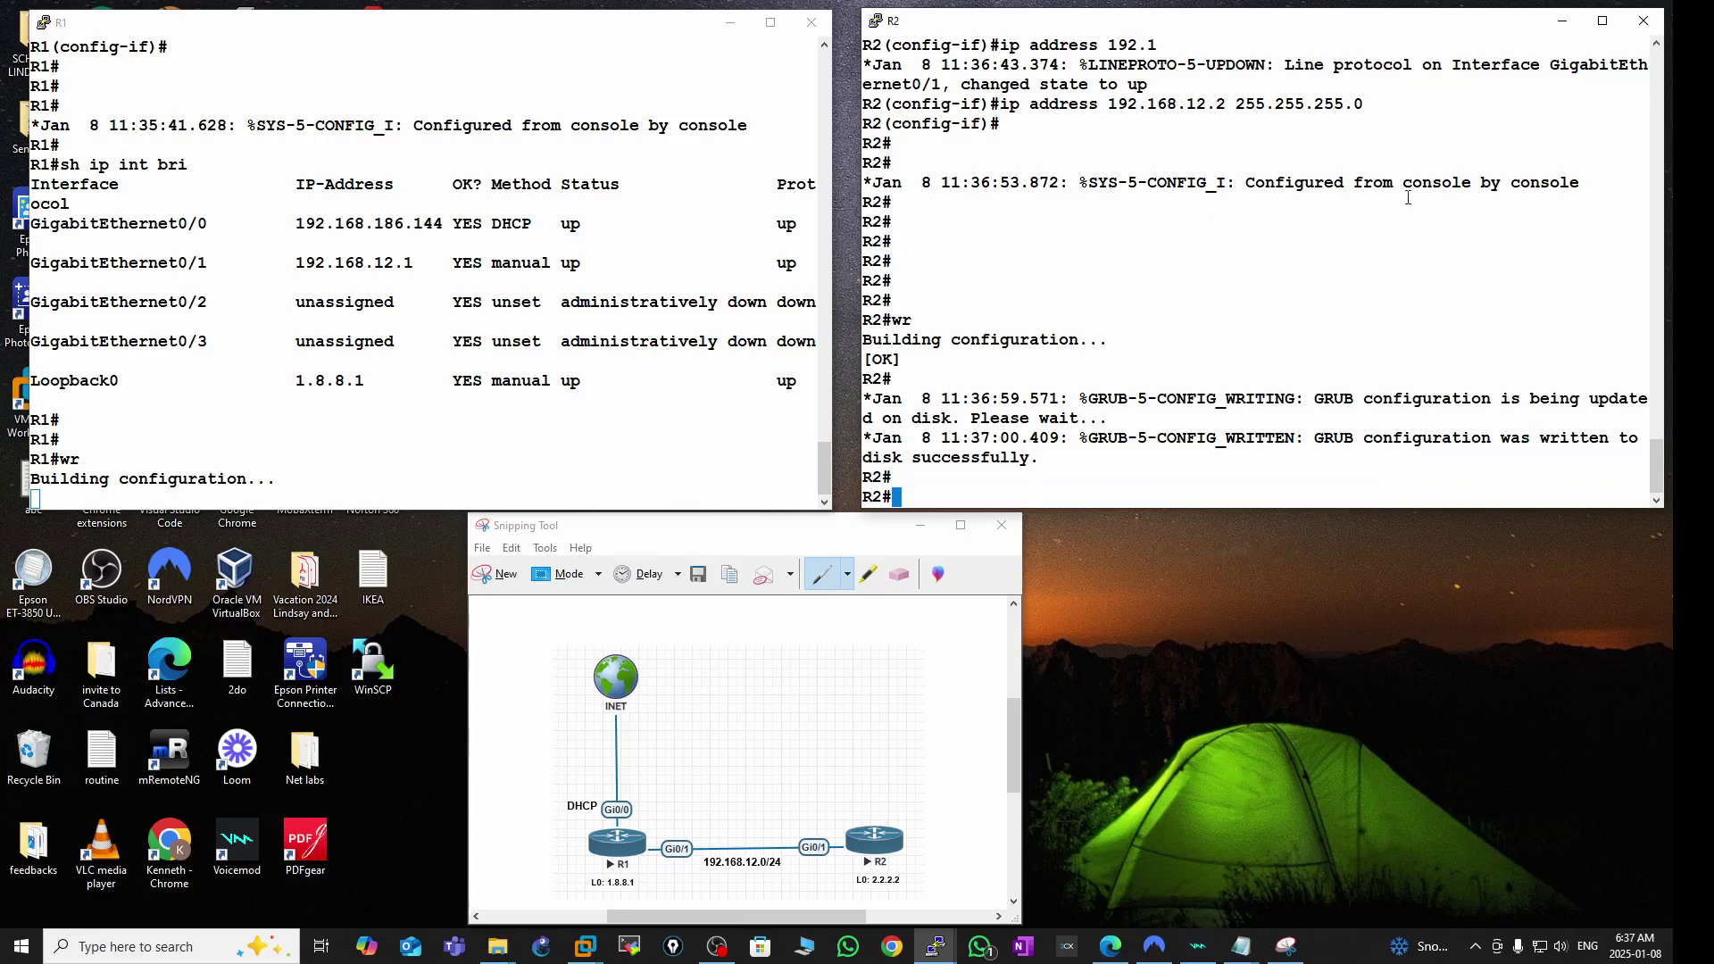
# - Show R2's brief IP interface summary and check the g0/1 and Loopback0 addresses
pyautogui.write('sh ip')
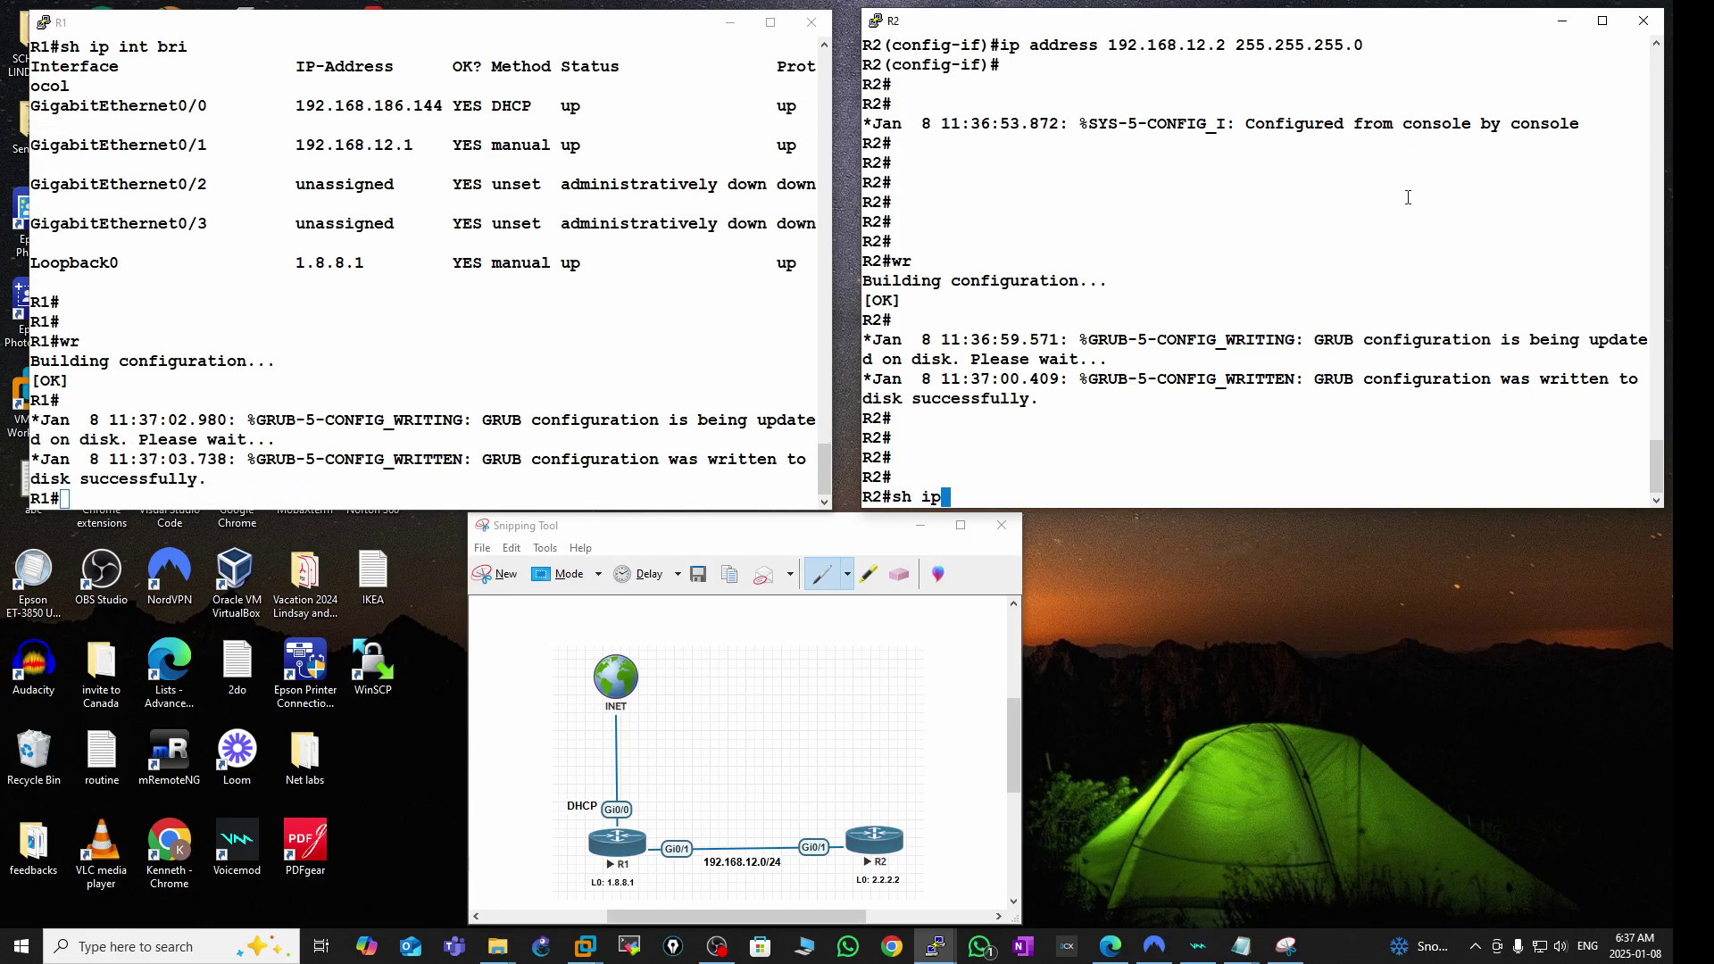
pyautogui.write(' int bri')
pyautogui.press('Return')
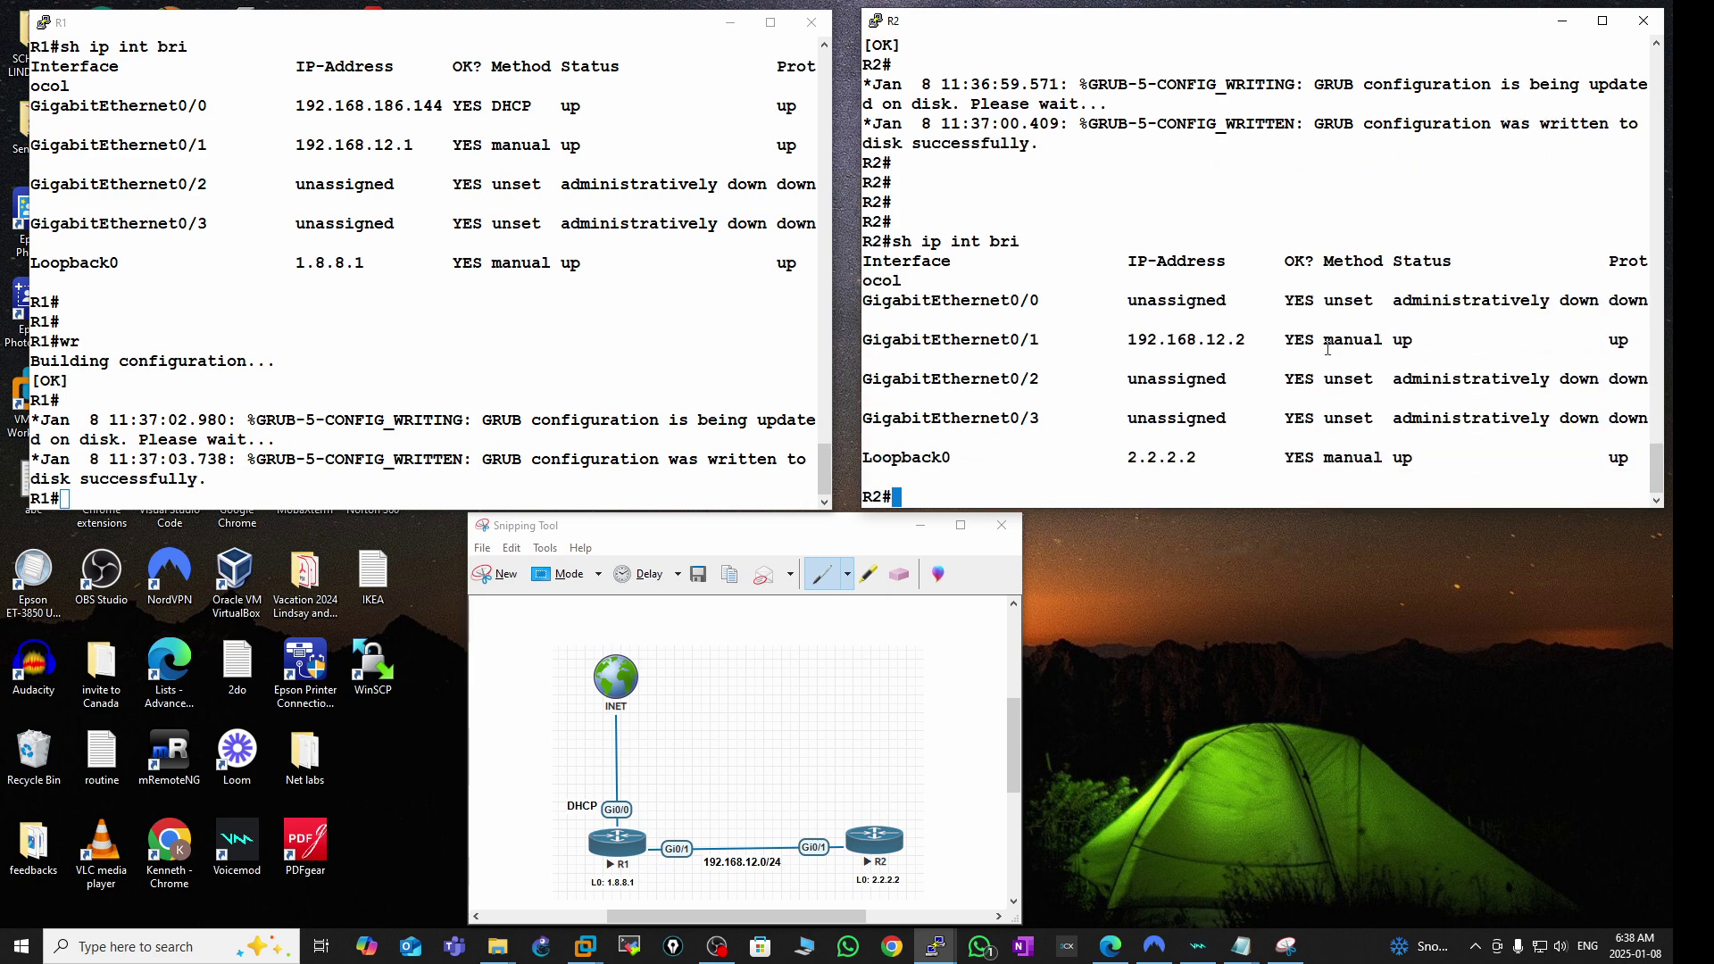
pyautogui.doubleClick(1214, 350)
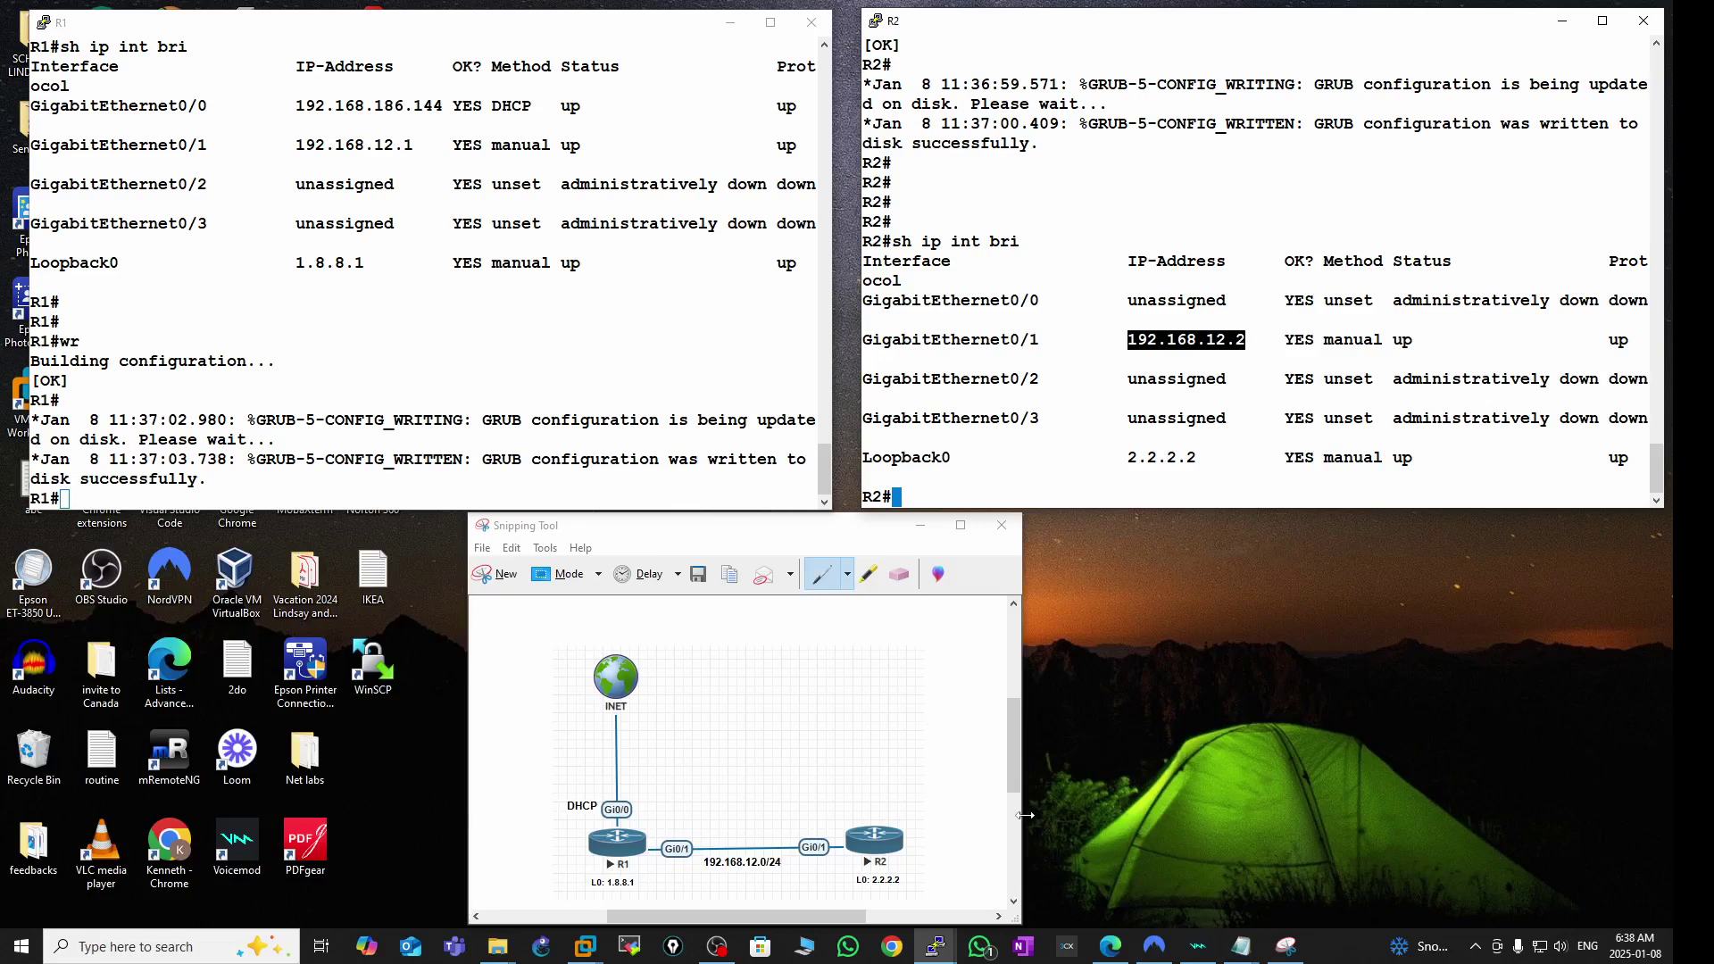
pyautogui.doubleClick(1161, 458)
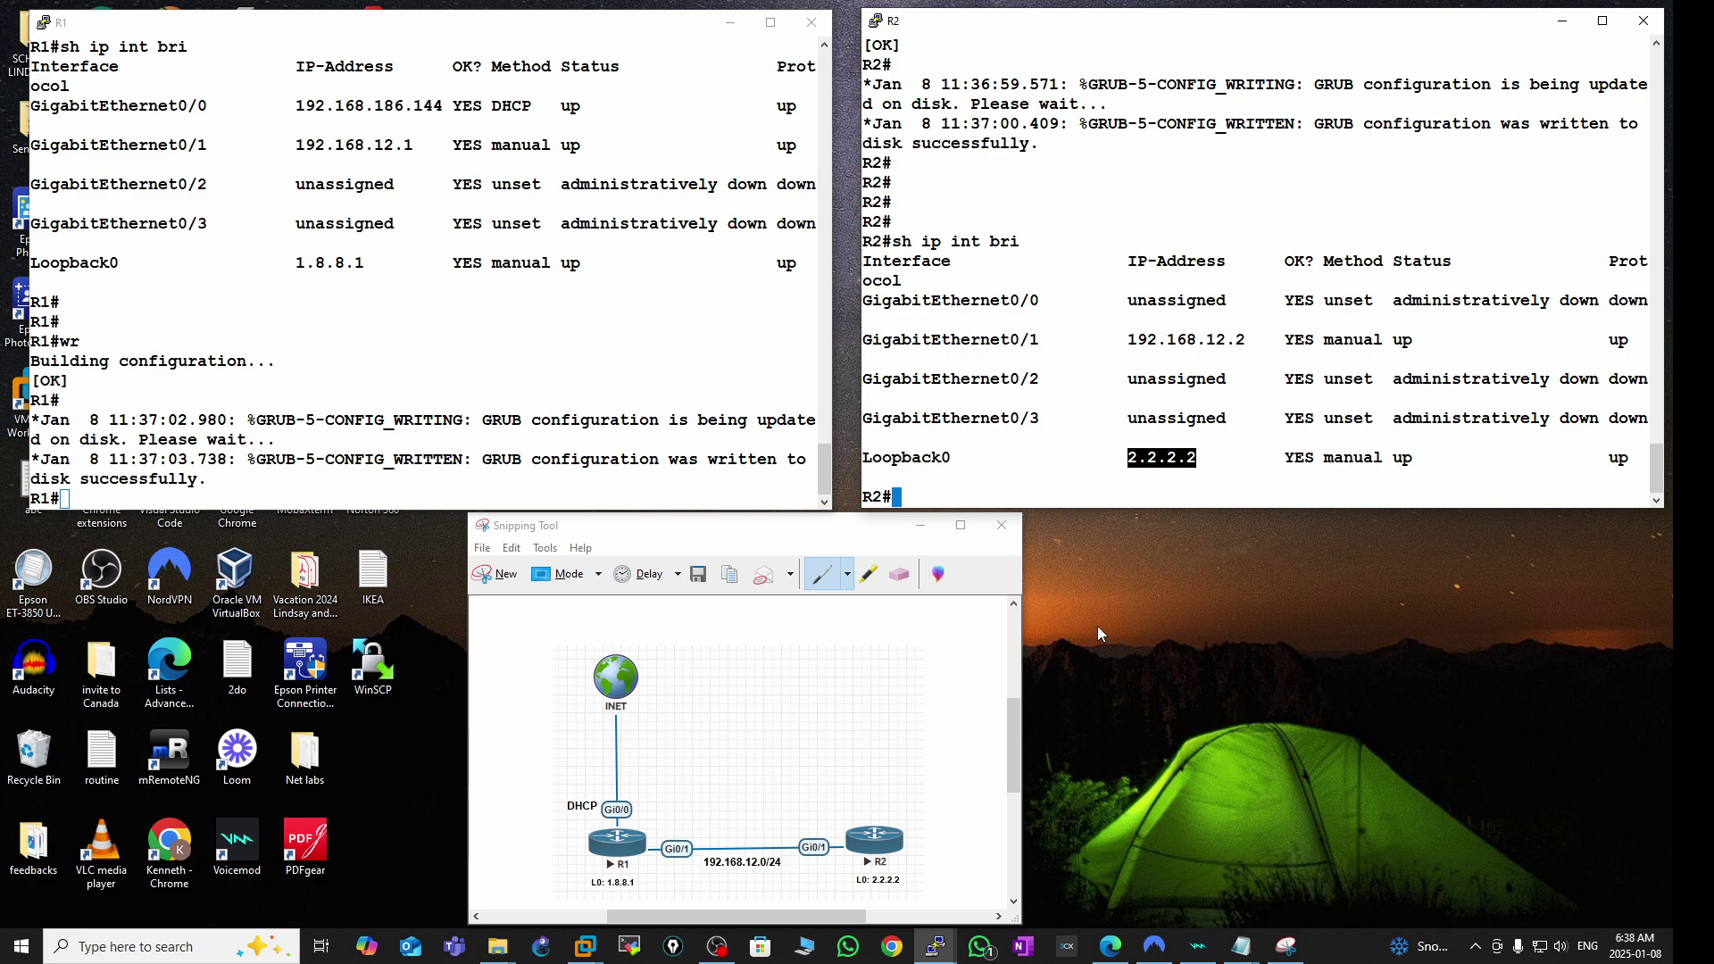
# - Switch to the R1 console and test internet reachability by pinging 8.8.8.8
pyautogui.click(228, 432)
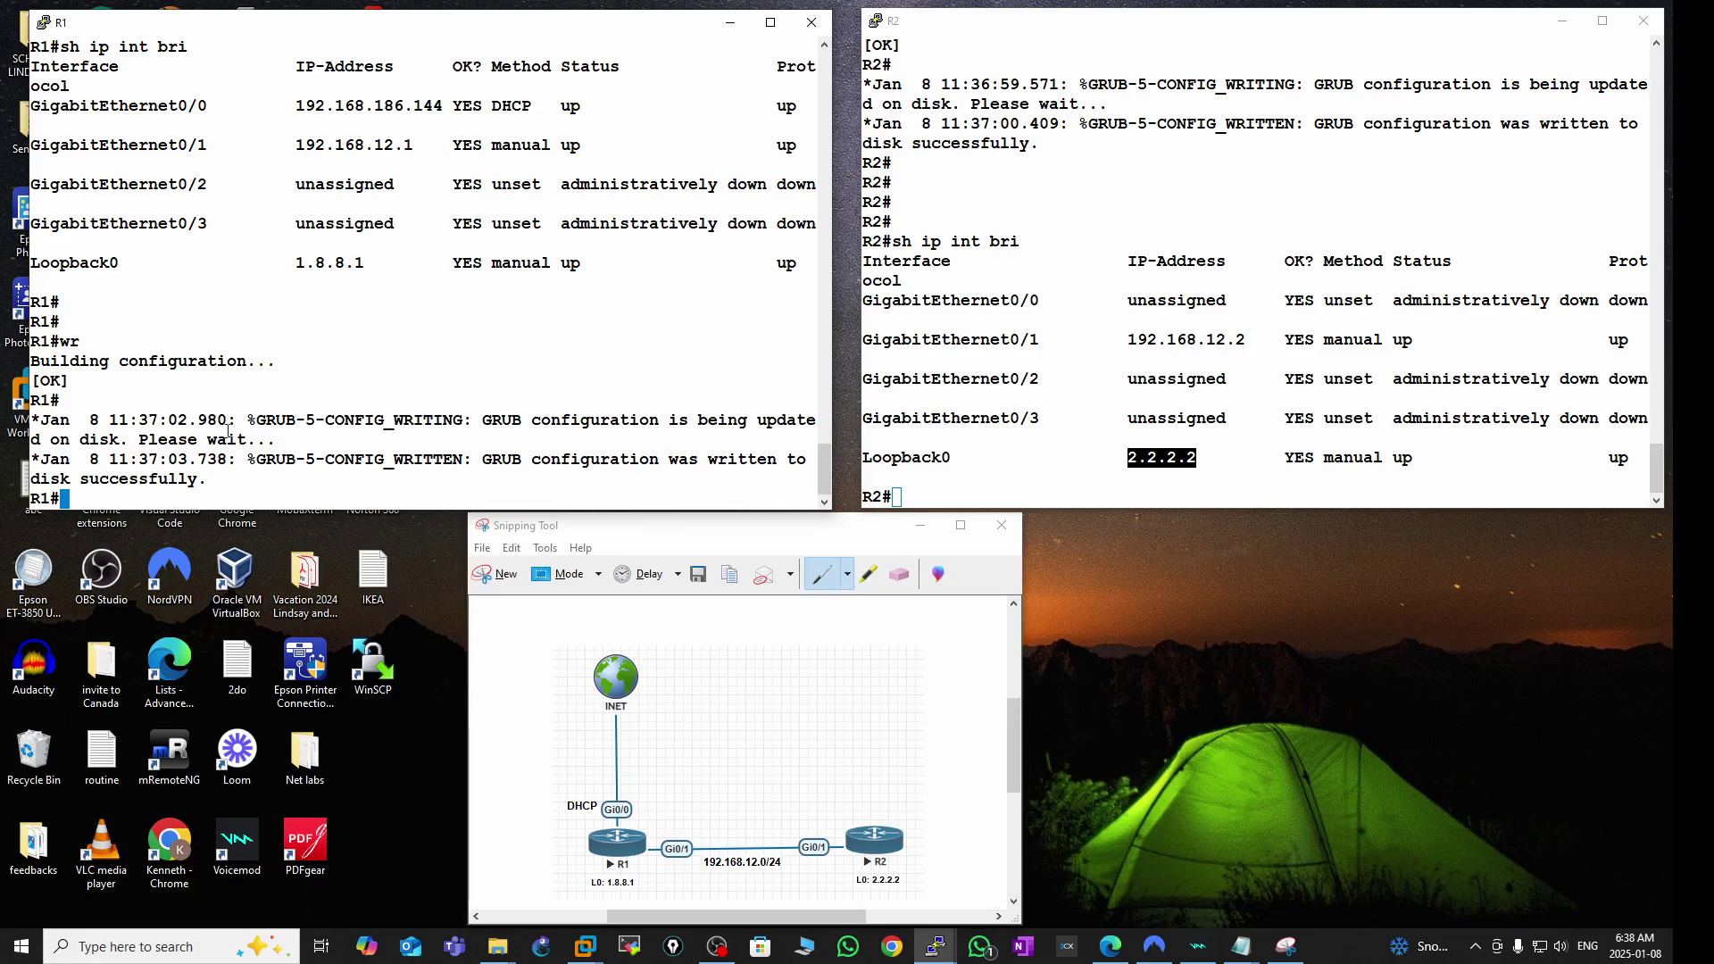
pyautogui.press('Return')
pyautogui.press('Return')
pyautogui.press('Return')
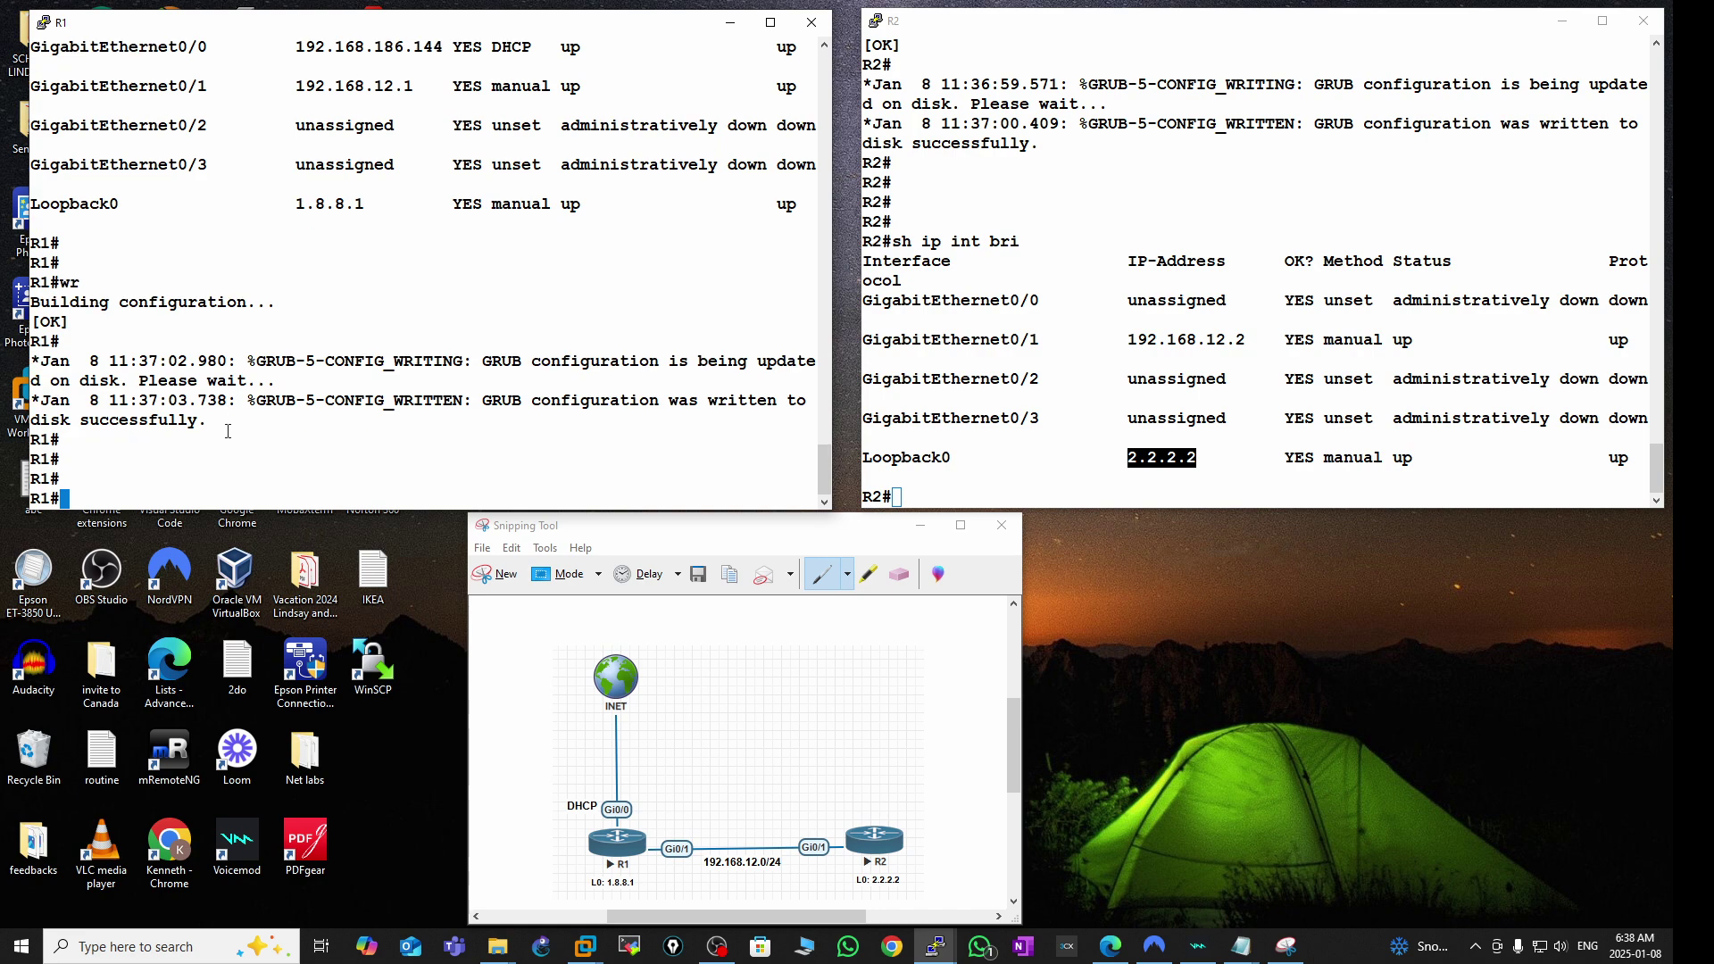
pyautogui.write('ping 192')
pyautogui.press('BackSpace')
pyautogui.press('BackSpace')
pyautogui.press('BackSpace')
pyautogui.press('BackSpace')
pyautogui.write('8.8.8.8/')
pyautogui.press('BackSpace')
pyautogui.press('Return')
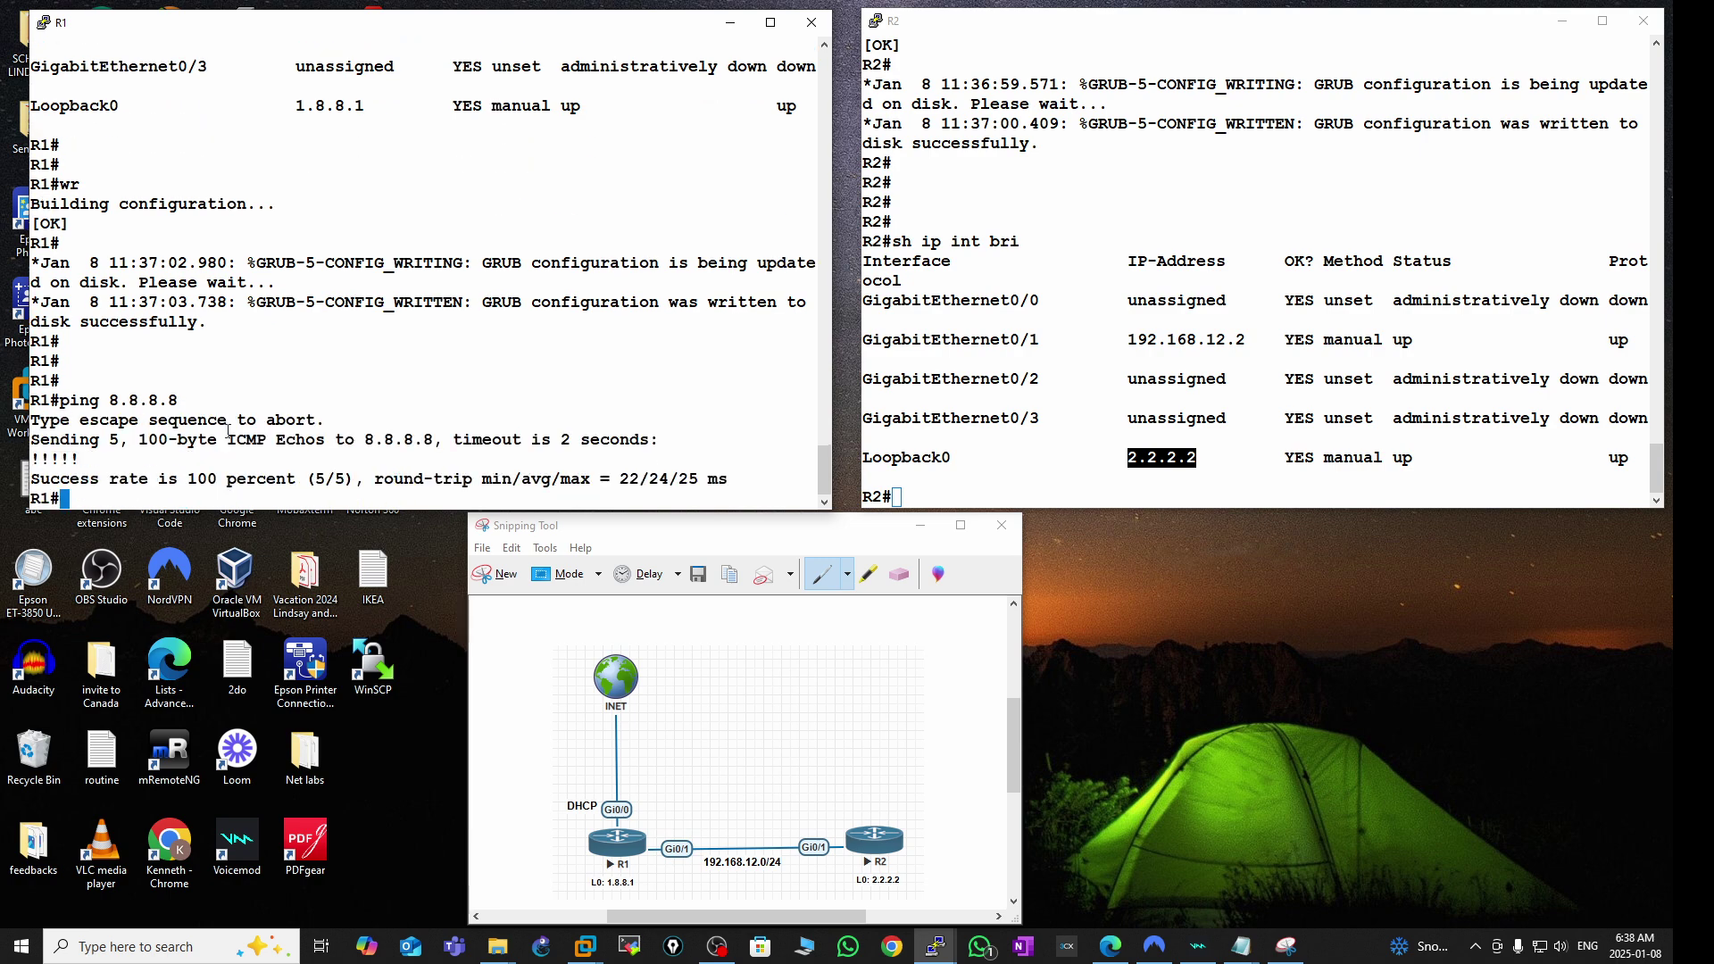
pyautogui.press('Return')
pyautogui.press('Return')
pyautogui.press('Return')
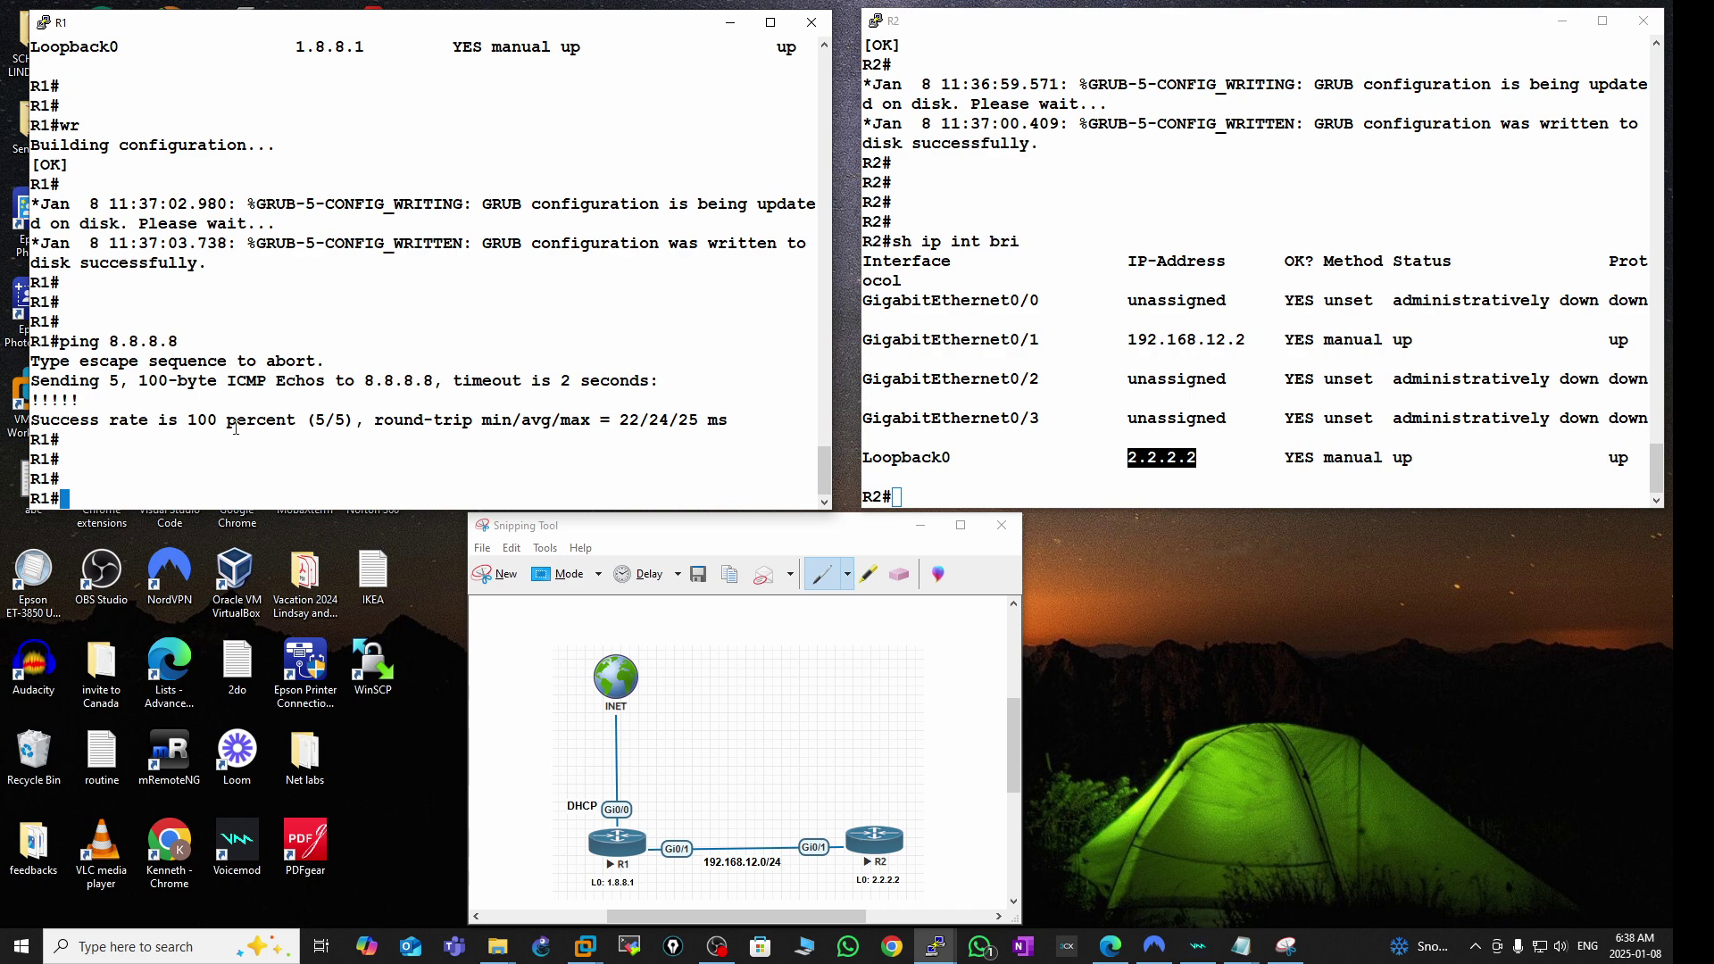
# - Ping 8.8.8.8 from R1 with loopback l0 as the source interface
pyautogui.press('Up')
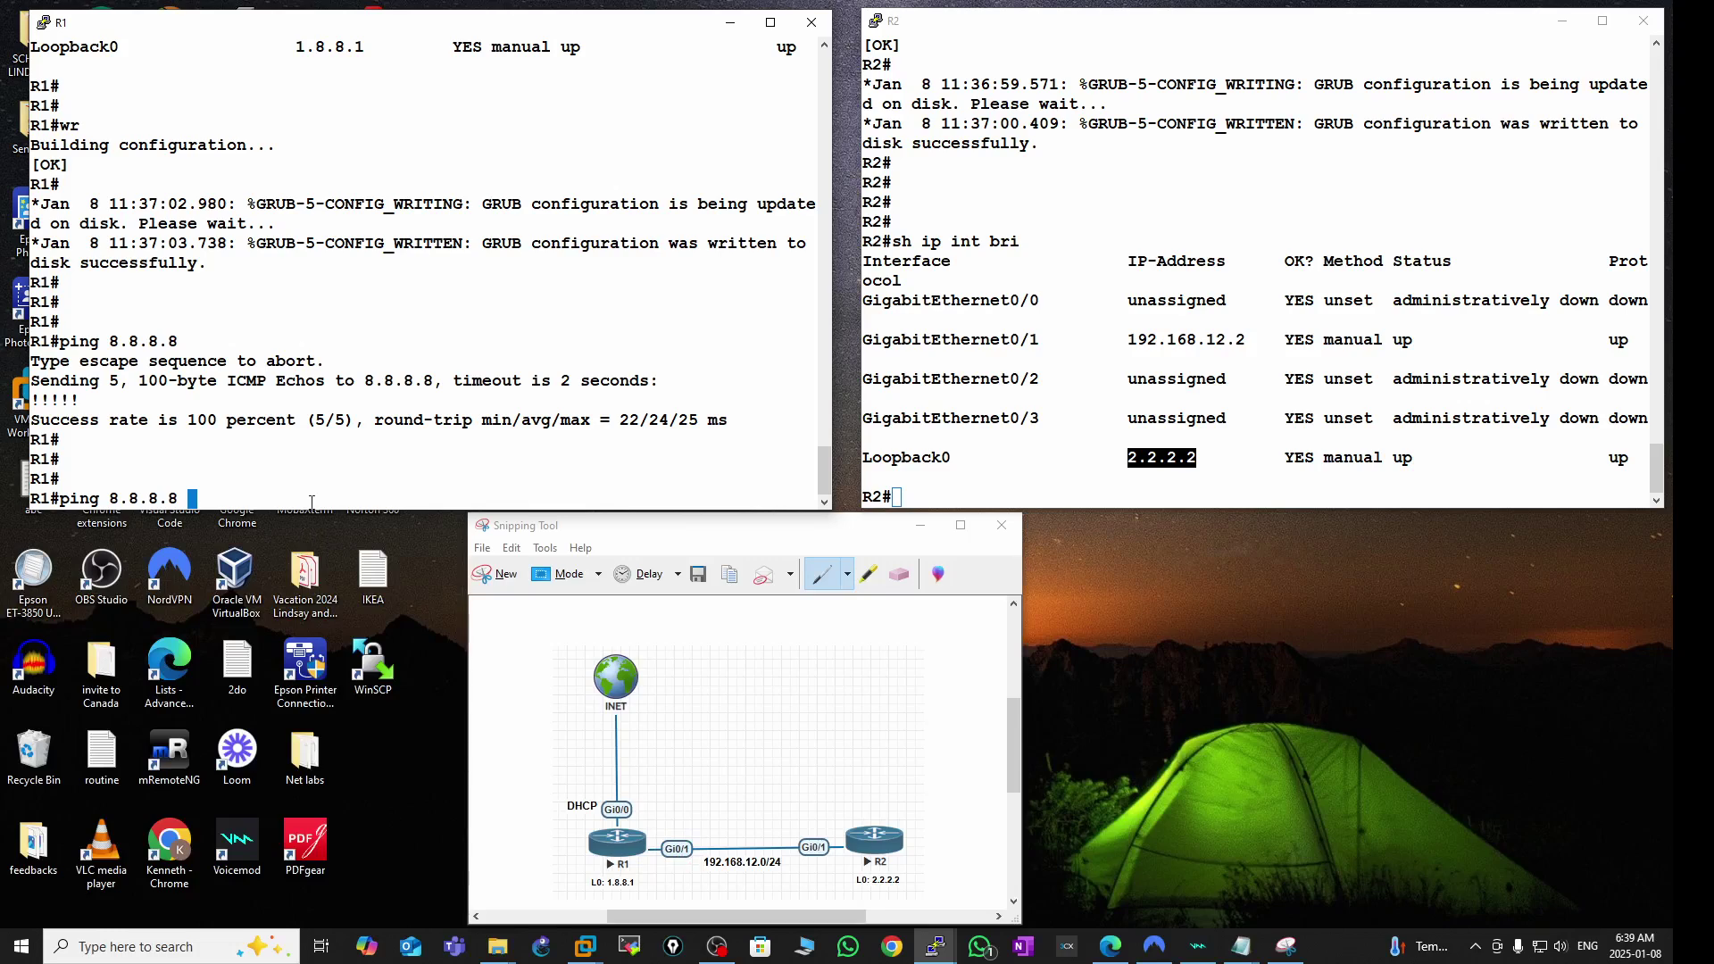
pyautogui.write('so')
pyautogui.press('Tab')
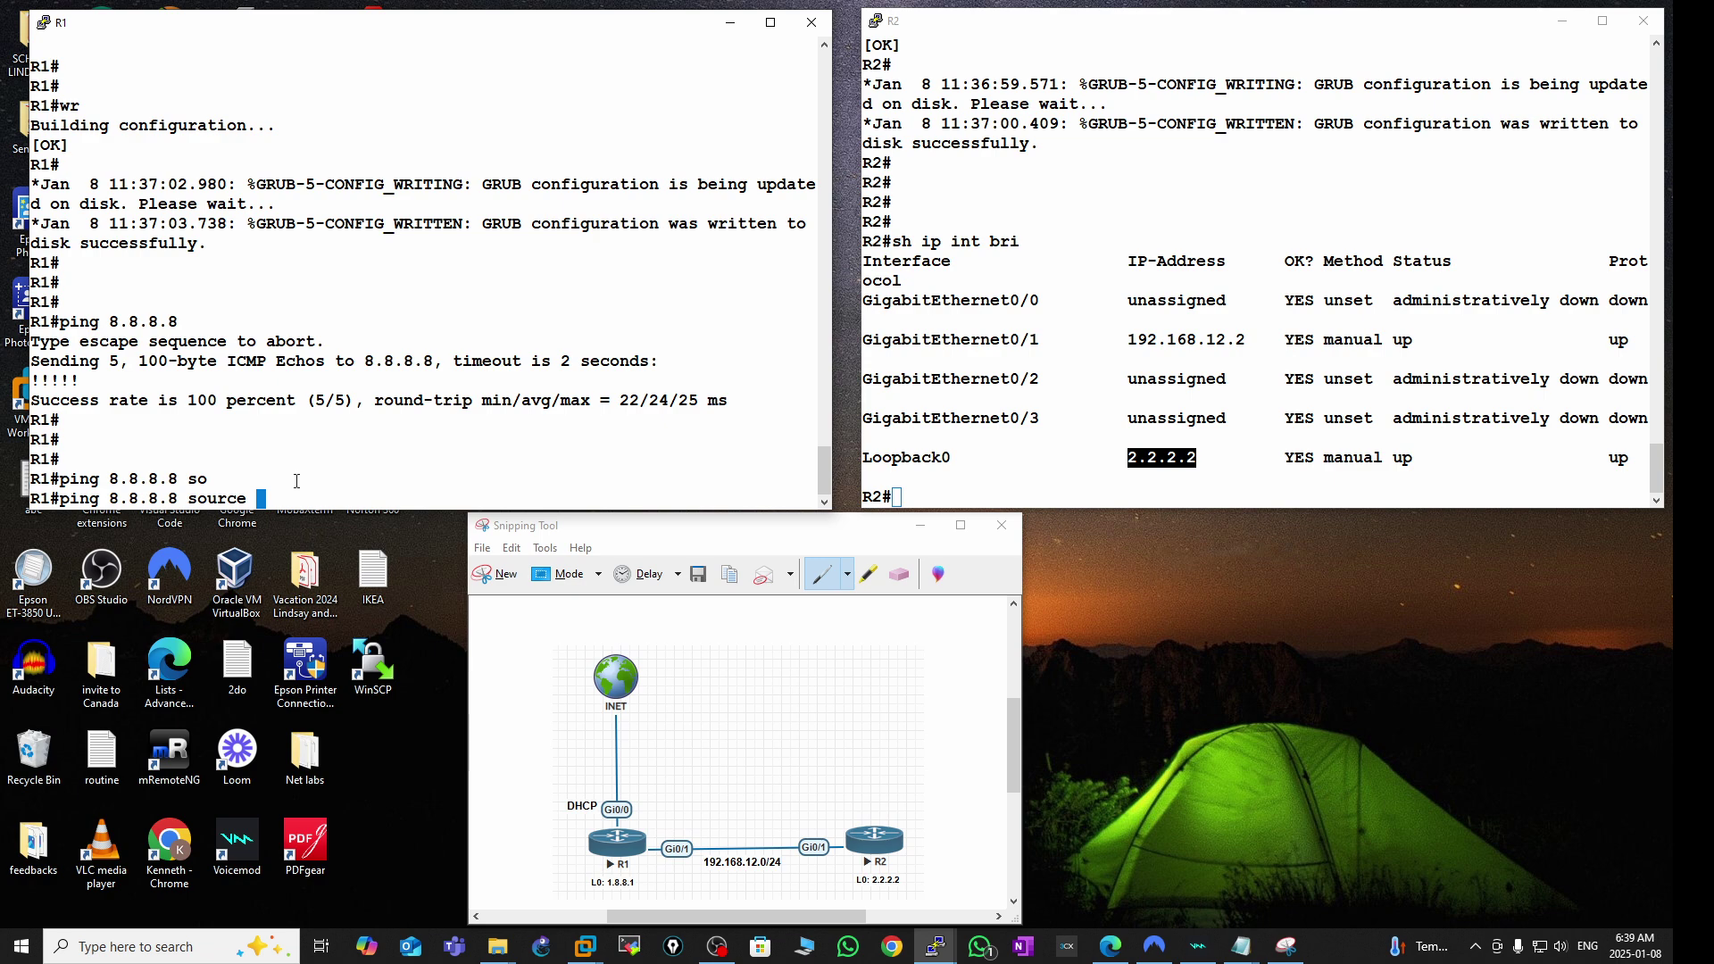
pyautogui.write('l0')
pyautogui.press('Return')
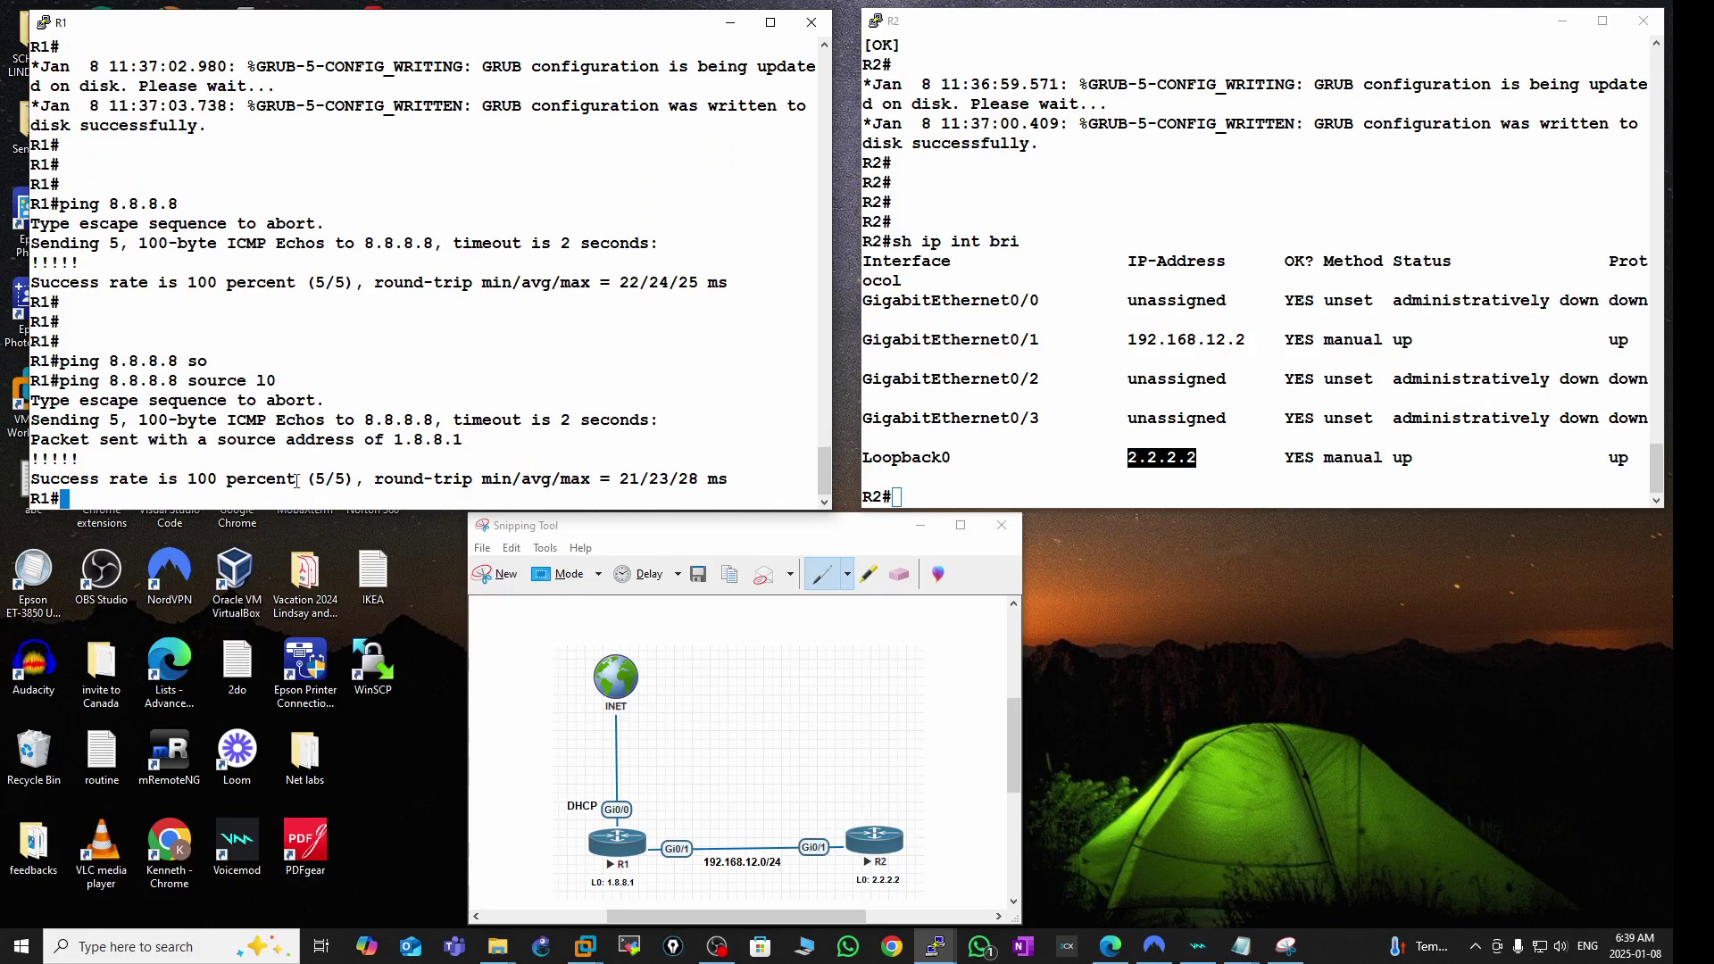
# - Repeat R1's ping to 8.8.8.8 with g0/1 as the source interface
pyautogui.press('Up')
pyautogui.press('BackSpace')
pyautogui.press('BackSpace')
pyautogui.write('g0/1')
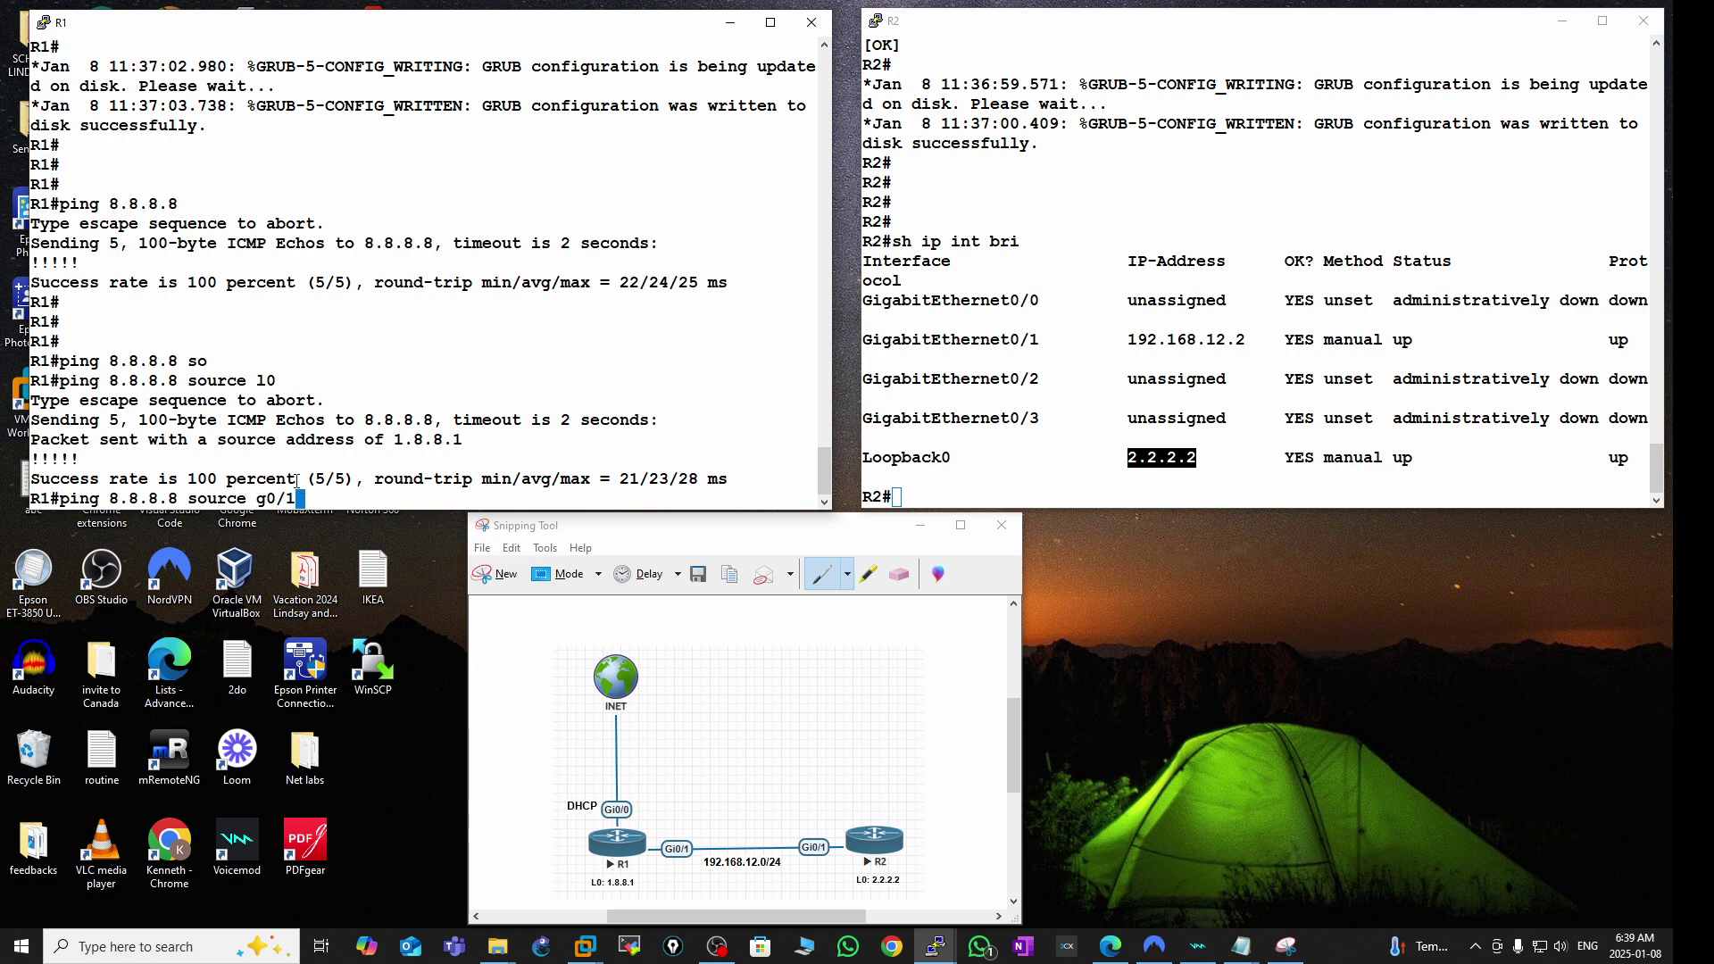
pyautogui.press('Return')
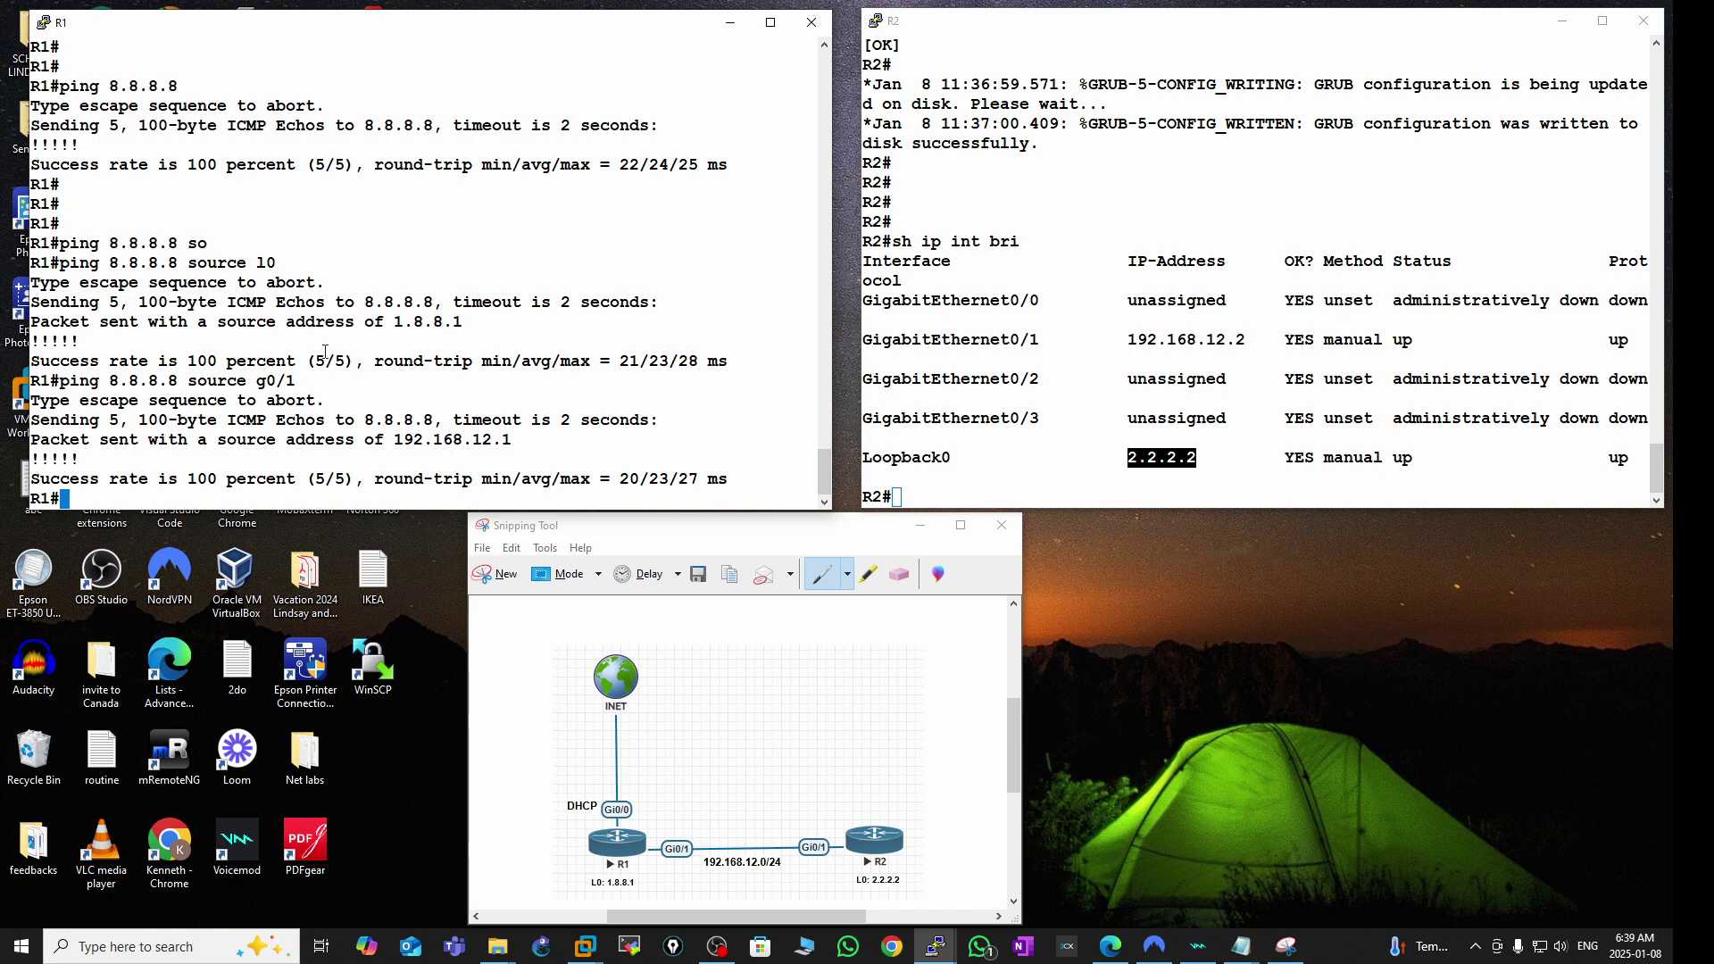
pyautogui.press('Return')
pyautogui.press('Return')
pyautogui.press('Return')
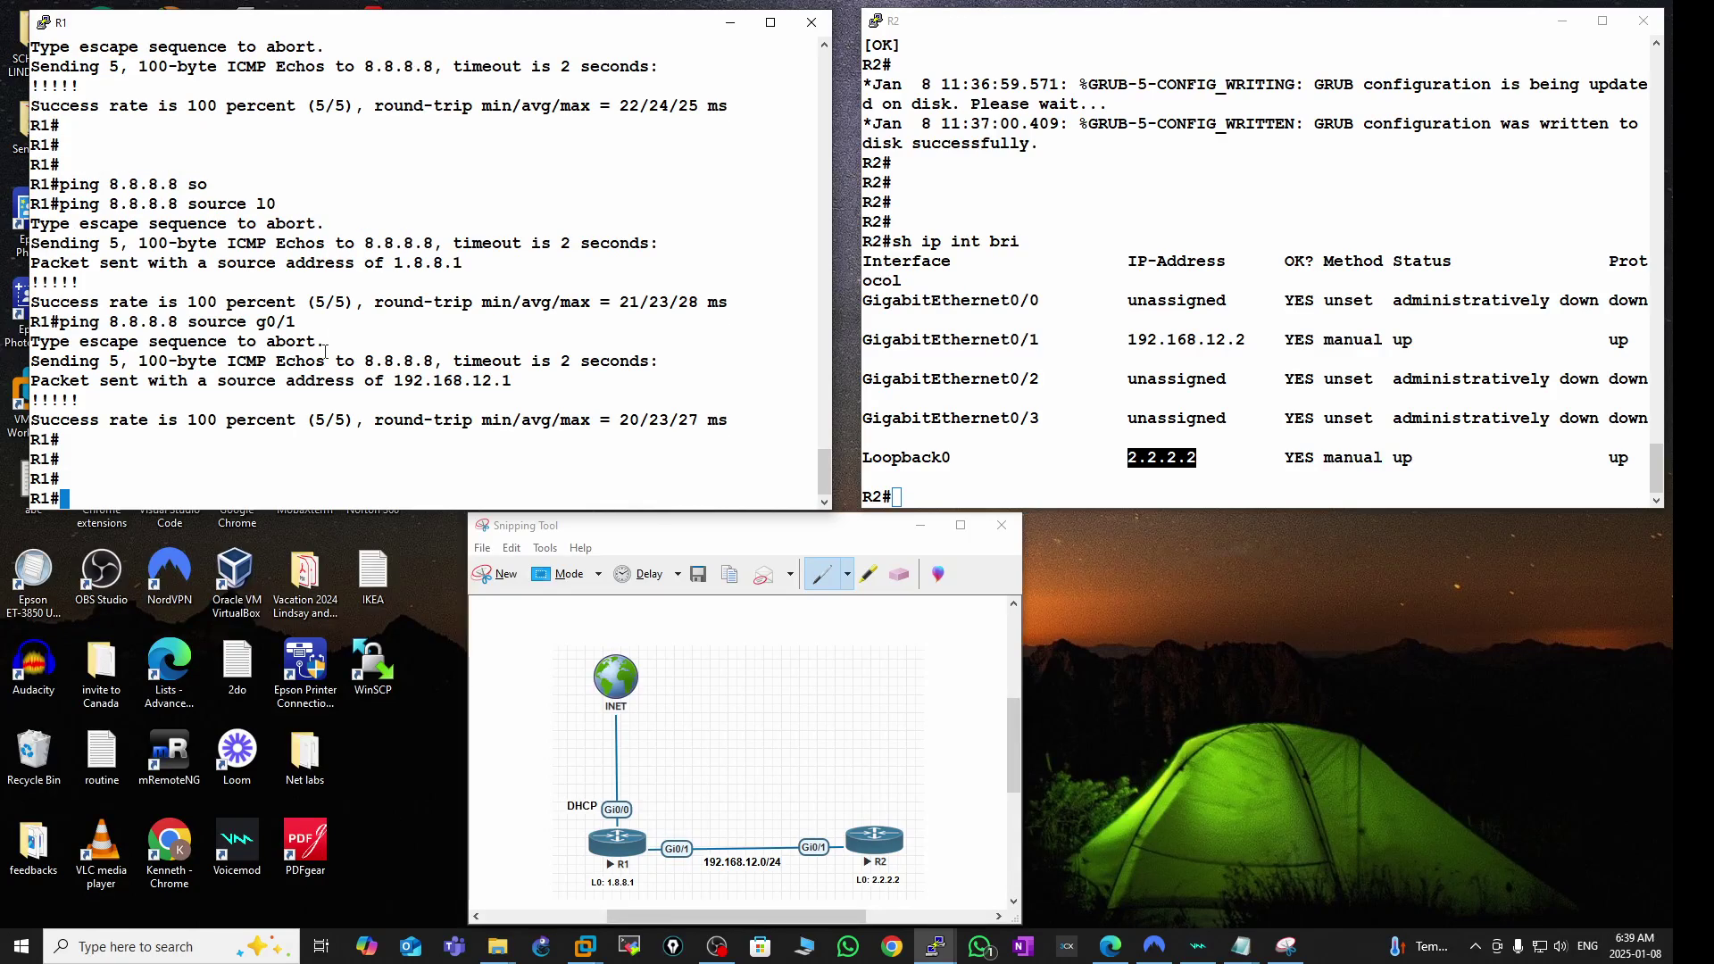
# - Enter R1's global configuration mode and start OSPF with process ID 1, consulting the inline help for the ID range
pyautogui.write('conf t')
pyautogui.press('Return')
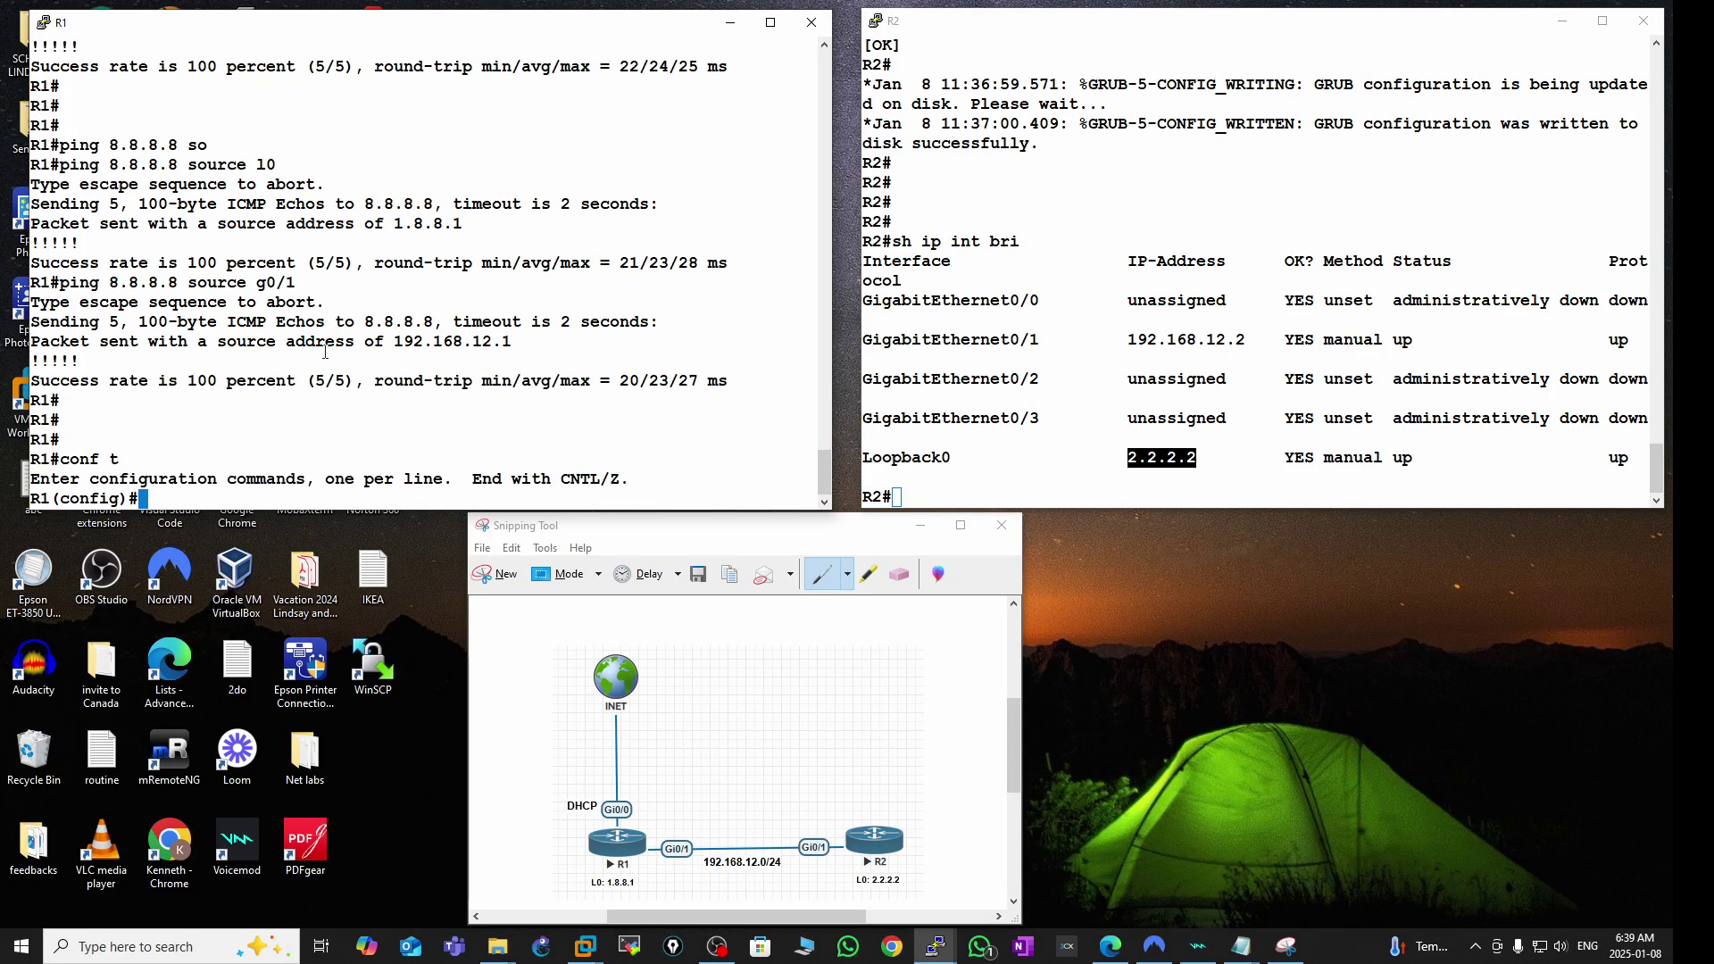
pyautogui.write('router os')
pyautogui.press('Tab')
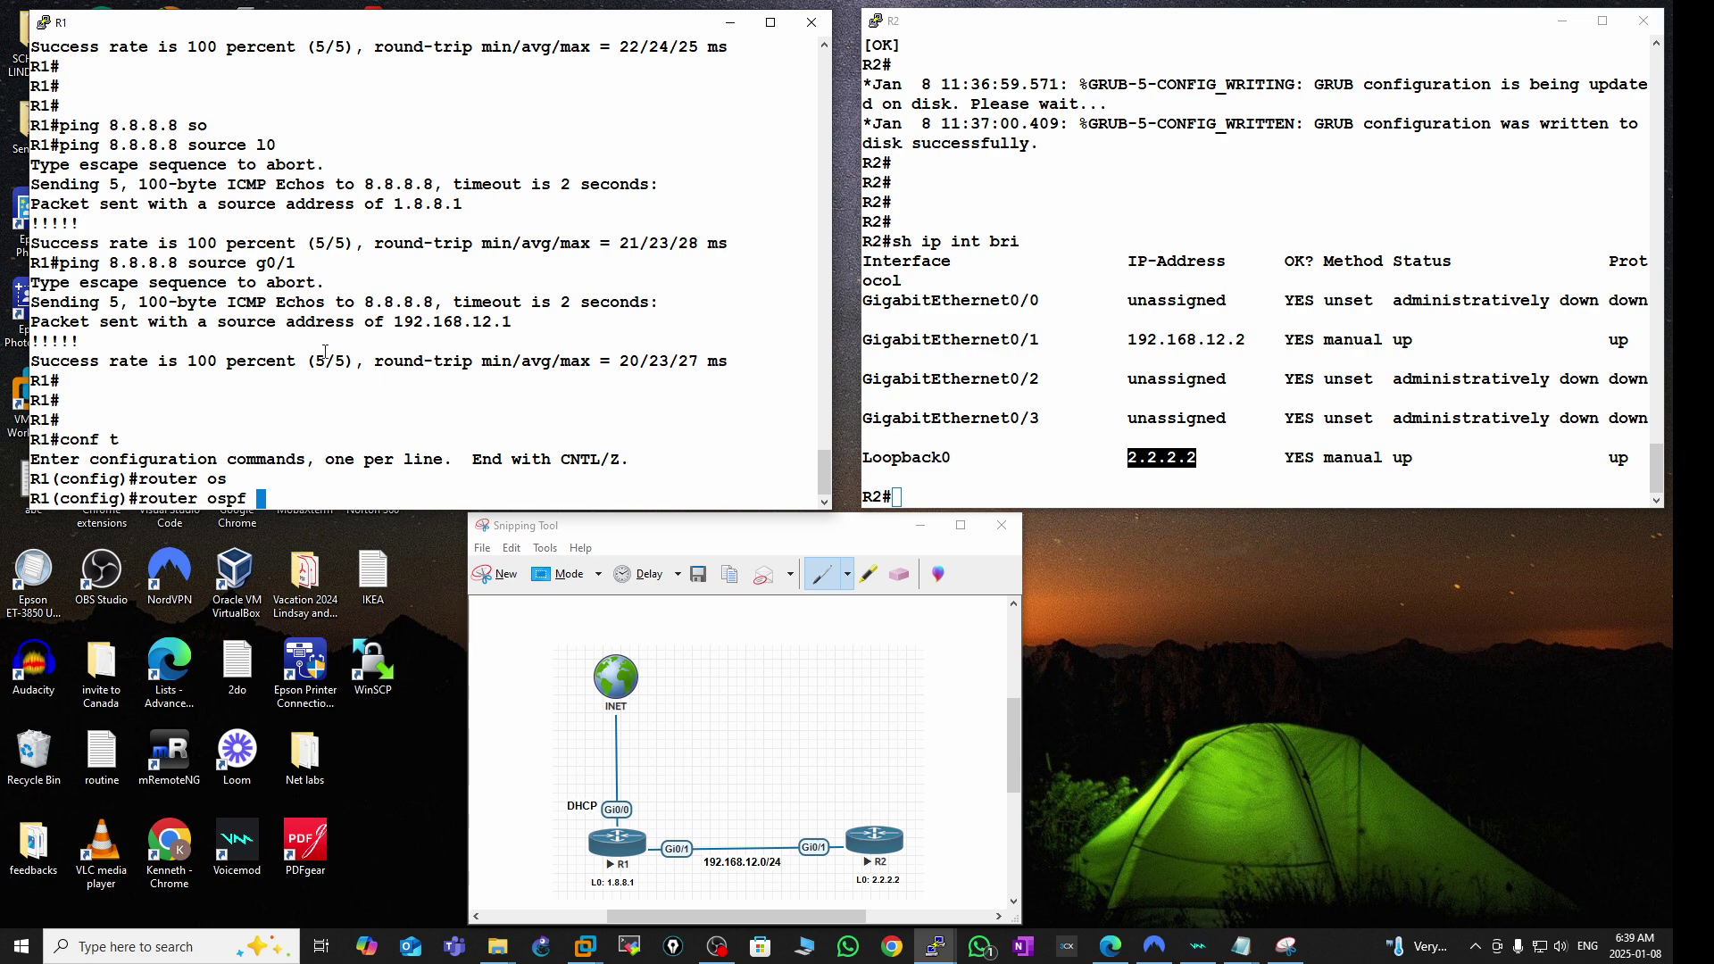
pyautogui.write('?')
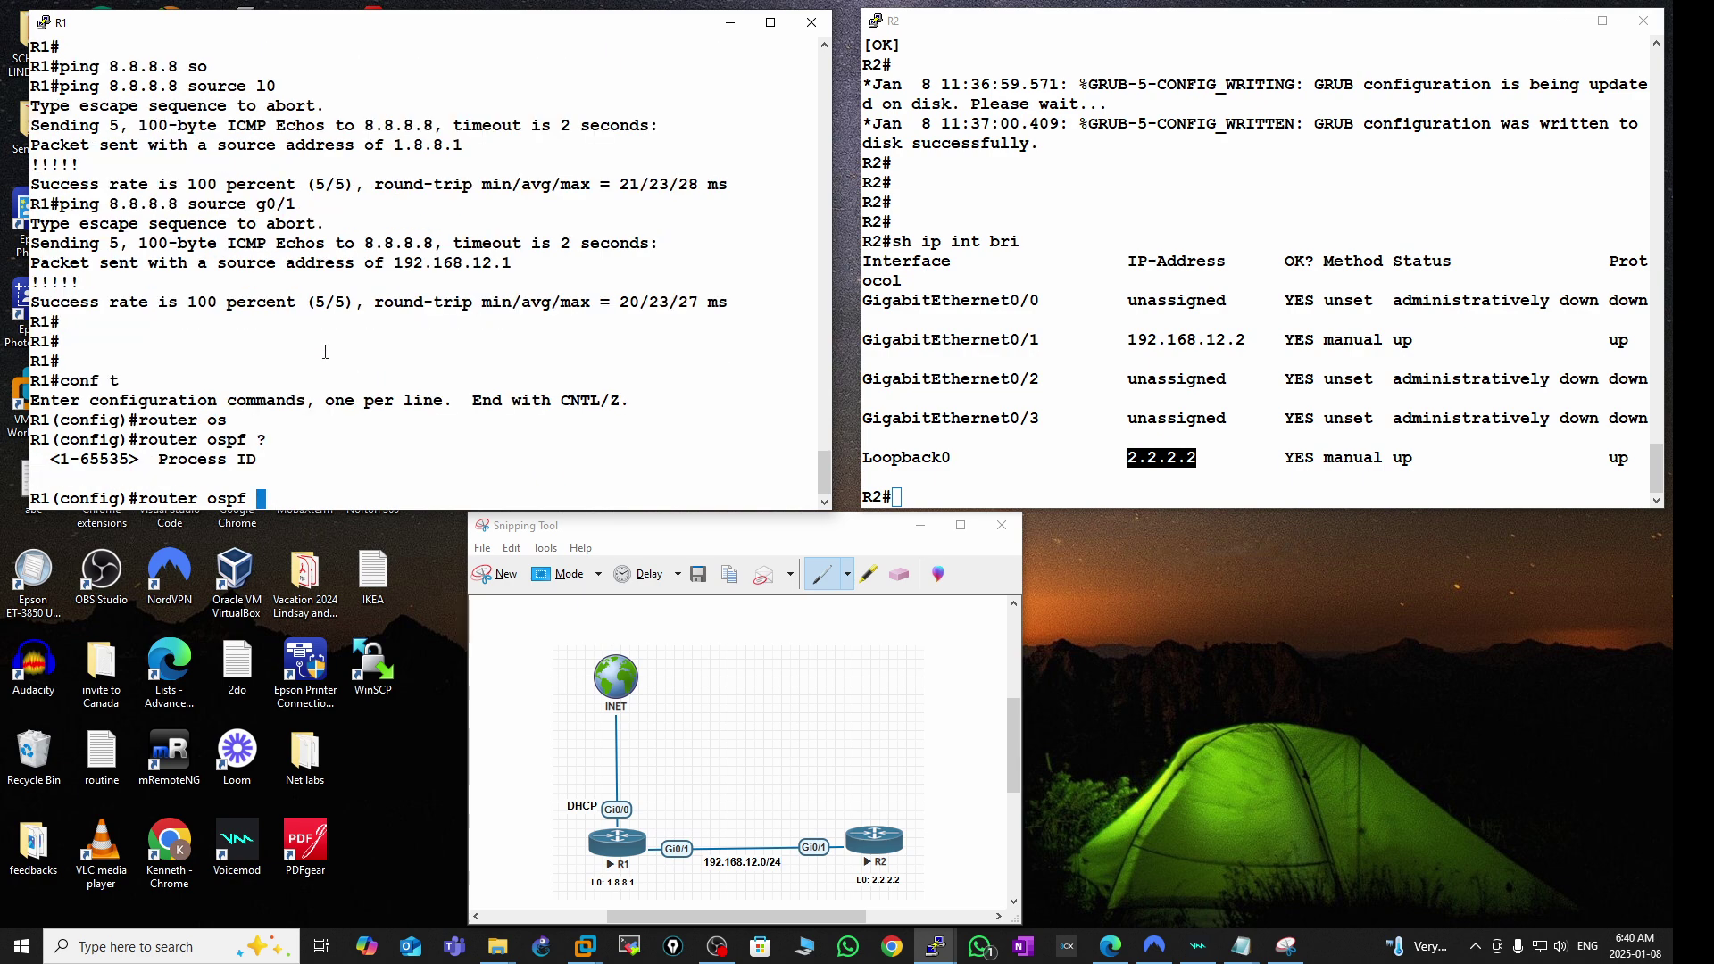
pyautogui.write('1')
pyautogui.press('Return')
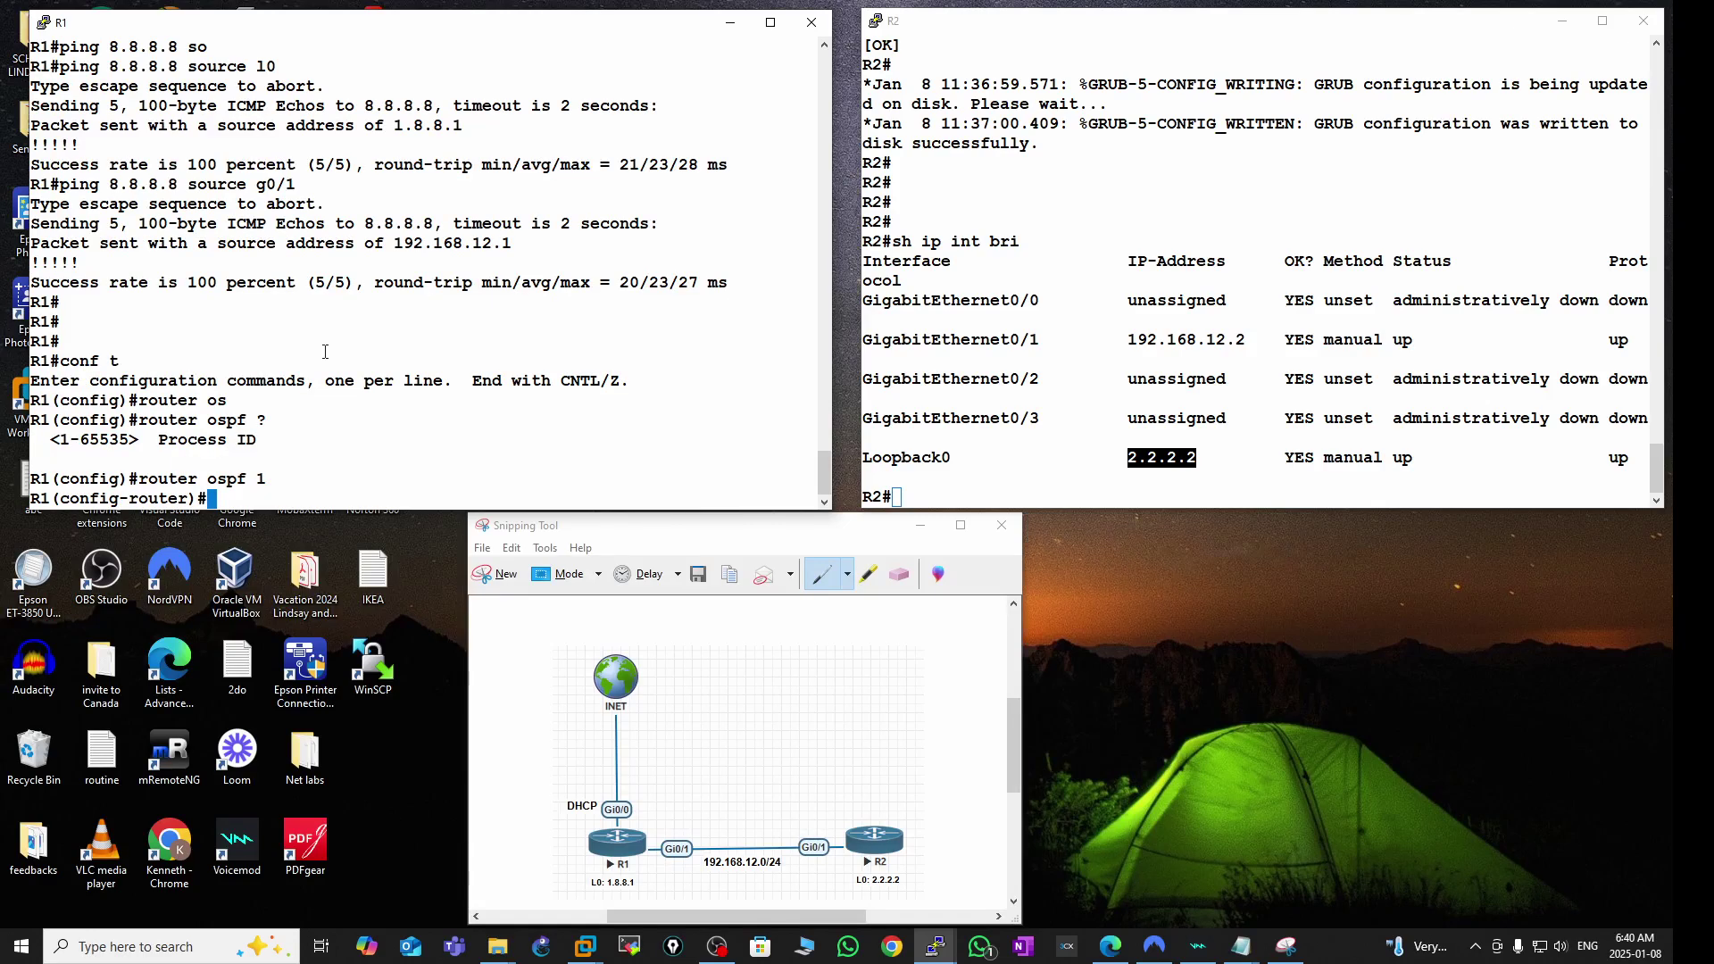
# - Set R1's OSPF router ID to 0.0.0.1, checking the expected format with inline help
pyautogui.write('rou')
pyautogui.press('Tab')
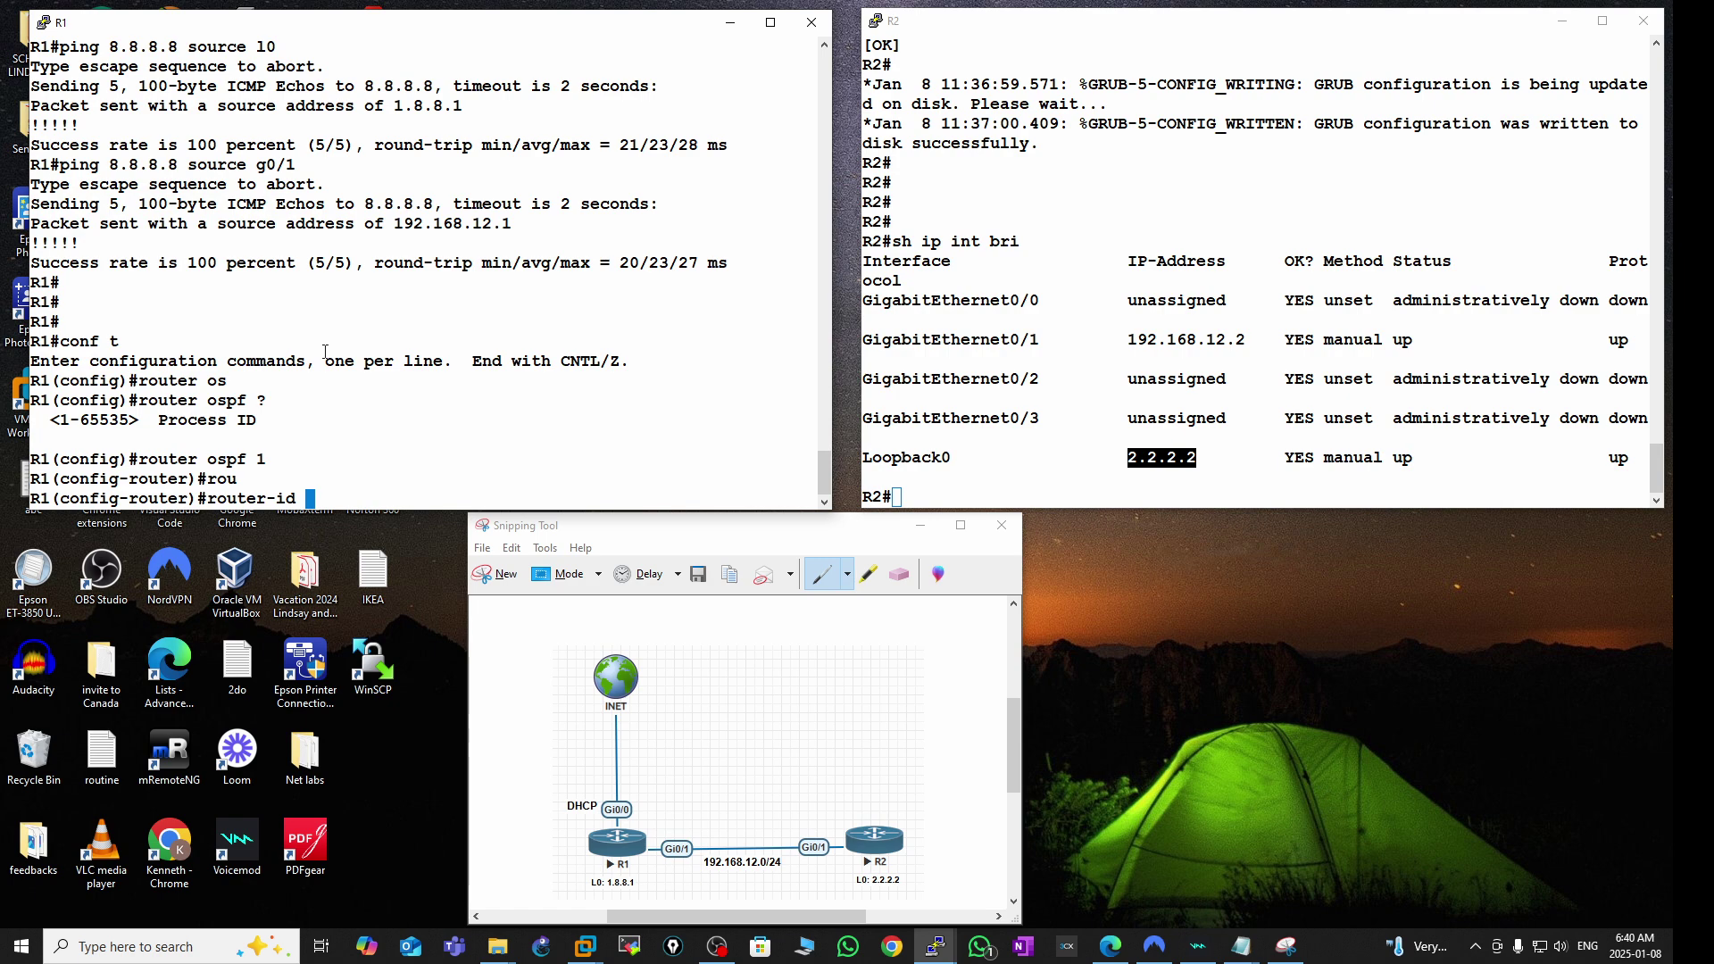
pyautogui.write('?')
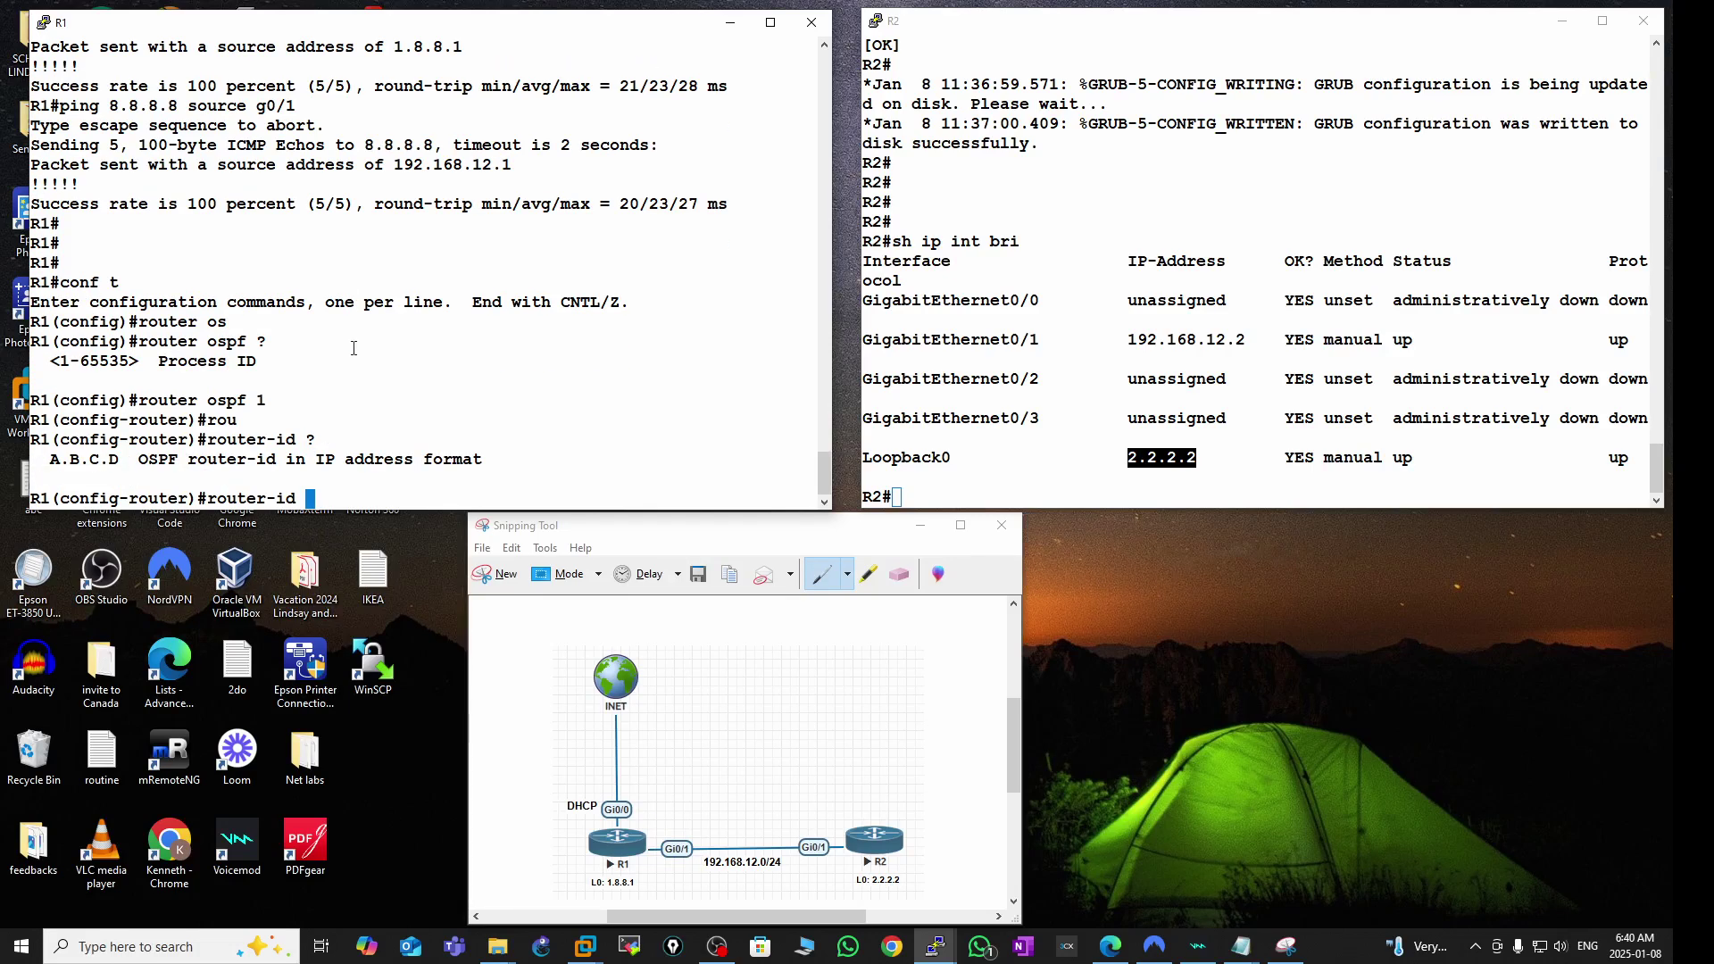
pyautogui.write('0.0.0.1')
pyautogui.press('Return')
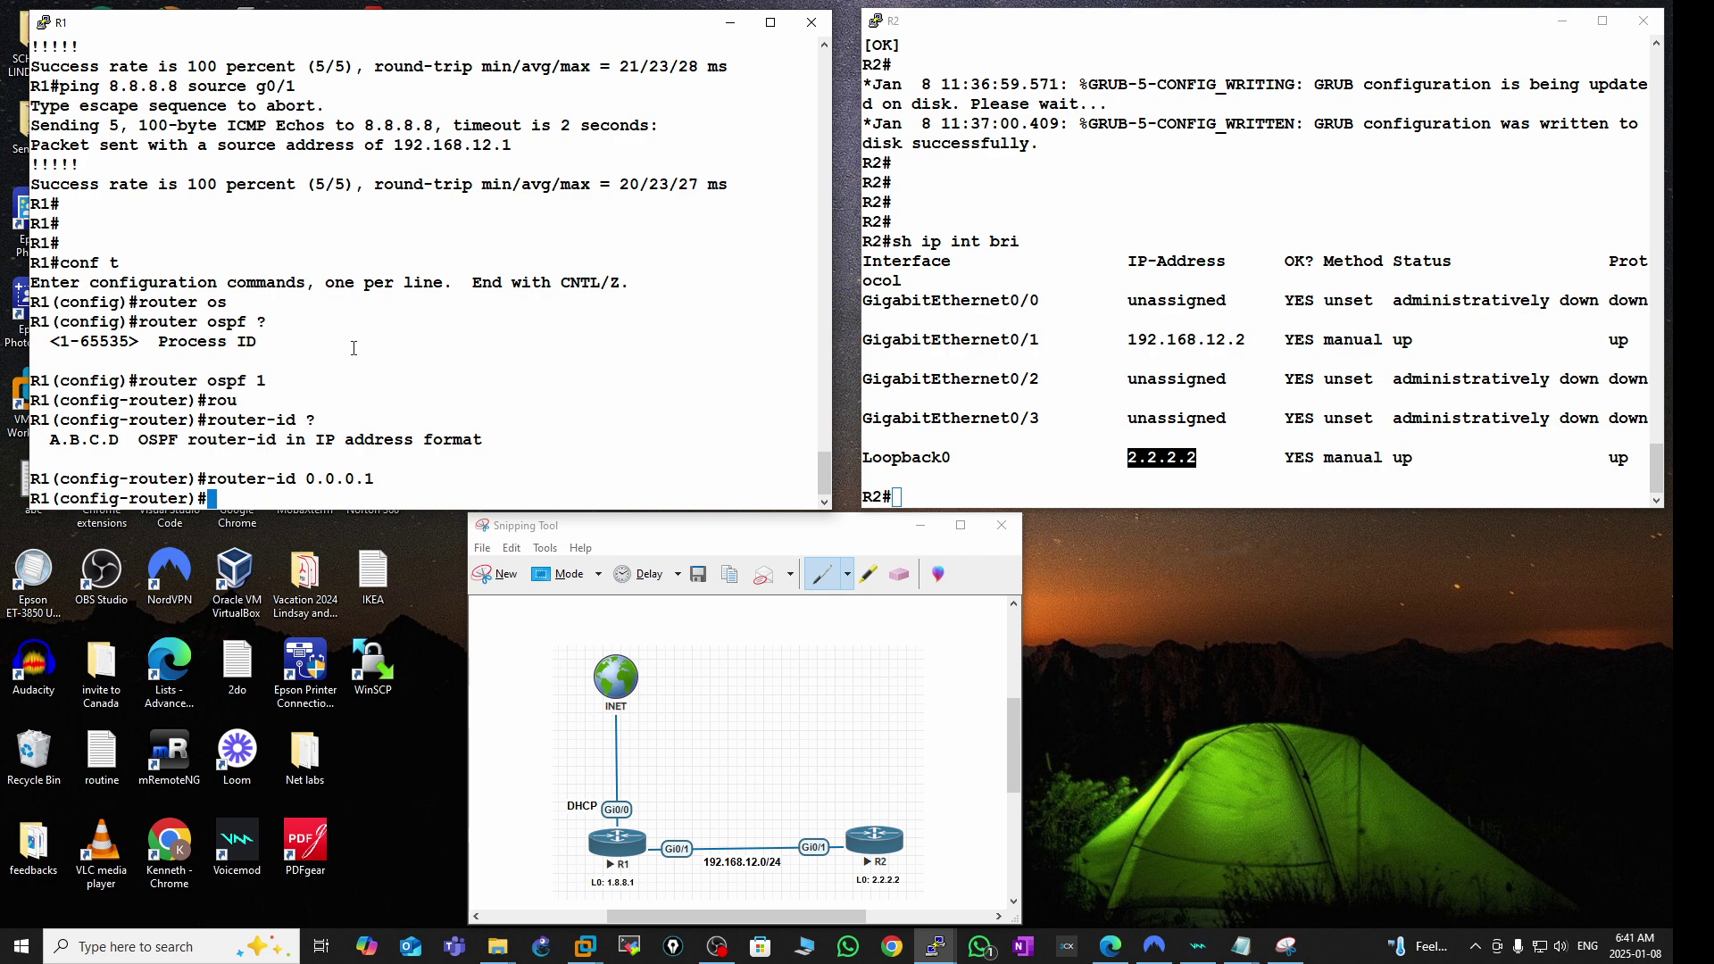
# - Advertise network 192.168.12.0 with wildcard mask 0.0.0.255 in OSPF area 0 on R1, and exit router configuration
pyautogui.write('net')
pyautogui.press('Tab')
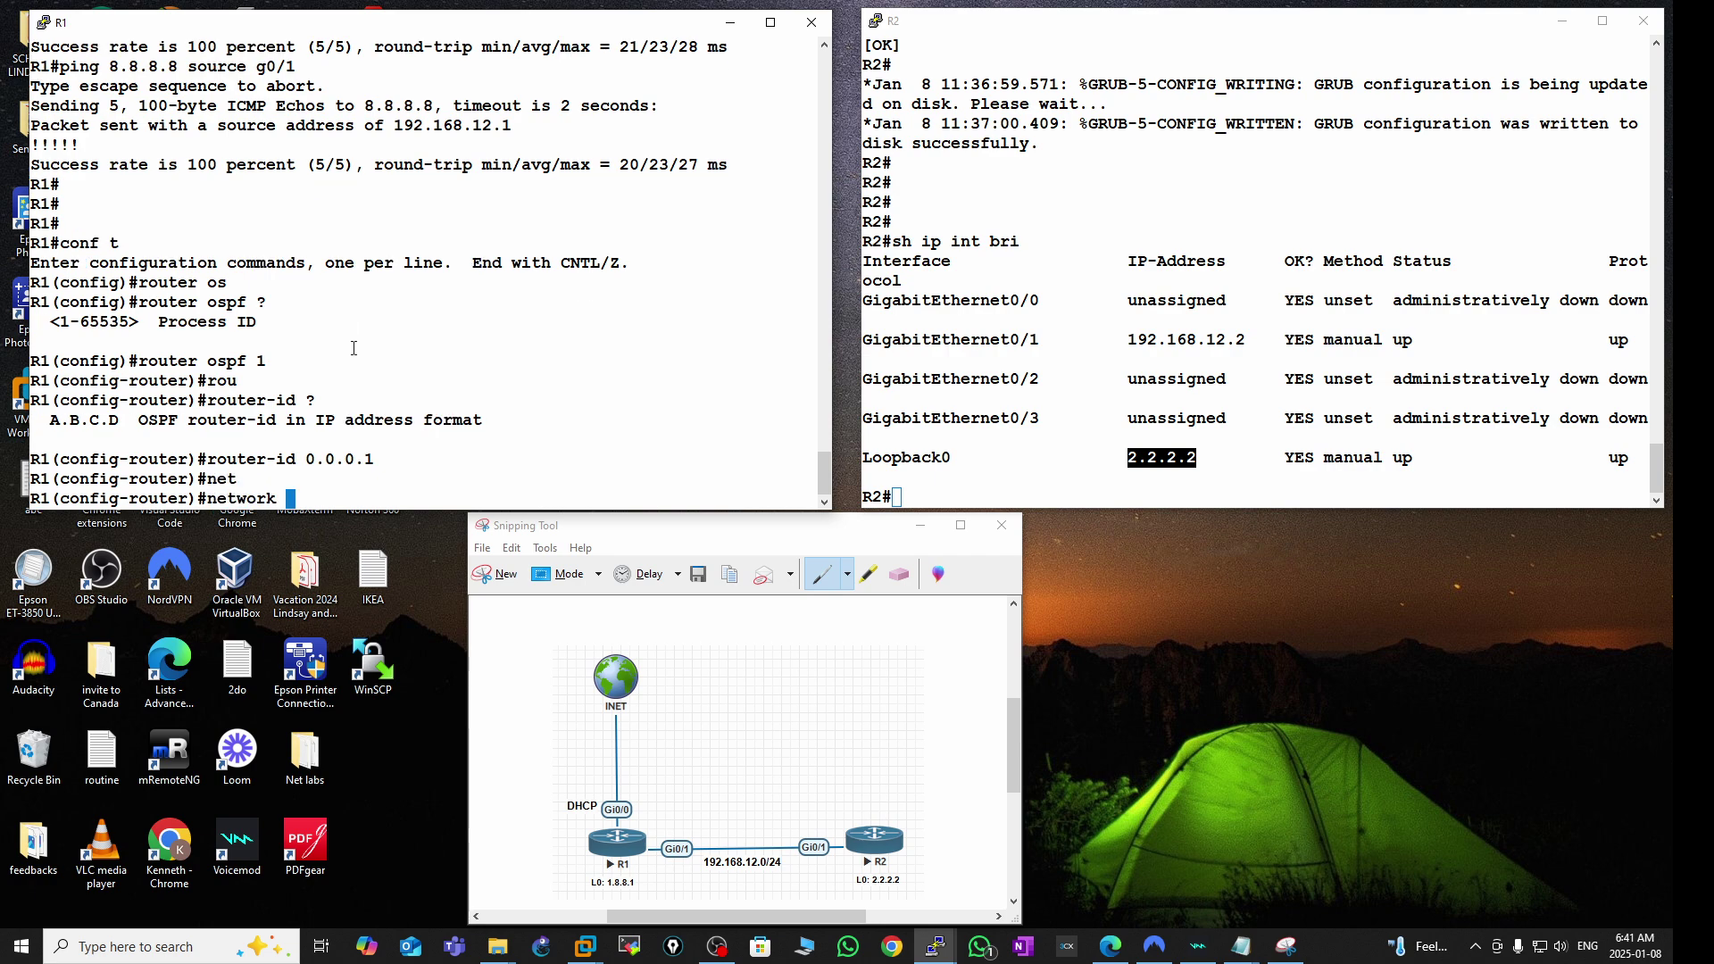
pyautogui.write('192.168.12.0 ?')
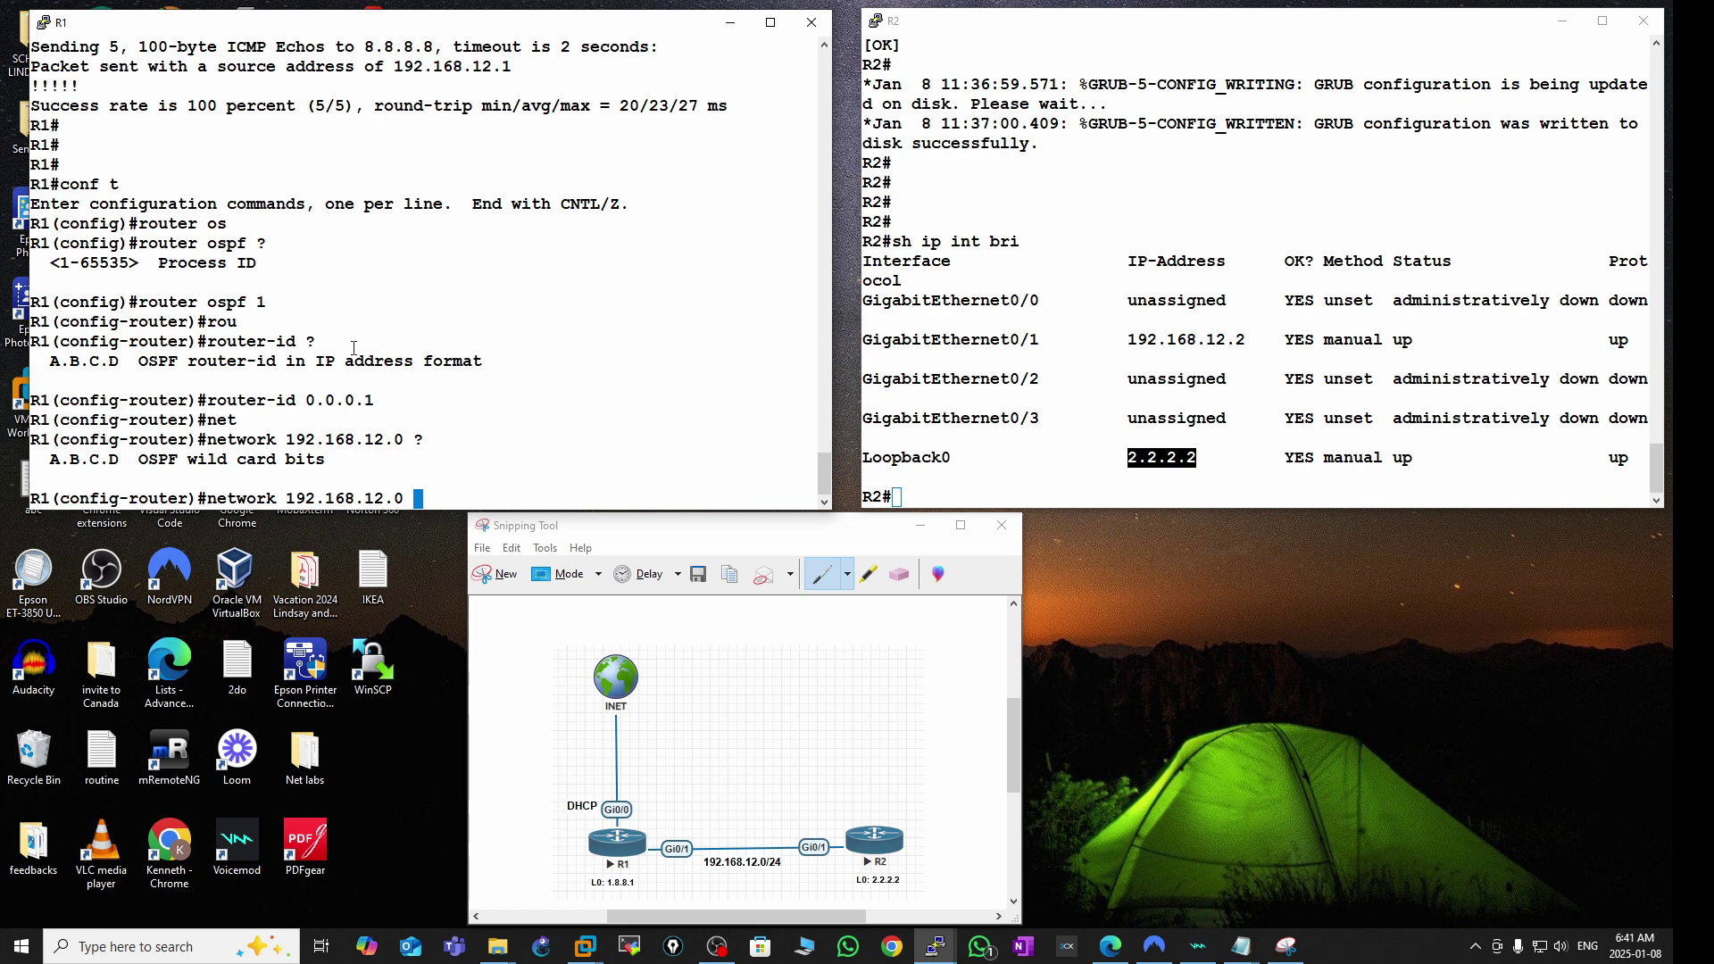
pyautogui.write('0.0.0.255 ?')
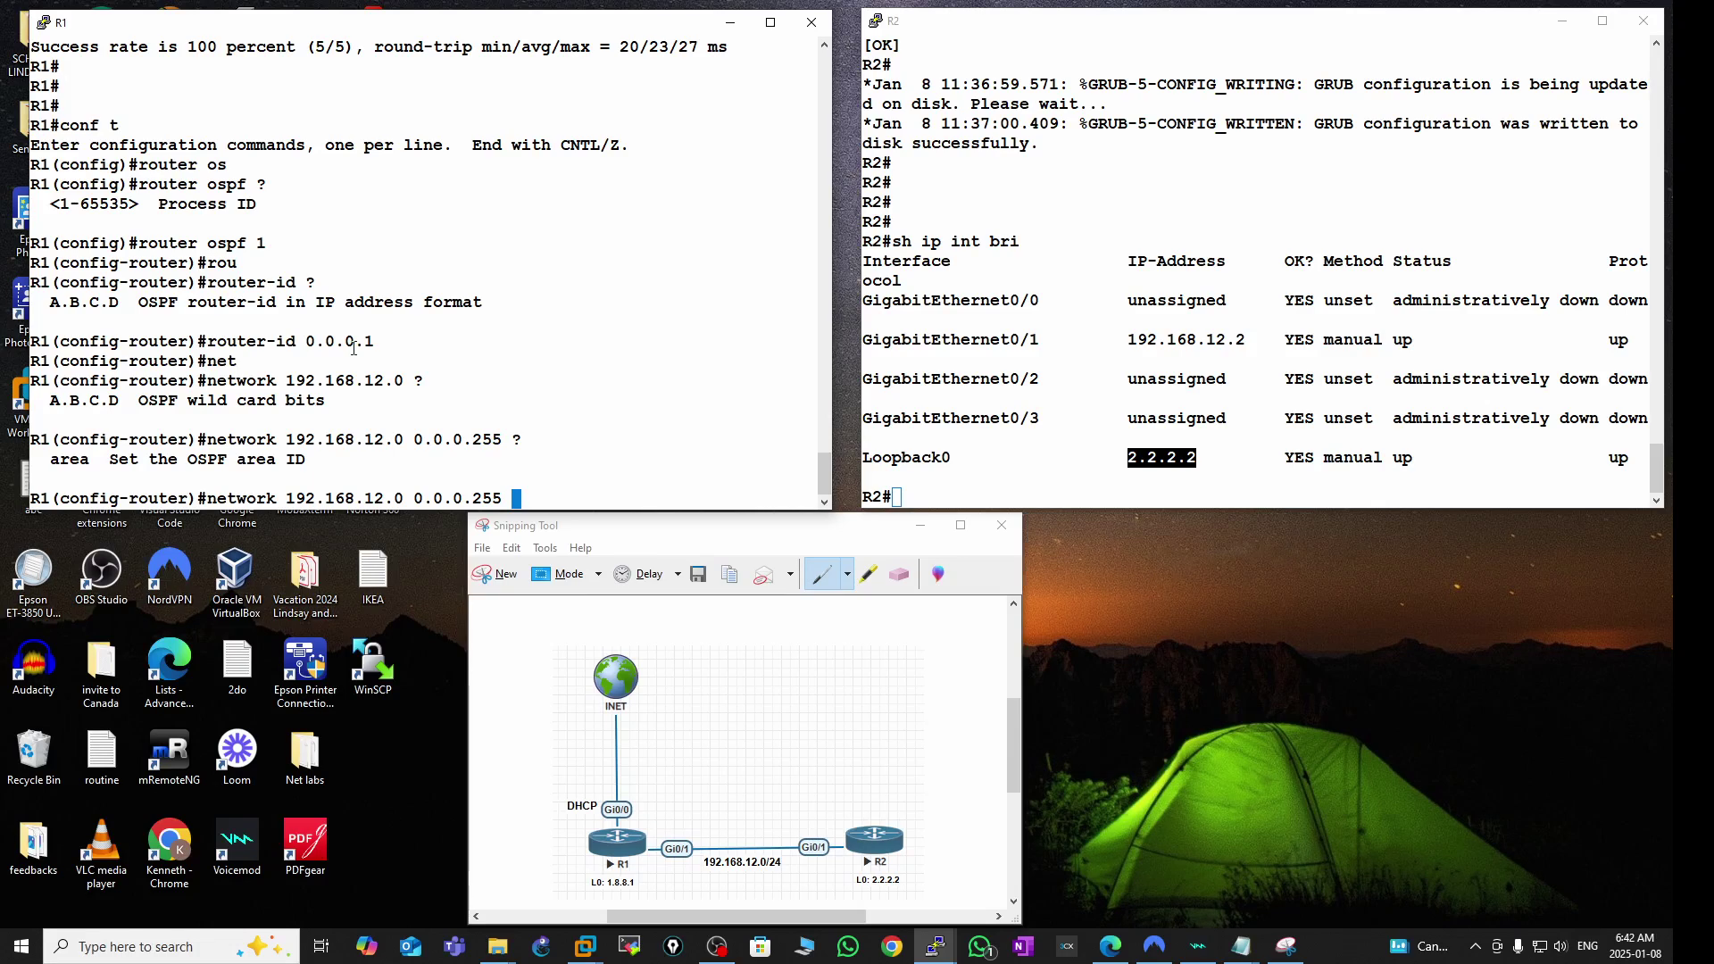
pyautogui.write('area 0')
pyautogui.press('Return')
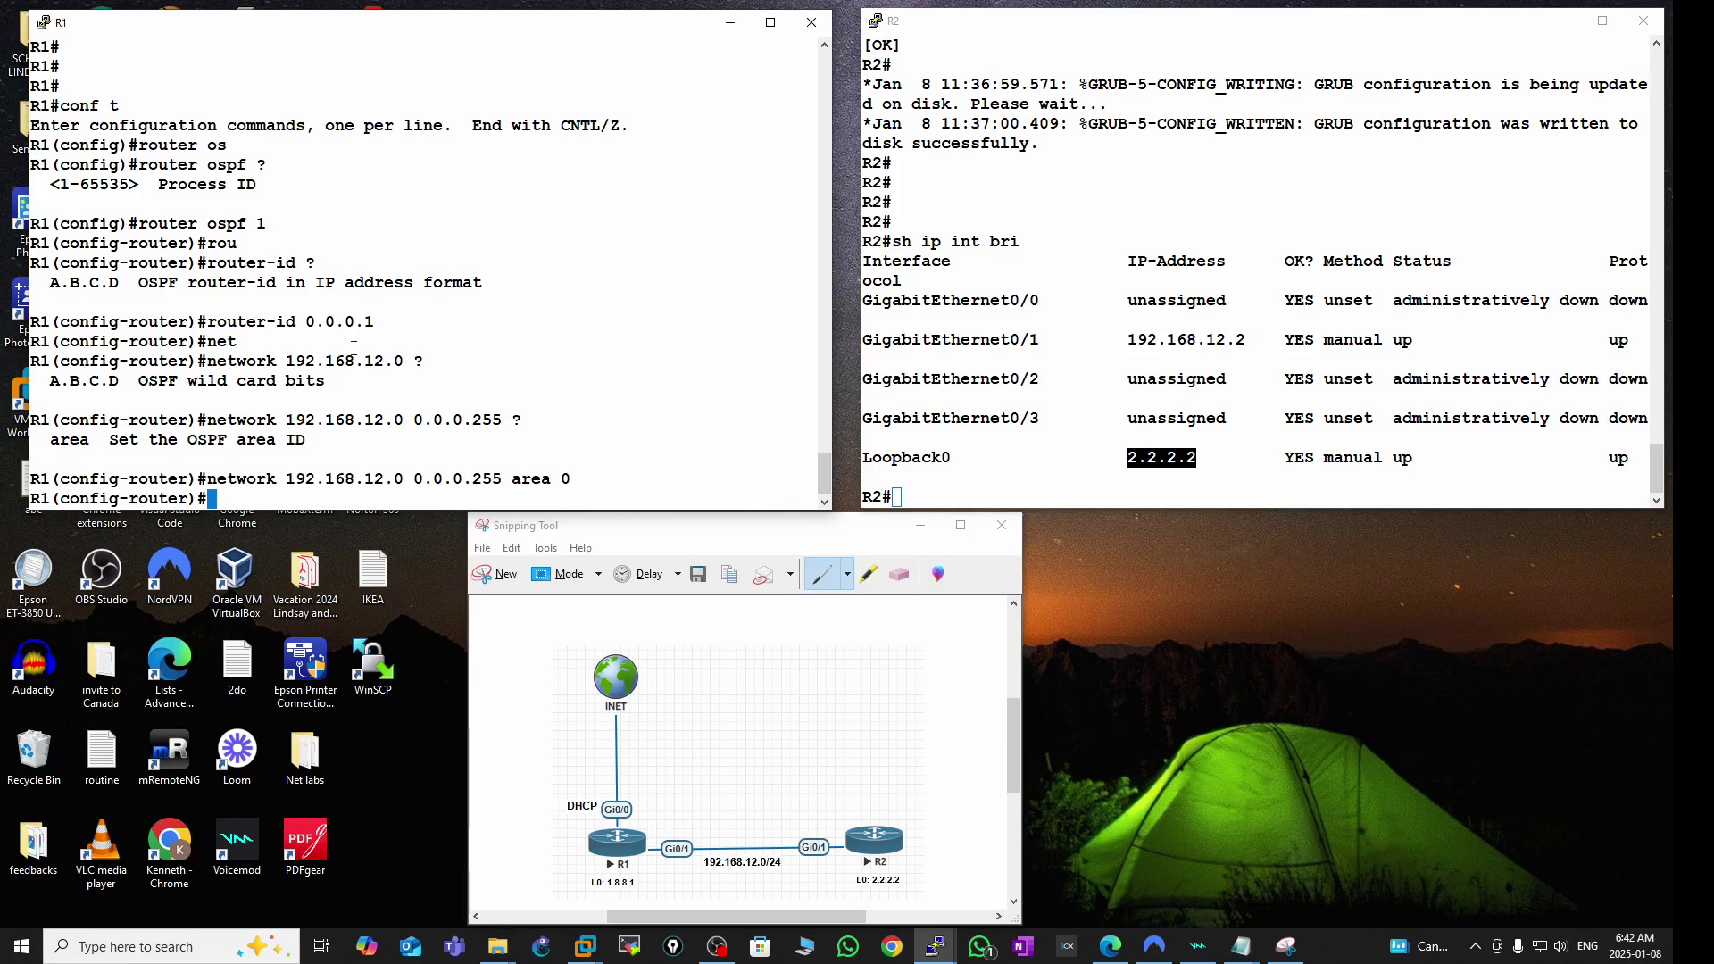
pyautogui.write('exit')
pyautogui.press('Return')
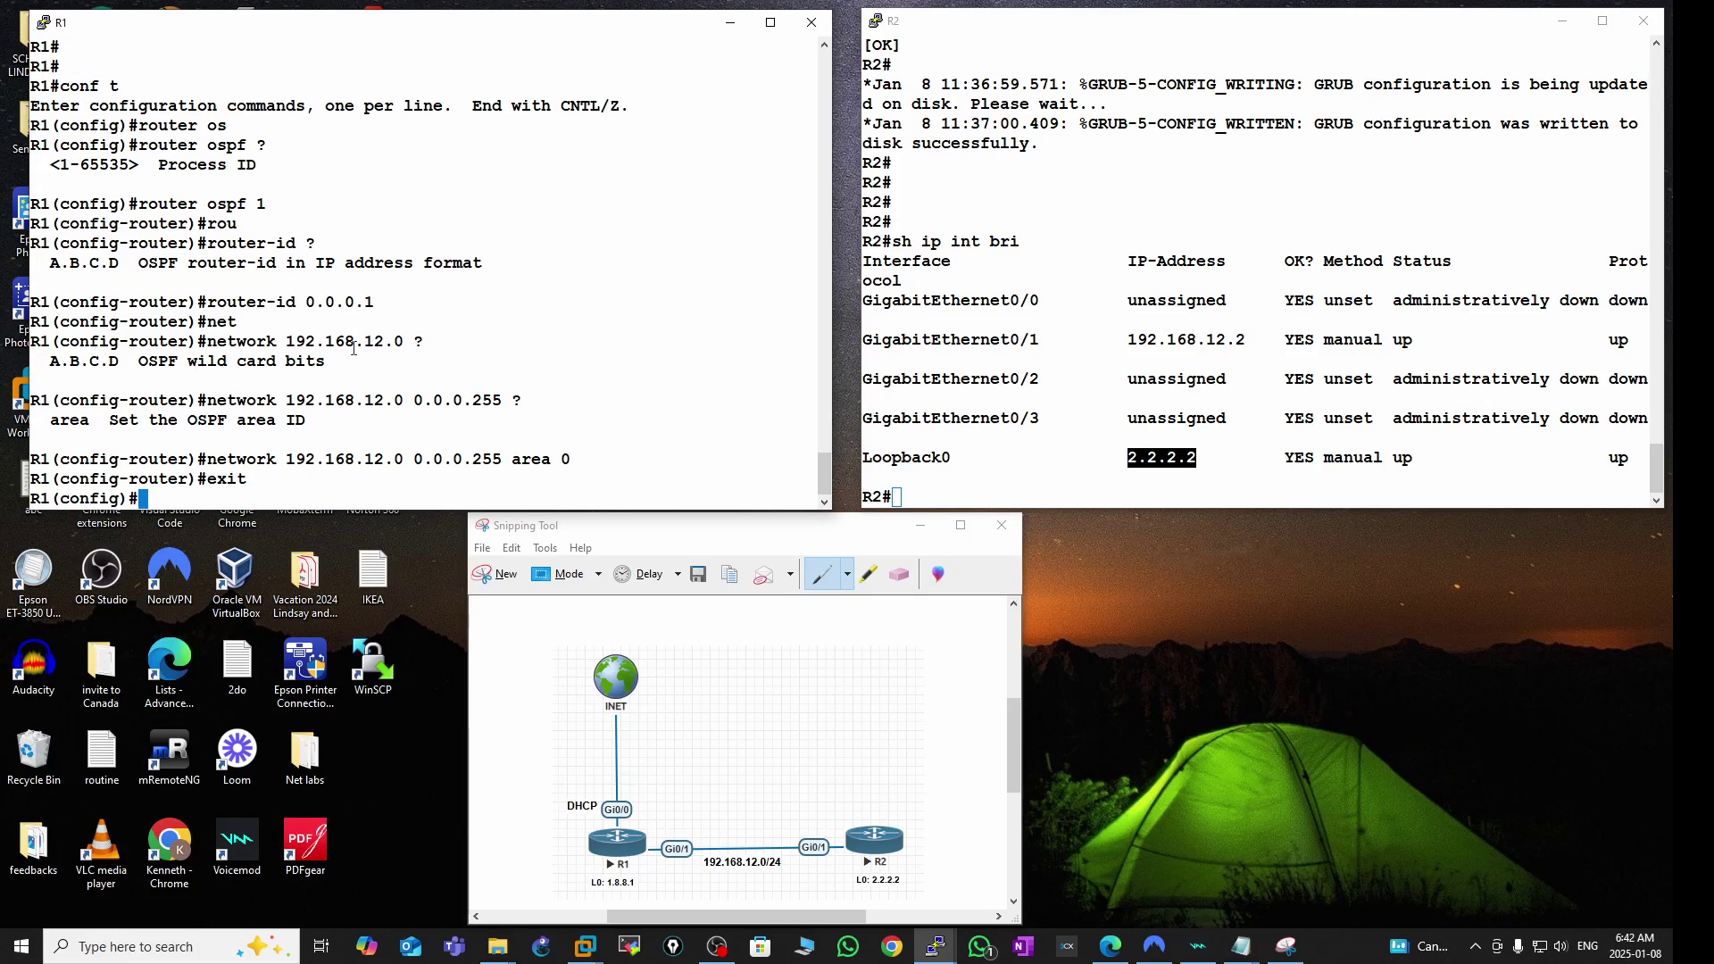
# - Enter R1's l0 interface configuration and list the available OSPF network types, comparing point-to-point and broadcast
pyautogui.write('int l0')
pyautogui.press('Return')
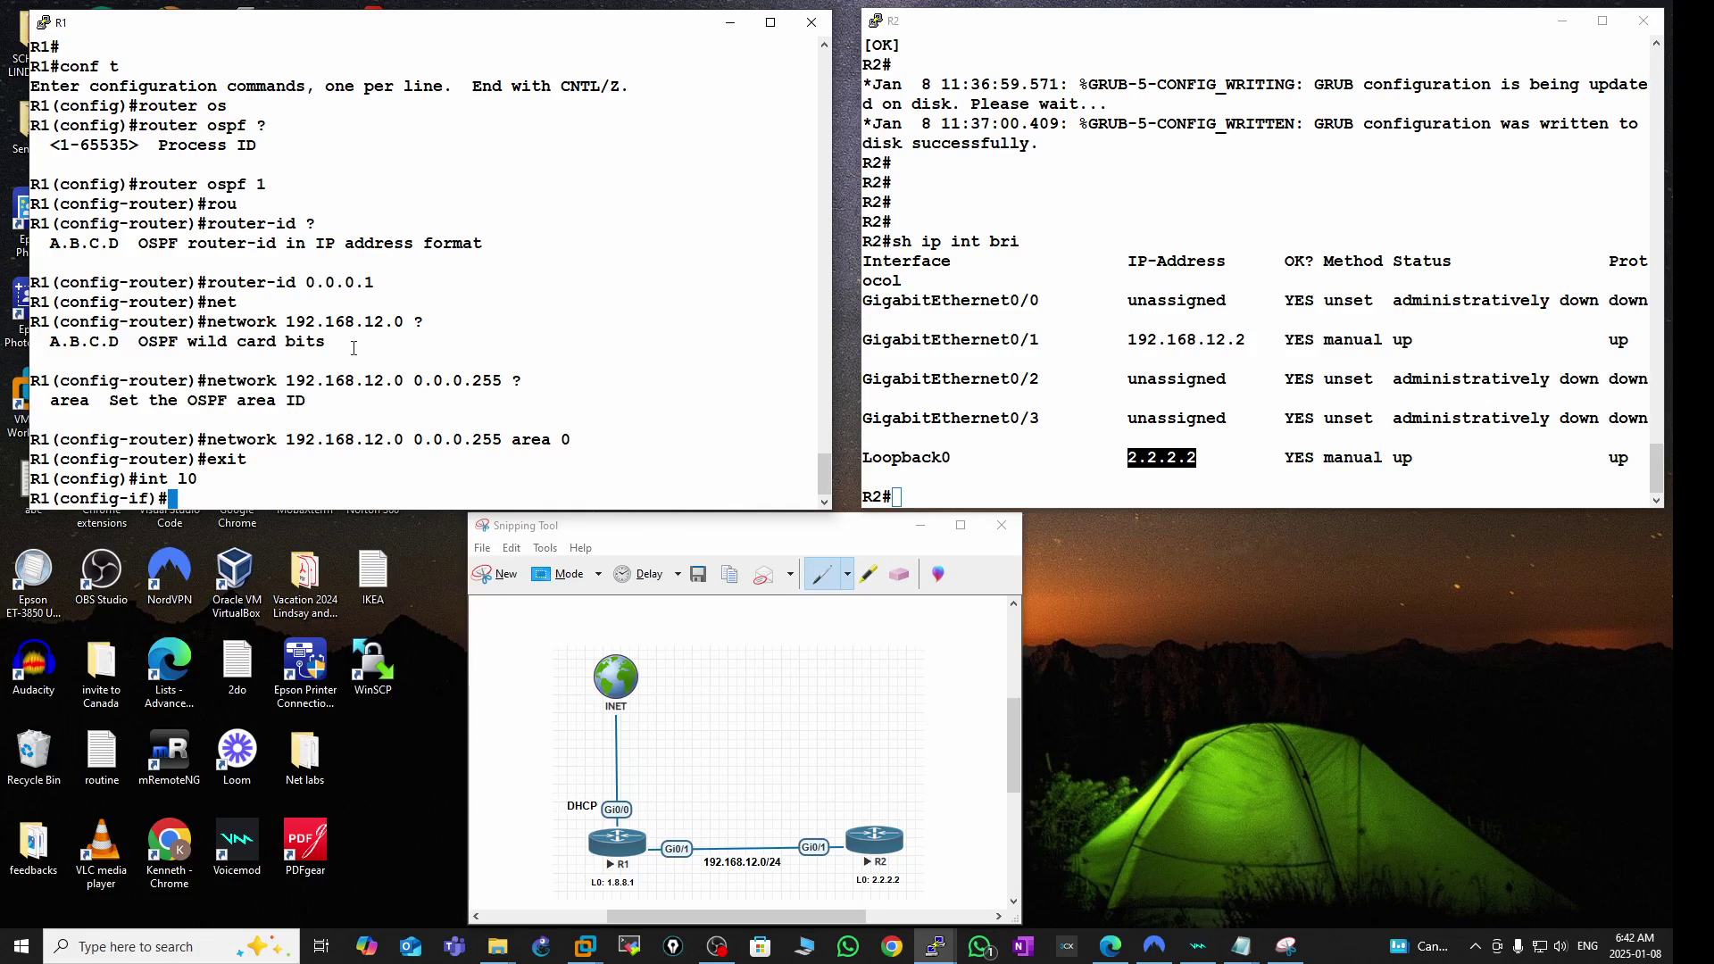
pyautogui.write('ip os')
pyautogui.press('Tab')
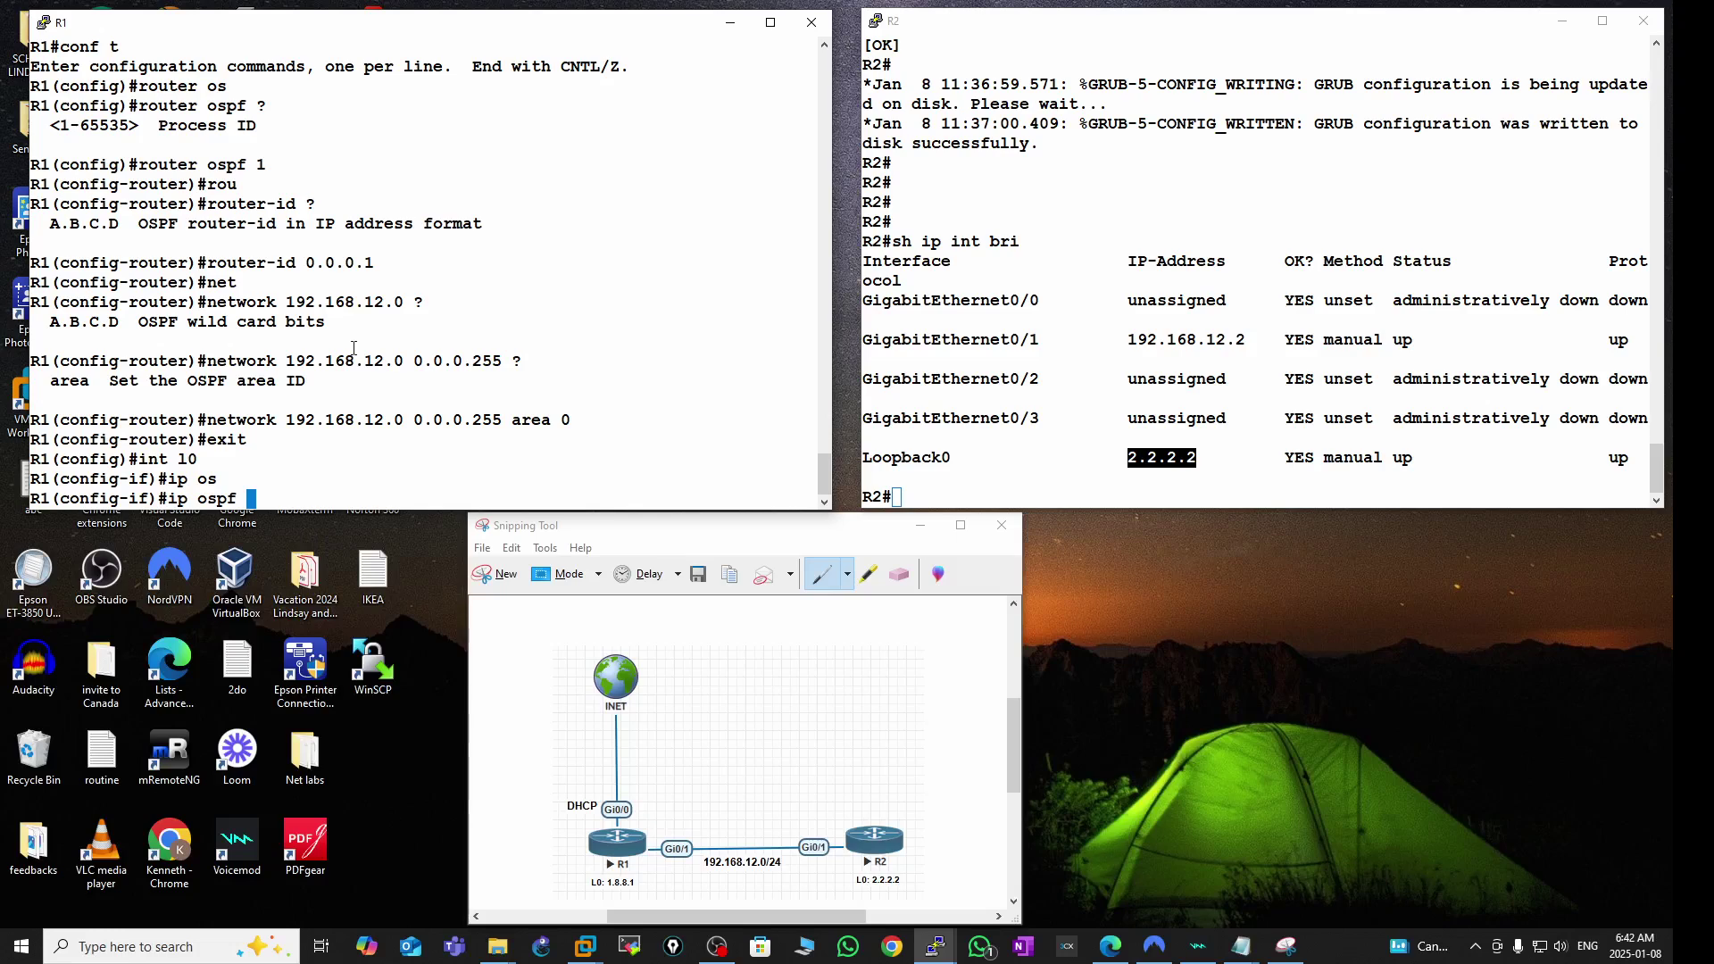
pyautogui.write('net')
pyautogui.press('Tab')
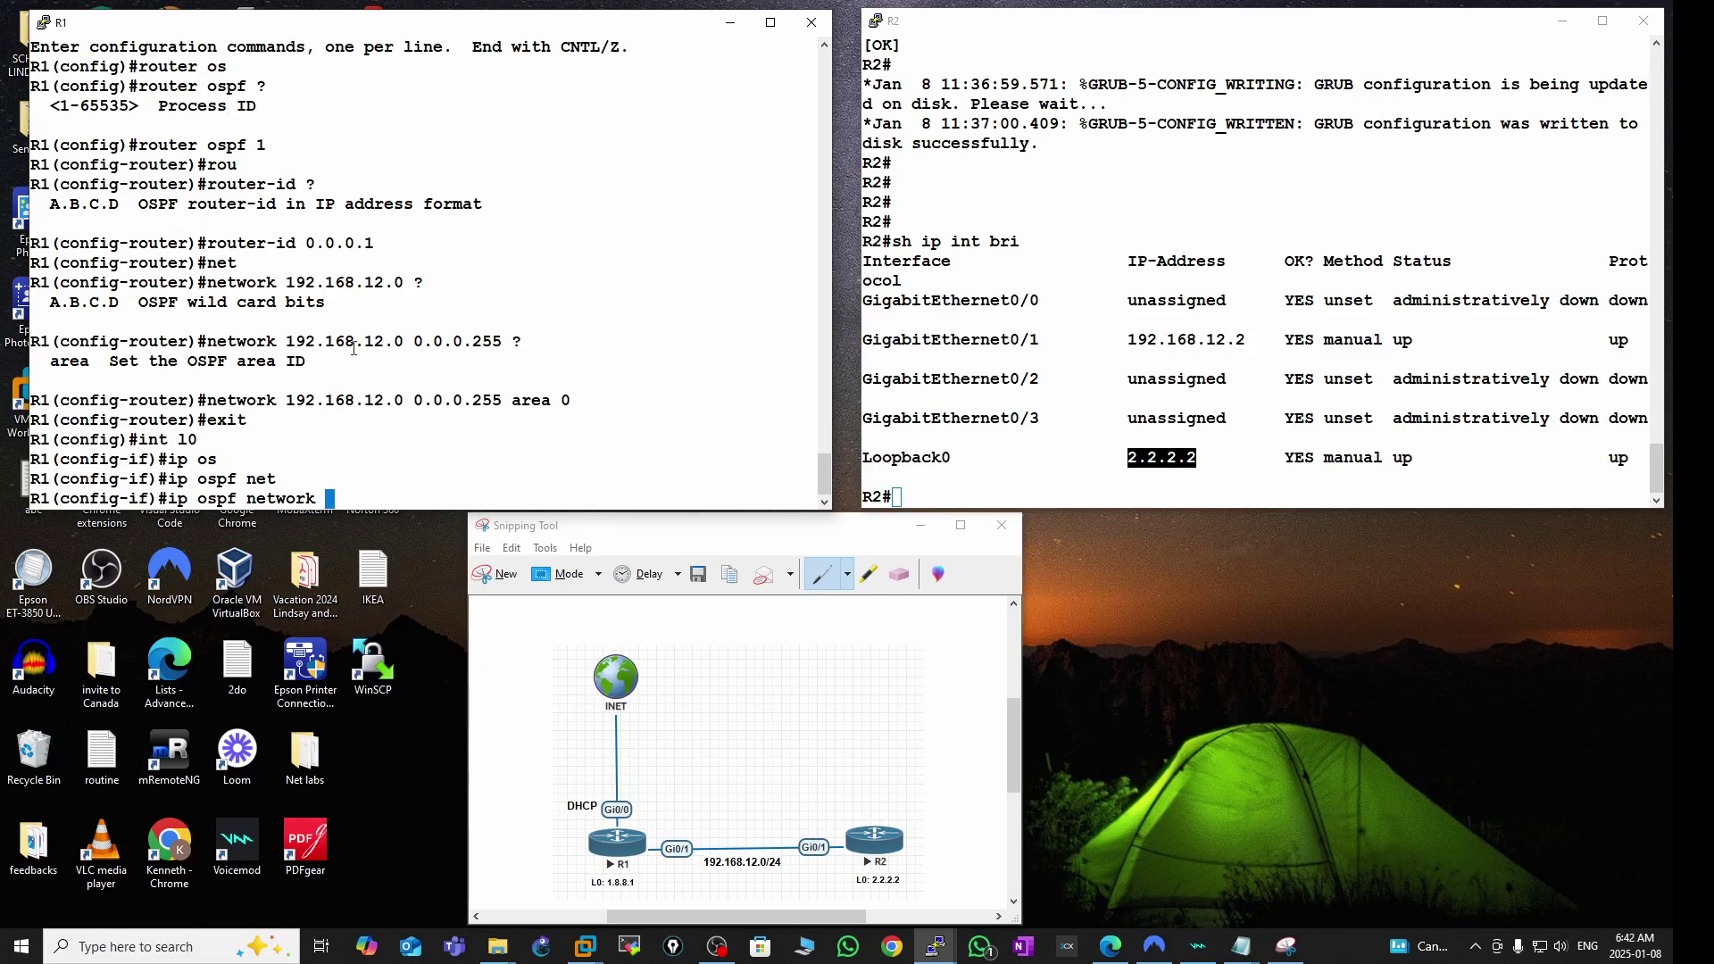
pyautogui.write('?')
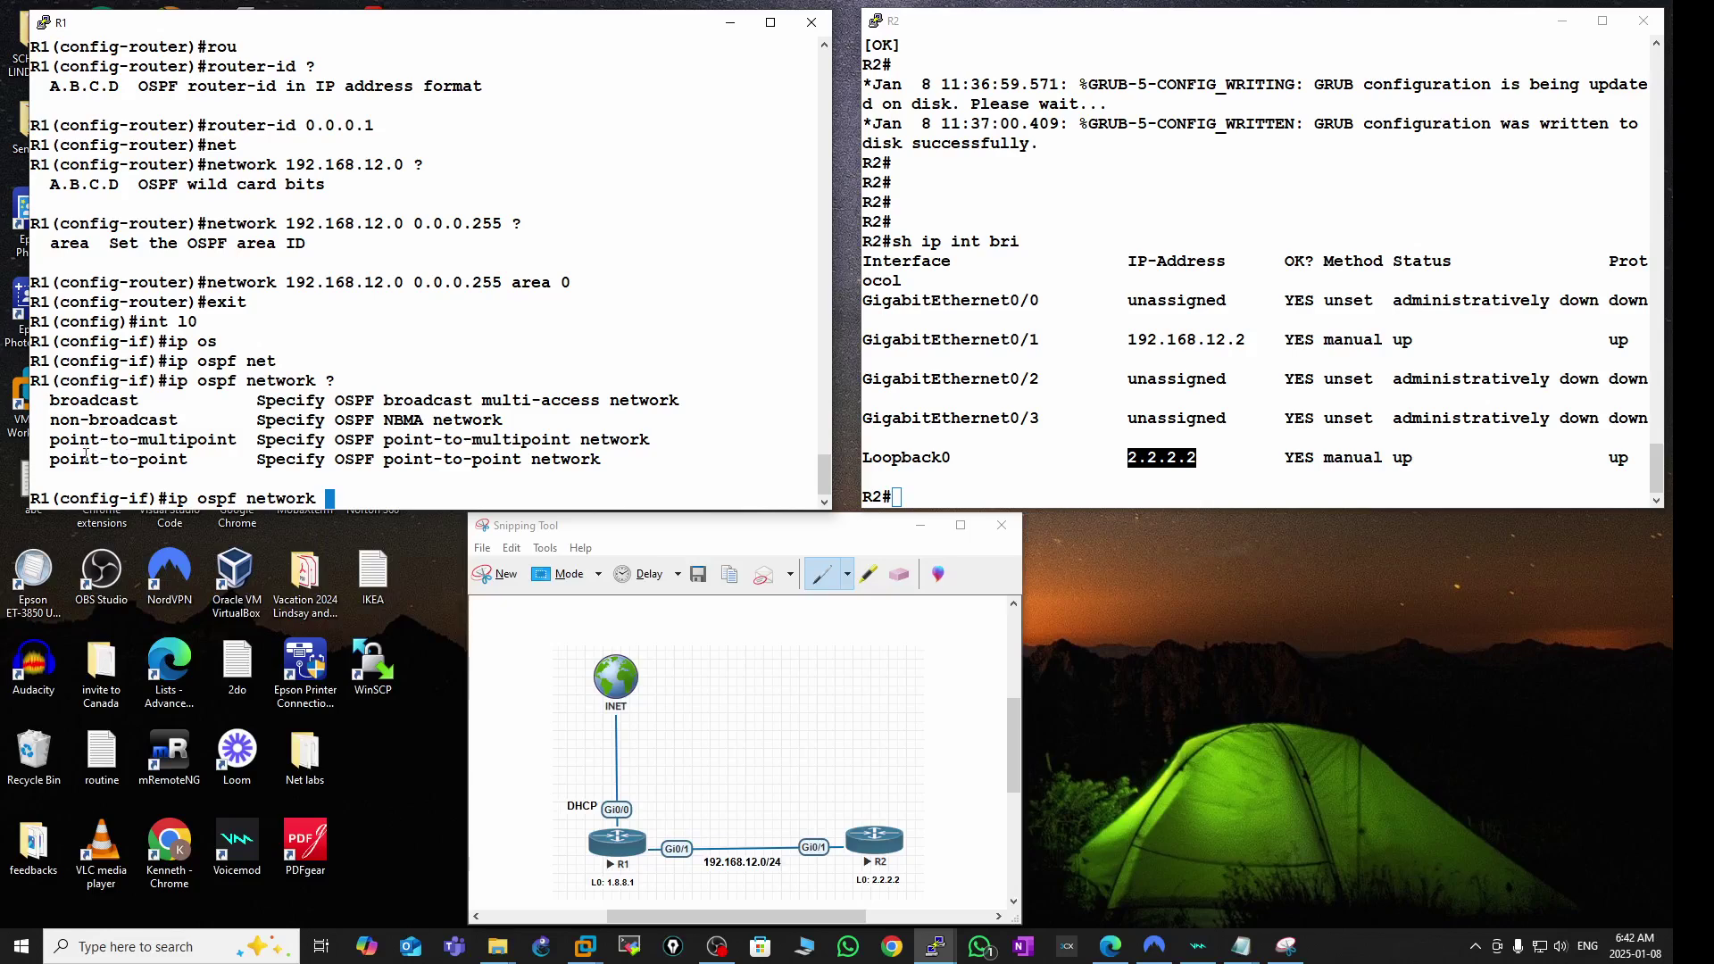
pyautogui.moveTo(41, 457); pyautogui.dragTo(174, 455)
pyautogui.moveTo(45, 404); pyautogui.dragTo(141, 409)
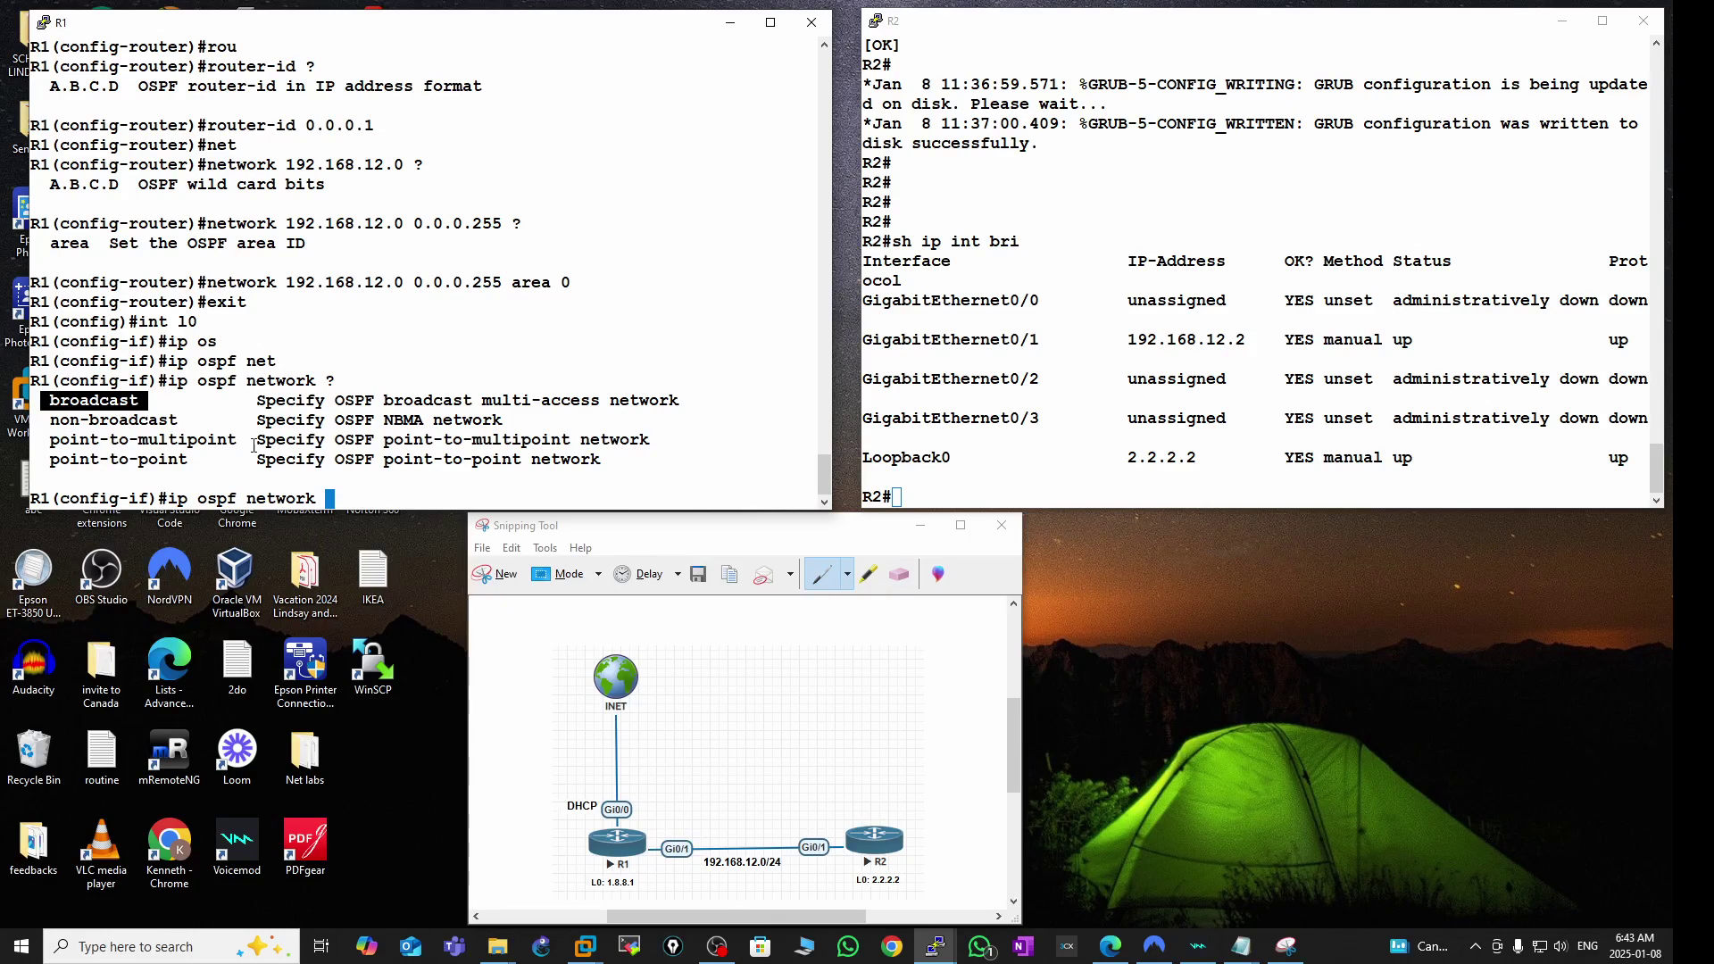
pyautogui.click(339, 488)
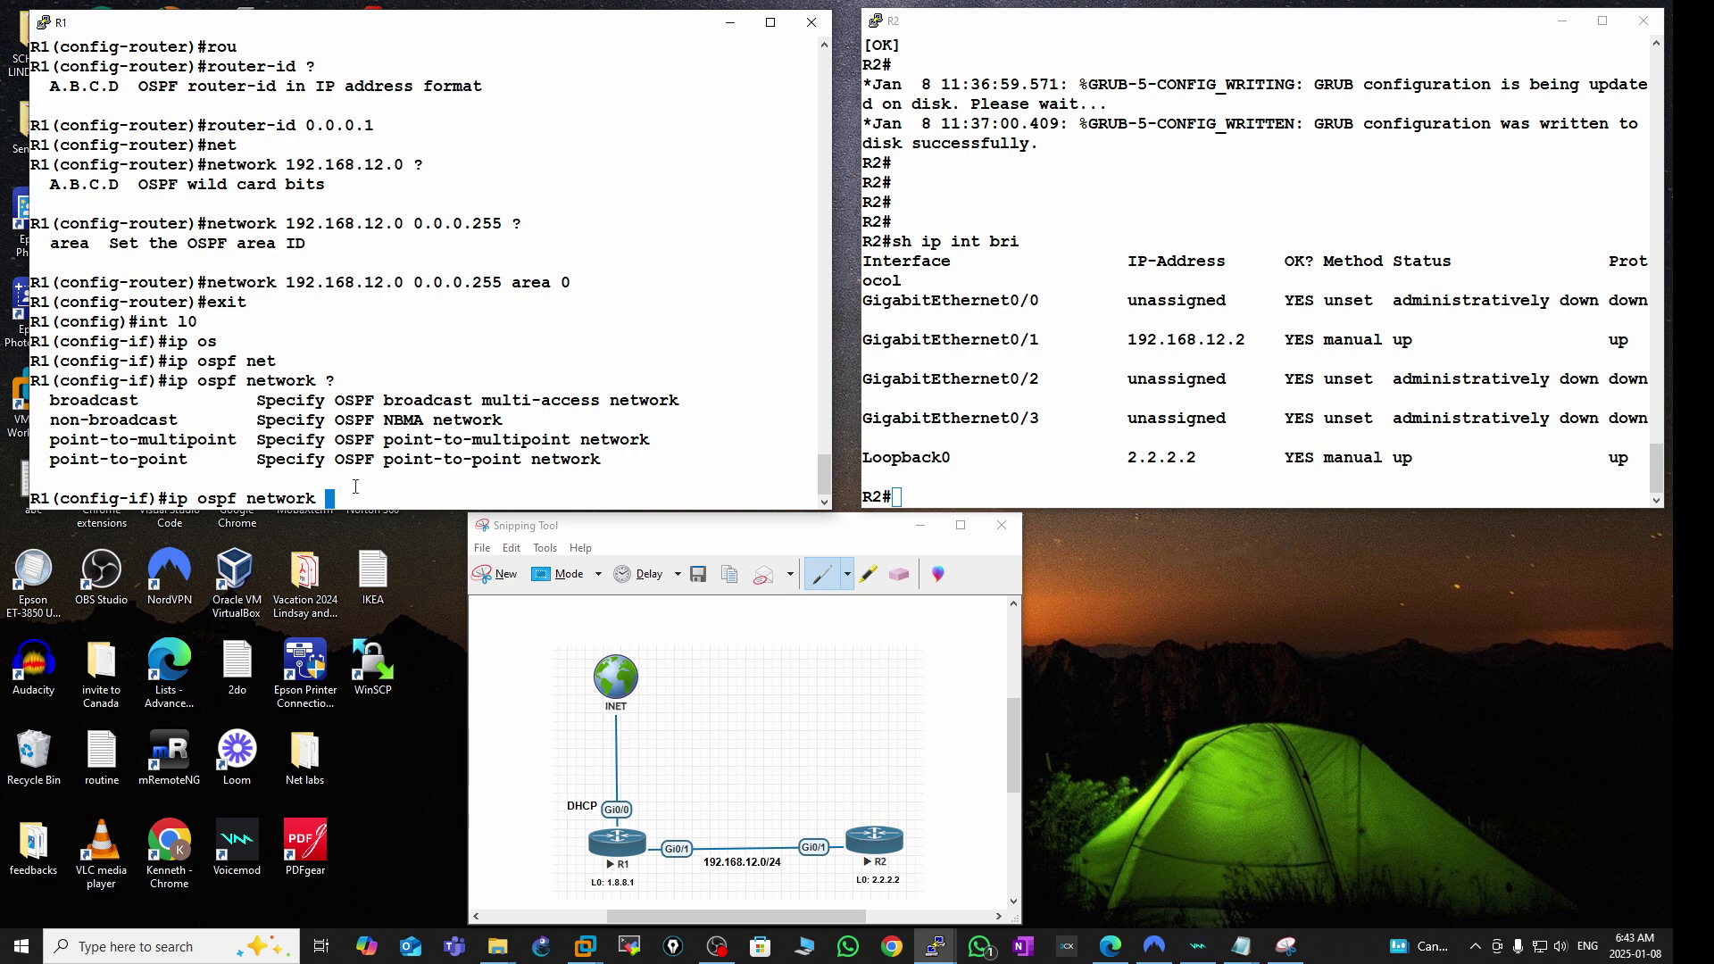
# - Set the OSPF network type of R1's loopback l0 interface to point-to-point
pyautogui.write('poi')
pyautogui.press('Tab')
pyautogui.write('po')
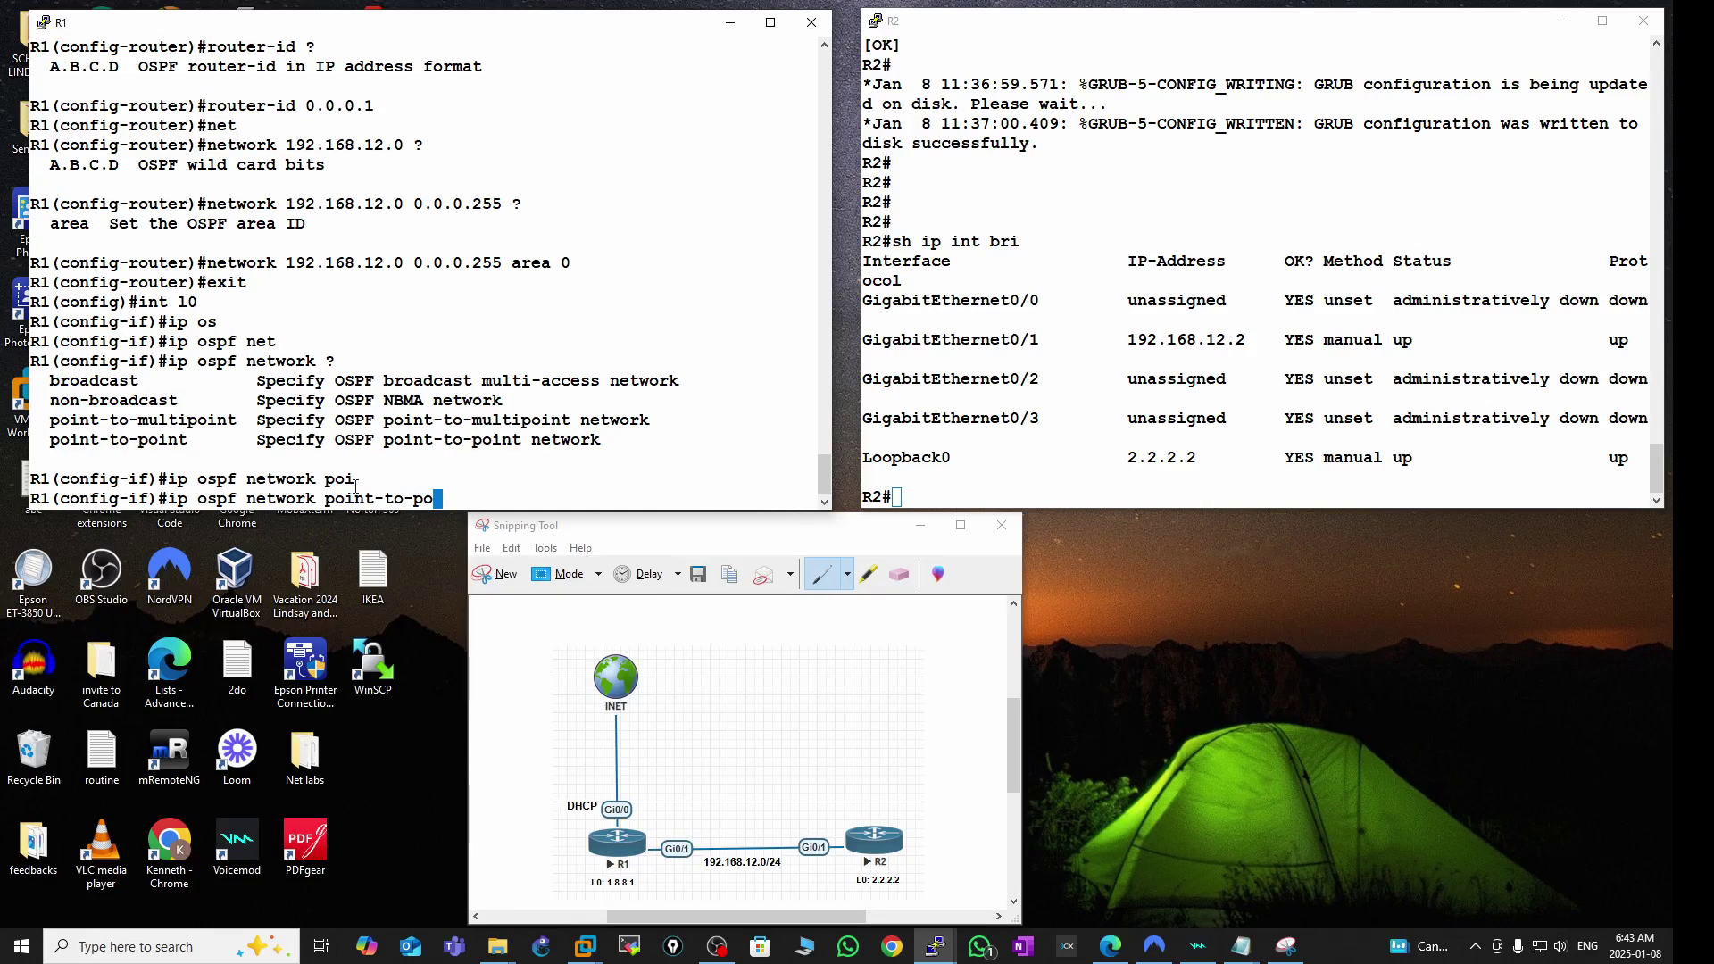
pyautogui.press('Tab')
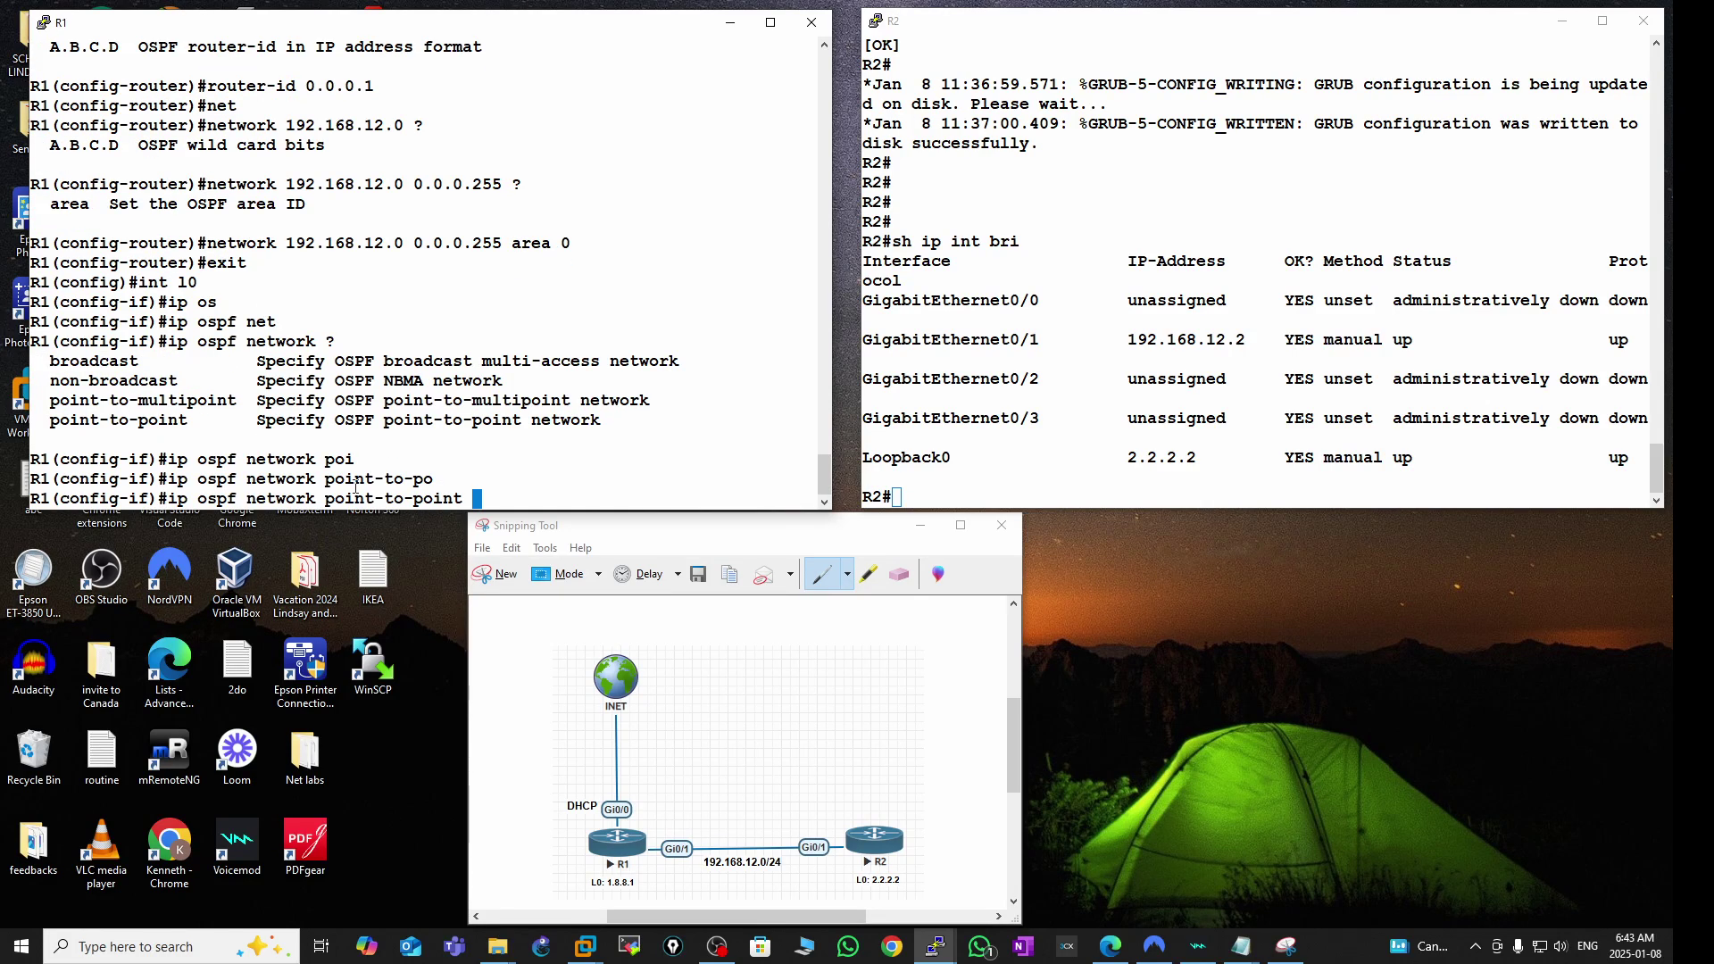
pyautogui.press('Return')
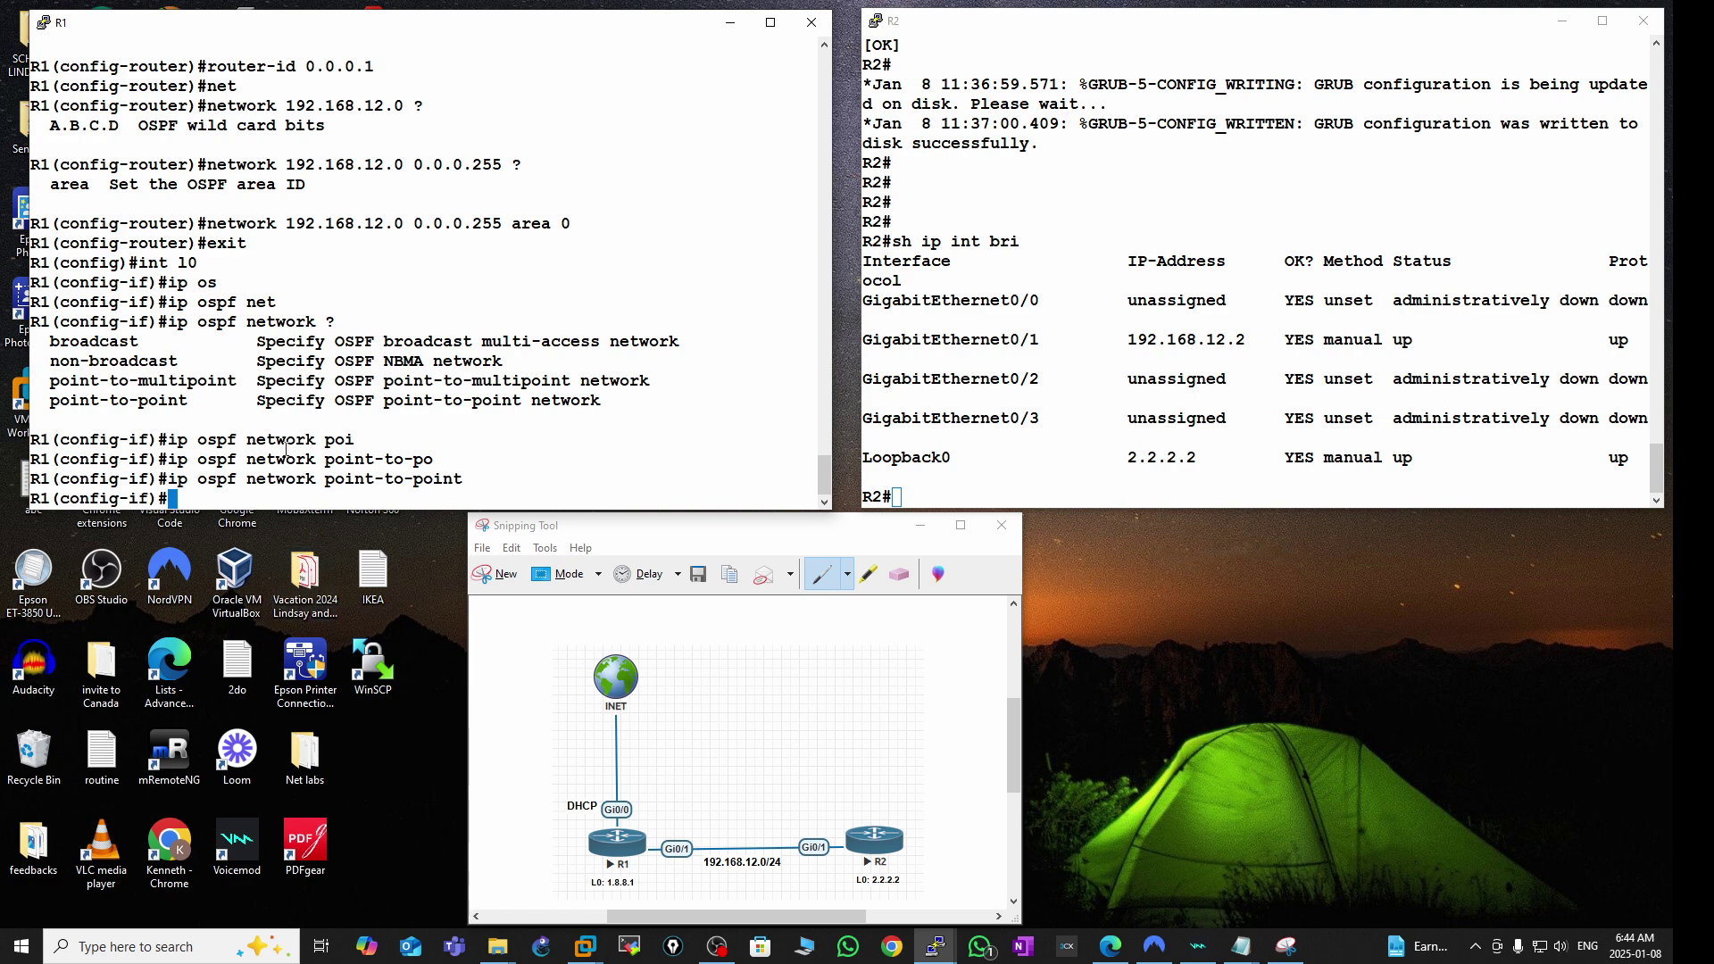
# - Leave interface configuration on R1 and return to the privileged EXEC prompt
pyautogui.hotkey('ctrl', 'z')
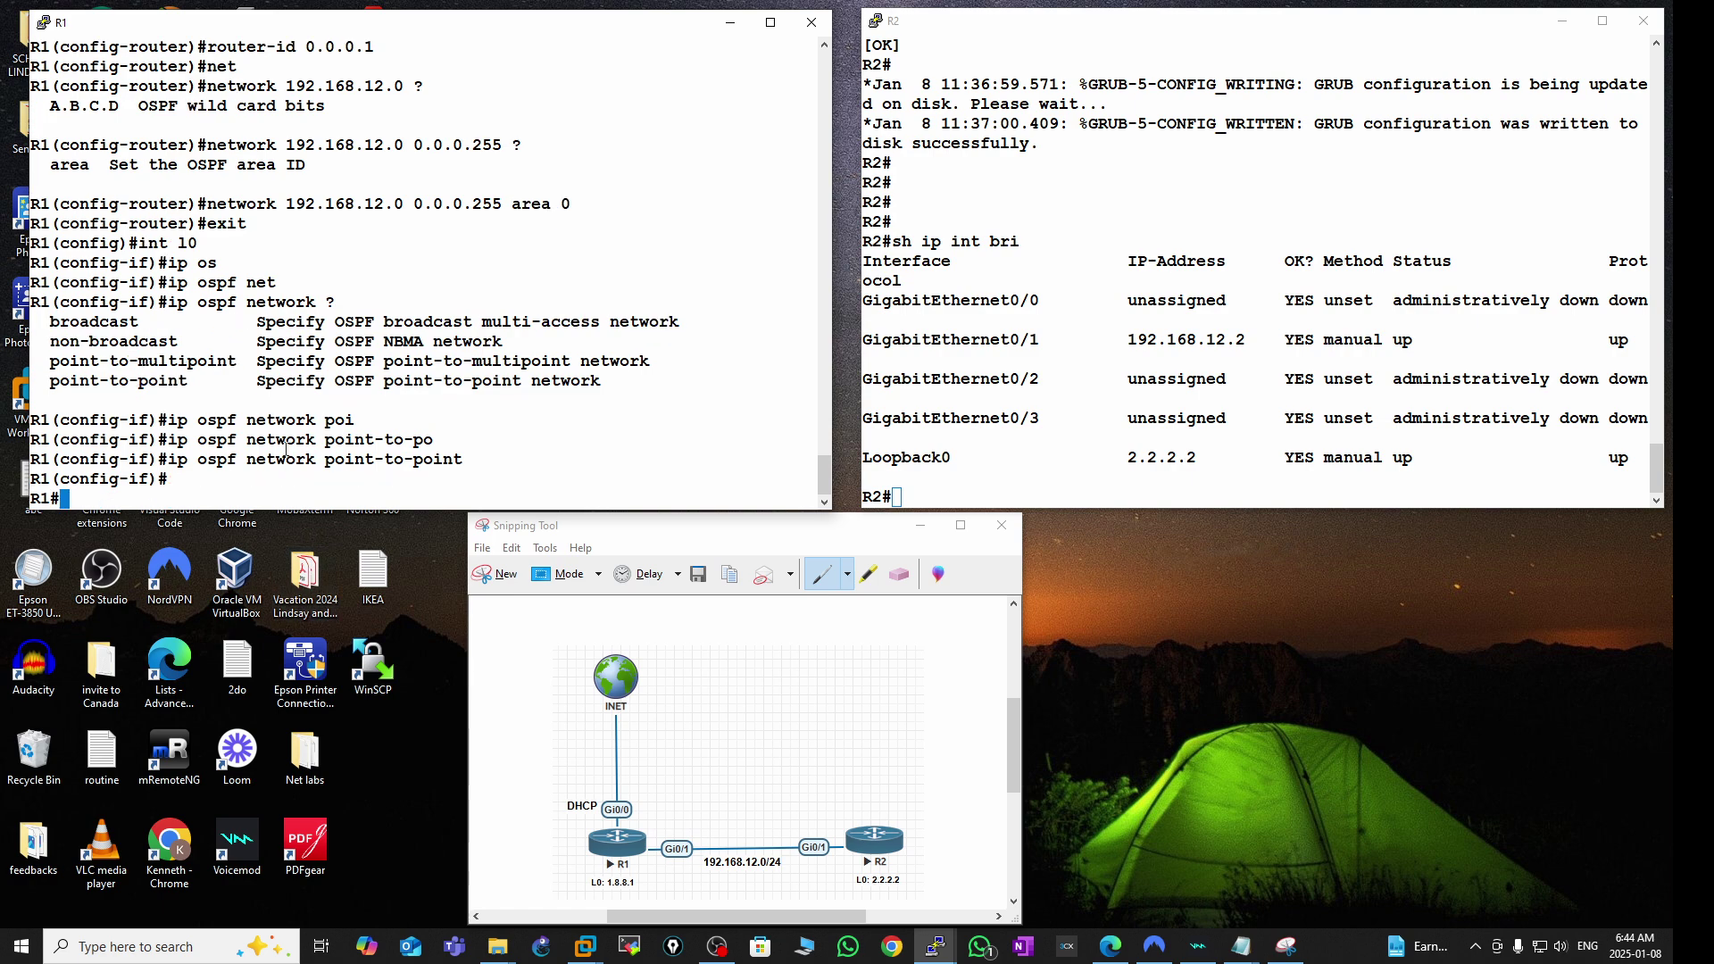
pyautogui.press('Return')
pyautogui.press('Return')
pyautogui.press('Return')
pyautogui.press('Return')
pyautogui.press('Return')
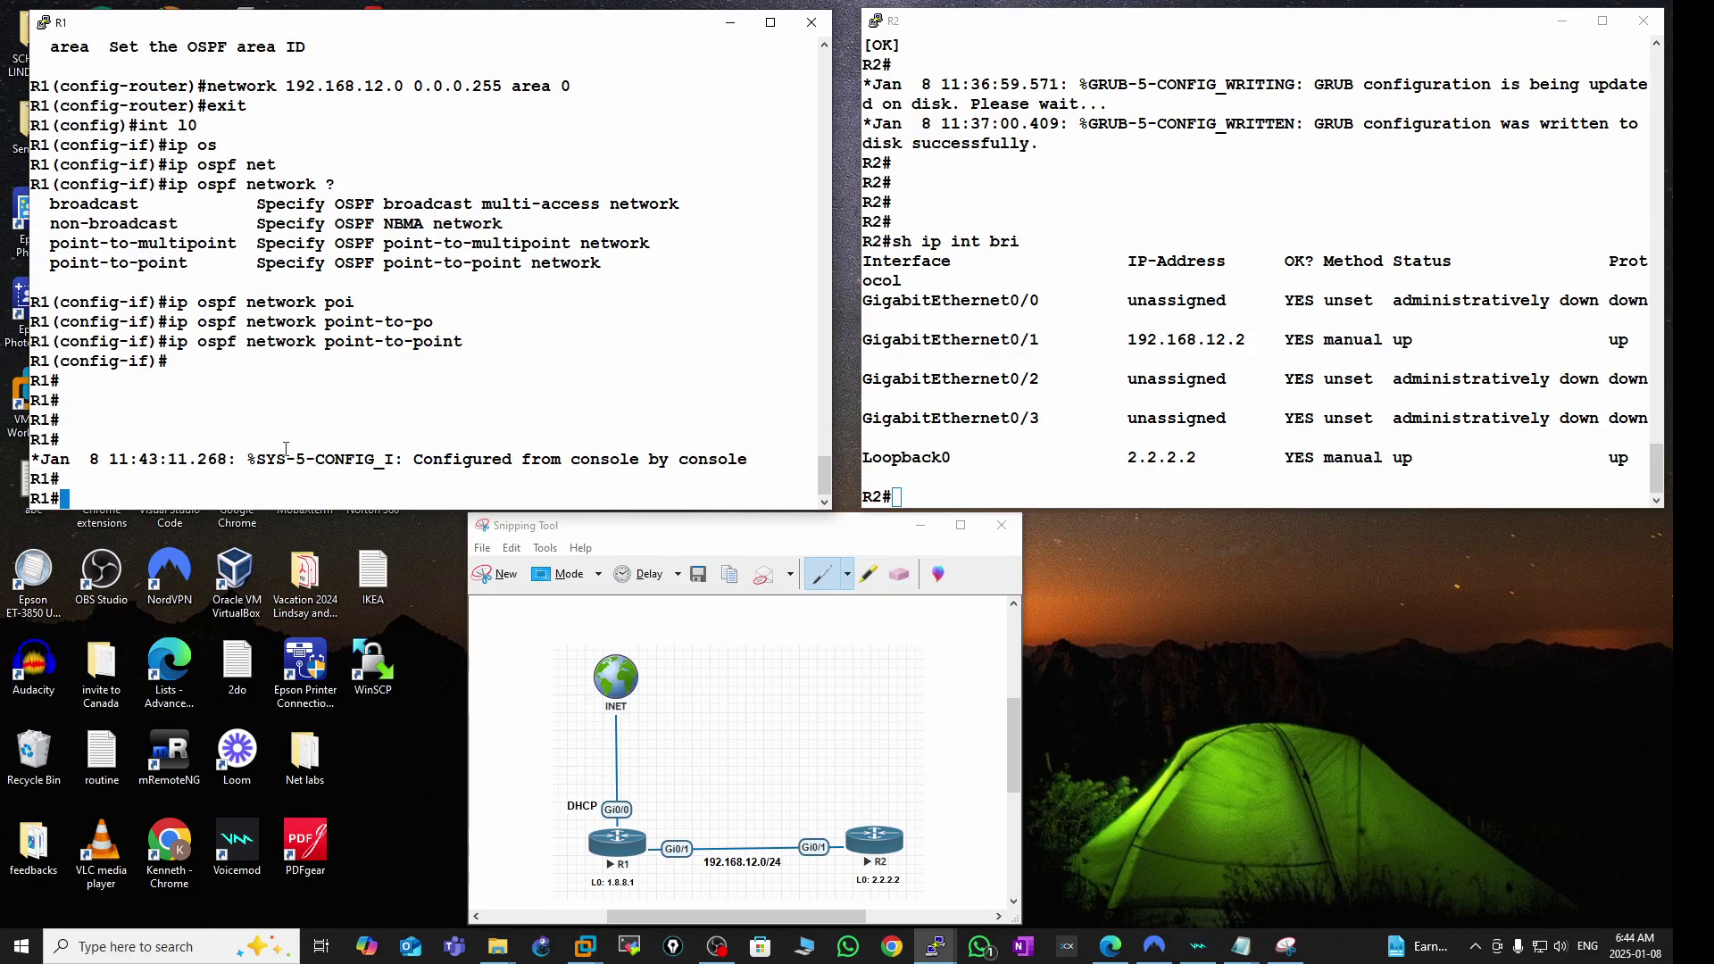
pyautogui.press('Return')
pyautogui.press('Return')
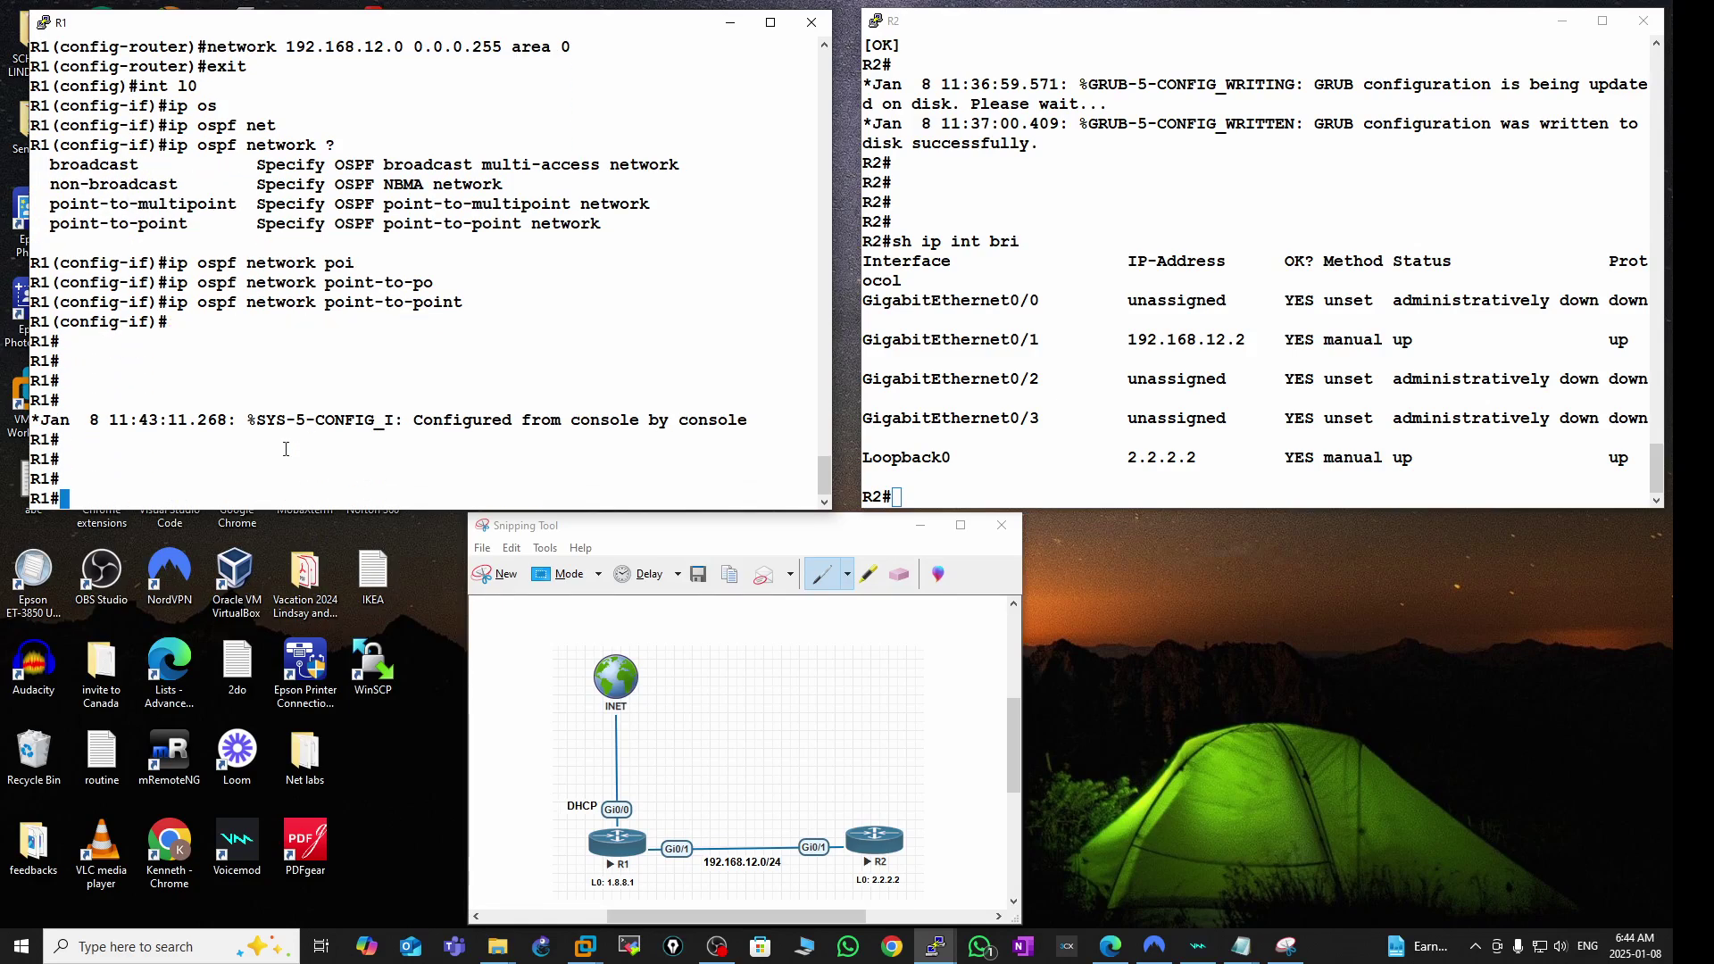
# - List the available options of the show ip ospf command on R1 with inline help
pyautogui.write('sh ip os')
pyautogui.press('Tab')
pyautogui.write('?')
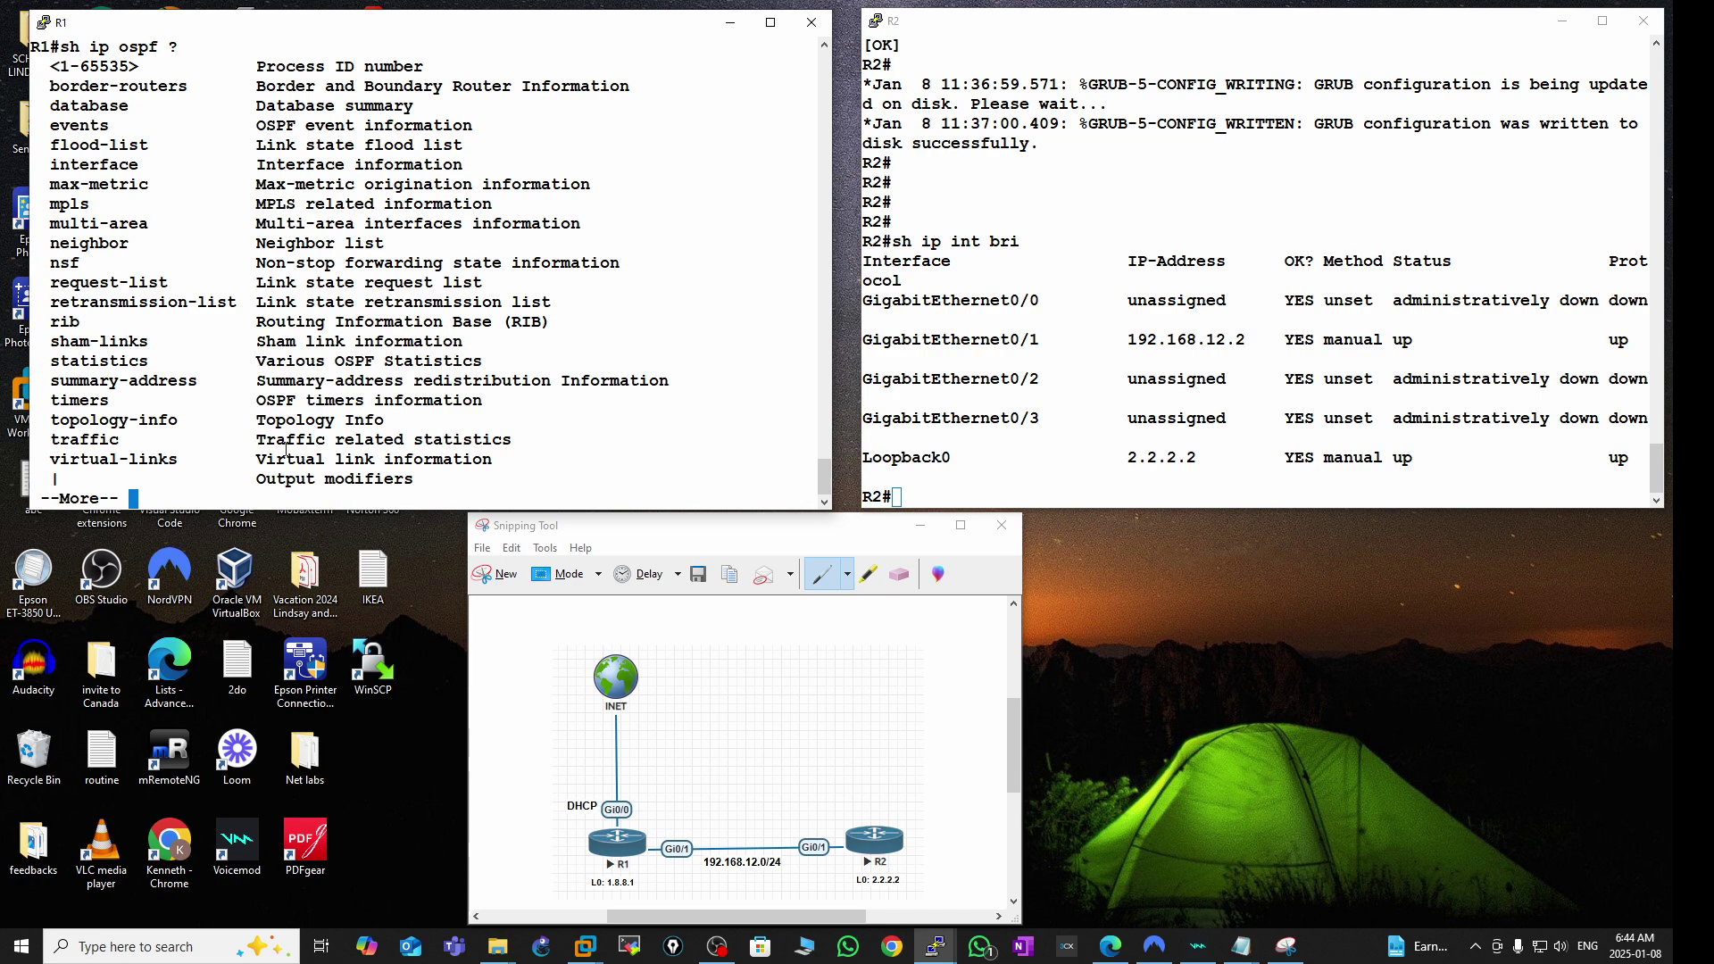
# - Display R1's OSPF neighbor table with show ip ospf neighbor
pyautogui.write('nei')
pyautogui.press('Tab')
pyautogui.press('BackSpace')
pyautogui.press('BackSpace')
pyautogui.press('BackSpace')
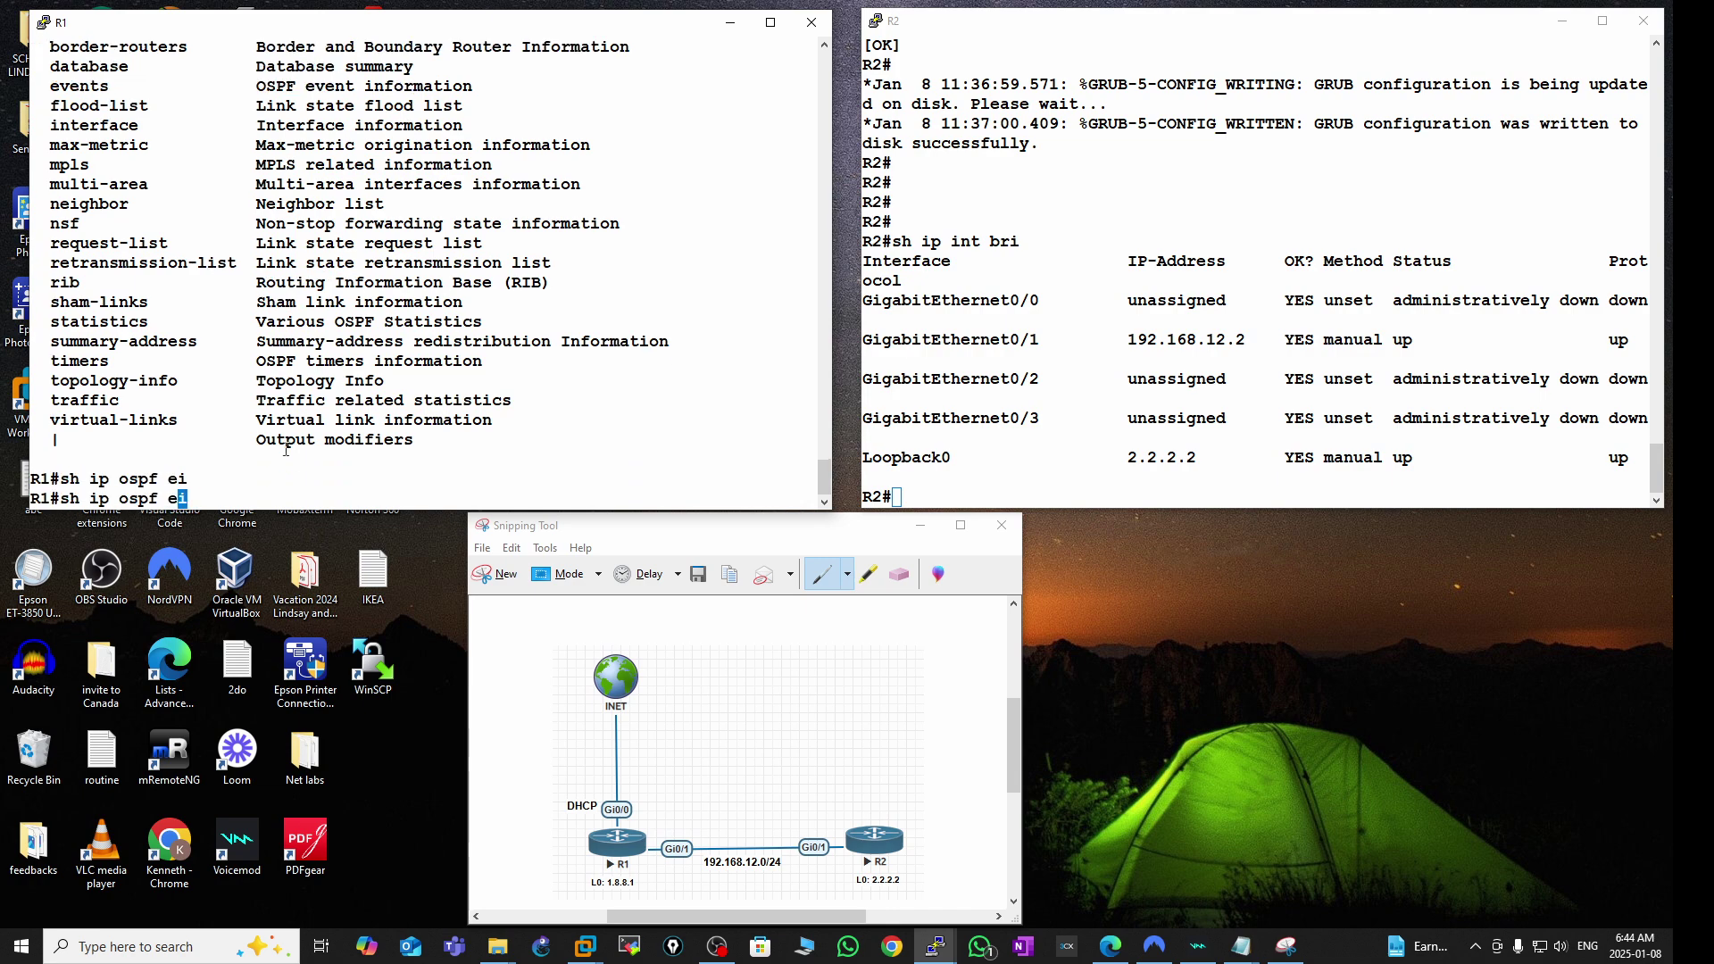
pyautogui.press('BackSpace')
pyautogui.press('BackSpace')
pyautogui.press('BackSpace')
pyautogui.press('BackSpace')
pyautogui.write('os')
pyautogui.press('Tab')
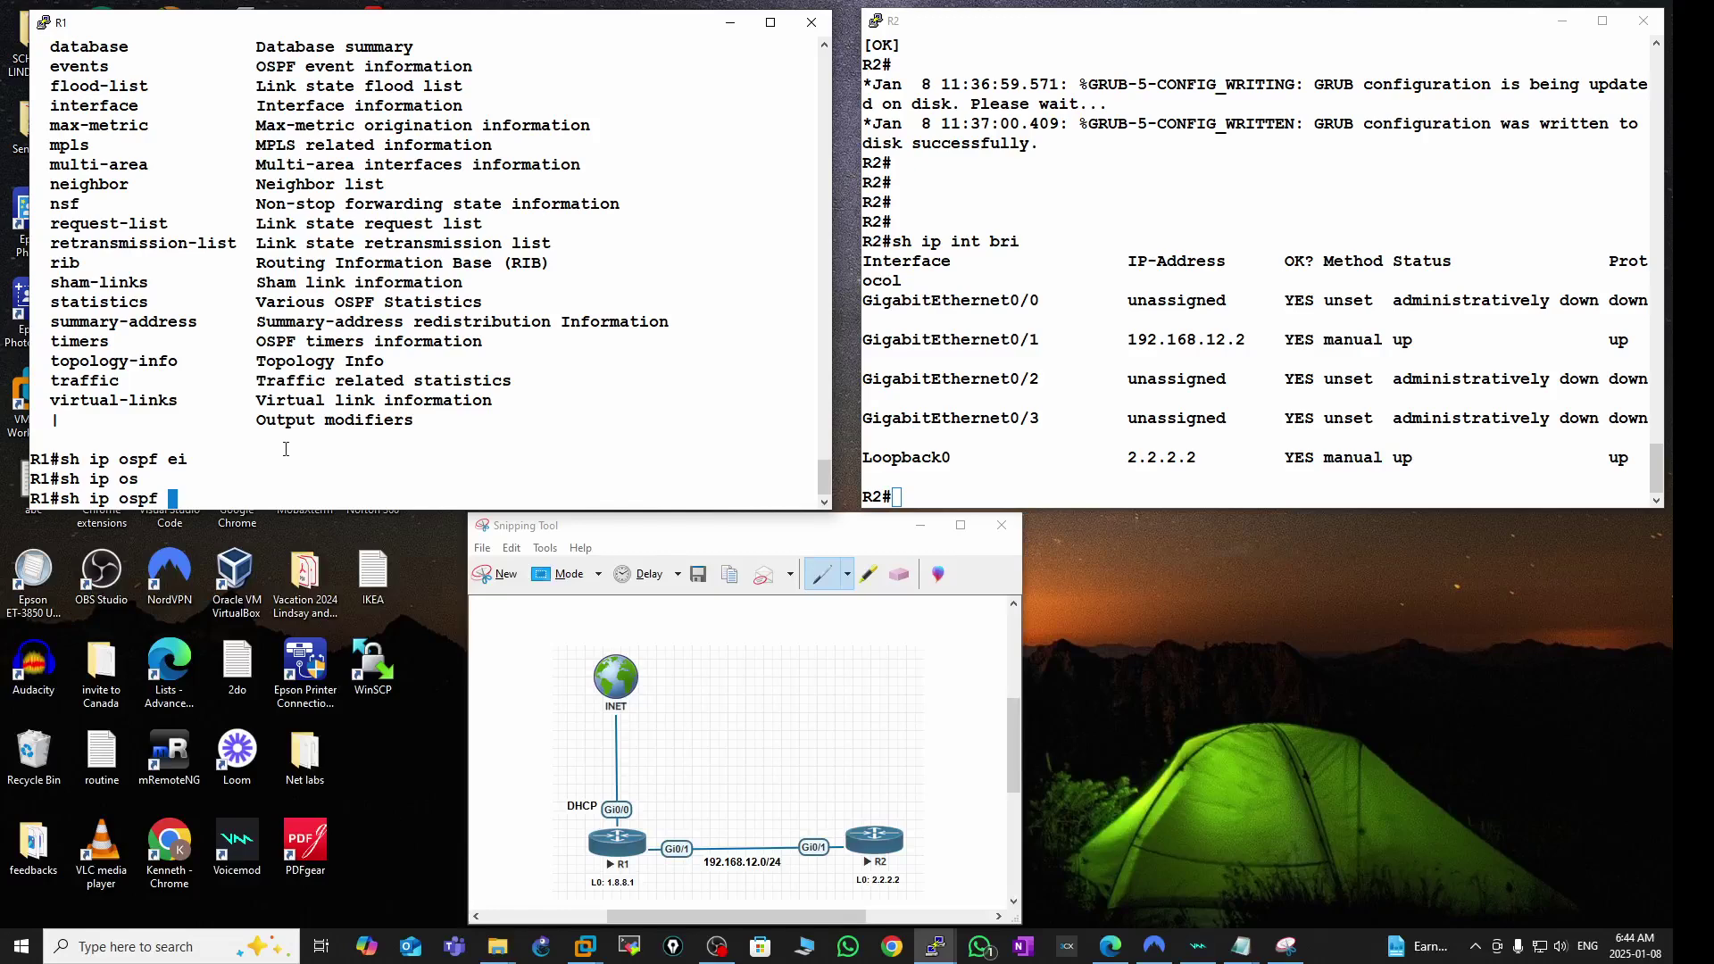
pyautogui.write('nei')
pyautogui.press('Tab')
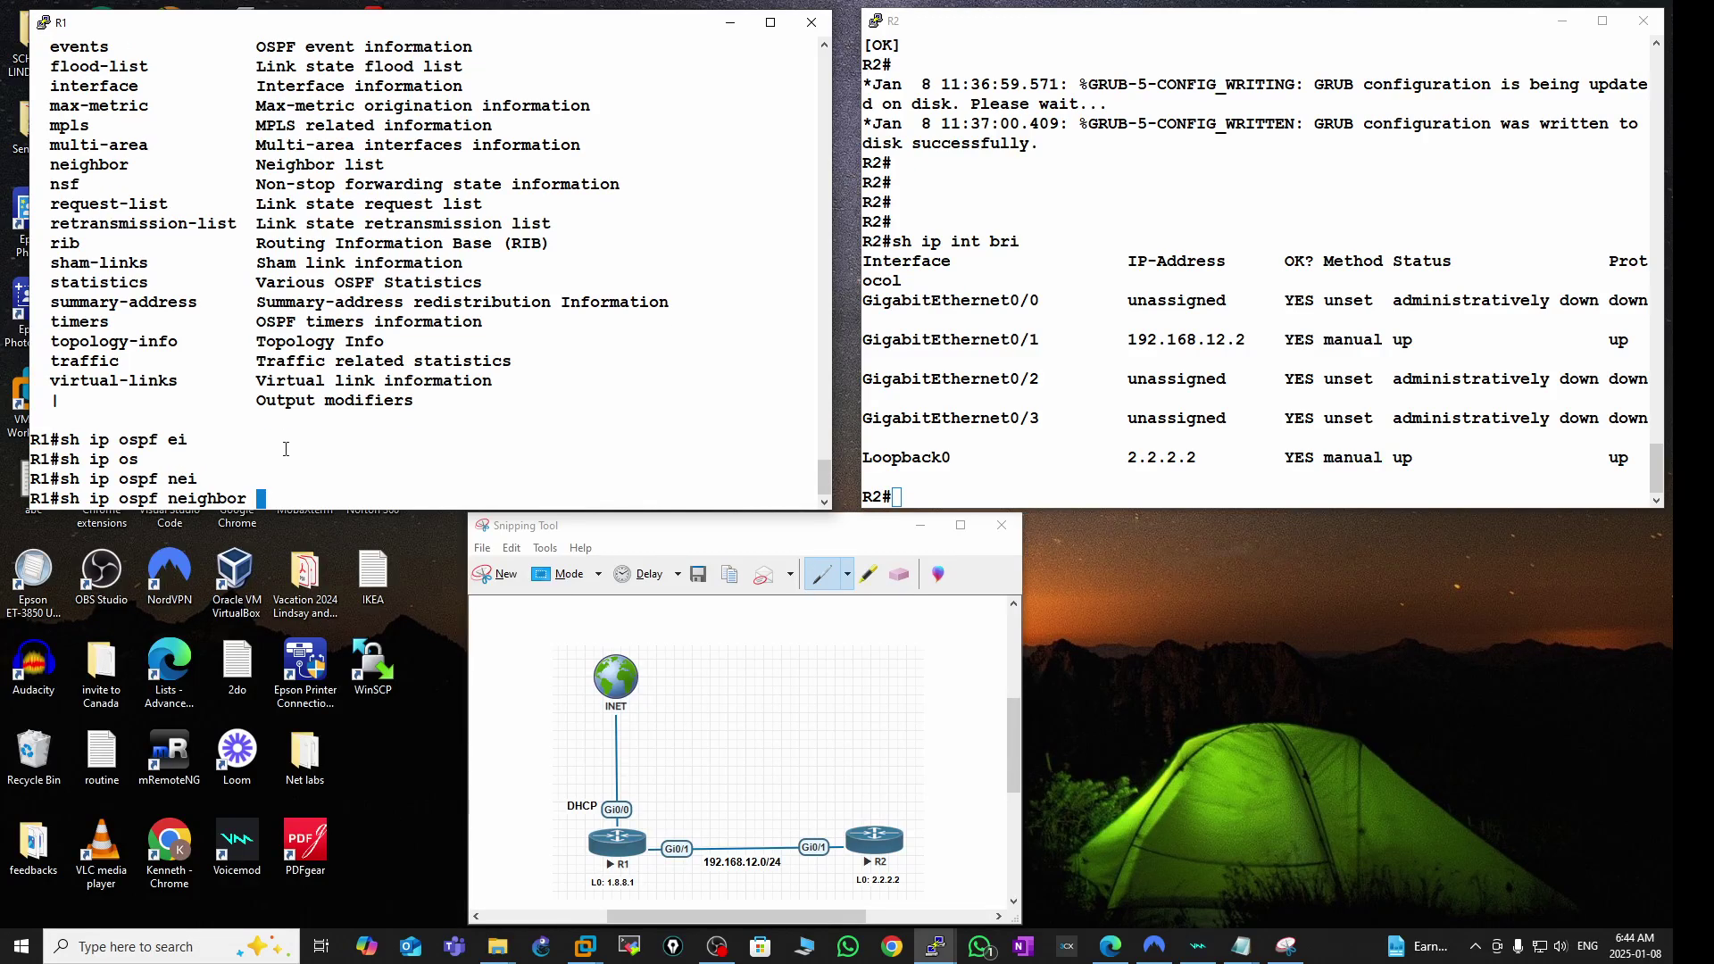
pyautogui.press('Return')
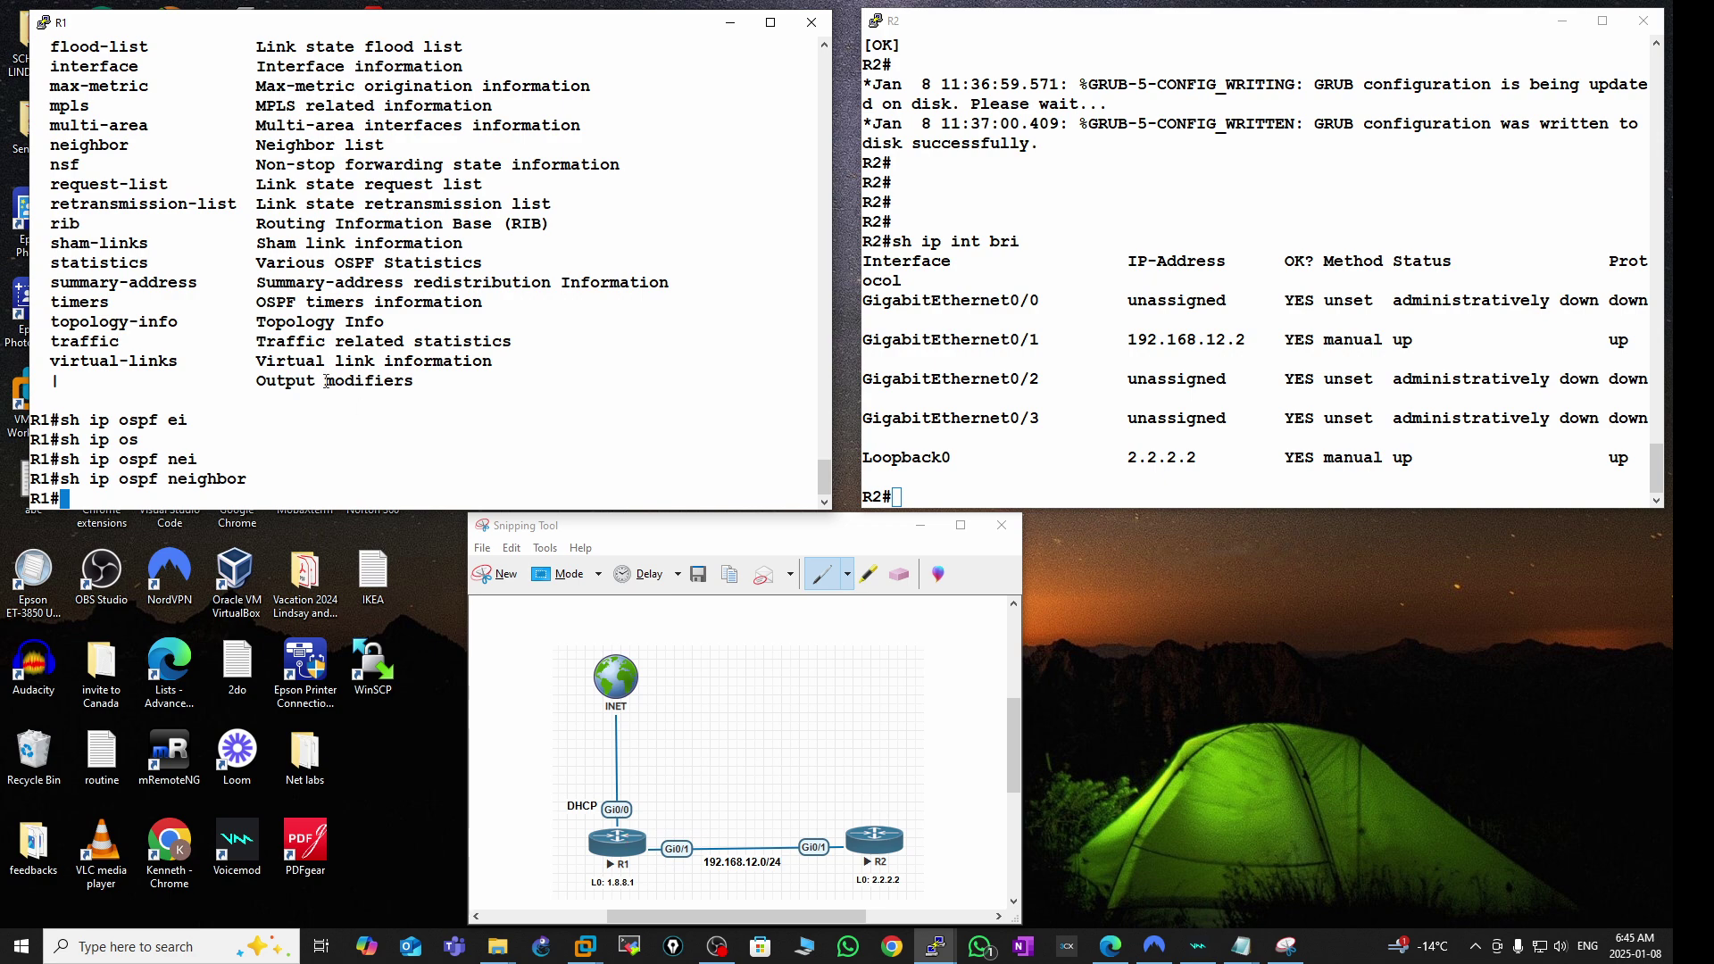
# - Display the OSPF details of interface g0/1 on R1 with show ip ospf interface
pyautogui.press('Return')
pyautogui.press('Return')
pyautogui.press('Return')
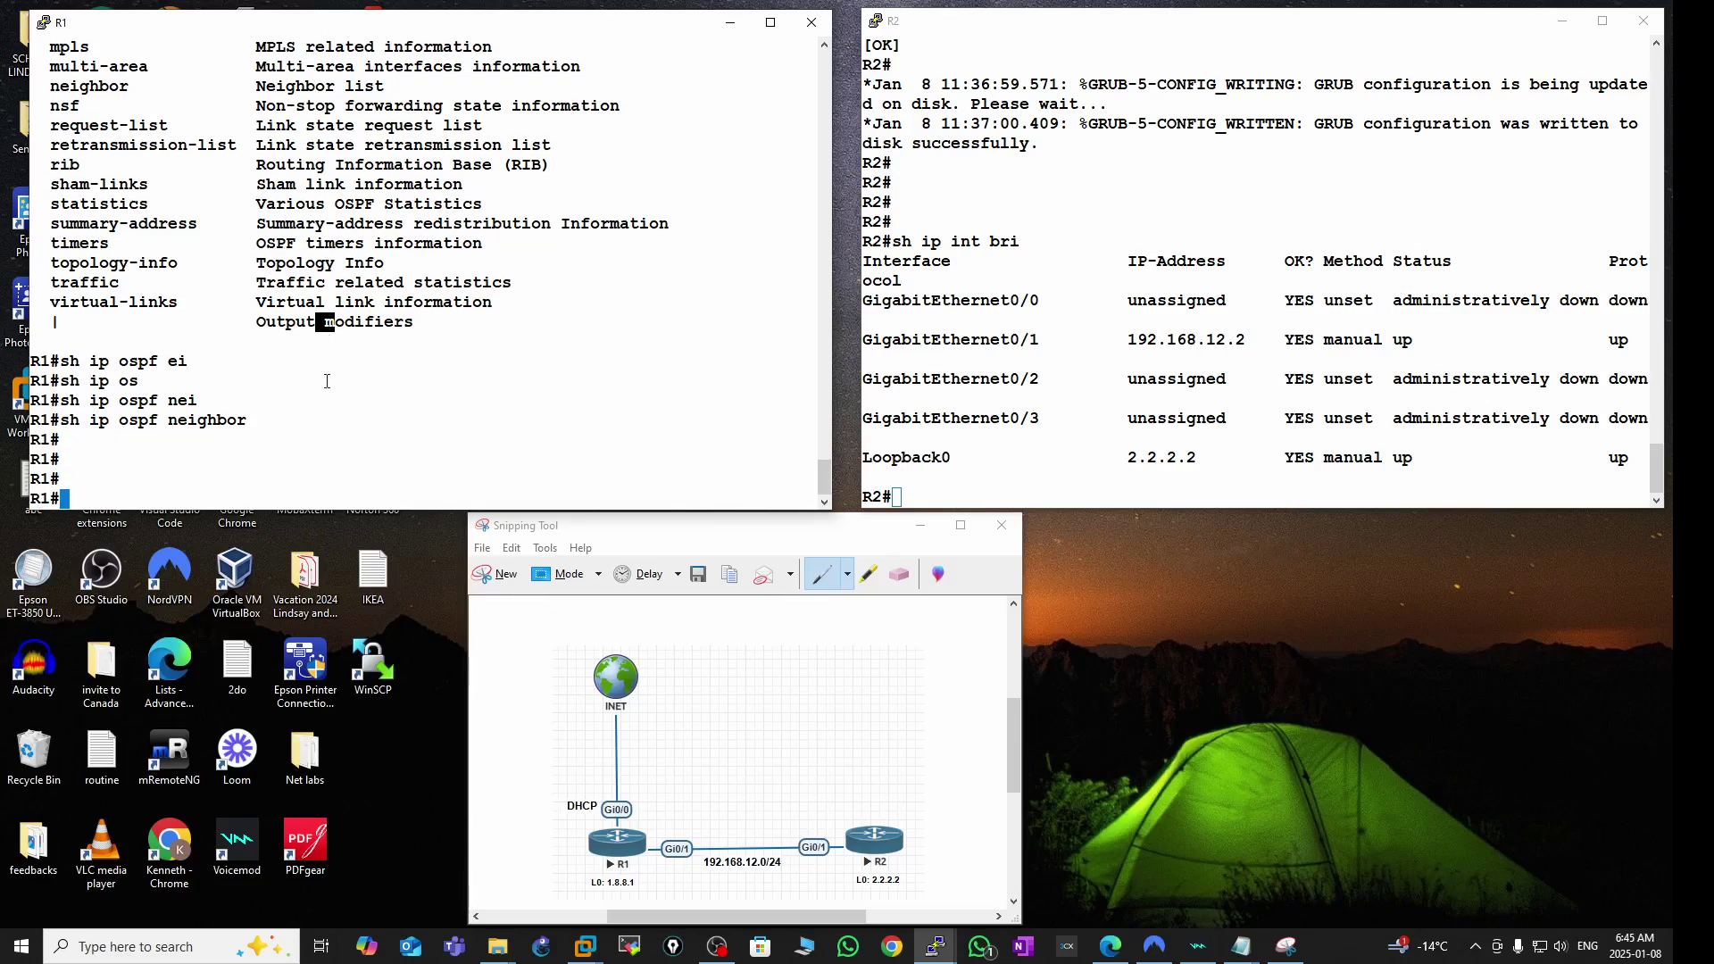
pyautogui.write('sh ip')
pyautogui.press('Tab')
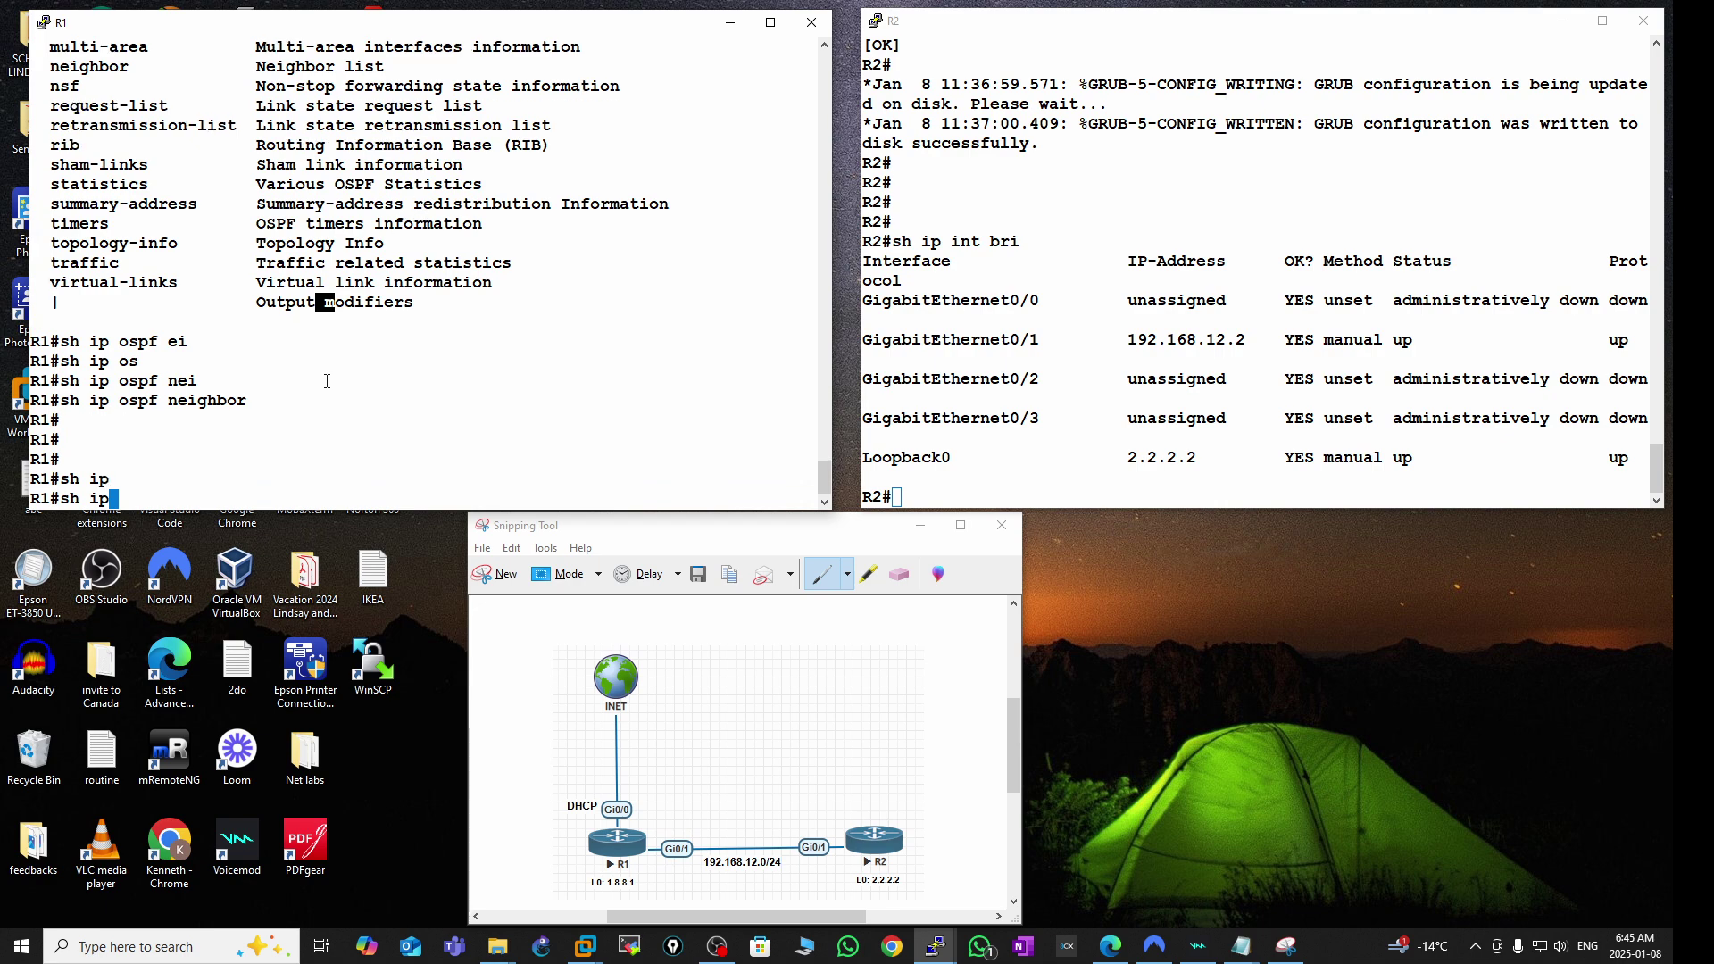
pyautogui.write('os')
pyautogui.press('Tab')
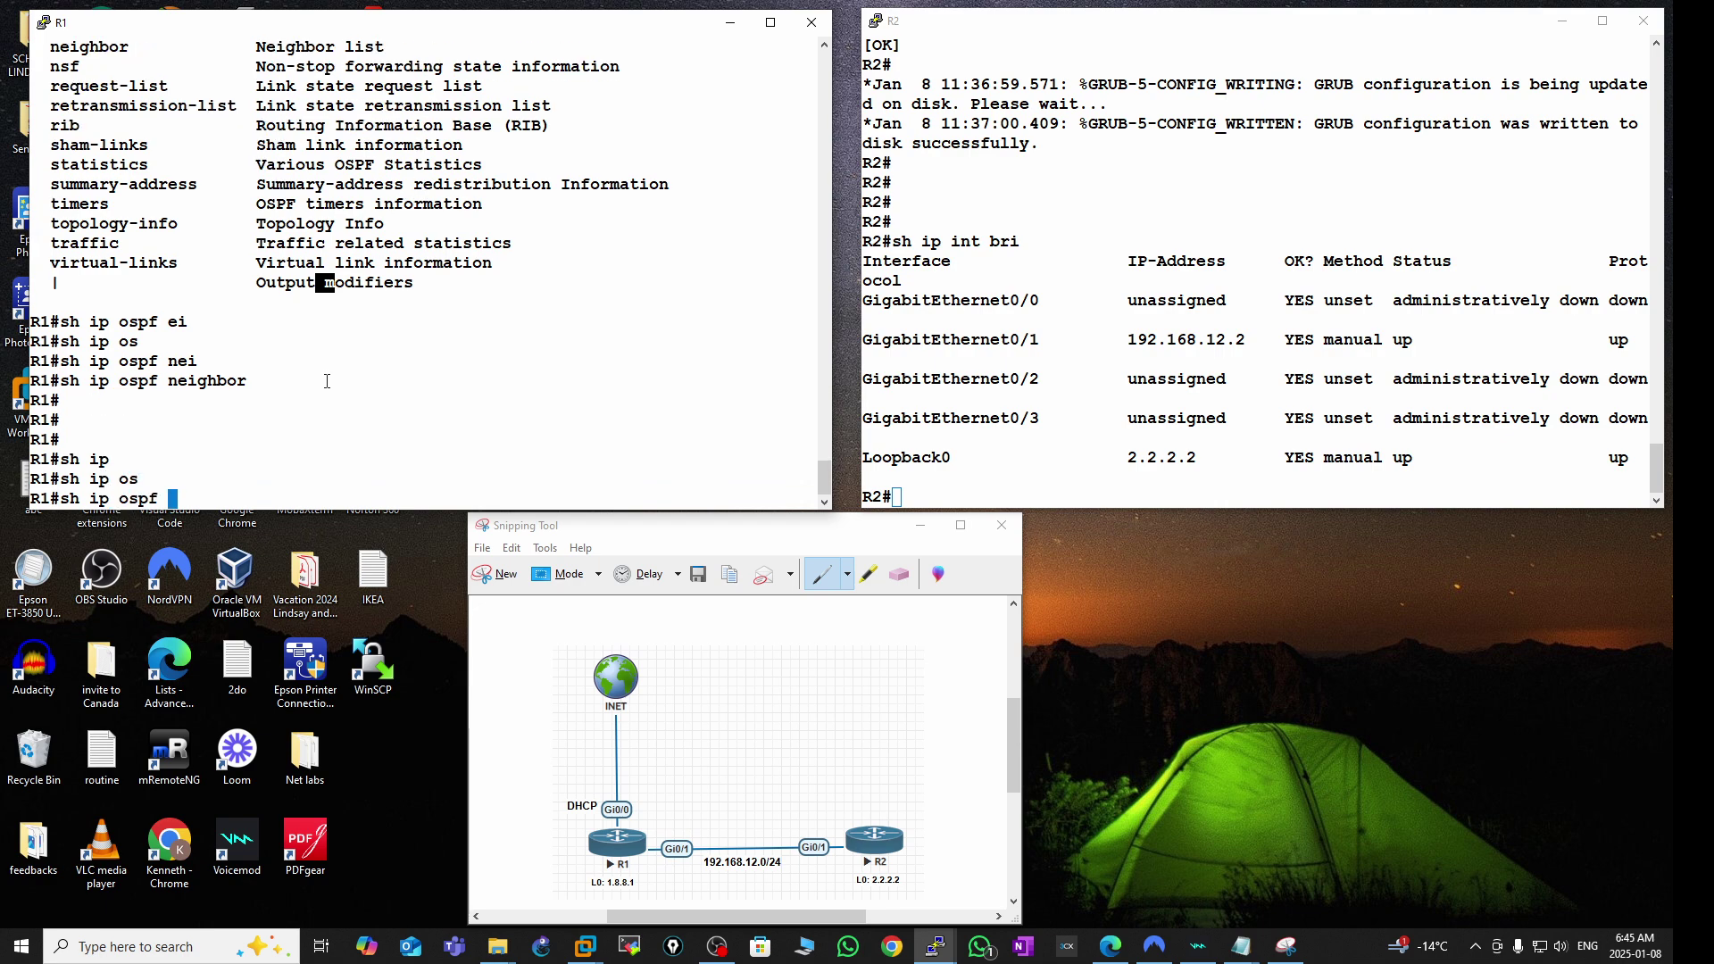
pyautogui.write('in')
pyautogui.press('Tab')
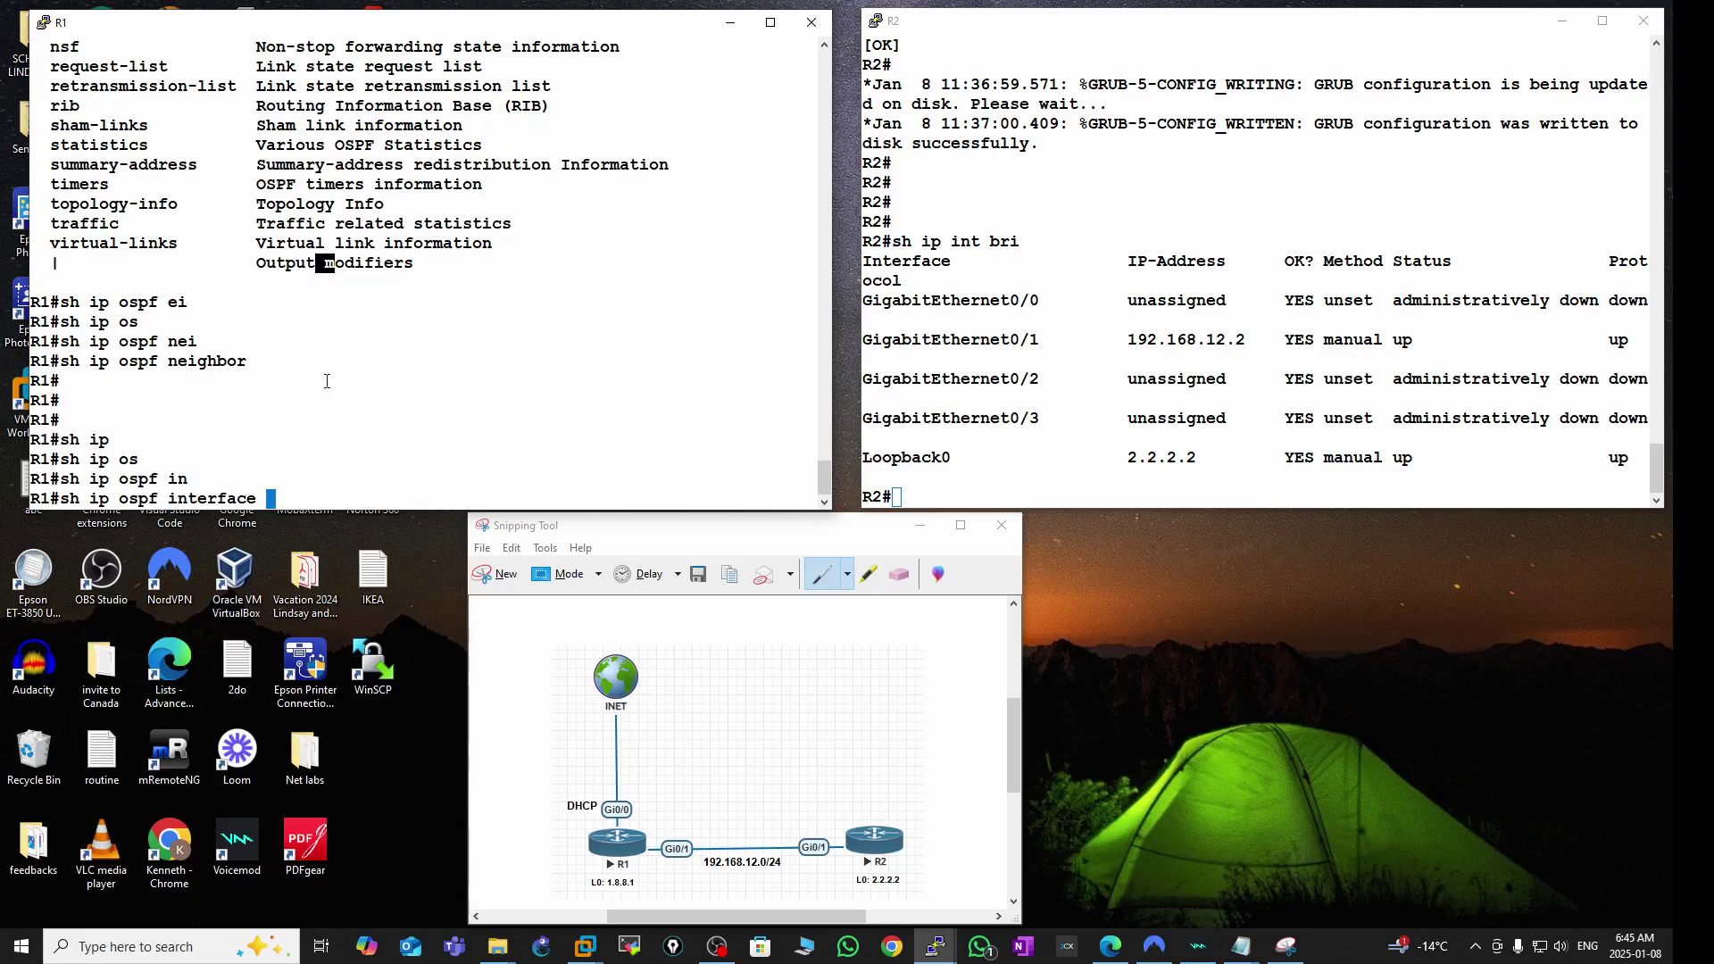
pyautogui.write('g0/1')
pyautogui.press('Return')
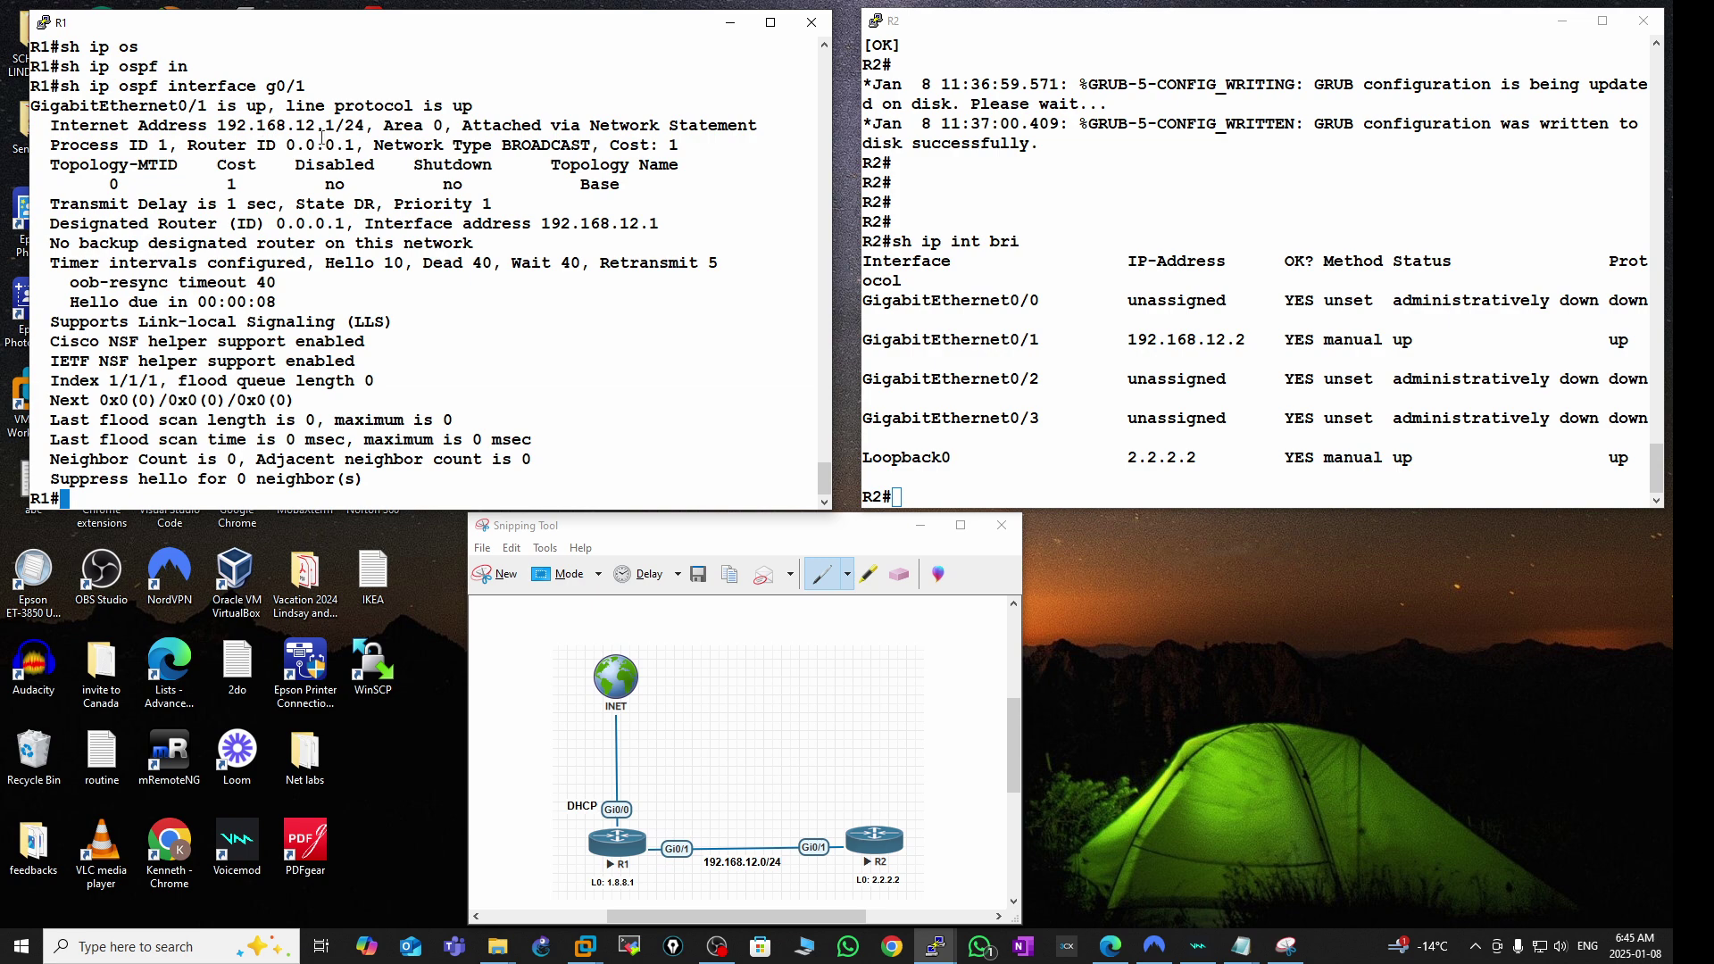
# - Examine the network type, cost, designated router and the hello, dead, wait and retransmit timers in R1's g0/1 OSPF output
pyautogui.doubleClick(531, 146)
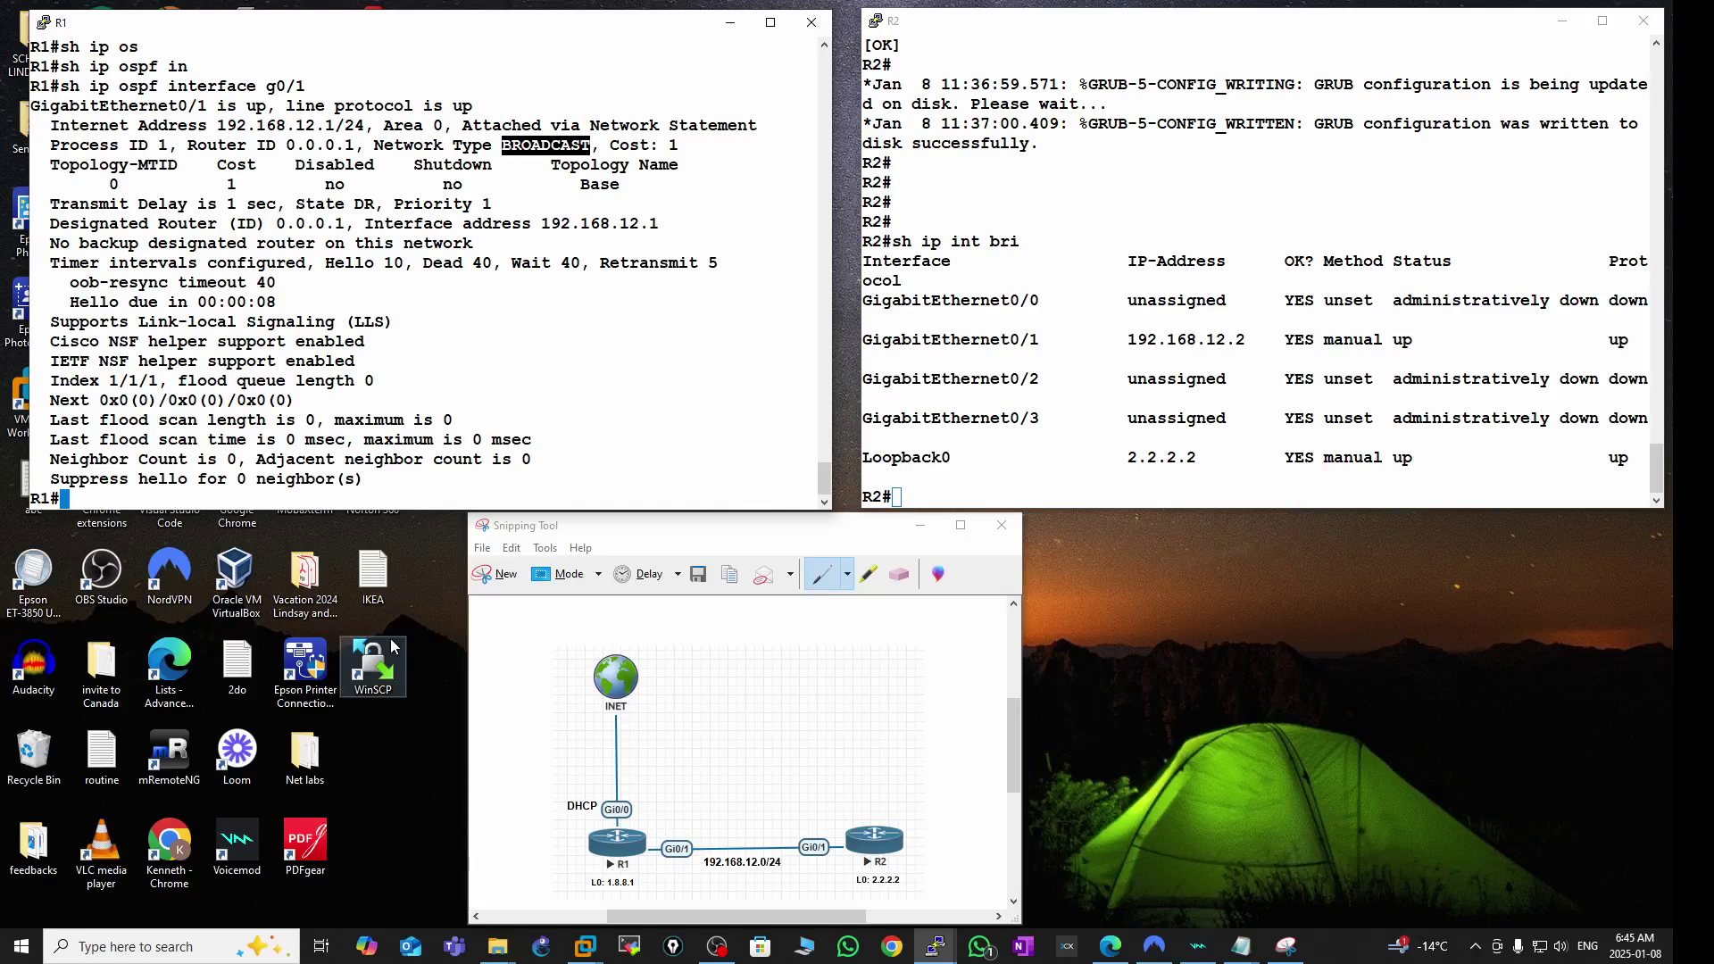
pyautogui.doubleClick(674, 145)
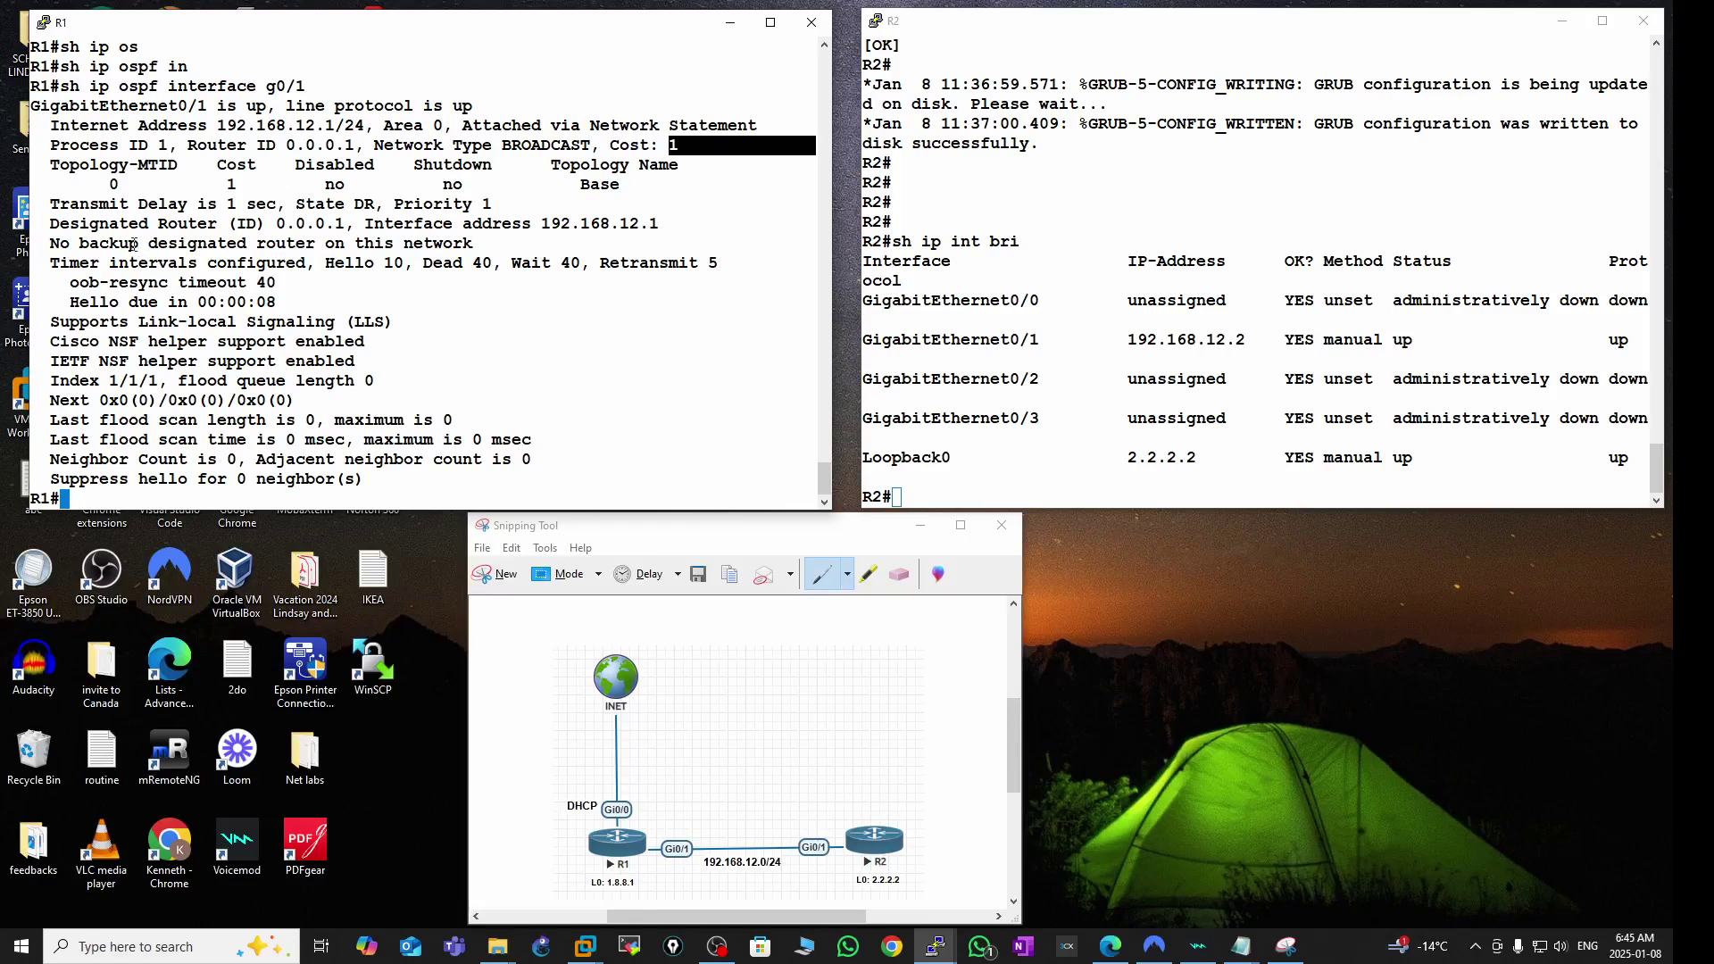
pyautogui.moveTo(64, 221); pyautogui.dragTo(360, 225)
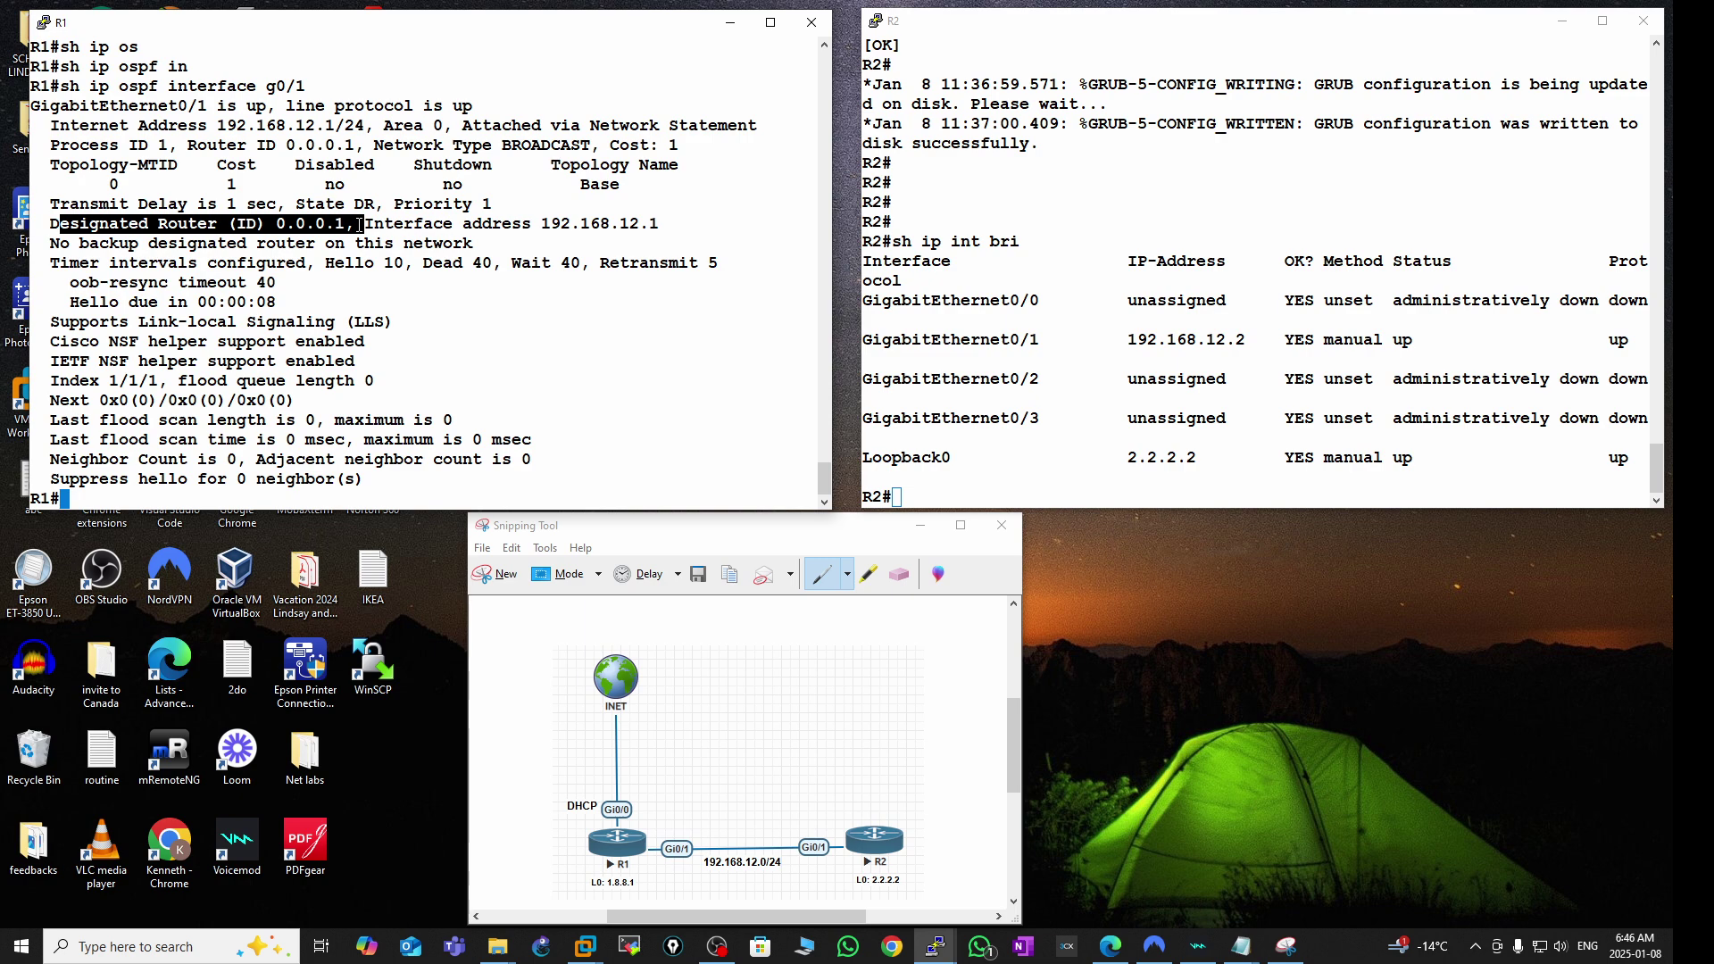
pyautogui.click(442, 362)
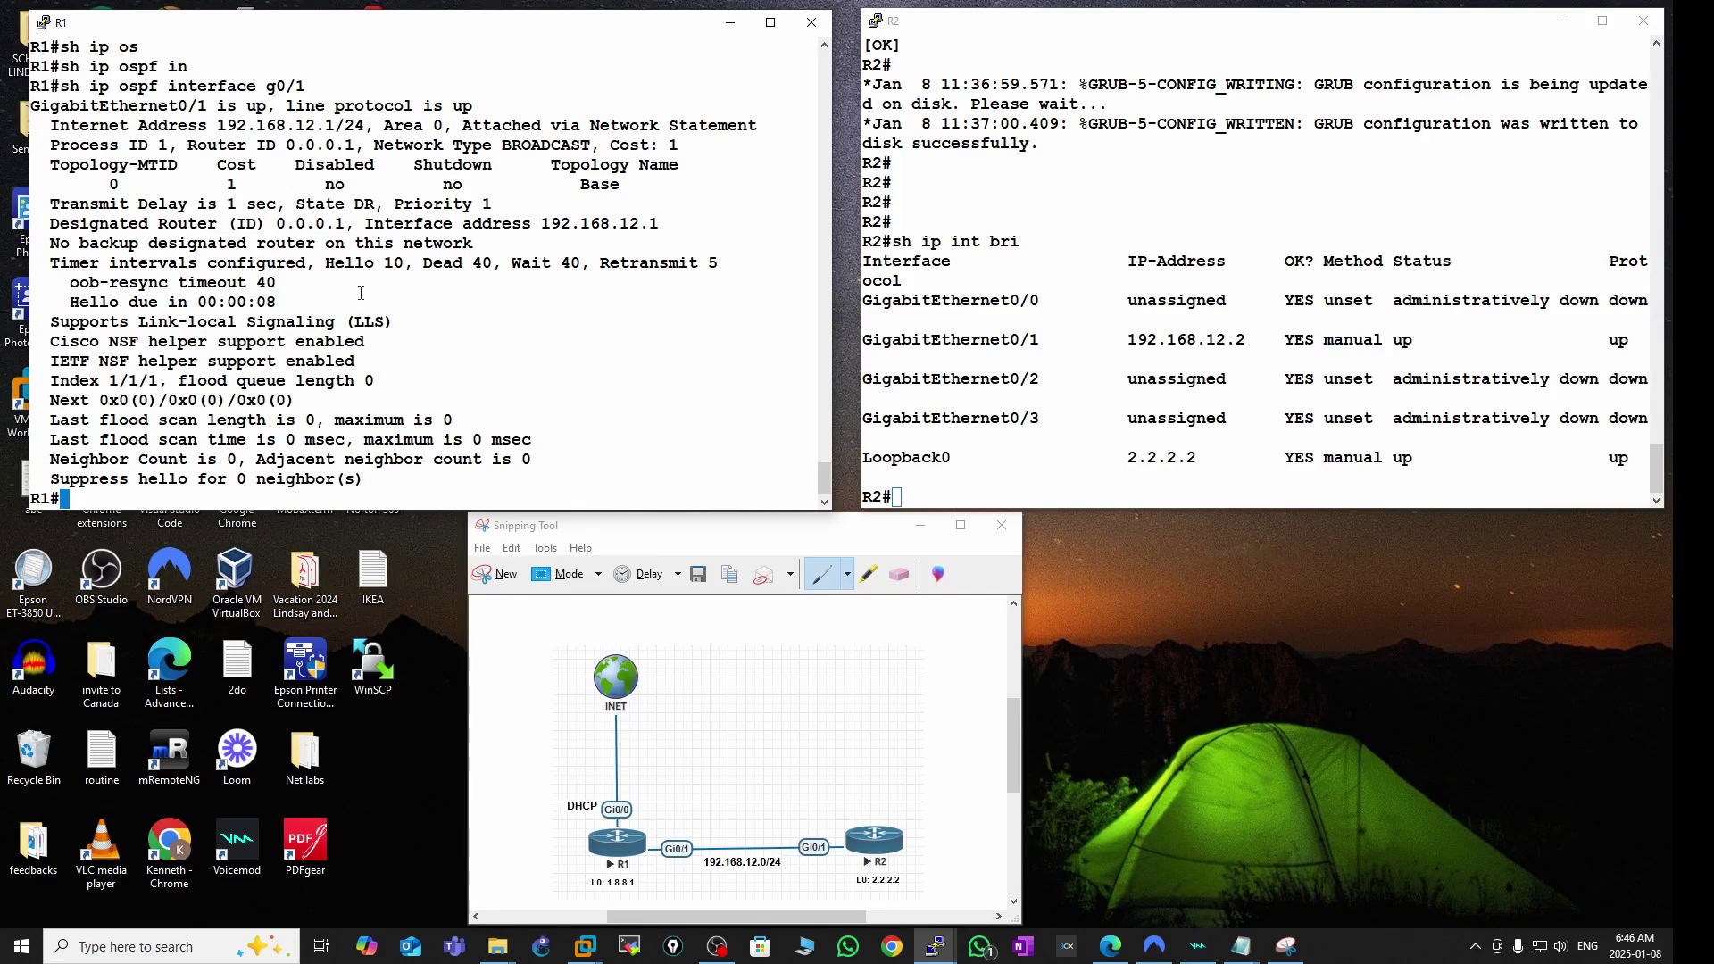
pyautogui.moveTo(331, 264); pyautogui.dragTo(403, 263)
pyautogui.moveTo(425, 264); pyautogui.dragTo(498, 263)
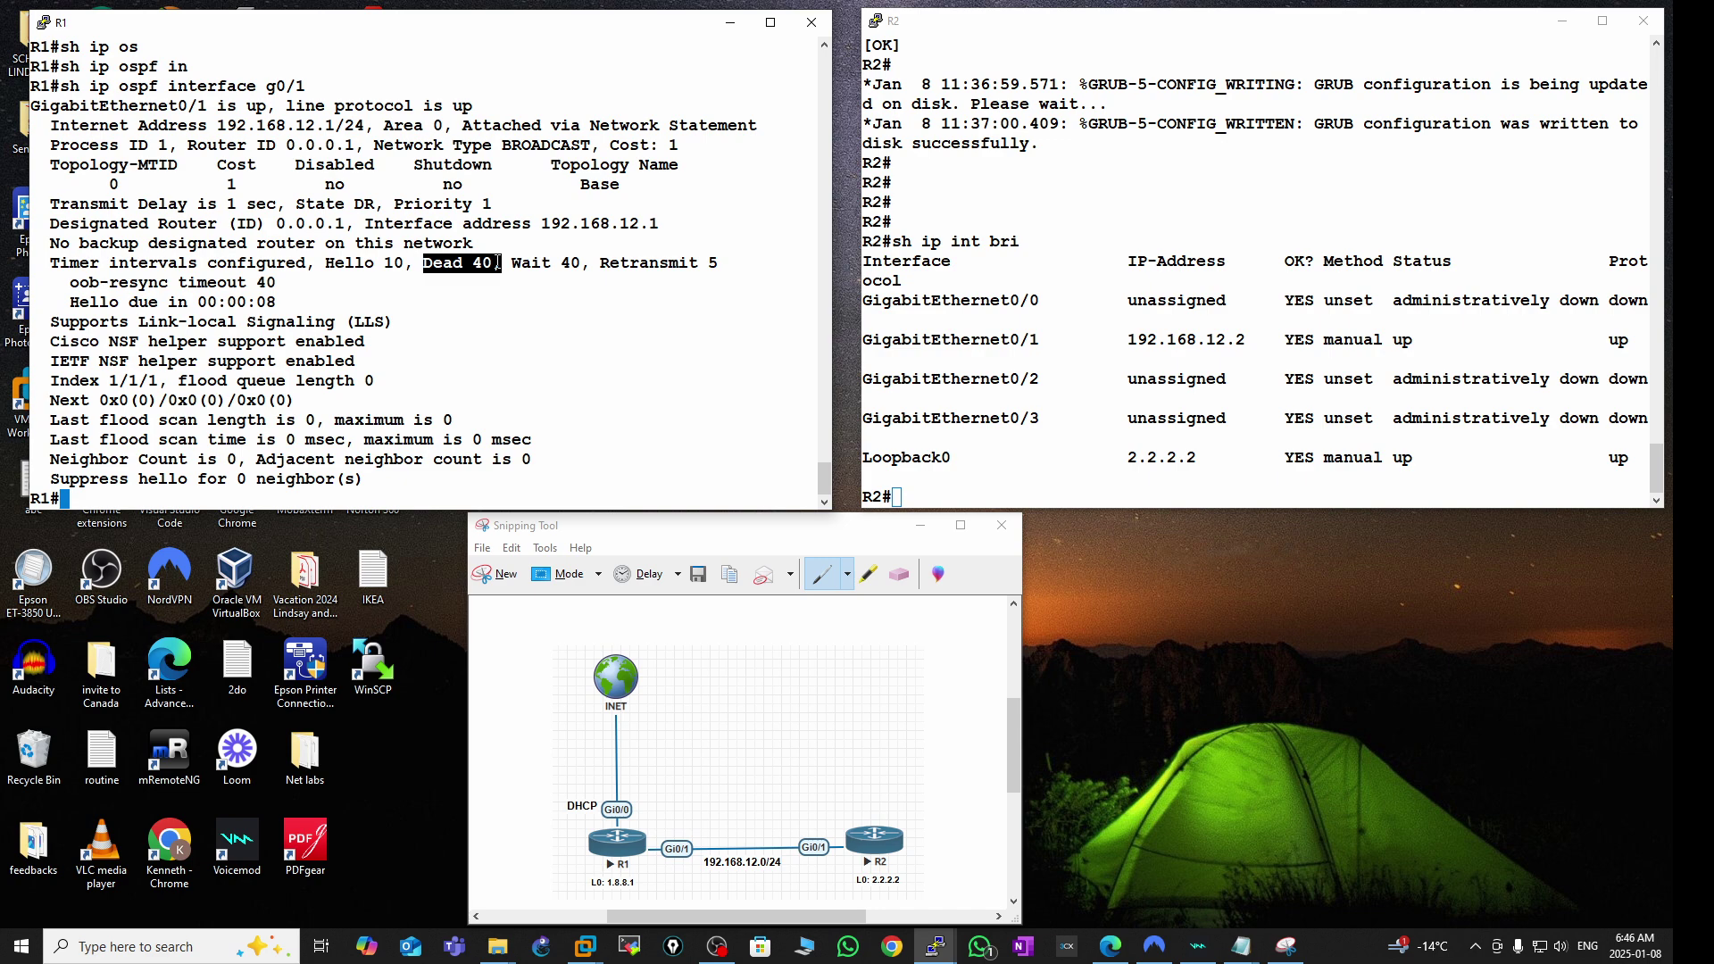
pyautogui.moveTo(512, 262); pyautogui.dragTo(580, 261)
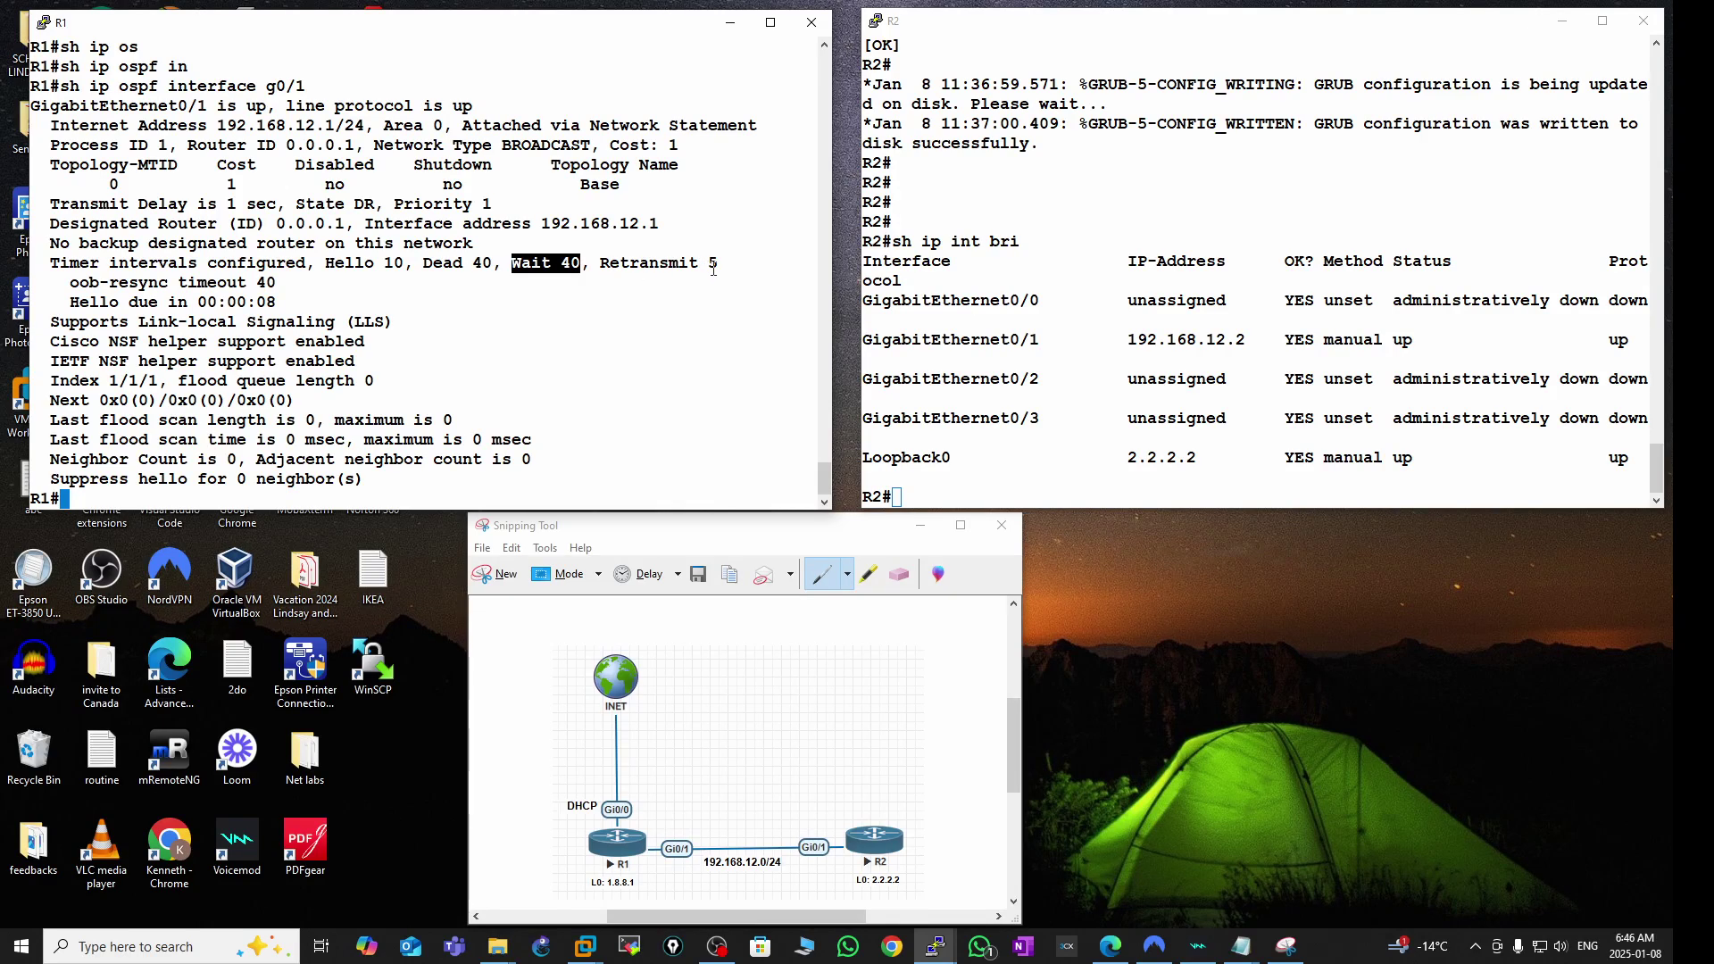
pyautogui.moveTo(724, 262); pyautogui.dragTo(605, 261)
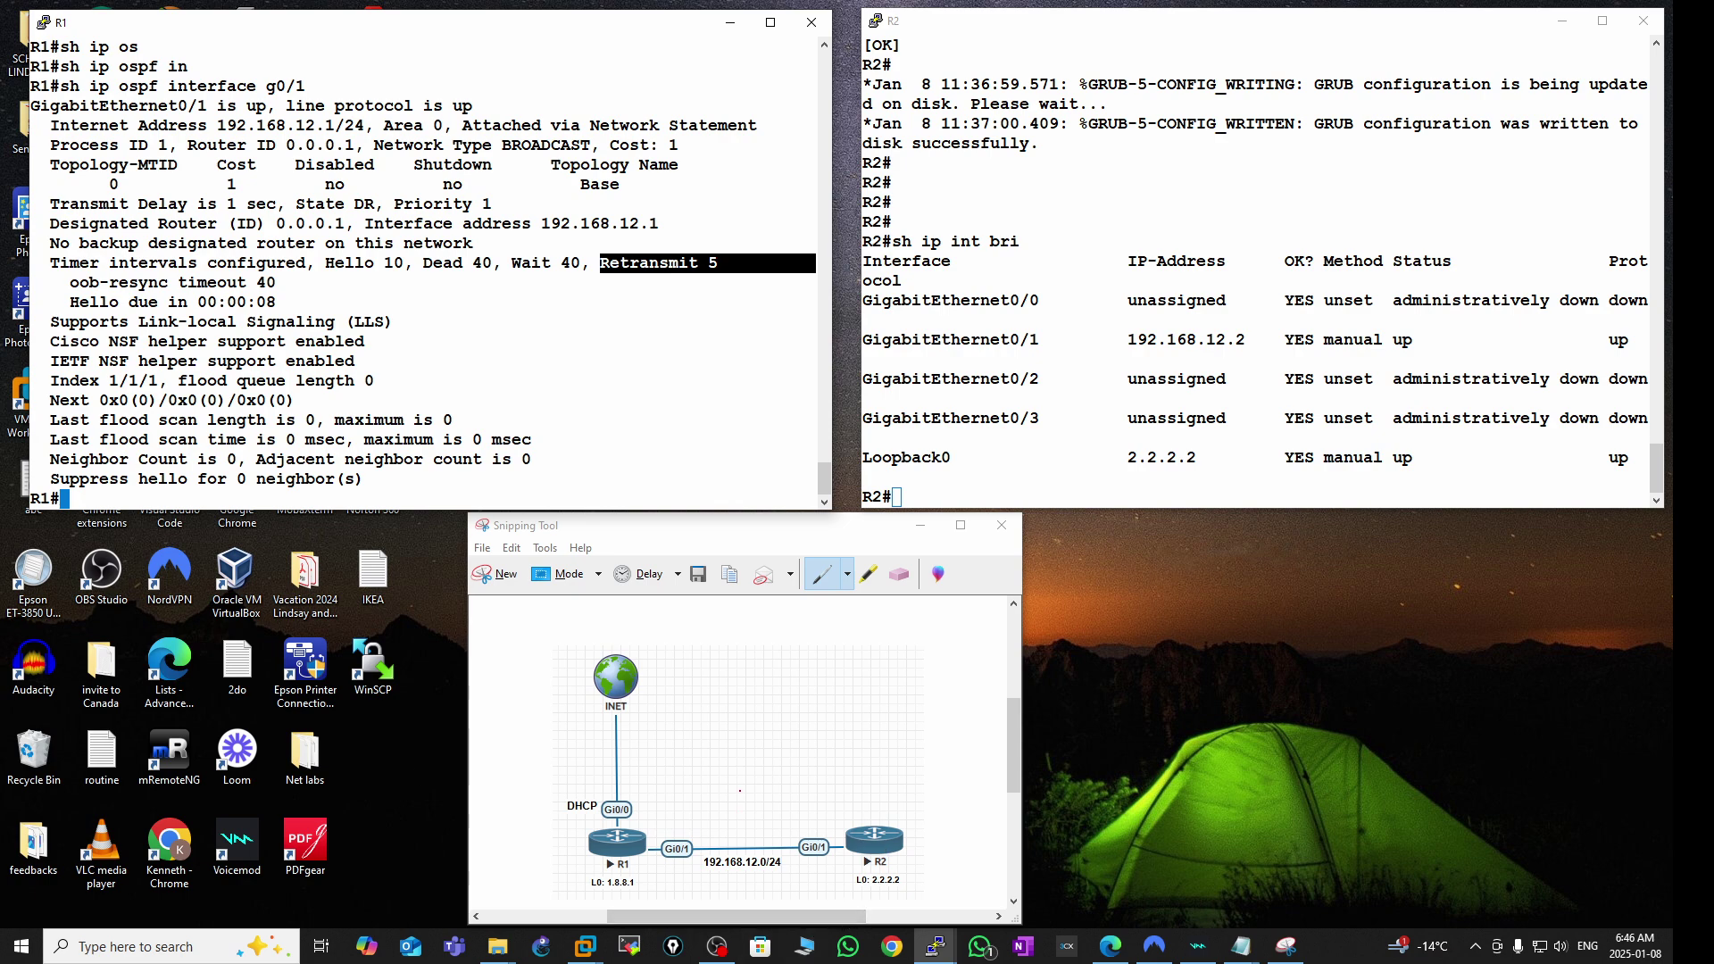
# - Switch to the R2 console and enter global configuration mode with conf t
pyautogui.click(962, 422)
pyautogui.press('Return')
pyautogui.press('Return')
pyautogui.press('Return')
pyautogui.press('Return')
pyautogui.press('Return')
pyautogui.press('Return')
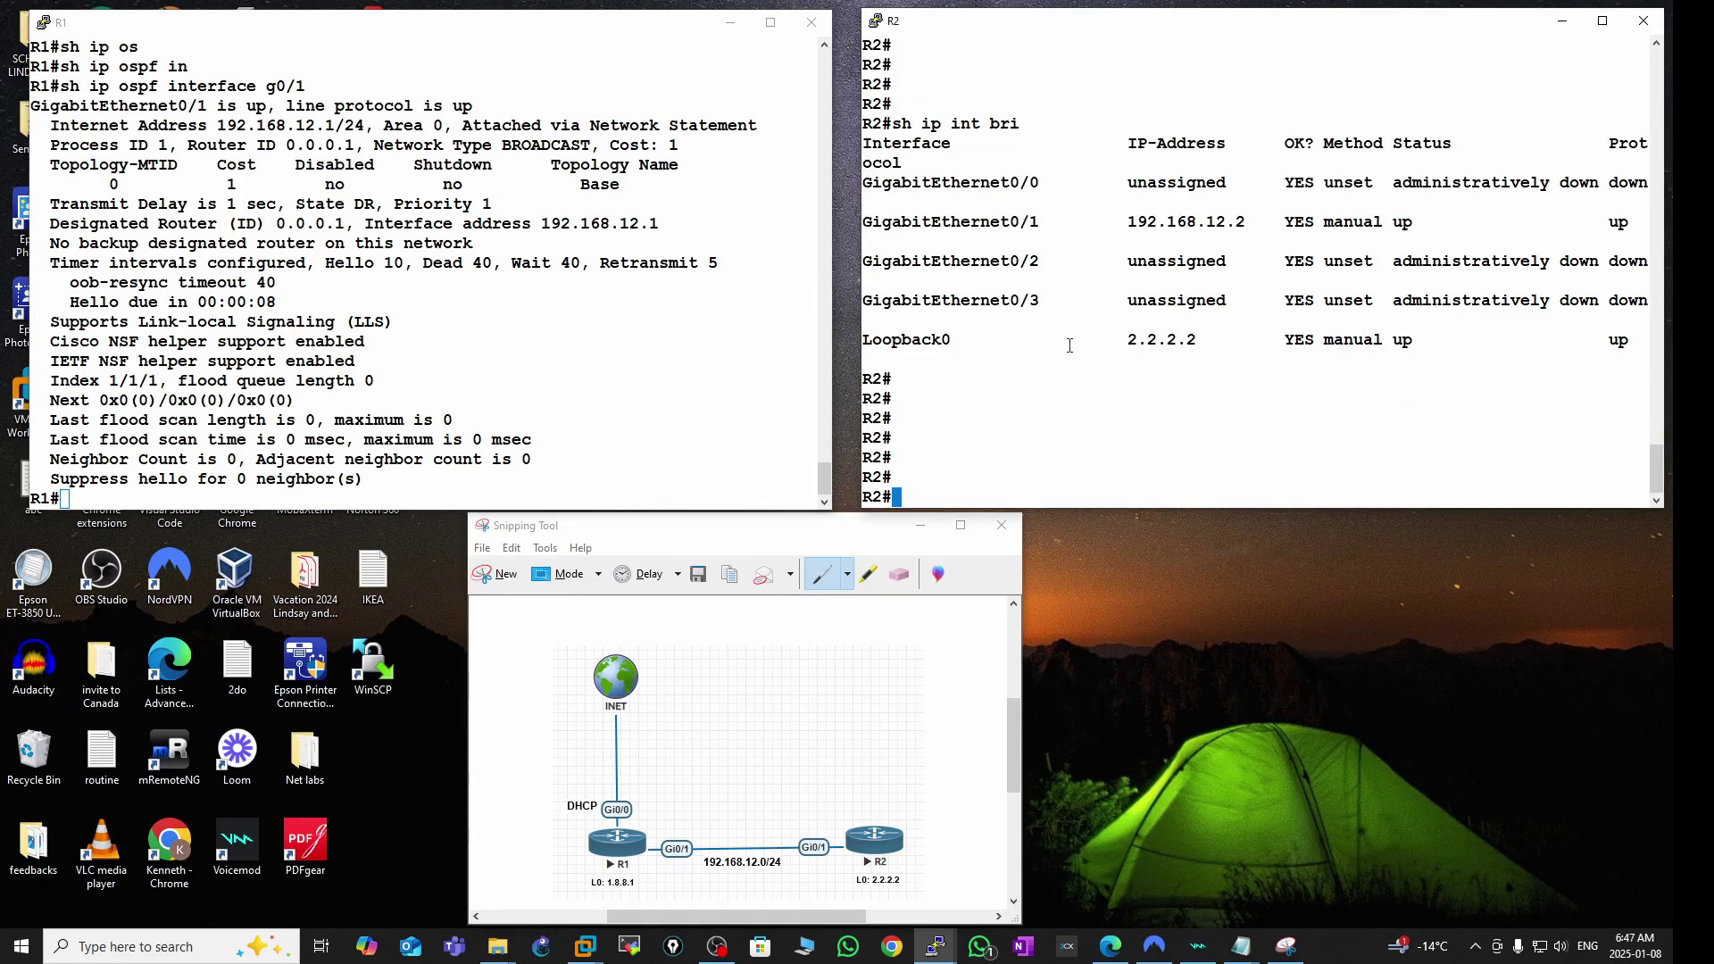
pyautogui.press('Return')
pyautogui.press('Return')
pyautogui.write('conf')
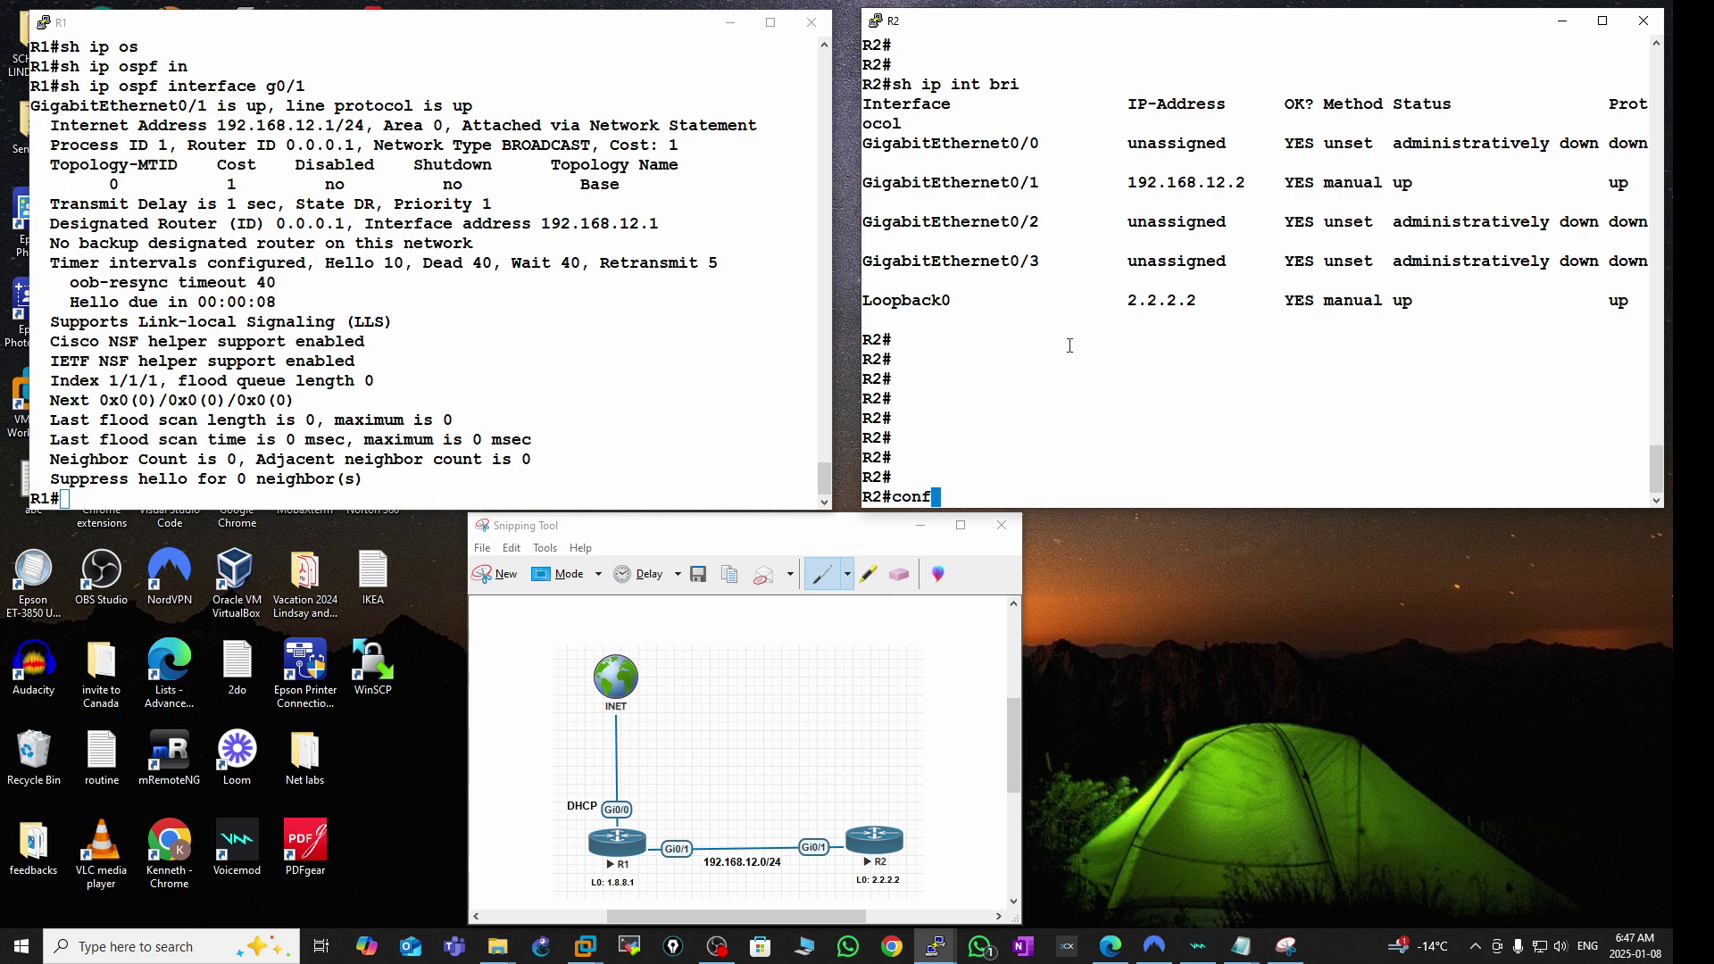
pyautogui.write(' t')
pyautogui.press('Return')
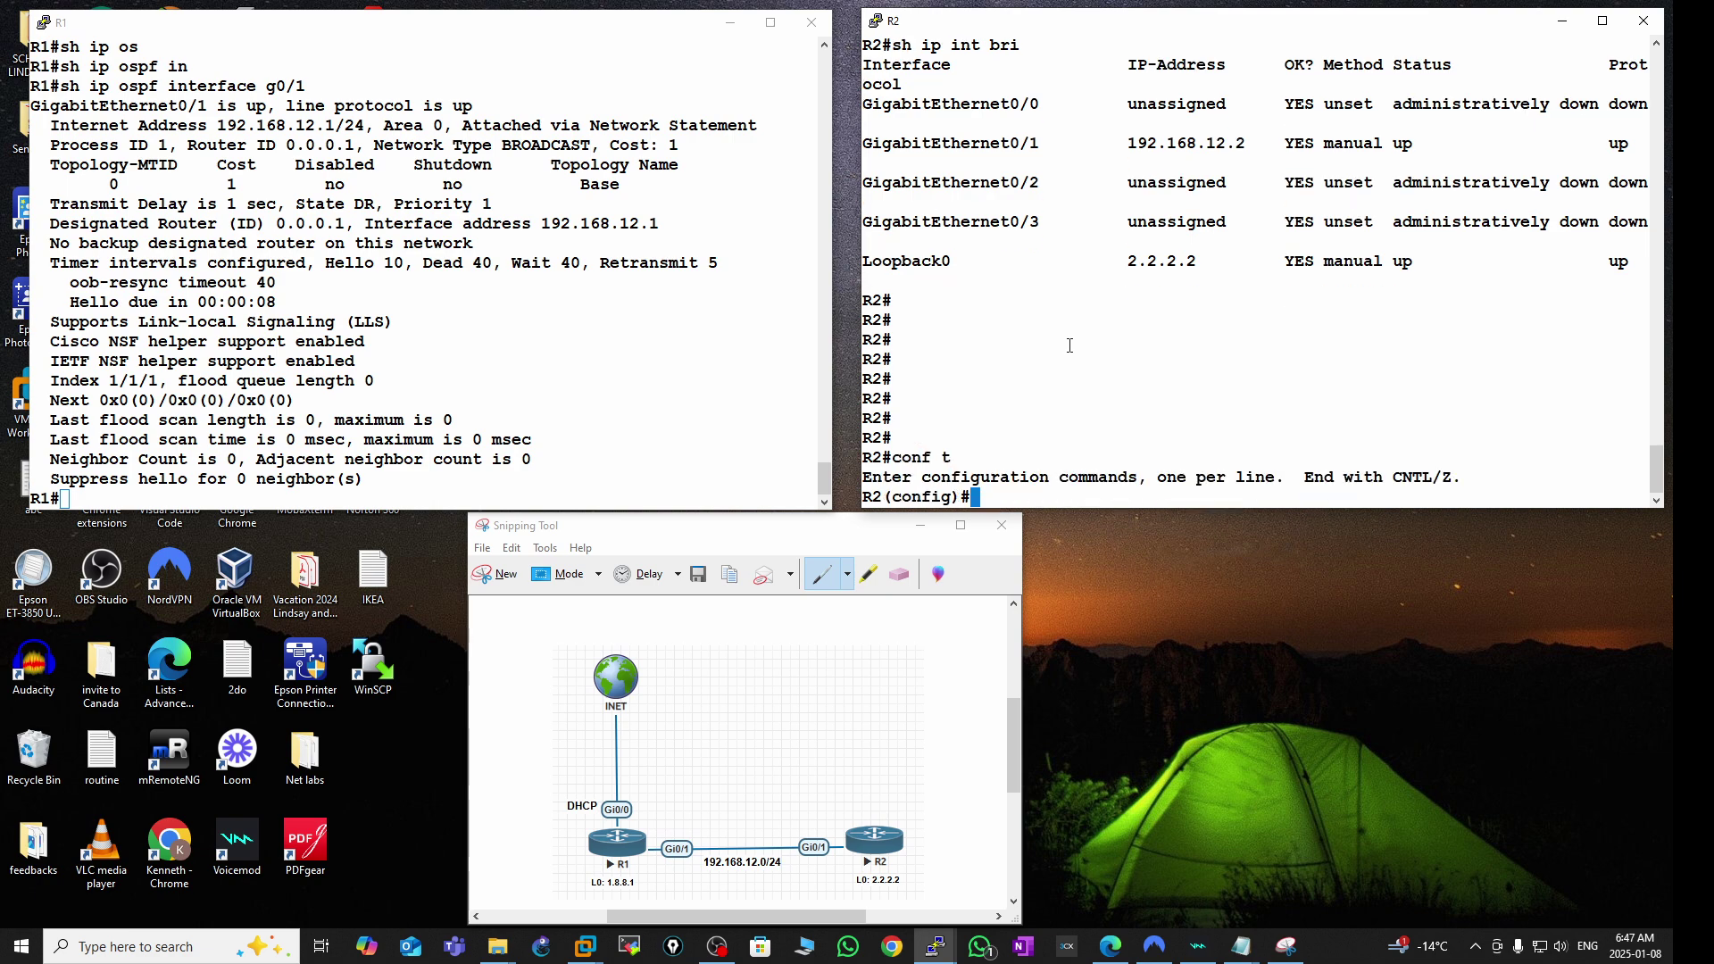
# - Start OSPF process 1 on R2 and set its router ID to 0.0.0.2
pyautogui.write('router os')
pyautogui.press('Tab')
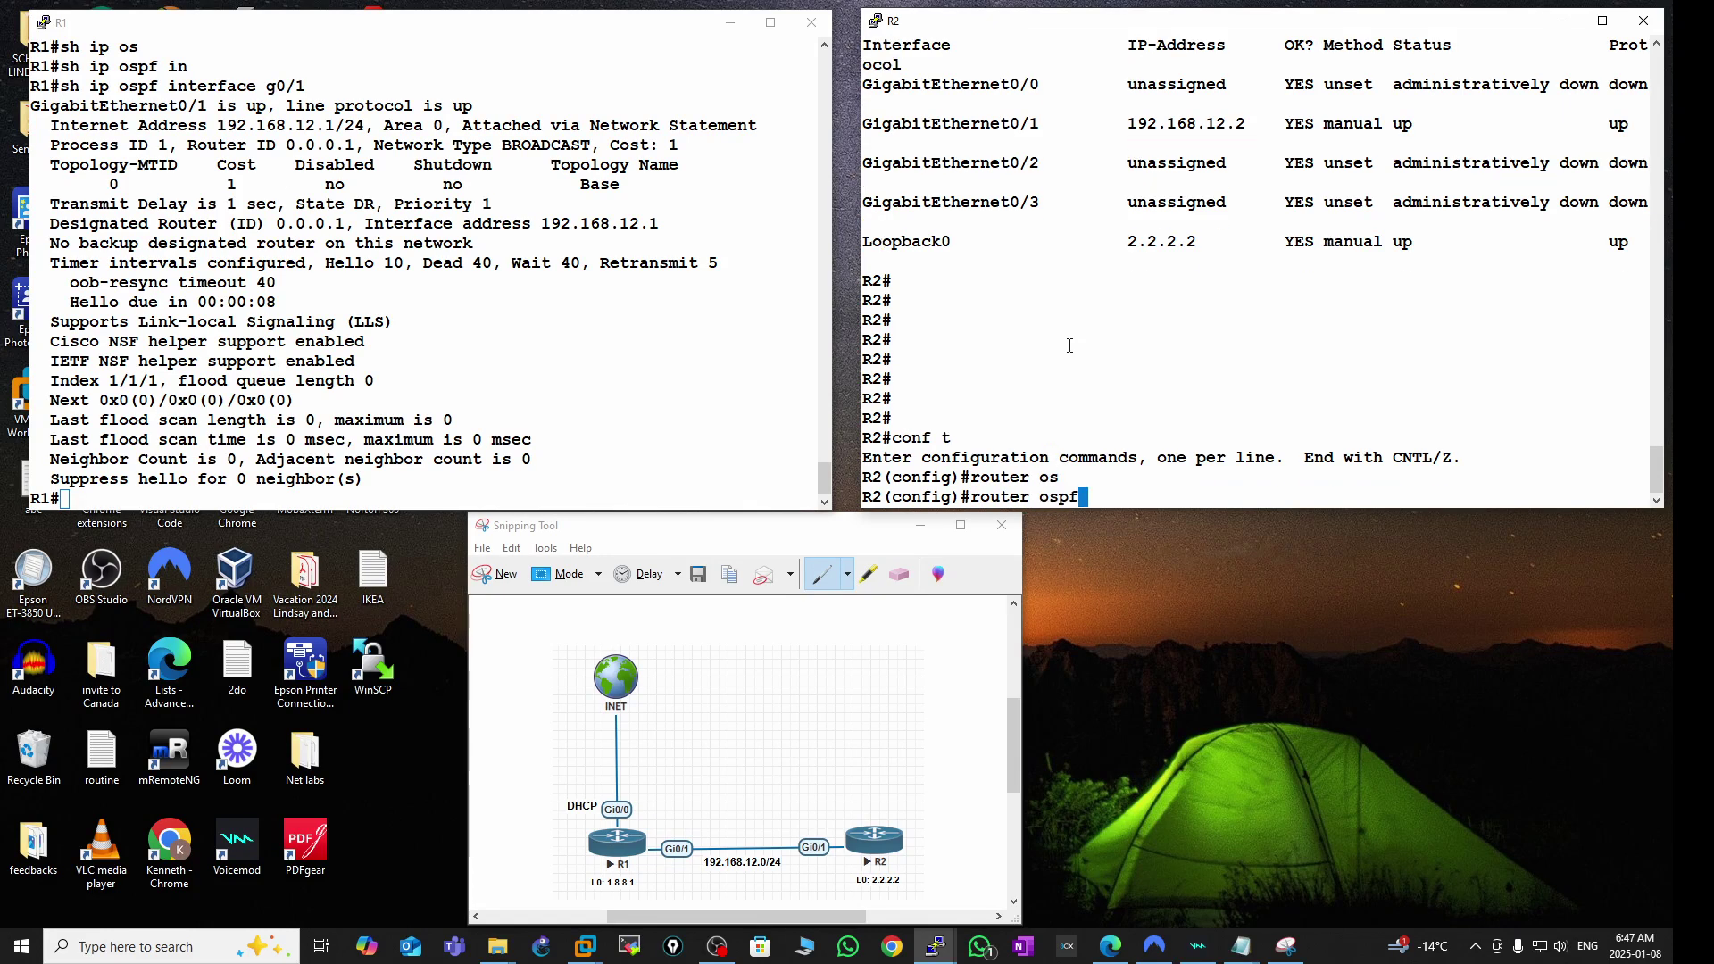
pyautogui.write('1')
pyautogui.press('Return')
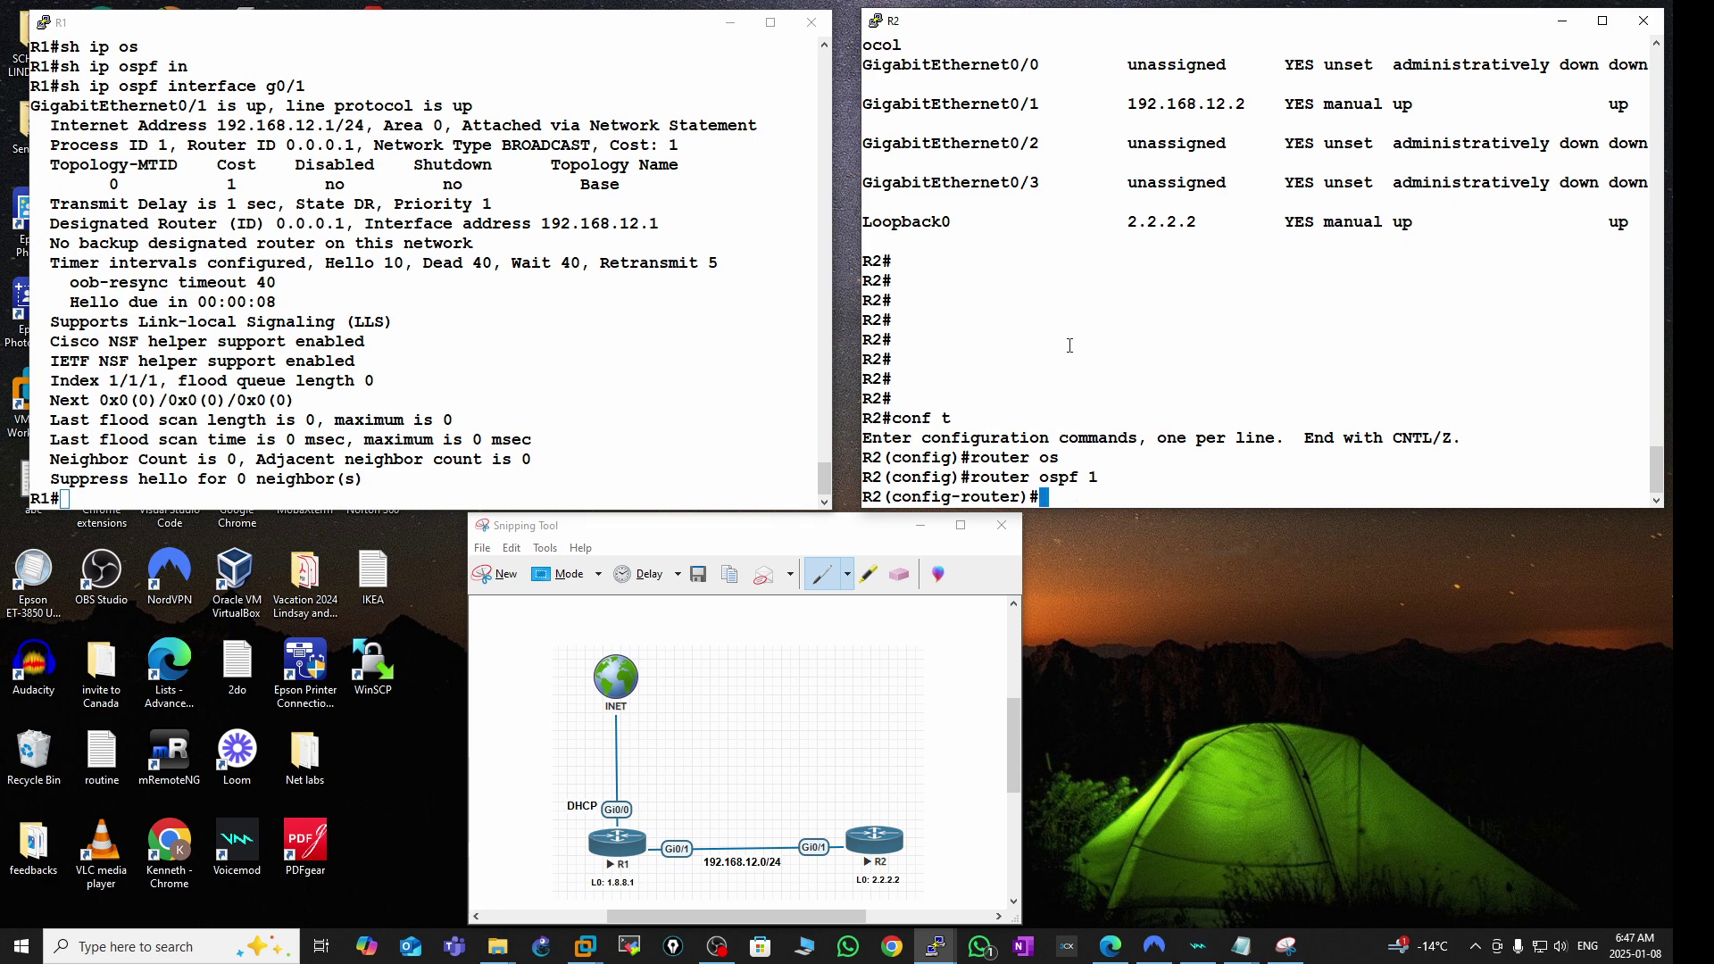
pyautogui.write('rou')
pyautogui.press('Tab')
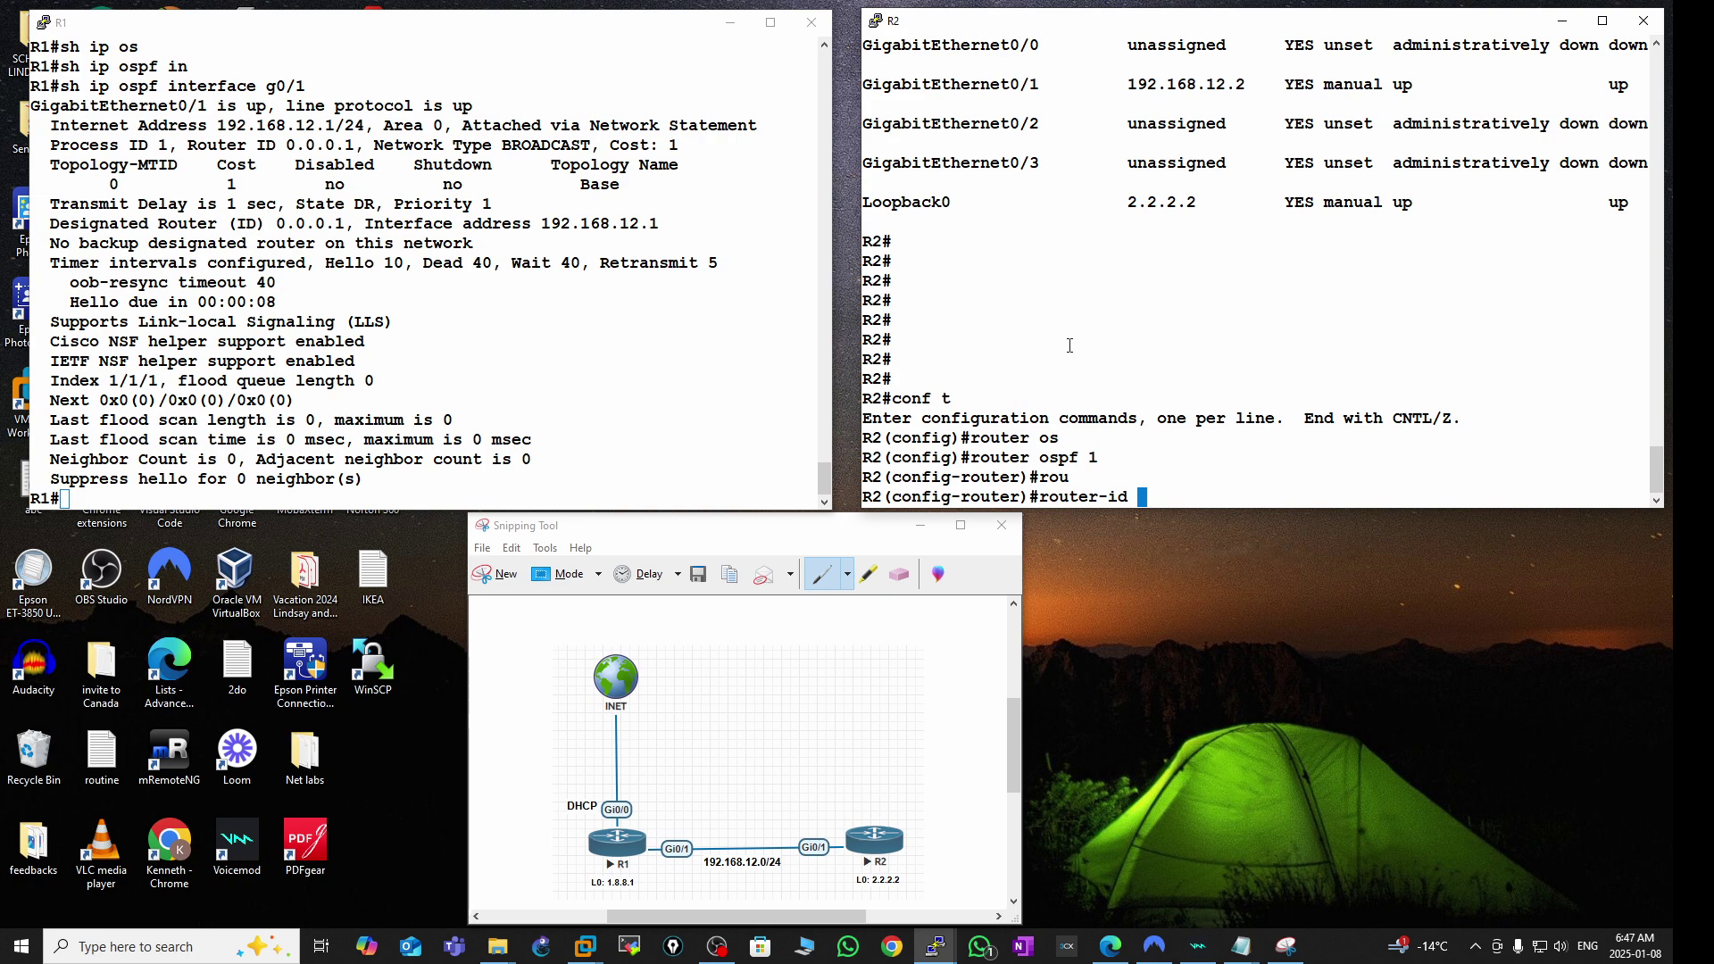
pyautogui.write('0.0.0.2')
pyautogui.press('Return')
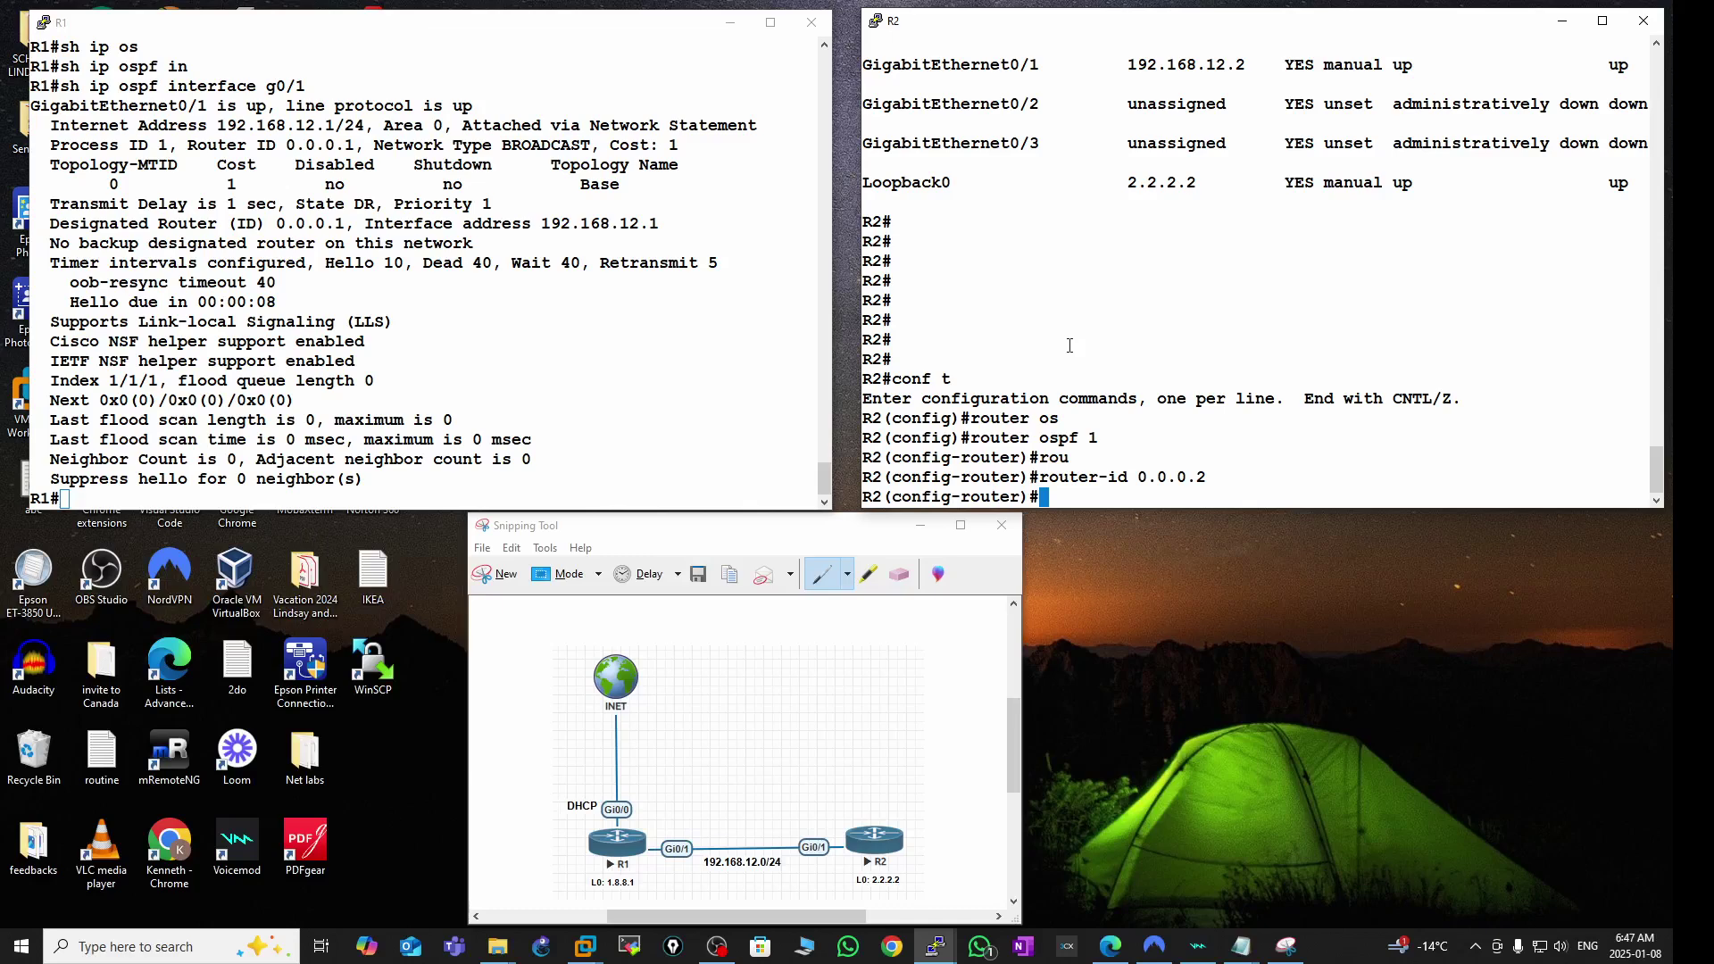
# - Advertise network 192.168.12.0 with wildcard mask 0.0.0.255 in OSPF area 0 on R2, and review the logged adjacency message
pyautogui.write('net')
pyautogui.press('Tab')
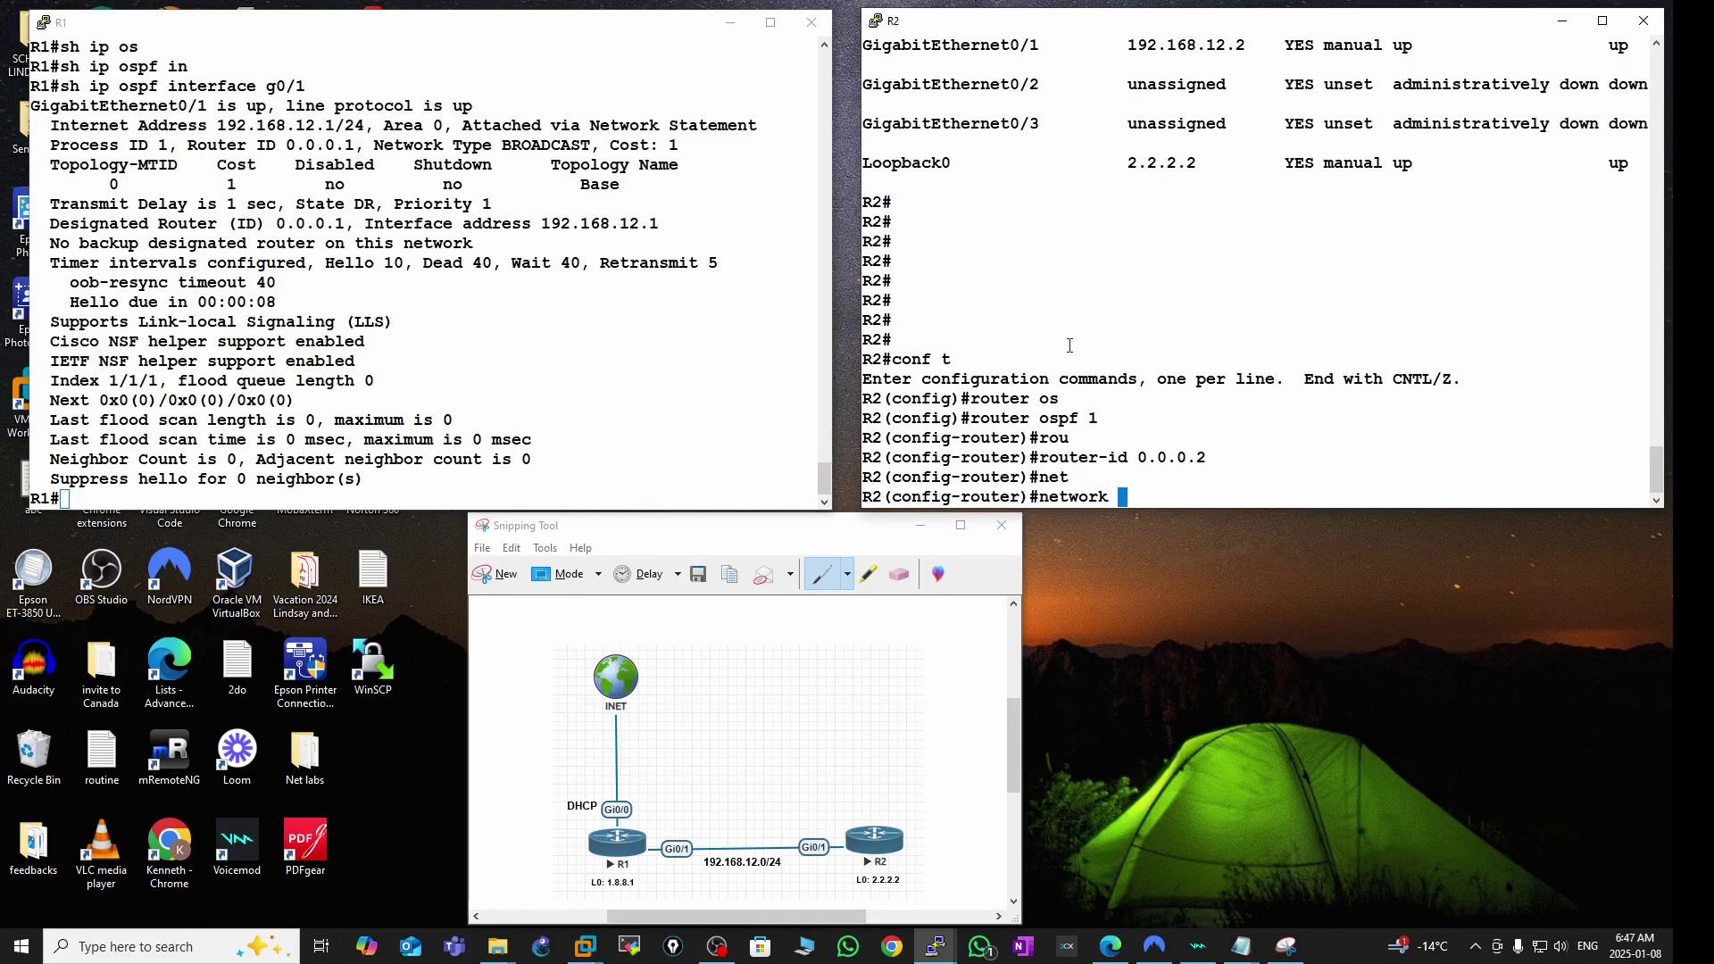
pyautogui.write('192.168.12.0 0.0.0.2')
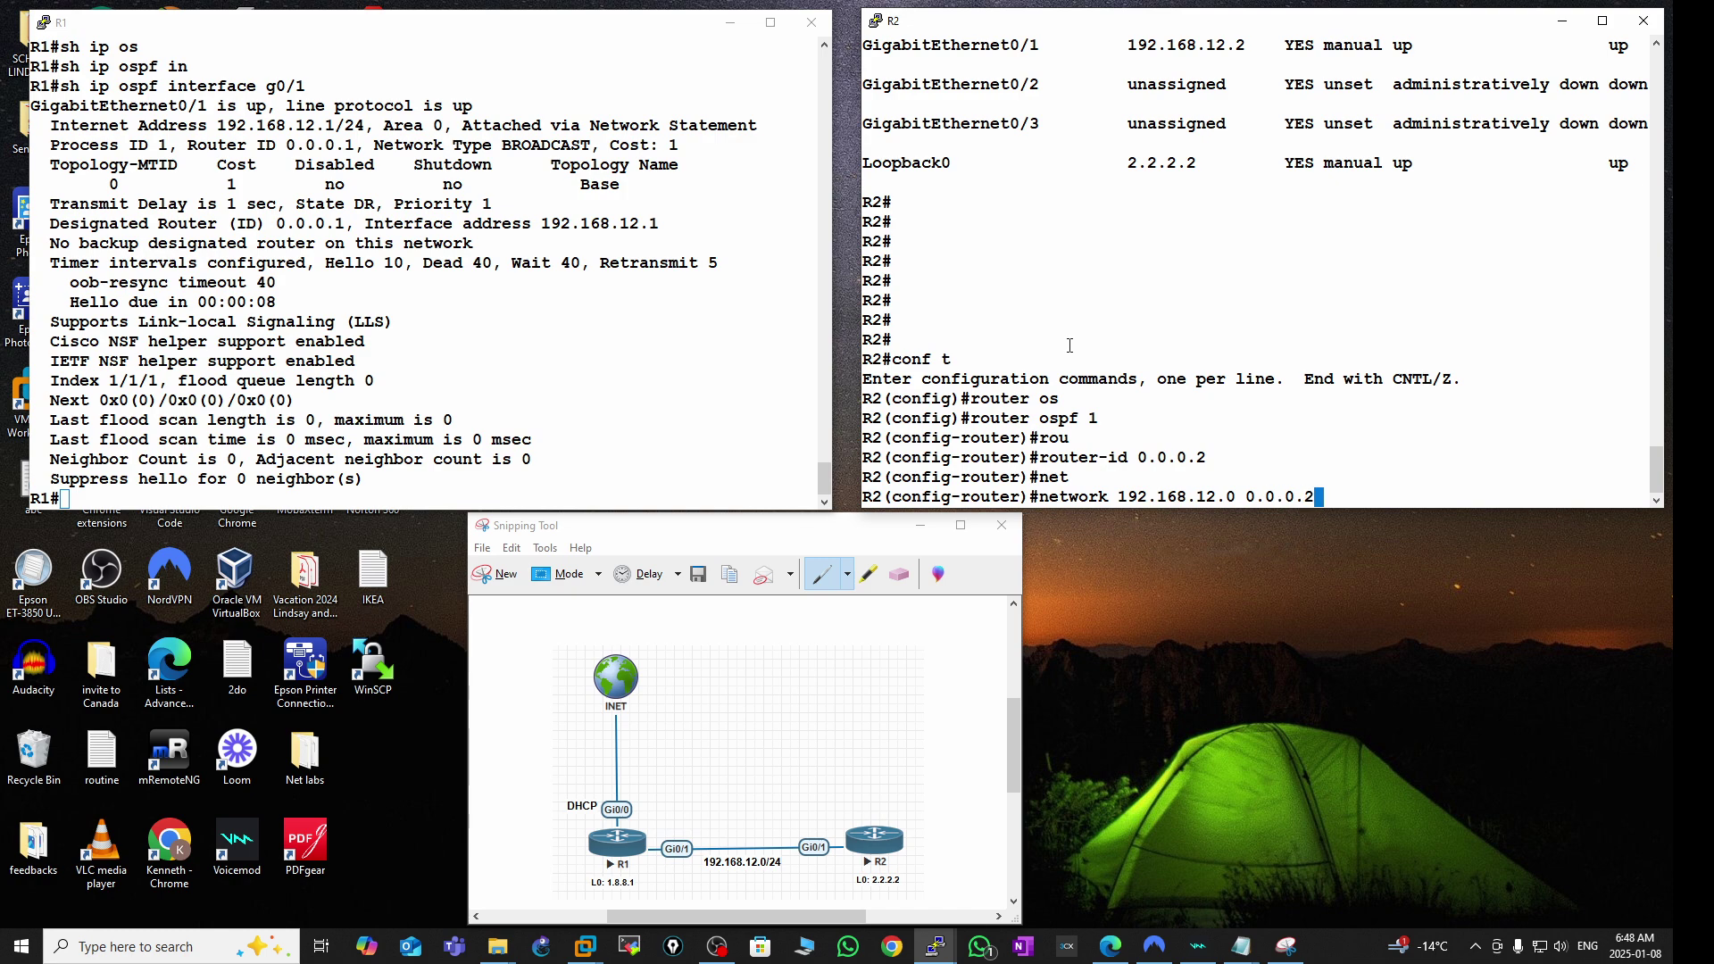
pyautogui.write('55 area')
pyautogui.press('Tab')
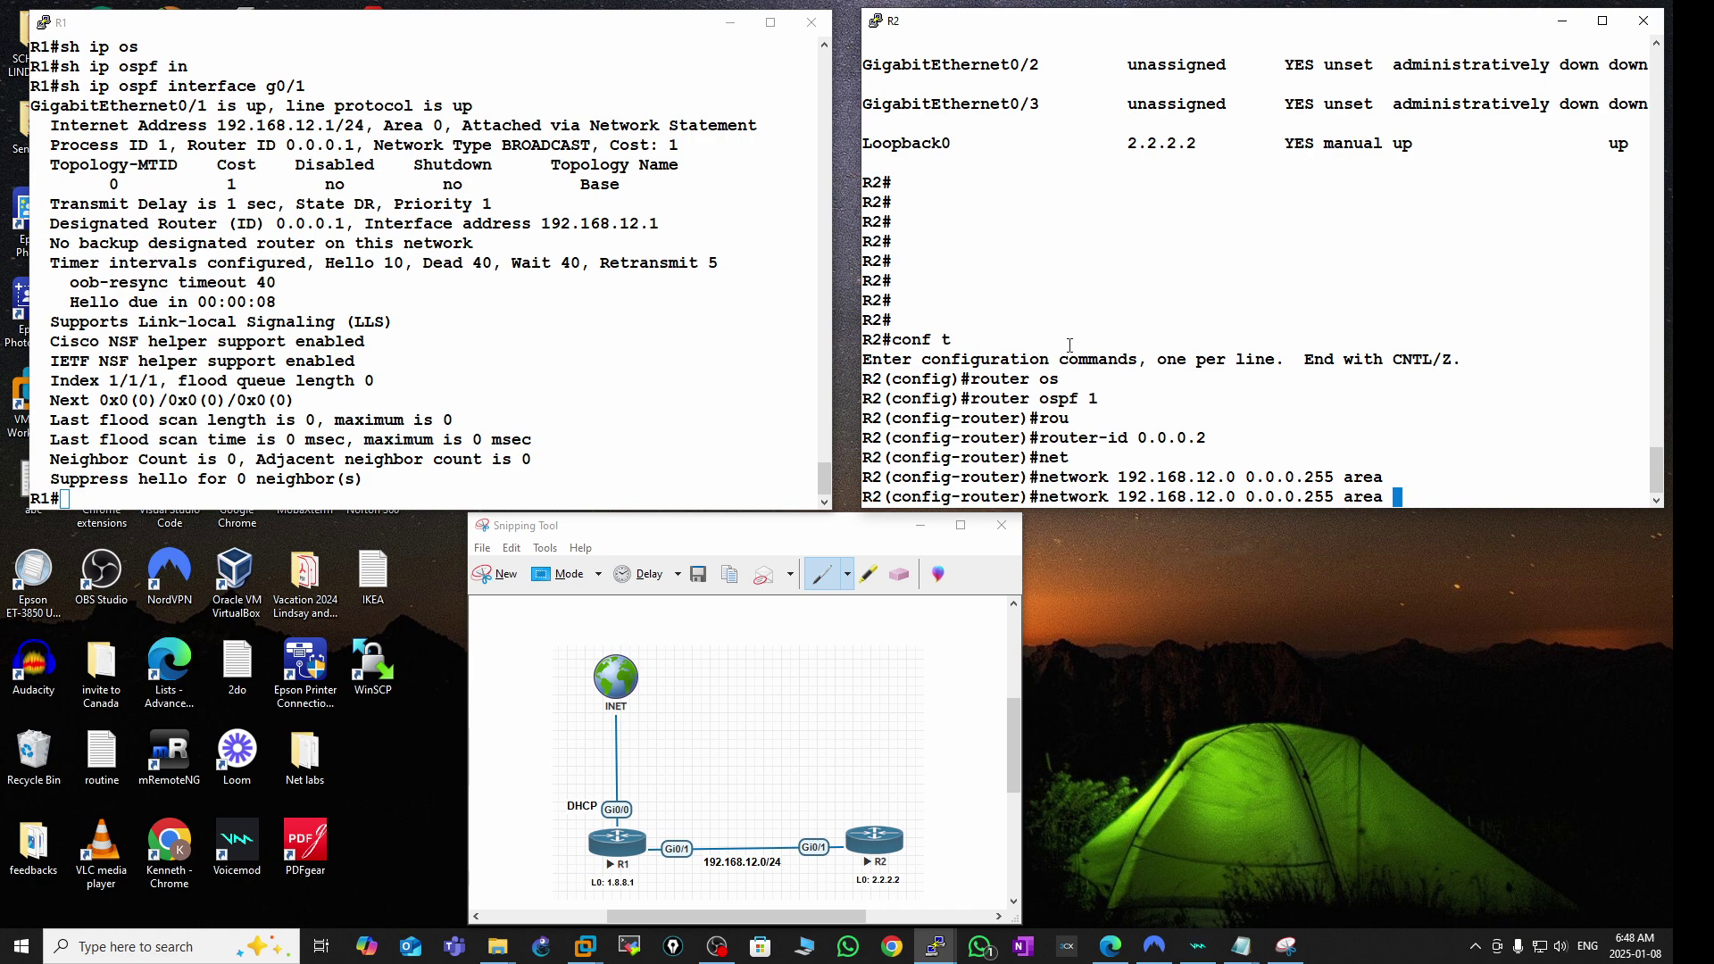
pyautogui.write('0')
pyautogui.press('Return')
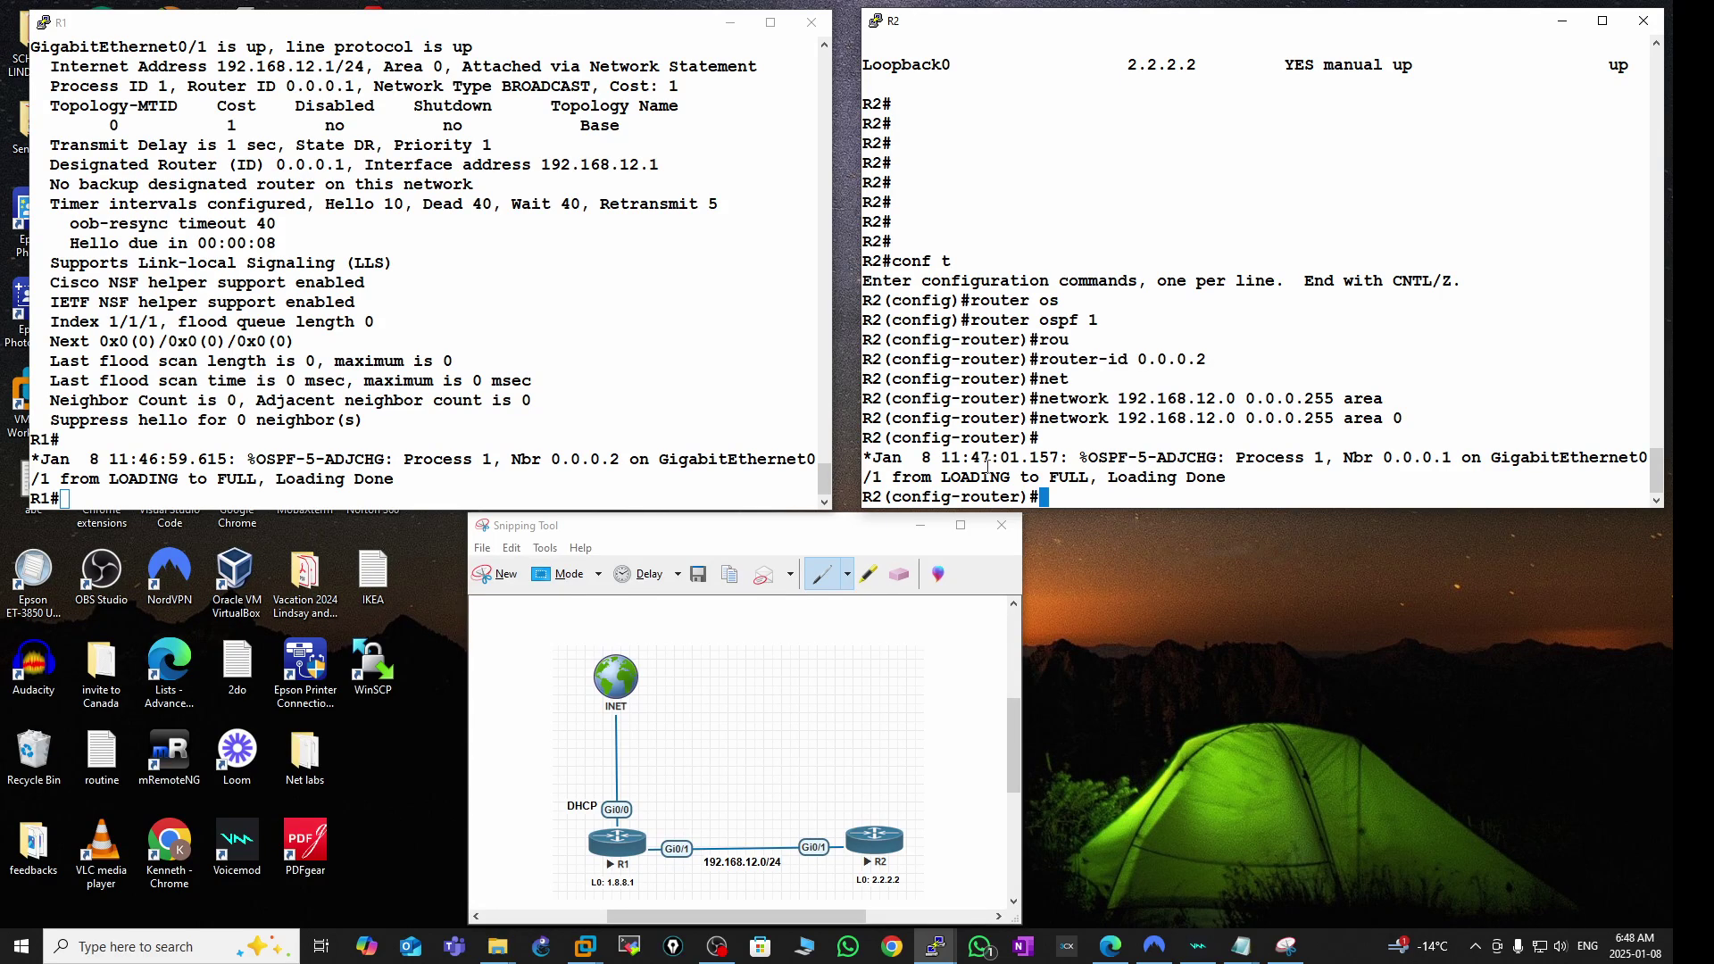
pyautogui.moveTo(878, 463); pyautogui.dragTo(1277, 470)
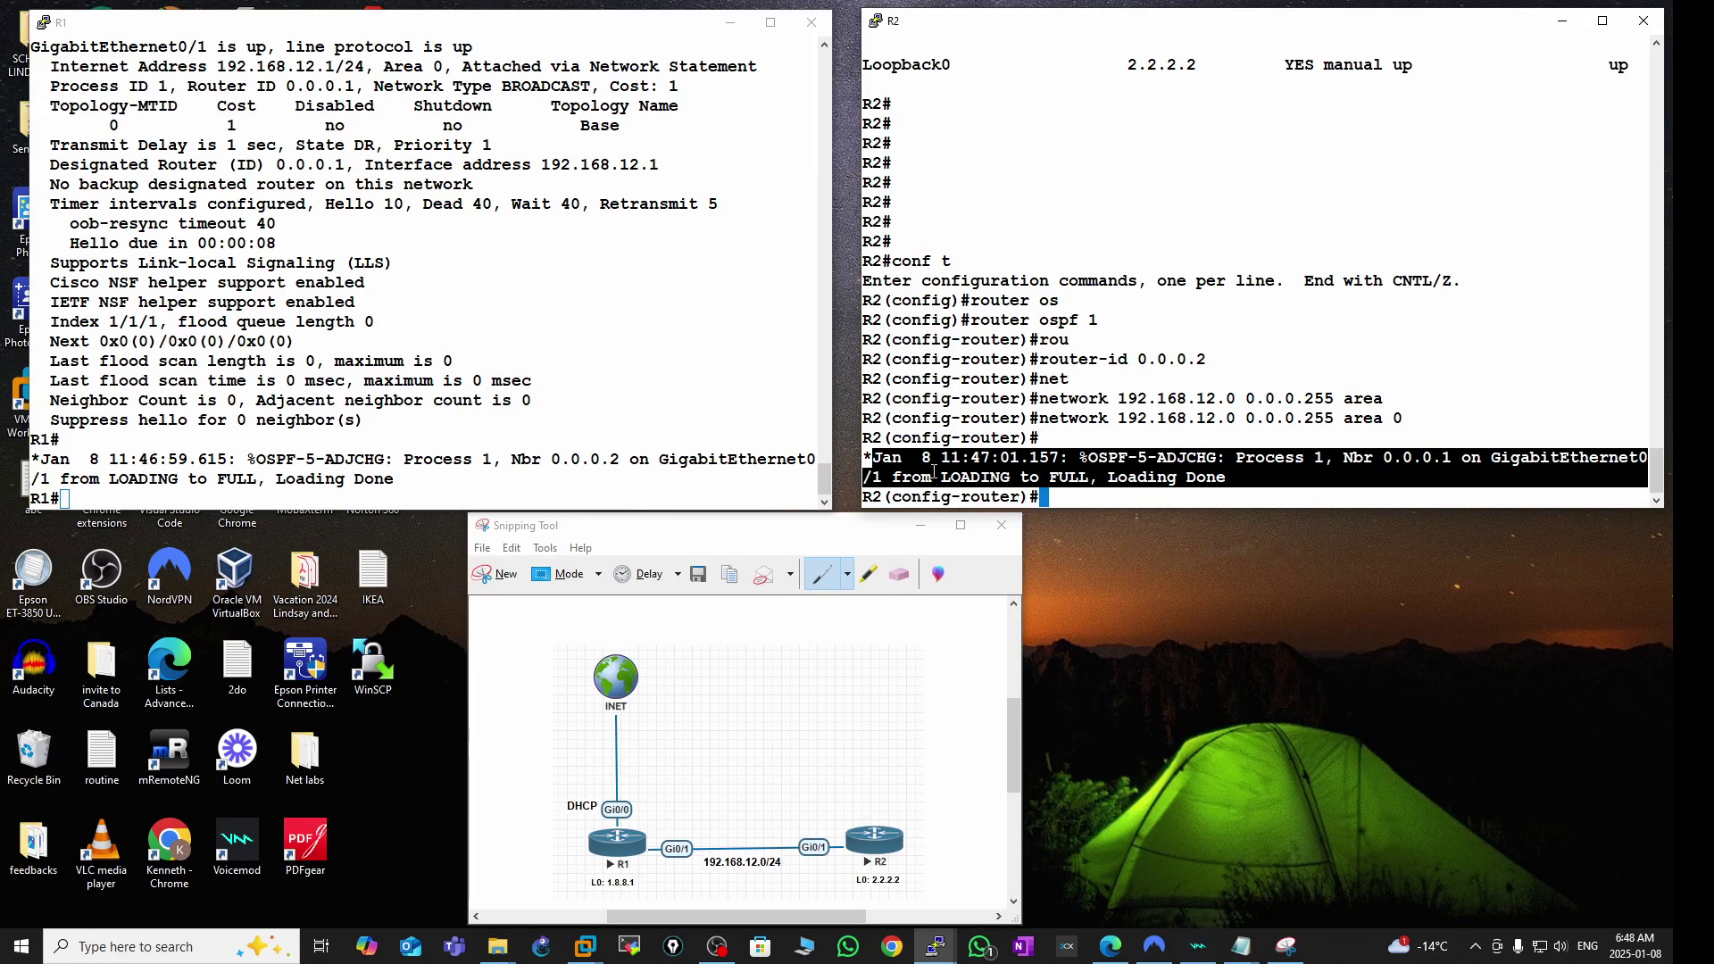
pyautogui.click(1115, 458)
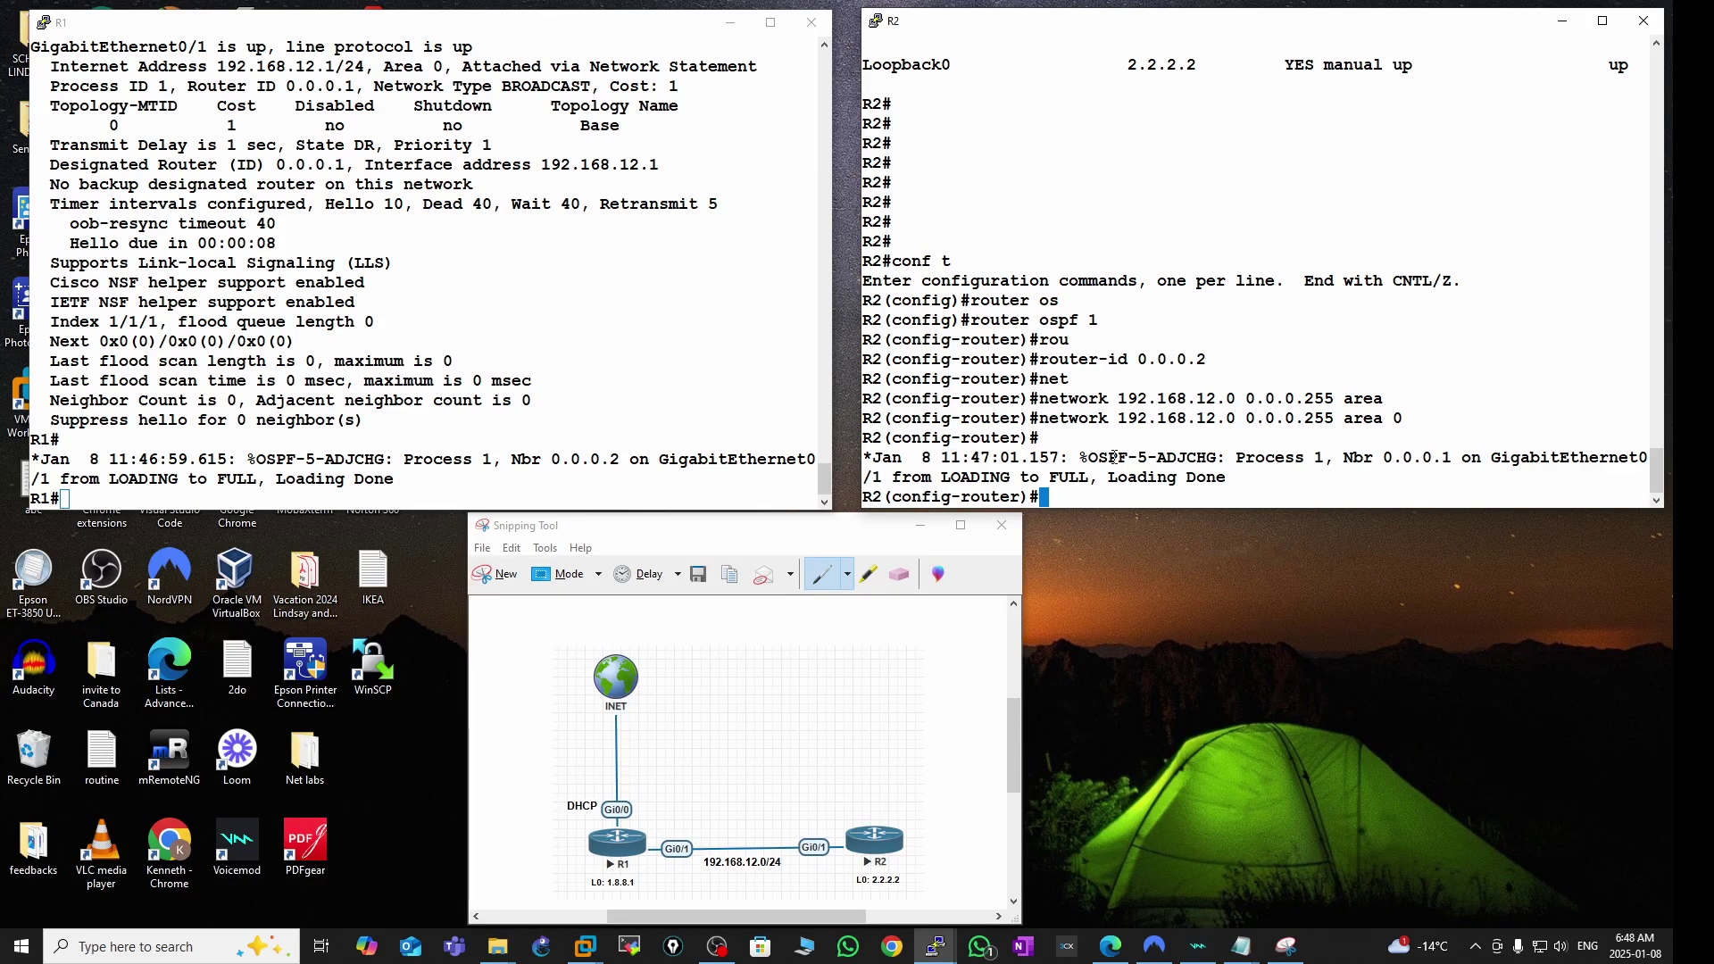
# - Exit OSPF router configuration on R2 and enter interface configuration for loopback l0
pyautogui.press('Return')
pyautogui.press('Return')
pyautogui.press('Return')
pyautogui.write('exi')
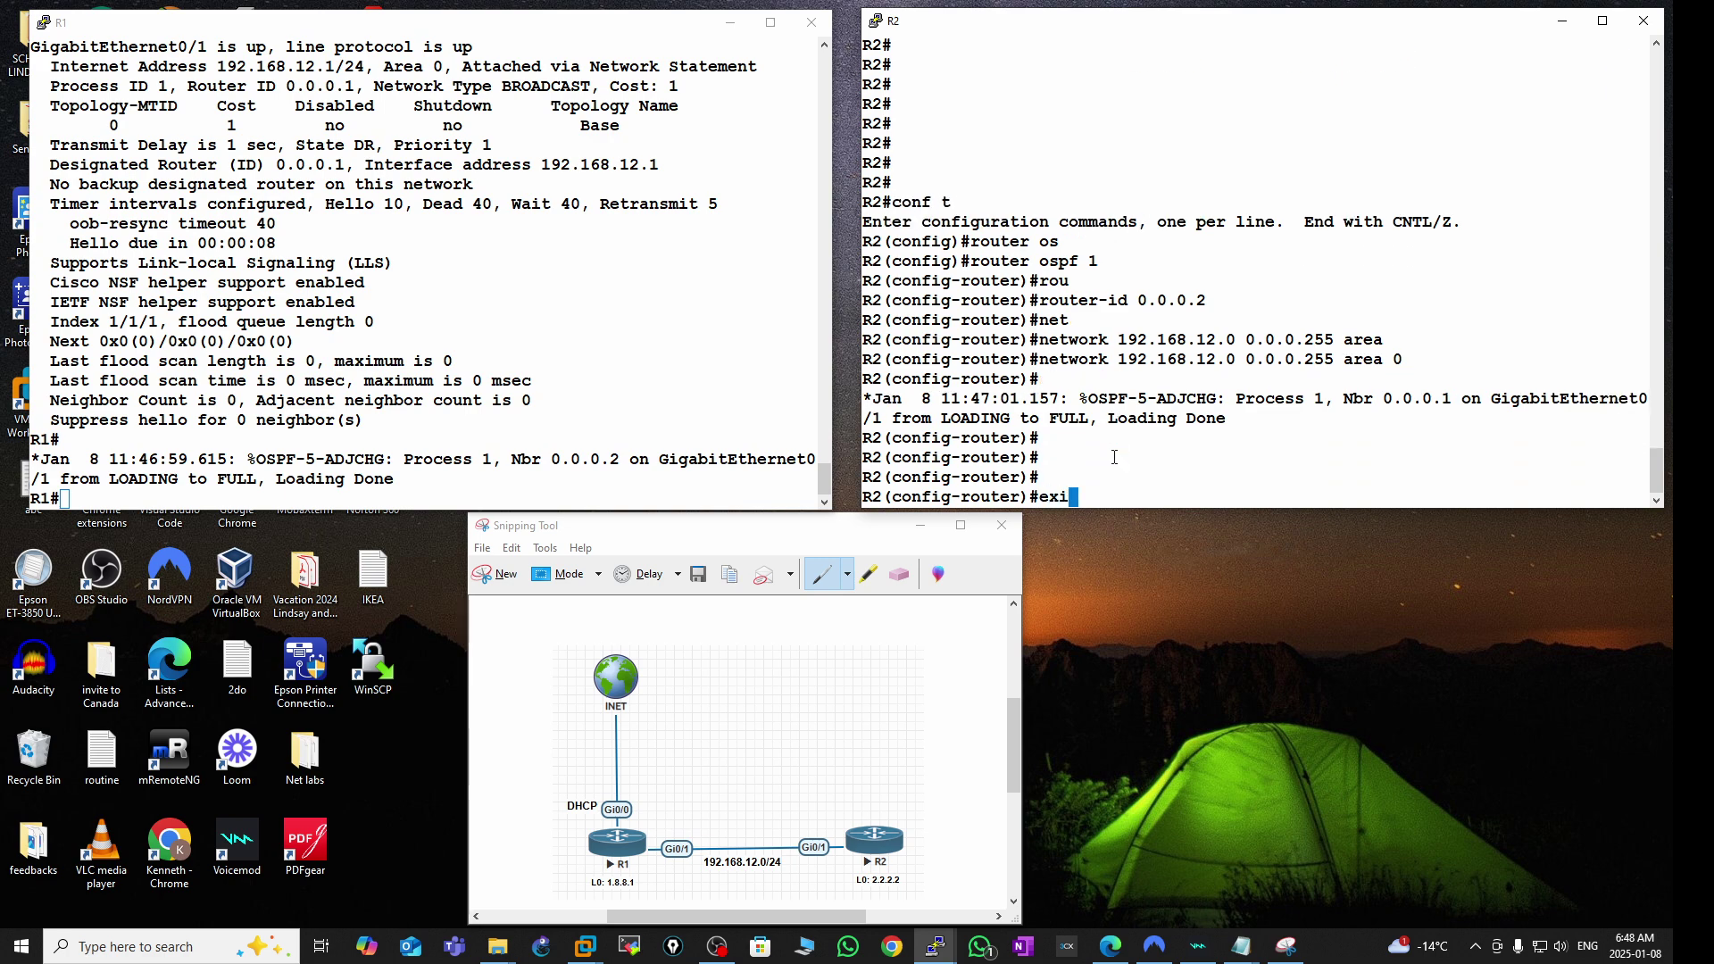
pyautogui.press('Return')
pyautogui.press('Return')
pyautogui.press('Return')
pyautogui.press('Return')
pyautogui.write('int')
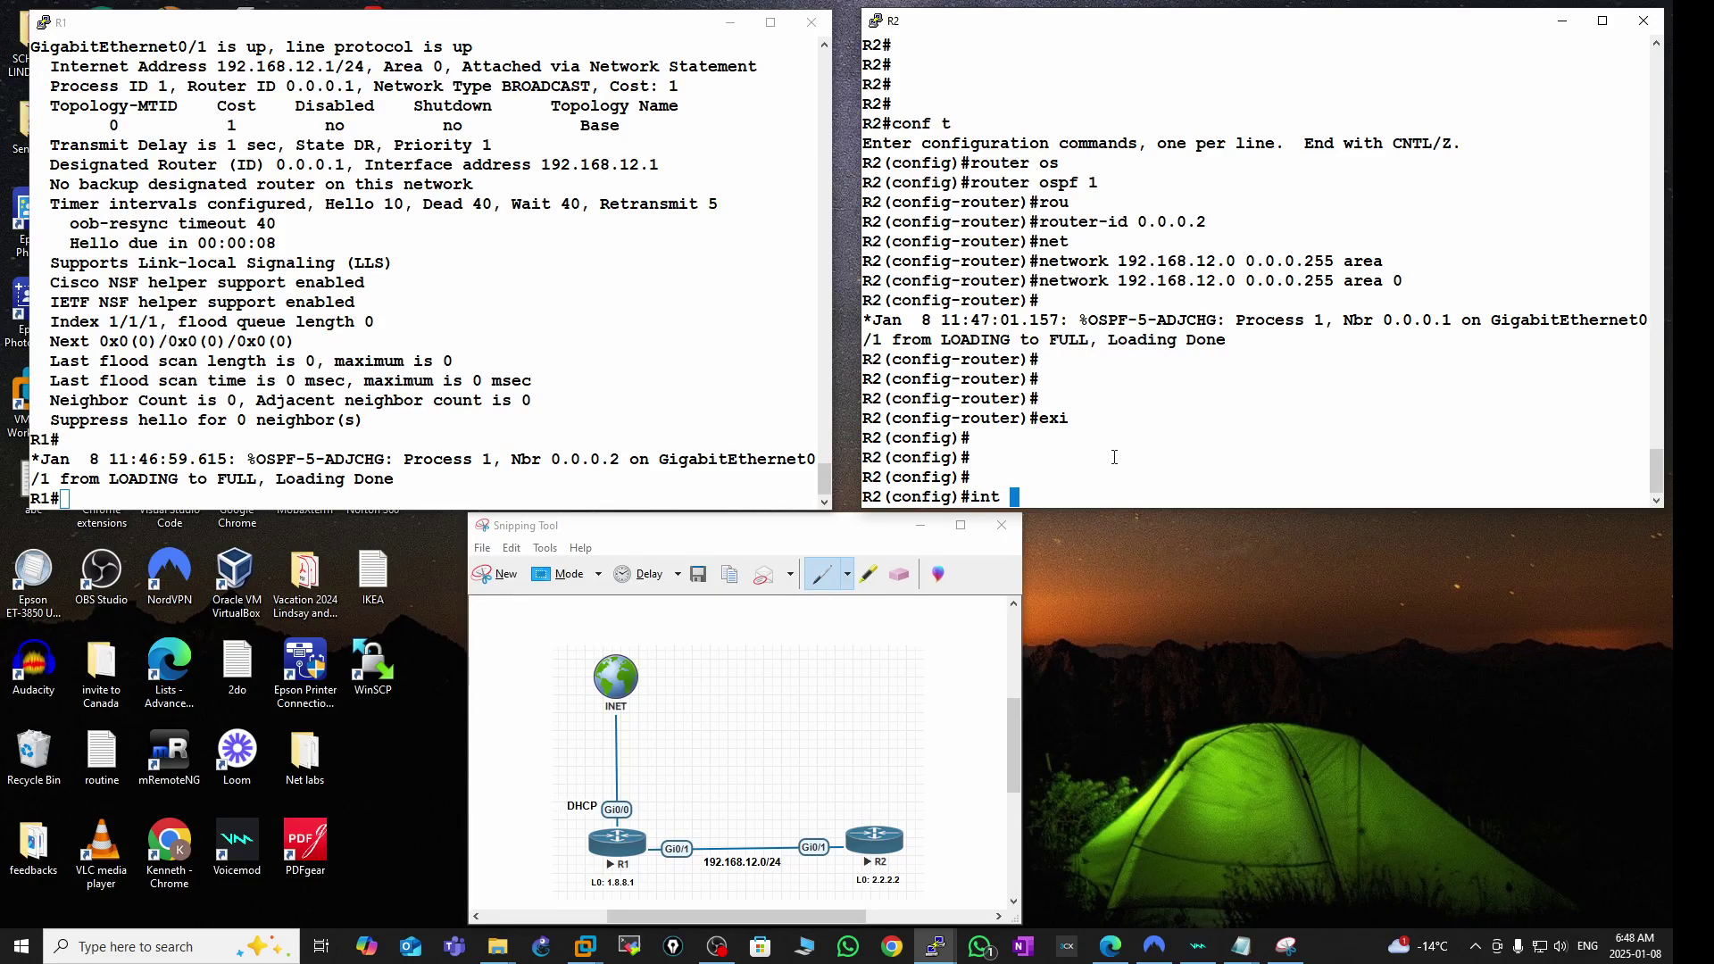
pyautogui.write(' l0')
pyautogui.press('Return')
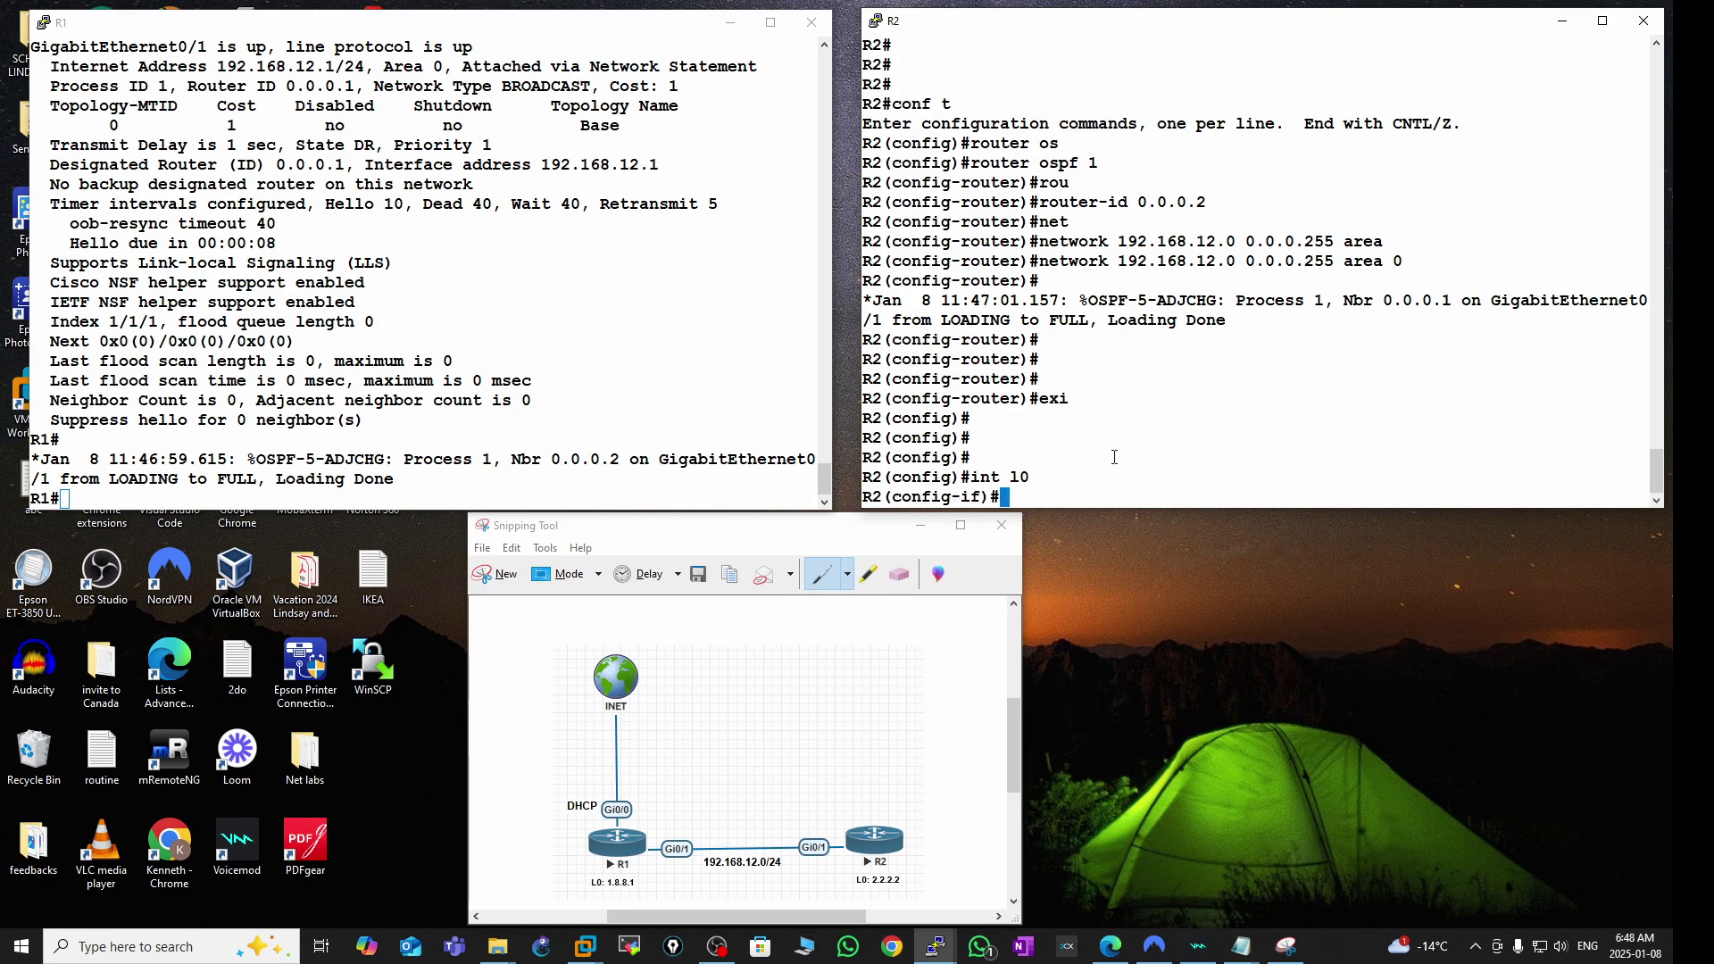
# - Set the OSPF network type of R2's loopback interface to point-to-point
pyautogui.write('ip os')
pyautogui.press('Tab')
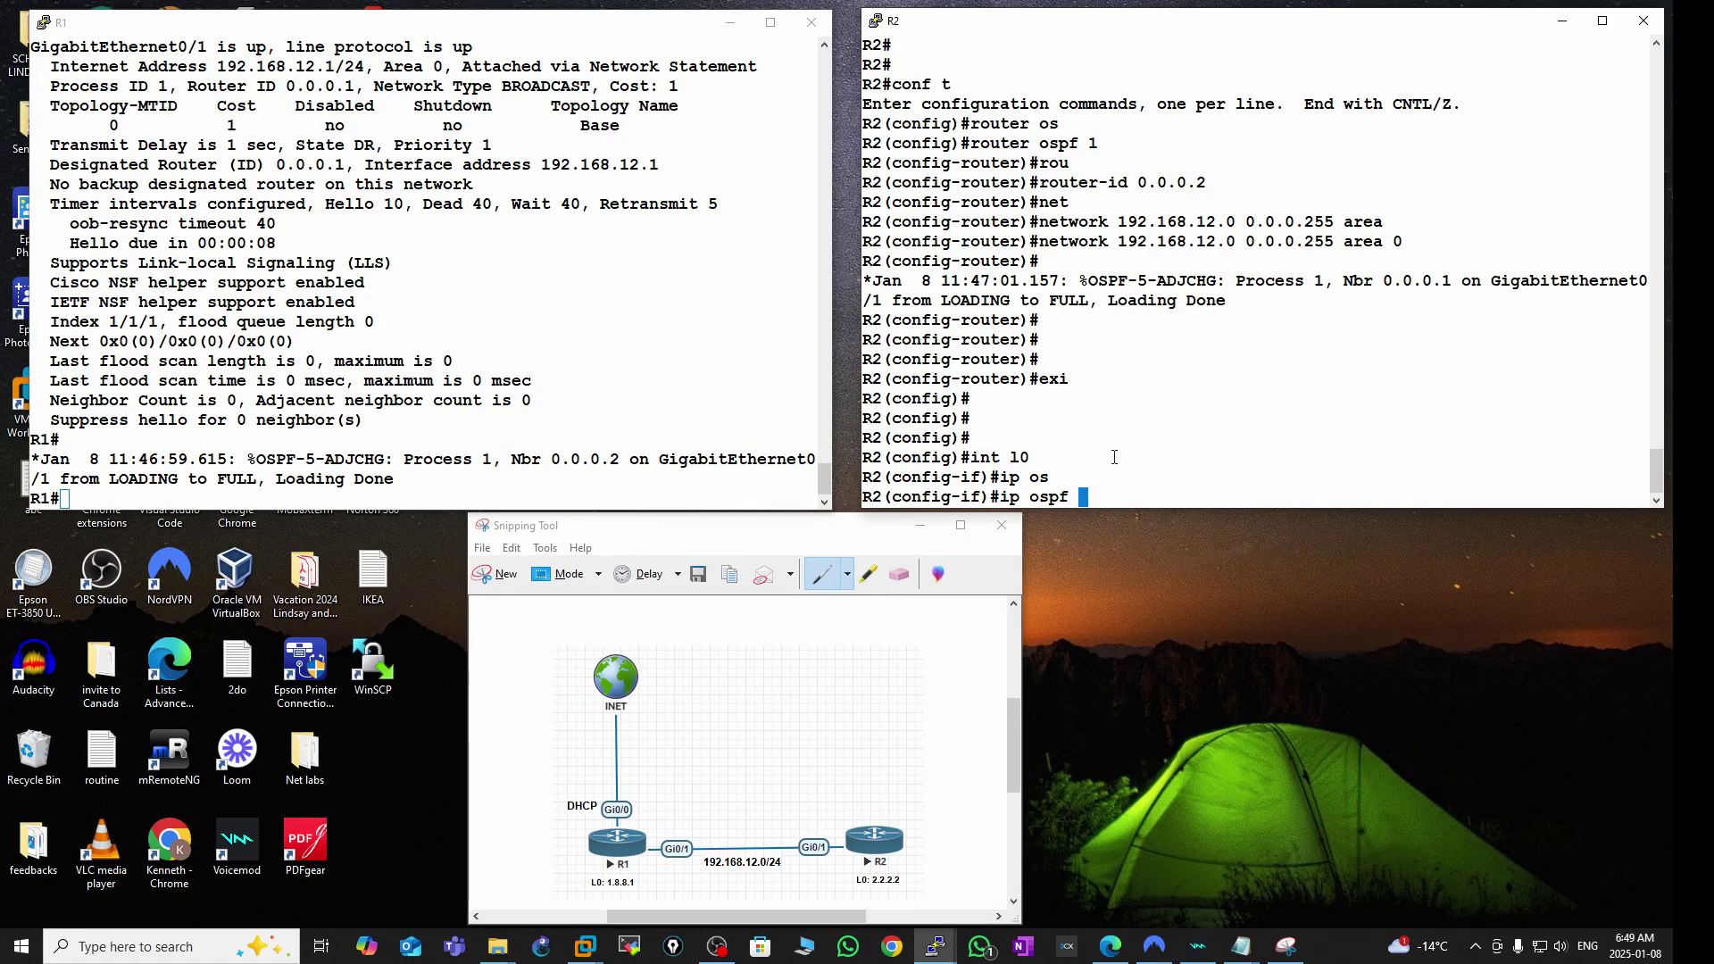
pyautogui.write('net')
pyautogui.press('Tab')
pyautogui.write('poi')
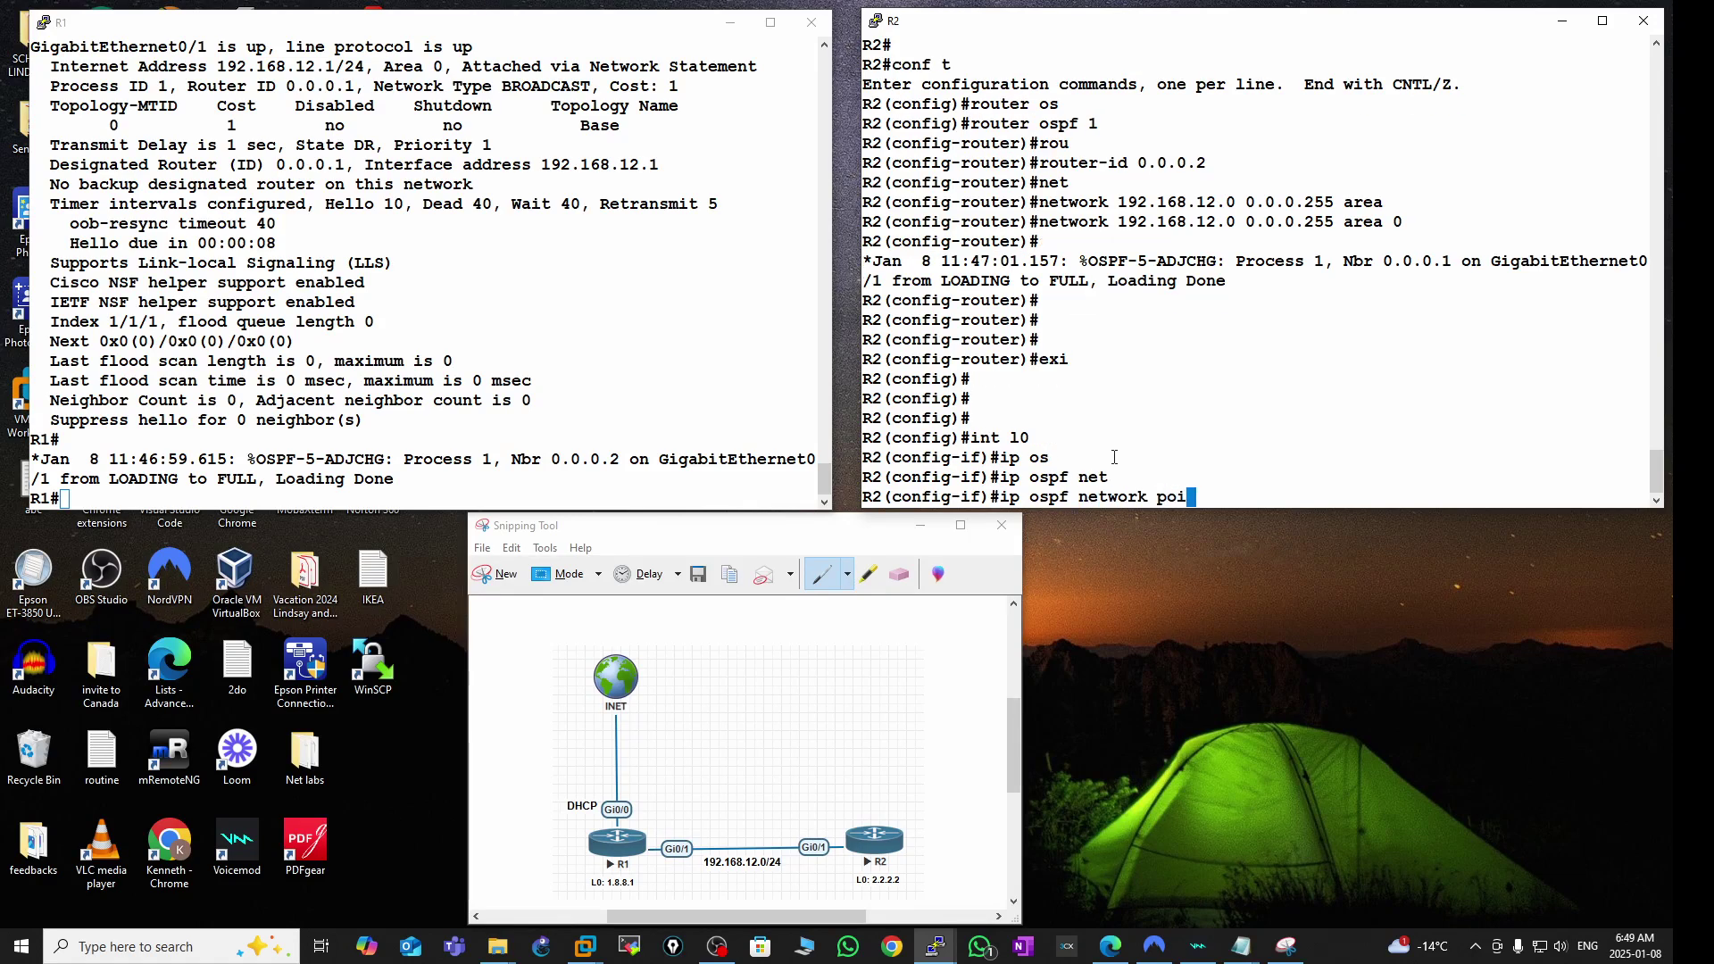
pyautogui.press('Tab')
pyautogui.write('p')
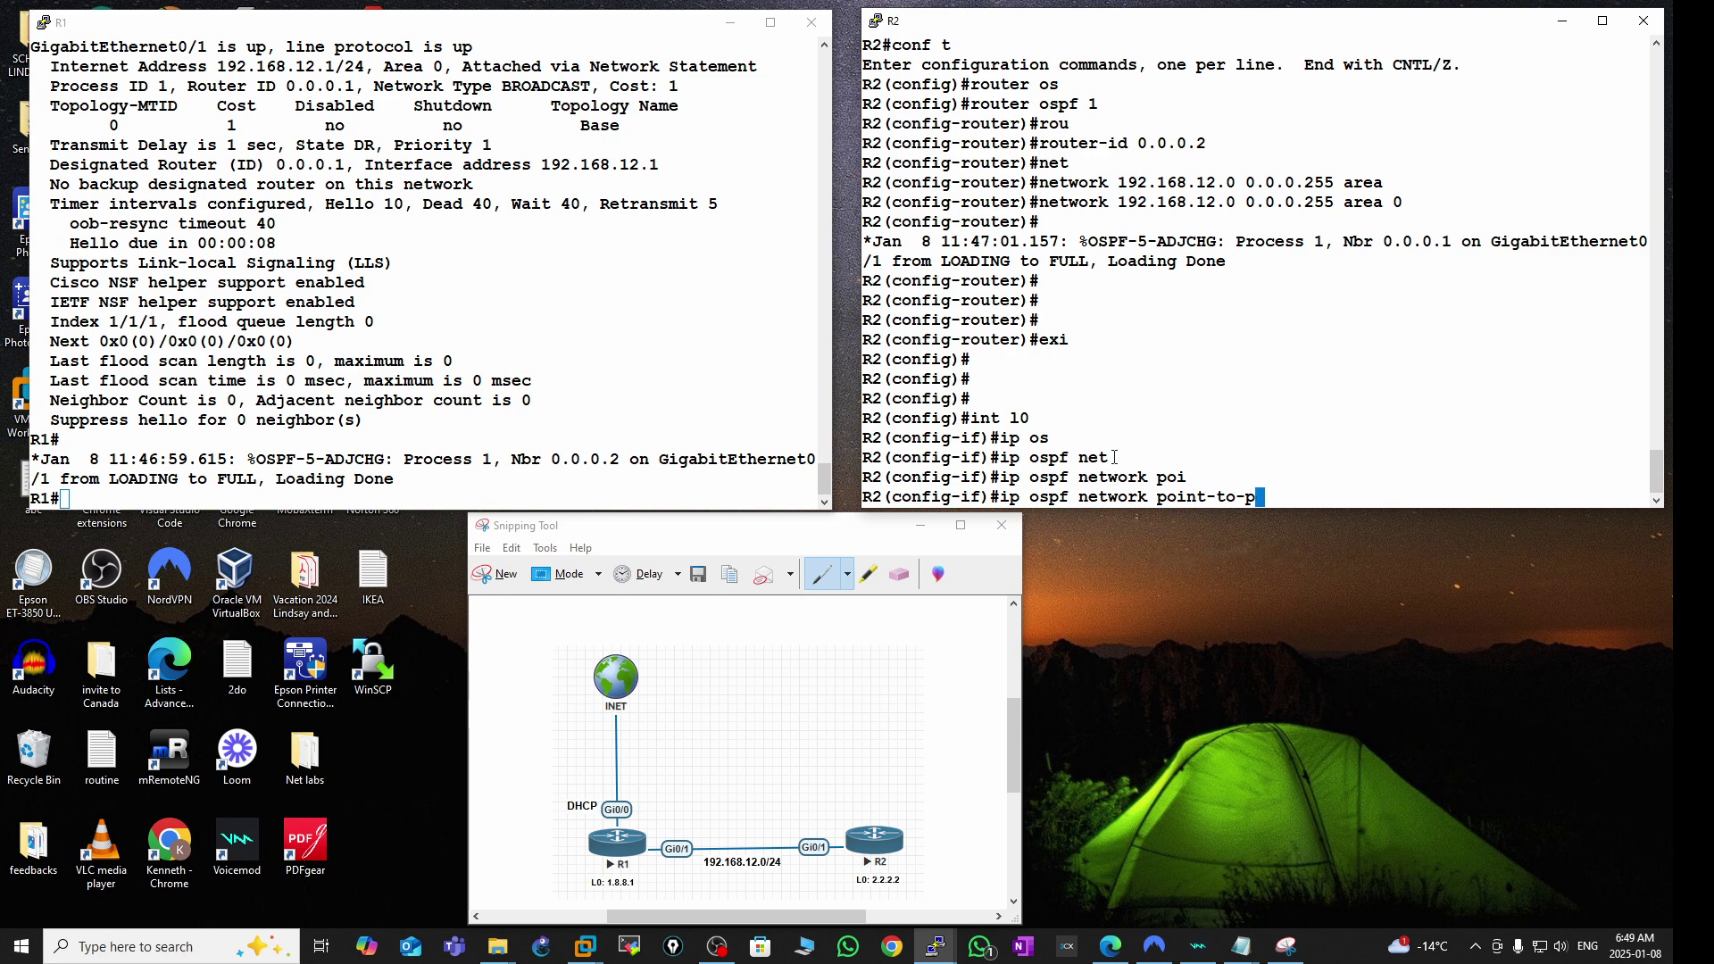
pyautogui.press('Tab')
pyautogui.press('Return')
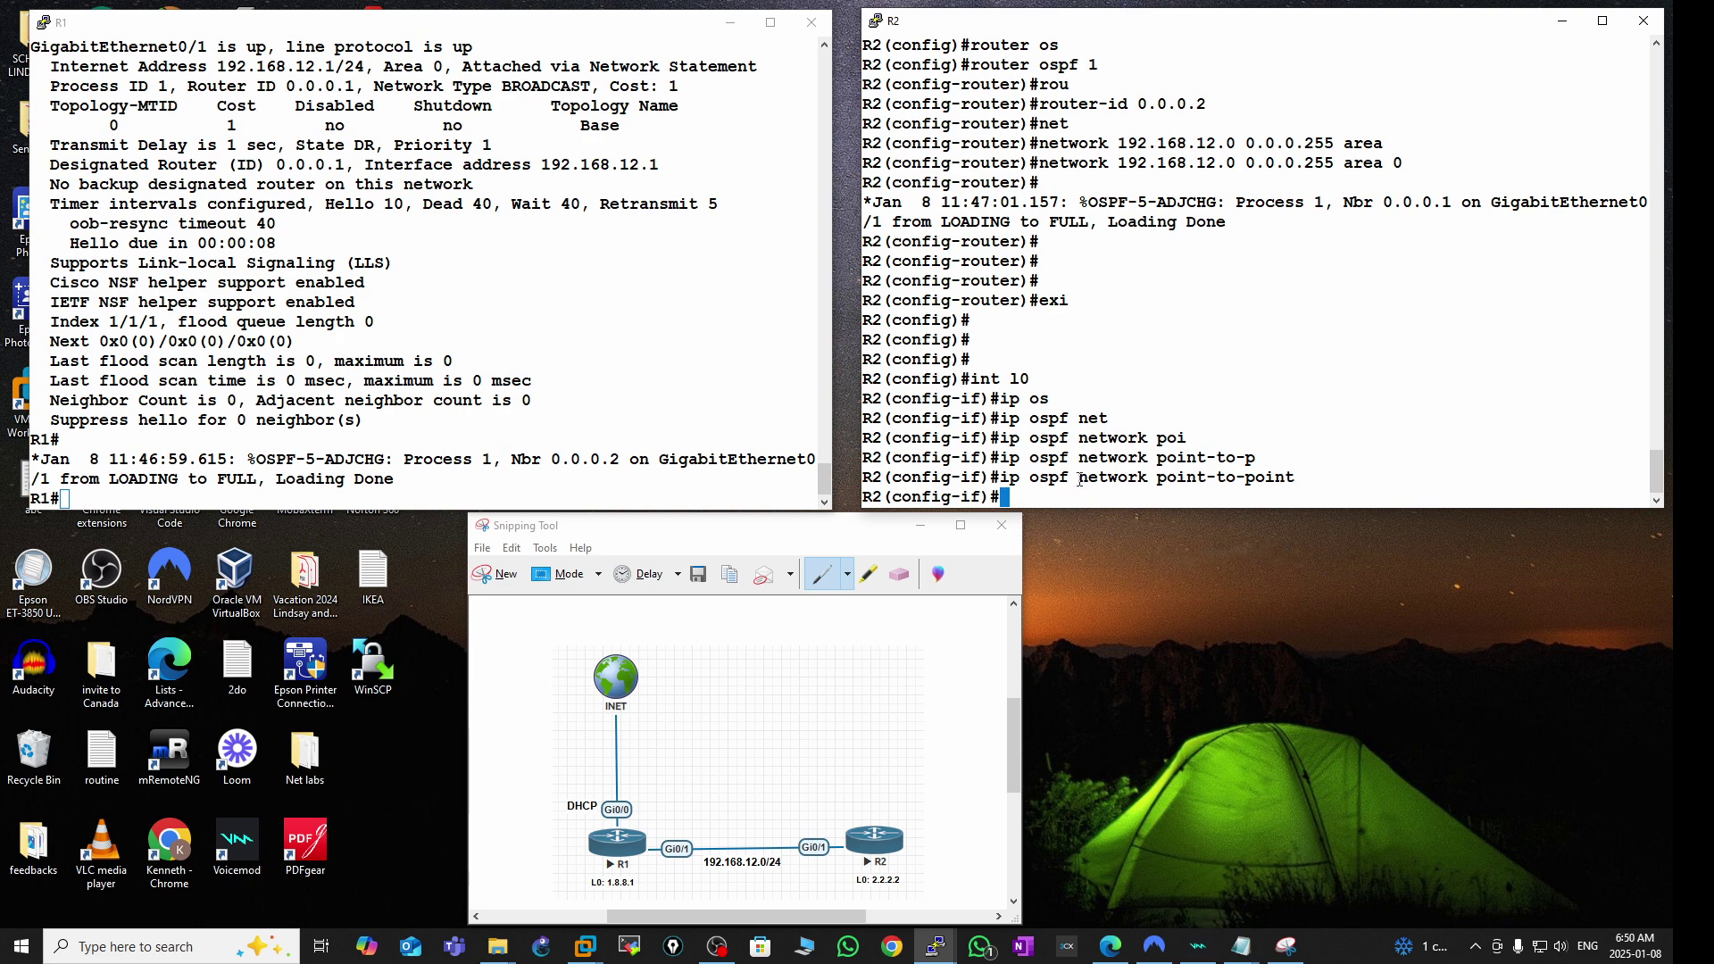
pyautogui.press('Return')
pyautogui.press('Return')
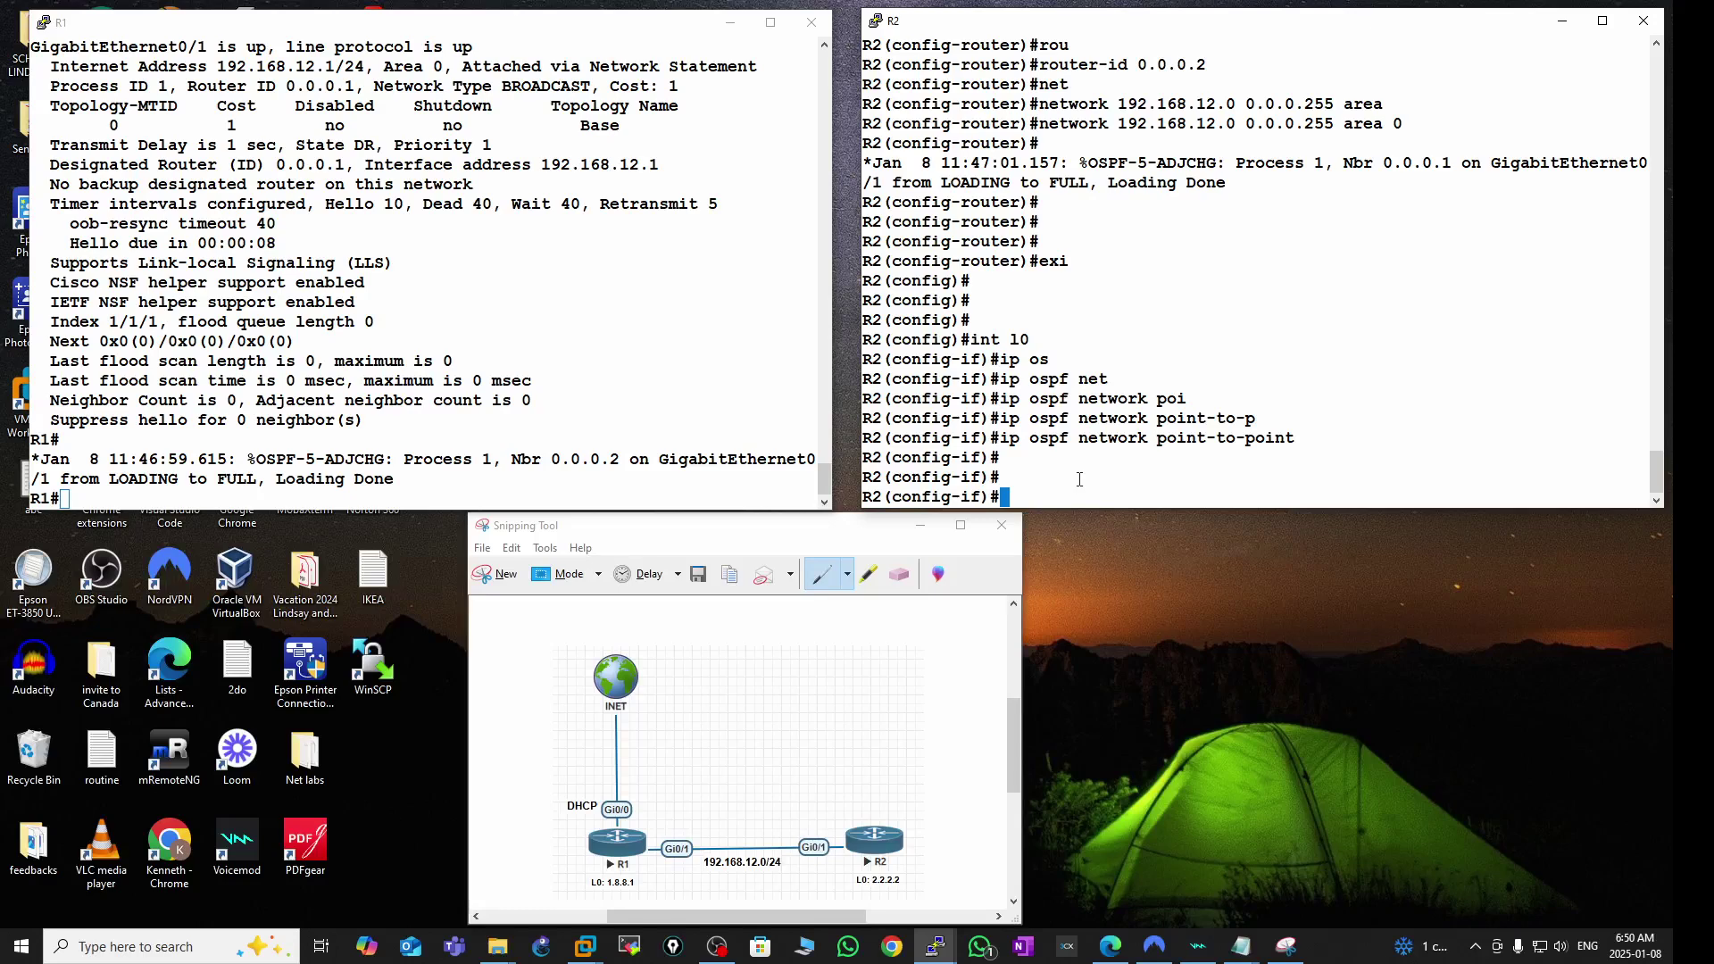
# - Advertise network 2.0.0.0 with mask 255.0.0.0 in area 0 under OSPF process 1 on R2
pyautogui.write('router os')
pyautogui.press('Tab')
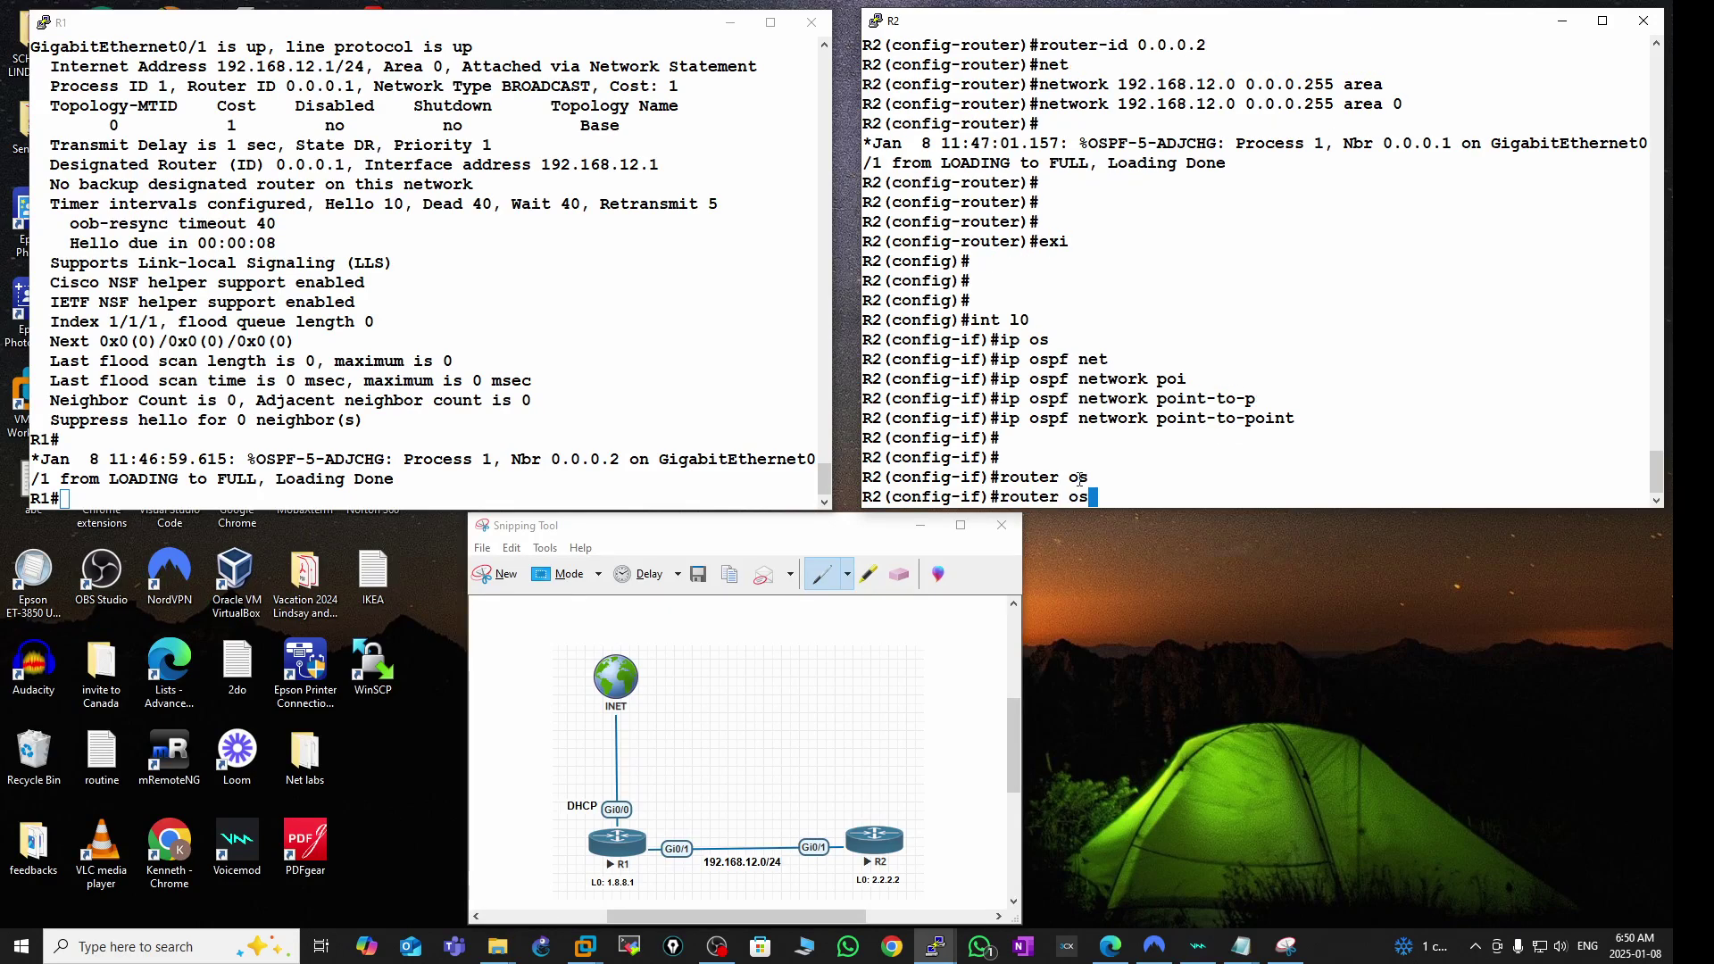
pyautogui.write('pf 1')
pyautogui.press('Return')
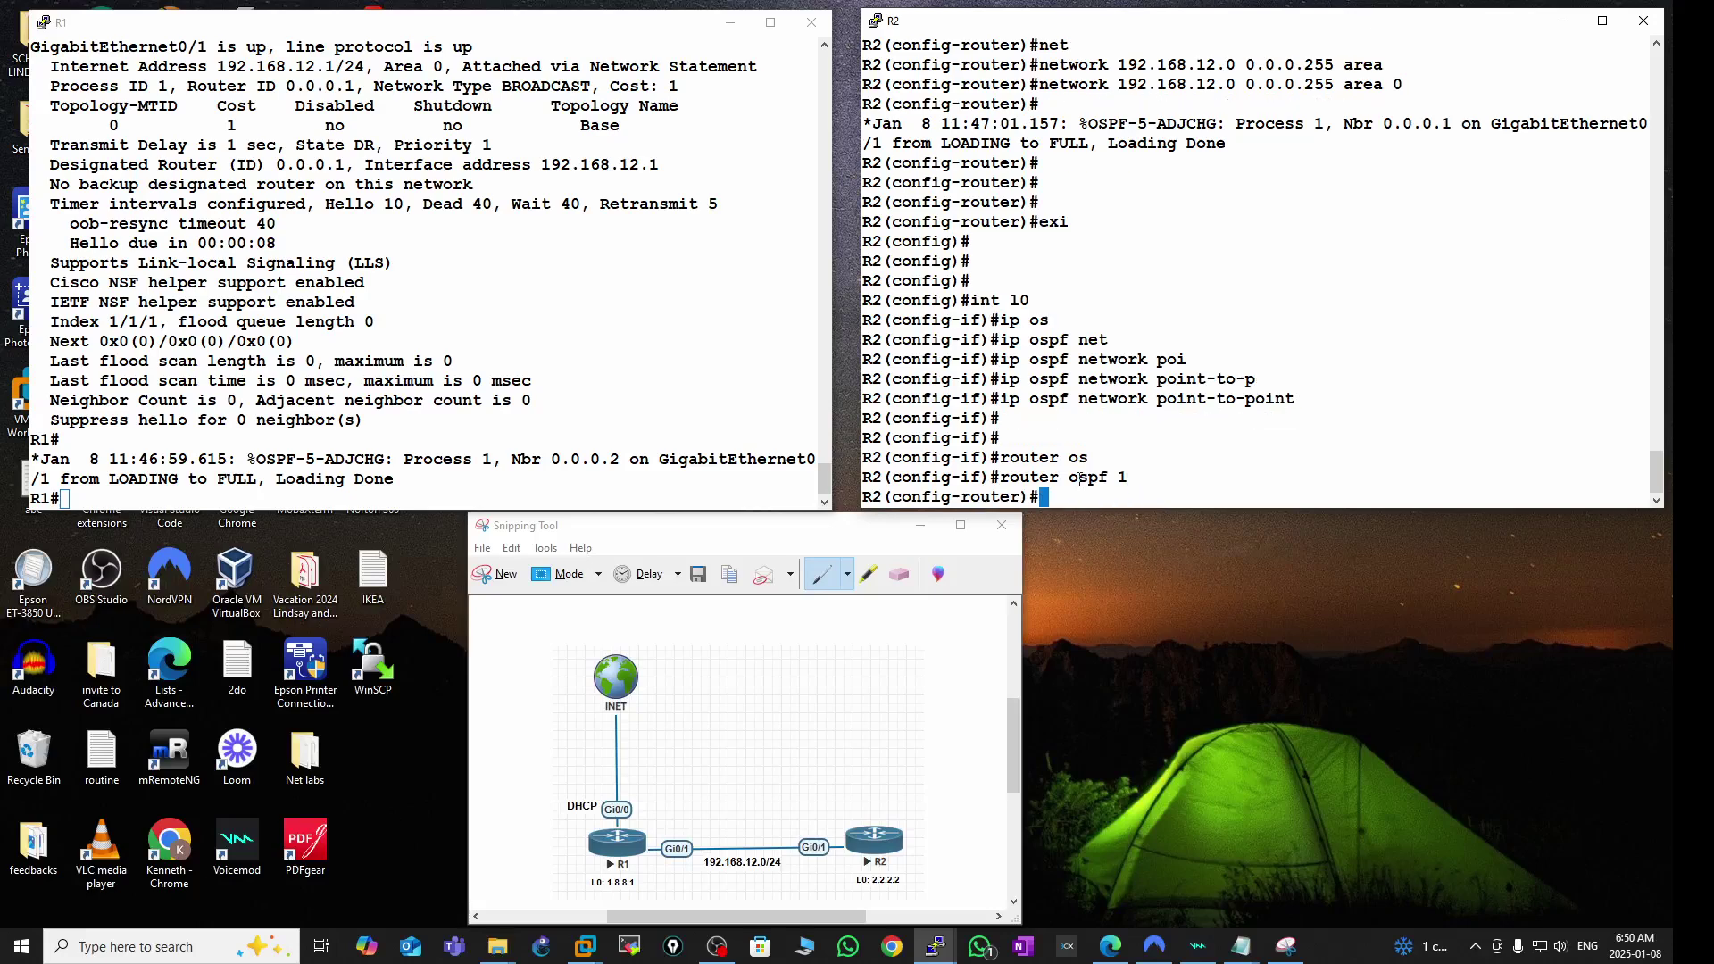
pyautogui.write('net')
pyautogui.press('Tab')
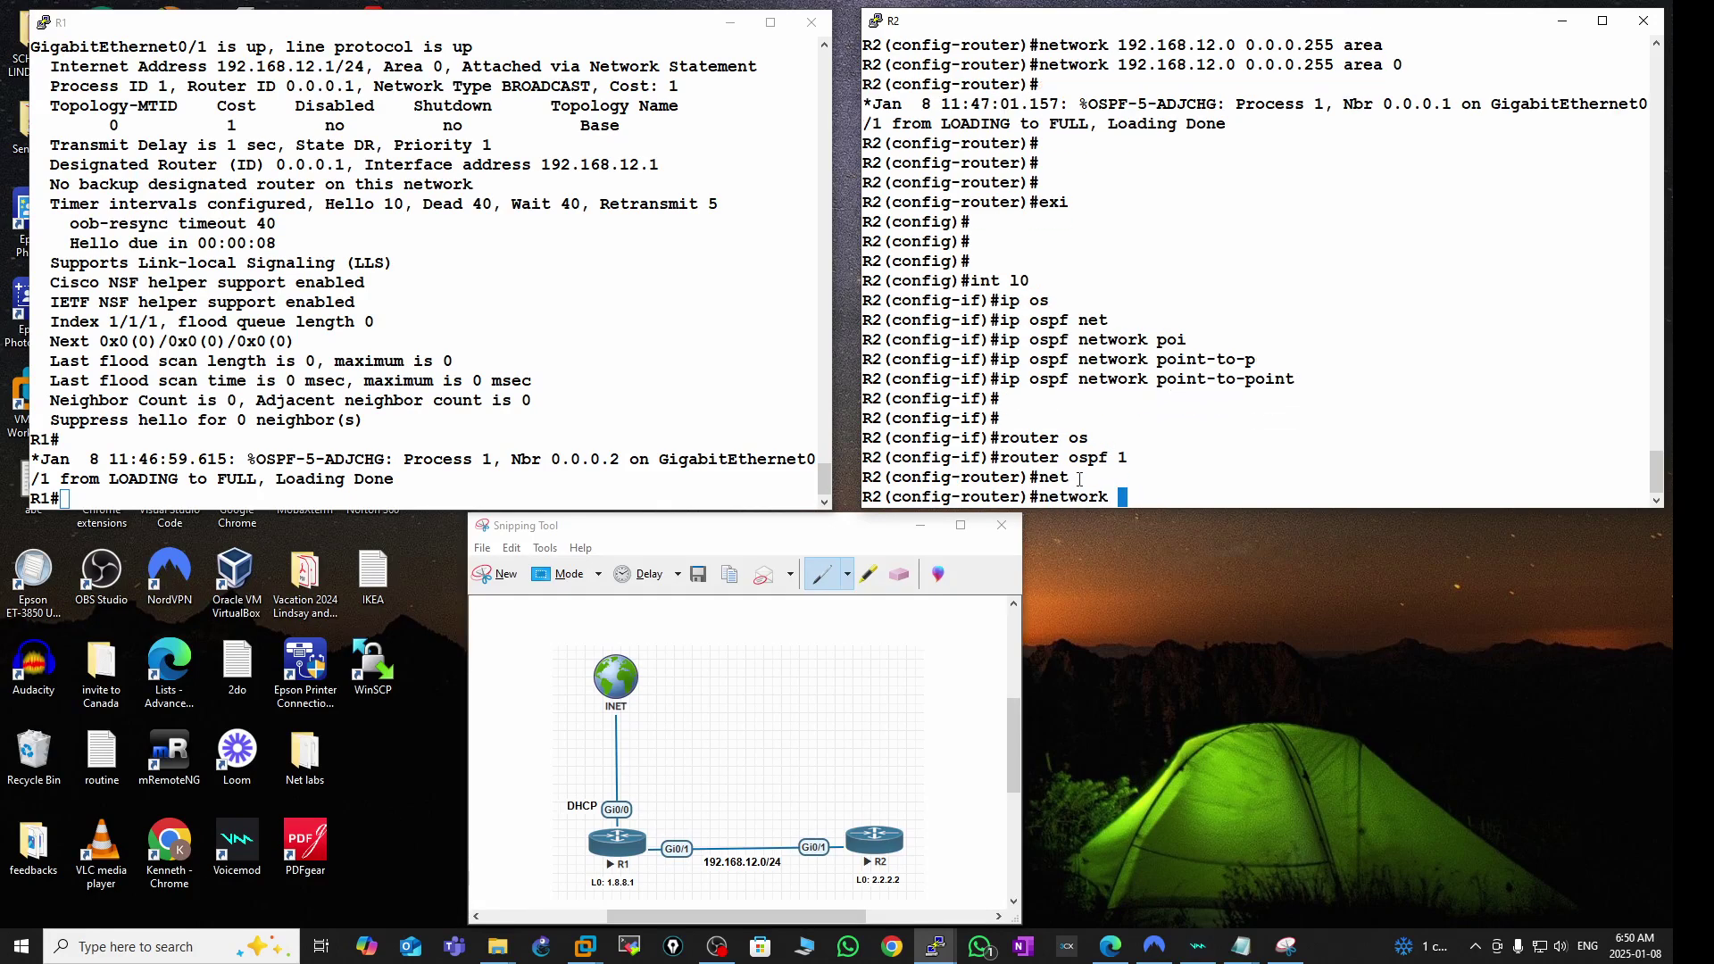
pyautogui.write('2.0.0.0 255.255')
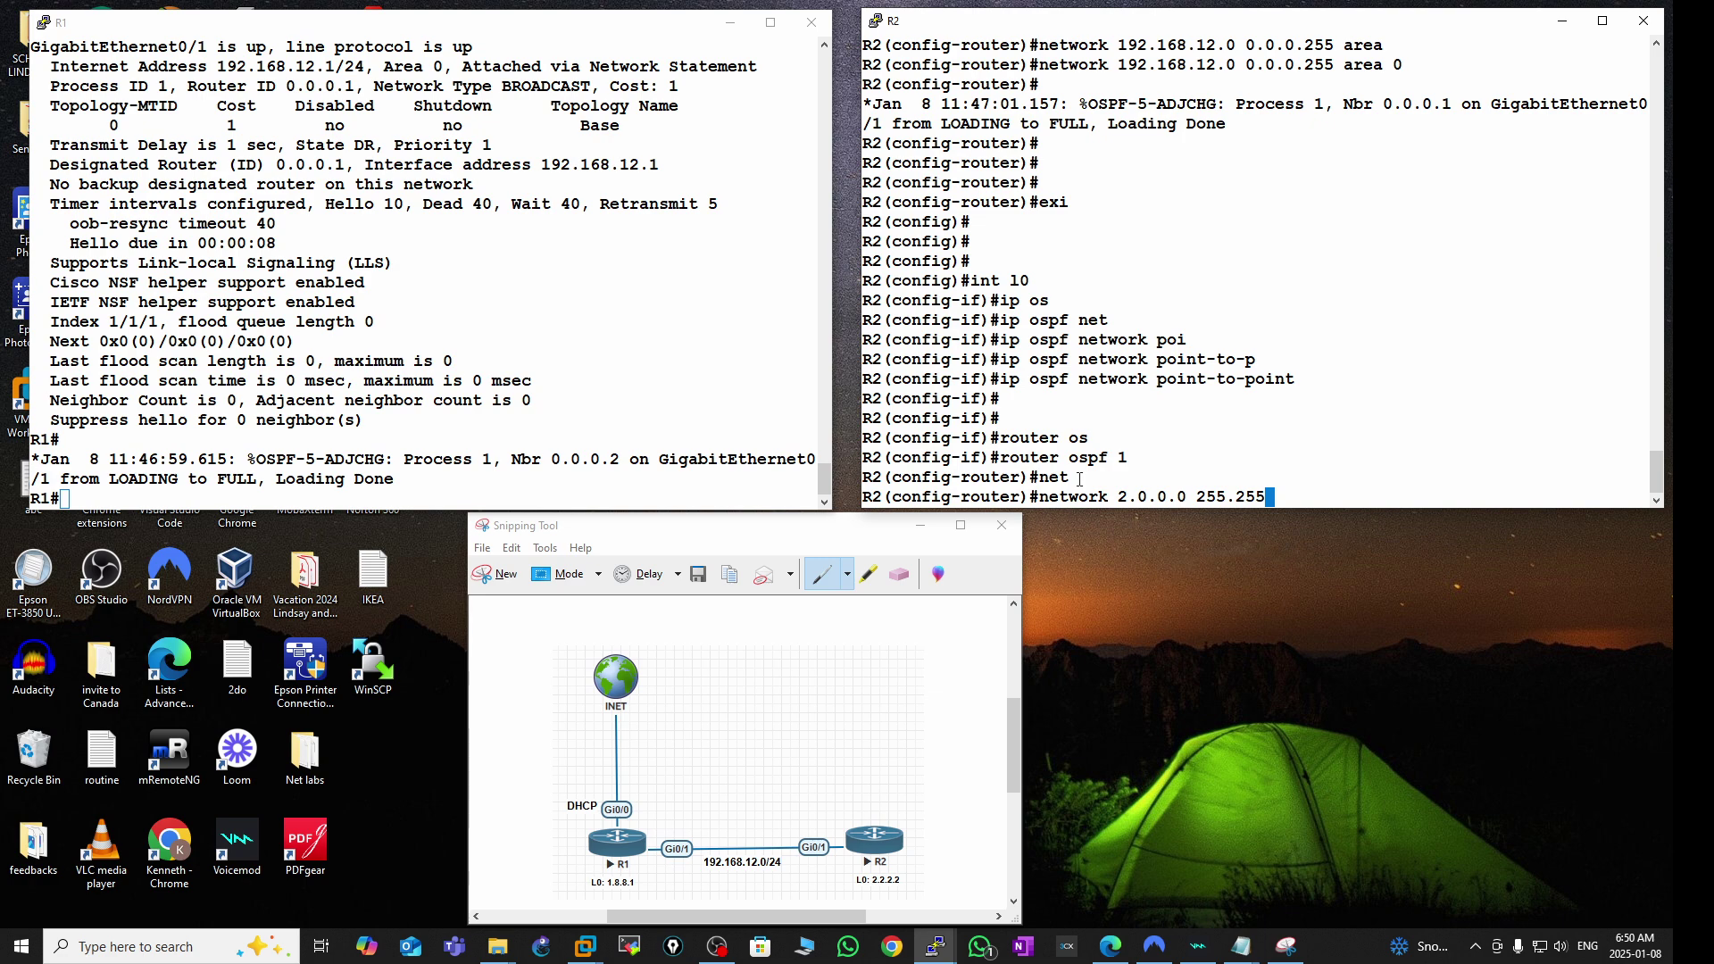
pyautogui.press('BackSpace')
pyautogui.press('BackSpace')
pyautogui.press('BackSpace')
pyautogui.write('0.0.0 area 0')
pyautogui.press('Return')
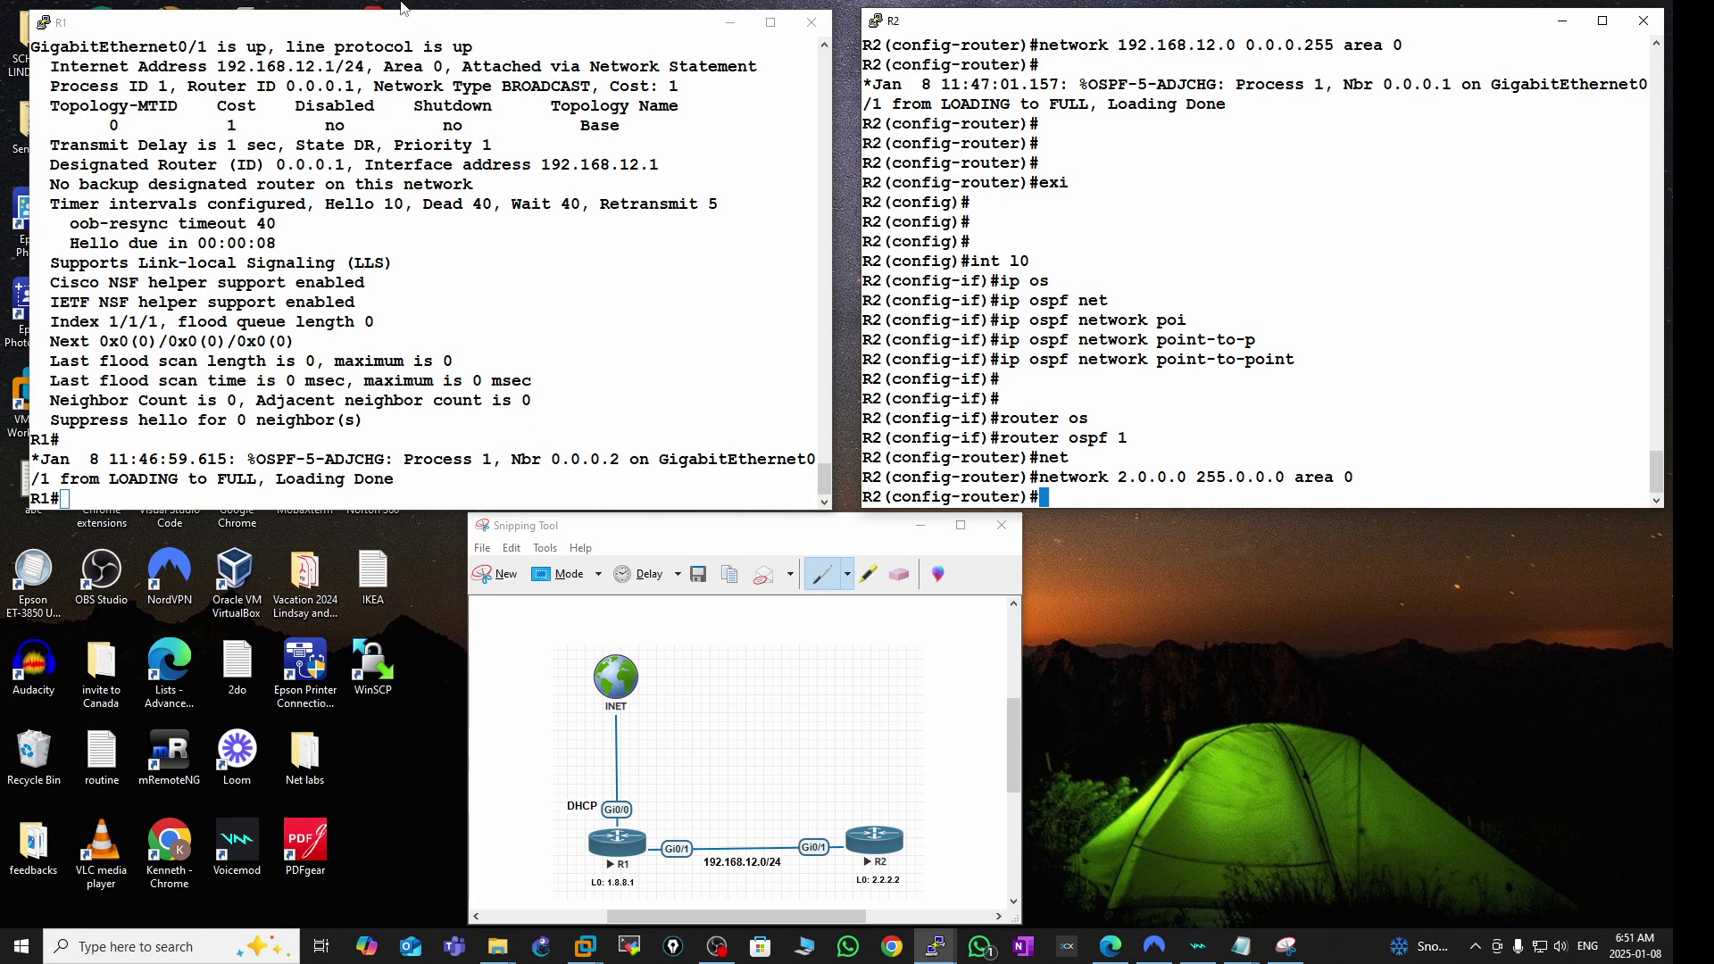
# - Switch to the R1 console, enter global configuration mode with conf t, and open OSPF process 1
pyautogui.click(387, 270)
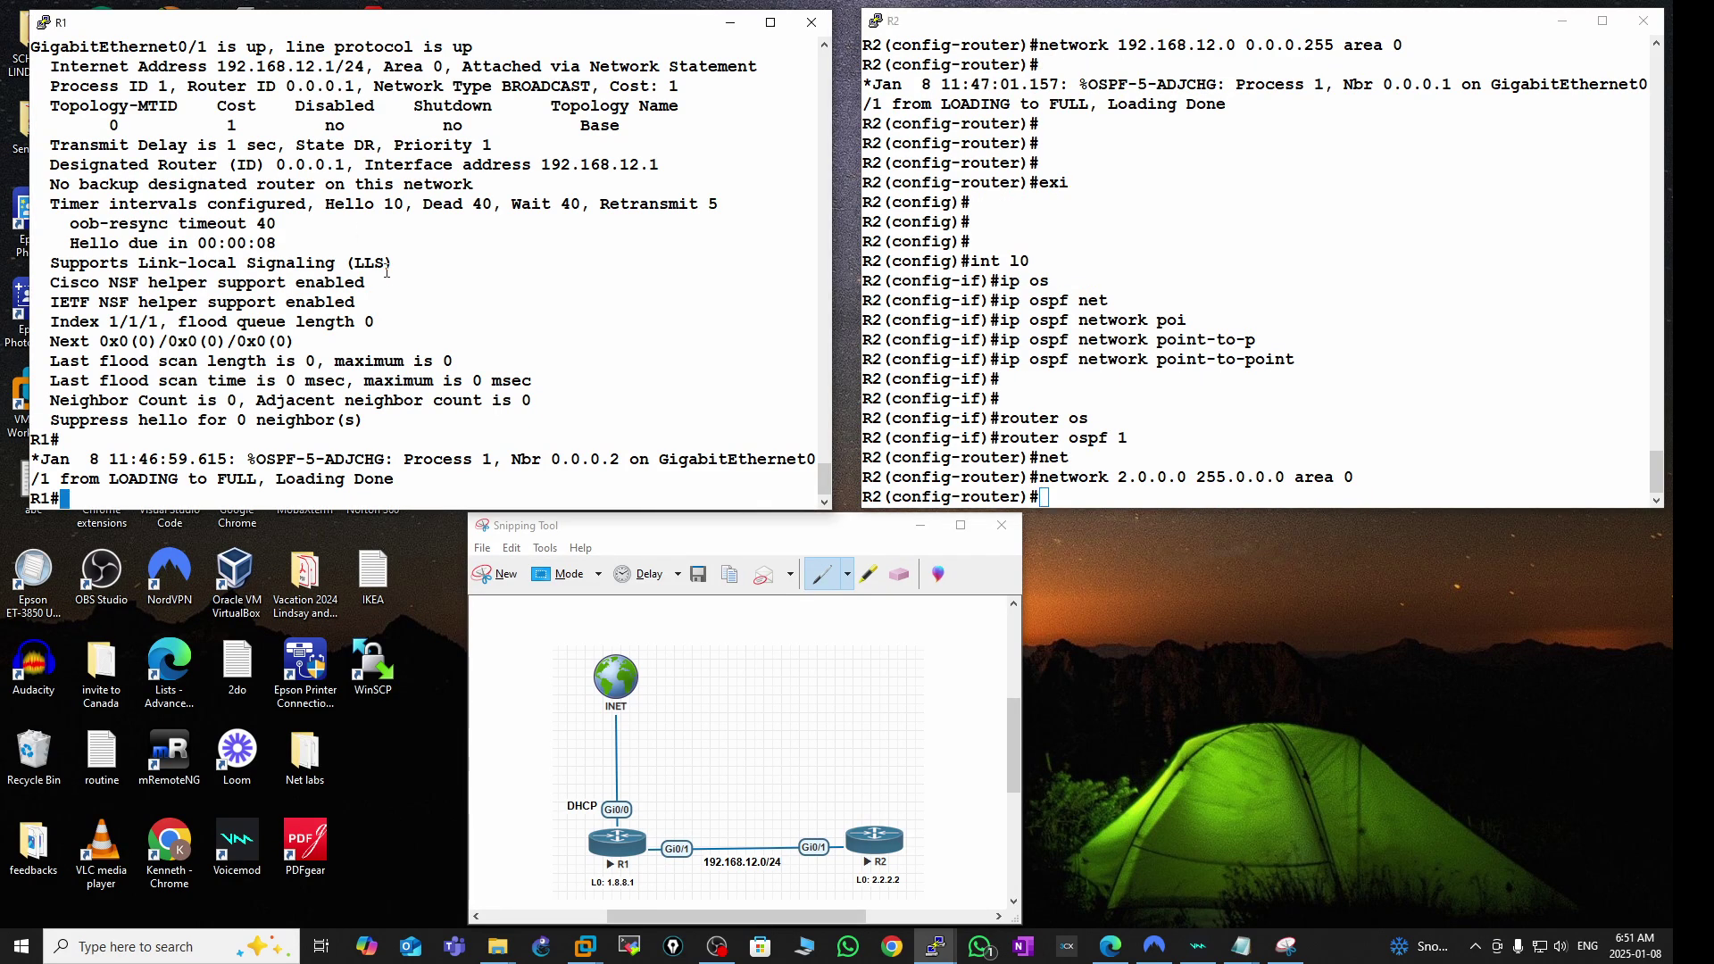
pyautogui.press('Return')
pyautogui.press('Return')
pyautogui.press('Return')
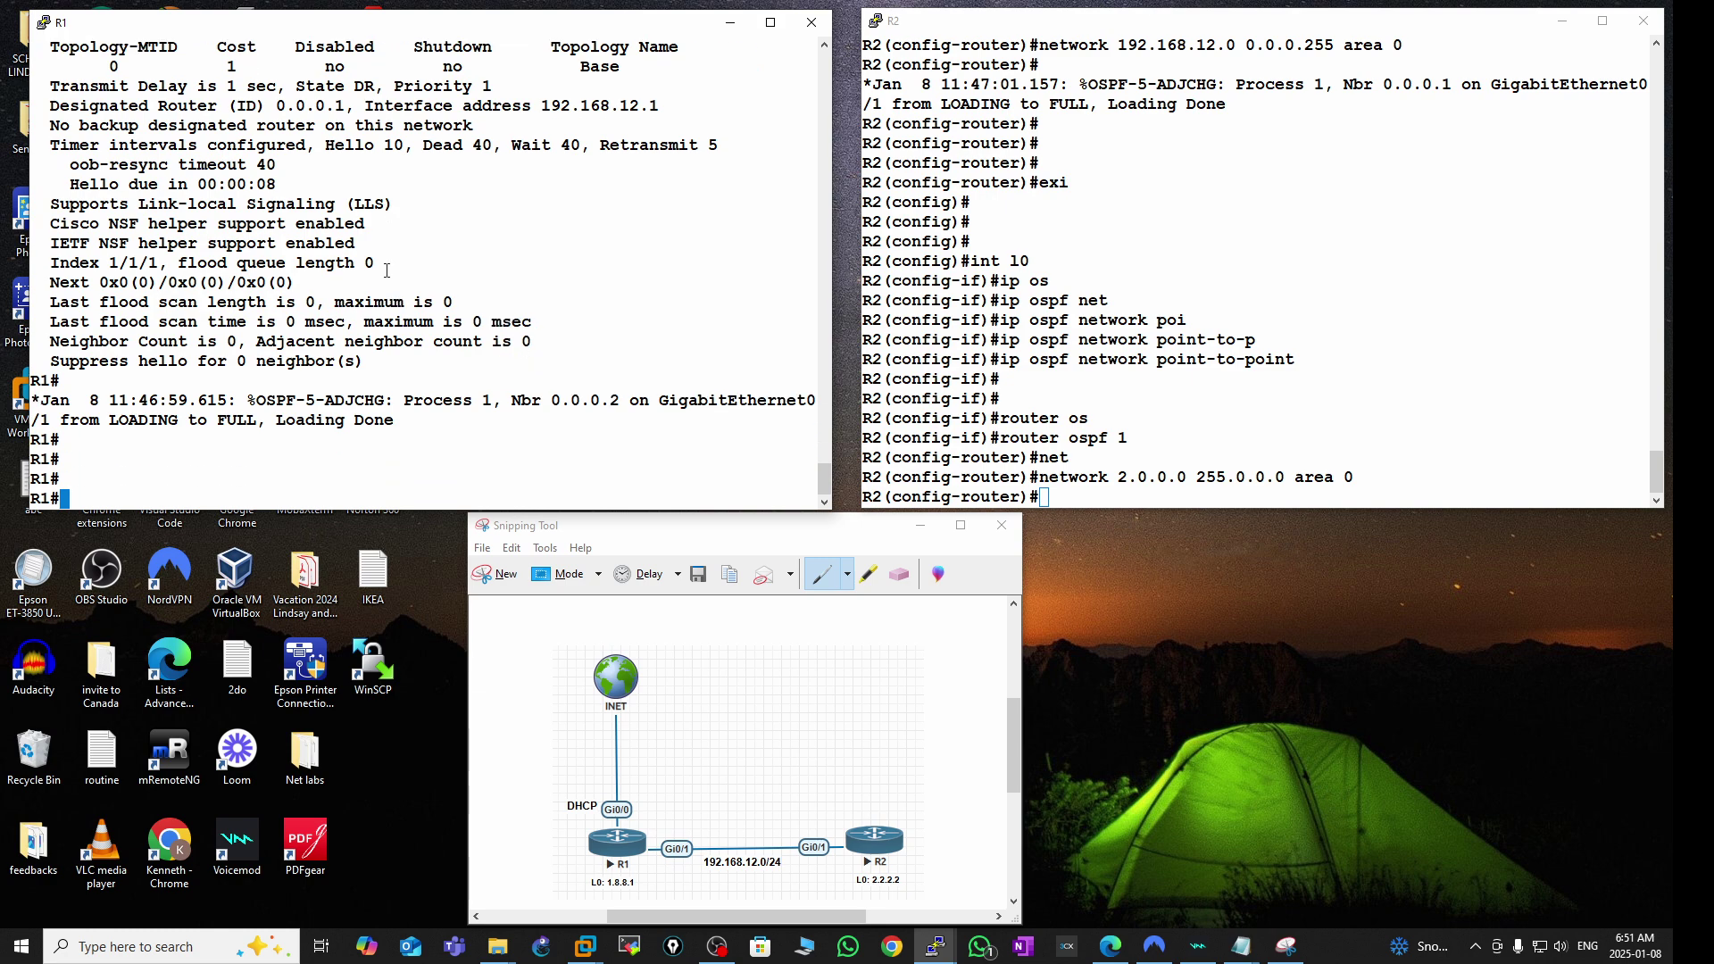
pyautogui.write('conf t')
pyautogui.press('Return')
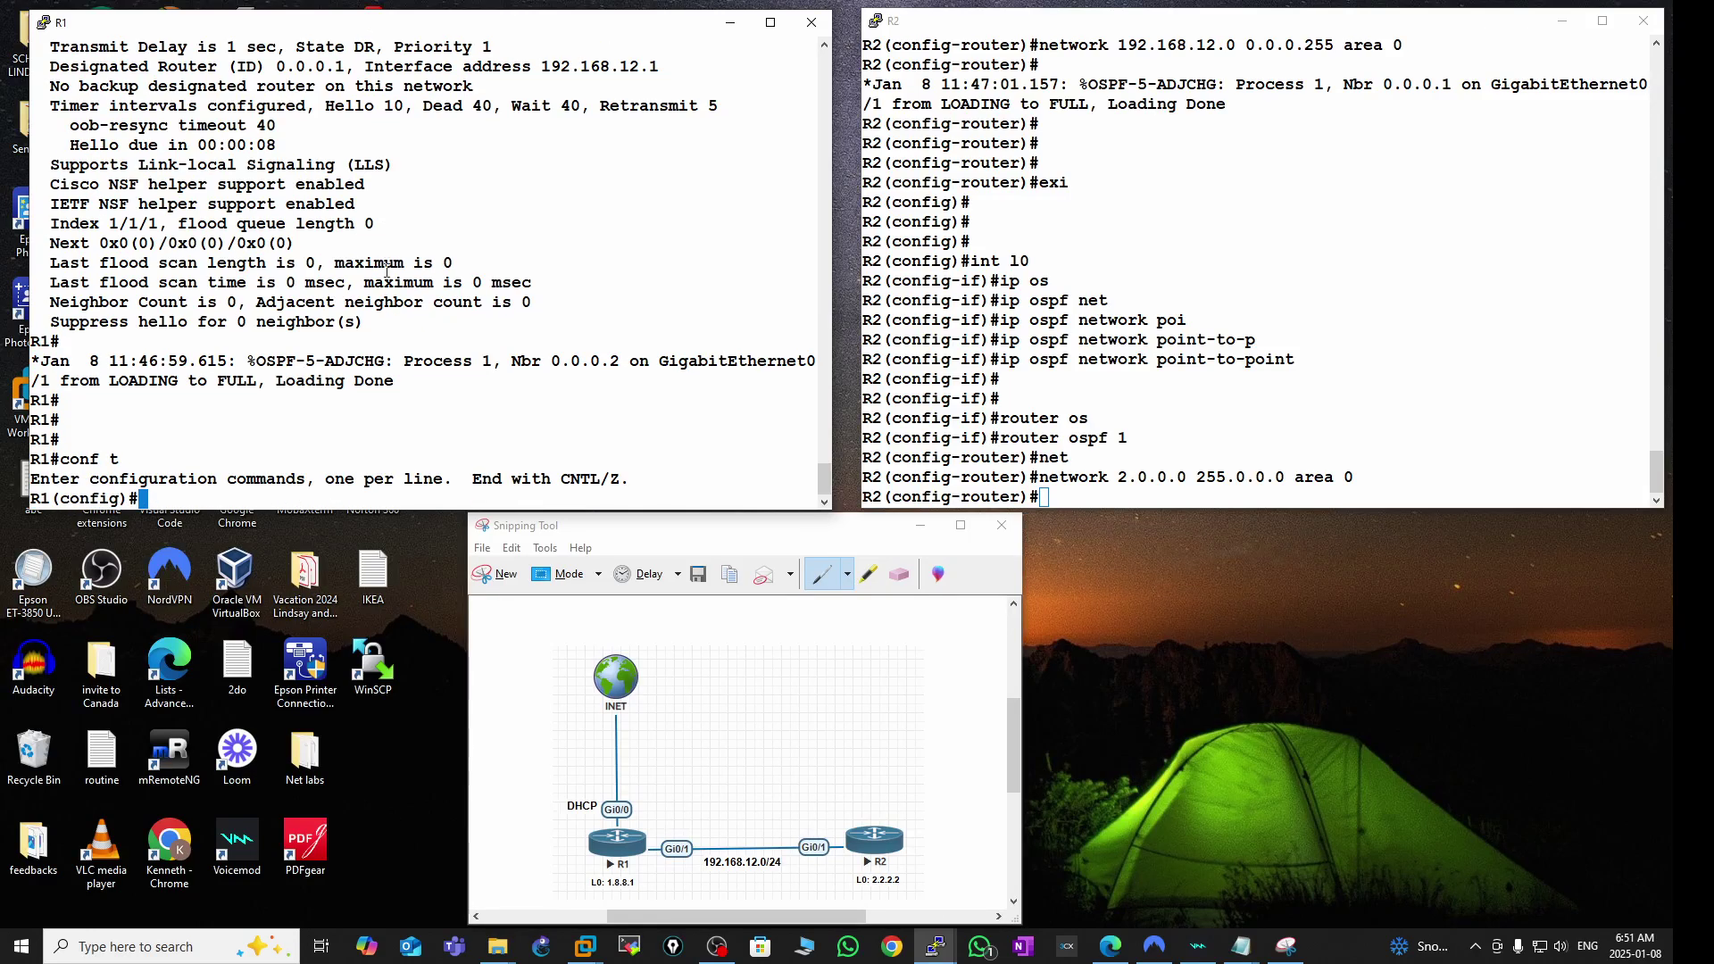
pyautogui.write('router ospf 1')
pyautogui.press('Return')
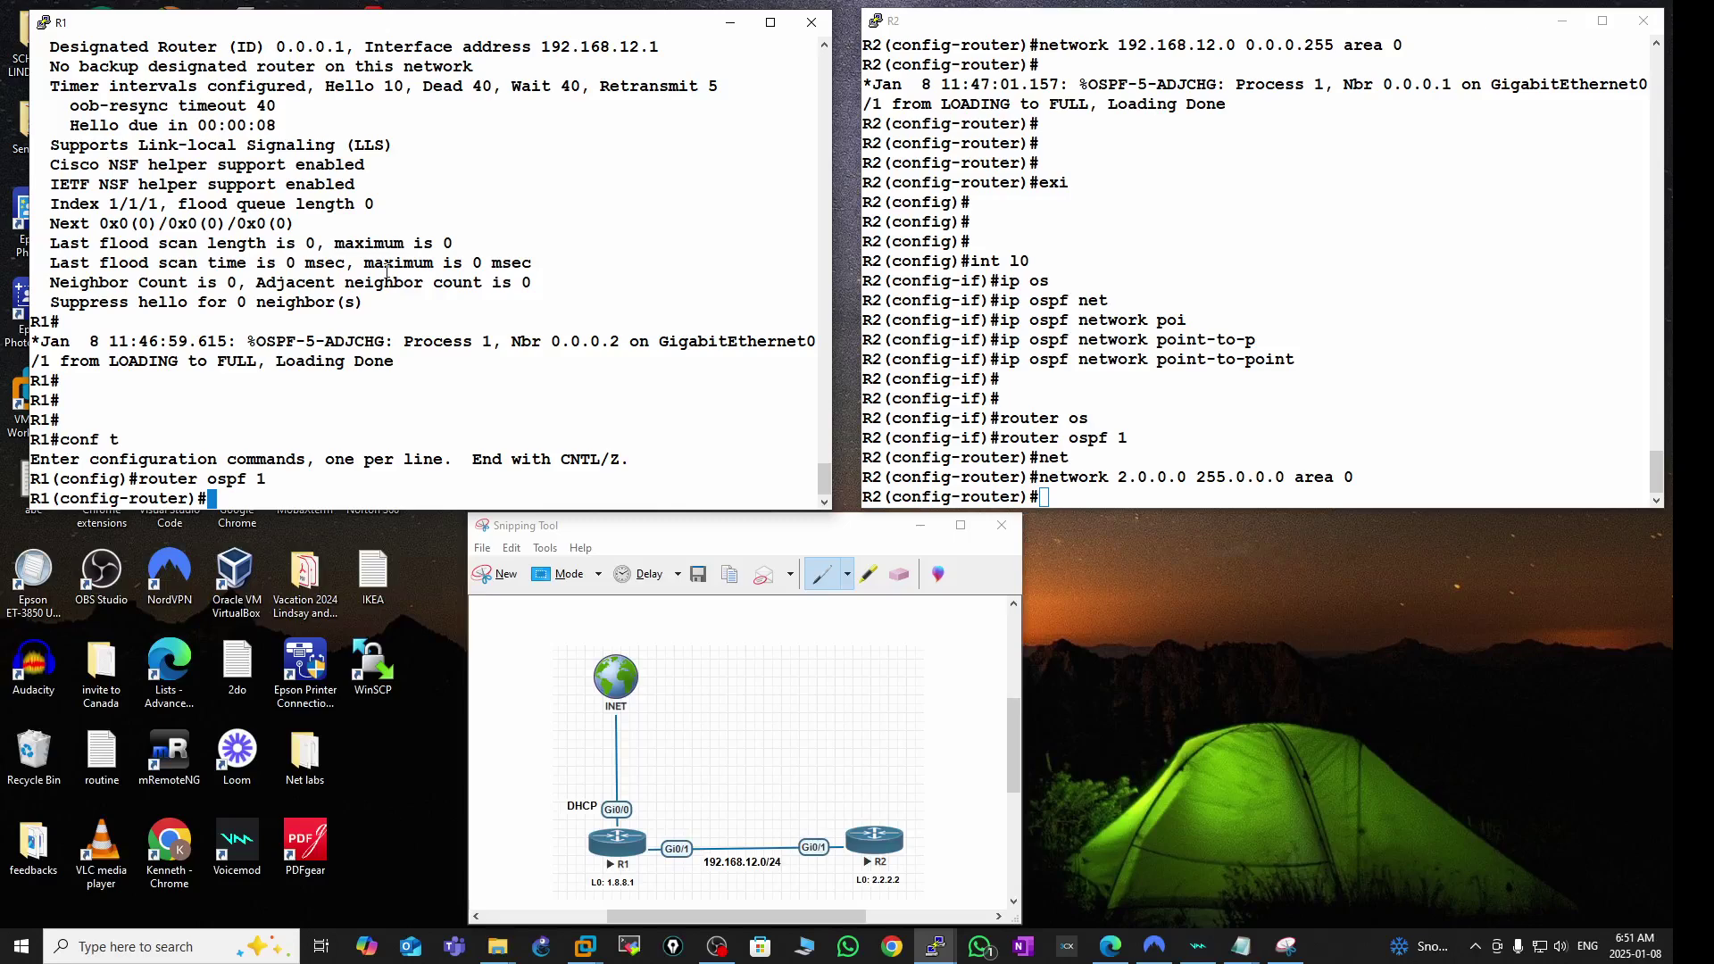
# - Write the network statement for 1.0.0.0 with mask 255.0.0.0 at R1's OSPF prompt without submitting it
pyautogui.write('net')
pyautogui.press('Tab')
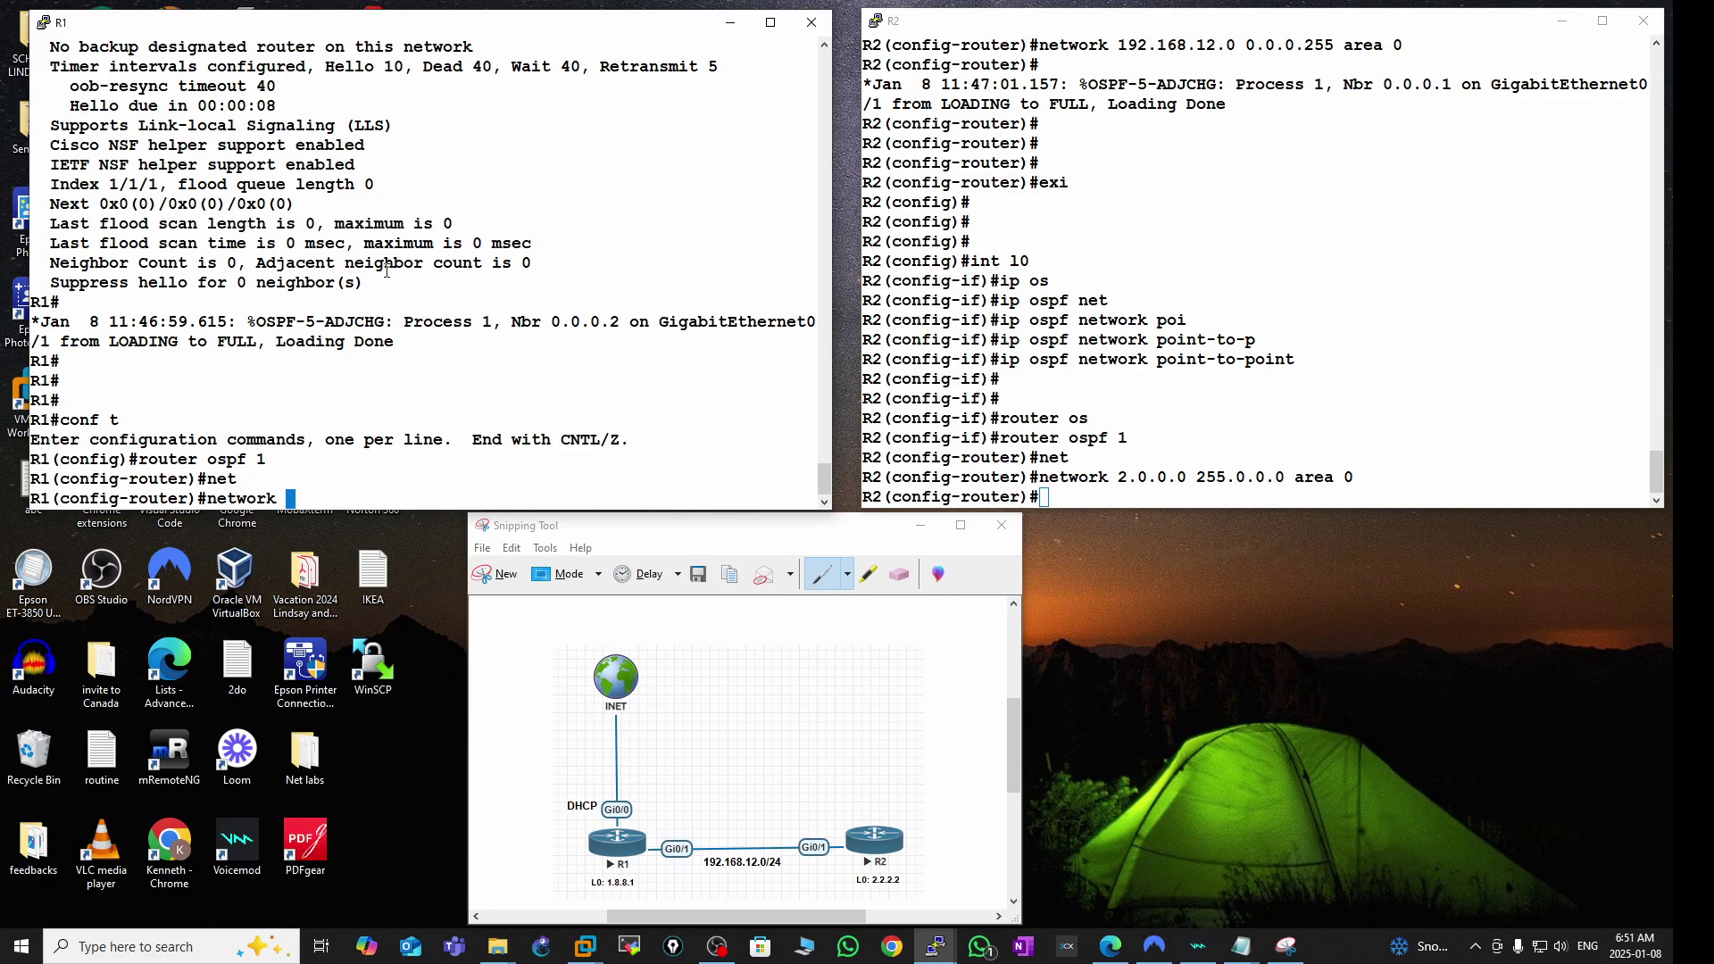
pyautogui.write('1.0.0.0')
pyautogui.write('255.0.0.0')
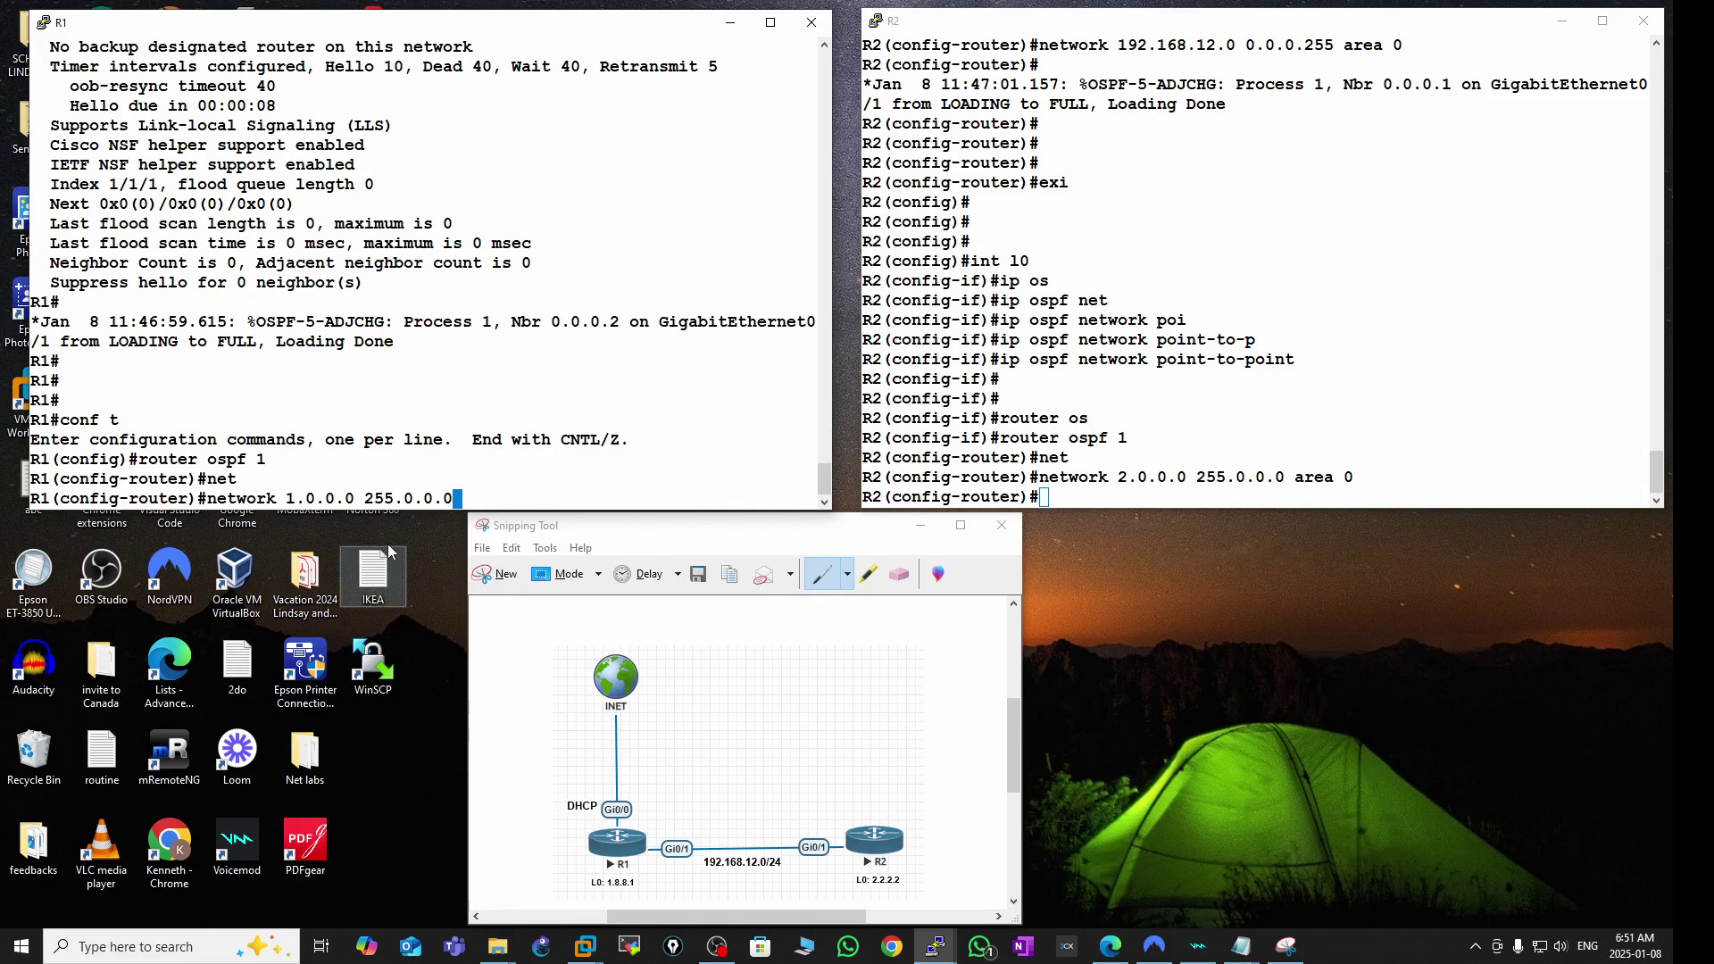
# - Compare the network octets and masks in R1's 1.0.0.0 and R2's 2.0.0.0 network statements
pyautogui.moveTo(393, 499); pyautogui.dragTo(284, 498)
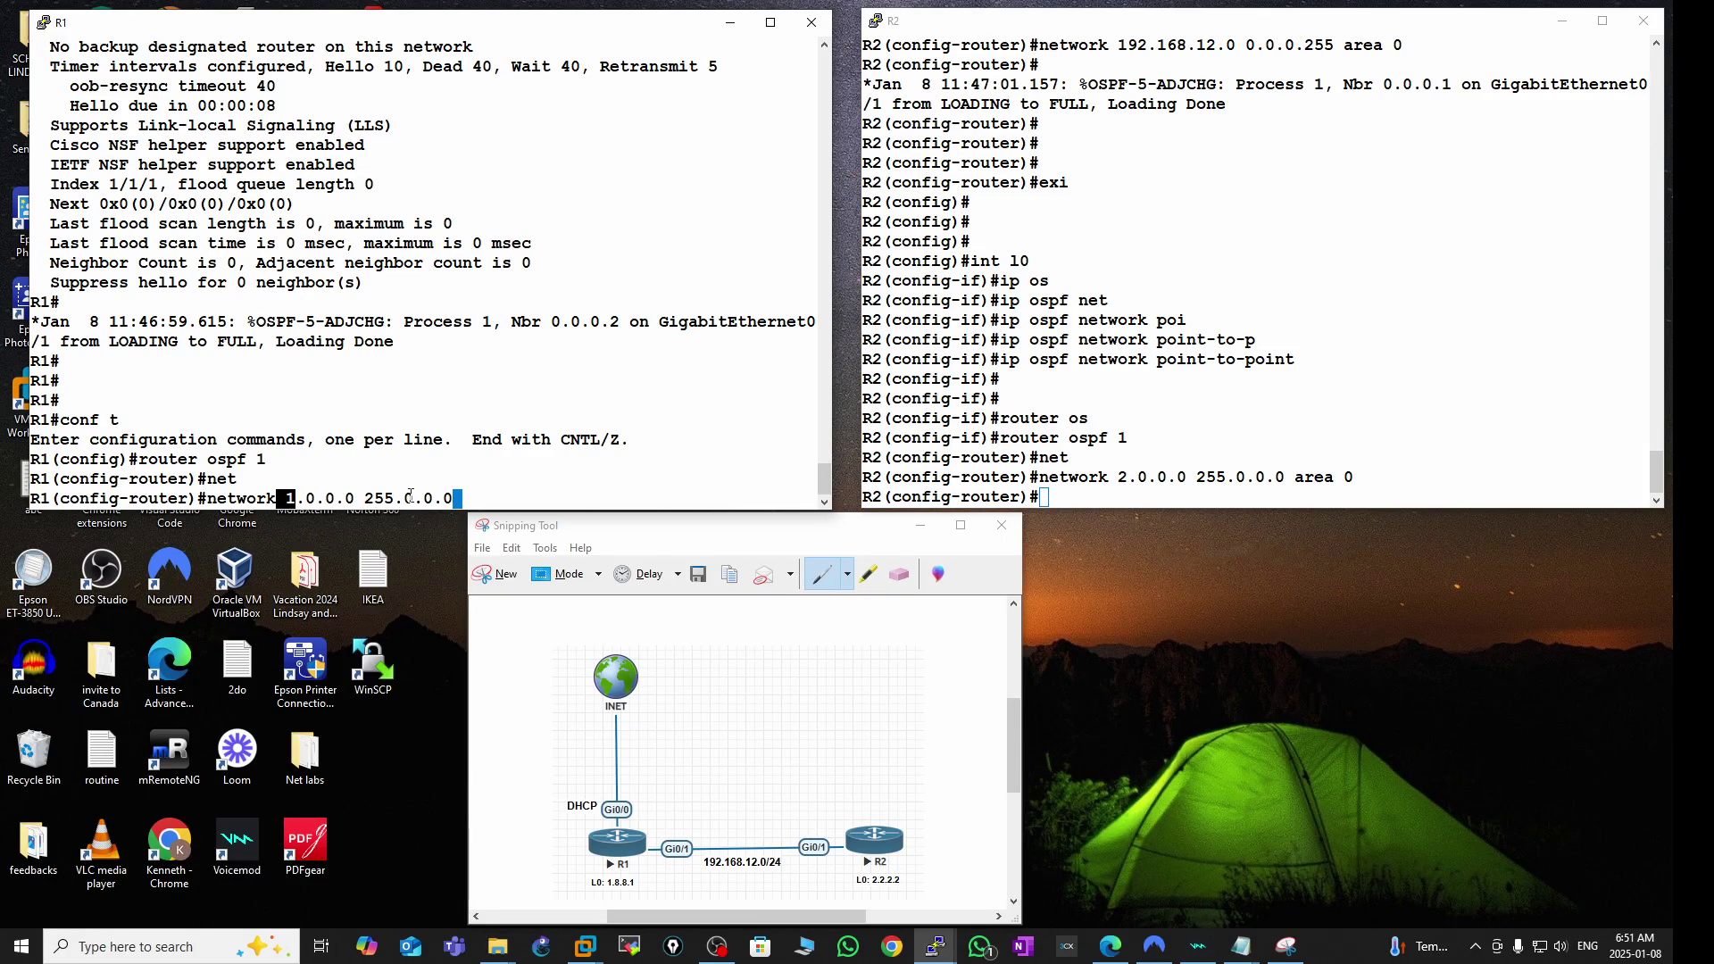
pyautogui.moveTo(397, 500); pyautogui.dragTo(296, 499)
pyautogui.click(430, 496)
pyautogui.moveTo(345, 499); pyautogui.dragTo(326, 499)
pyautogui.click(295, 497)
pyautogui.moveTo(295, 497); pyautogui.dragTo(279, 497)
pyautogui.moveTo(1132, 475); pyautogui.dragTo(1123, 478)
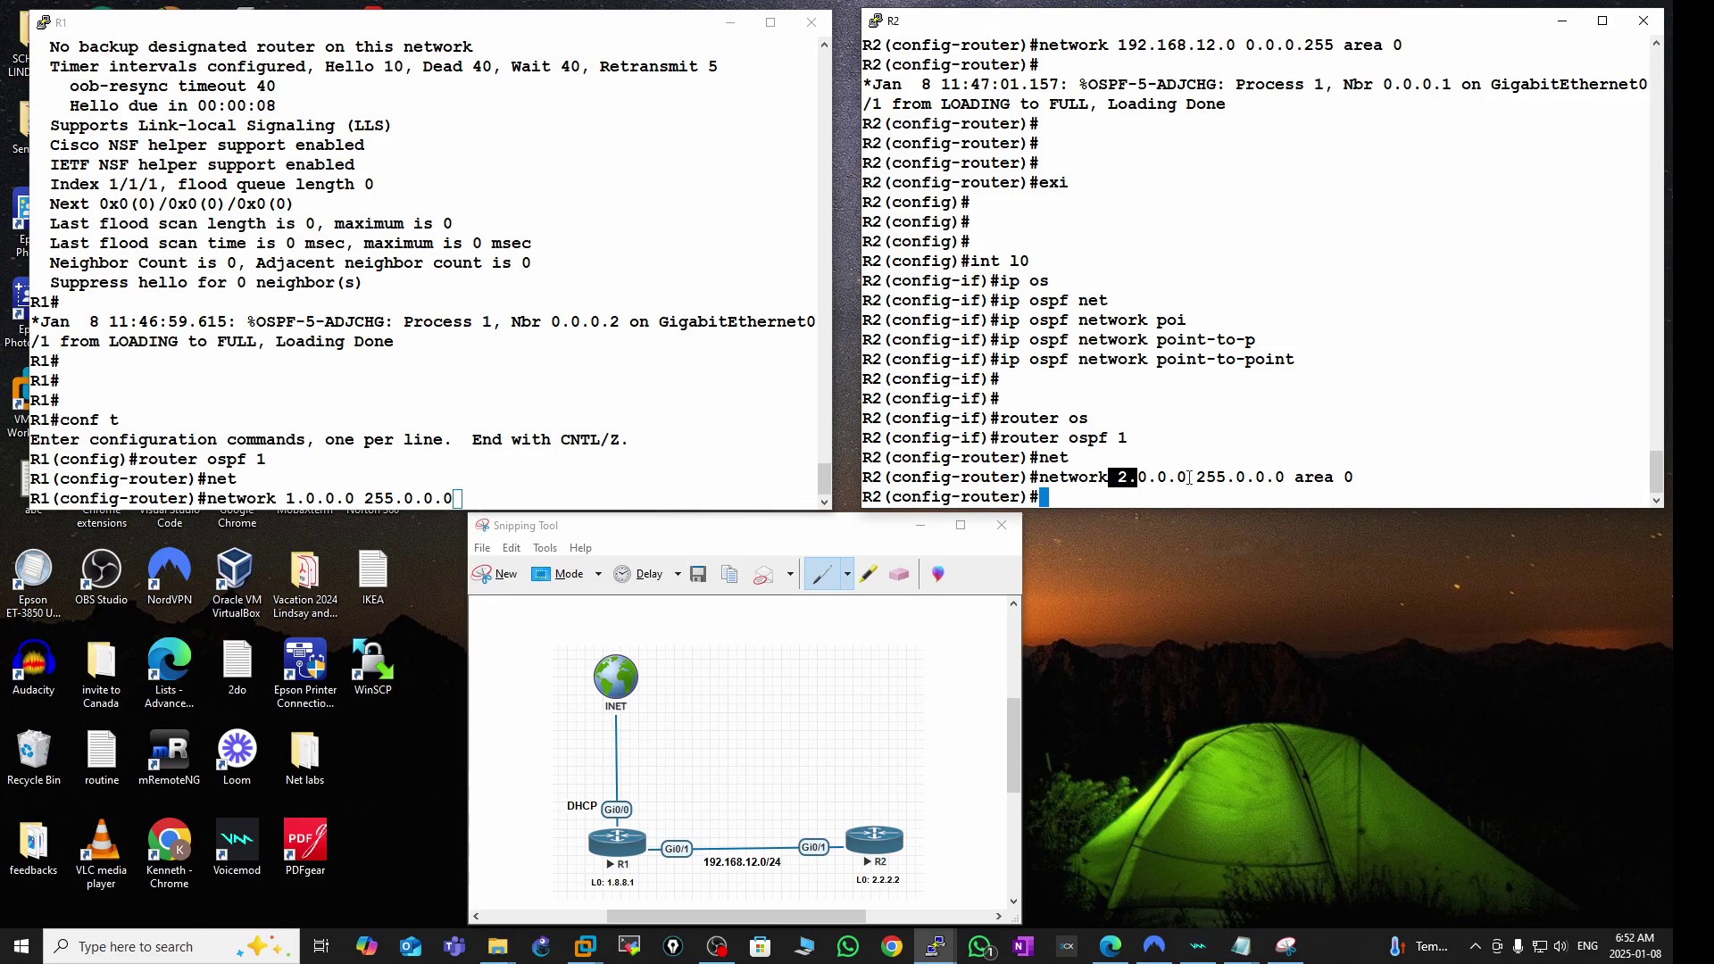
pyautogui.moveTo(1196, 478); pyautogui.dragTo(1295, 478)
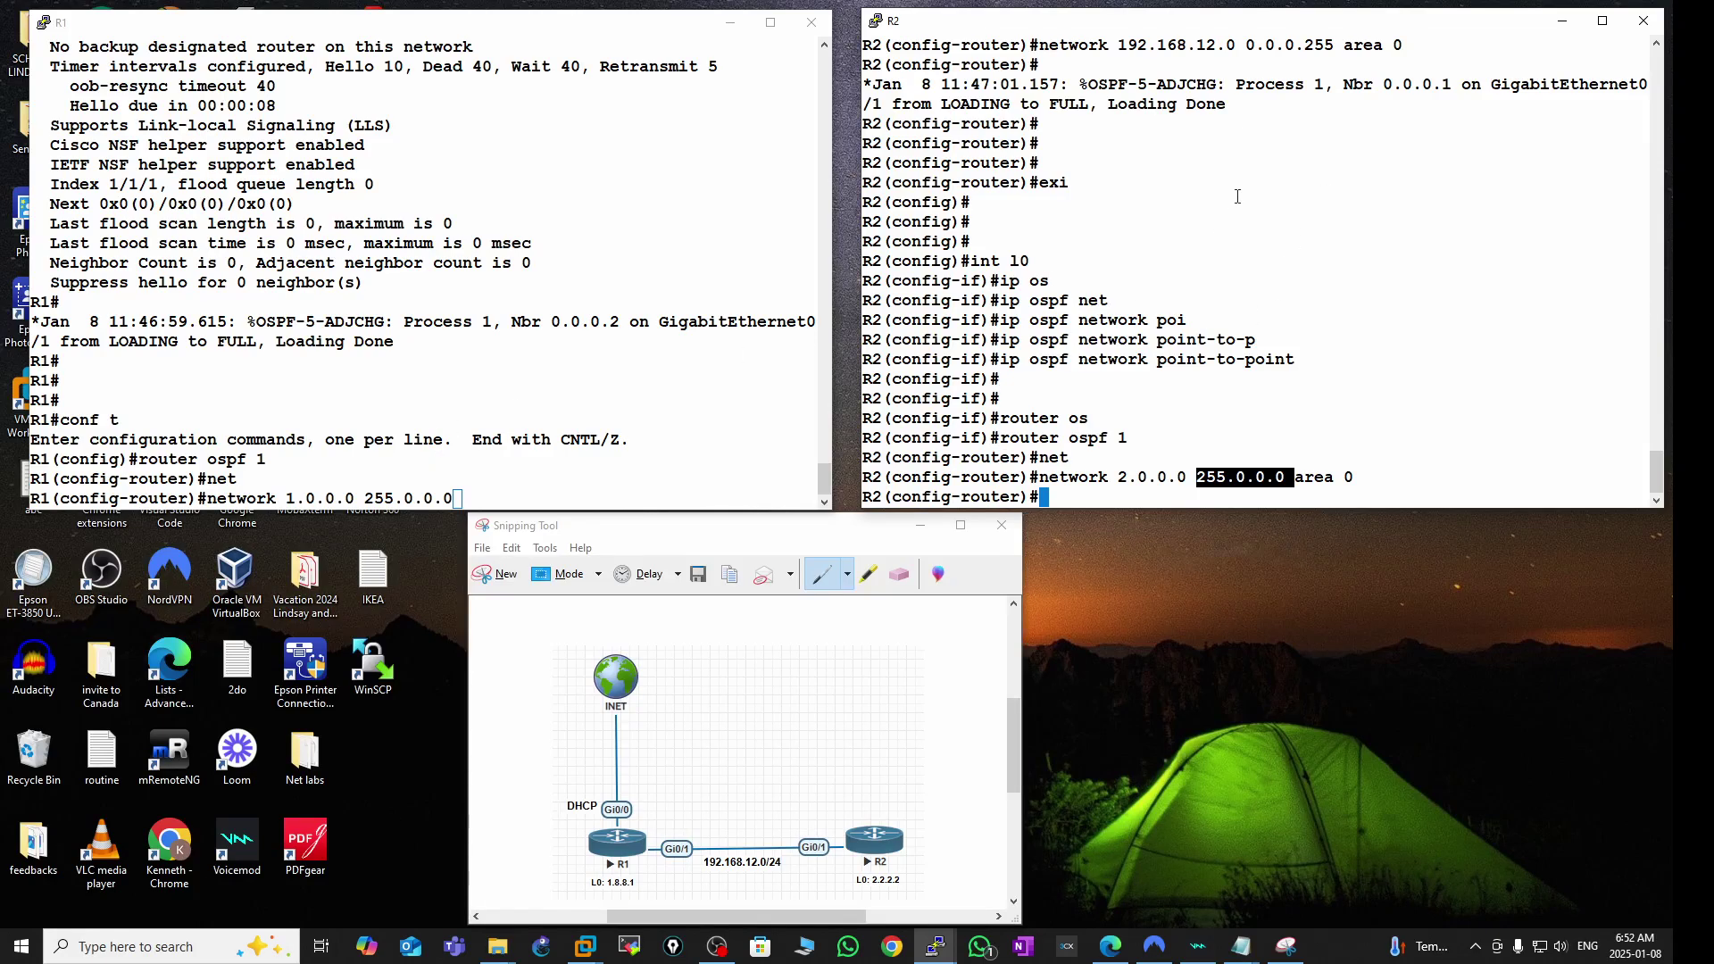
# - Examine the network octets and the wildcard mask in R2's 192.168.12.0 network statement
pyautogui.scroll(4, 1190, 114)
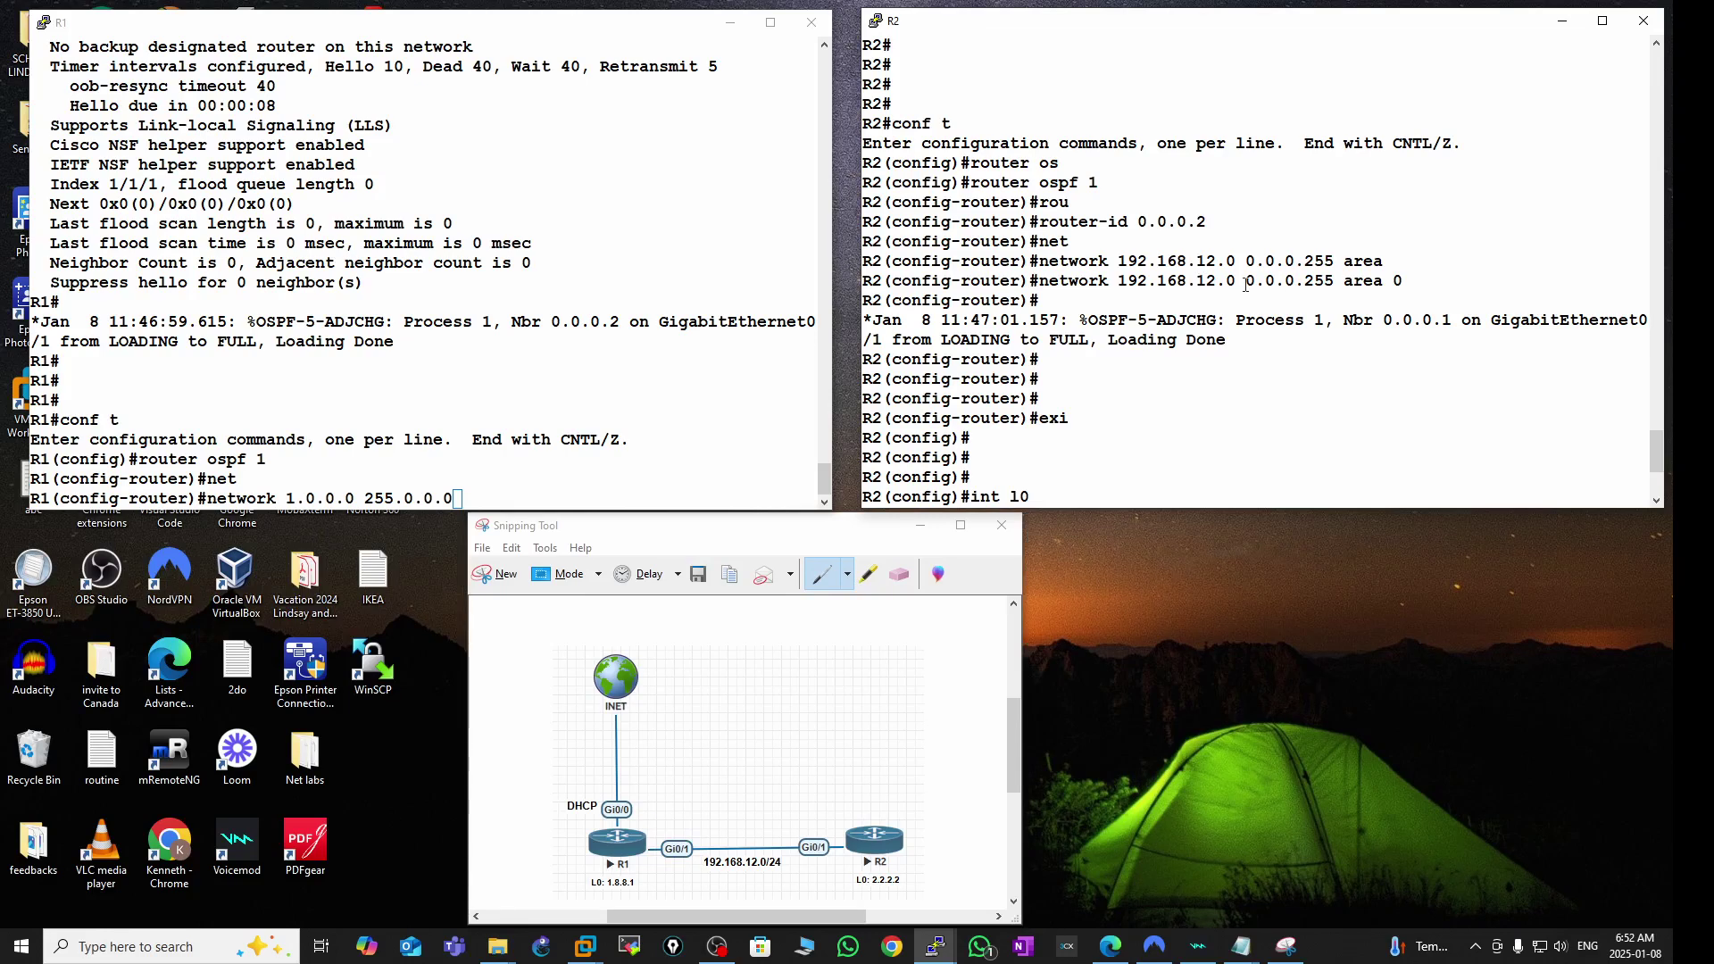
pyautogui.moveTo(1123, 282); pyautogui.dragTo(1181, 282)
pyautogui.doubleClick(1205, 283)
pyautogui.click(1230, 283)
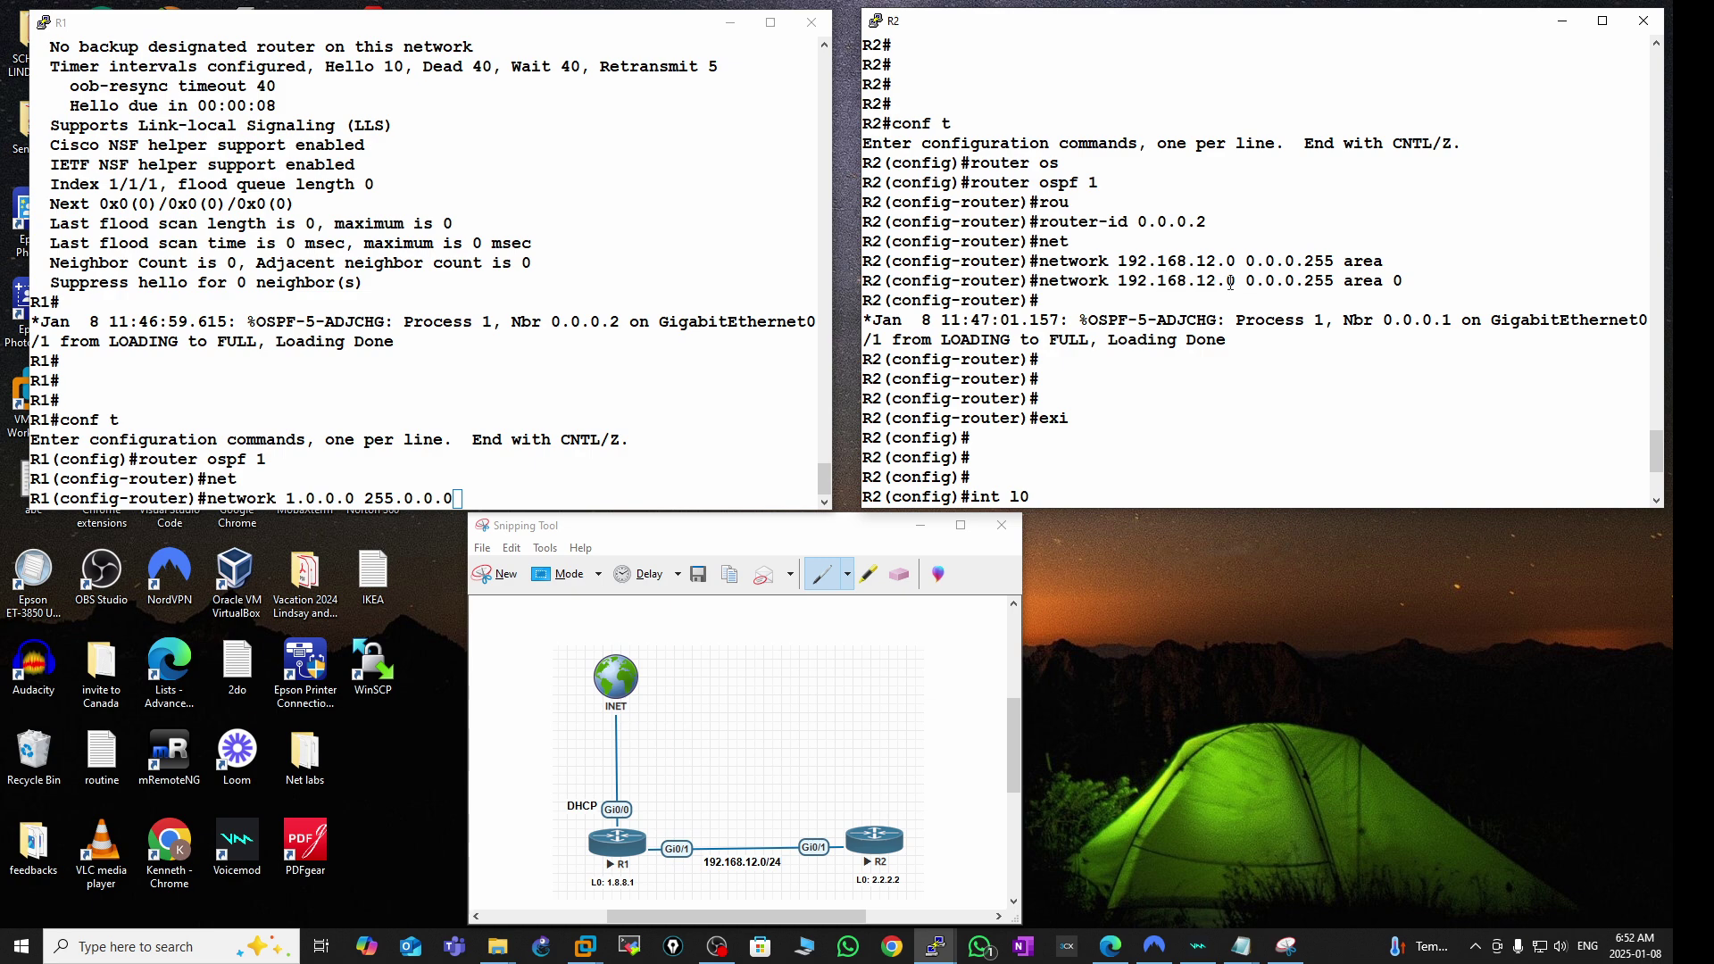
pyautogui.doubleClick(1318, 280)
pyautogui.click(1295, 283)
pyautogui.moveTo(1342, 280); pyautogui.dragTo(1240, 281)
pyautogui.click(1237, 280)
pyautogui.click(1225, 282)
pyautogui.moveTo(1291, 284); pyautogui.dragTo(1205, 280)
# - Complete R1's OSPF statement advertising network 1.0.0.0 with mask 255.0.0.0 by adding area 0
pyautogui.click(602, 484)
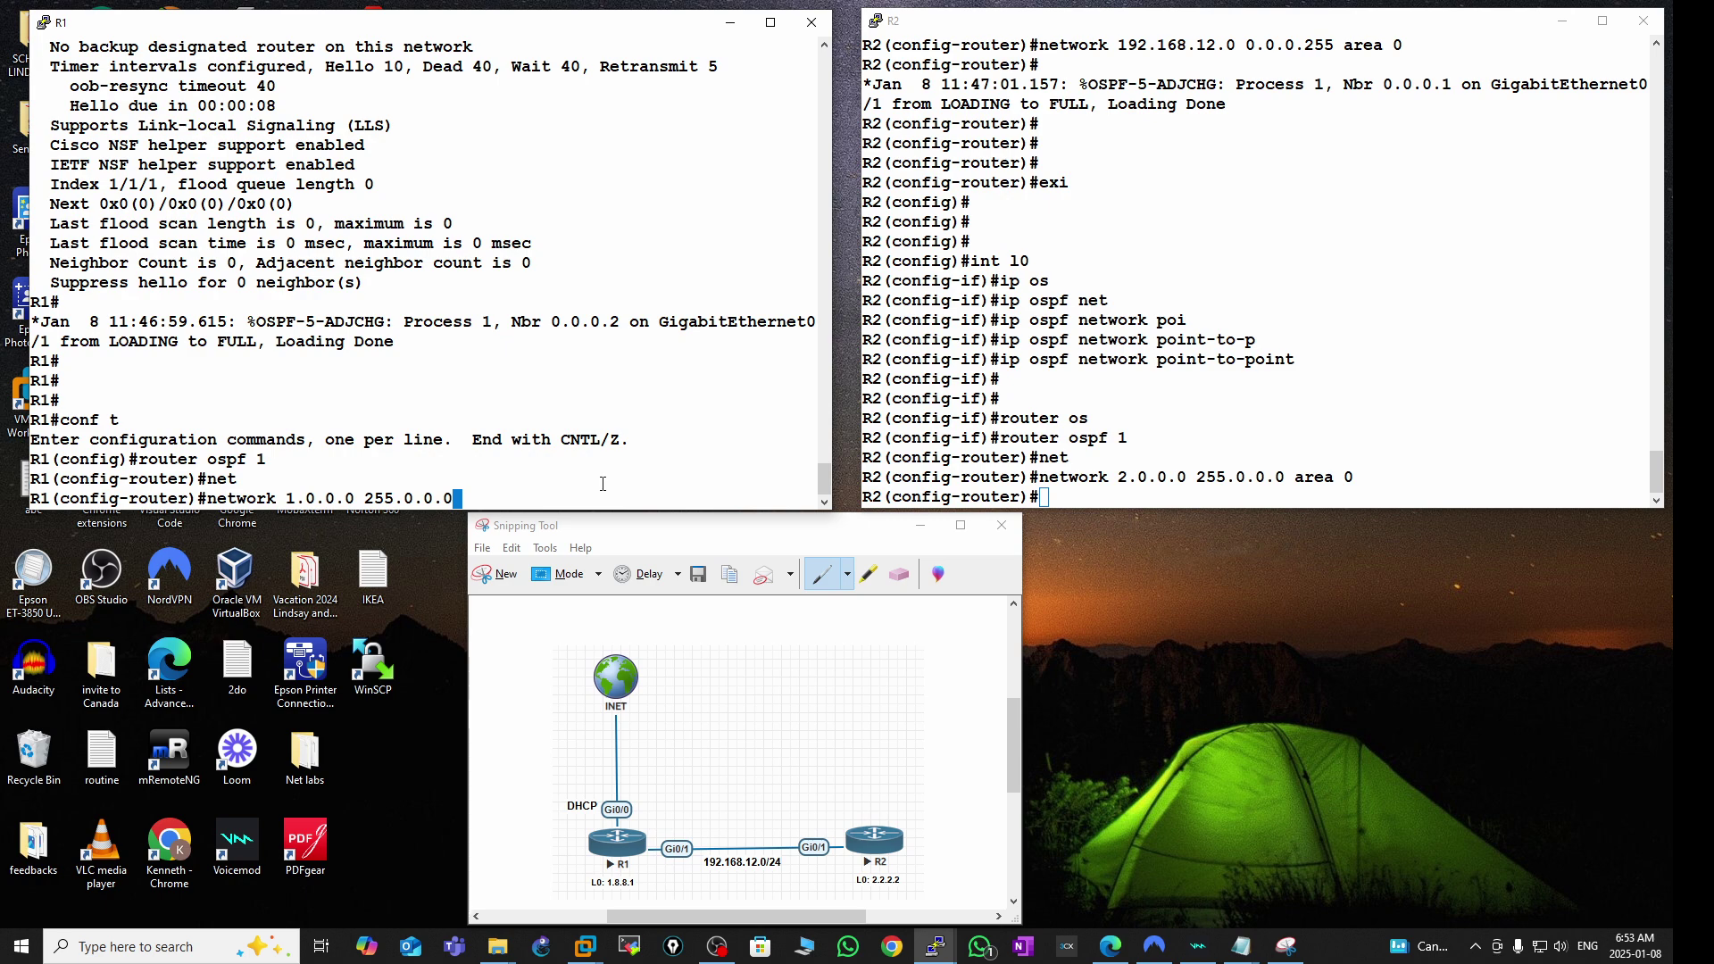
pyautogui.press('Return')
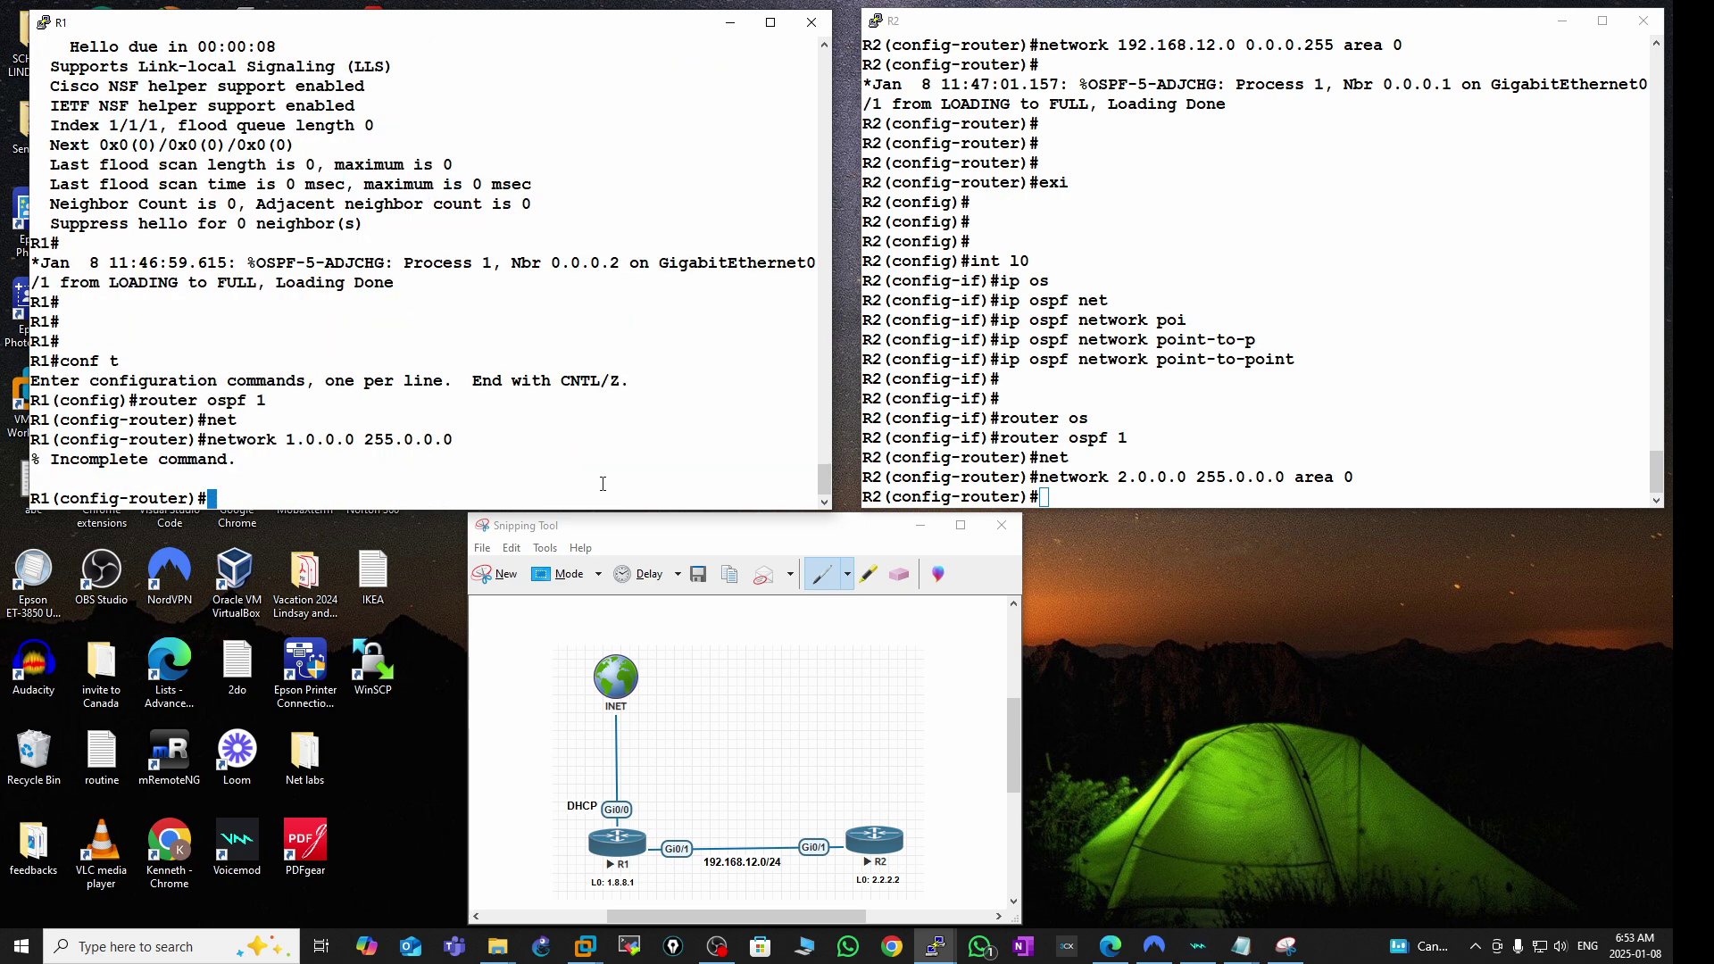
pyautogui.press('Up')
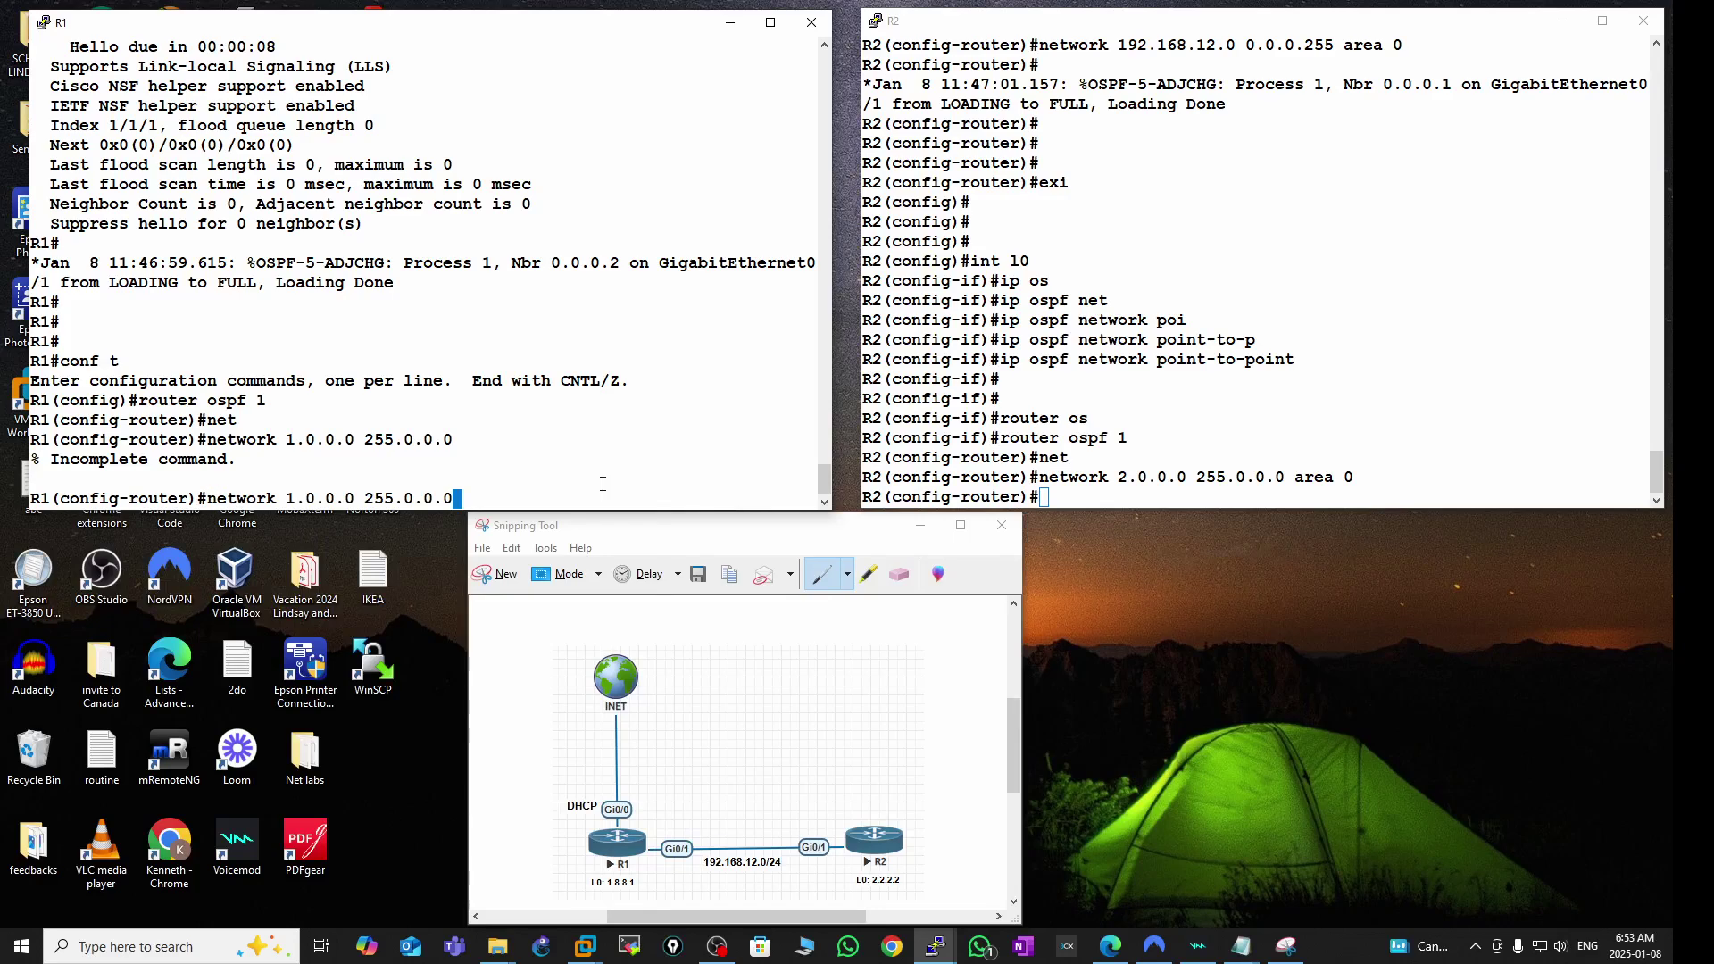
pyautogui.write('are')
pyautogui.press('Tab')
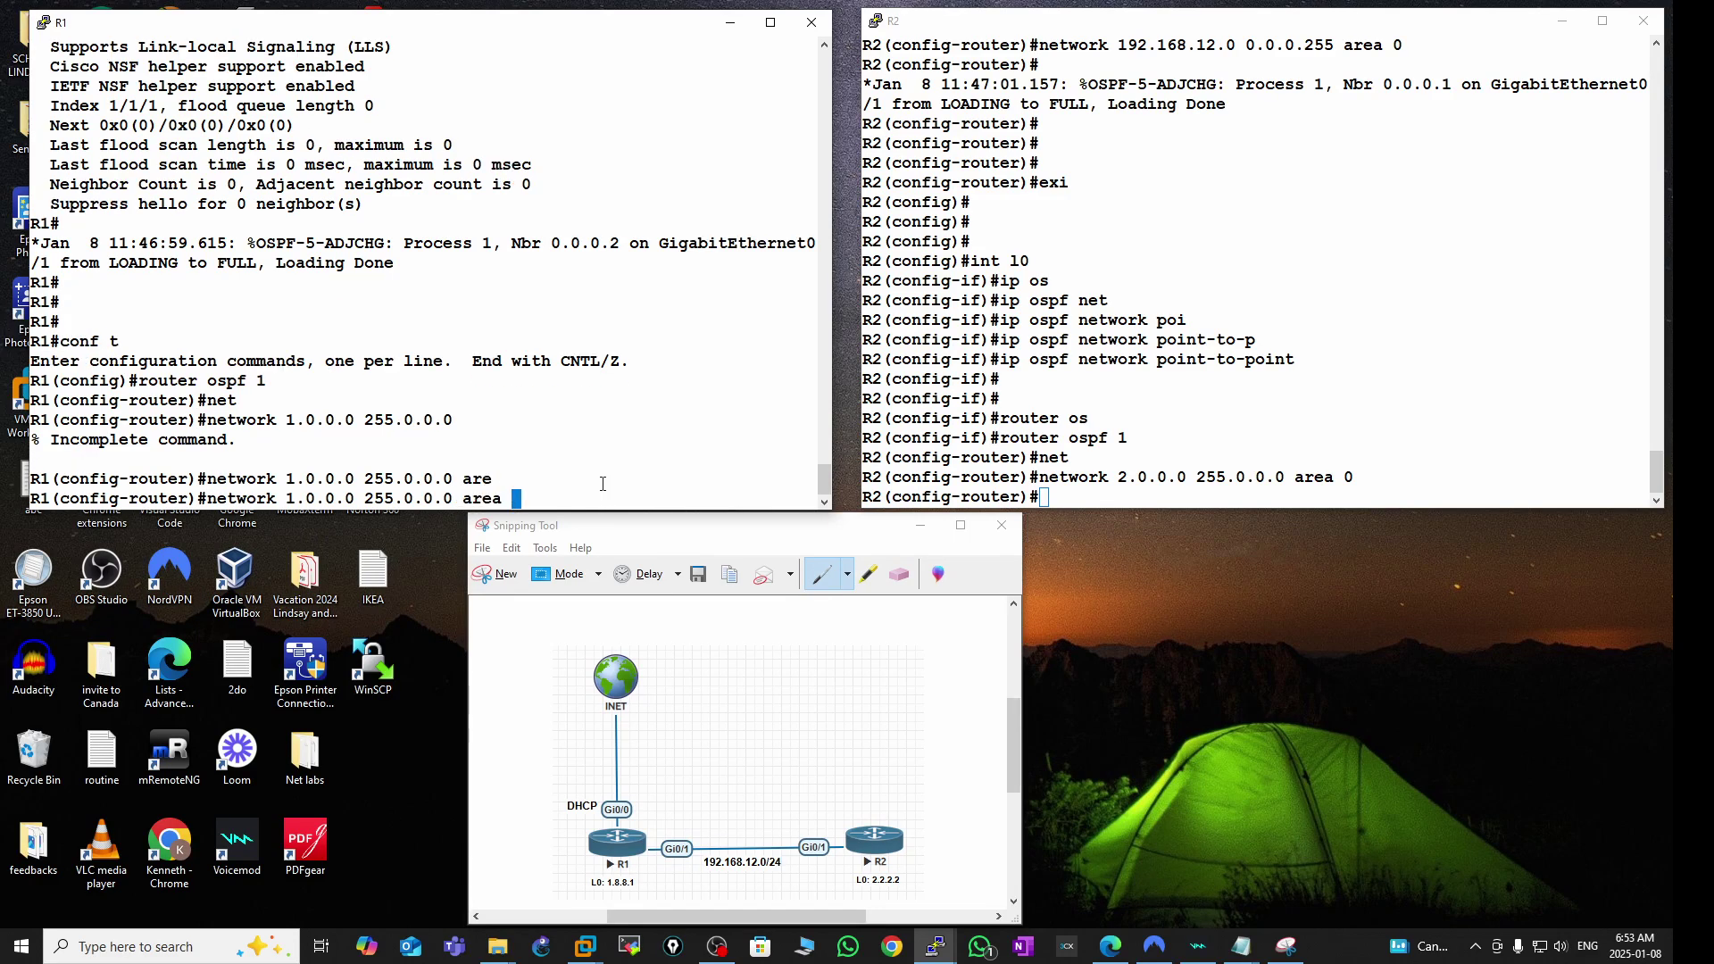
pyautogui.write('0')
pyautogui.press('Return')
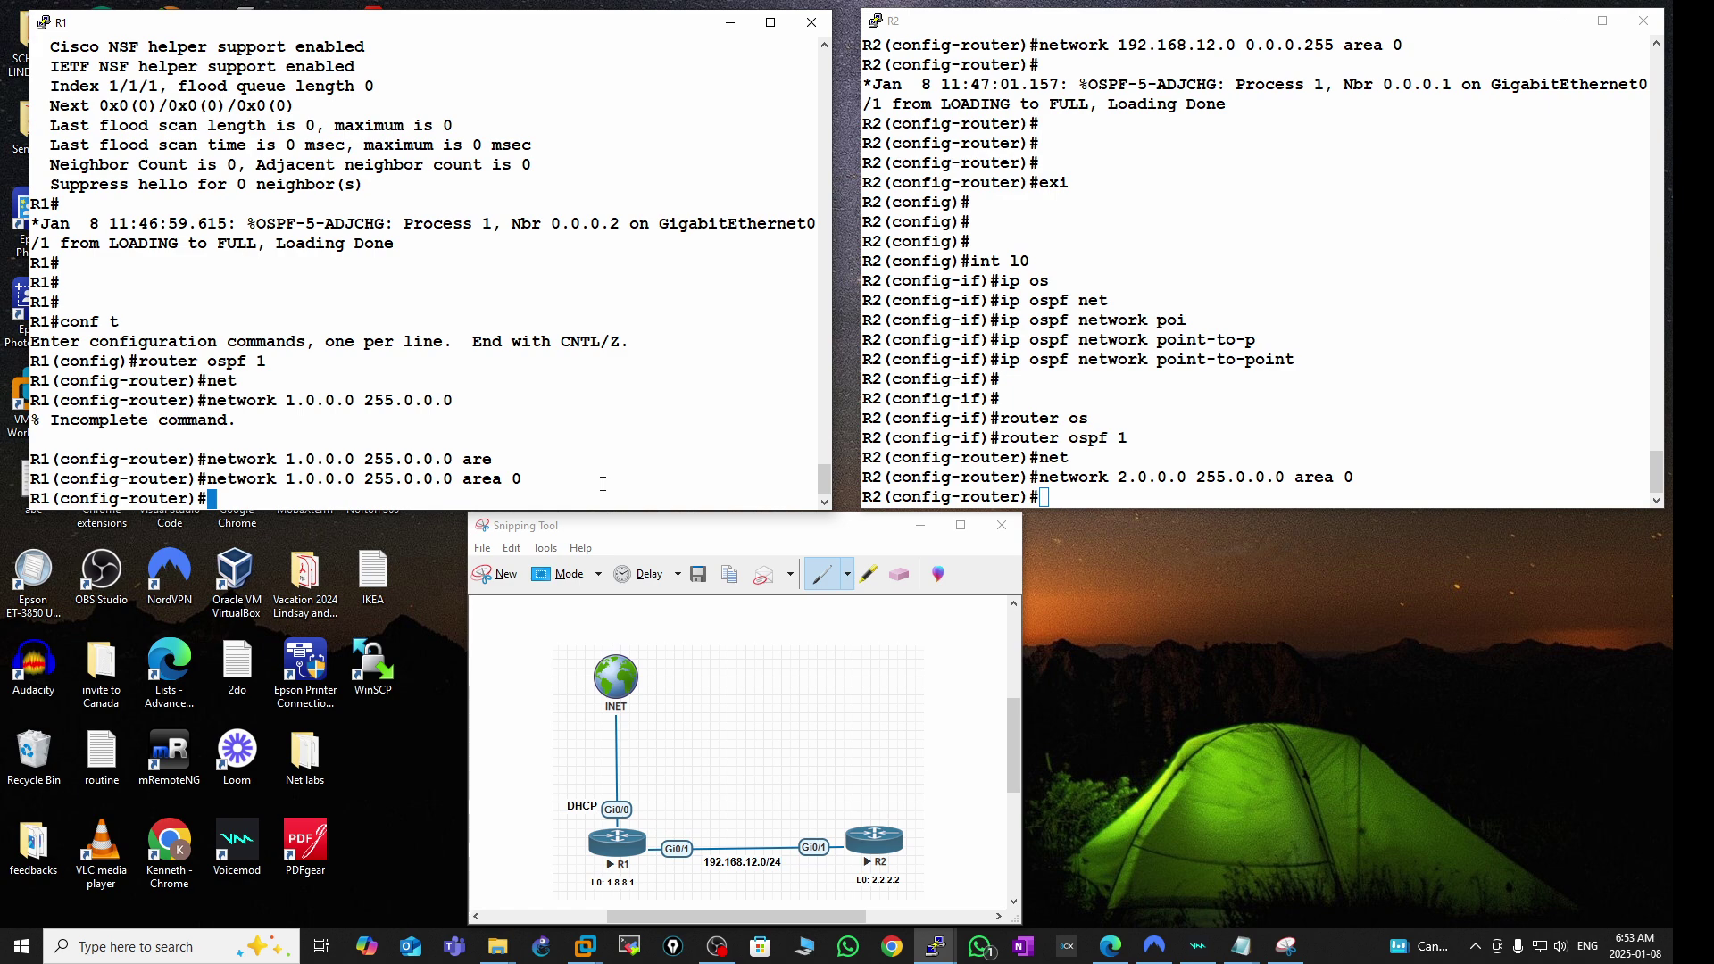
# - End the configuration session on R1 and return to privileged EXEC mode
pyautogui.press('Return')
pyautogui.press('Return')
pyautogui.press('Return')
pyautogui.press('Return')
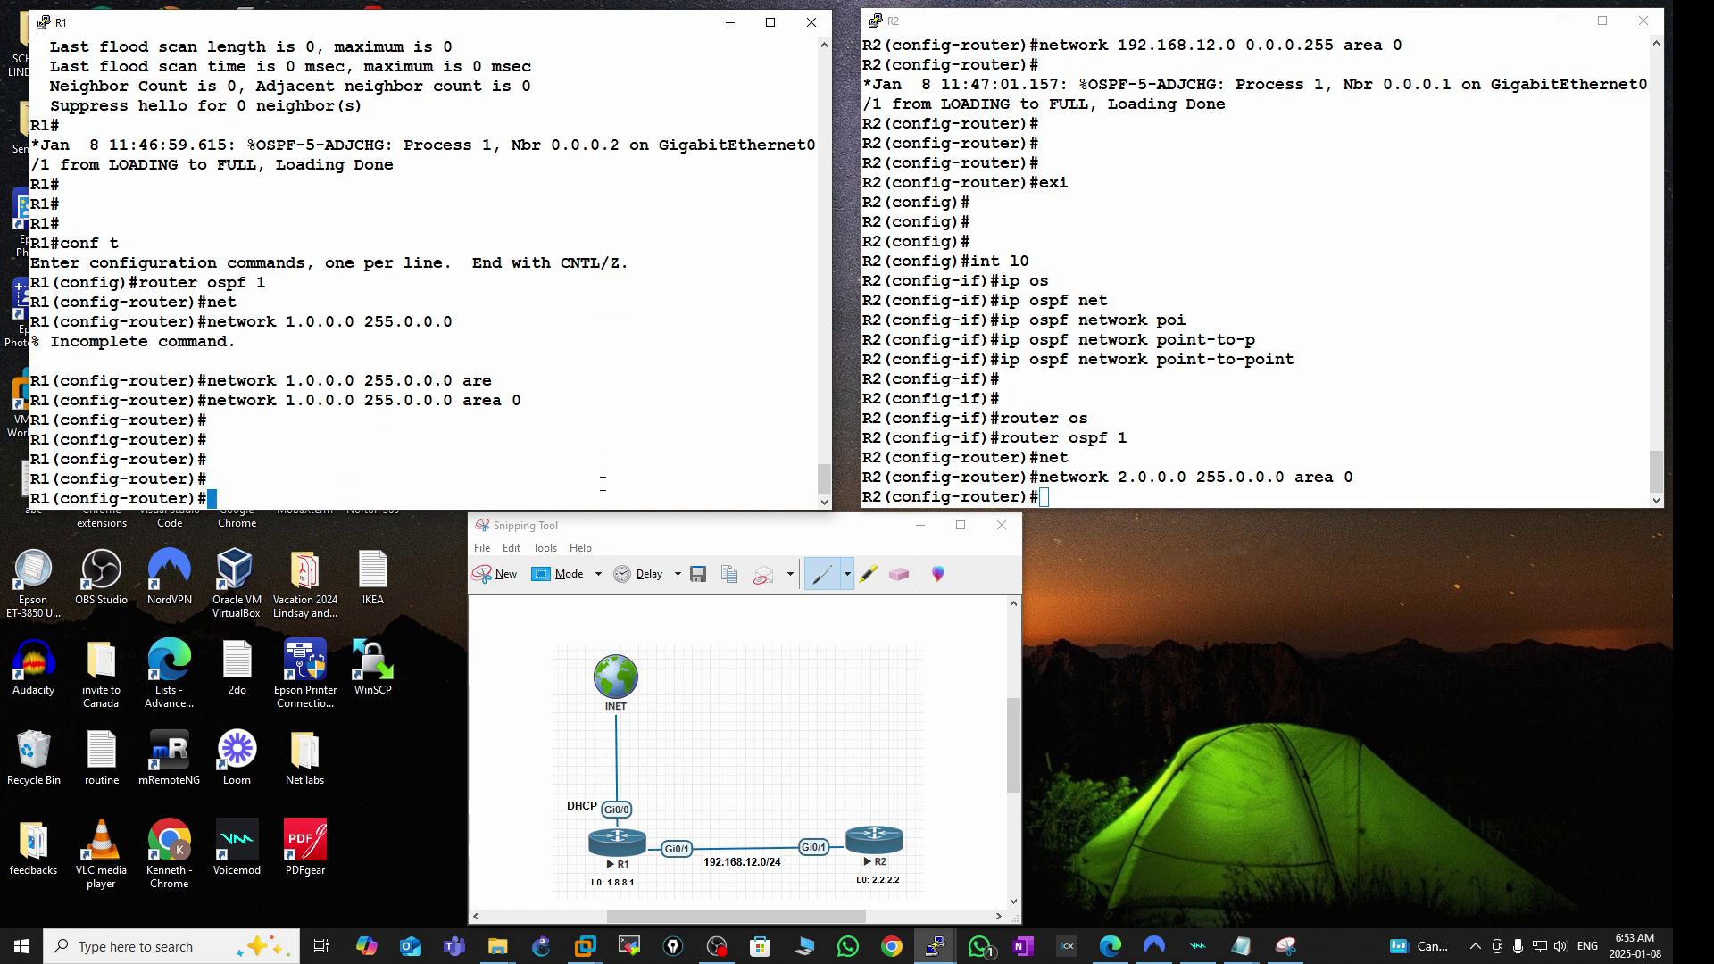
pyautogui.hotkey('ctrl', 'z')
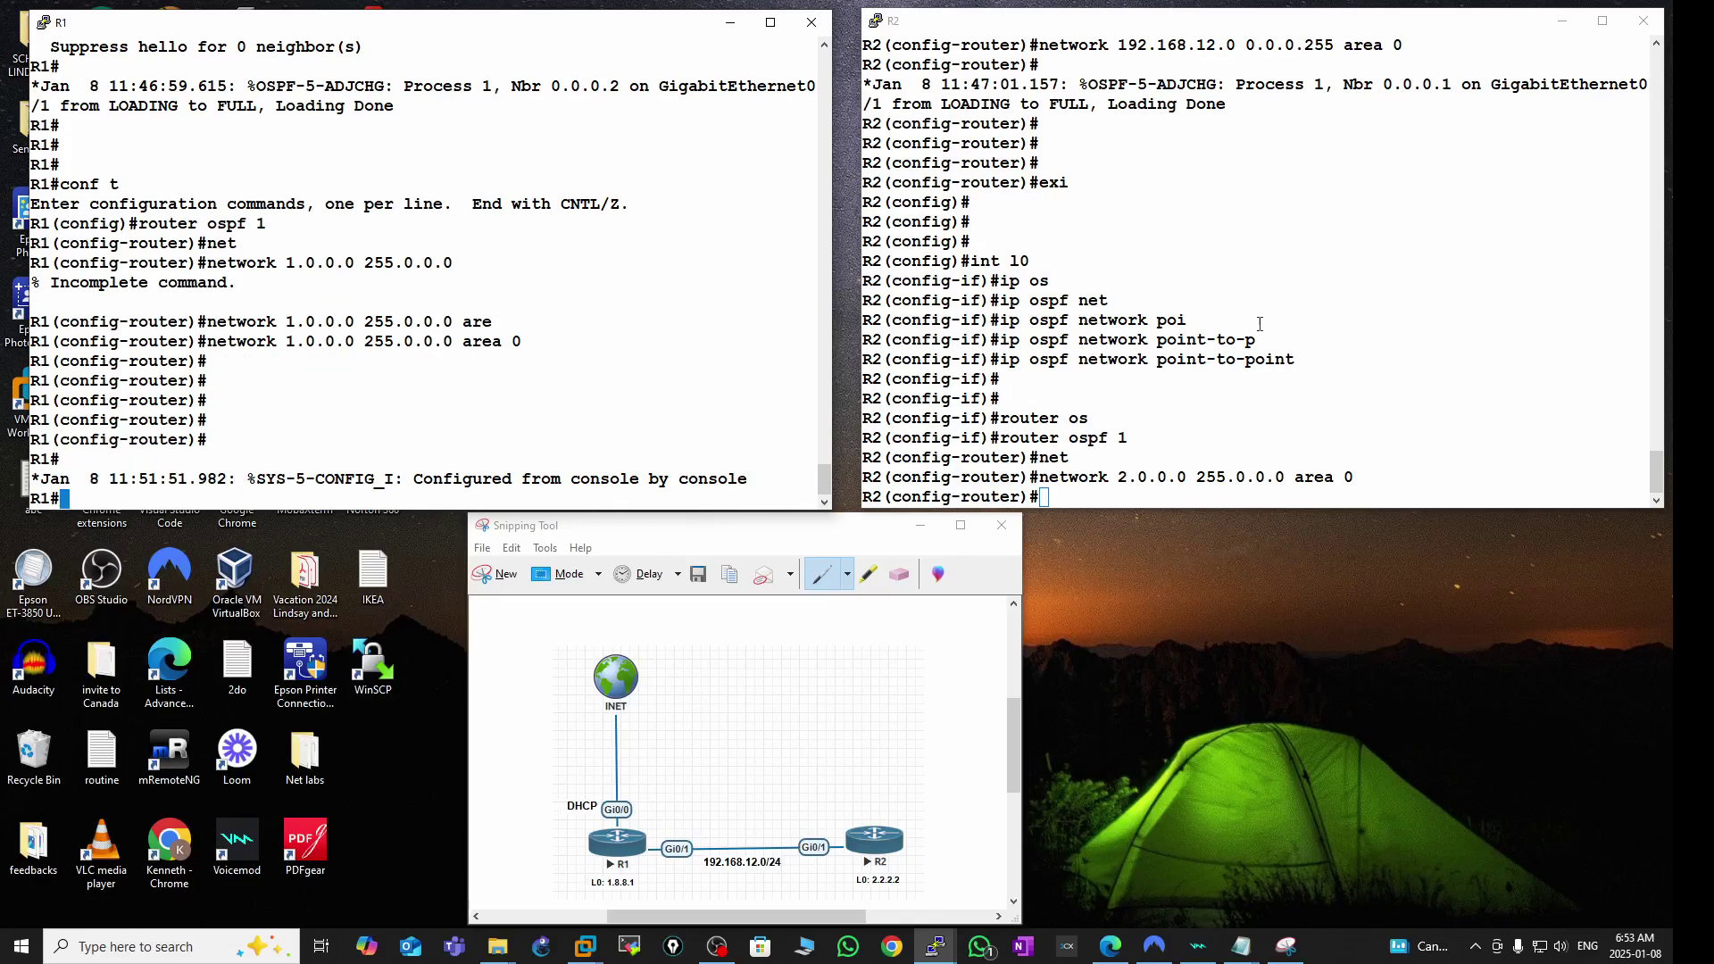
# - Return R2 to privileged EXEC mode and switch back to the R1 console
pyautogui.click(1263, 320)
pyautogui.press('Return')
pyautogui.press('Return')
pyautogui.press('Return')
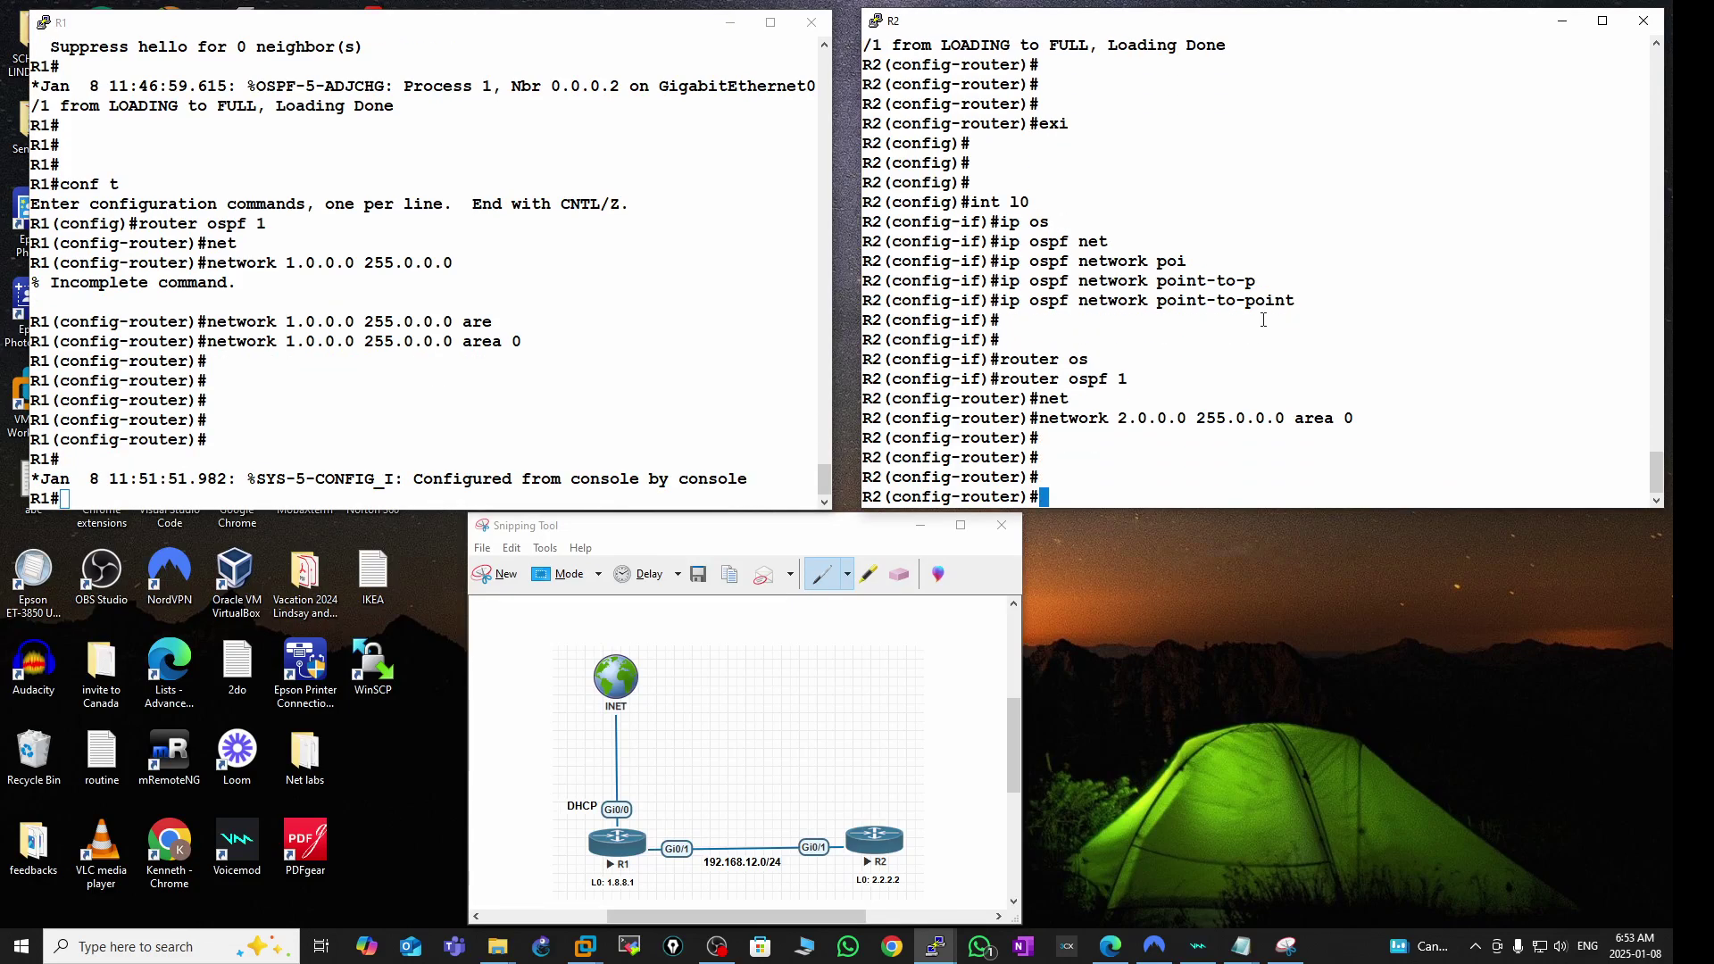
pyautogui.hotkey('ctrl', 'z')
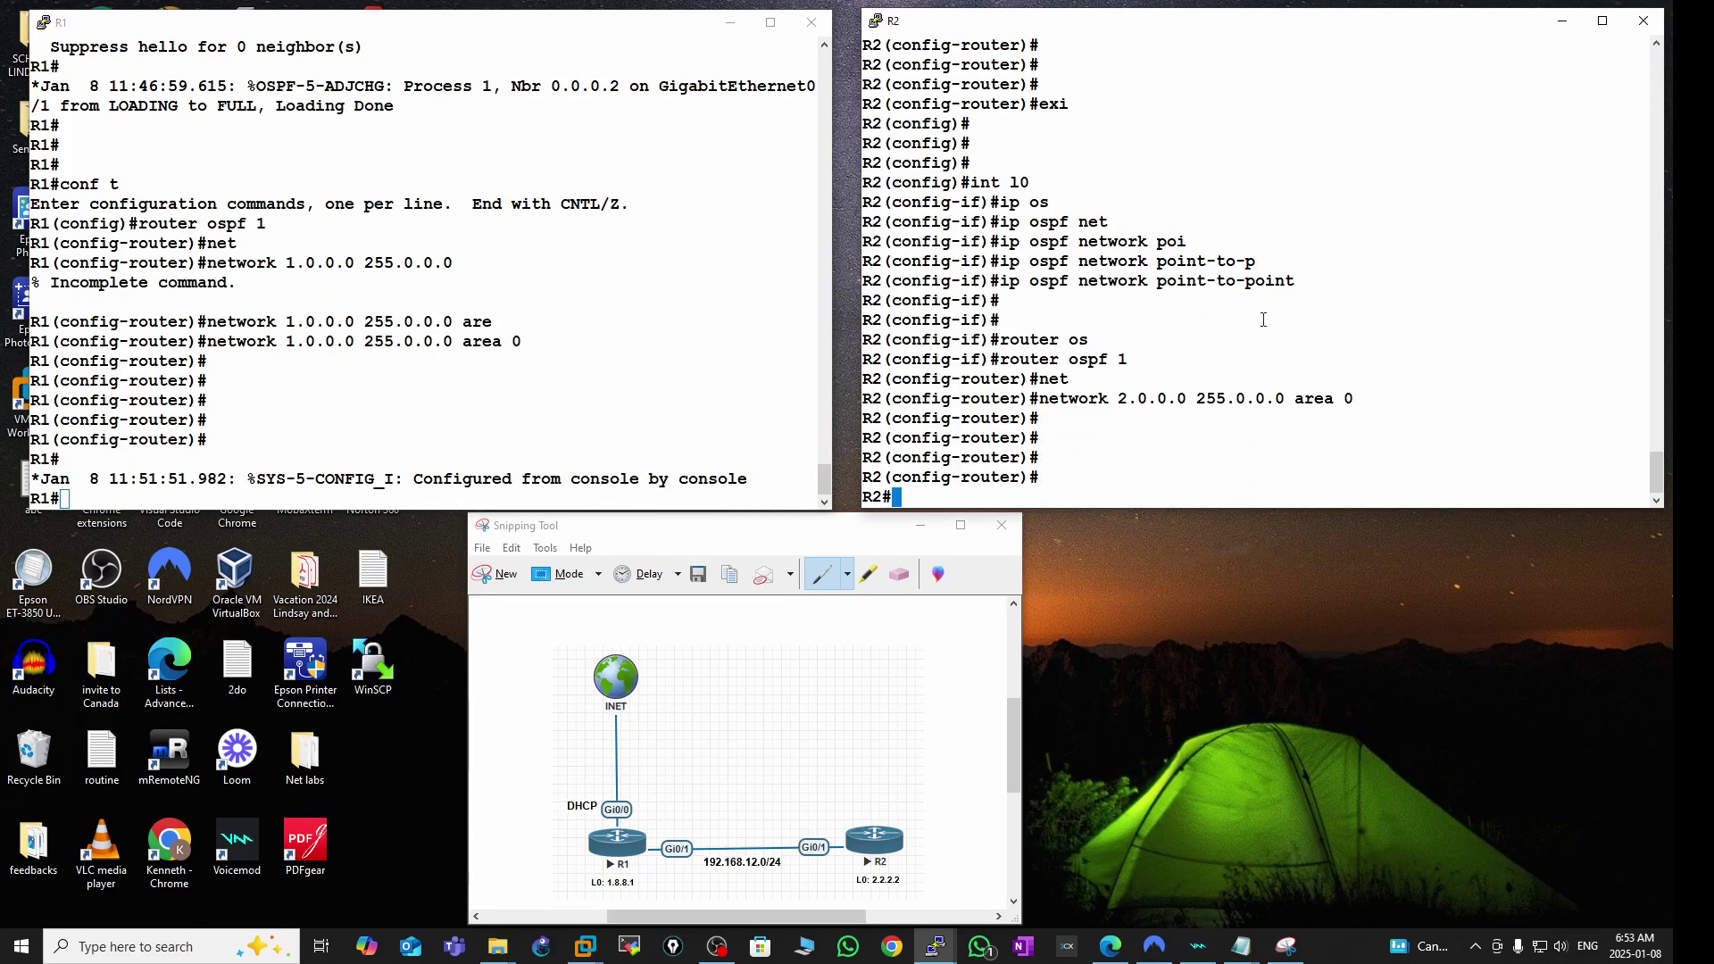
pyautogui.press('Return')
pyautogui.press('Return')
pyautogui.press('Return')
pyautogui.press('Return')
pyautogui.press('Return')
pyautogui.press('Return')
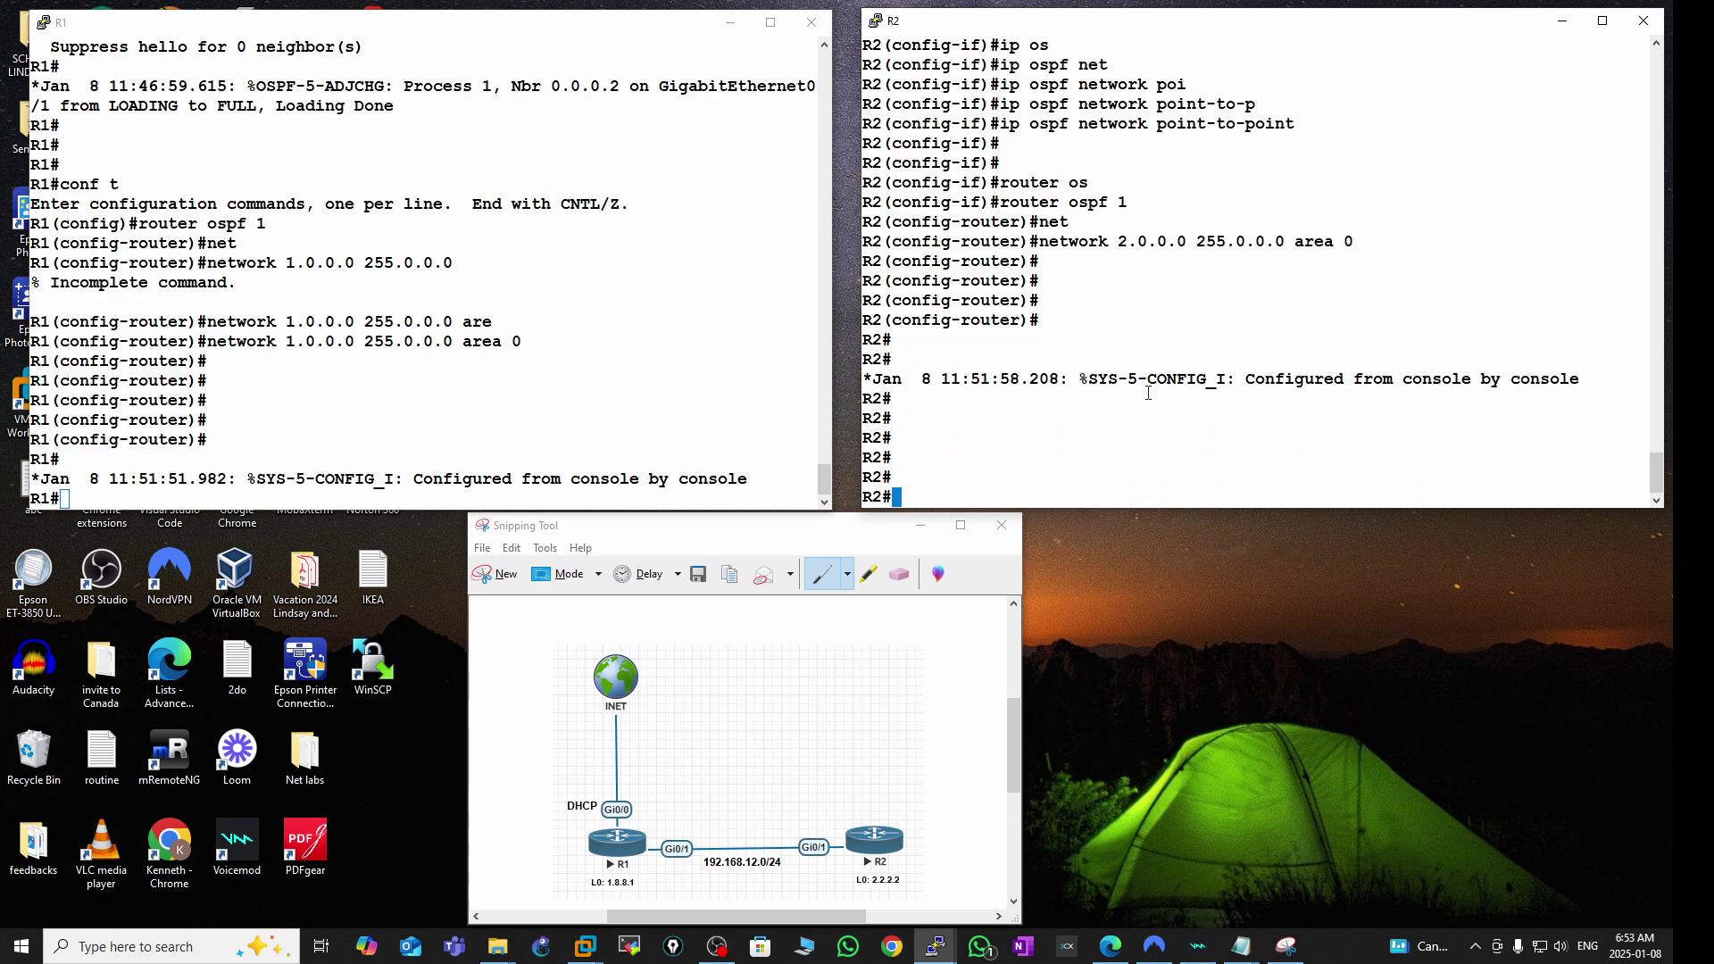
pyautogui.click(393, 296)
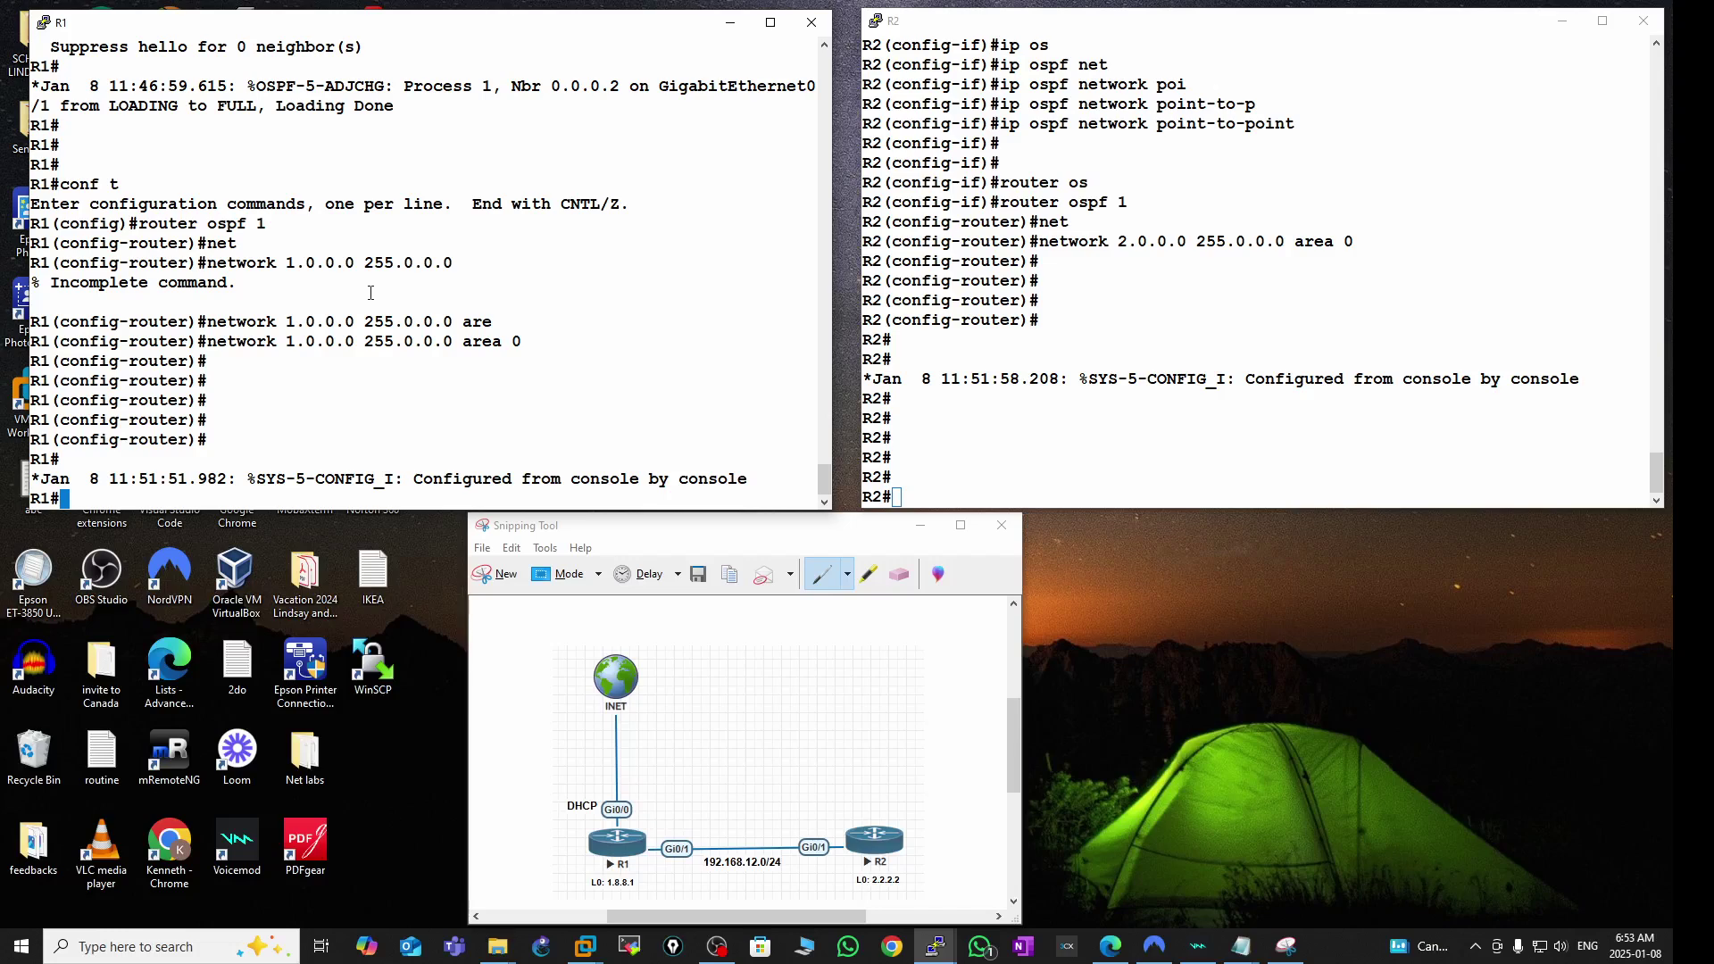
# - List R1's OSPF routes with "sh ip route ospf" and examine the learned 2.0.0.0 network entry
pyautogui.press('Return')
pyautogui.press('Return')
pyautogui.press('Return')
pyautogui.write('sh ')
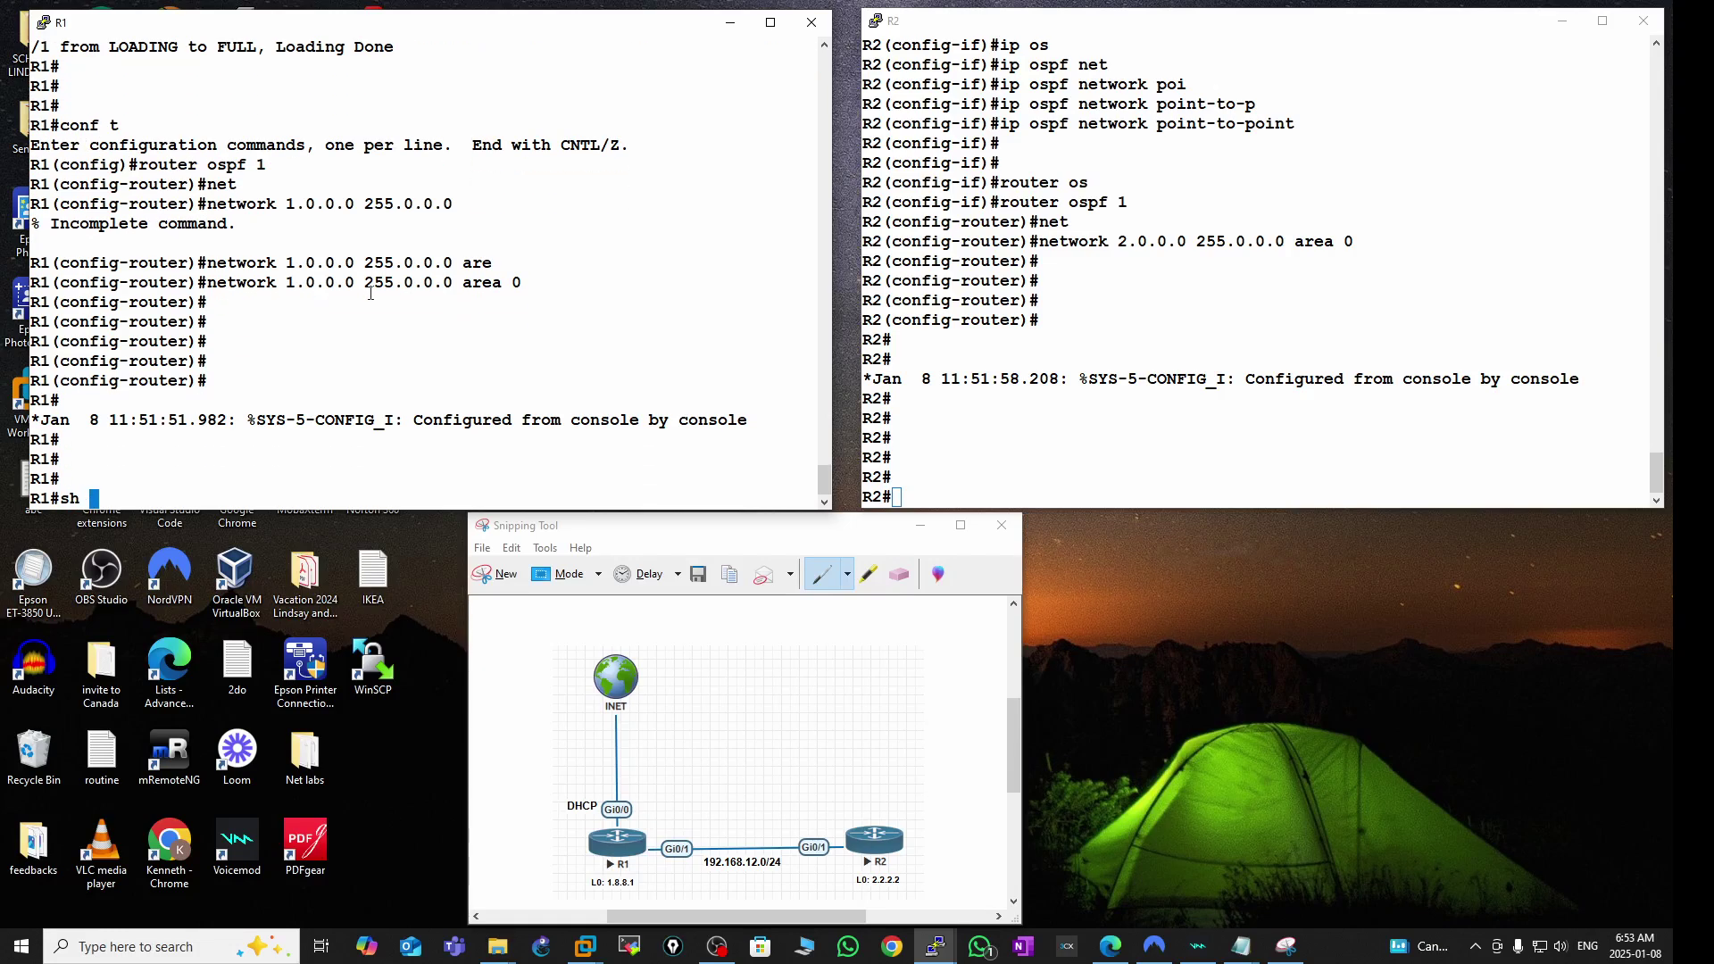
pyautogui.write('ip route os')
pyautogui.press('Tab')
pyautogui.press('Return')
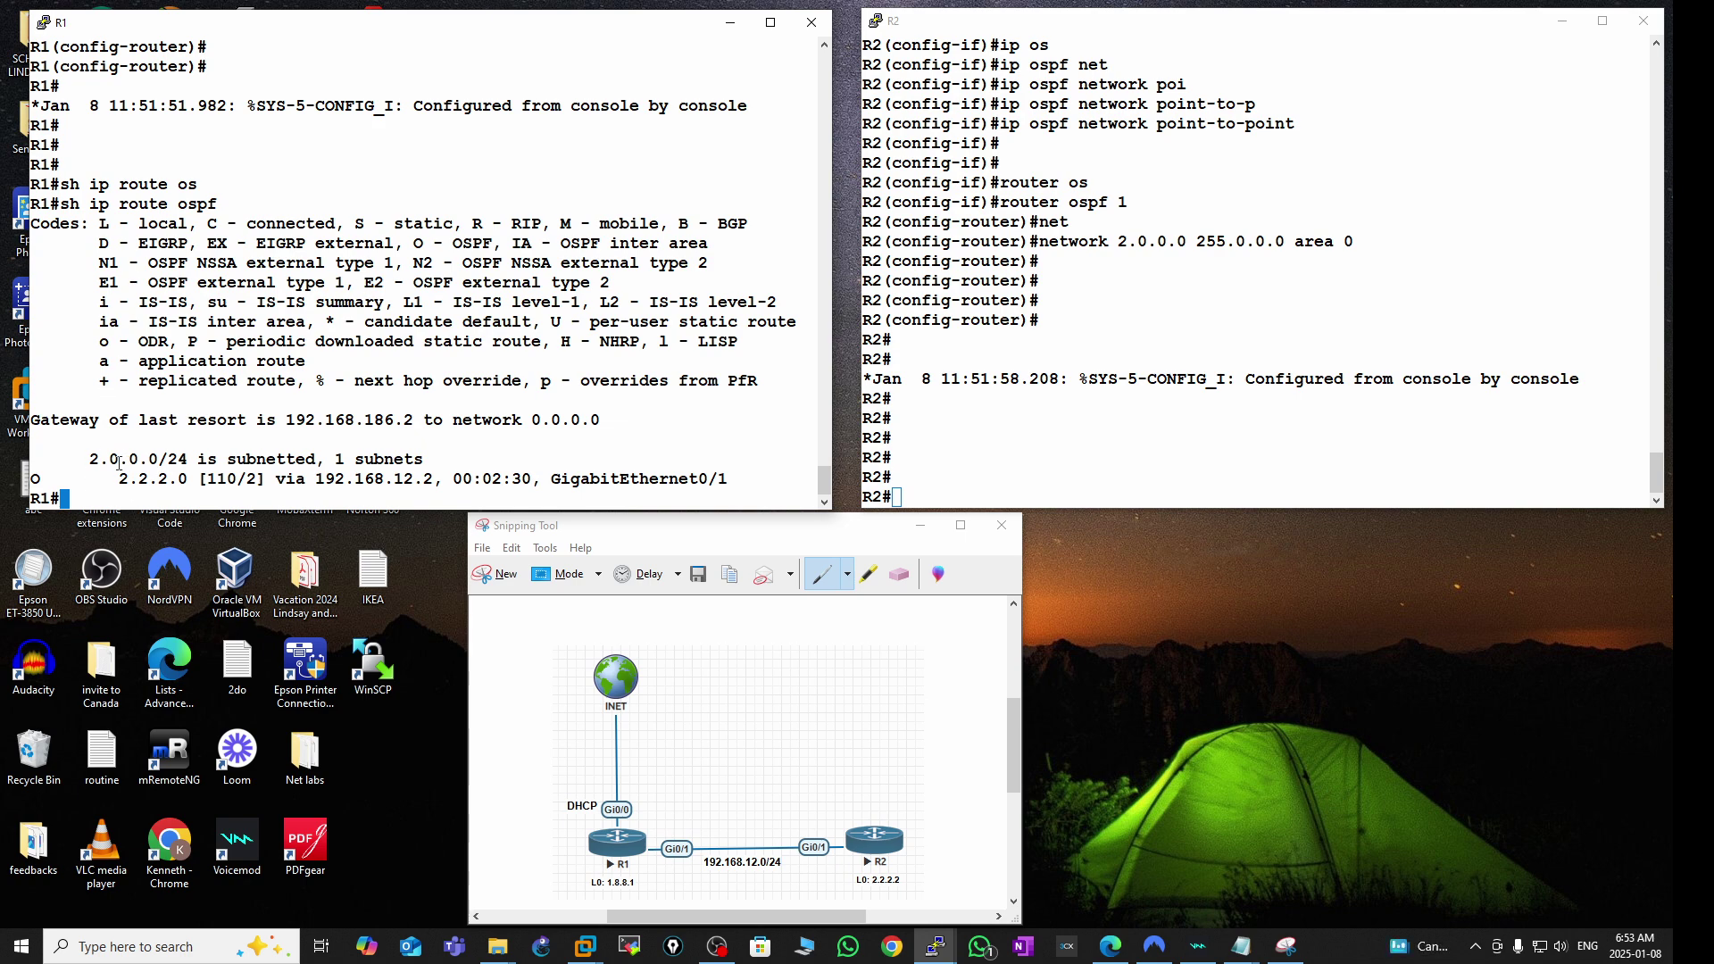
pyautogui.moveTo(87, 458); pyautogui.dragTo(170, 456)
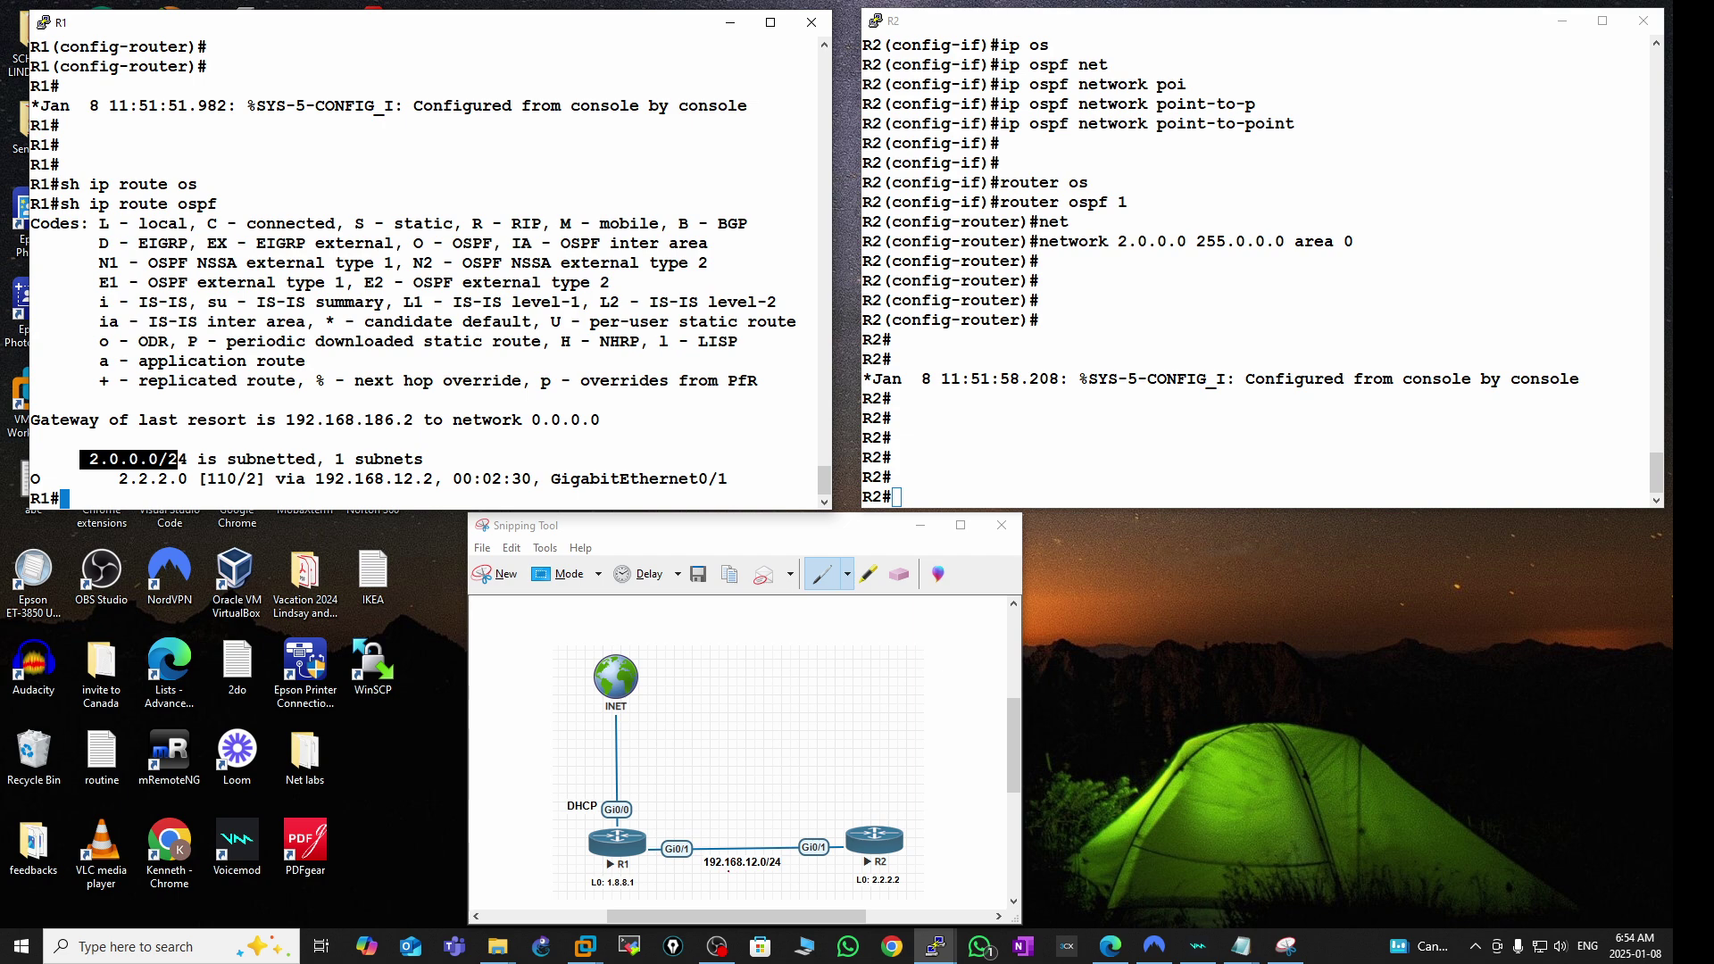
pyautogui.click(182, 445)
# - Ping 2.2.2.2 from R1 using loopback interface l0 as the source
pyautogui.press('Return')
pyautogui.press('Return')
pyautogui.press('Return')
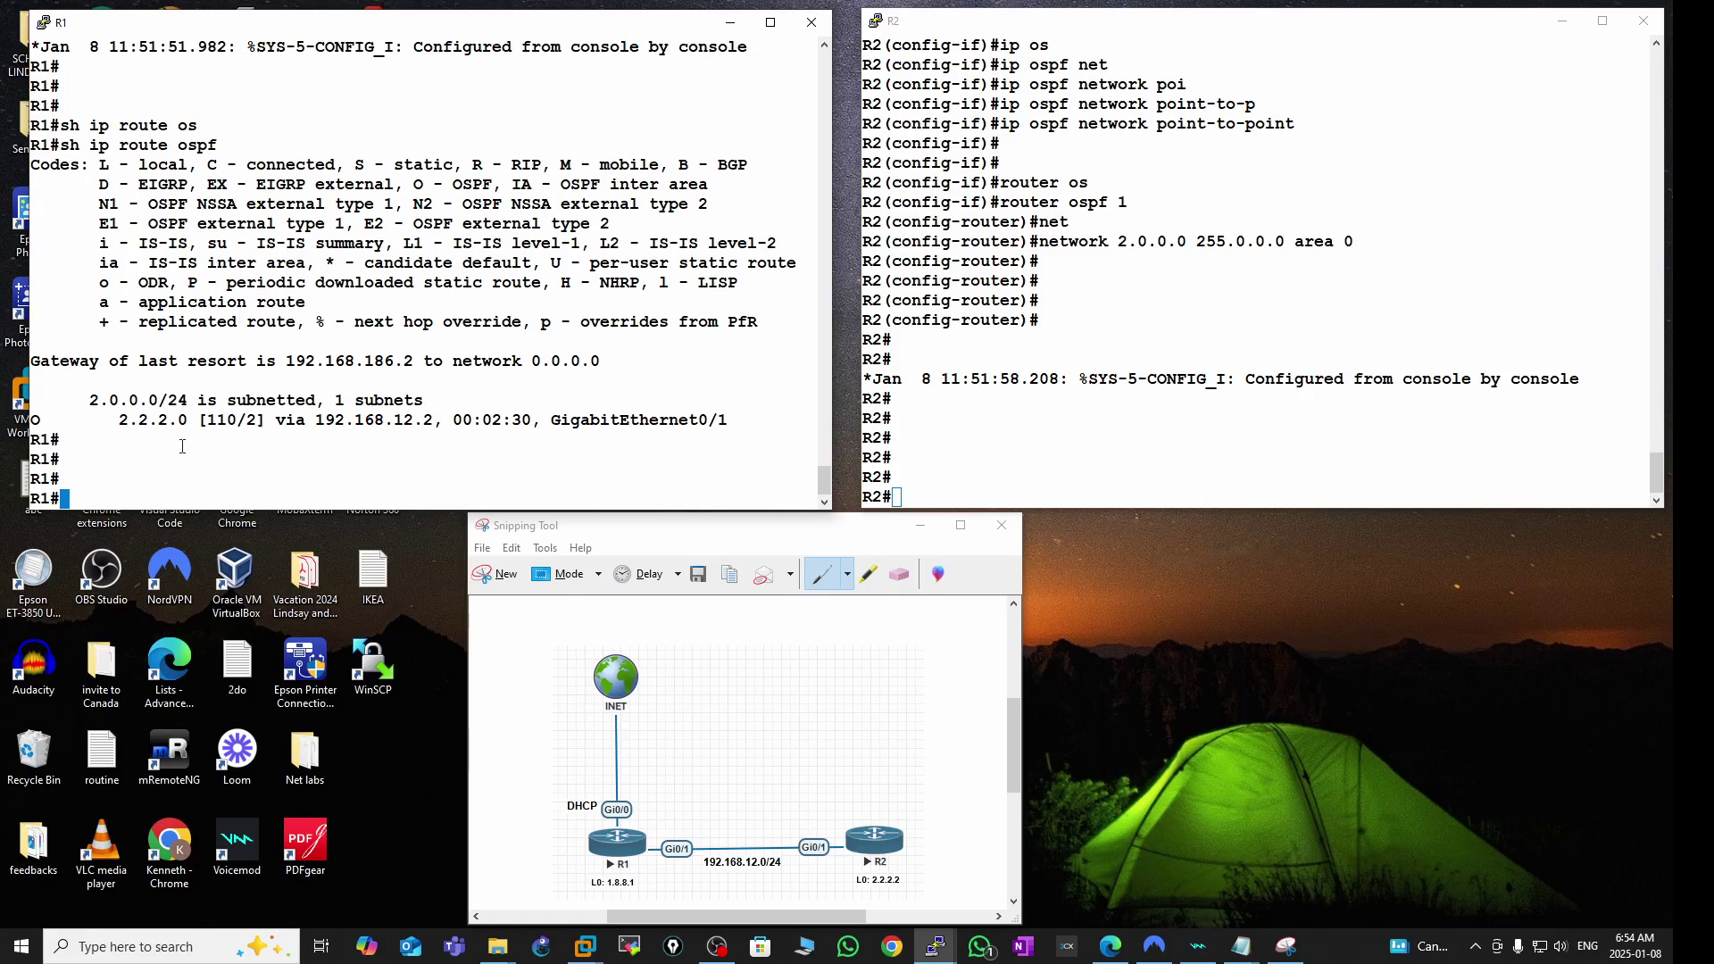
pyautogui.write('ping 2.2.2.2 so')
pyautogui.press('Tab')
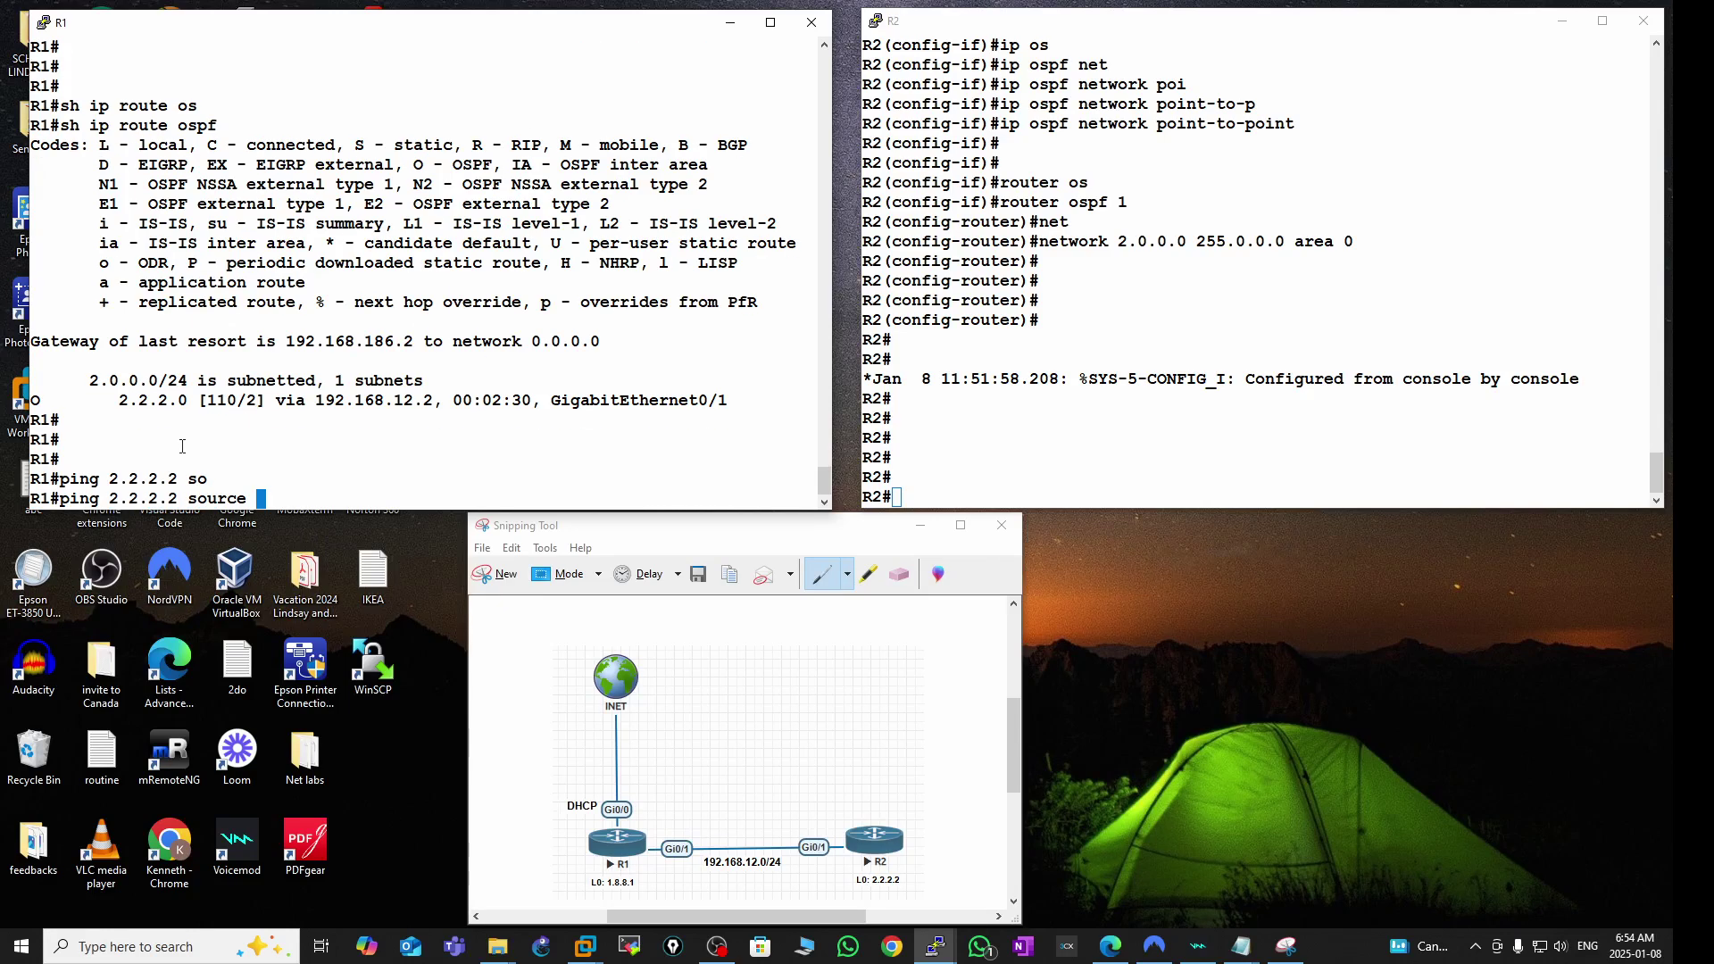
pyautogui.write('lo')
pyautogui.press('Return')
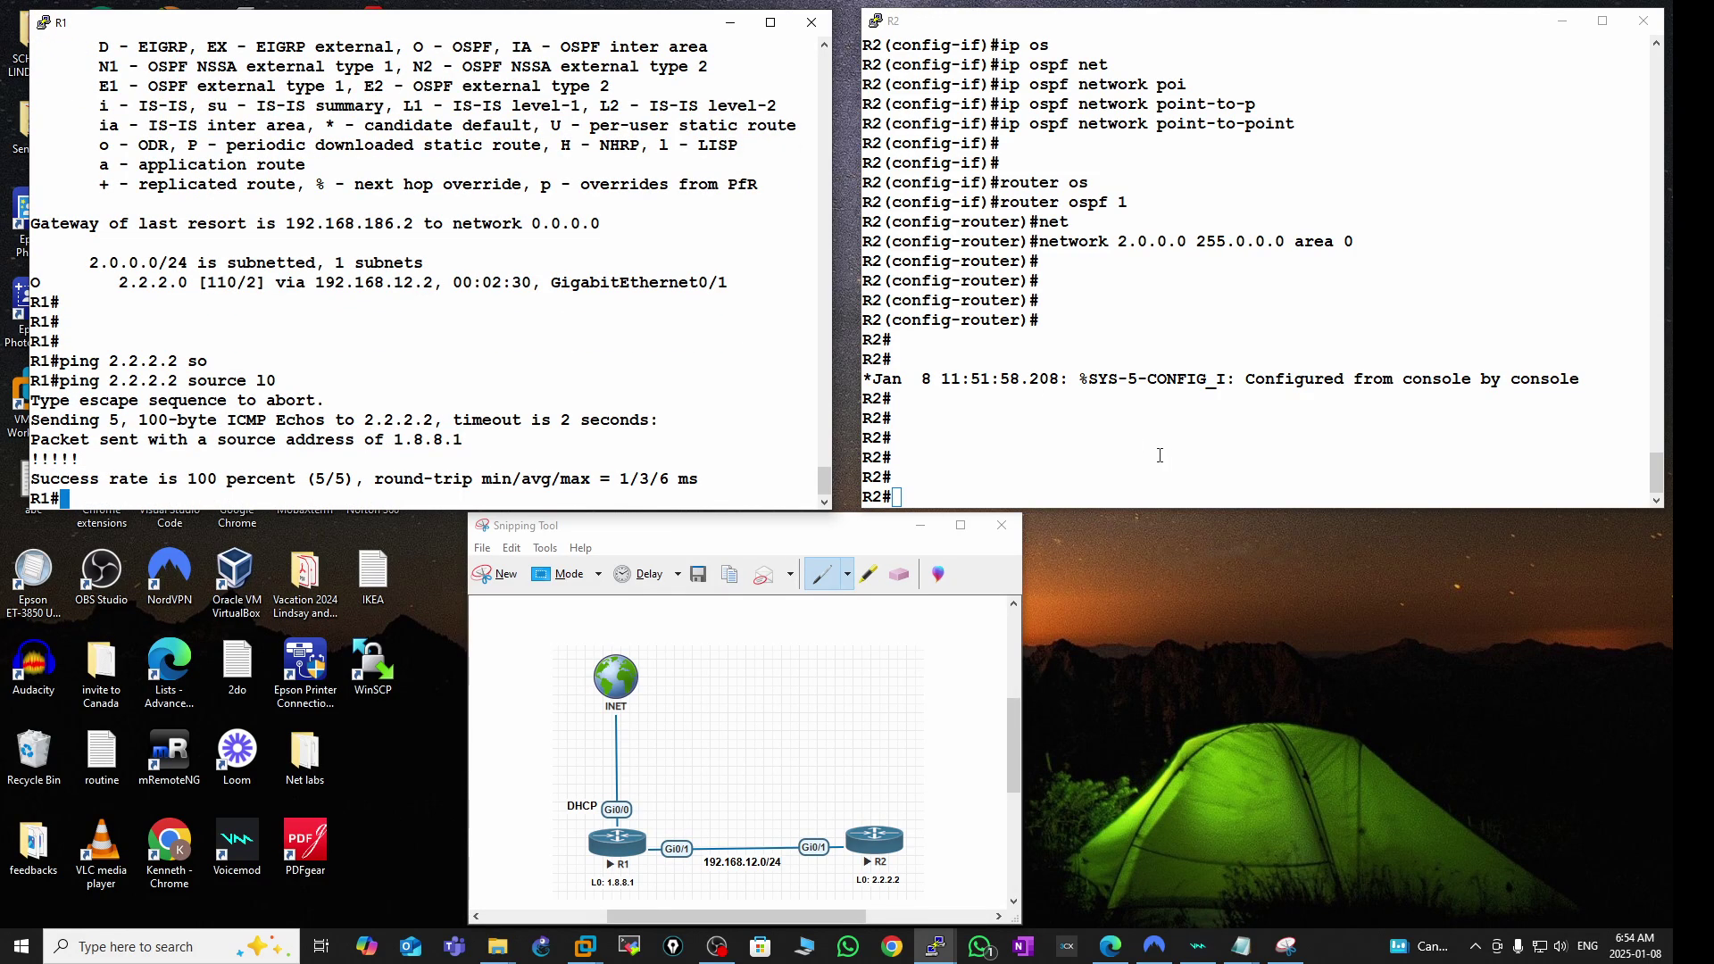
# - Switch to the R2 console and ping 1.8.8.1 using loopback interface l0 as the source
pyautogui.click(1027, 436)
pyautogui.press('Return')
pyautogui.press('Return')
pyautogui.press('Return')
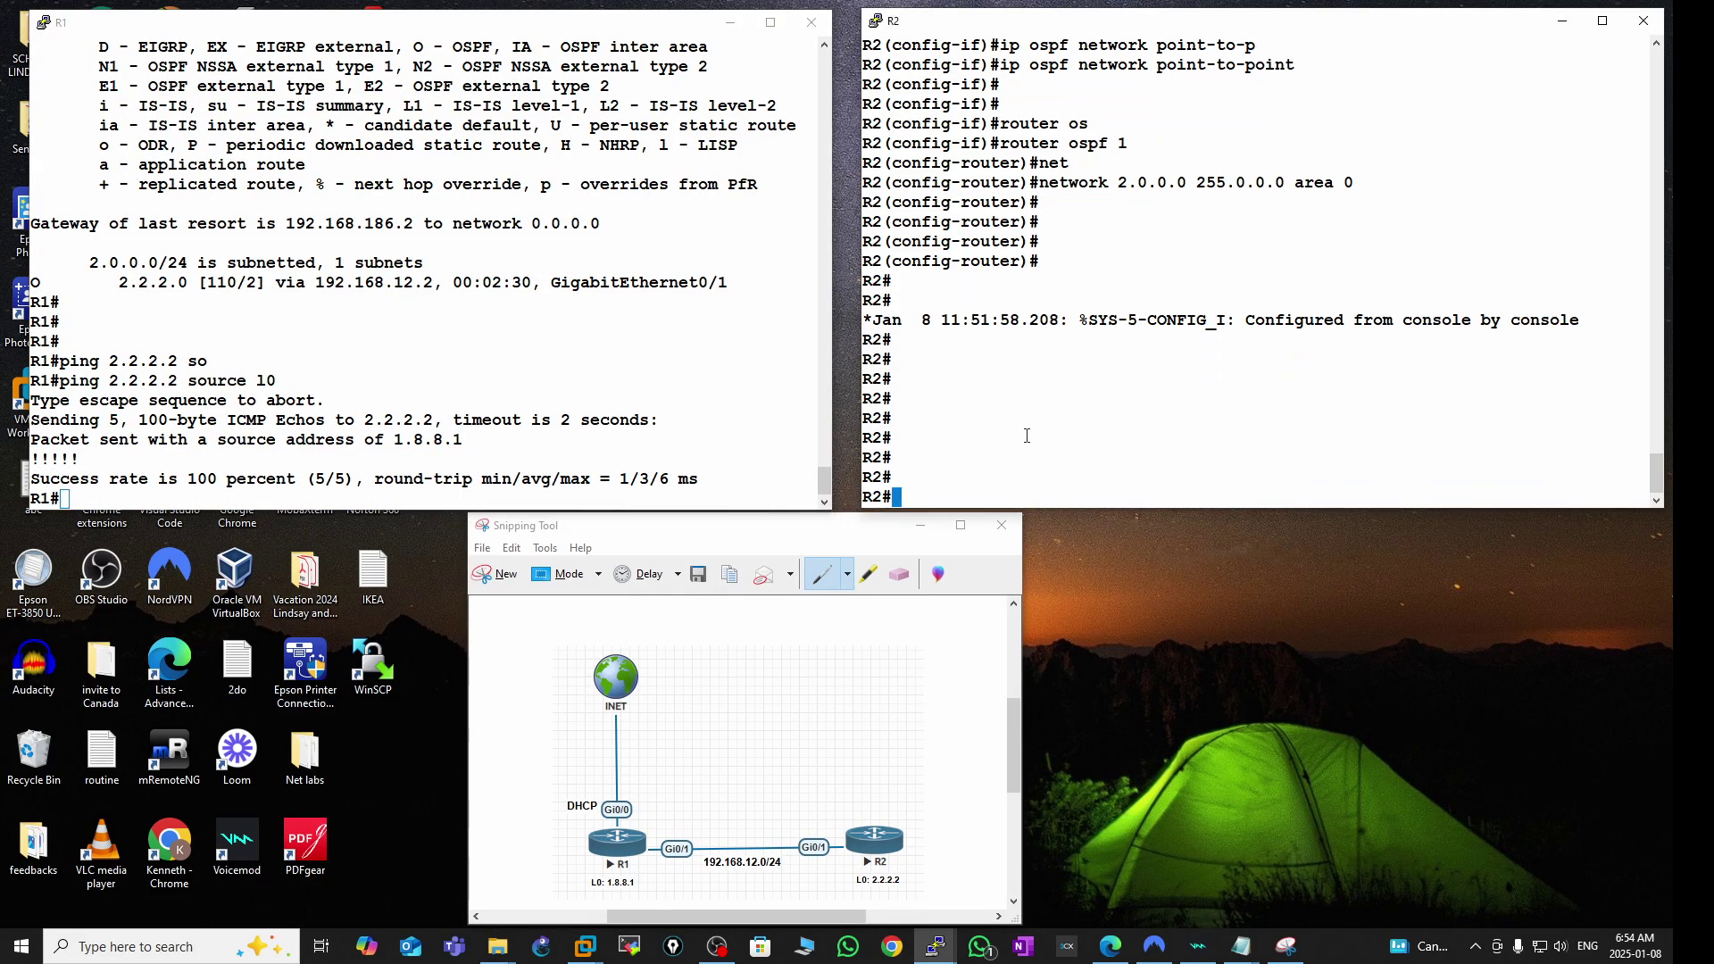
pyautogui.write('ping ')
pyautogui.write('1.1.')
pyautogui.press('BackSpace')
pyautogui.press('BackSpace')
pyautogui.write('8')
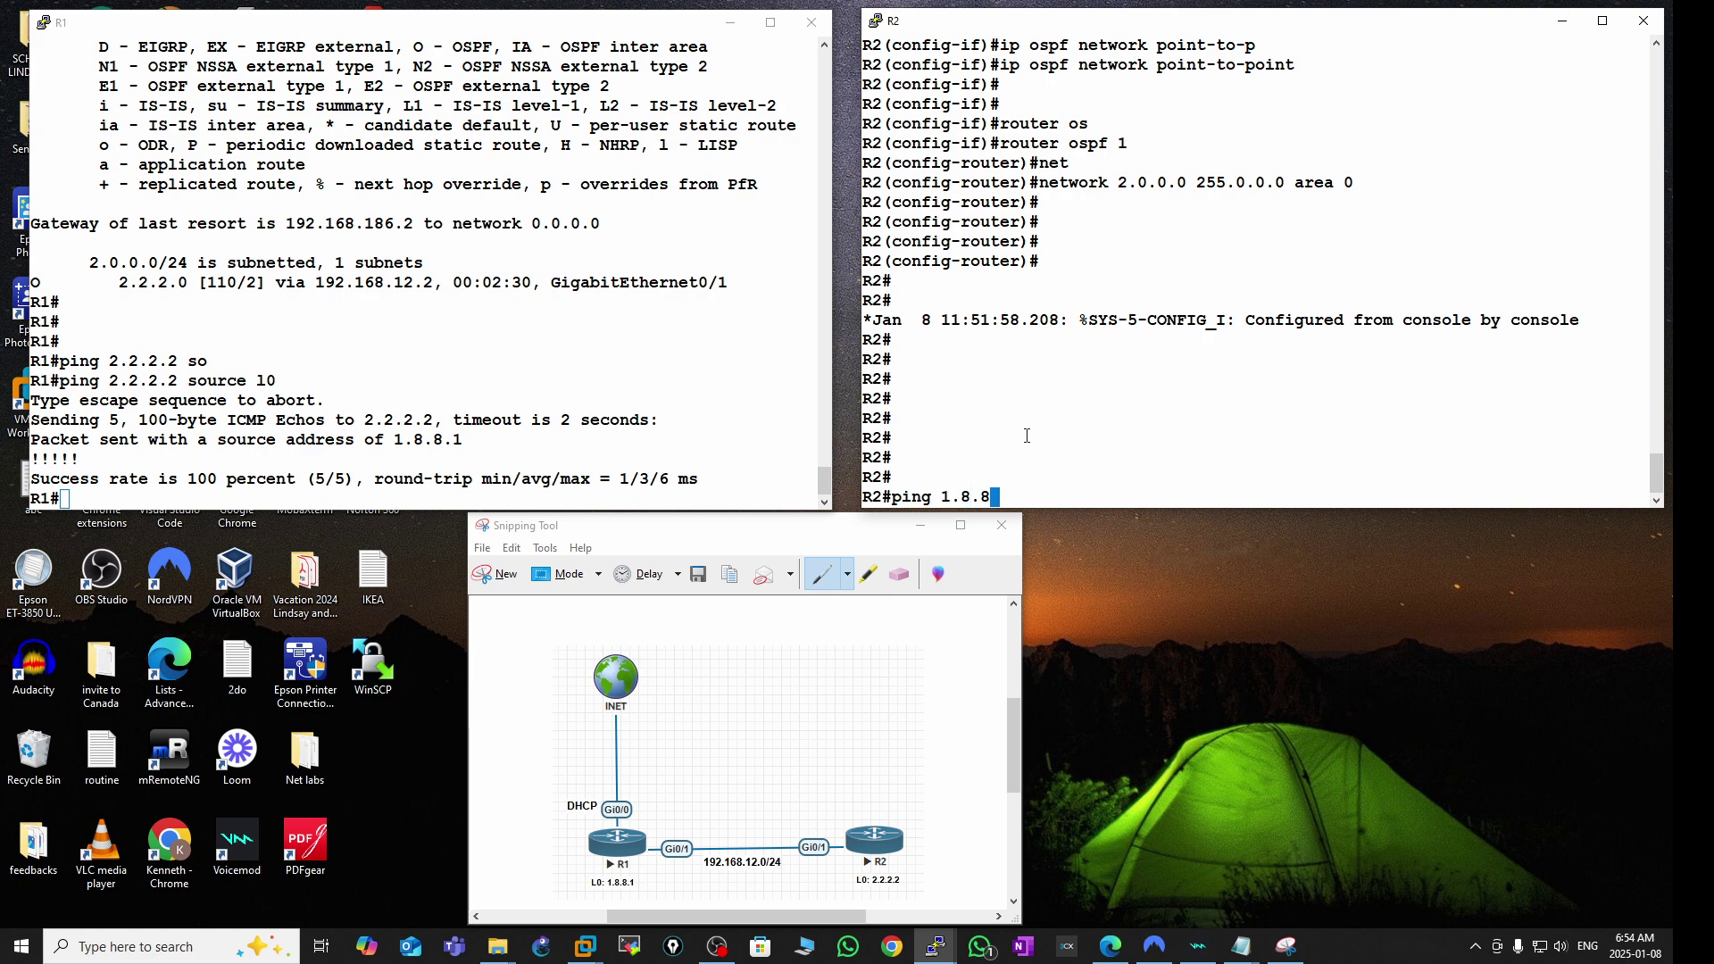
pyautogui.write('.1 so')
pyautogui.press('Tab')
pyautogui.write('l0')
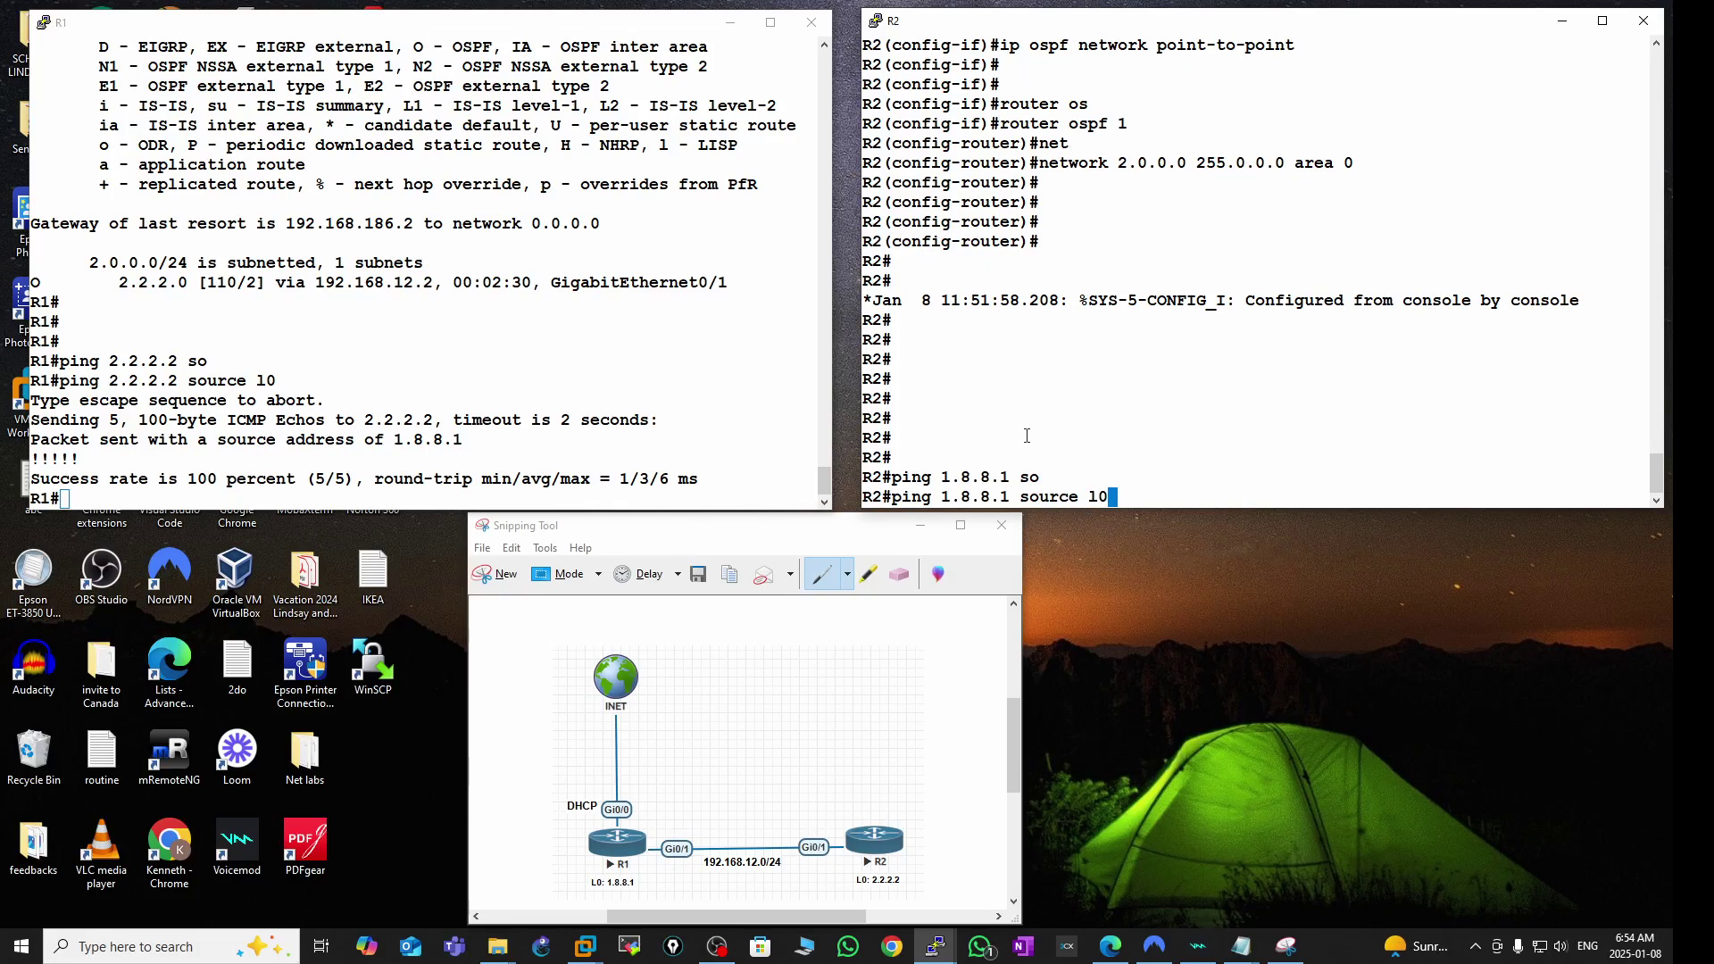
pyautogui.press('Return')
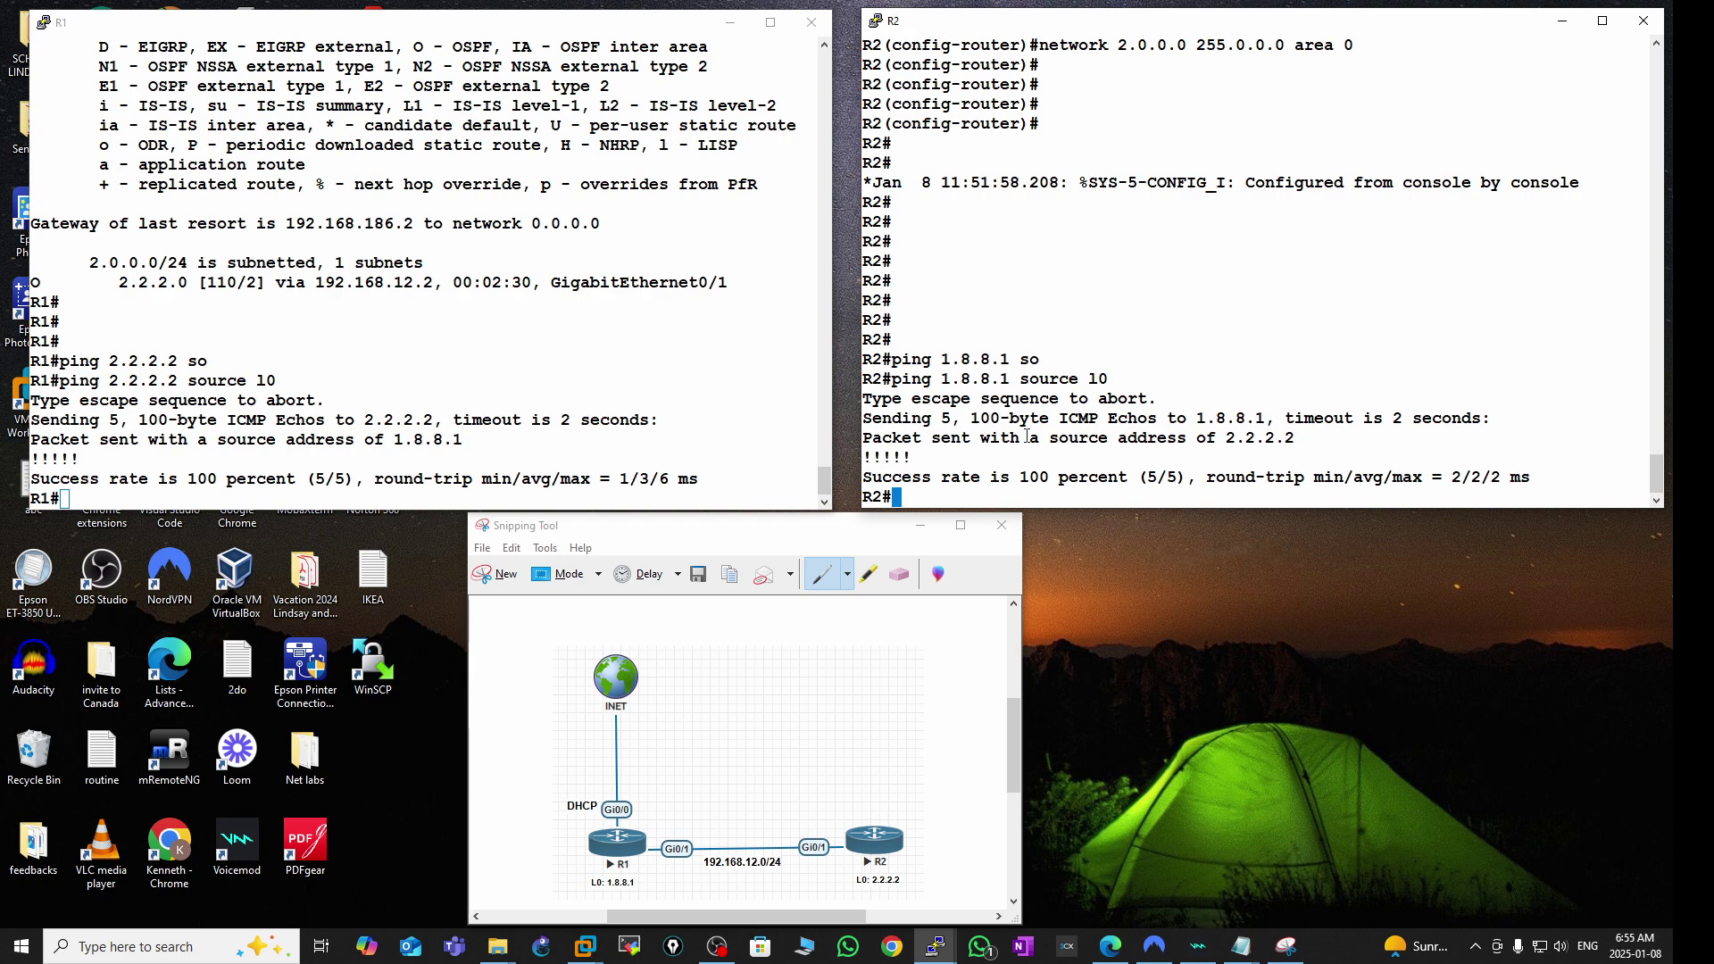
pyautogui.press('Return')
pyautogui.press('Return')
pyautogui.press('Return')
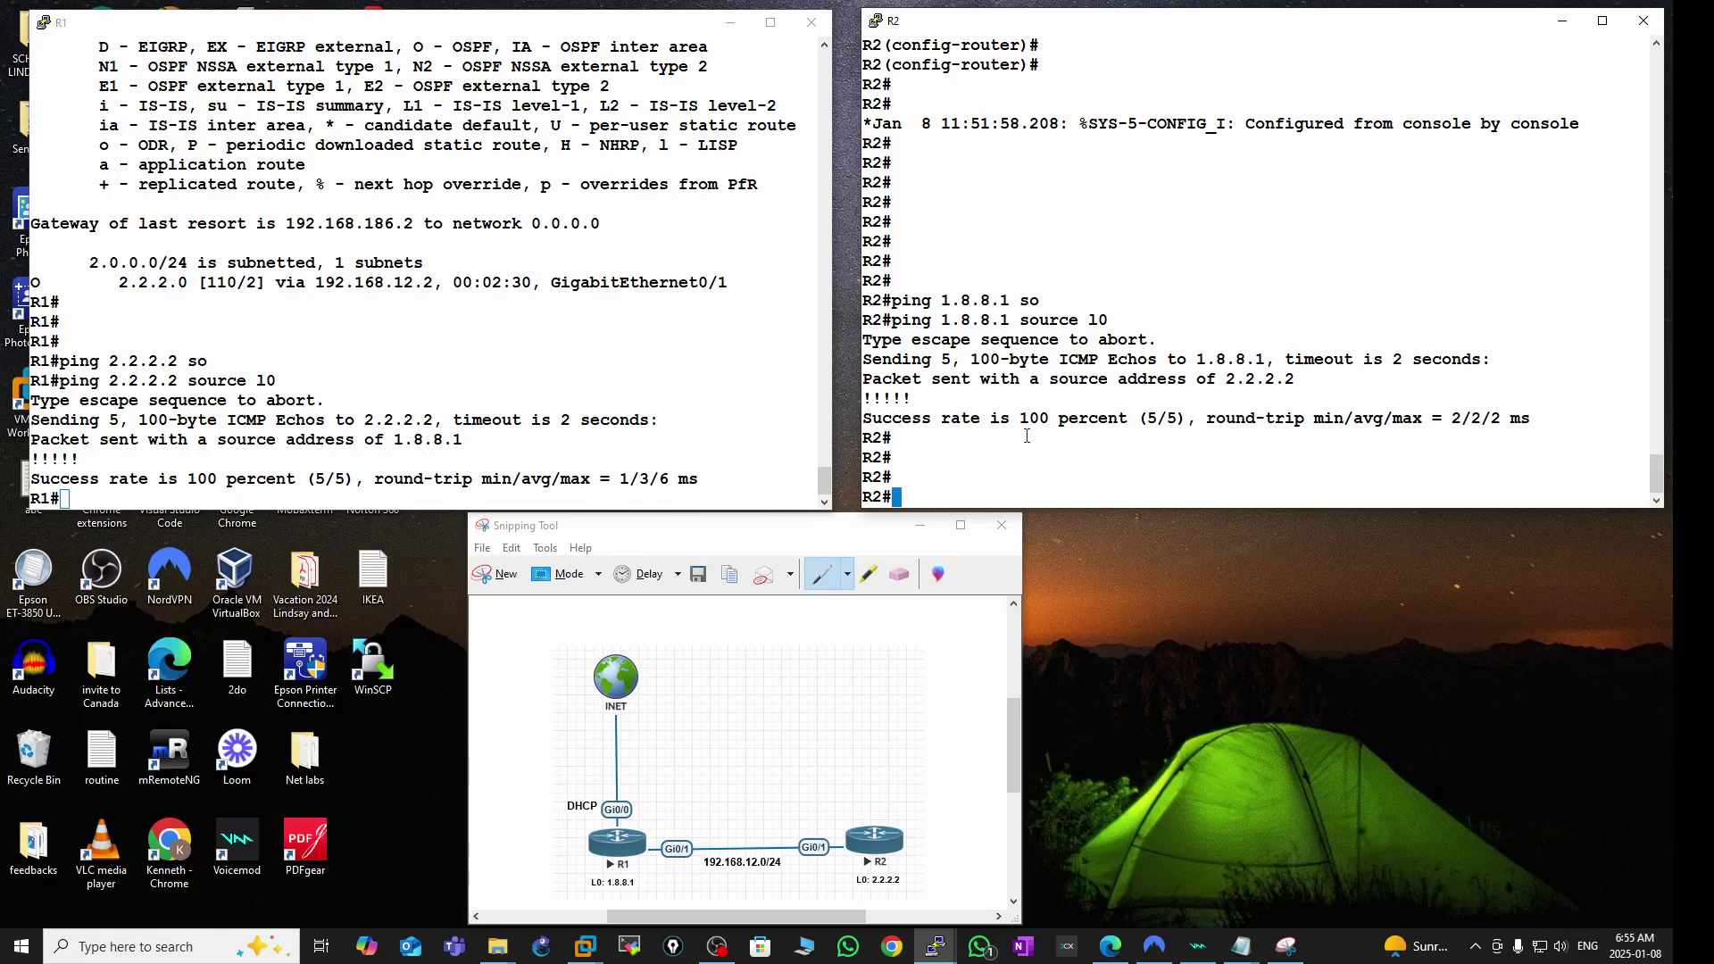
# - Display the OSPF details of interface g0/1 on R2 with "sh ip ospf int g0/1"
pyautogui.press('Return')
pyautogui.press('Return')
pyautogui.press('Return')
pyautogui.write('sh ')
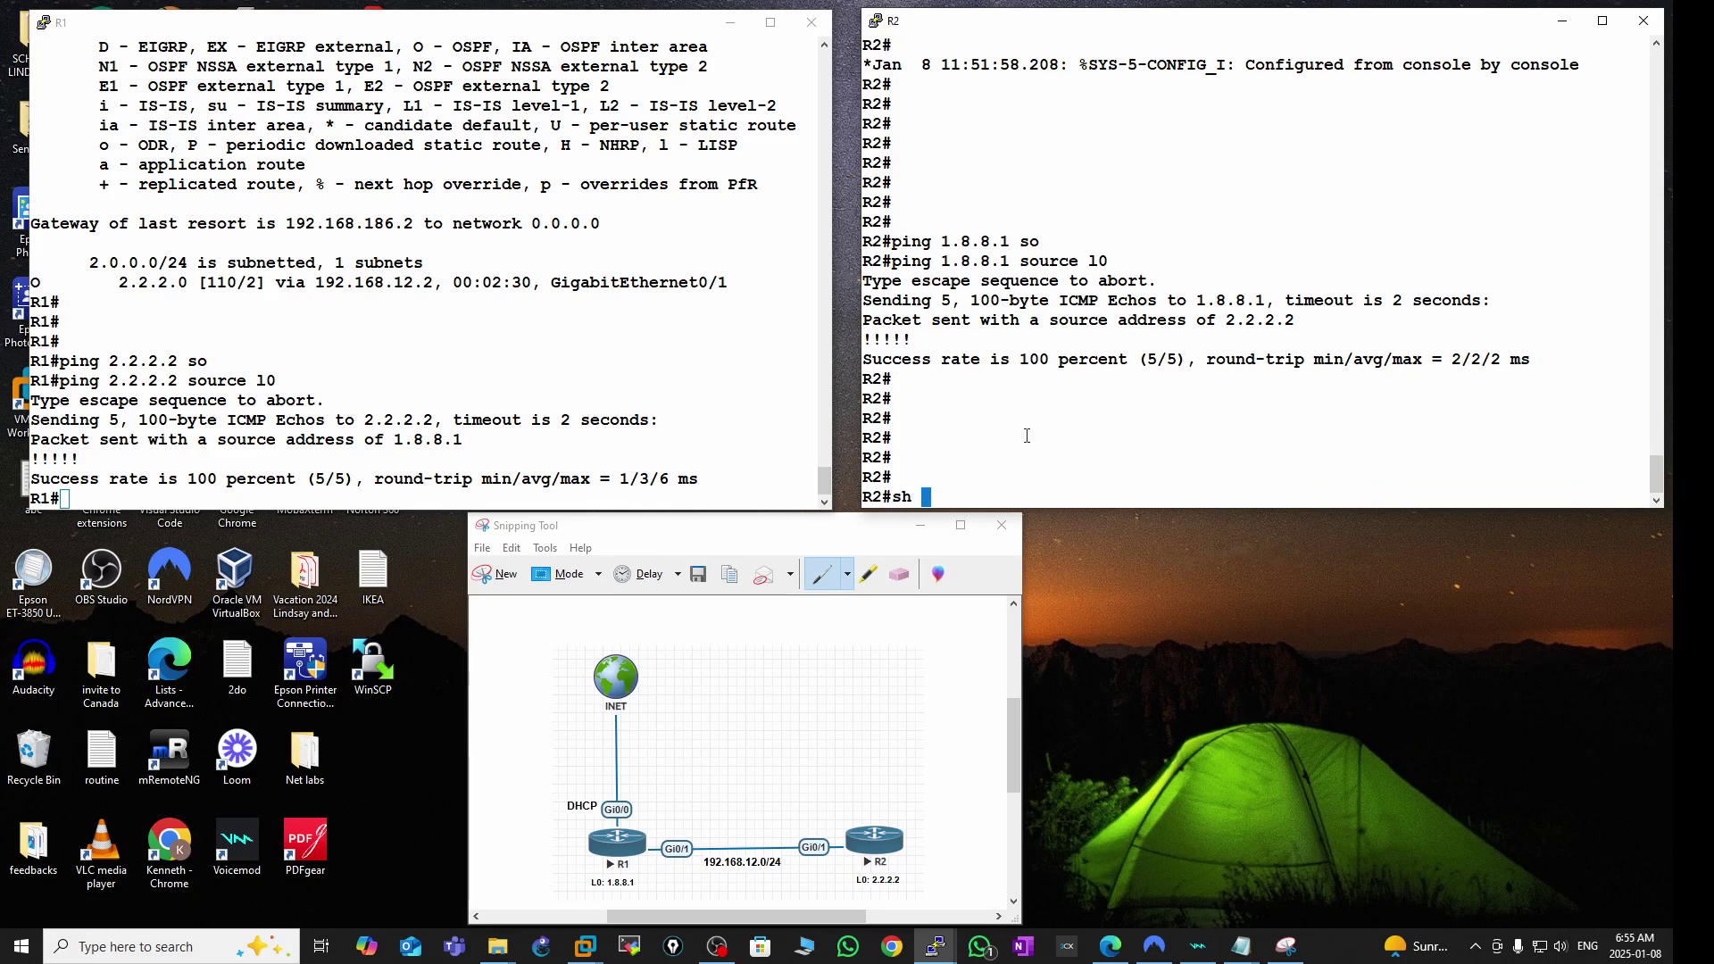
pyautogui.write('ip os')
pyautogui.press('Tab')
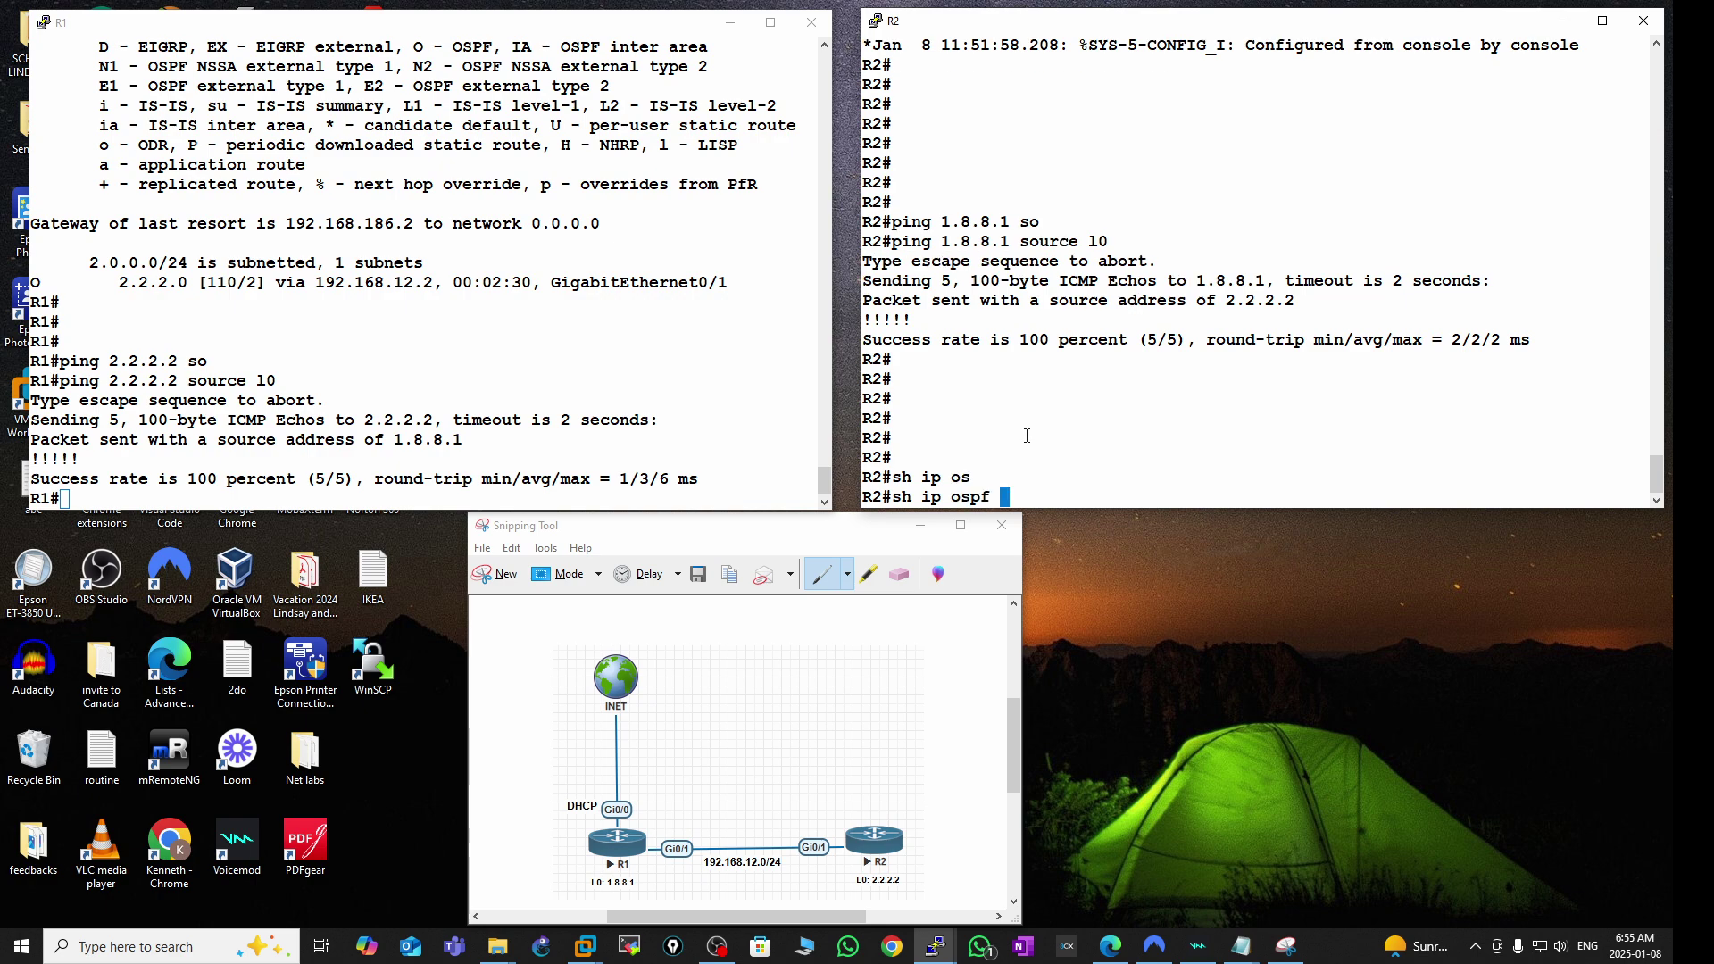
pyautogui.write('int')
pyautogui.write('g0/1')
pyautogui.press('Return')
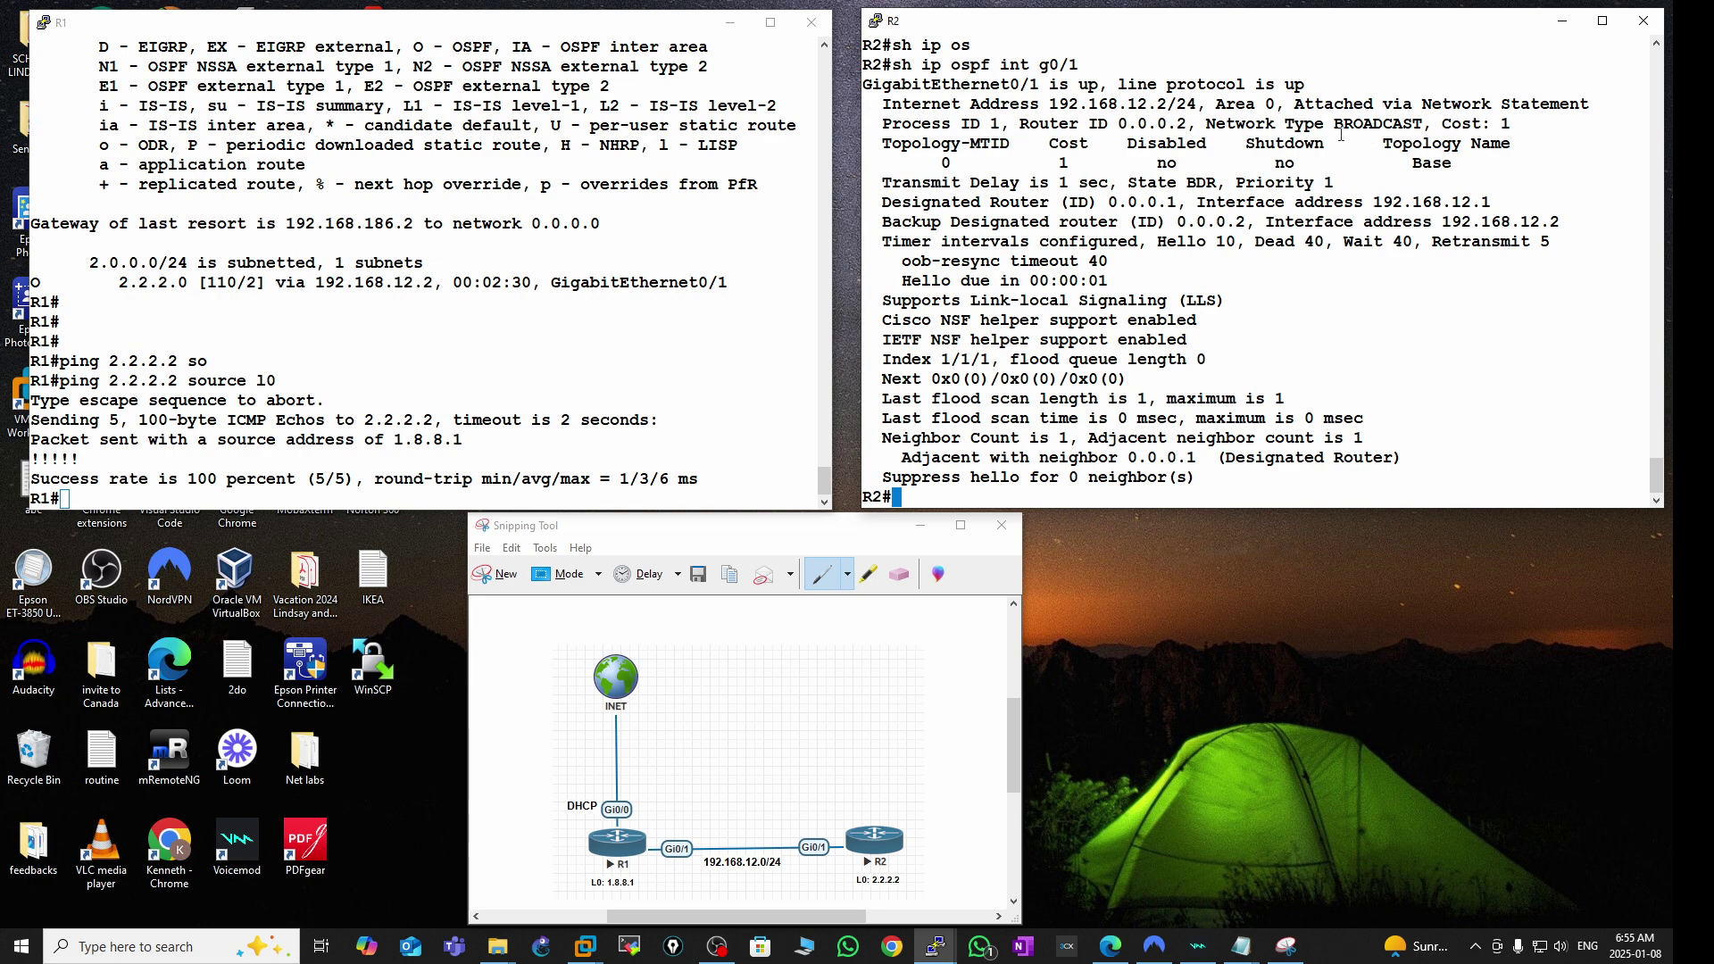
# - Examine the network type and the backup designated router ID in R2's g0/1 OSPF output
pyautogui.doubleClick(1379, 125)
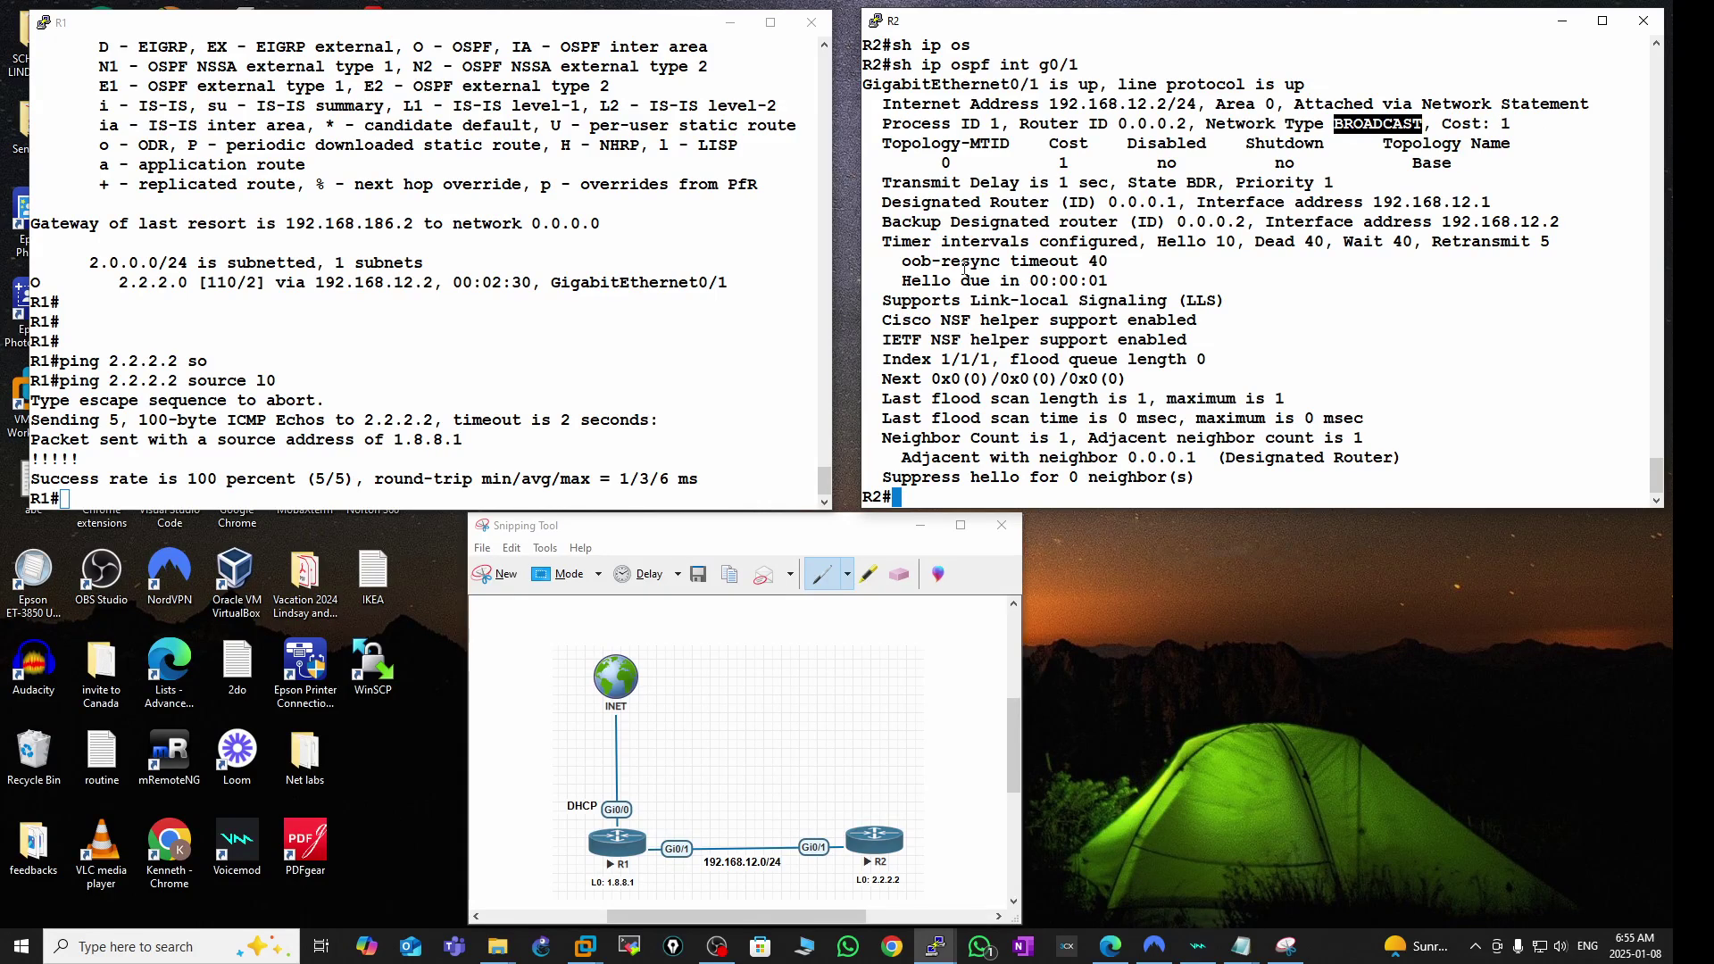
pyautogui.click(875, 500)
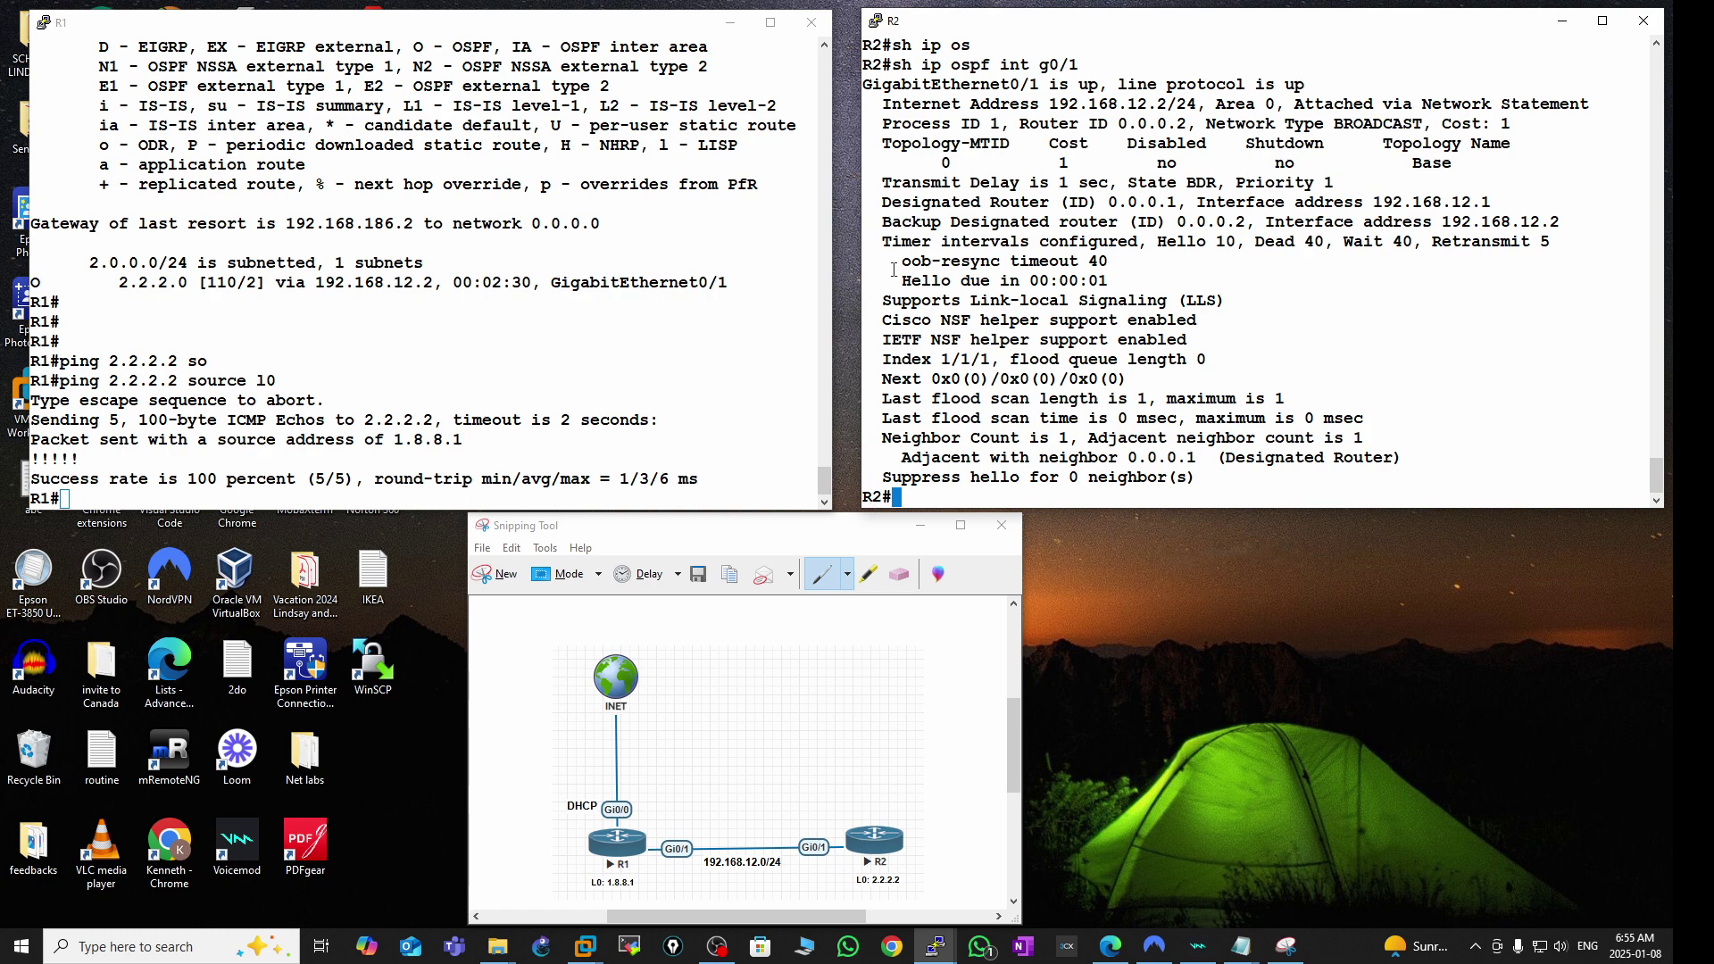
pyautogui.moveTo(884, 222); pyautogui.dragTo(1167, 212)
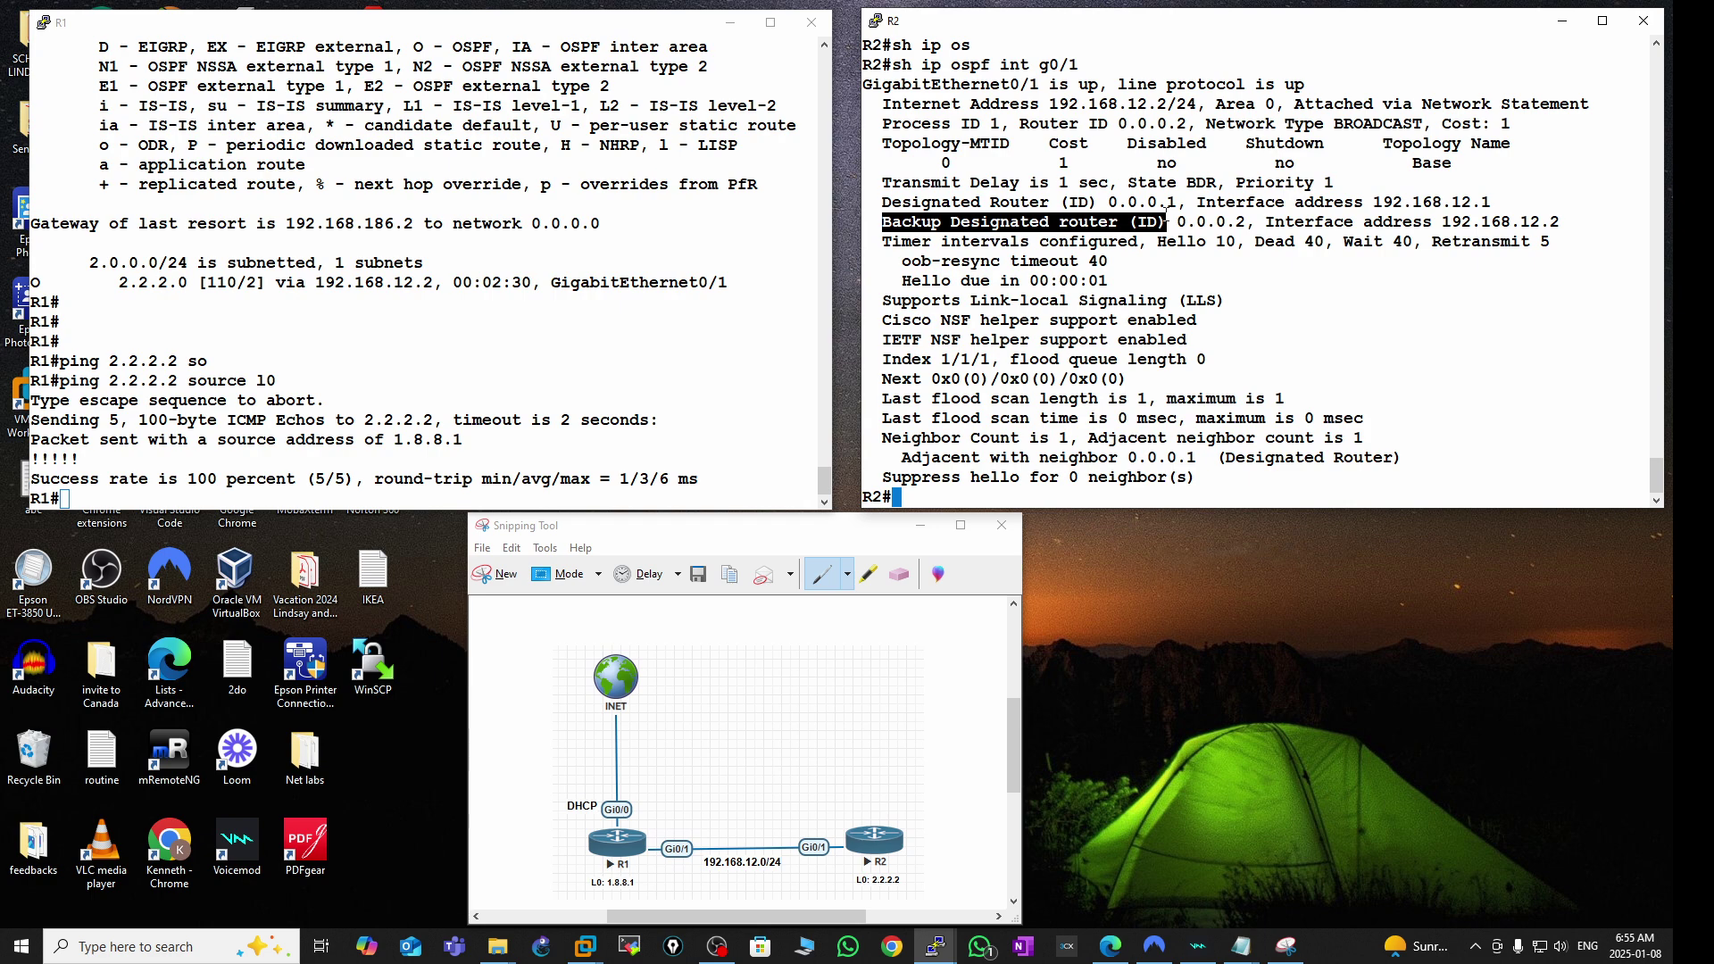
pyautogui.moveTo(1166, 213); pyautogui.dragTo(1245, 214)
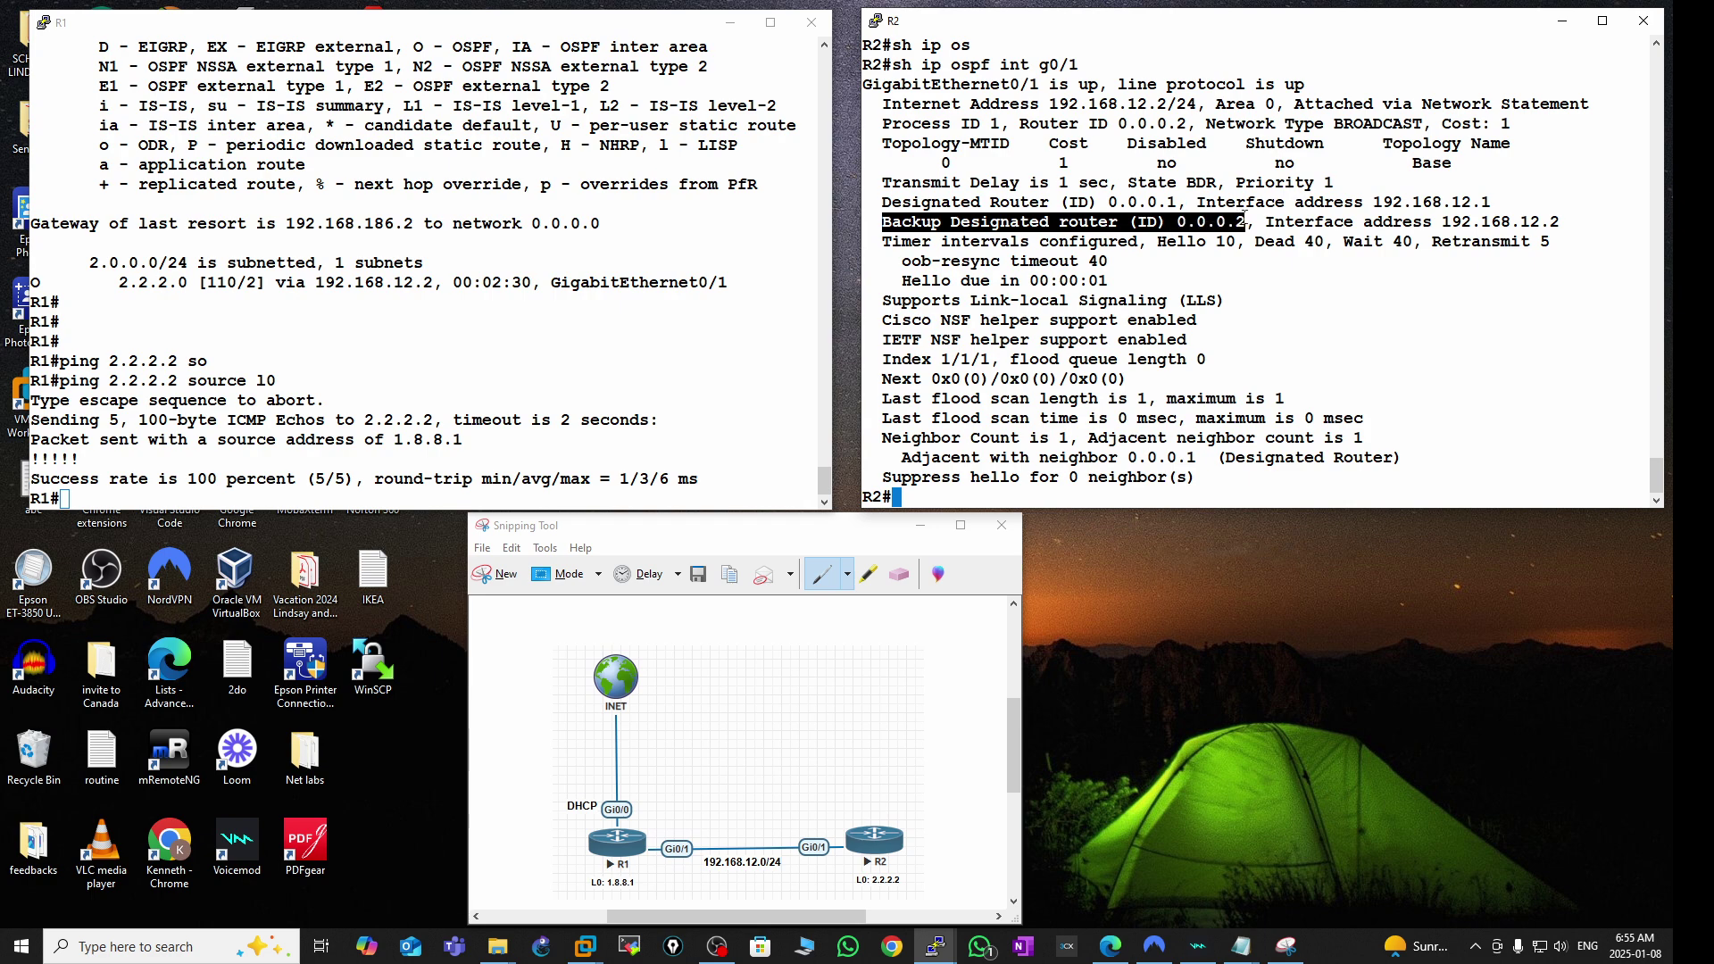
pyautogui.click(1114, 390)
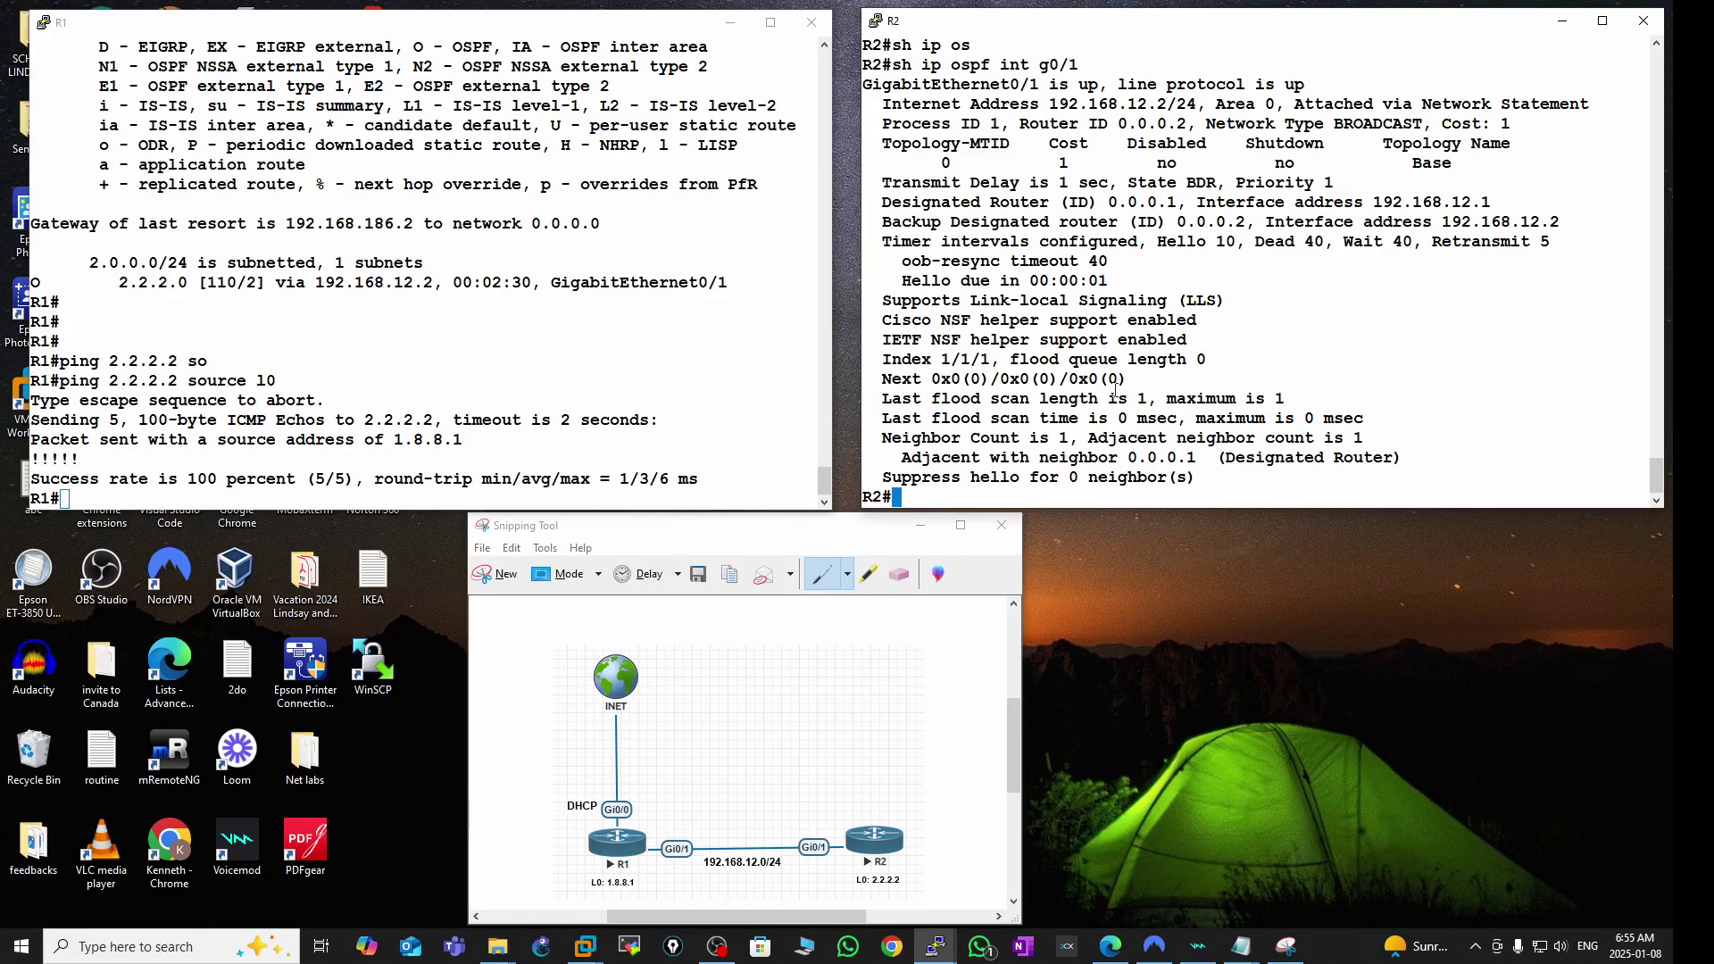
# - Display R2's OSPF neighbor table with "sh ip ospf neighbor"
pyautogui.press('Return')
pyautogui.press('Return')
pyautogui.press('Return')
pyautogui.press('Return')
pyautogui.write('sh i')
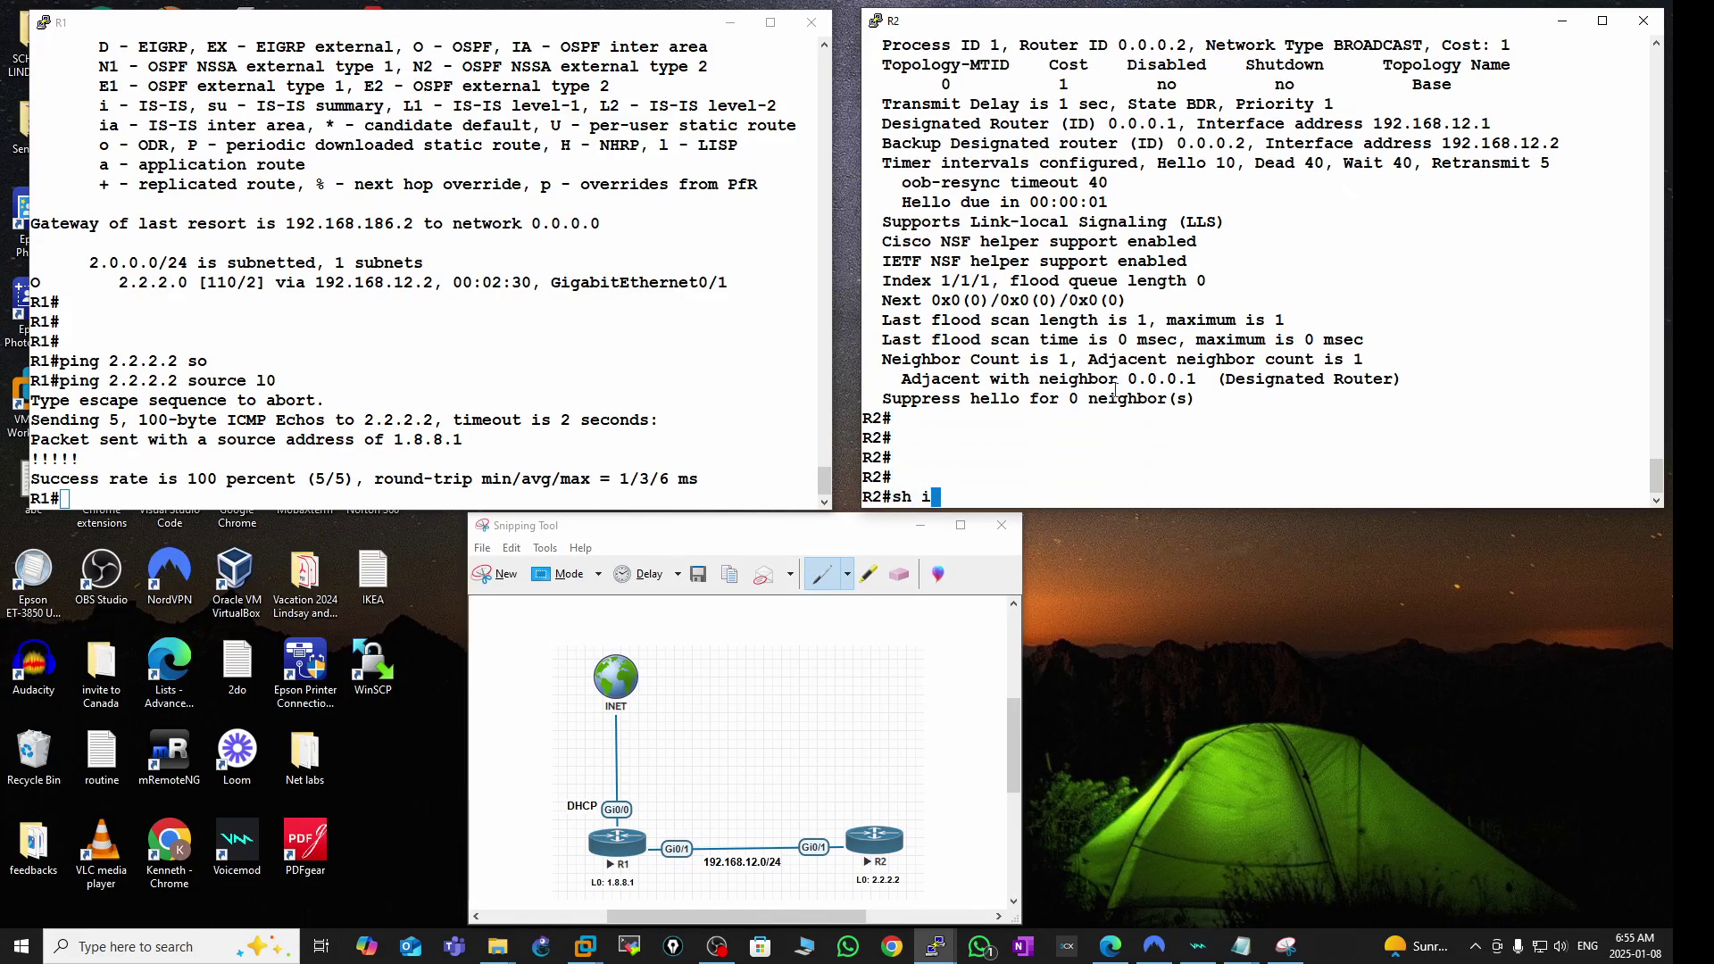
pyautogui.write('p os')
pyautogui.press('Tab')
pyautogui.write('nei')
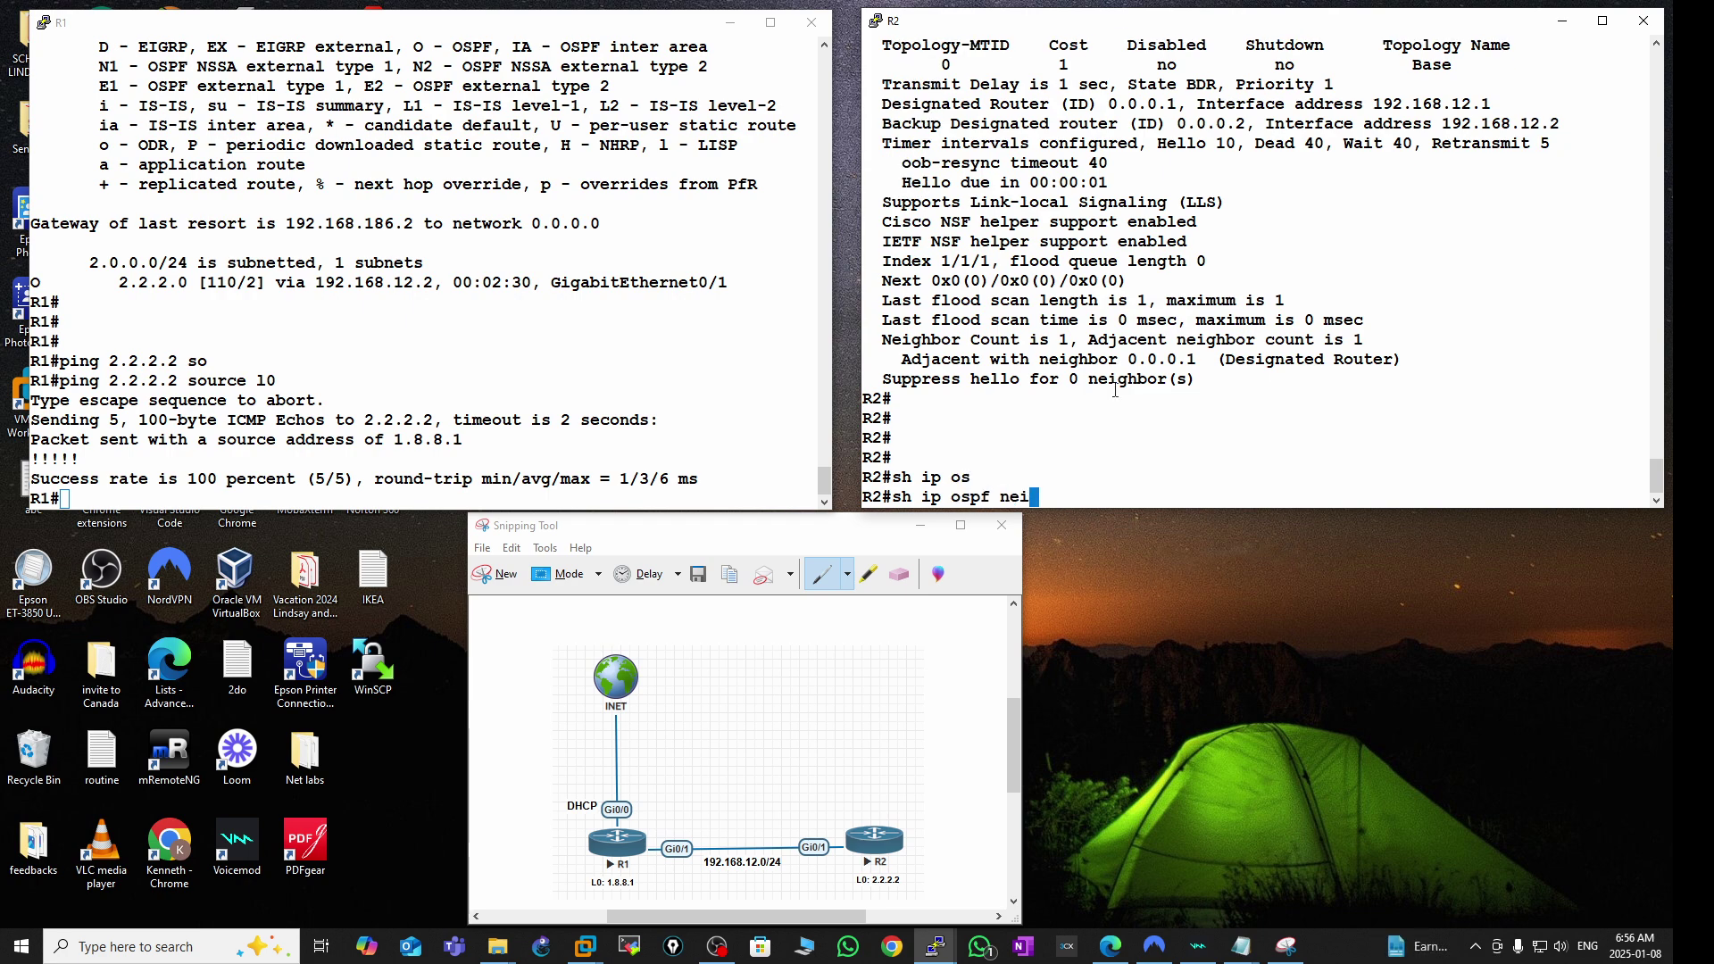
pyautogui.press('Tab')
pyautogui.press('Return')
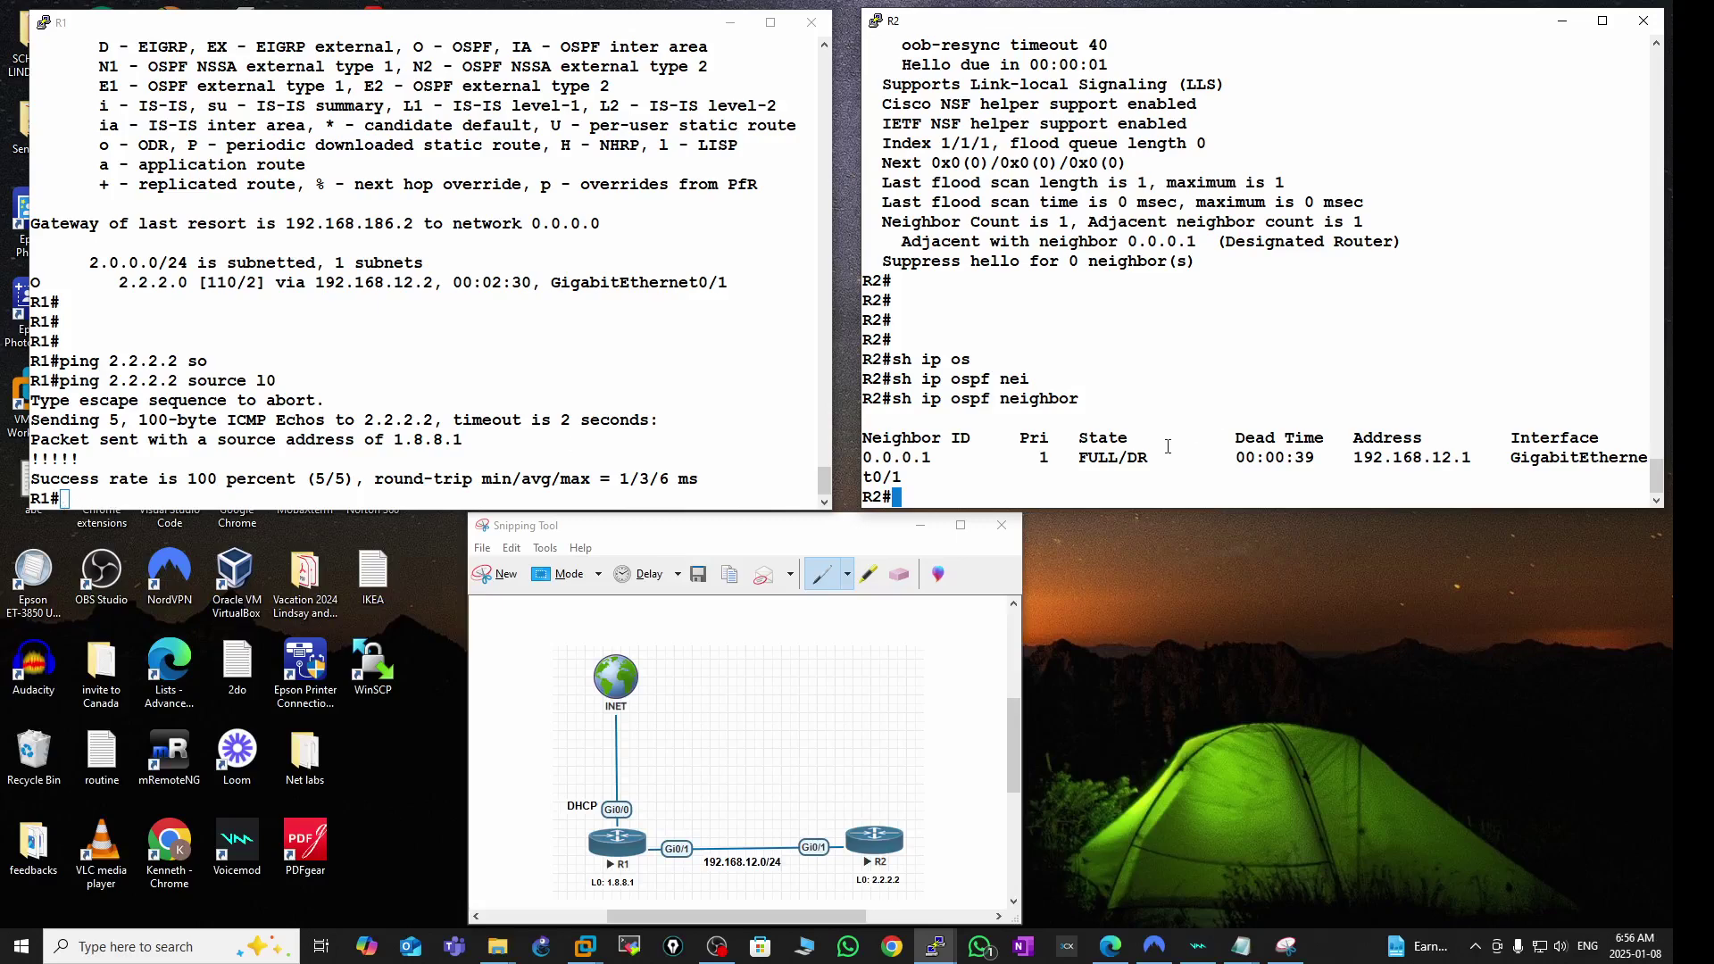
# - Examine the state, neighbor ID and dead time of the entry in R2's OSPF neighbor table
pyautogui.doubleClick(1139, 459)
pyautogui.click(1142, 459)
pyautogui.moveTo(943, 457); pyautogui.dragTo(850, 457)
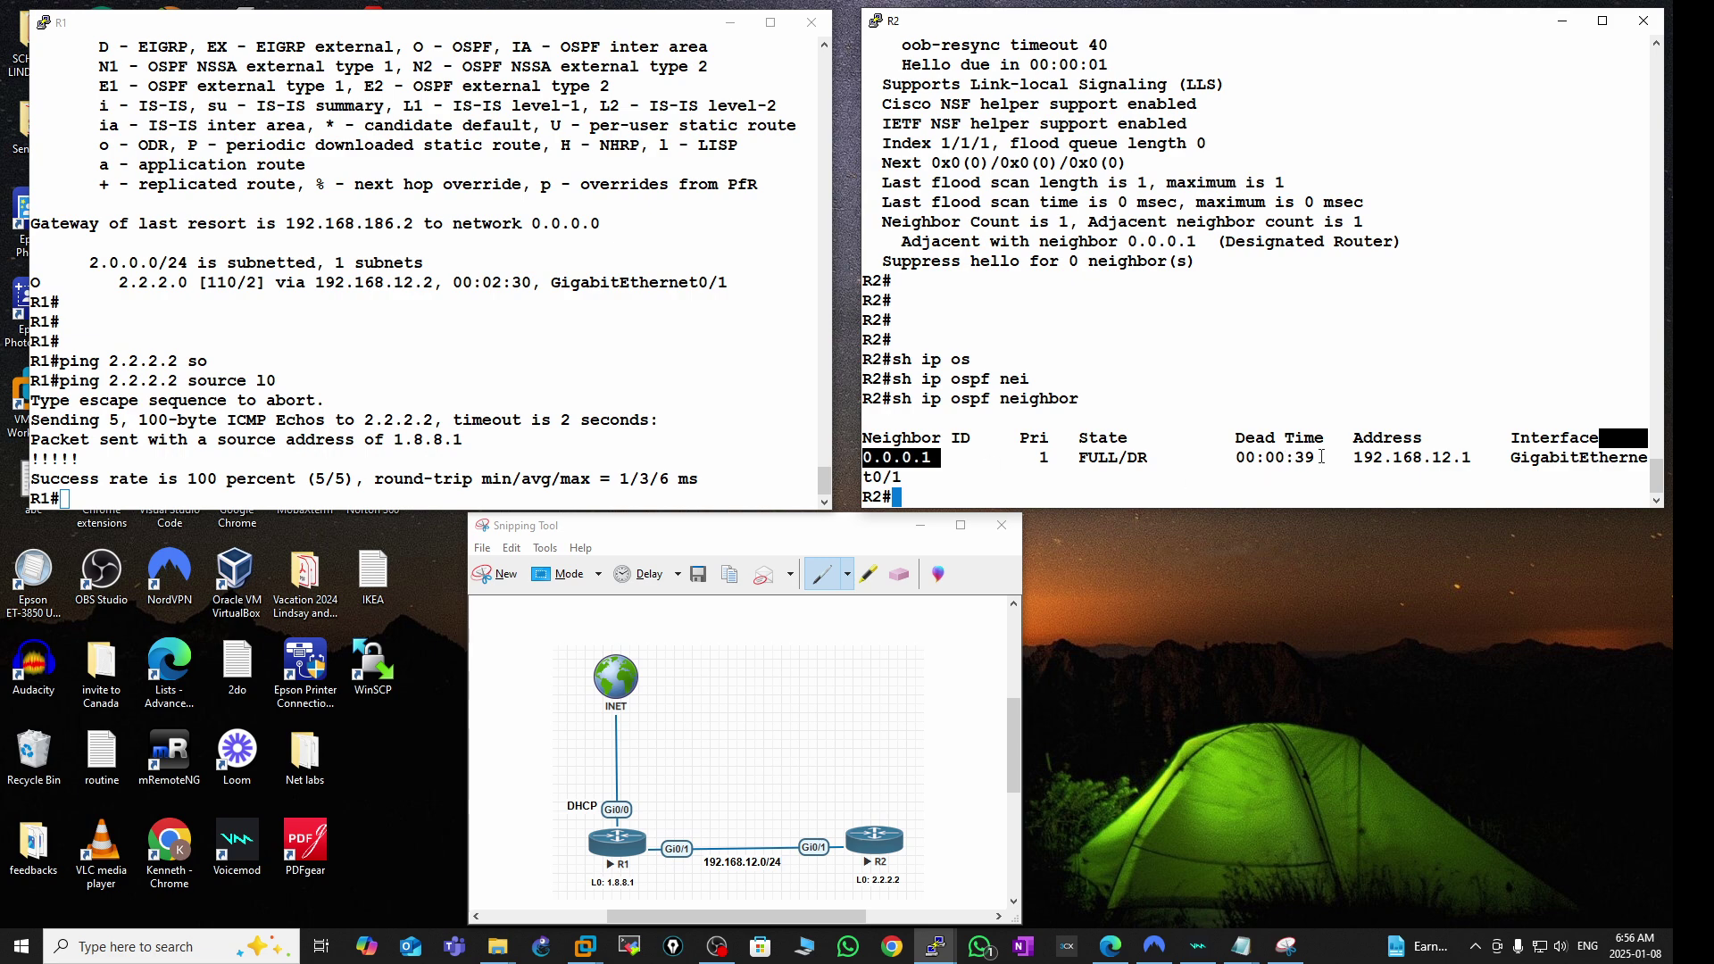
pyautogui.moveTo(1323, 457); pyautogui.dragTo(1226, 457)
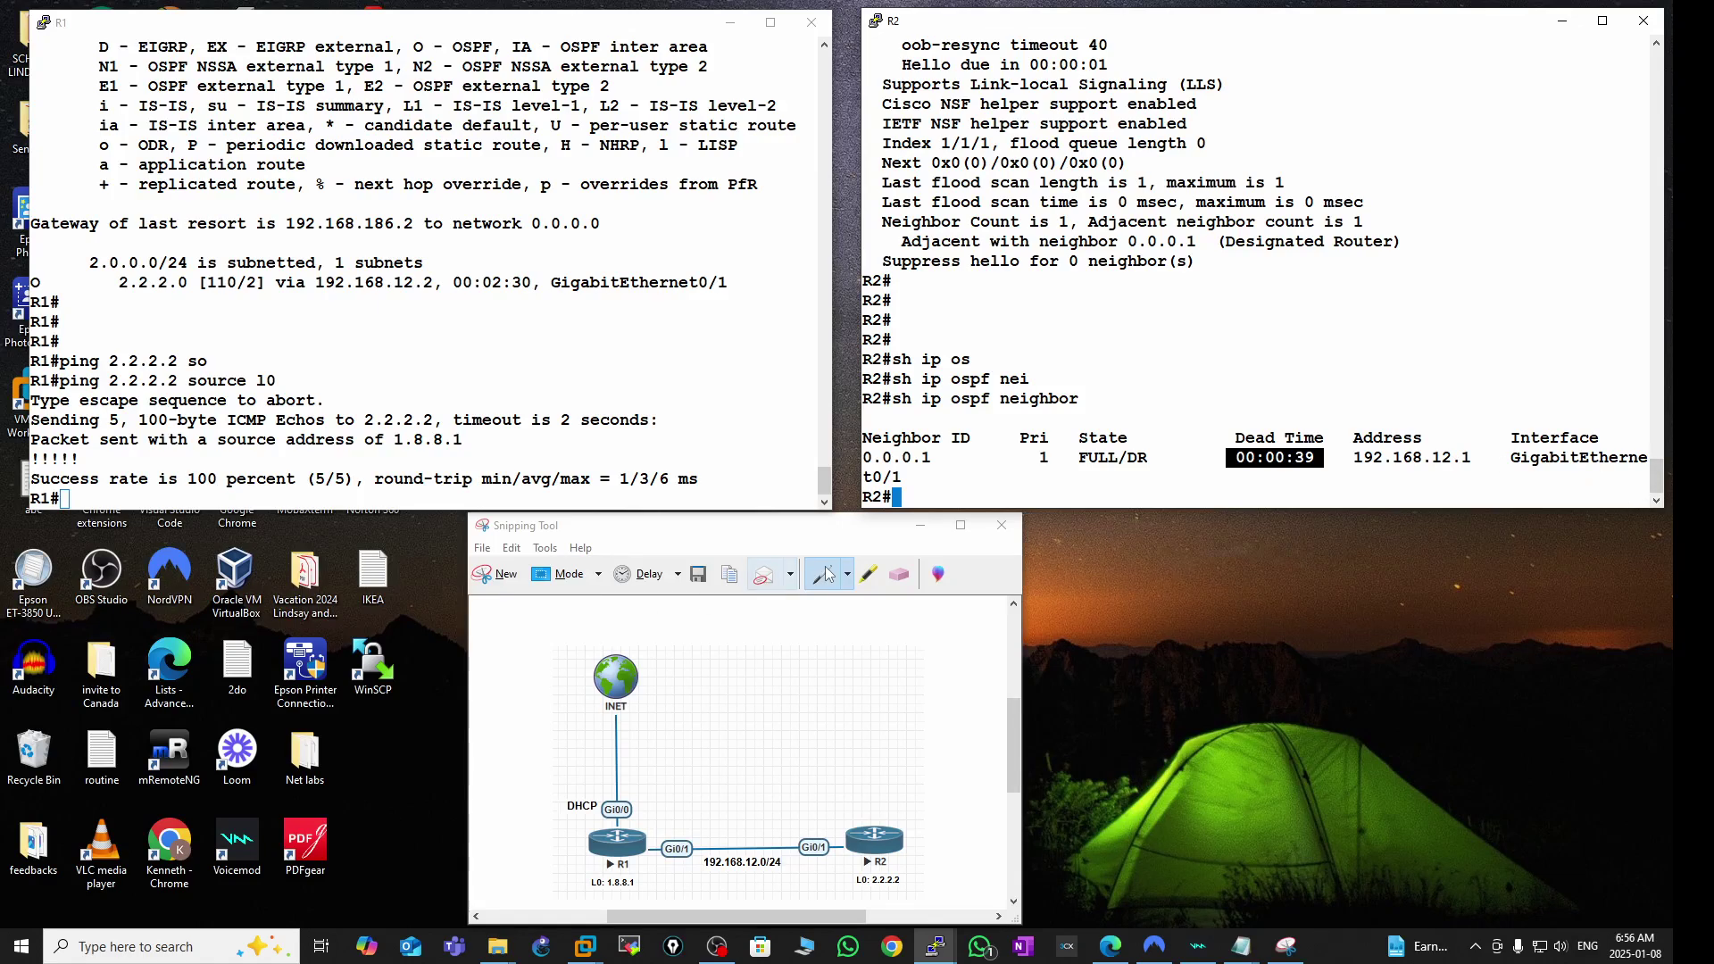
pyautogui.click(932, 479)
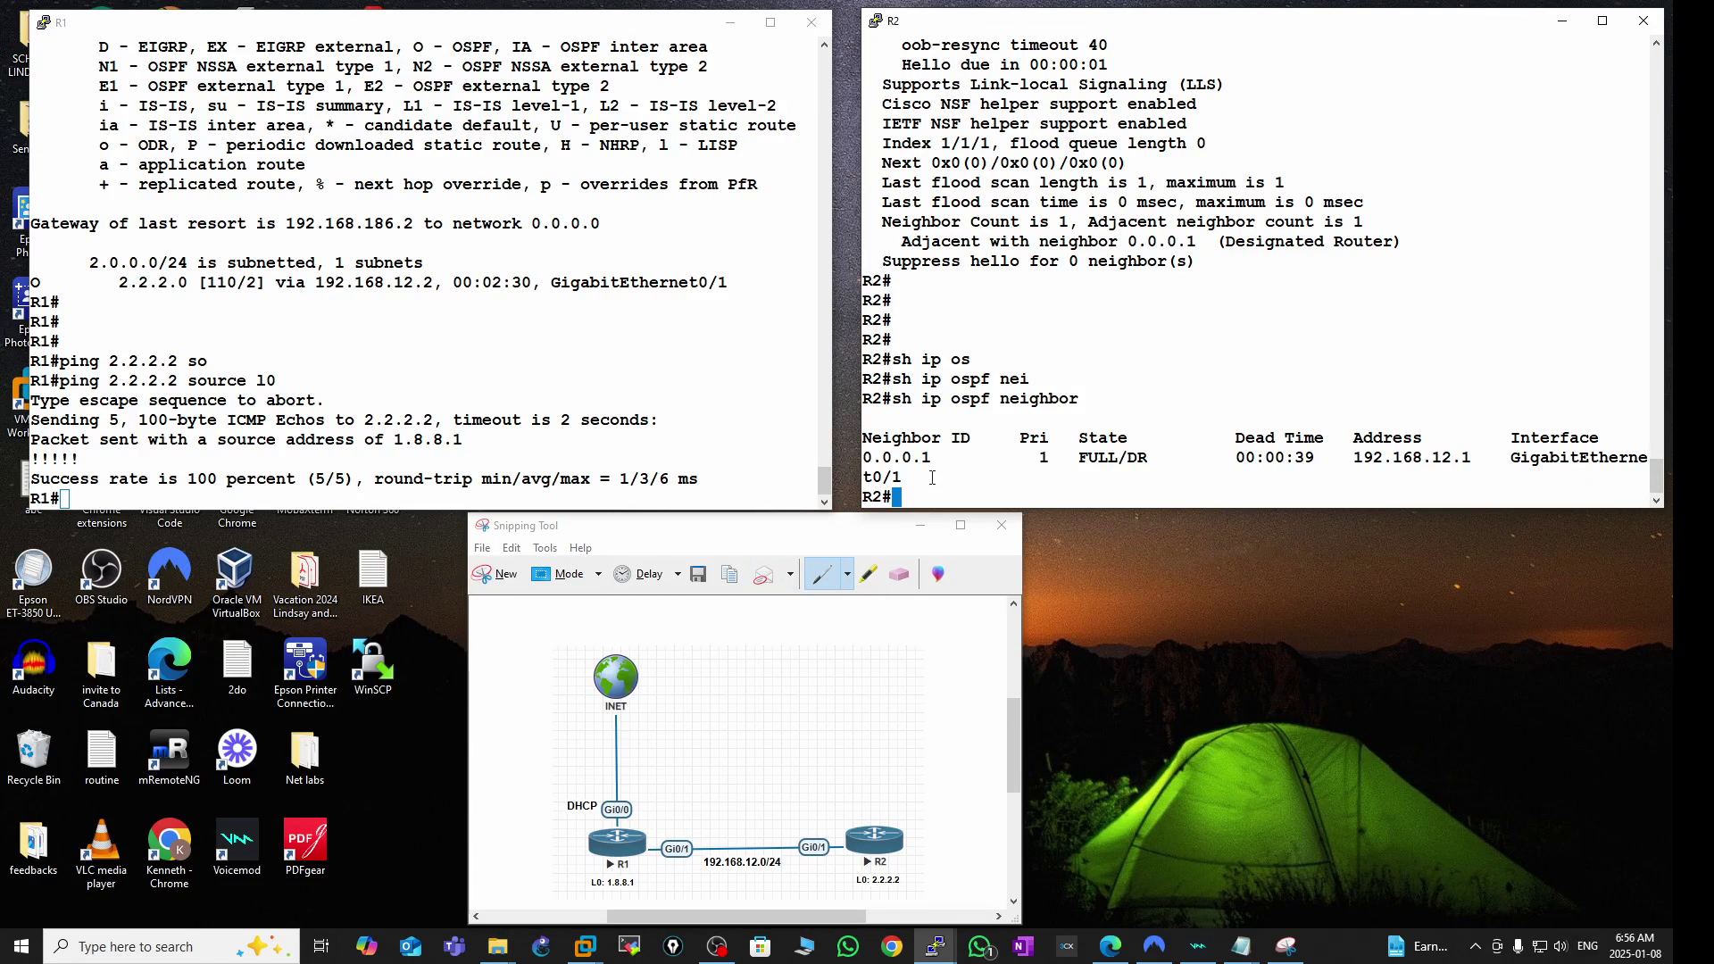